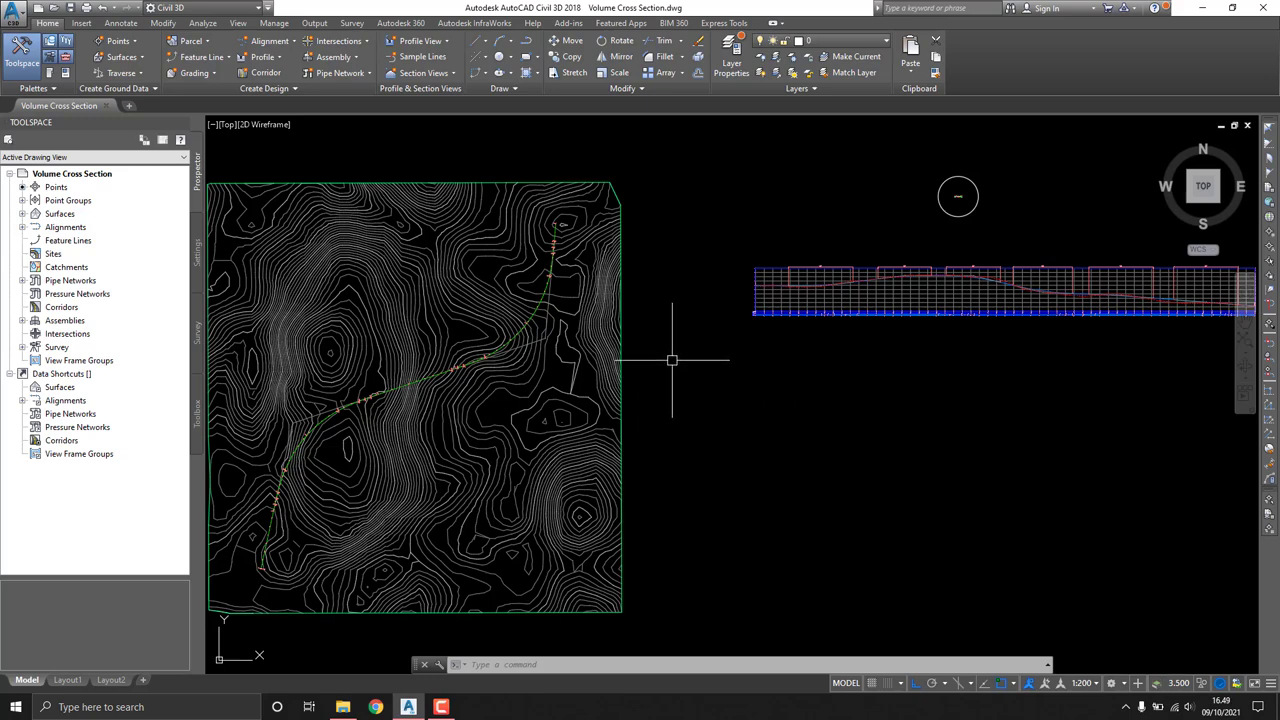
Step: Pan and zoom to inspect the typical road assembly, the contoured surface and the alignment
mouse_move(737, 355)
middle_mouse_down()
mouse_move(766, 323)
mouse_move(737, 354)
middle_mouse_up()
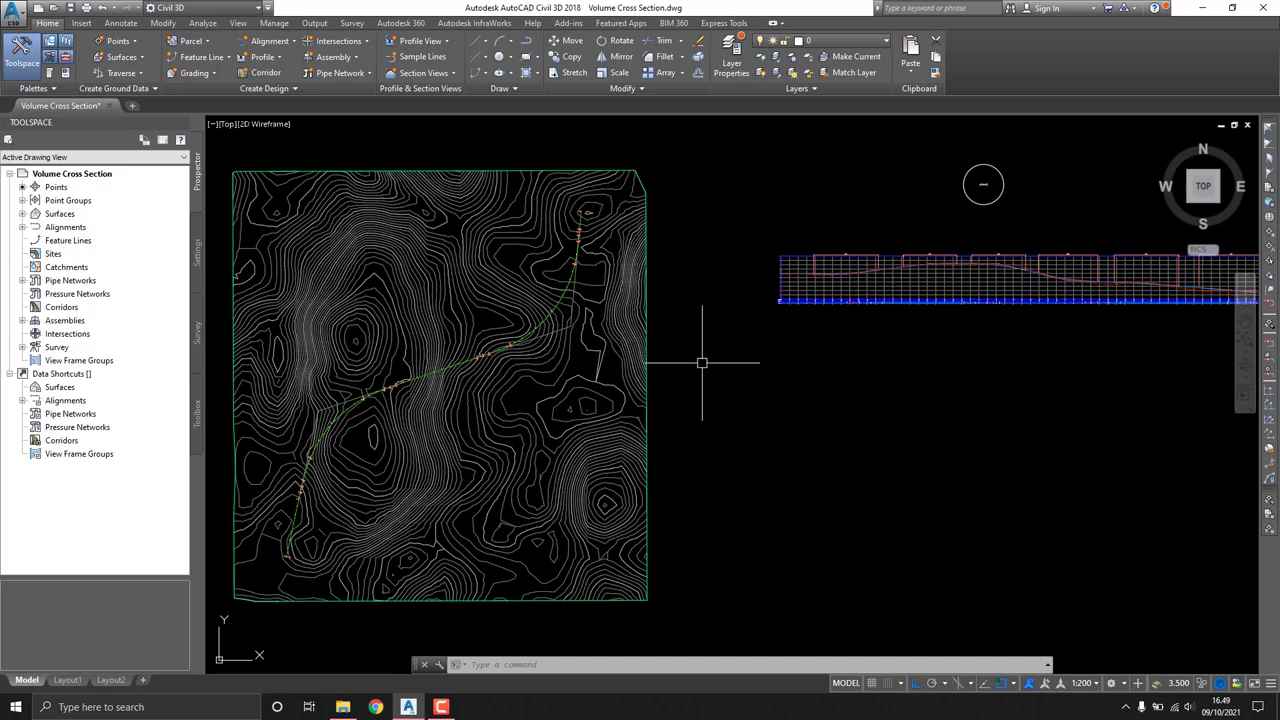
scroll(370, 450, "up", 3)
scroll(400, 440, "down", 3)
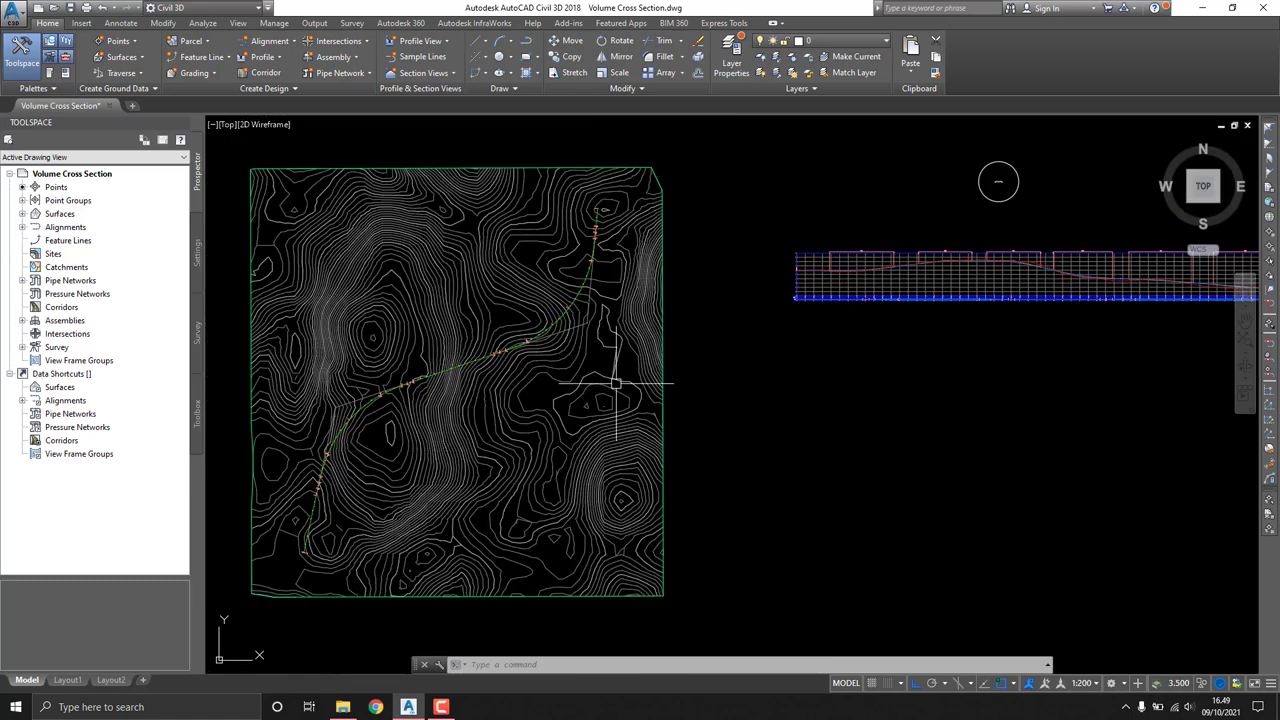
middle_click_drag(835, 331, 723, 346)
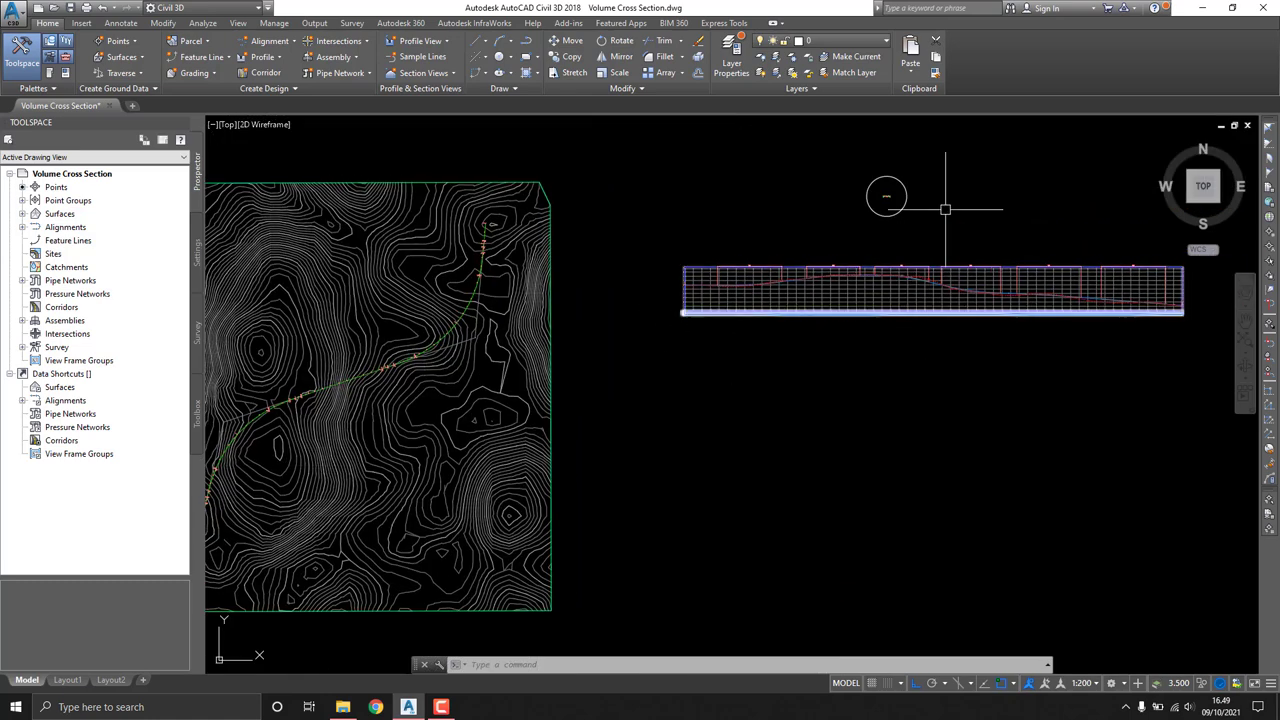
scroll(945, 209, "up", 5)
scroll(906, 223, "up", 3)
scroll(920, 343, "up", 2)
mouse_move(860, 340)
middle_mouse_down()
mouse_move(829, 235)
mouse_move(825, 283)
middle_mouse_up()
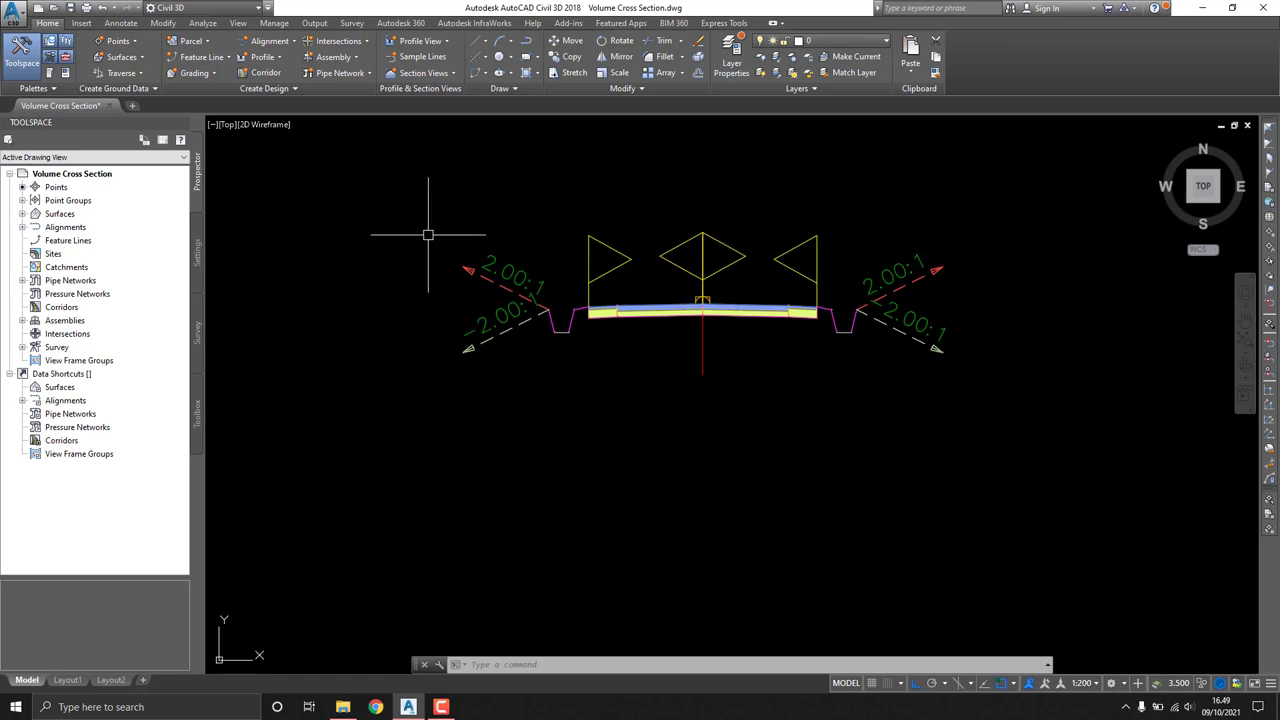
scroll(428, 235, "up", 3)
scroll(600, 286, "up", 2)
scroll(629, 280, "down", 5)
key("Escape")
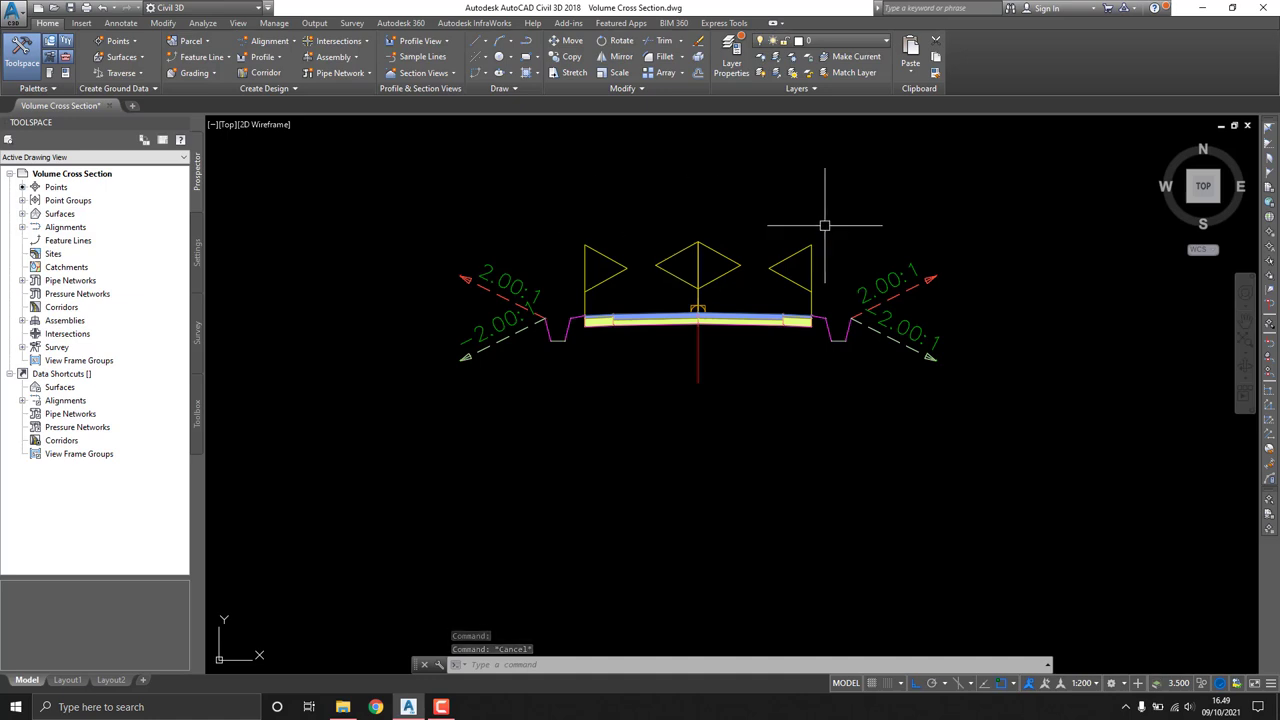
scroll(730, 285, "up", 1)
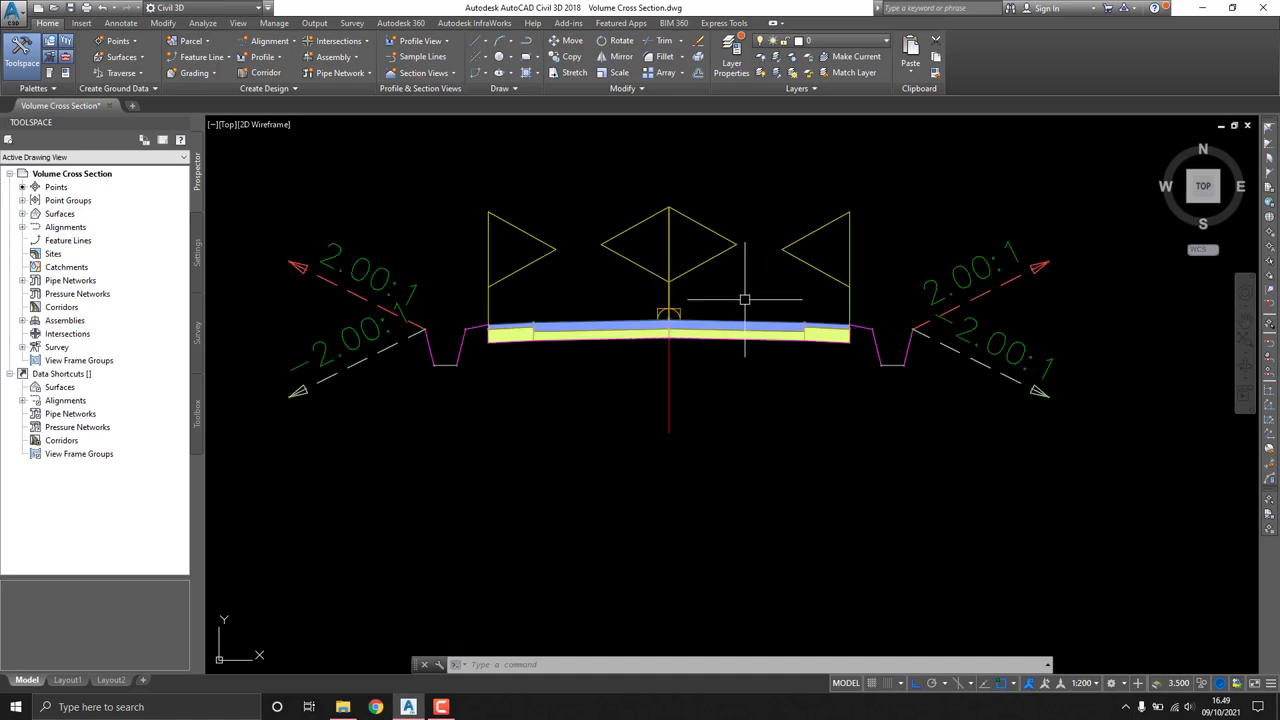
scroll(720, 300, "up", 1)
scroll(700, 243, "down", 5)
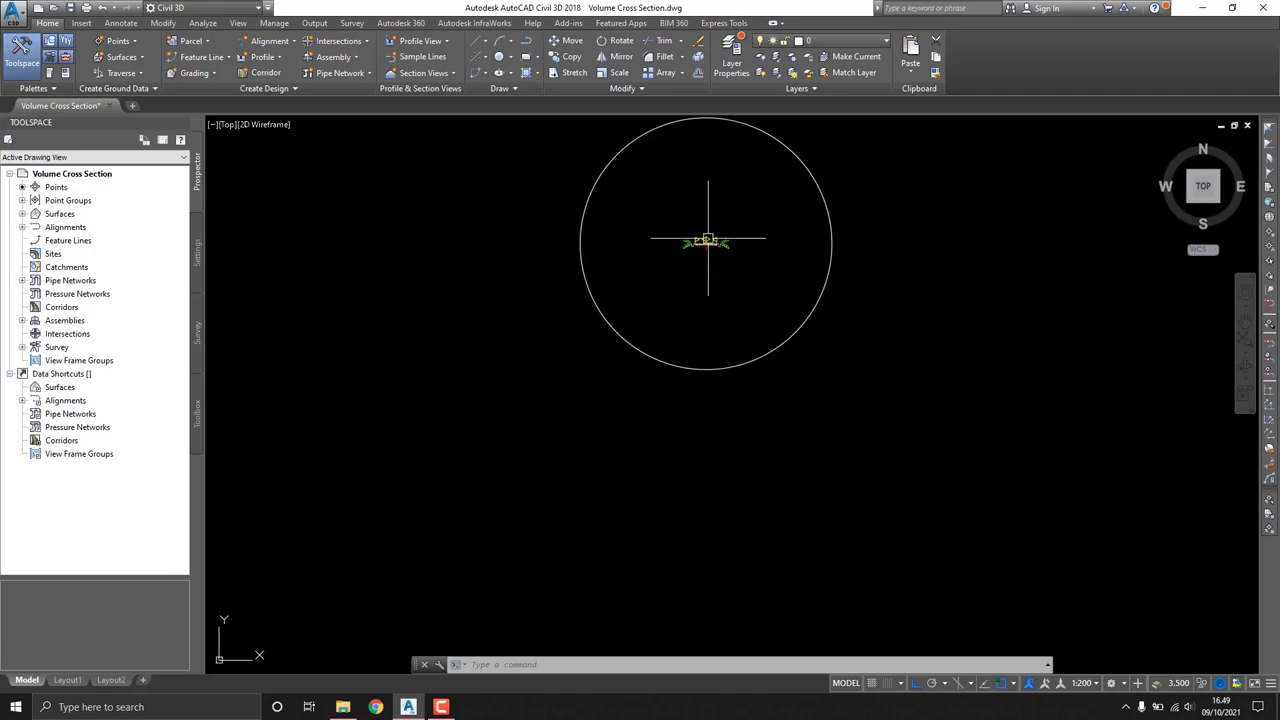
scroll(700, 243, "down", 2)
scroll(614, 279, "down", 4)
middle_click_drag(614, 279, 752, 156)
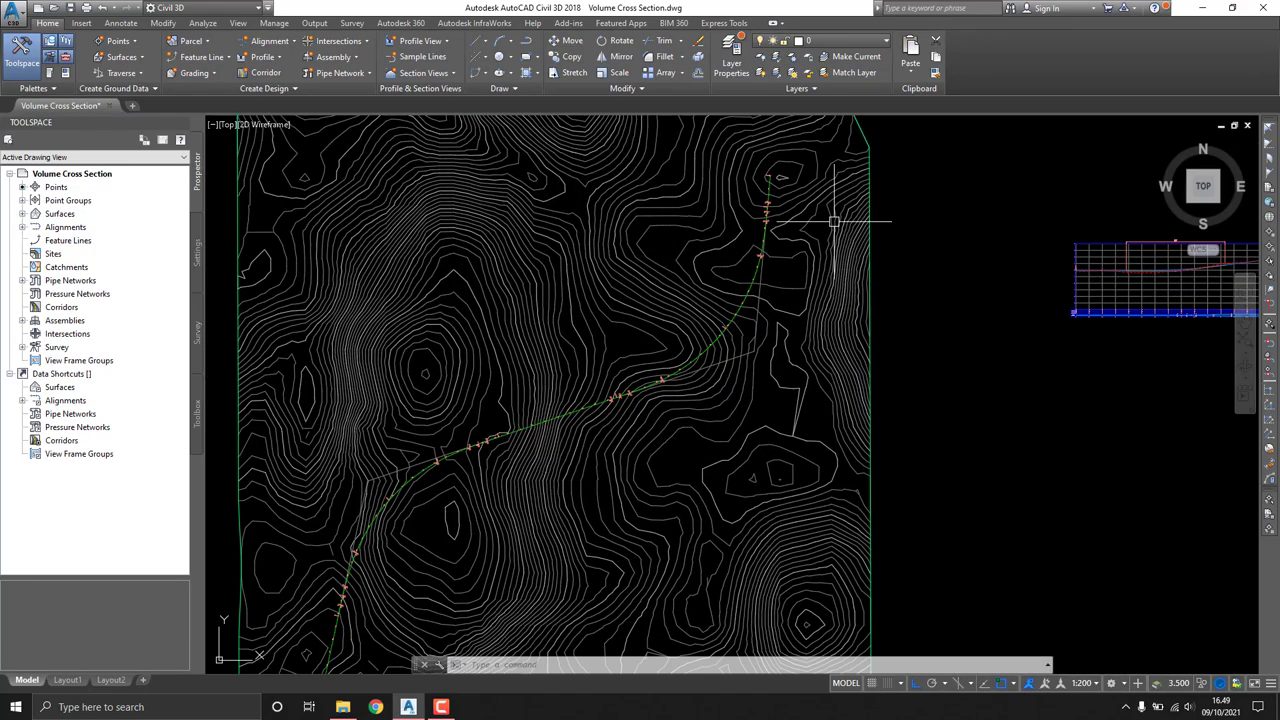
key("Escape")
key("Escape")
scroll(688, 243, "up", 2)
scroll(665, 300, "up", 2)
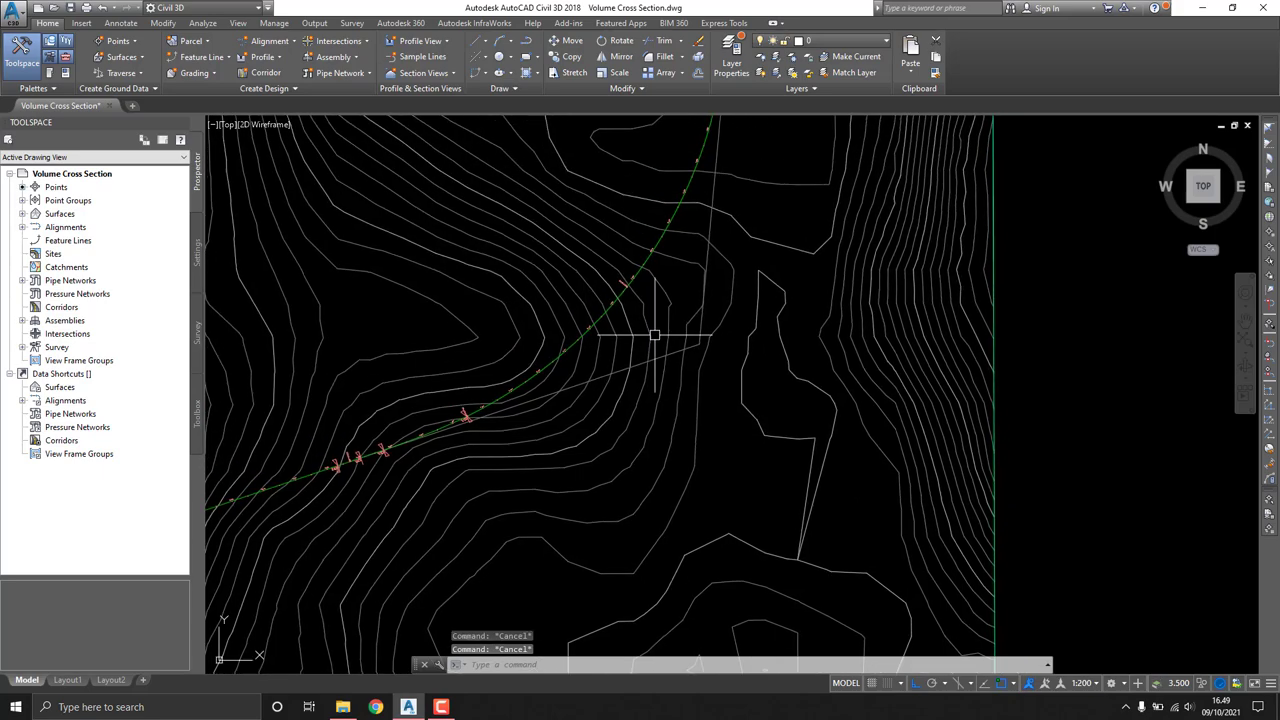
scroll(670, 295, "down", 4)
scroll(1046, 258, "up", 4)
scroll(849, 251, "down", 2)
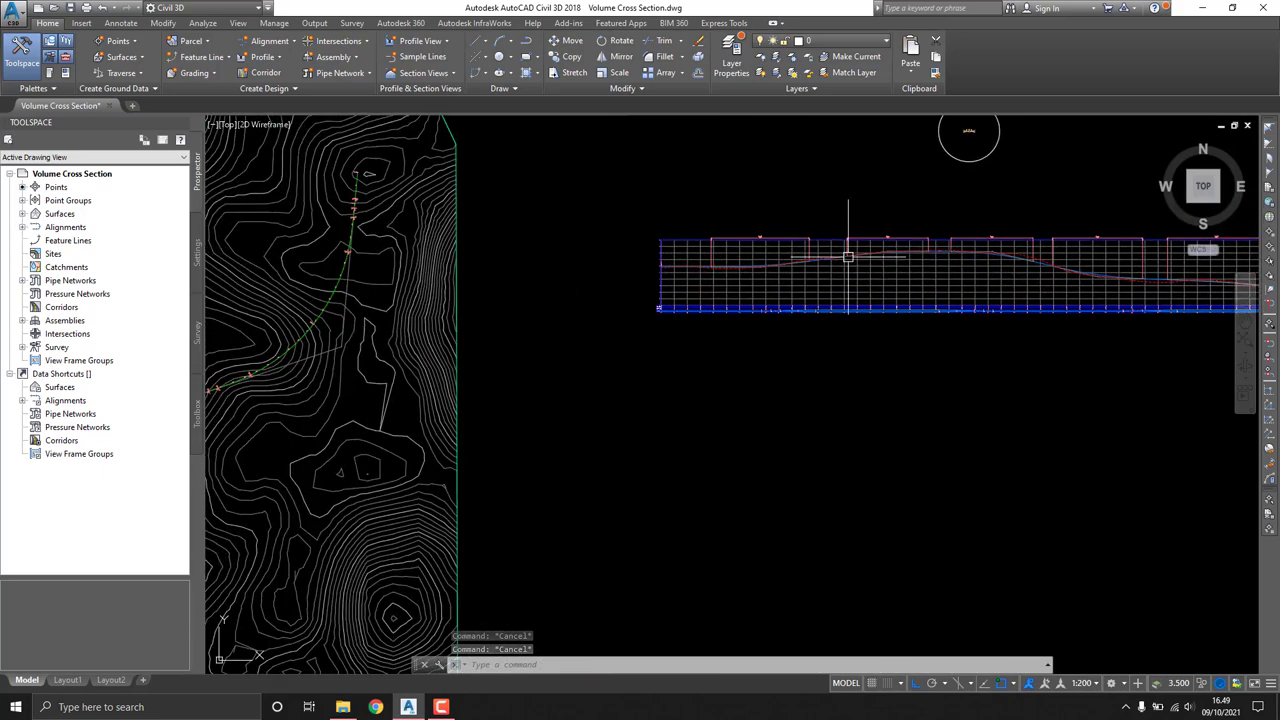
scroll(786, 251, "down", 1)
scroll(795, 218, "down", 2)
middle_click_drag(795, 217, 681, 271)
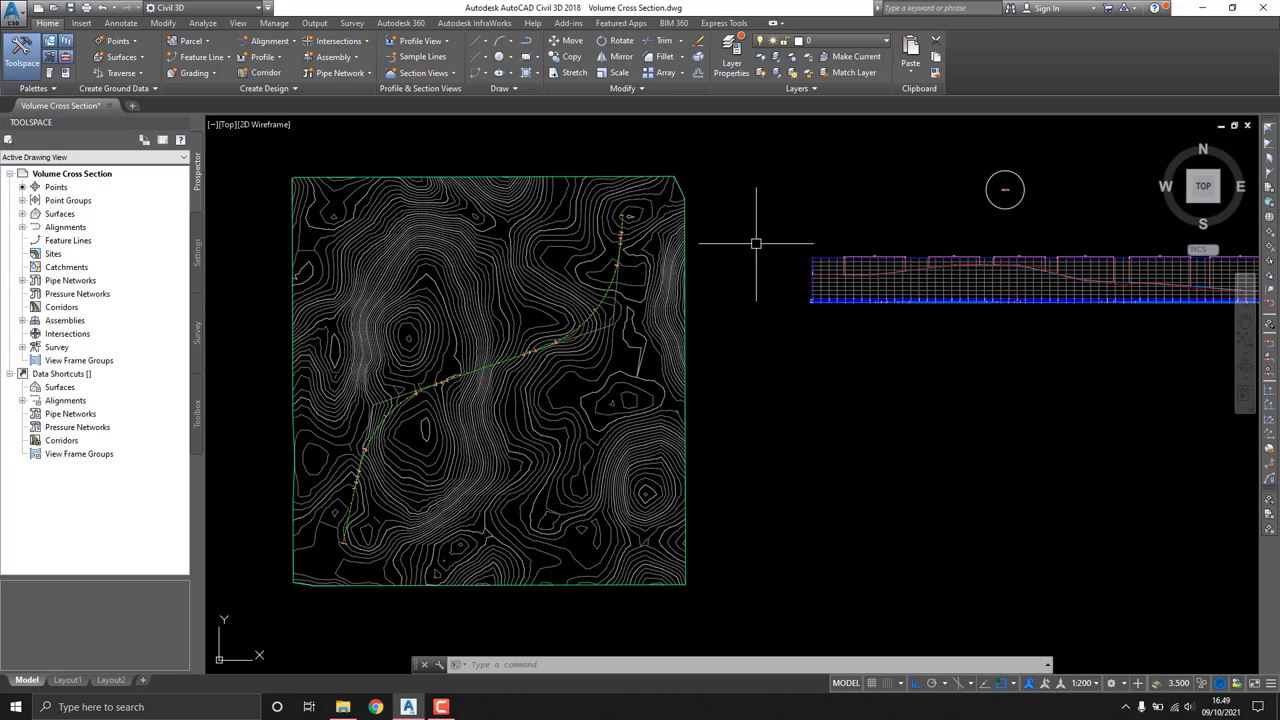
middle_click_drag(772, 250, 800, 210)
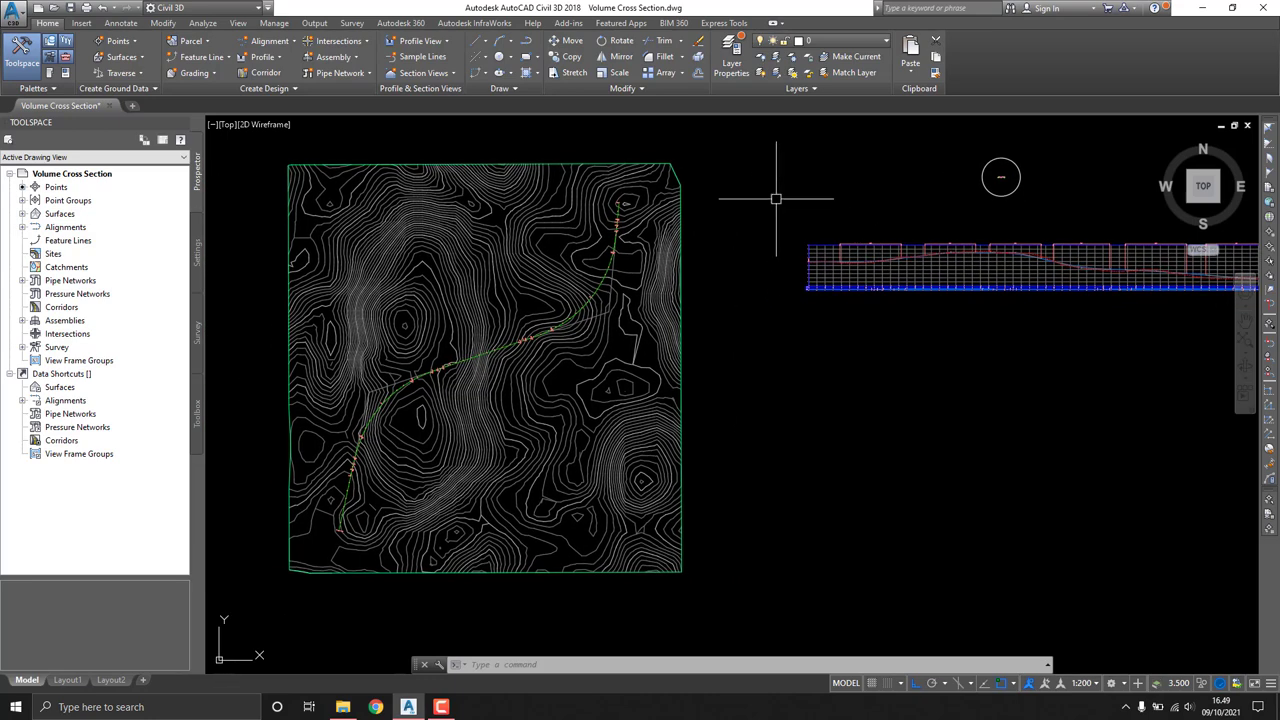
Step: Create the JALAN RENCANA corridor from the JALAN RENCANA alignment, profile and assembly, targeting EXISITNG
left_click(258, 76)
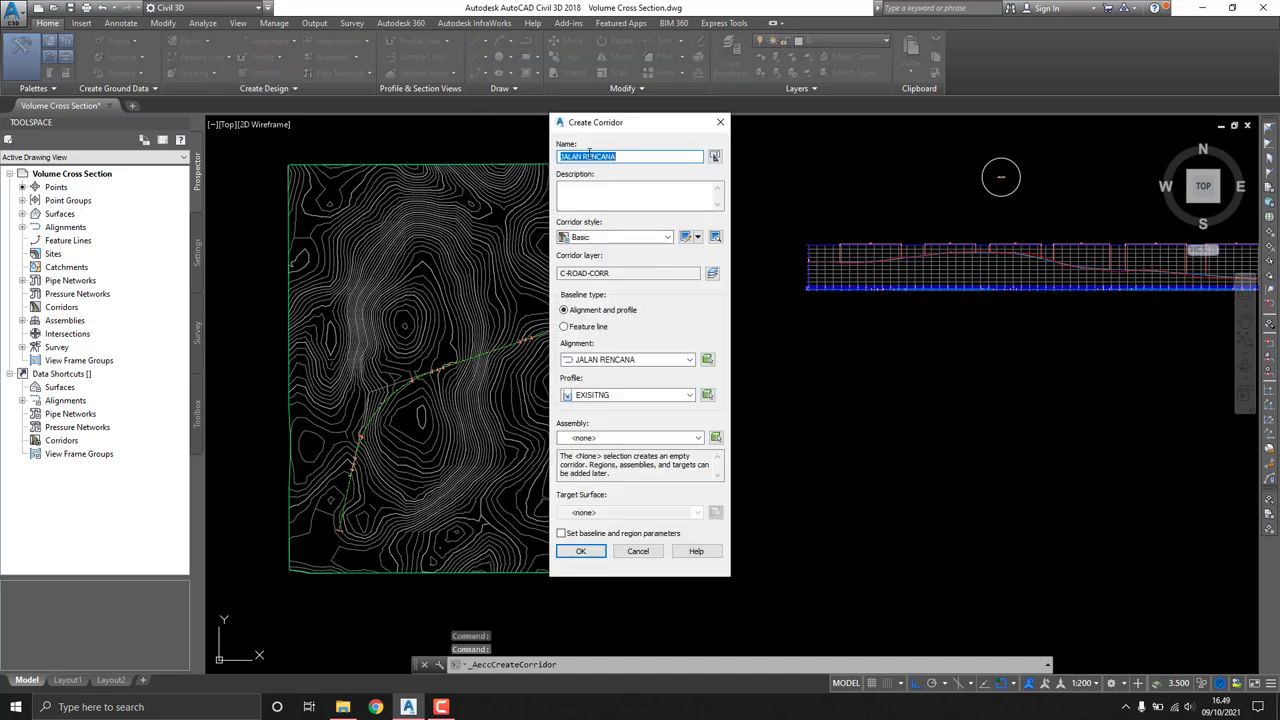
left_click(632, 156)
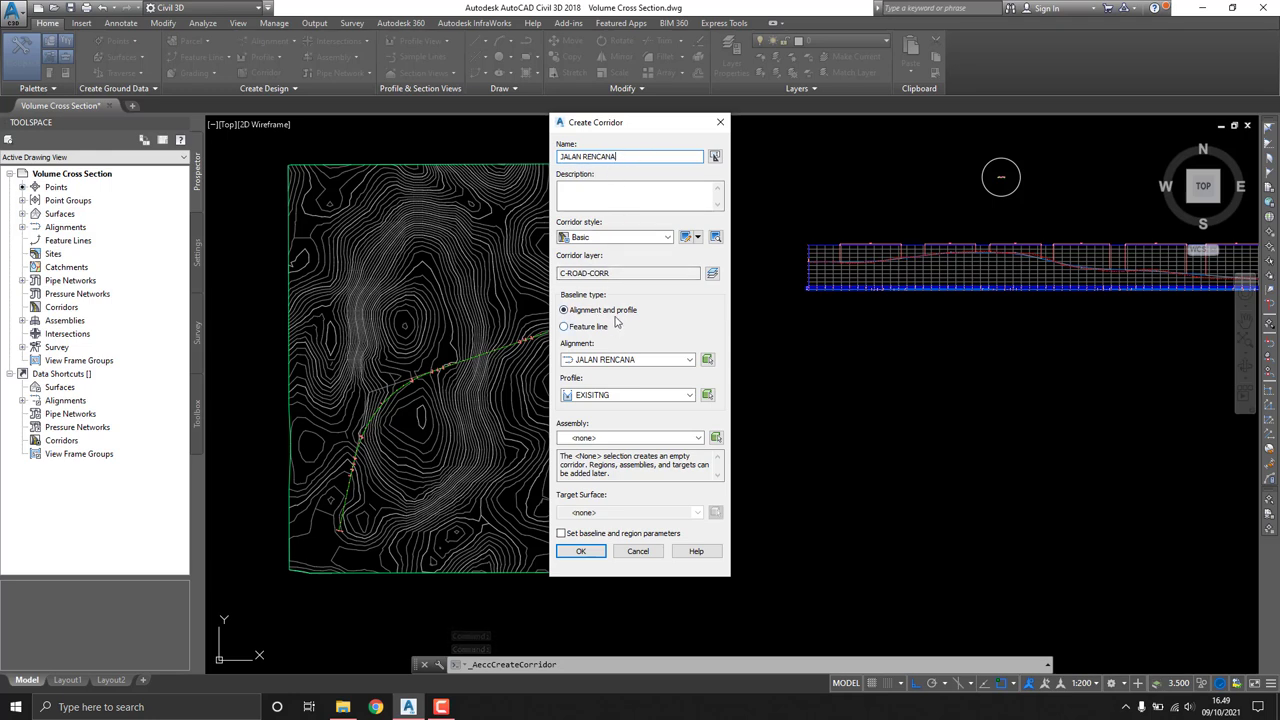
left_click(601, 360)
left_click(601, 370)
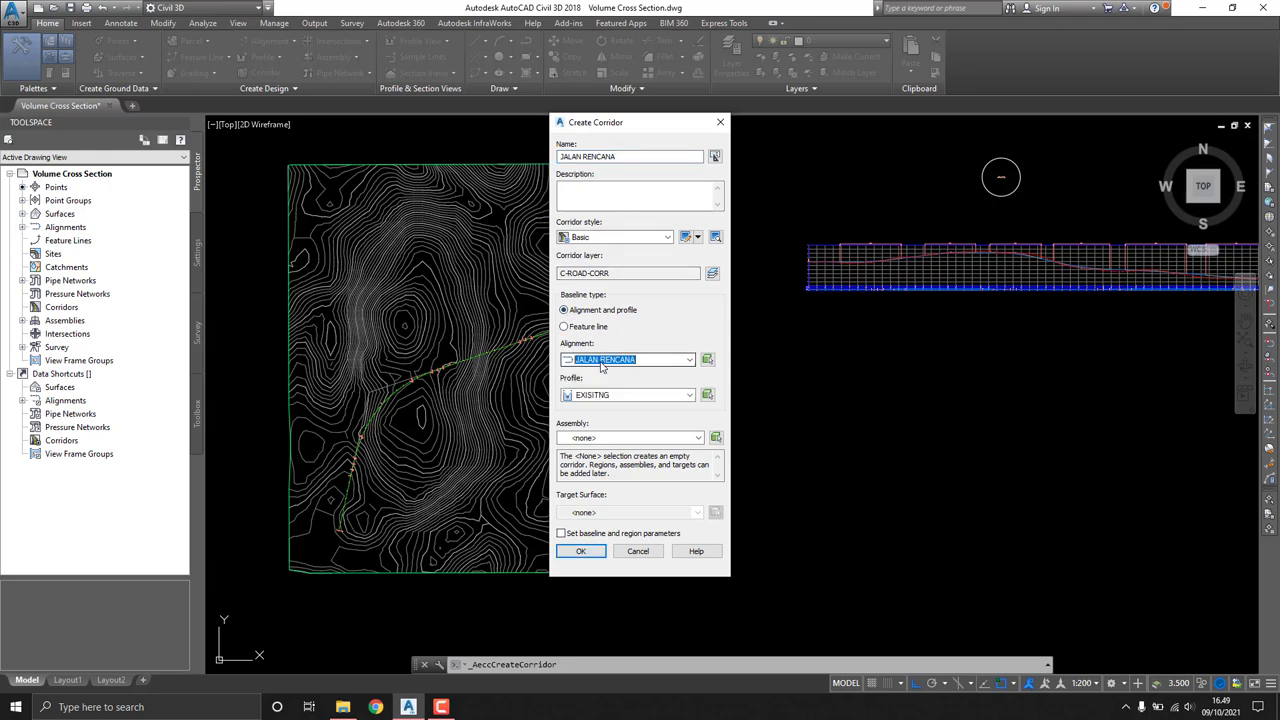
left_click(616, 395)
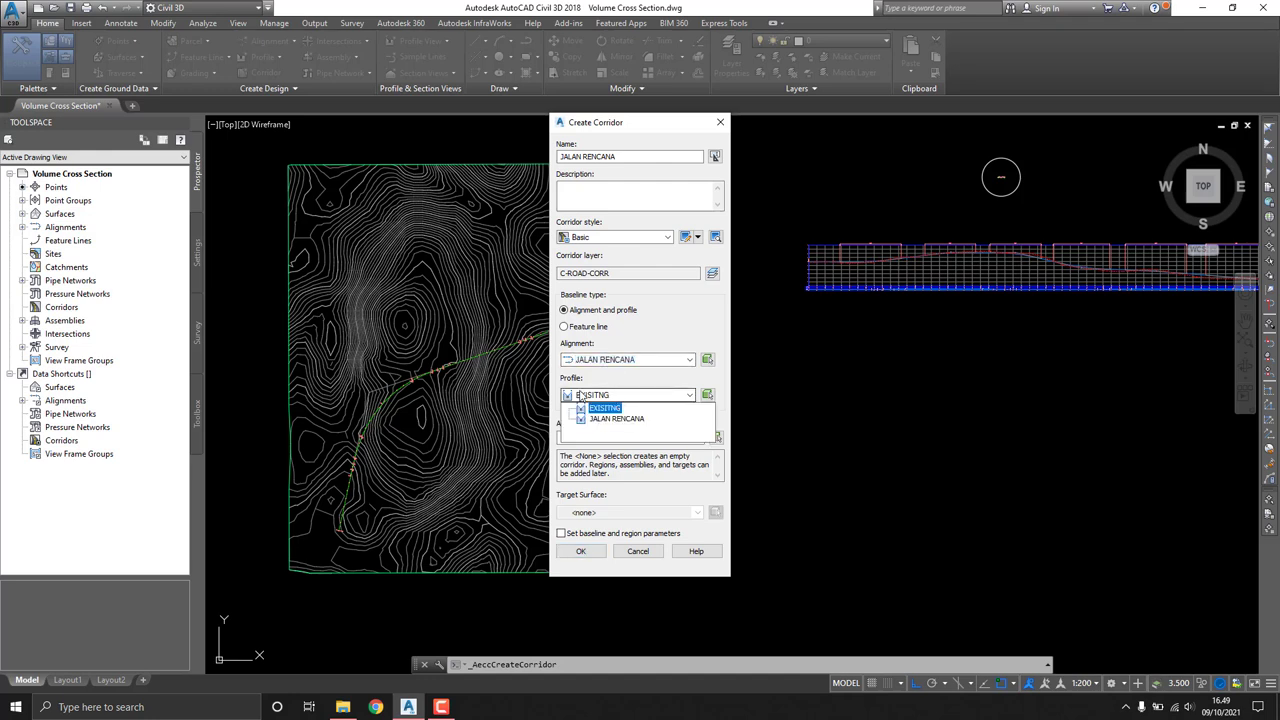
left_click(627, 420)
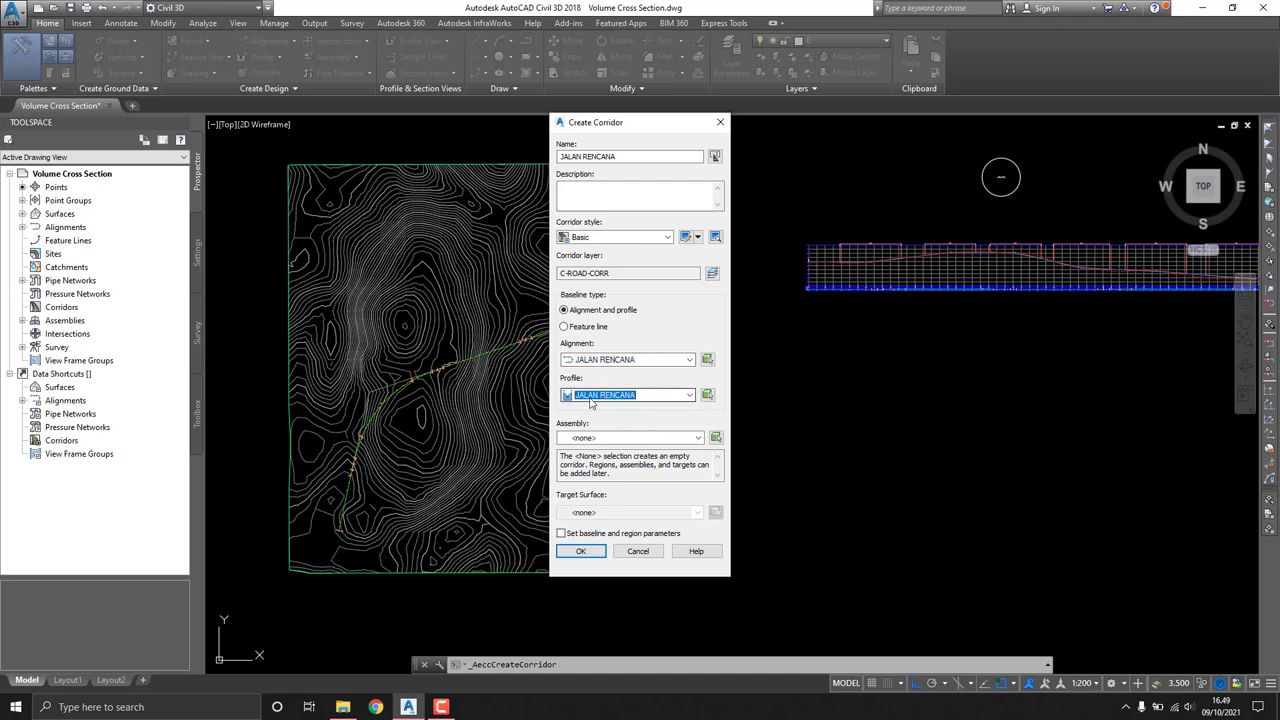
left_click(618, 441)
left_click(617, 451)
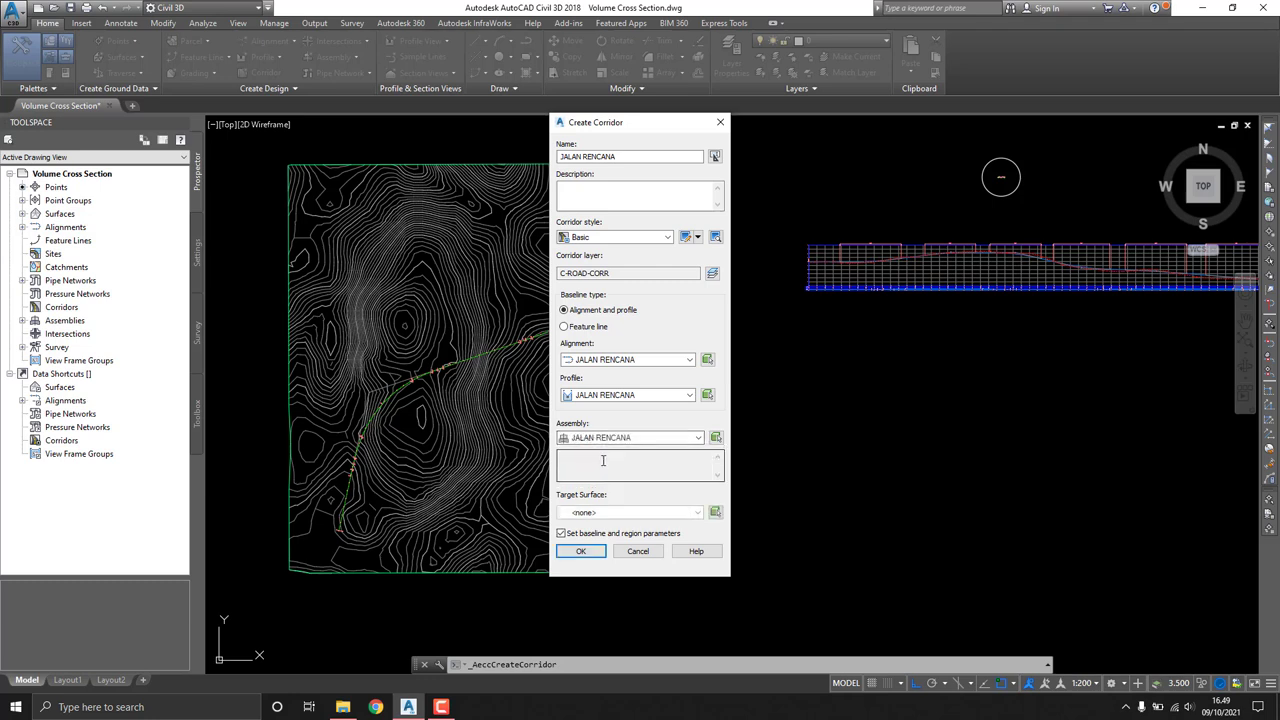
left_click(628, 514)
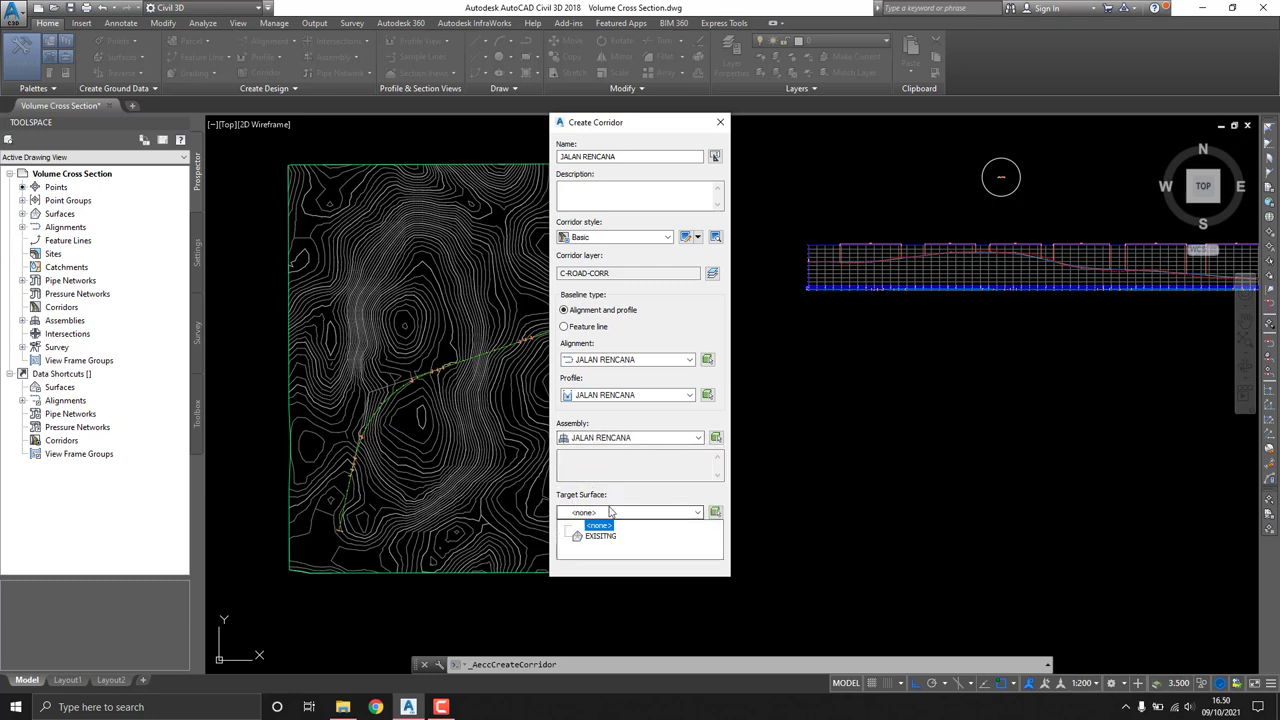
left_click(602, 536)
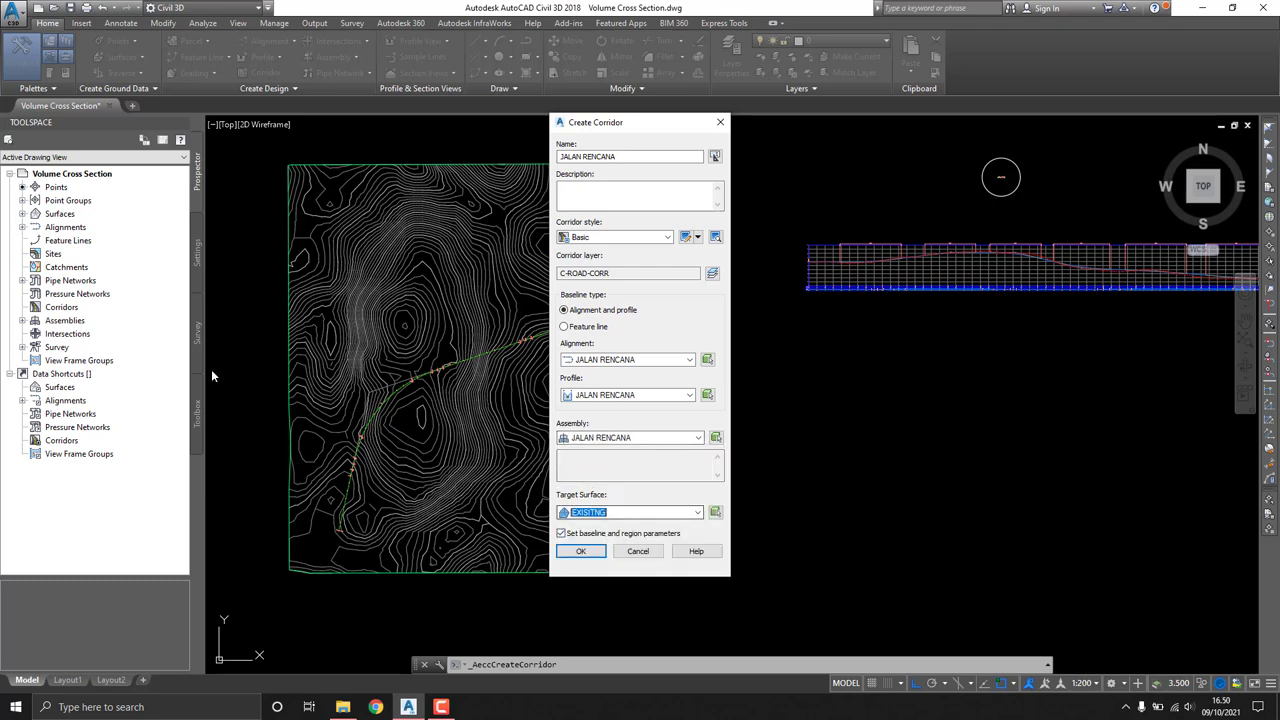
left_click(603, 549)
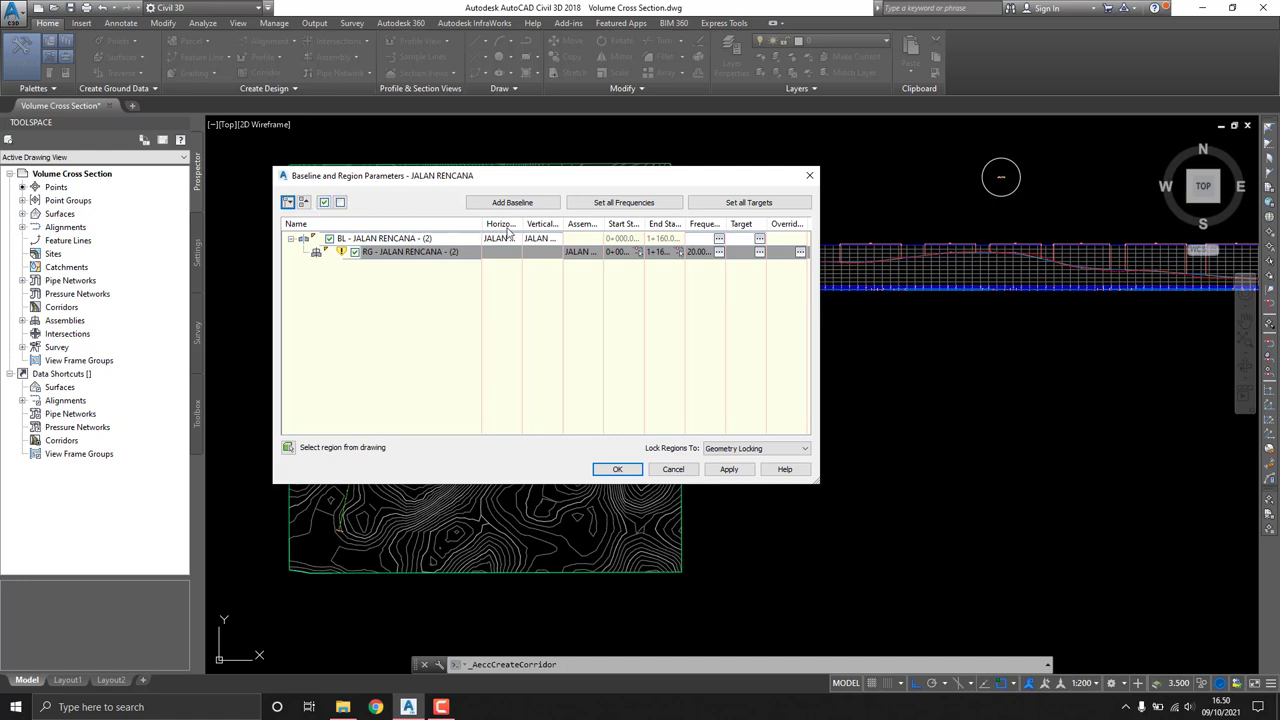
Step: Set 5 m assembly frequency for curves, vertical curves and spirals, then rebuild the corridor
left_click(719, 252)
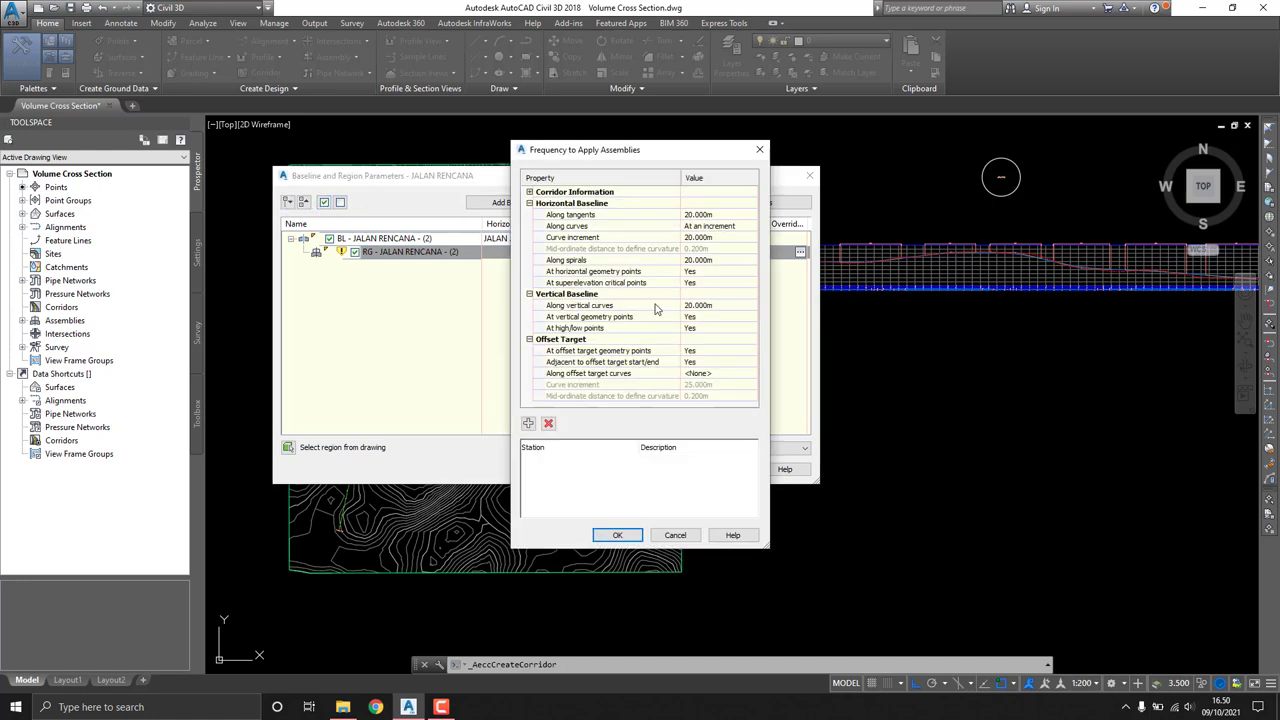
left_click(722, 214)
left_click(719, 238)
left_click(716, 215)
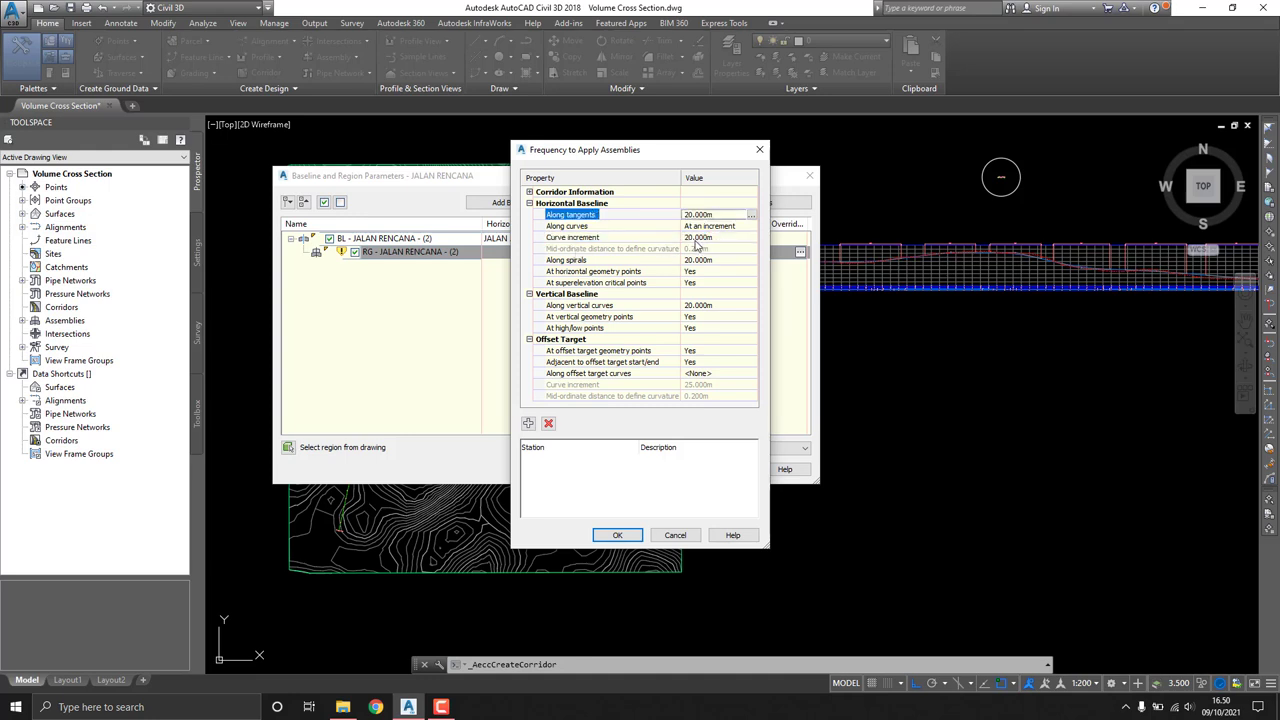
left_click(711, 238)
type("5")
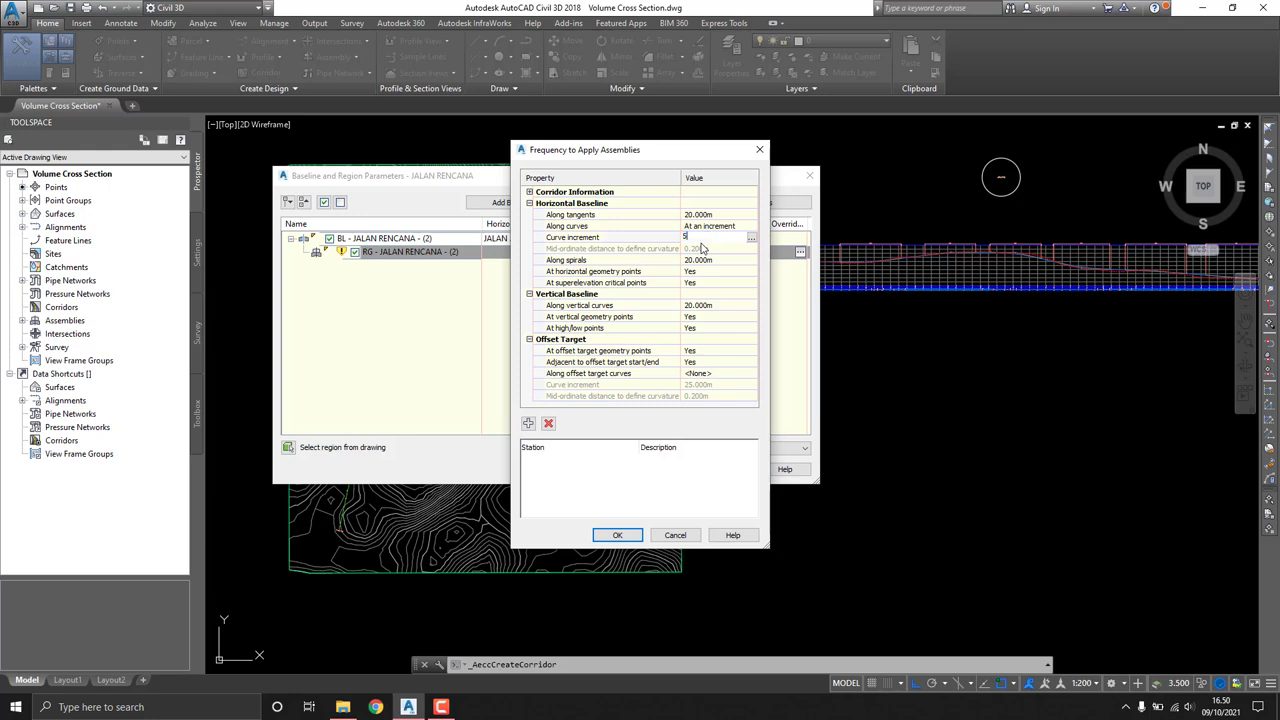
key("Return")
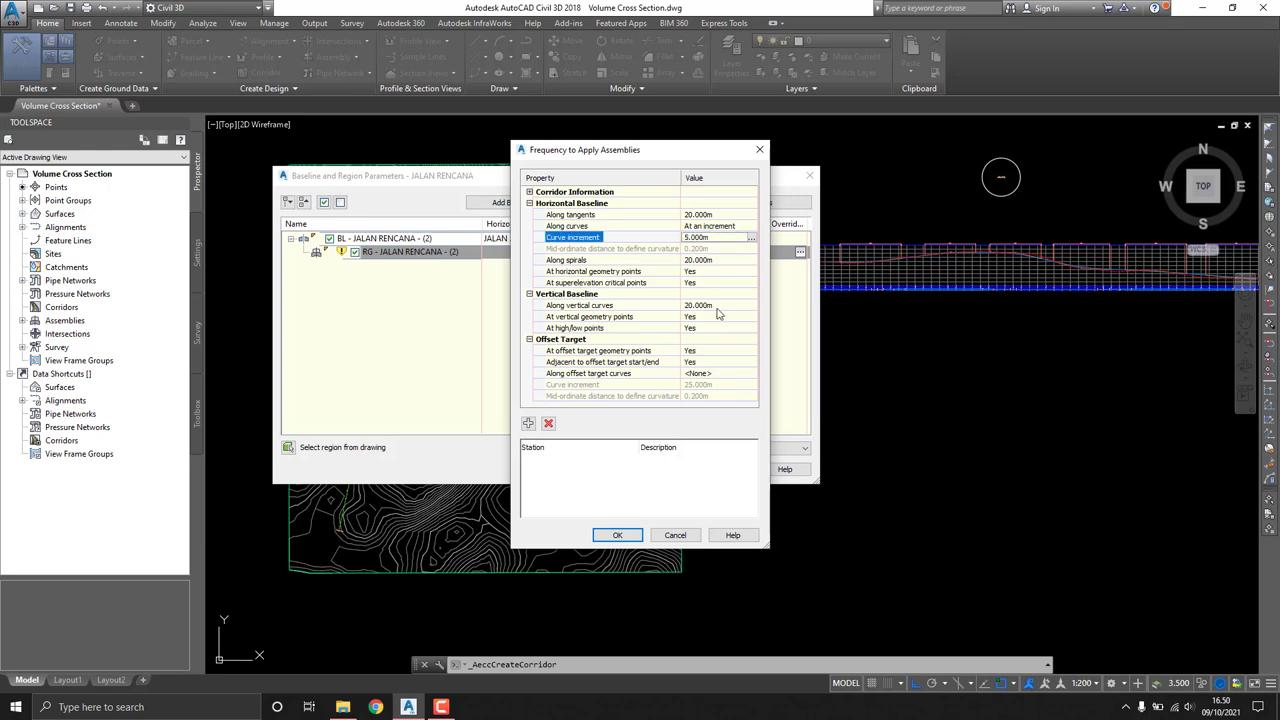
left_click(715, 305)
type("5")
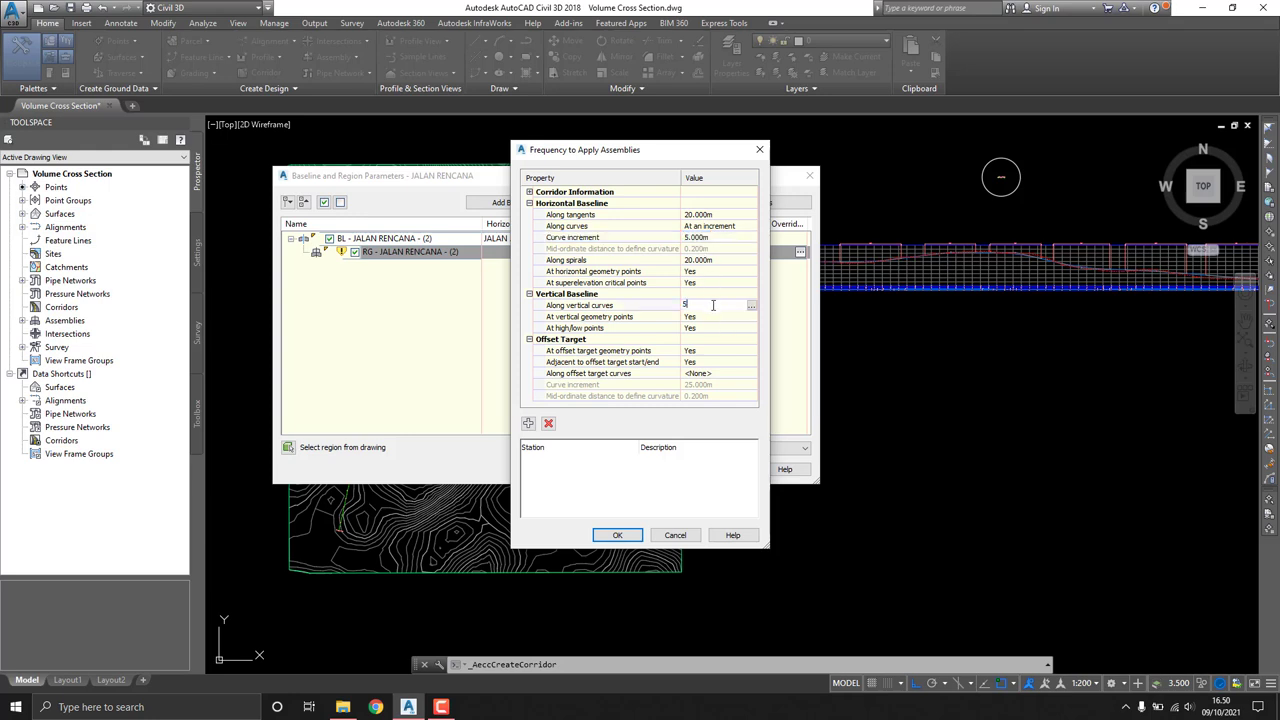
key("Return")
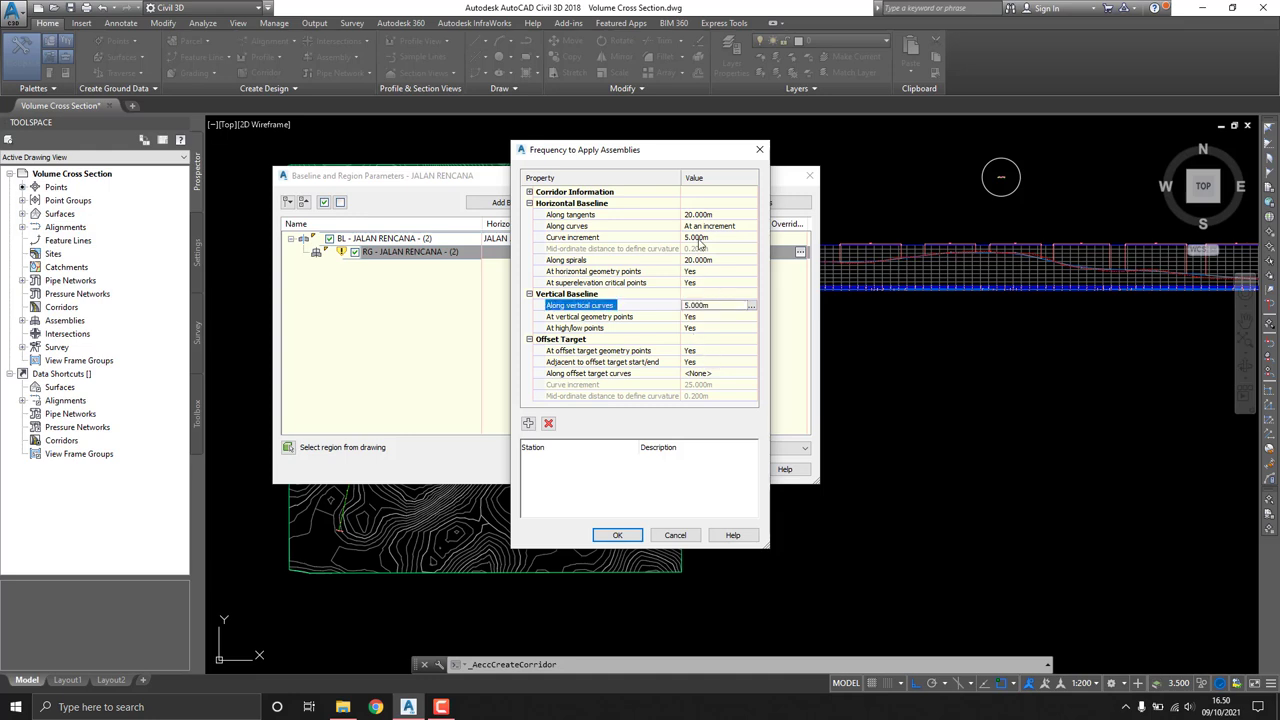
left_click(710, 260)
type("5")
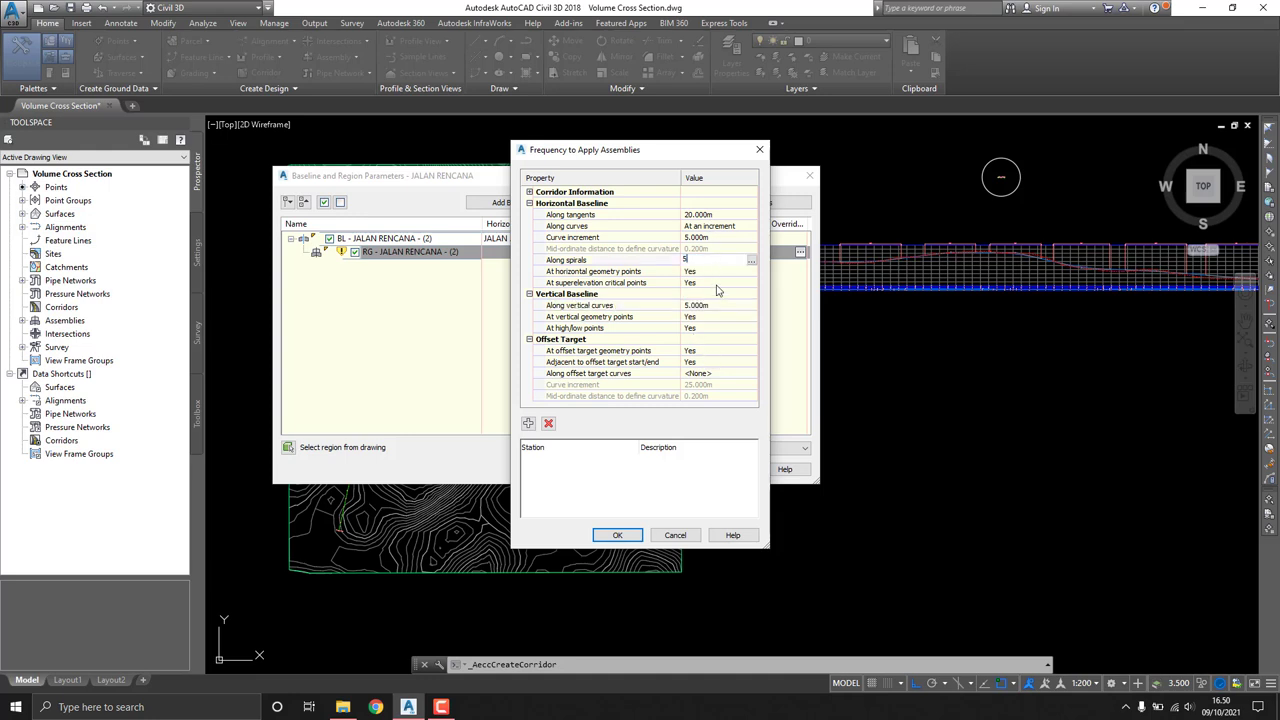
key("Return")
left_click(617, 535)
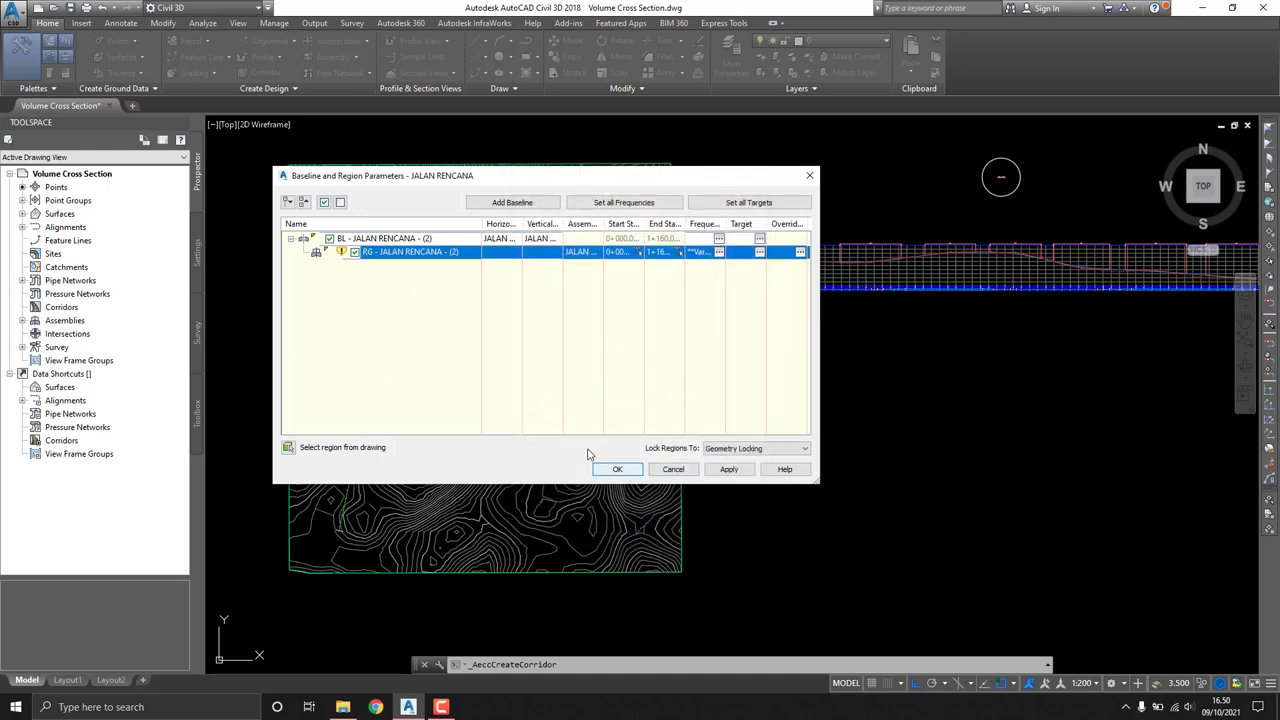
left_click(617, 469)
left_click(545, 322)
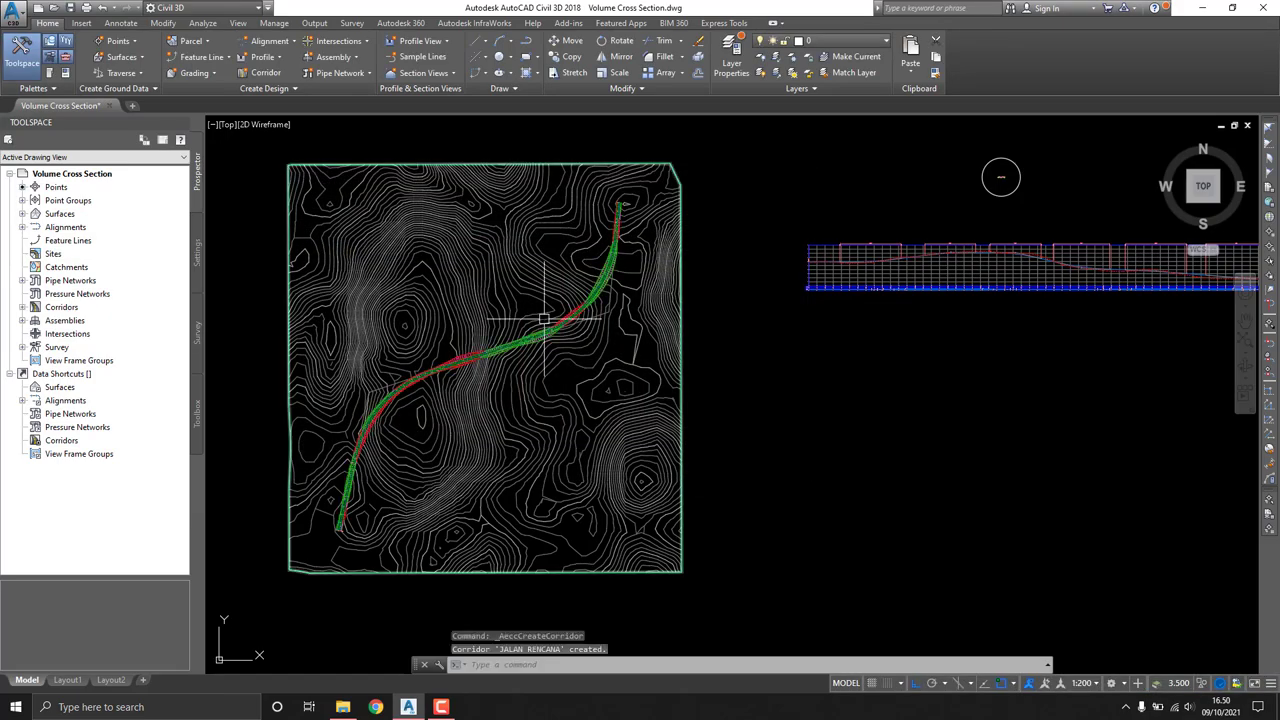
Step: Zoom along the newly built corridor and select the JALAN RENCANA corridor
key("Escape")
scroll(543, 319, "up", 3)
scroll(560, 290, "up", 4)
middle_click_drag(819, 289, 767, 311)
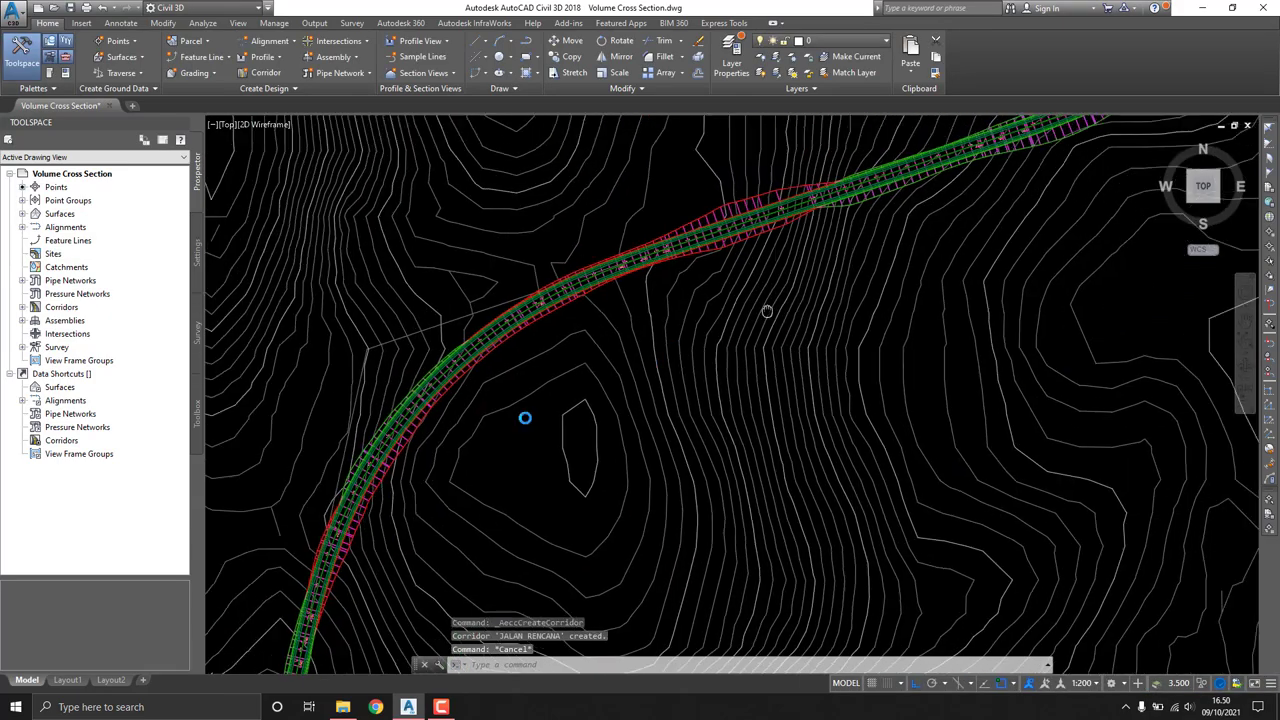
scroll(409, 463, "up", 2)
scroll(600, 437, "up", 2)
scroll(629, 231, "up", 3)
scroll(566, 562, "up", 1)
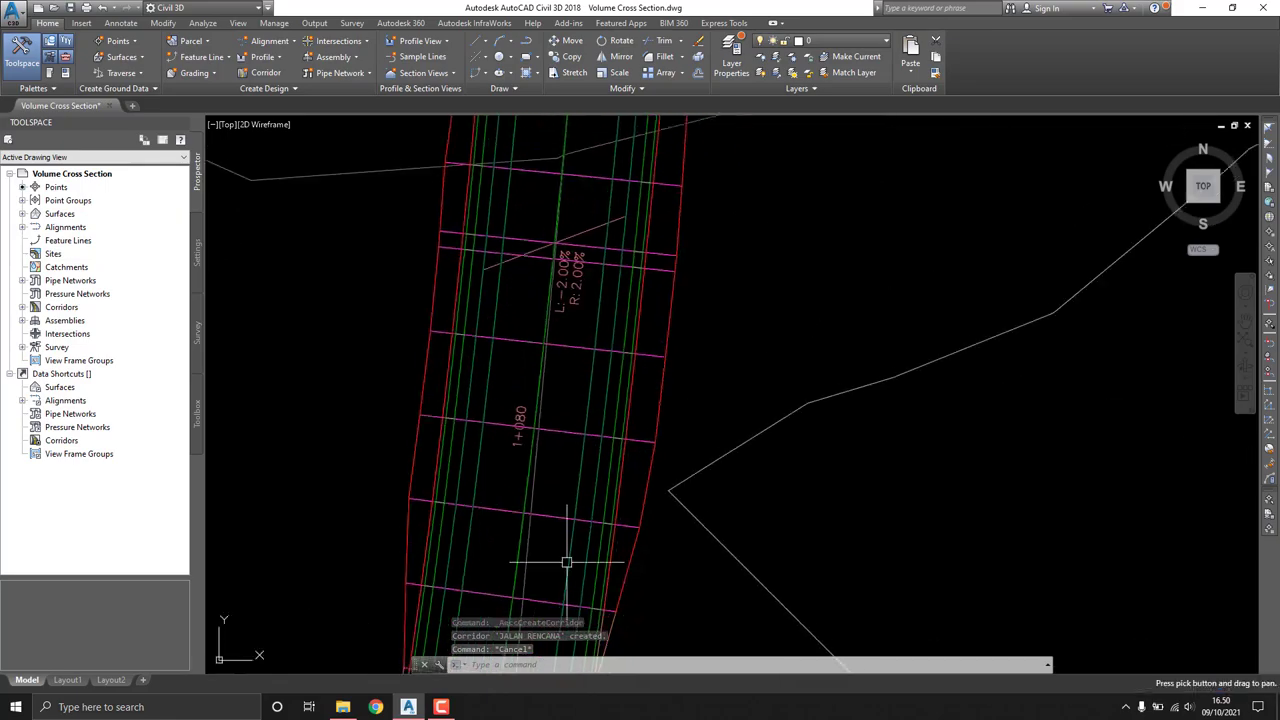
scroll(566, 562, "down", 5)
middle_click_drag(590, 400, 590, 515)
scroll(674, 237, "down", 2)
scroll(685, 349, "up", 3)
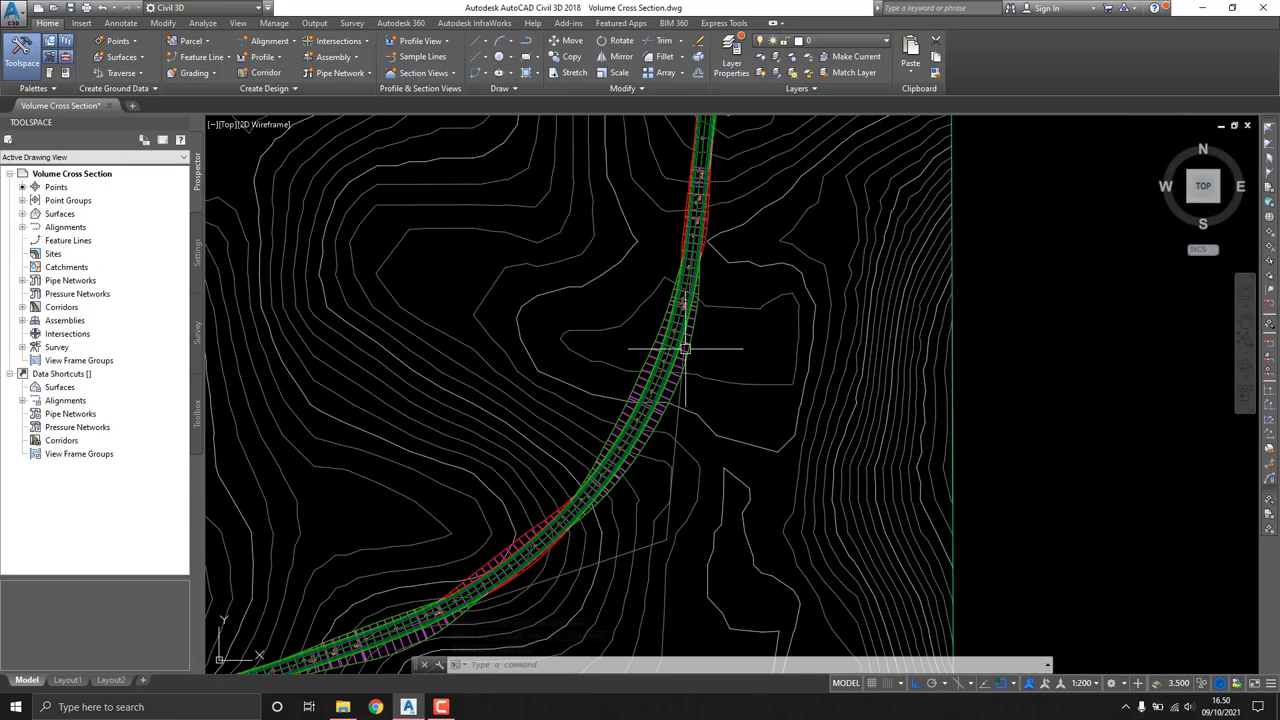
scroll(685, 349, "down", 2)
scroll(749, 243, "down", 1)
scroll(420, 434, "up", 2)
scroll(720, 325, "up", 2)
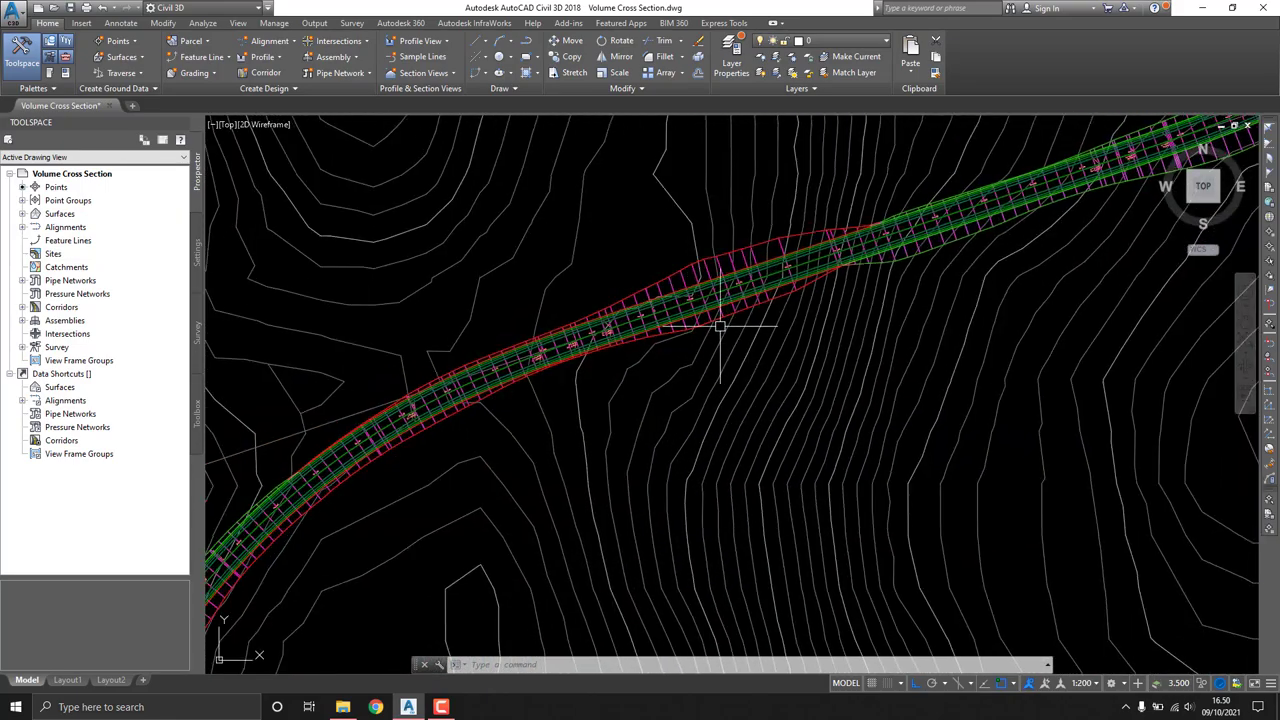
scroll(720, 325, "down", 1)
scroll(677, 323, "down", 2)
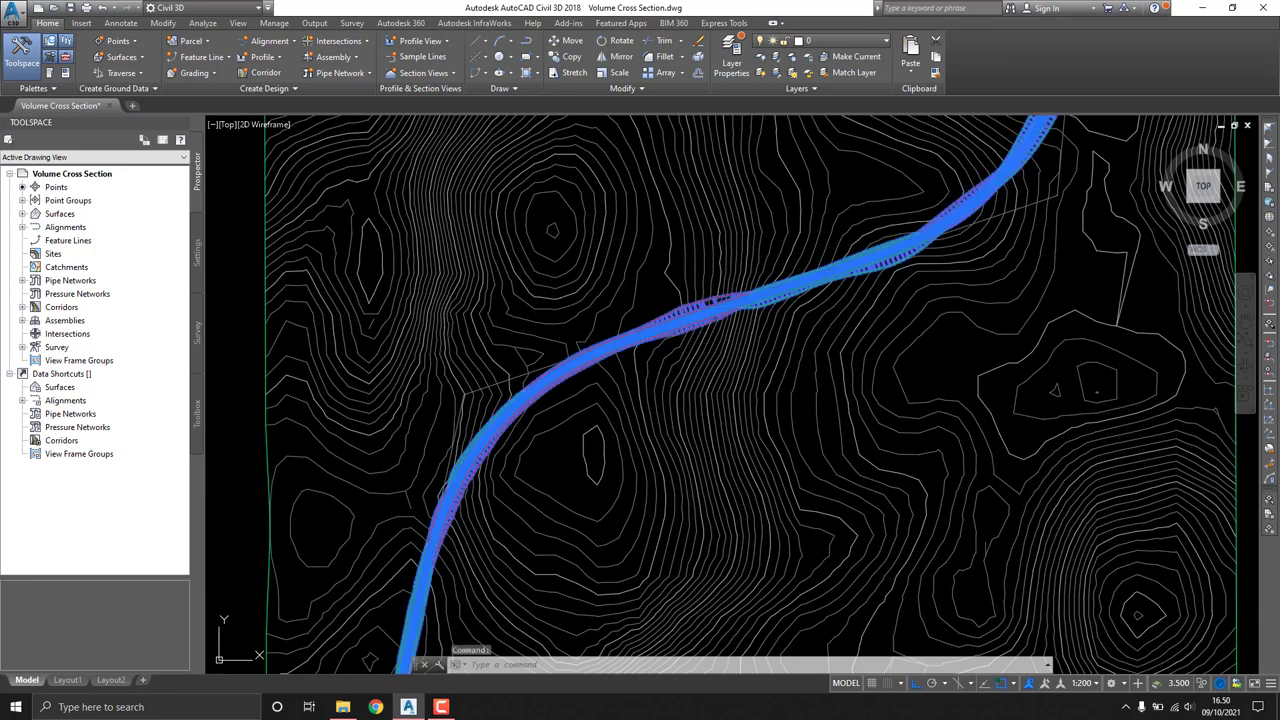
left_click(778, 302)
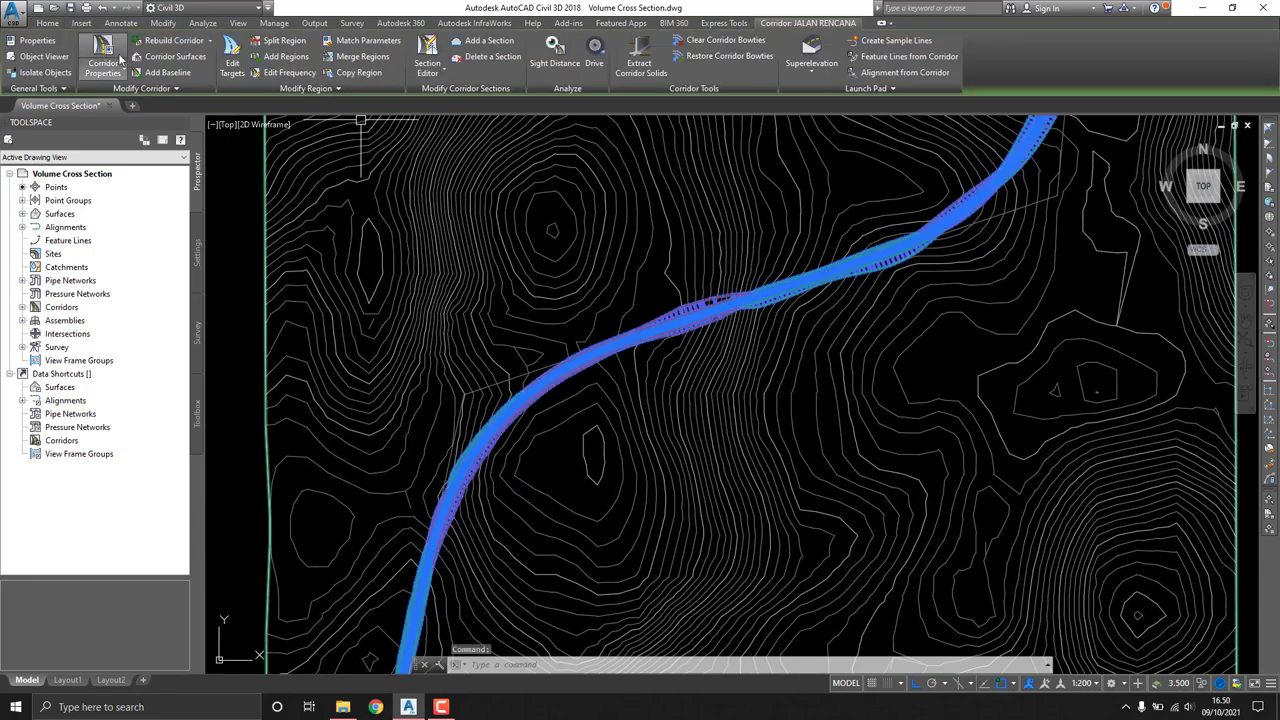
middle_click_drag(719, 304, 594, 329)
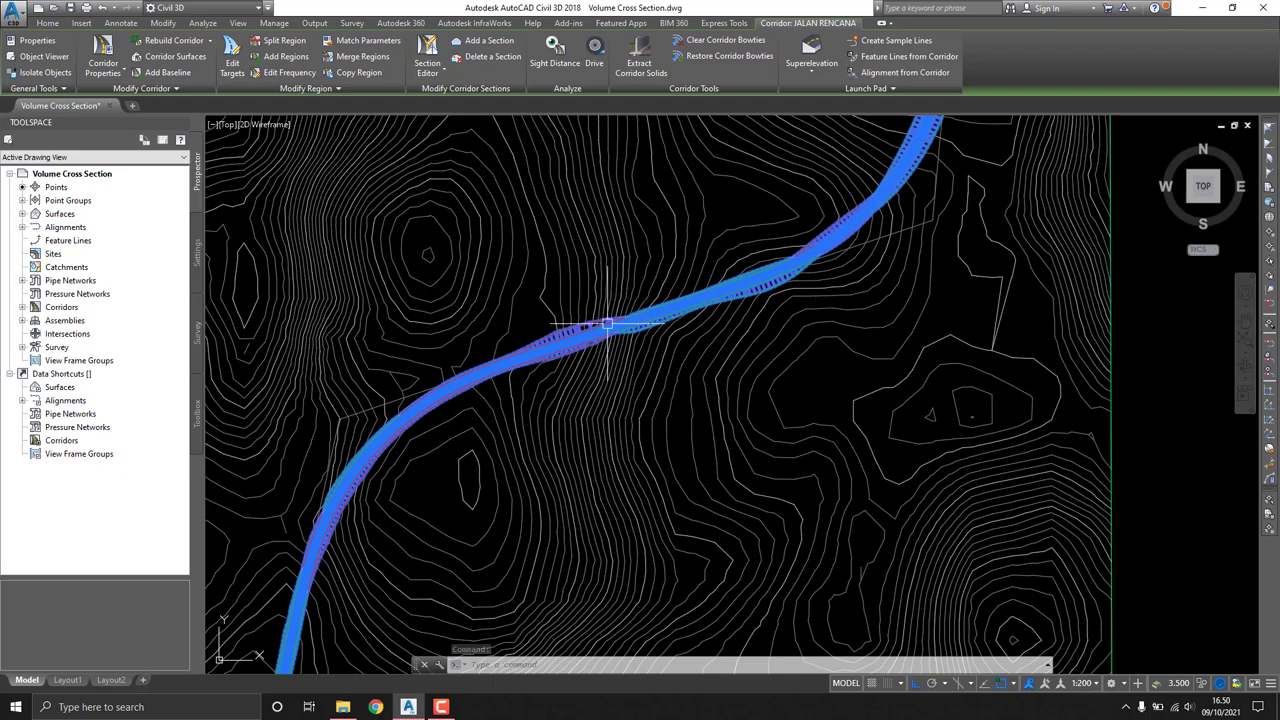
Step: In Corridor Properties, create a new corridor surface and add Links with code Top
left_click(110, 55)
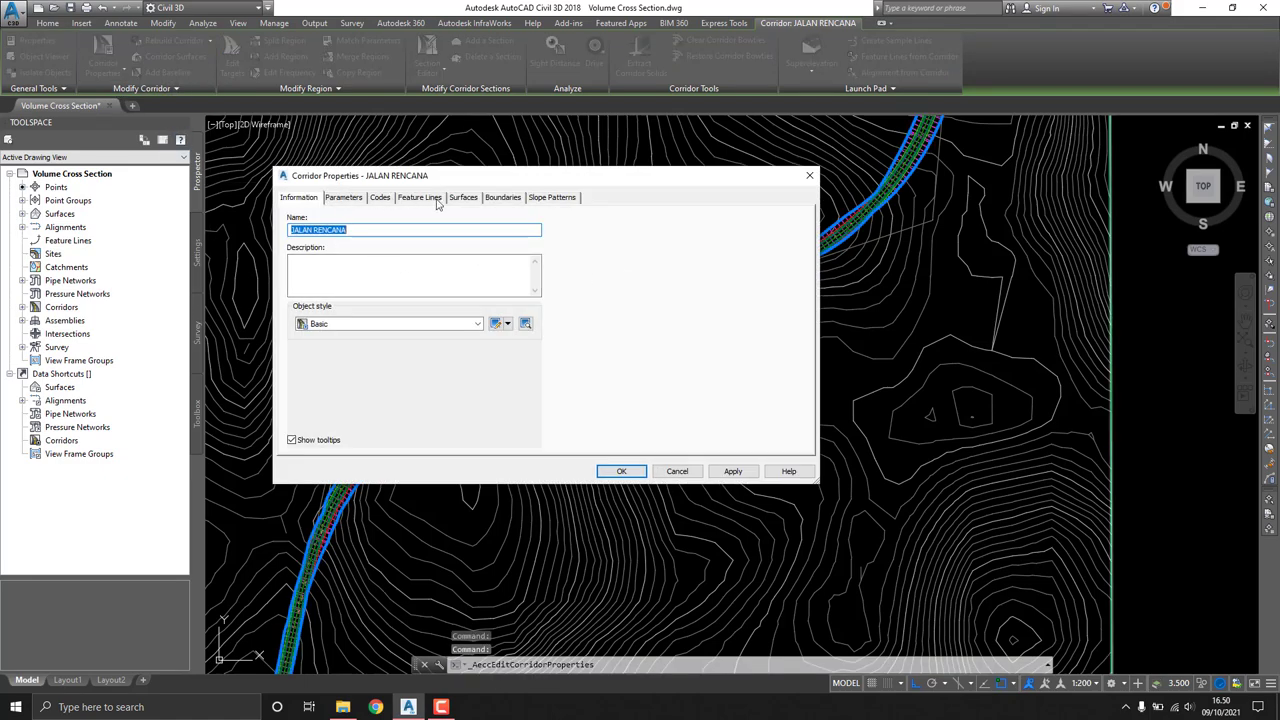
left_click(465, 199)
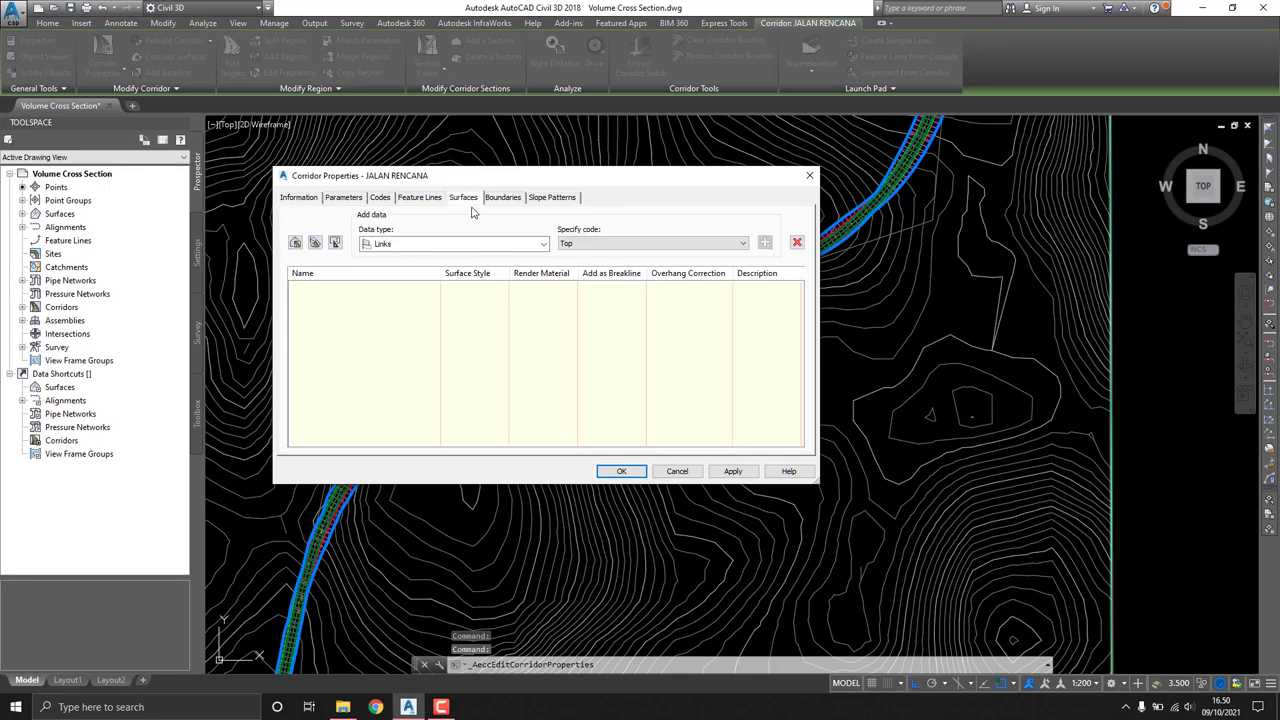
left_click(295, 243)
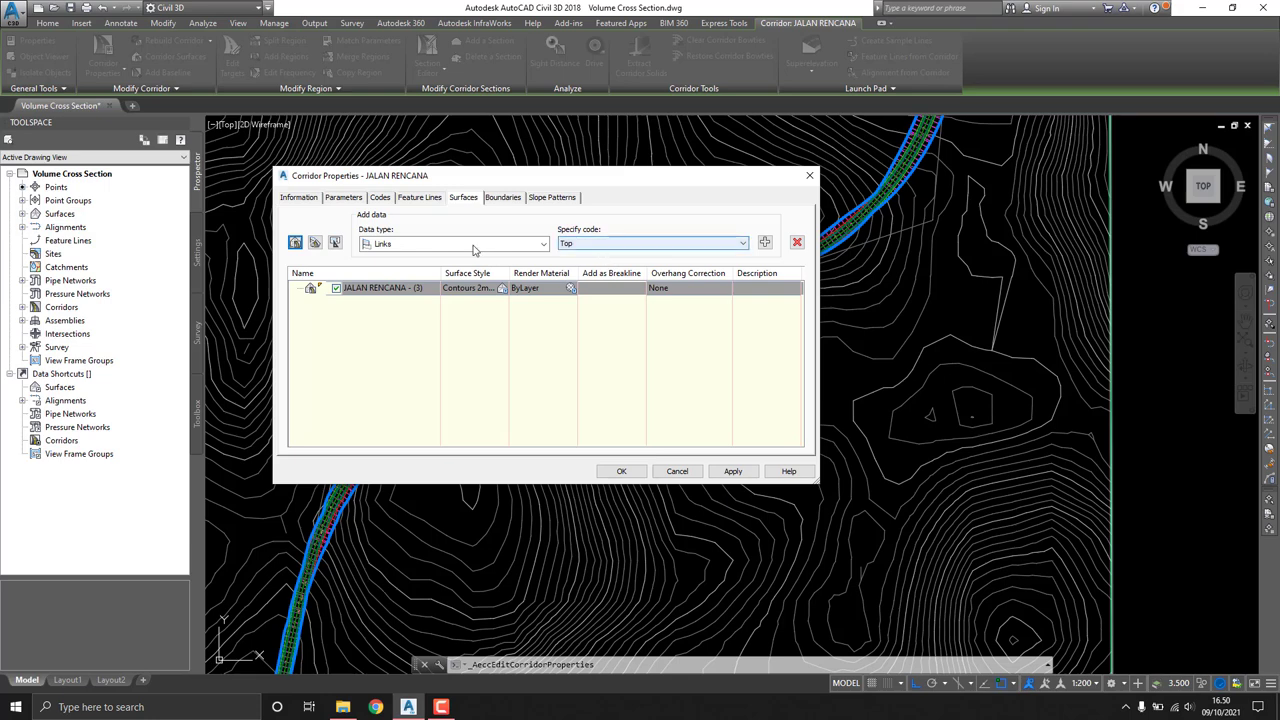
left_click(600, 245)
left_click(527, 245)
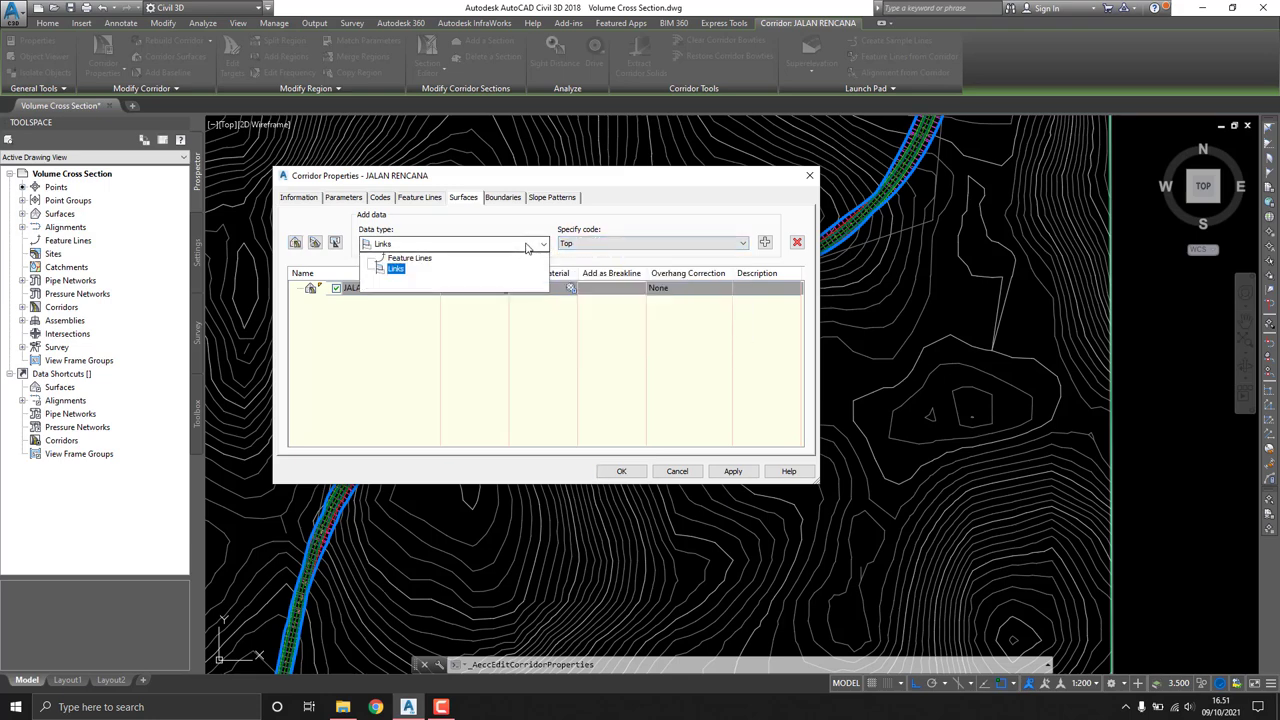
left_click(400, 258)
left_click(610, 245)
left_click(610, 245)
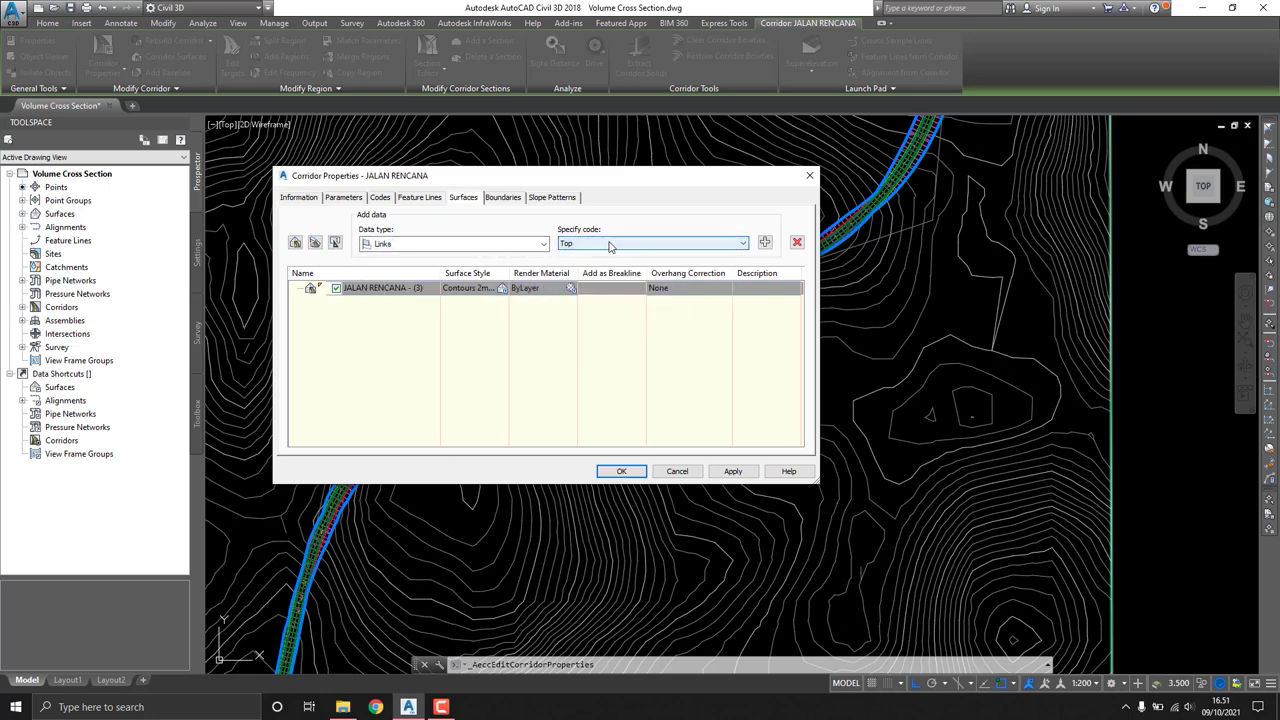
left_click(610, 245)
left_click(597, 244)
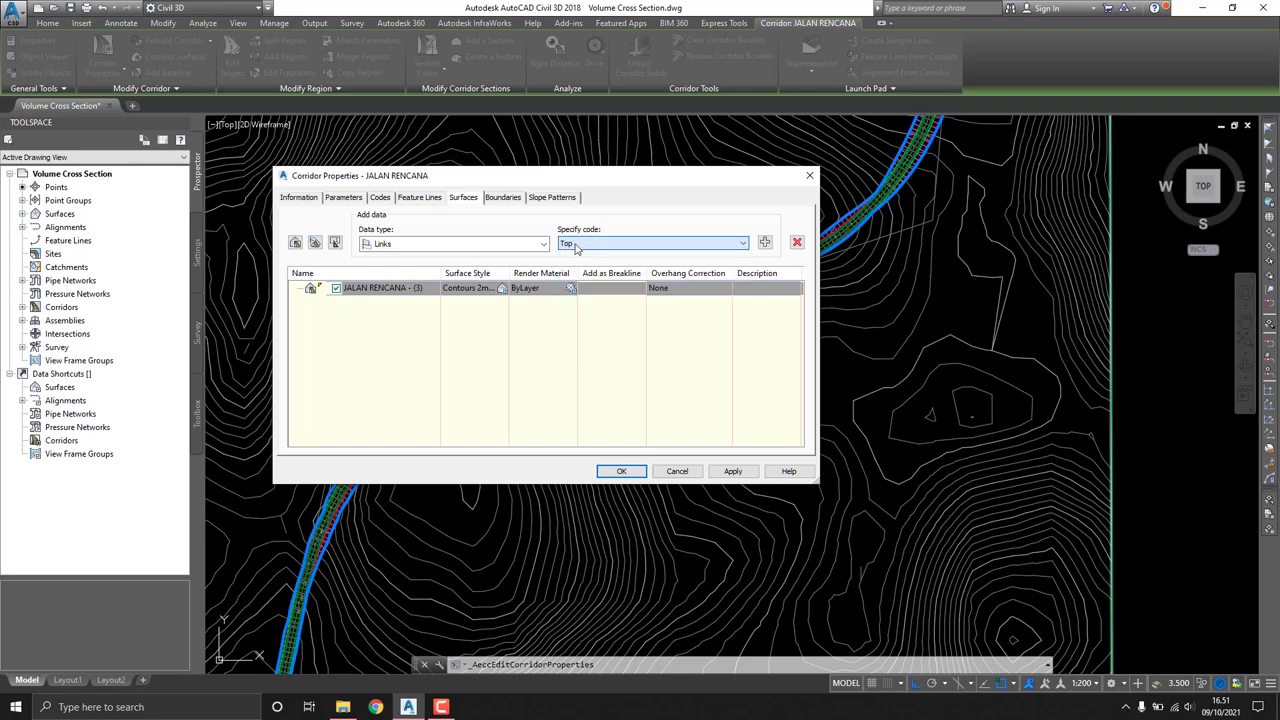
left_click(764, 242)
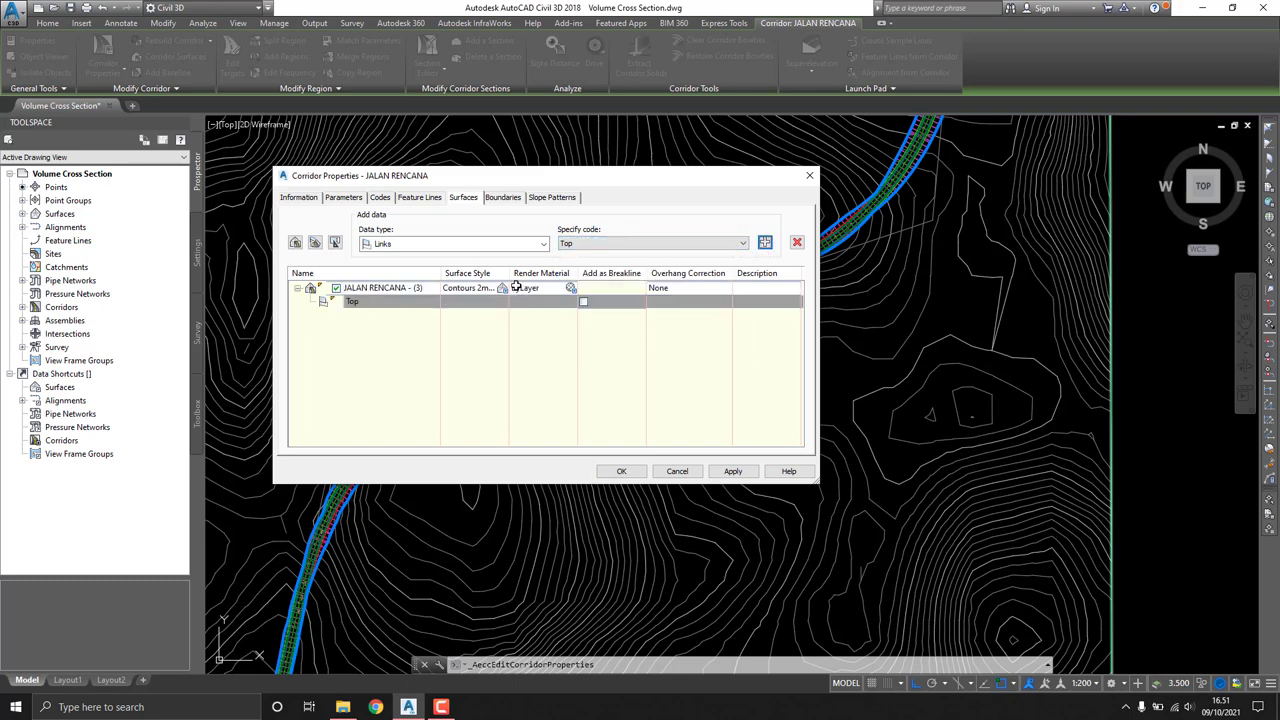
Step: Give the surface style _No Display, overhang correction Top Links, and rename it TOPLINK
left_click(481, 290)
left_click(630, 344)
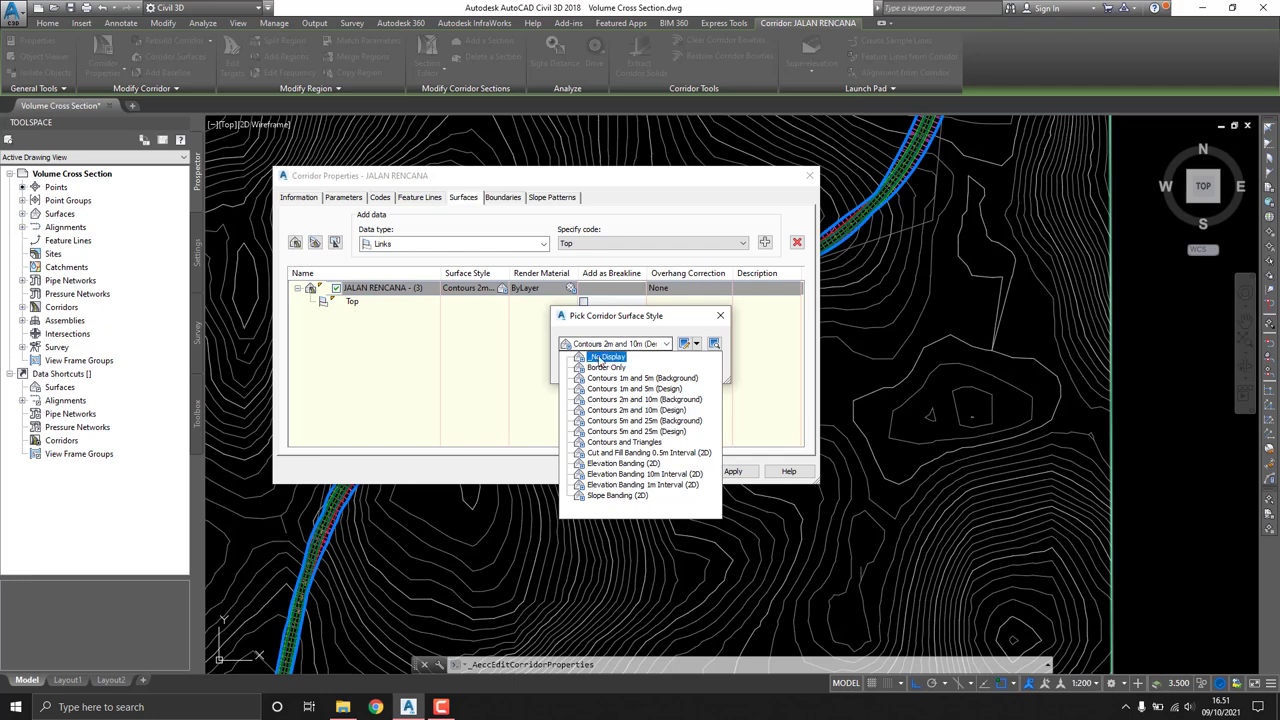
left_click(605, 358)
left_click(581, 366)
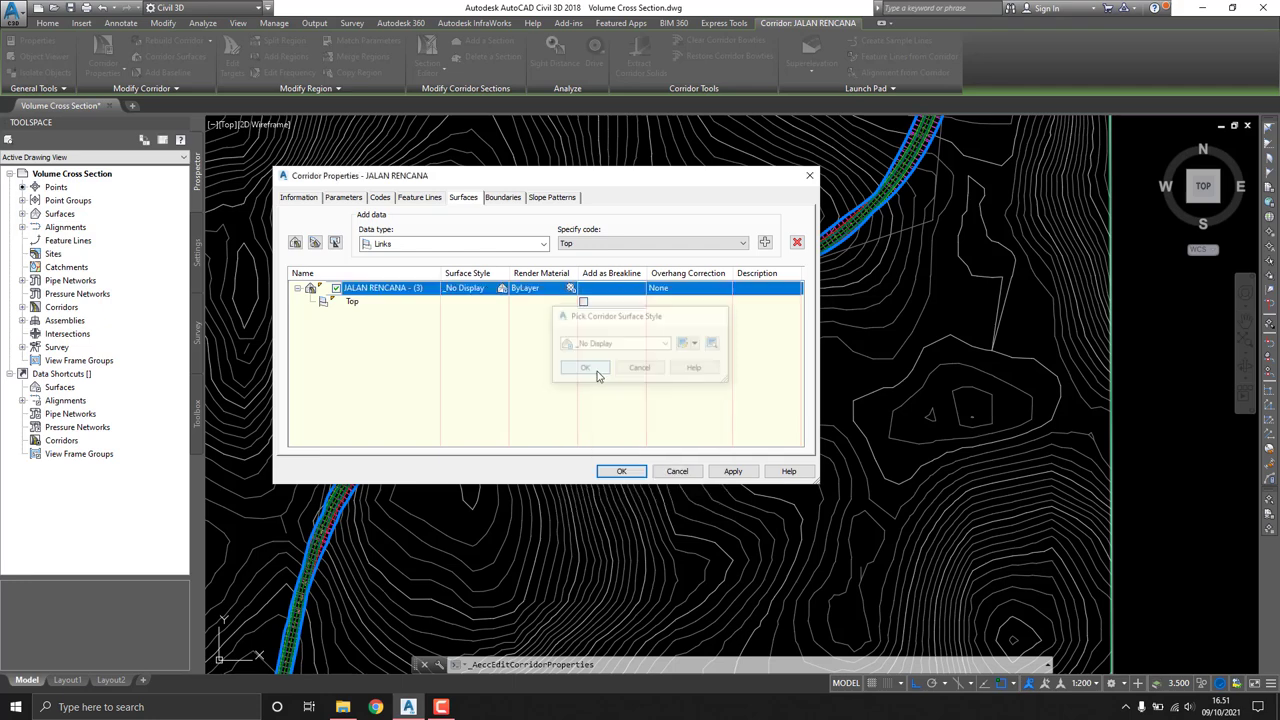
left_click(674, 287)
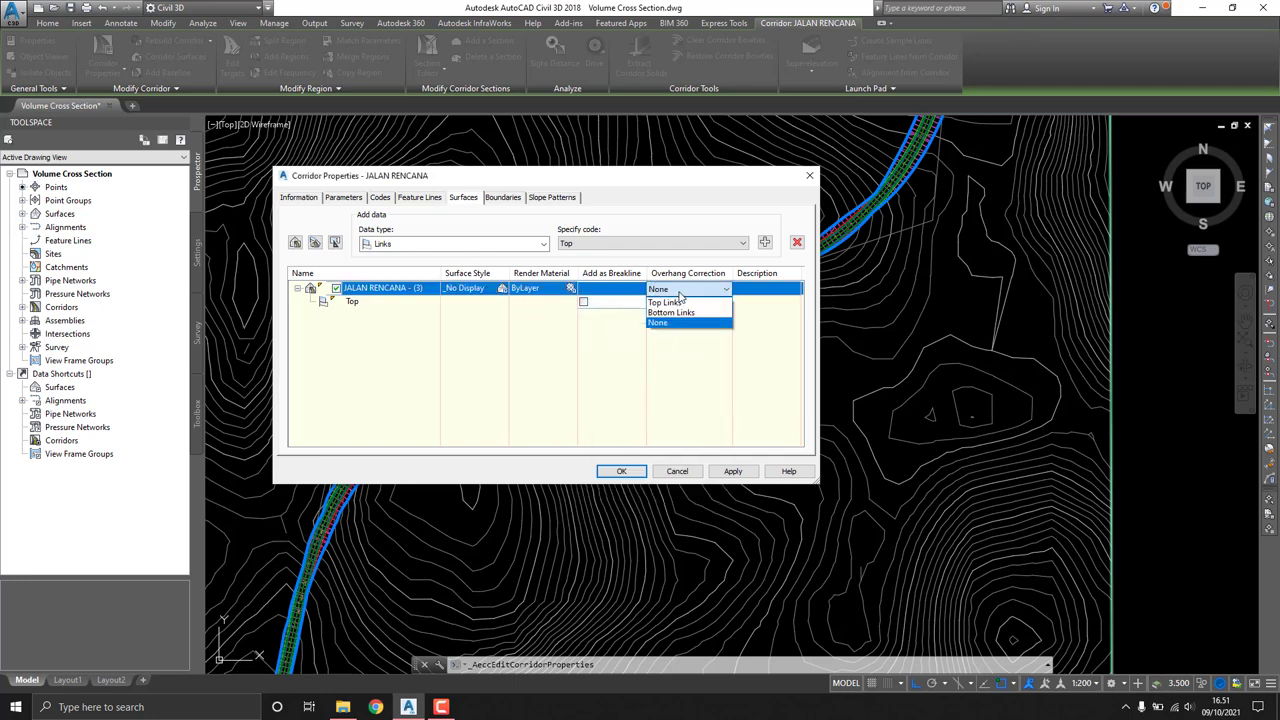
left_click(670, 302)
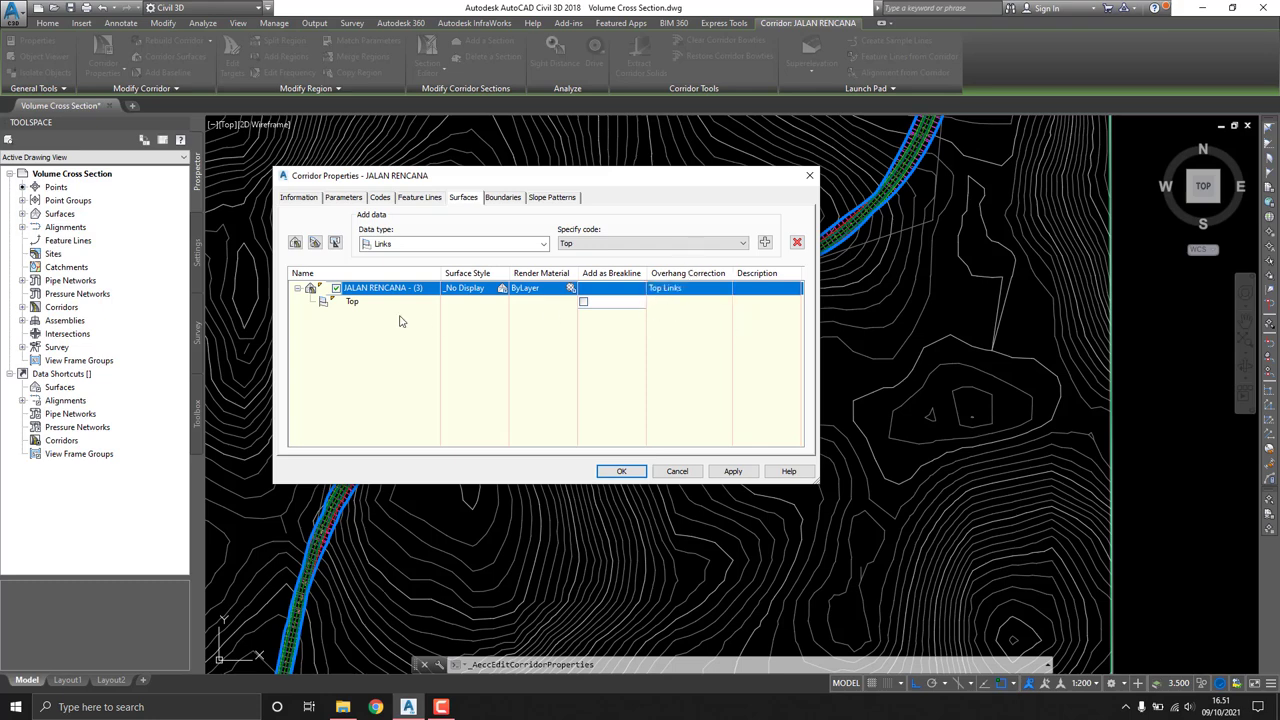
left_click(367, 302)
left_click(399, 289)
left_click(409, 288)
mouse_move(421, 350)
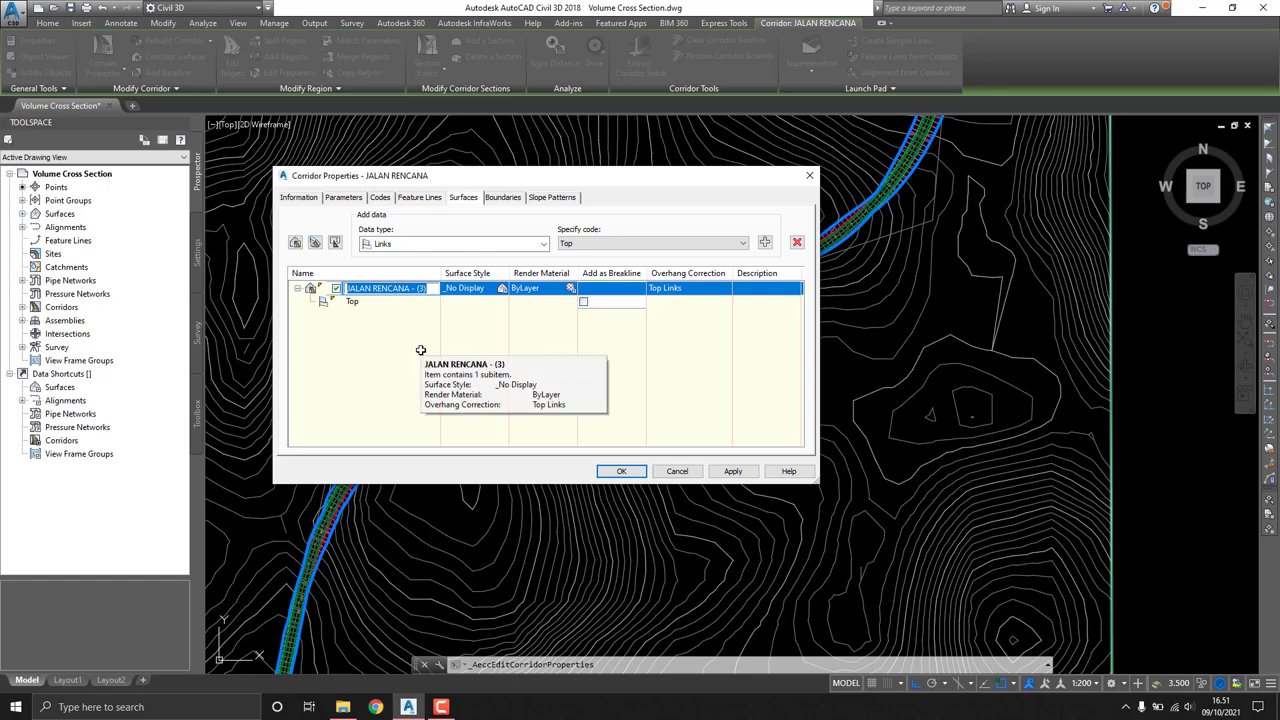
type("TOPLINK")
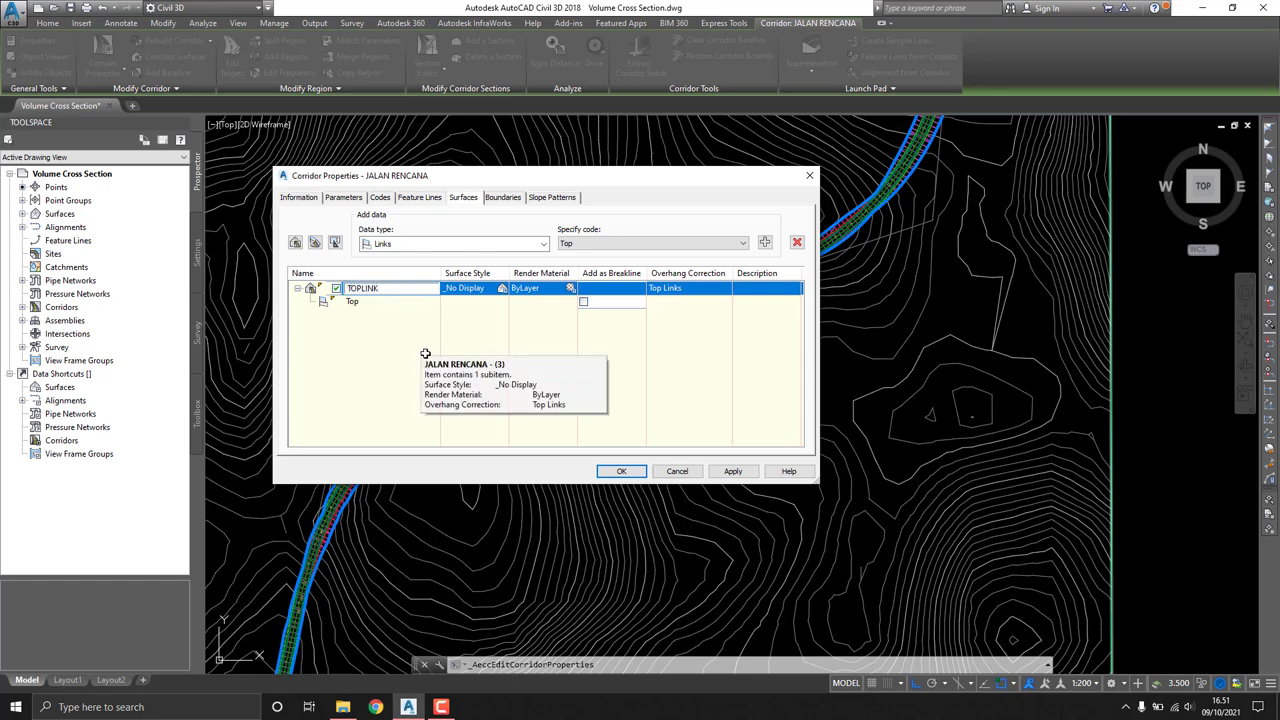
left_click(387, 342)
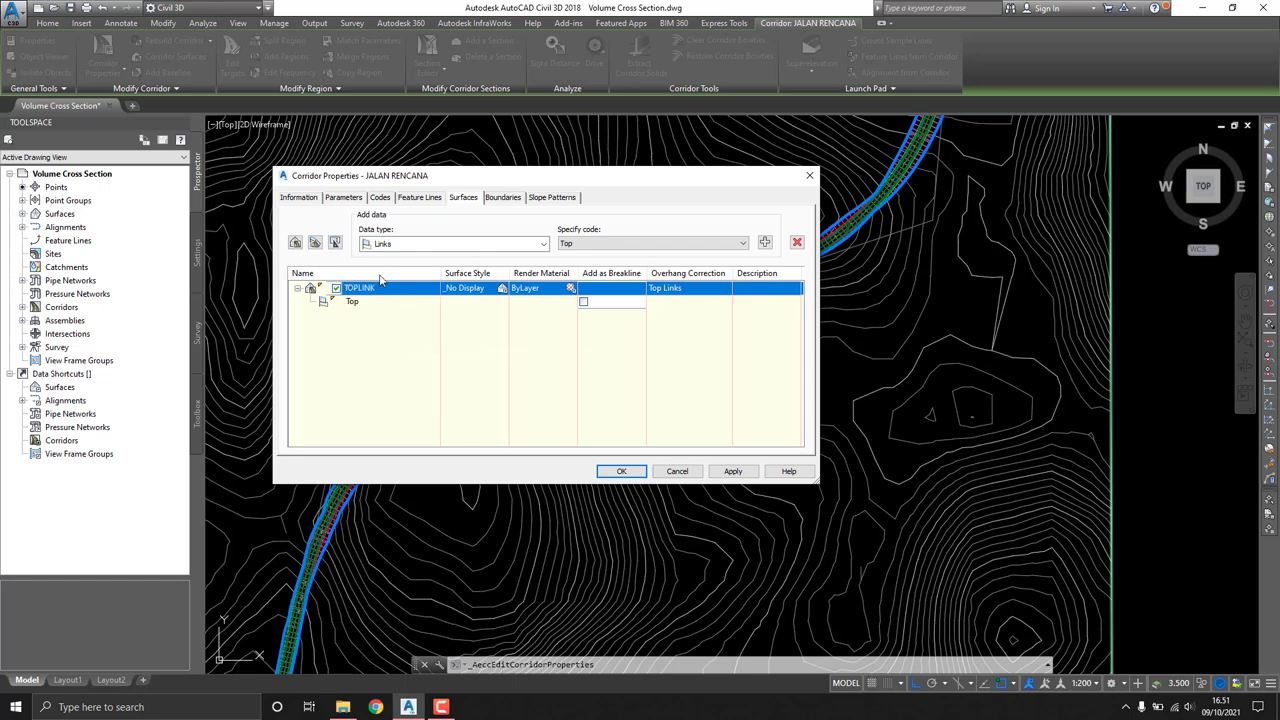
Step: Create a second corridor surface named BOTTOMLINK with style _No Display and Bottom Links overhang correction
left_click(295, 242)
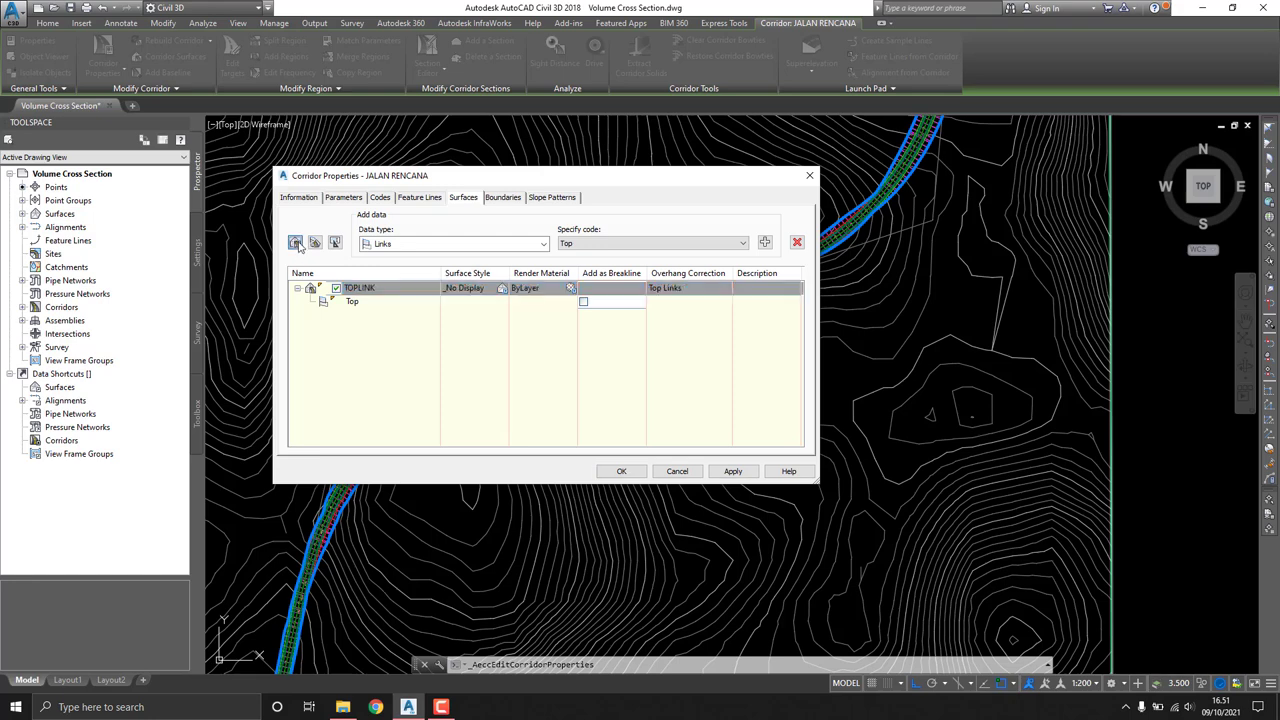
left_click(364, 314)
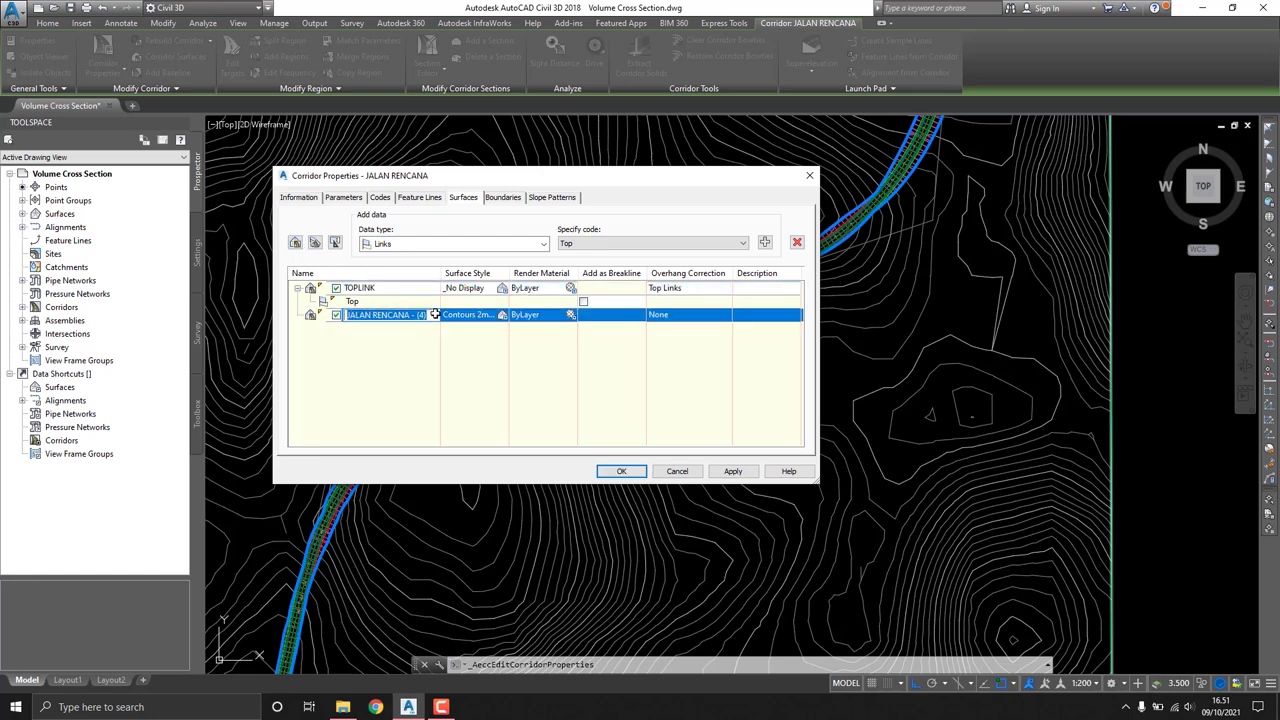
type("BOTTOMLINK")
left_click(466, 316)
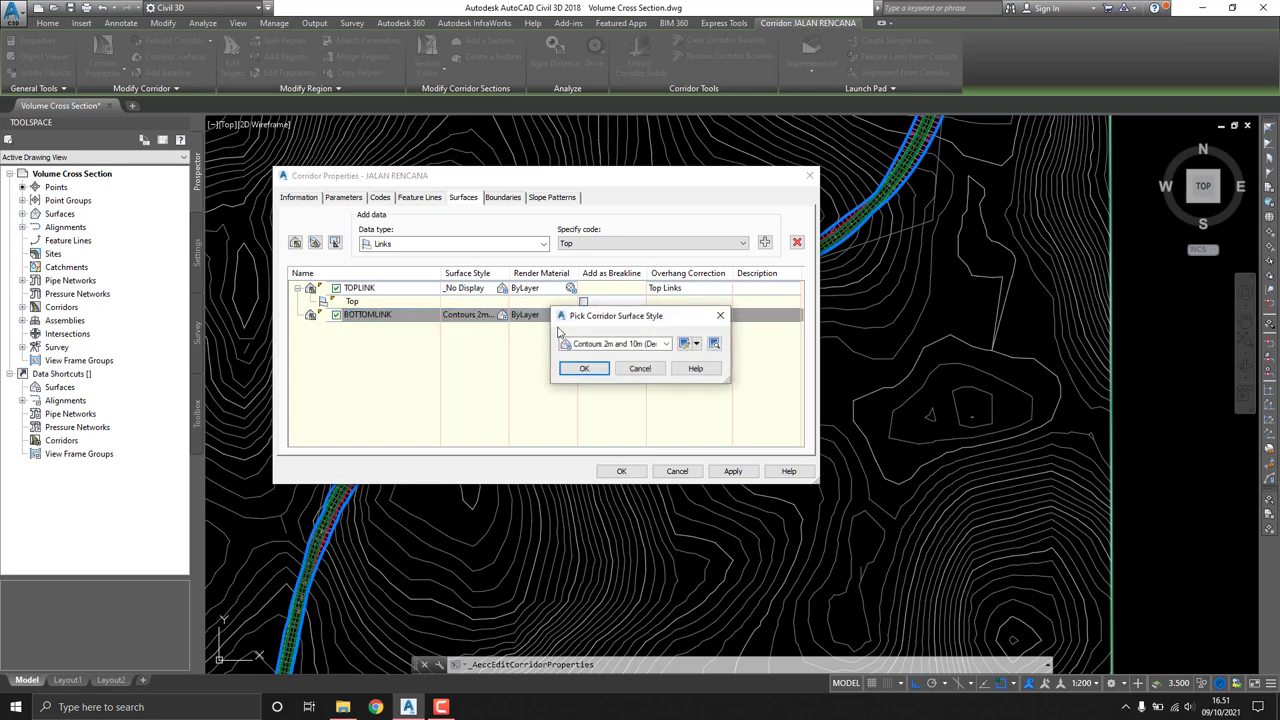
left_click(607, 344)
left_click(606, 357)
left_click(585, 369)
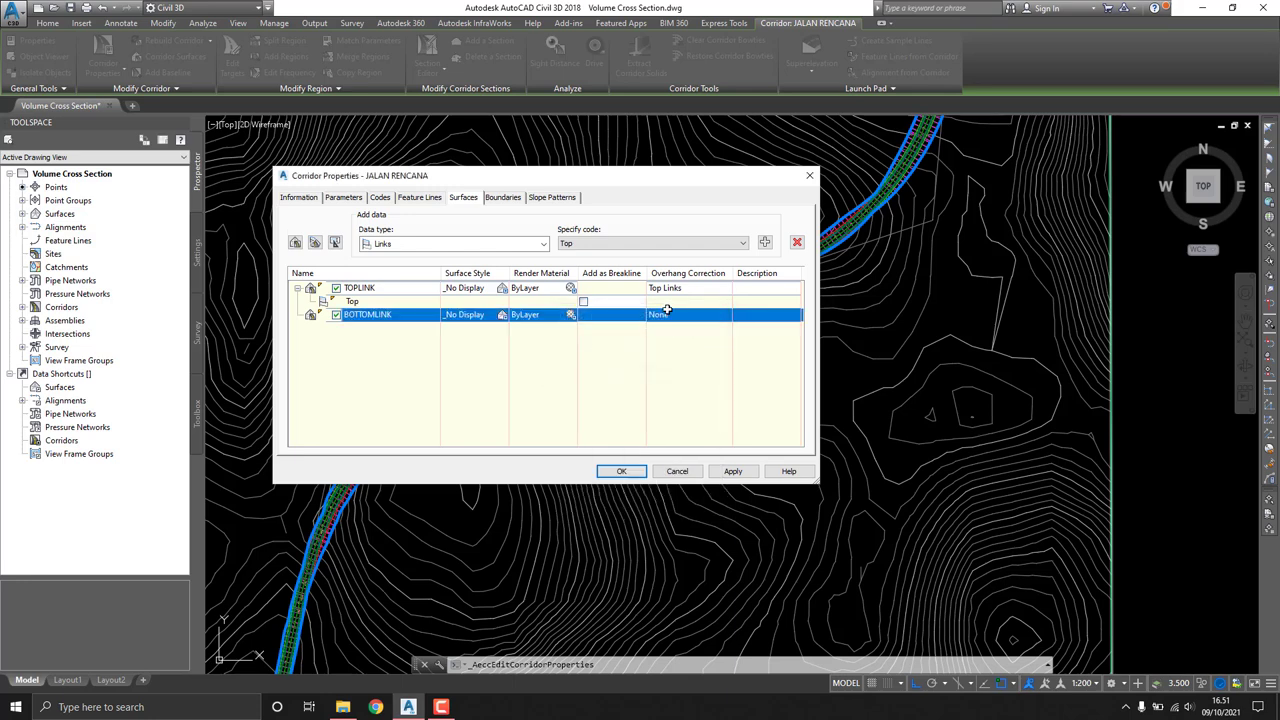
left_click(684, 315)
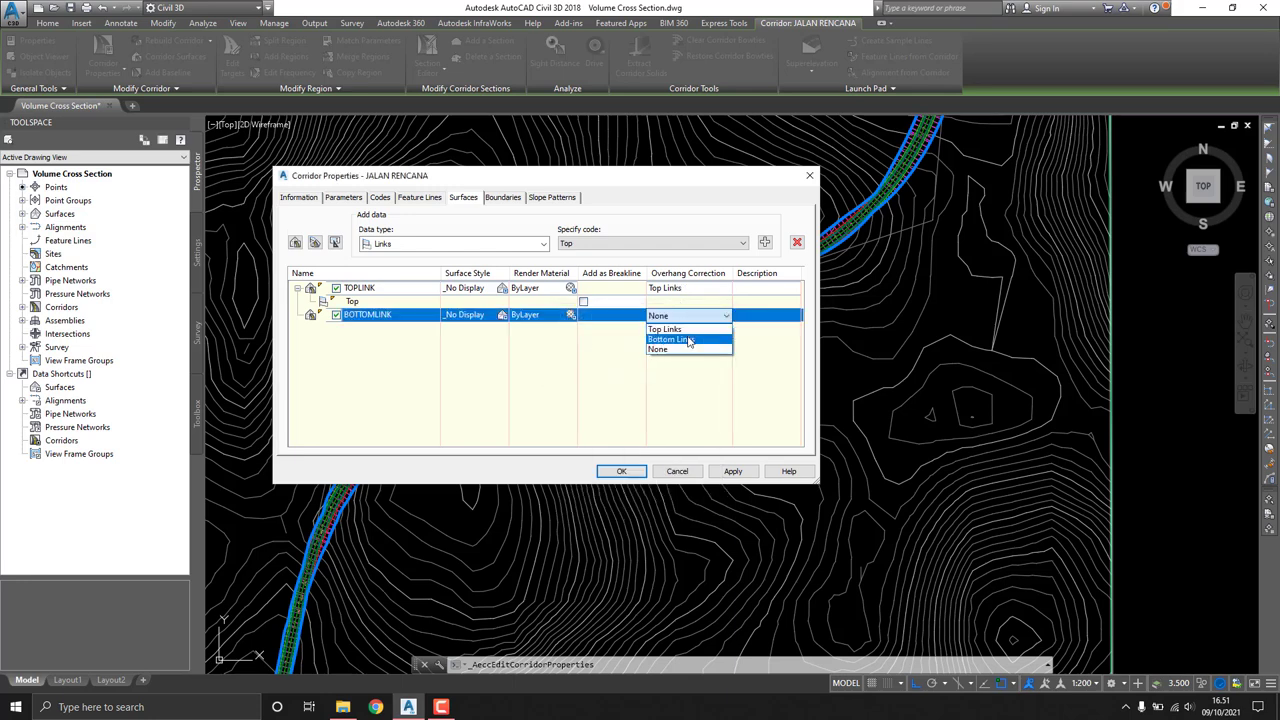
left_click(688, 340)
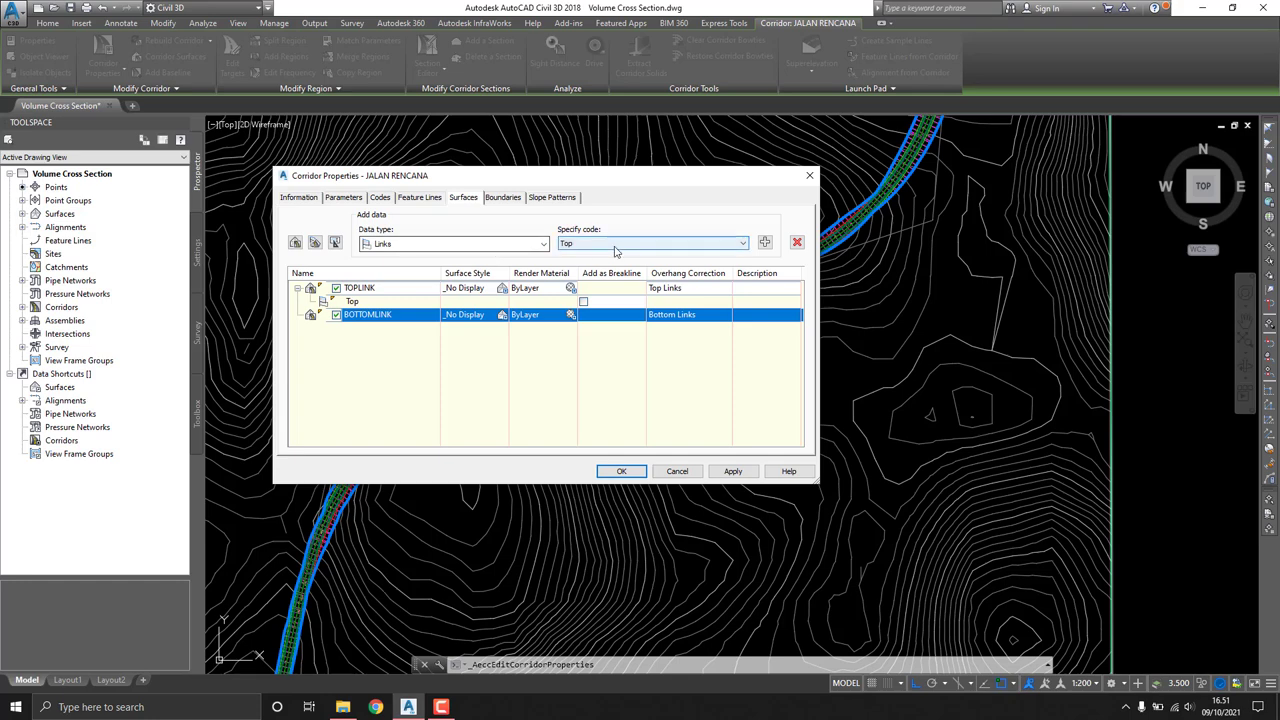
Step: Add the Datum link code to the BOTTOMLINK surface
left_click(578, 241)
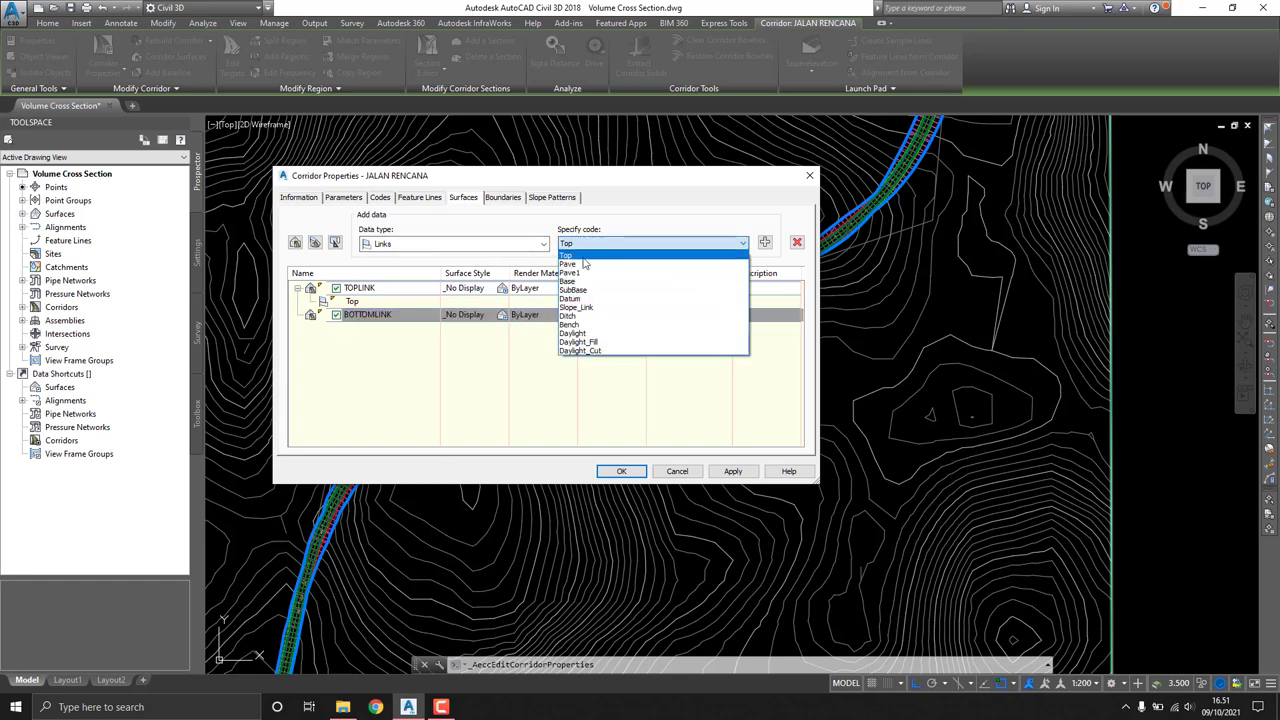
left_click(574, 299)
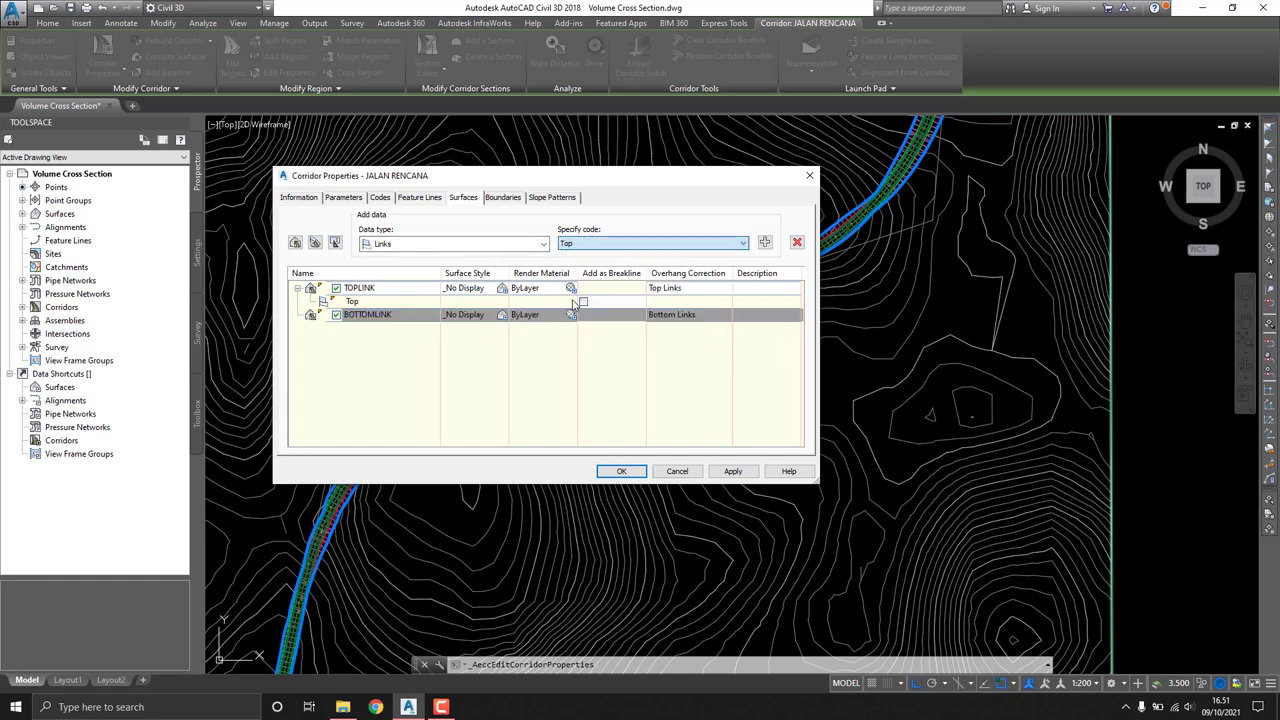
left_click(765, 243)
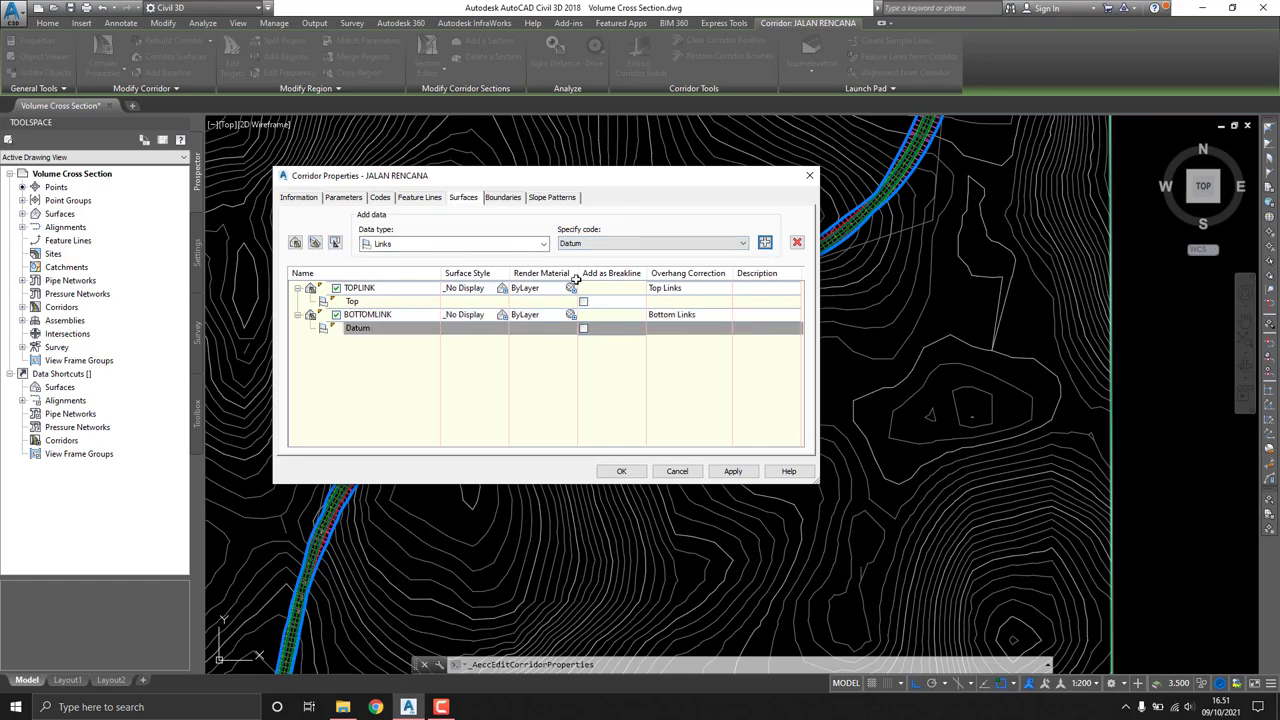
left_click(503, 198)
Step: Use corridor extents as the outer boundary for both TOPLINK and BOTTOMLINK
left_click(347, 238)
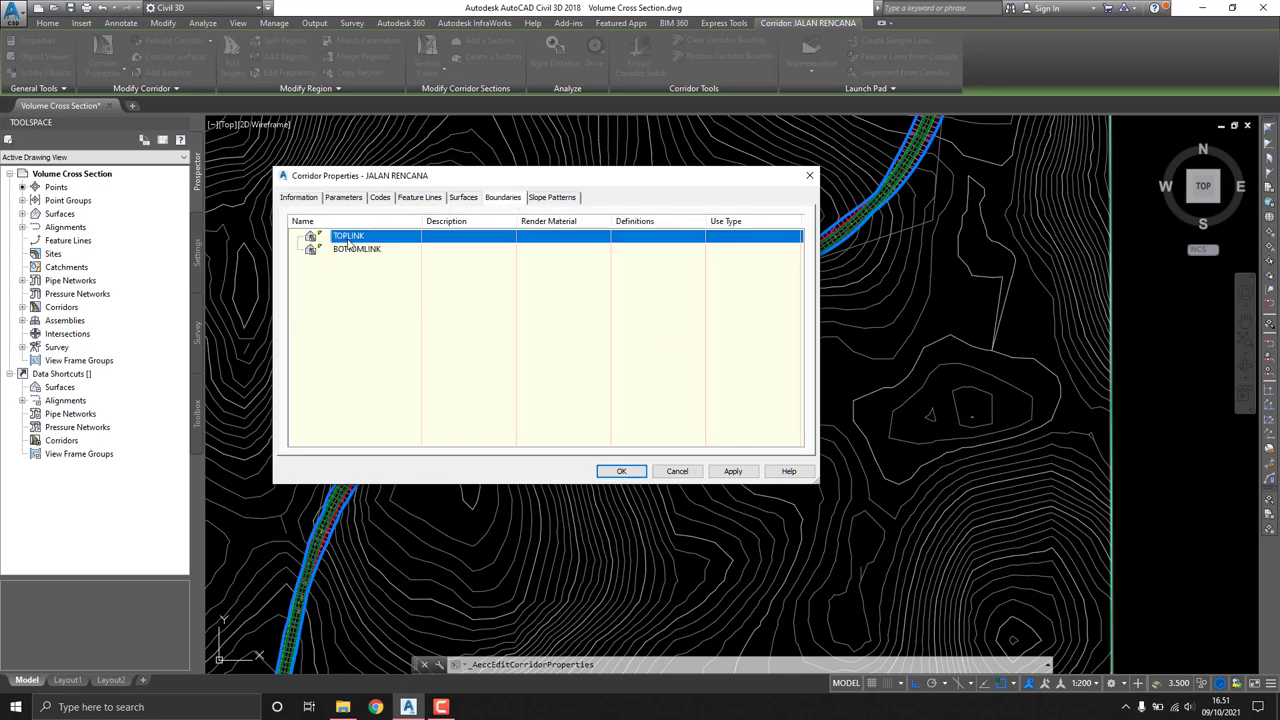
right_click(349, 242)
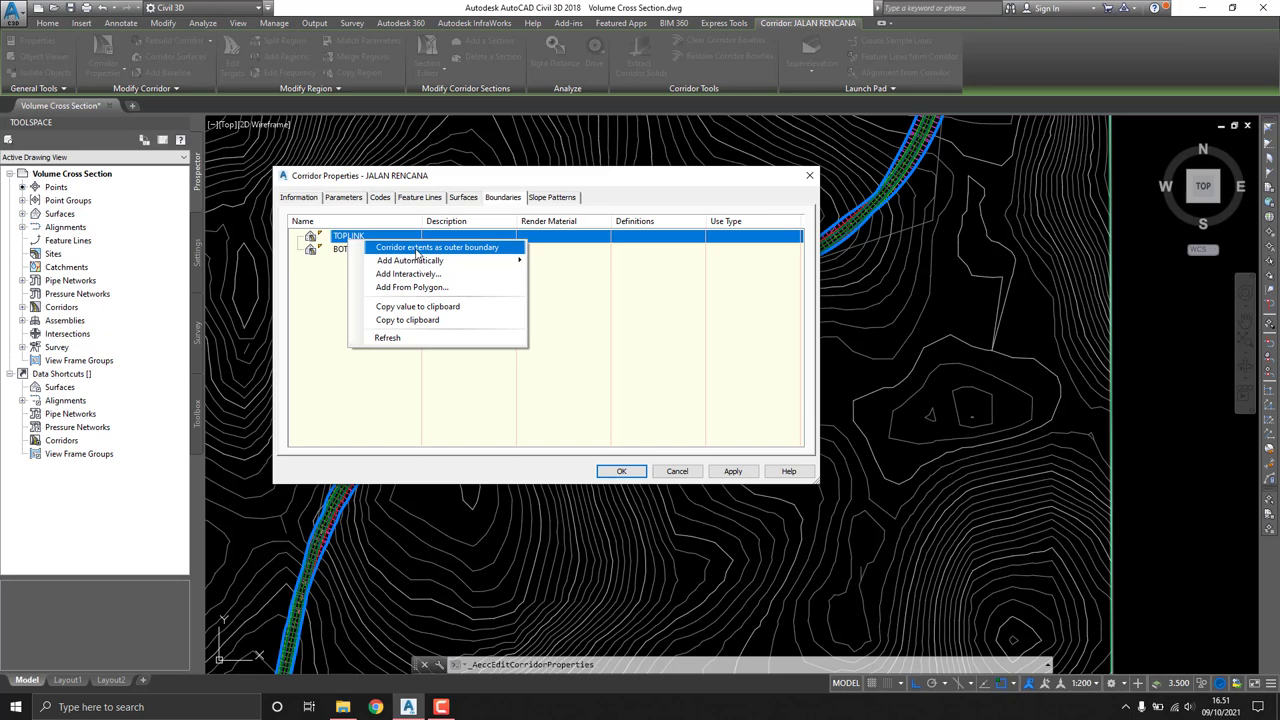
left_click(418, 250)
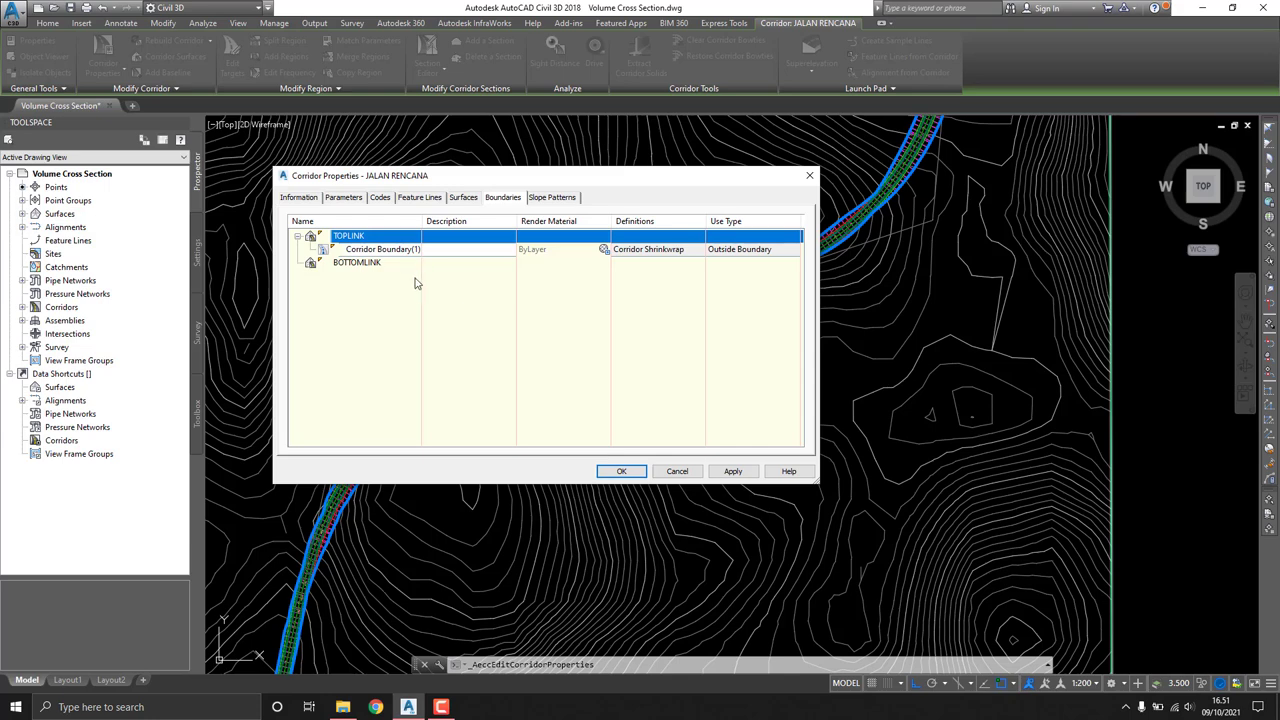
right_click(363, 264)
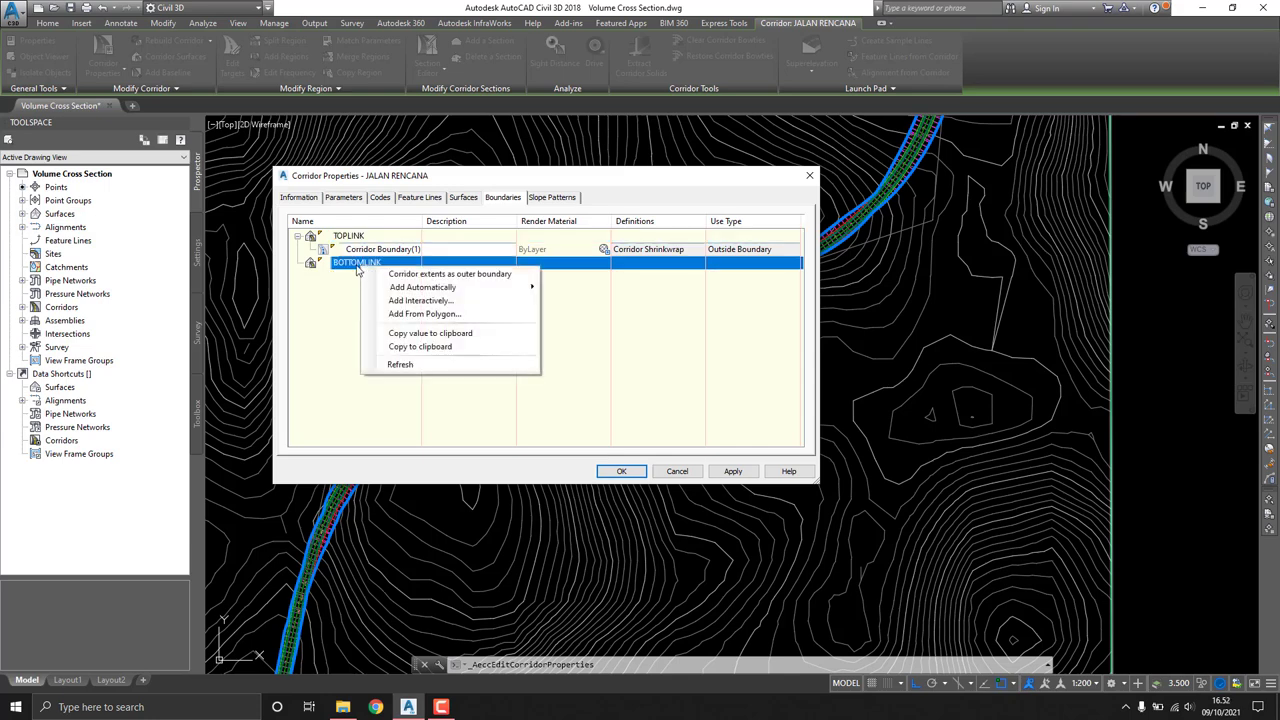
left_click(403, 276)
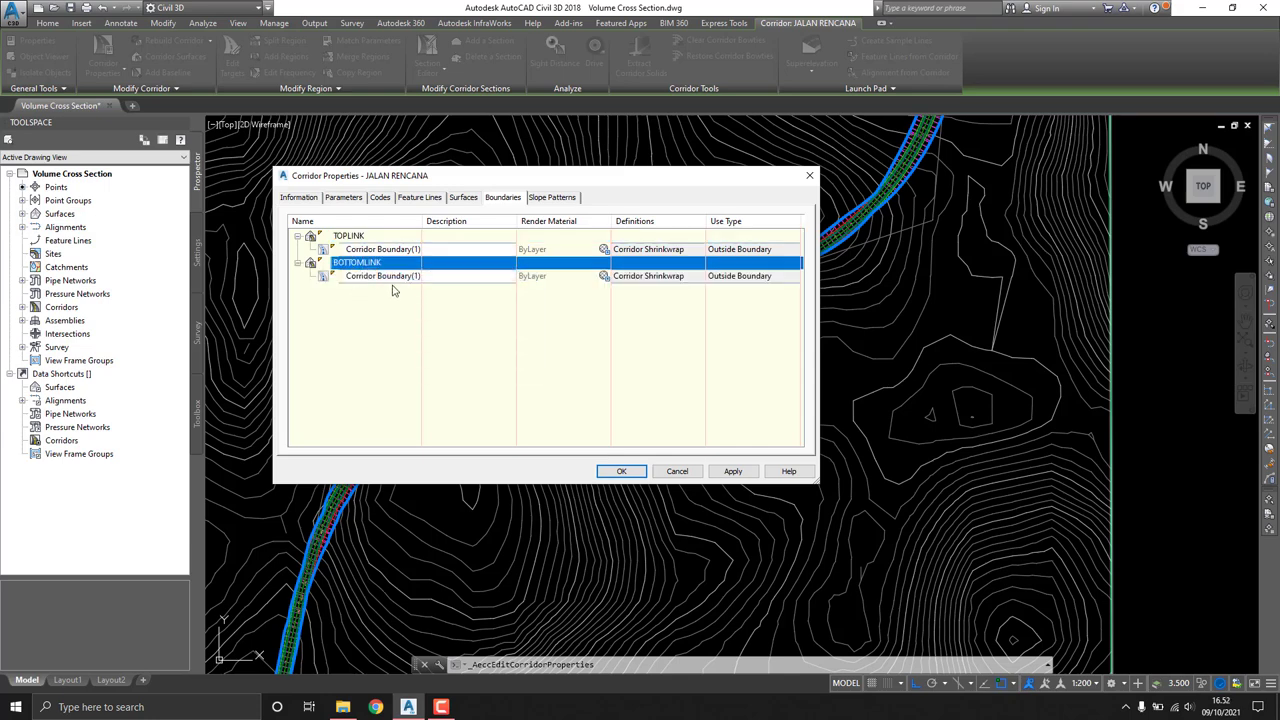
left_click(478, 199)
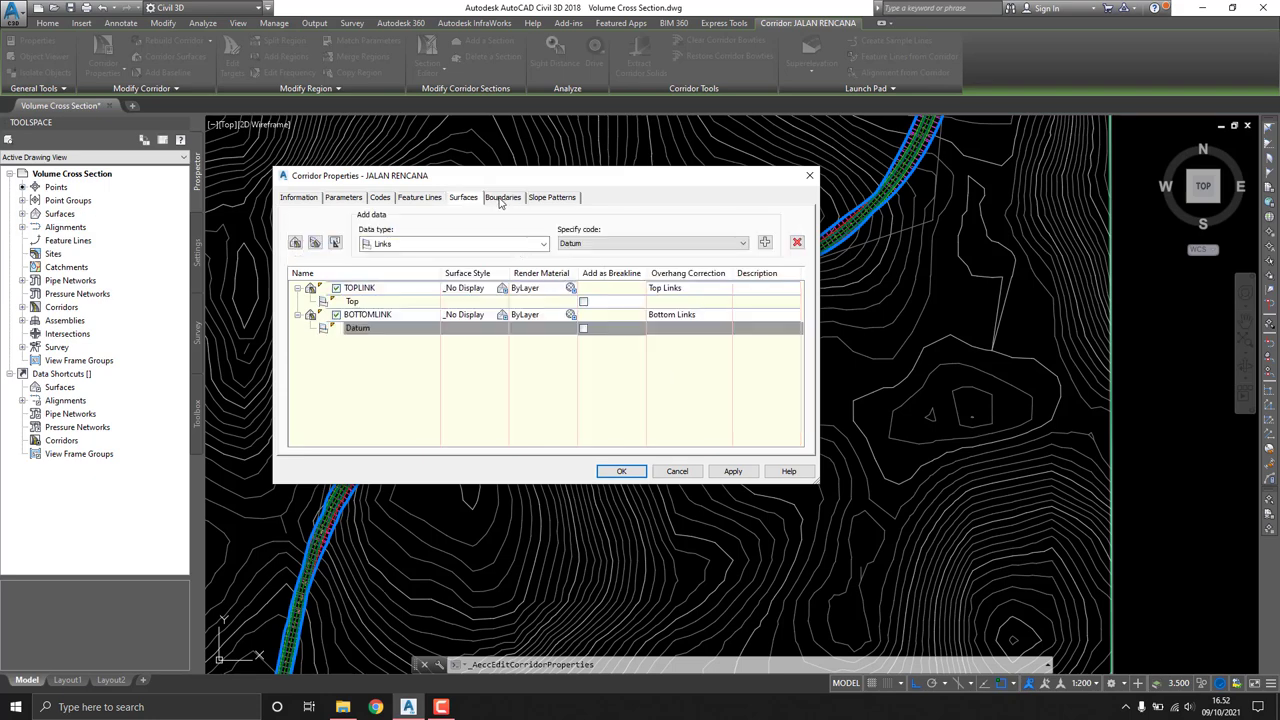
Step: Apply the corridor properties and rebuild the JALAN RENCANA corridor
left_click(620, 472)
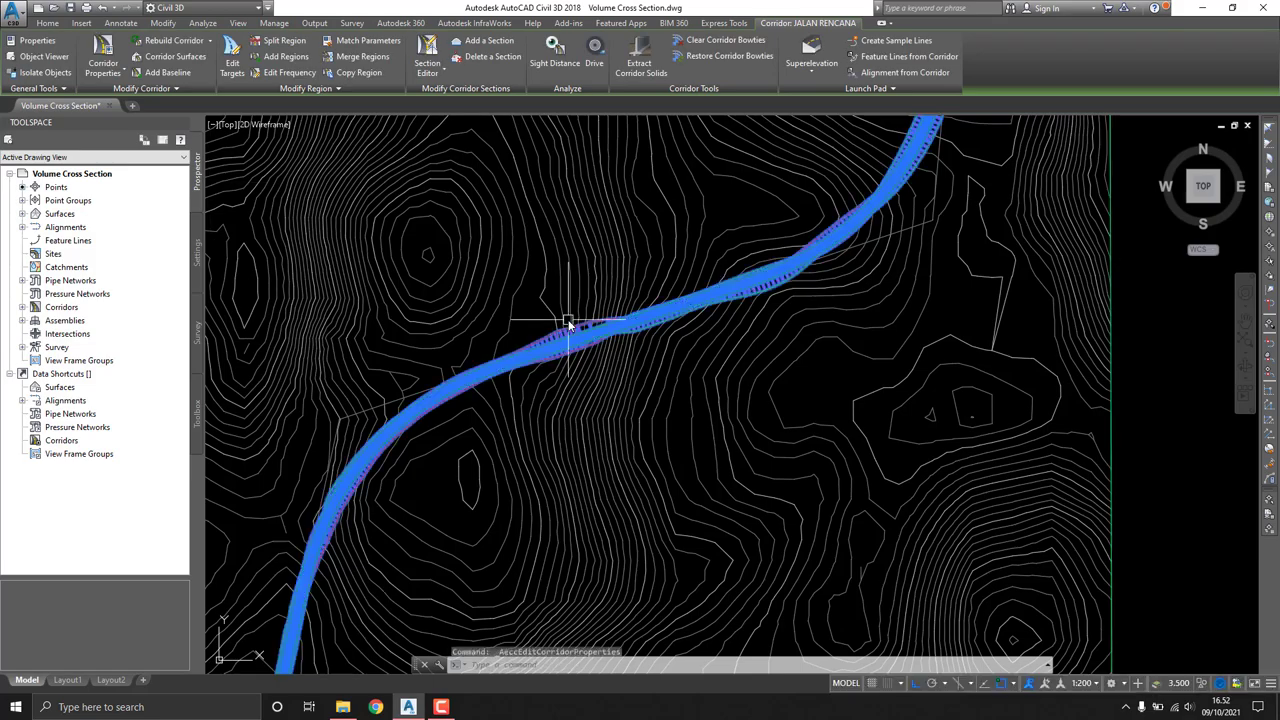
middle_click_drag(751, 323, 666, 408)
middle_click_drag(771, 331, 809, 209)
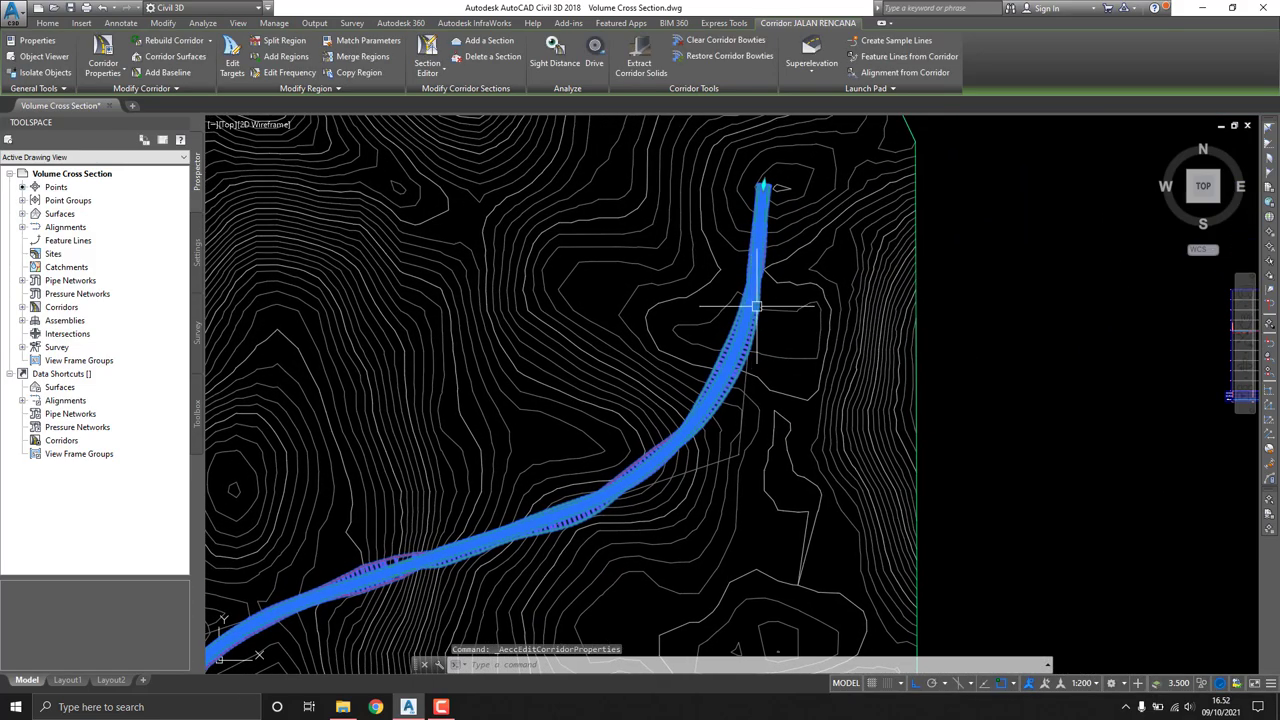
key("Escape")
scroll(759, 210, "up", 2)
scroll(759, 210, "up", 2)
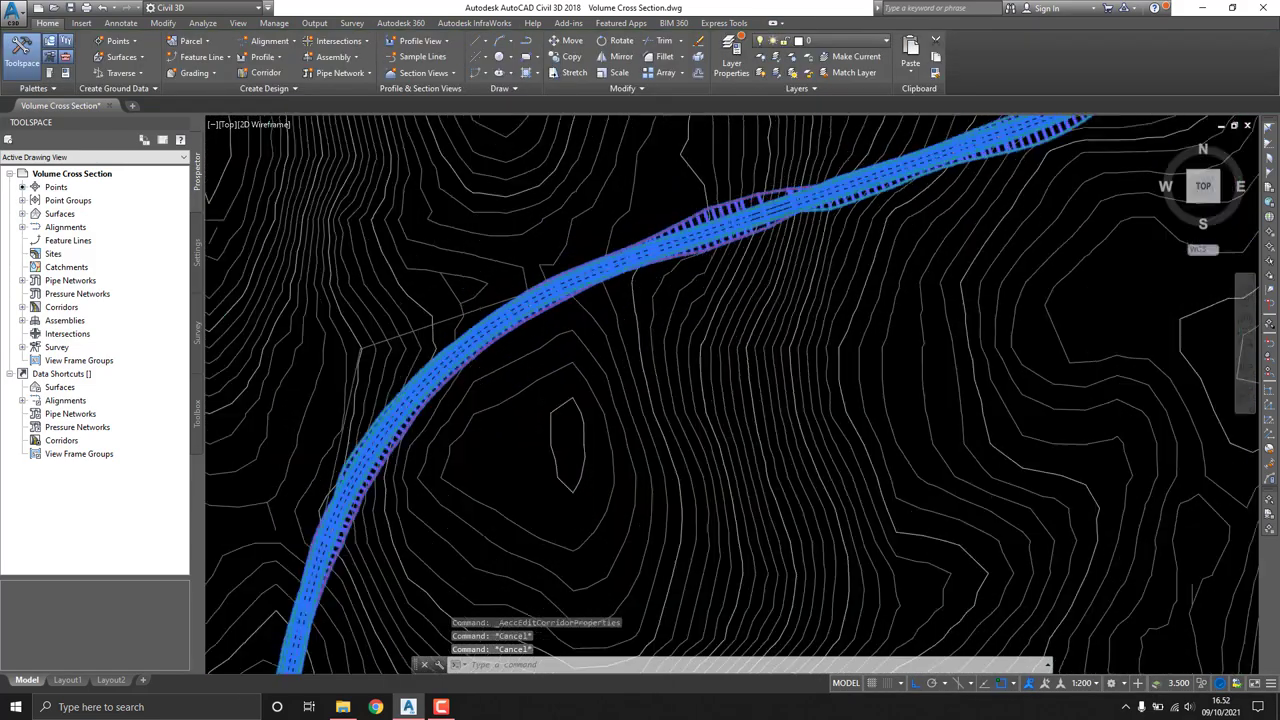
scroll(759, 210, "up", 3)
left_click(561, 227)
key("Escape")
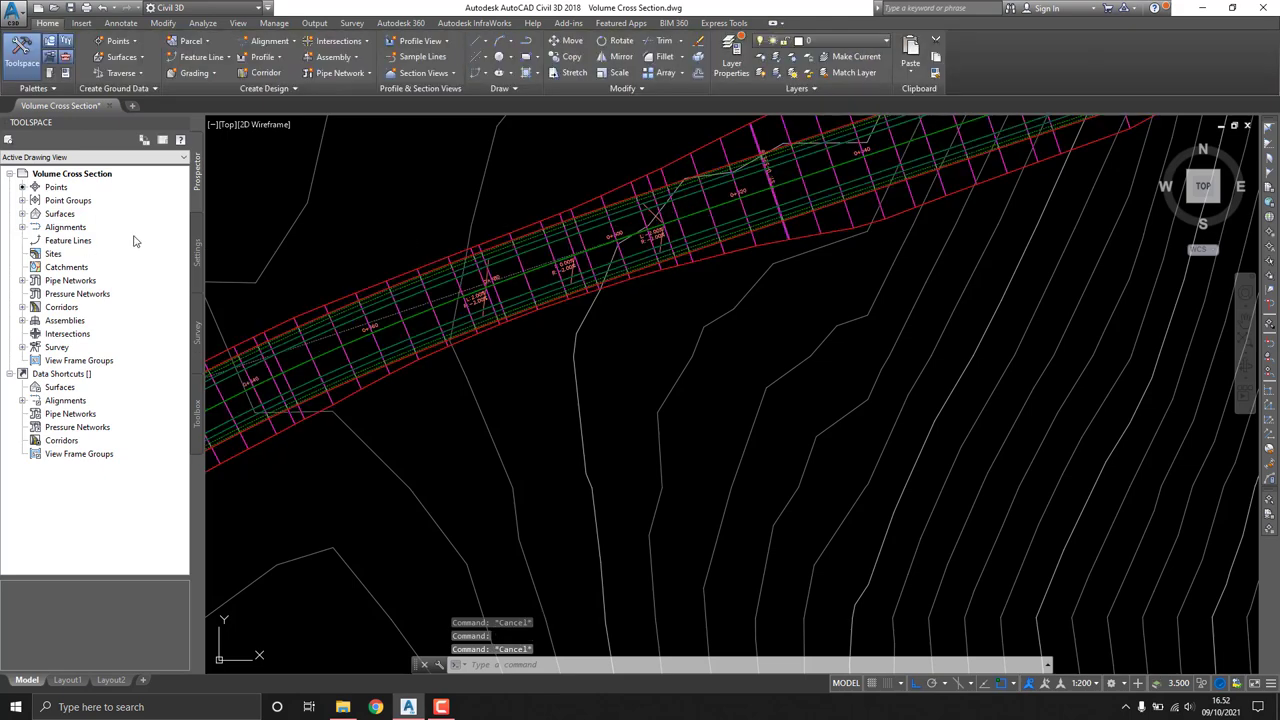
Step: Expand Surfaces in Prospector and select BOTTOMLINK, EXISITNG and TOPLINK in turn
left_click(22, 214)
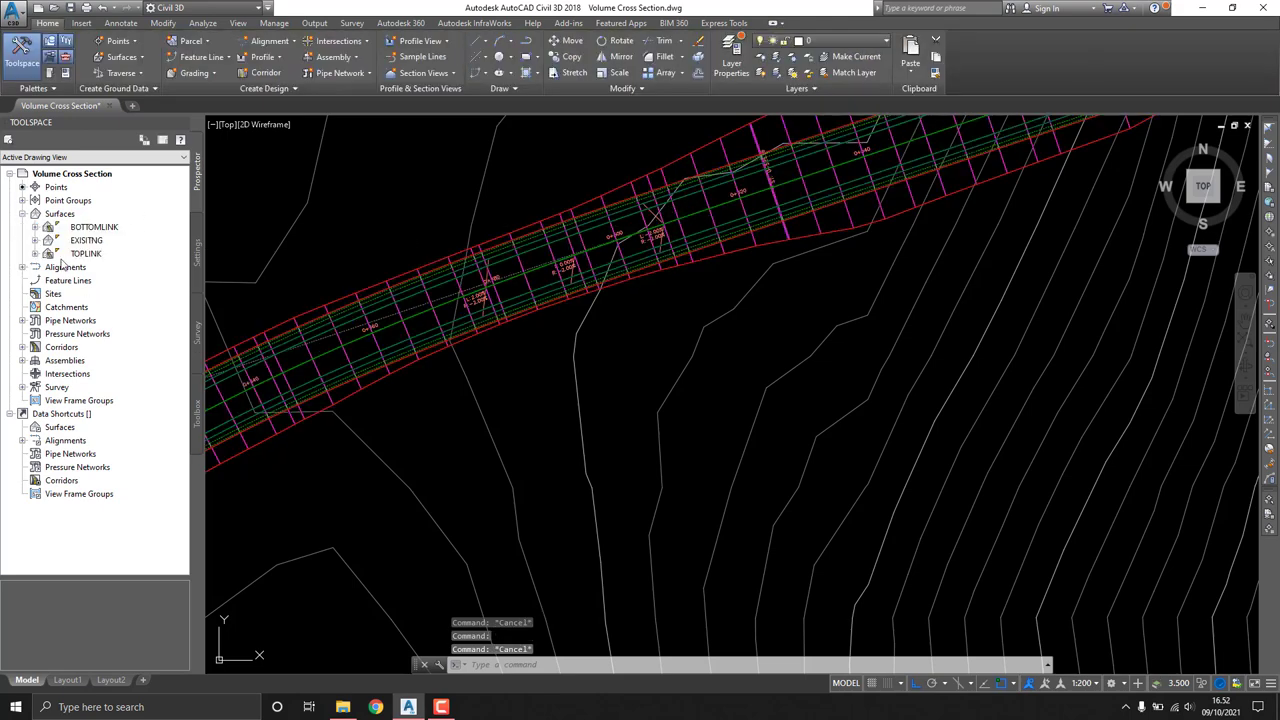
left_click(93, 227)
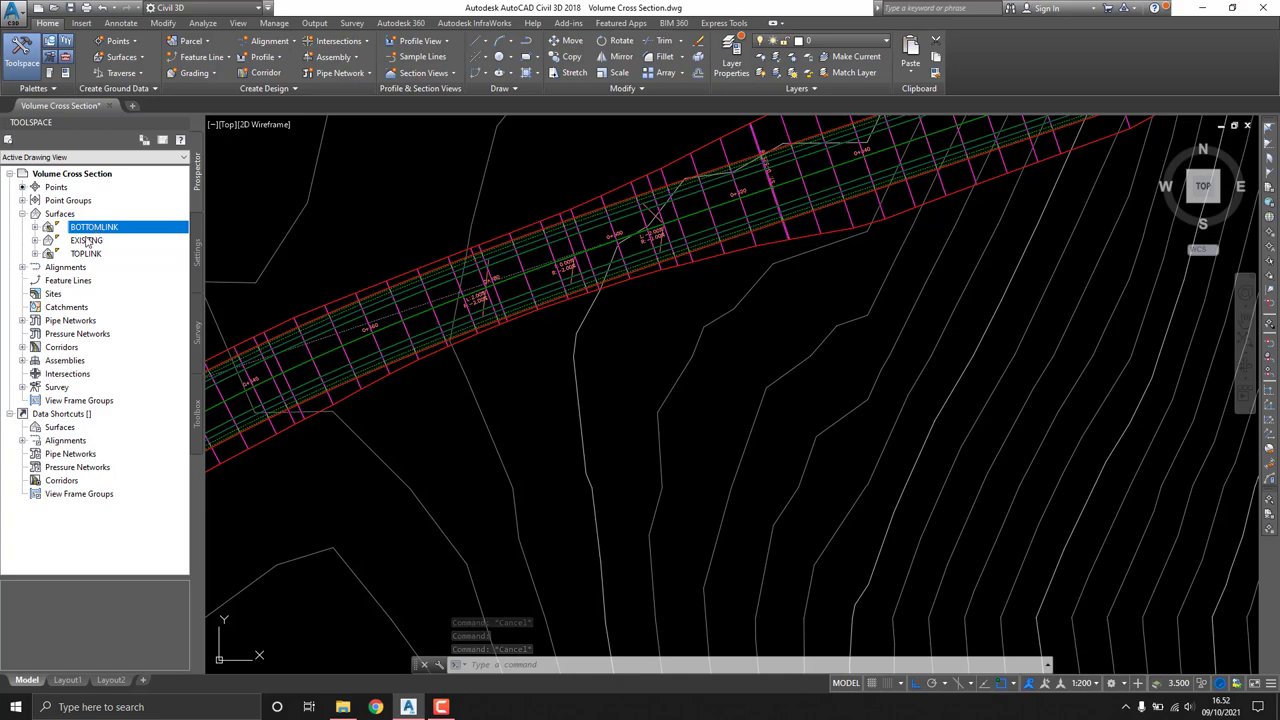
left_click(90, 241)
left_click(86, 254)
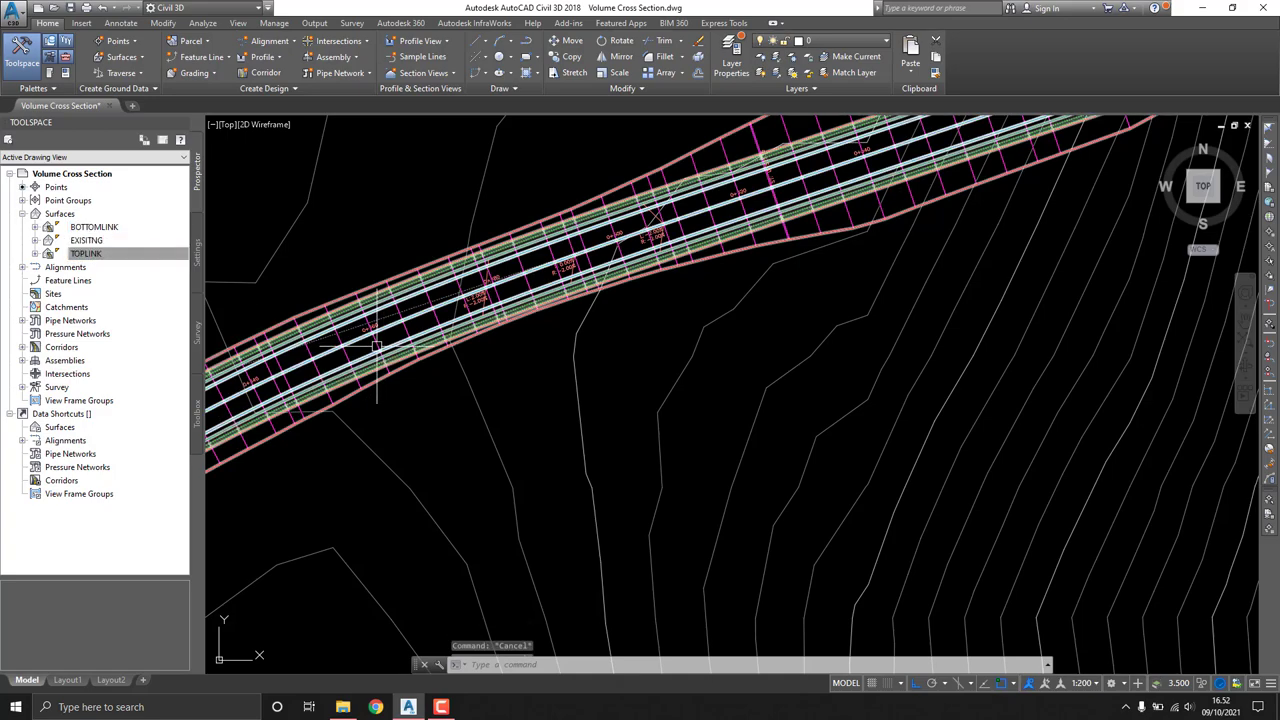
scroll(284, 313, "down", 3)
scroll(506, 403, "down", 3)
scroll(527, 368, "down", 3)
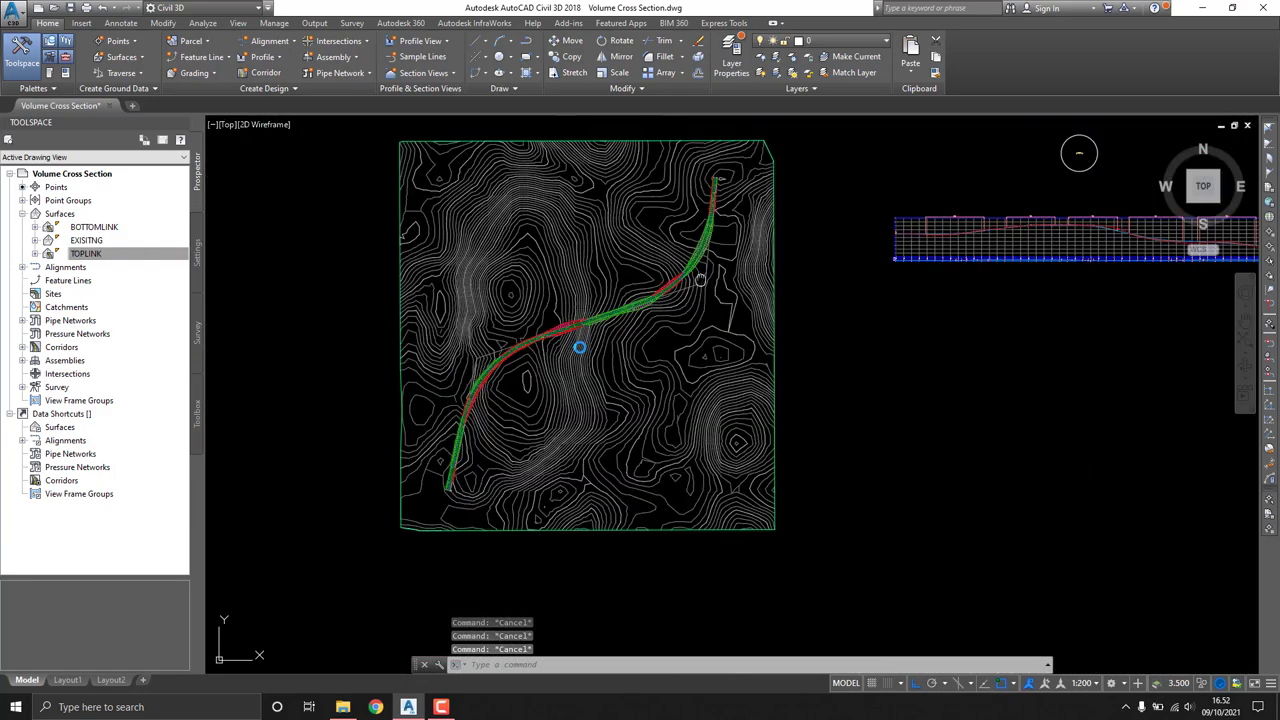
scroll(527, 368, "up", 4)
scroll(600, 300, "down", 2)
scroll(646, 266, "down", 2)
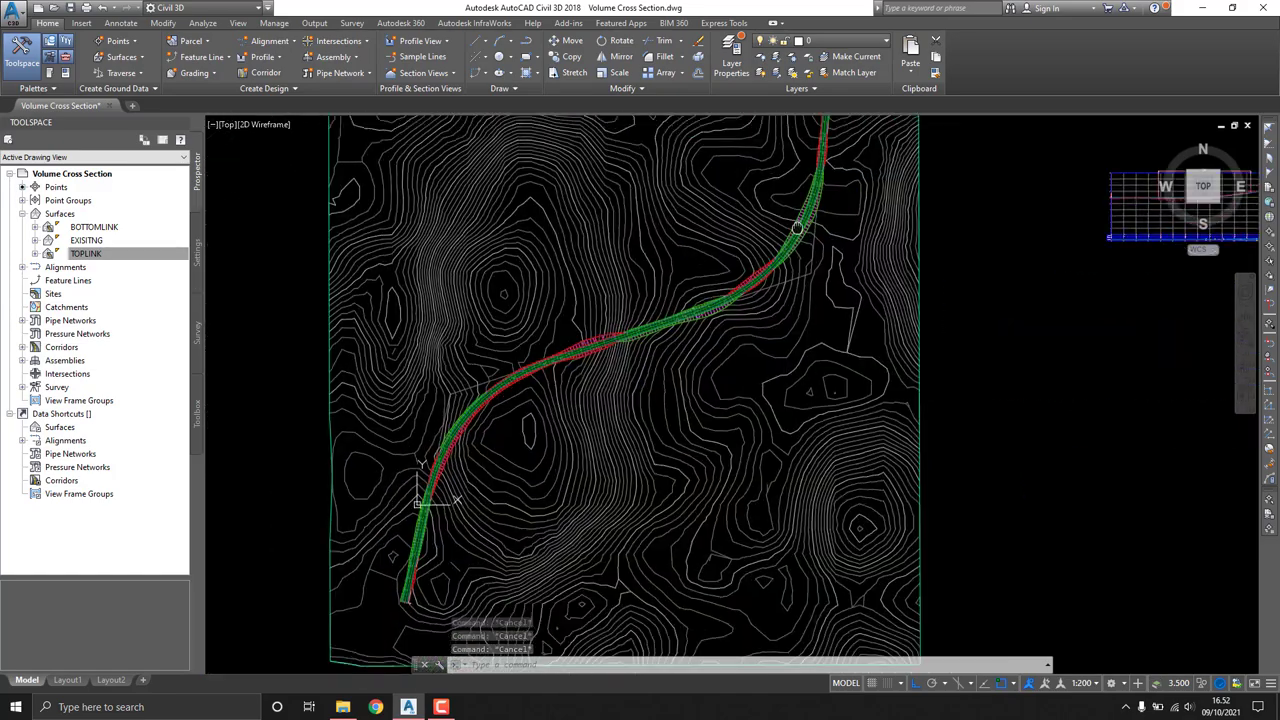
scroll(665, 313, "up", 3)
scroll(665, 313, "up", 2)
scroll(371, 429, "up", 1)
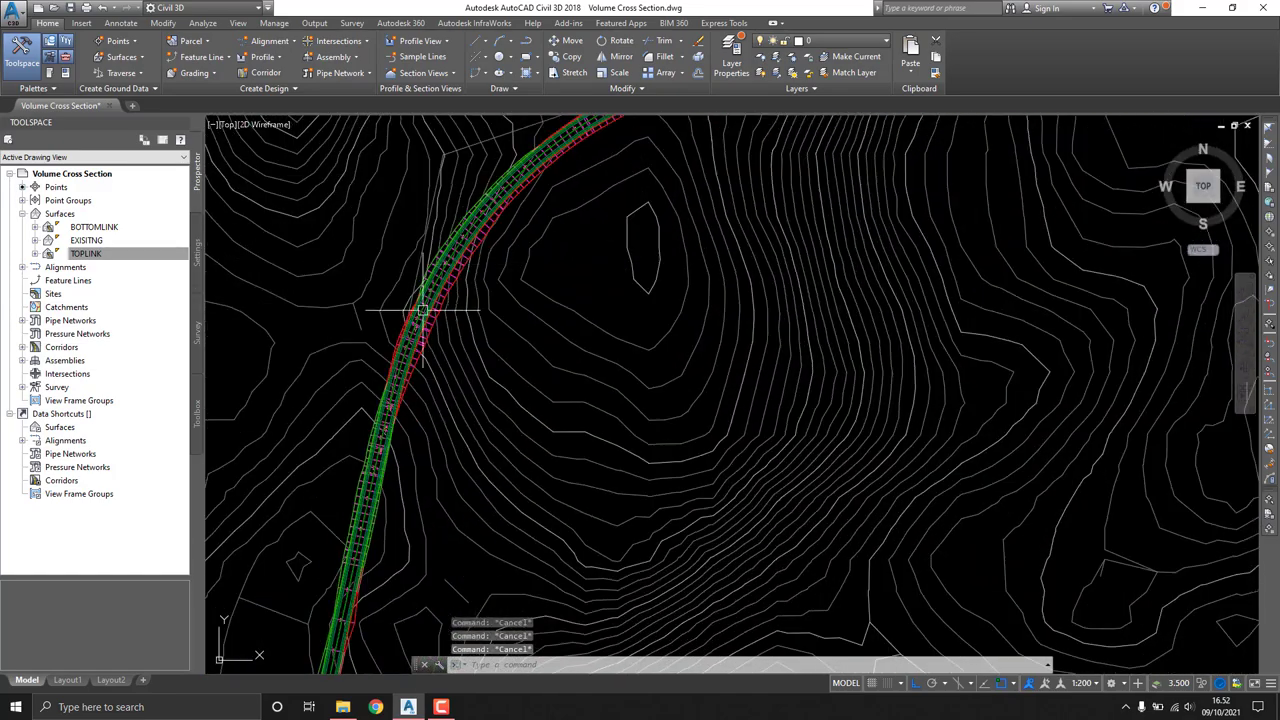
scroll(486, 177, "down", 2)
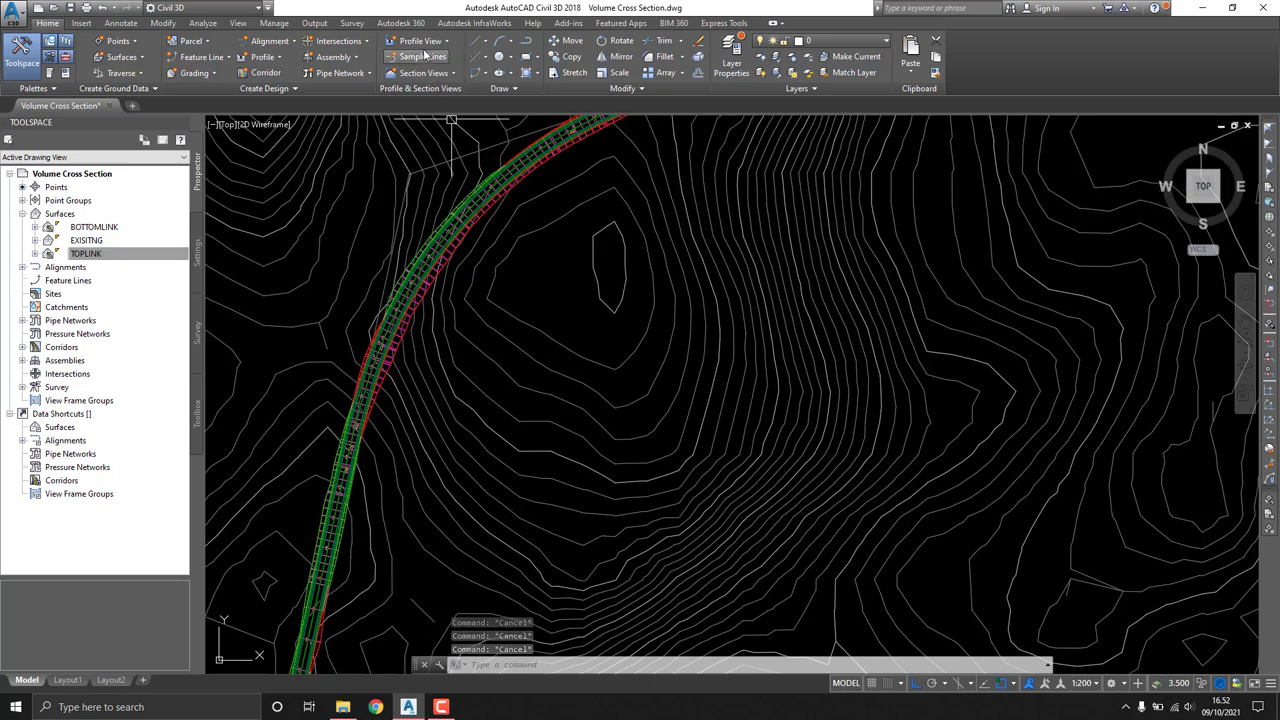
Step: Start creating sample lines along the JALAN RENCANA alignment
left_click(417, 56)
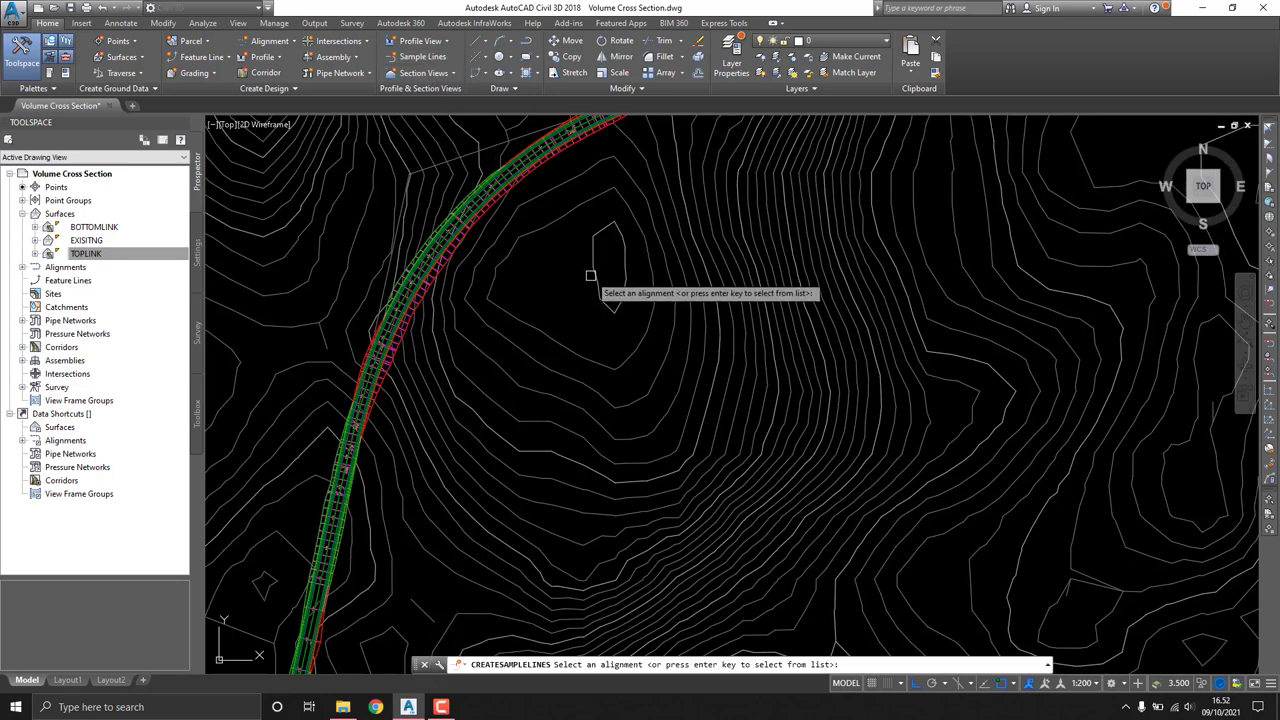
key("Return")
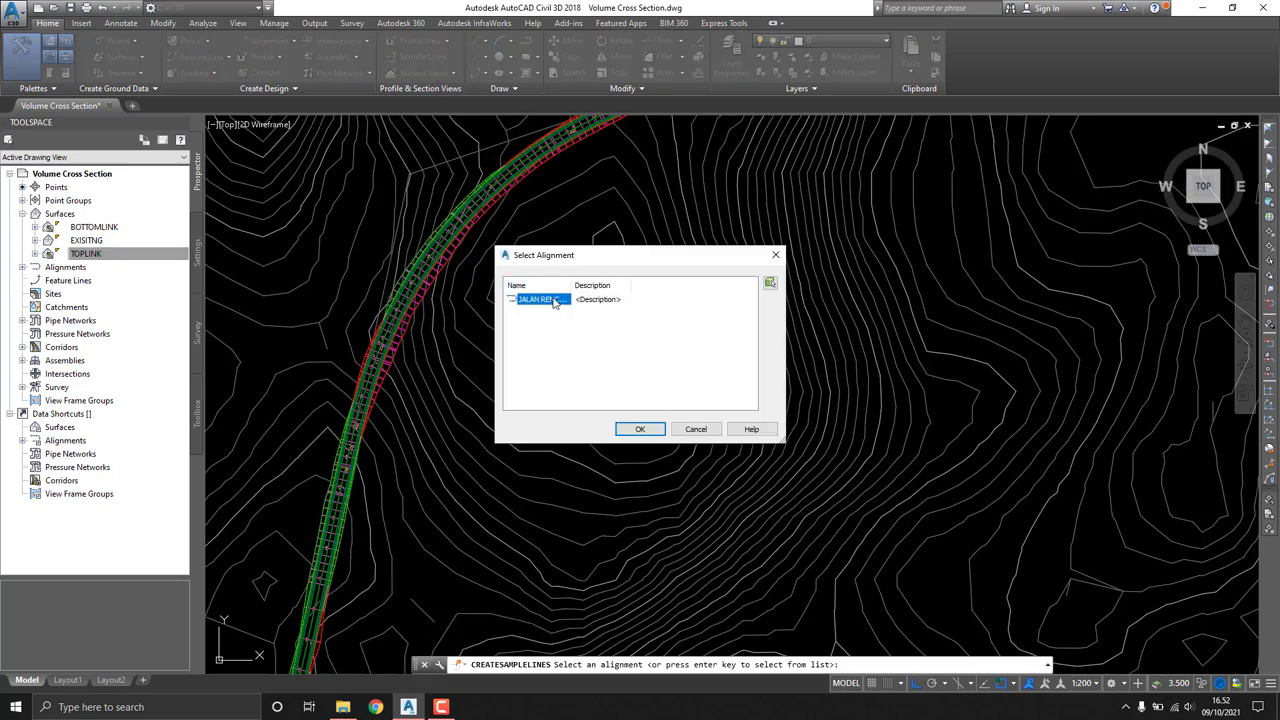
left_click(630, 431)
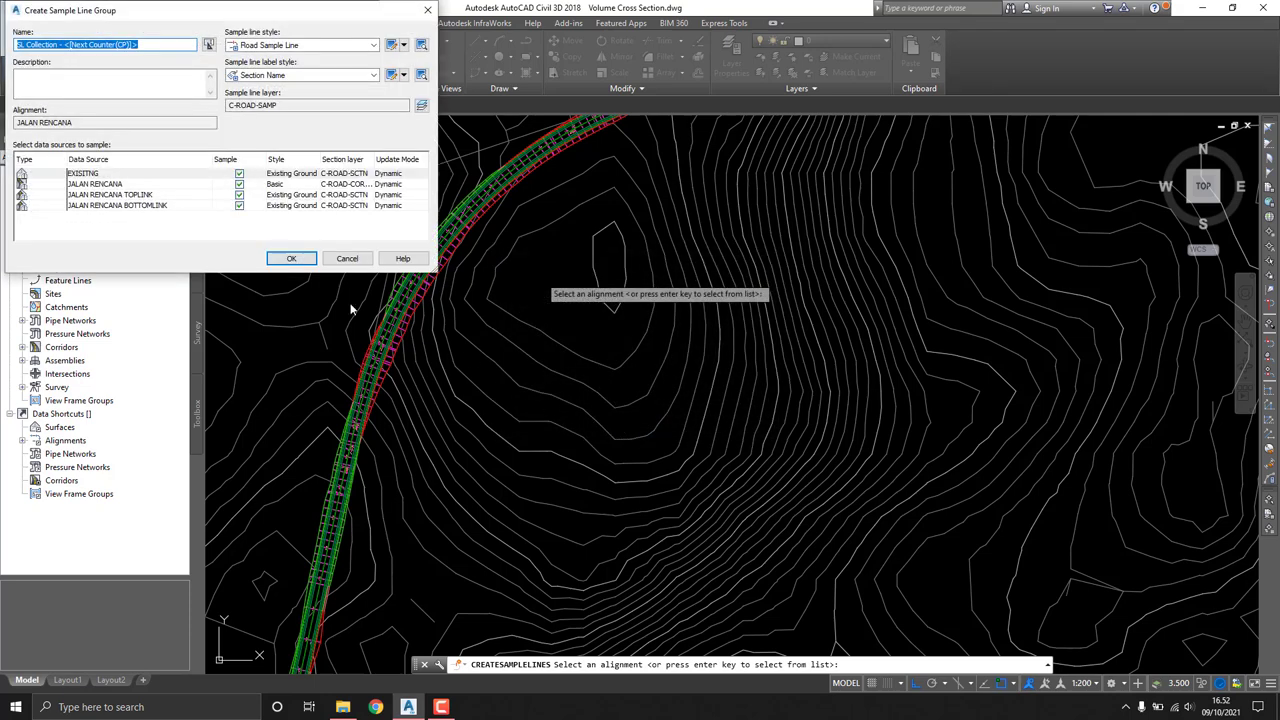
Step: Give TOPLINK and BOTTOMLINK the Finished Ground section style and create the sample line group
left_click(292, 196)
left_click(292, 196)
left_click(620, 343)
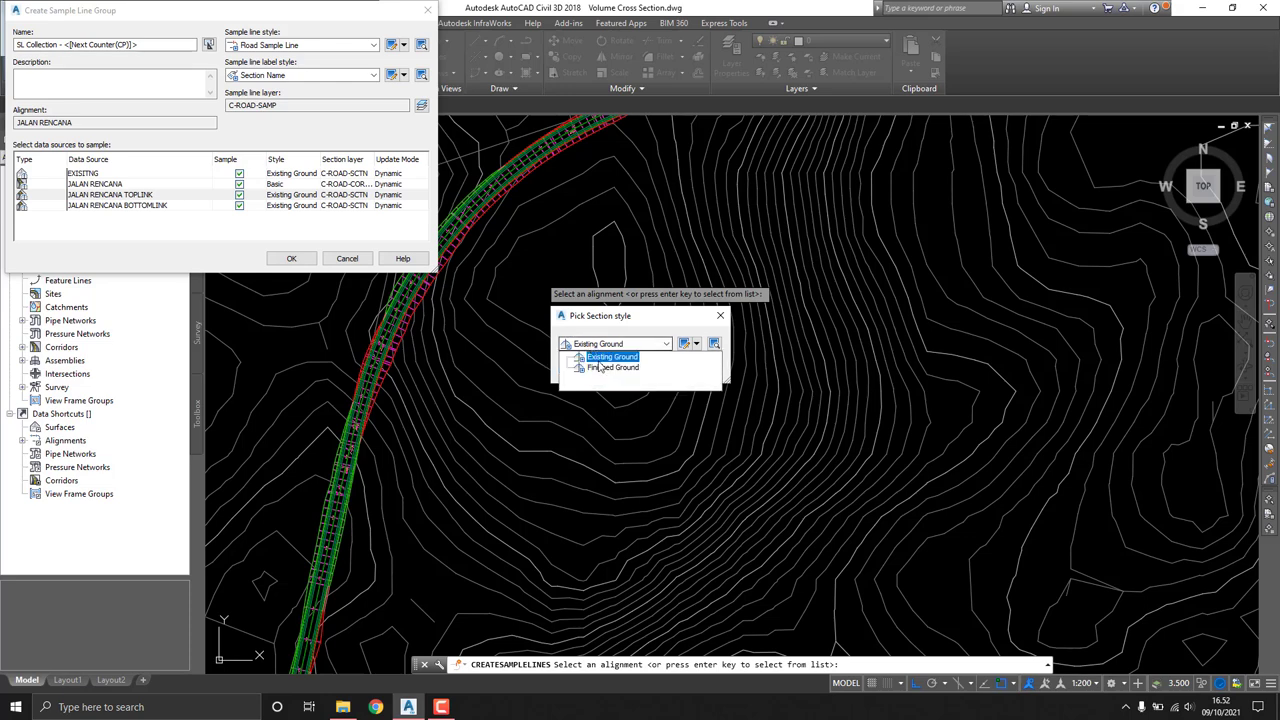
left_click(600, 362)
left_click(584, 368)
left_click(288, 206)
left_click(288, 207)
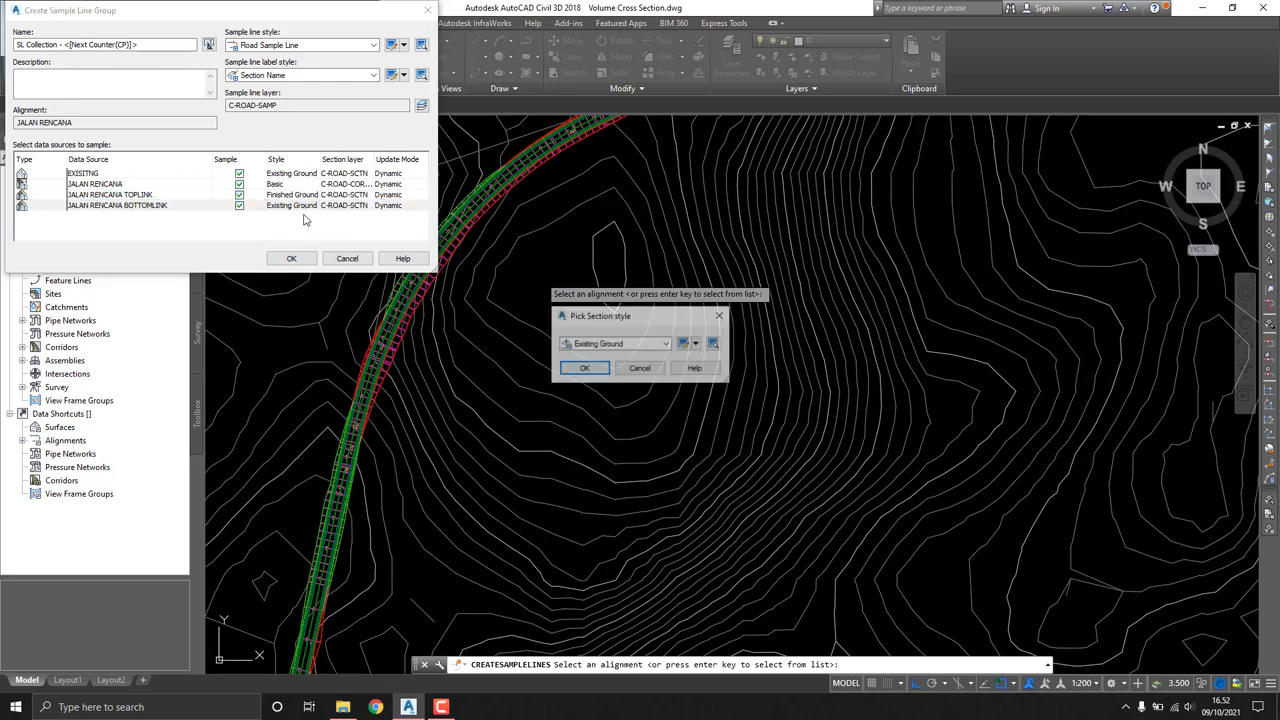
left_click(608, 344)
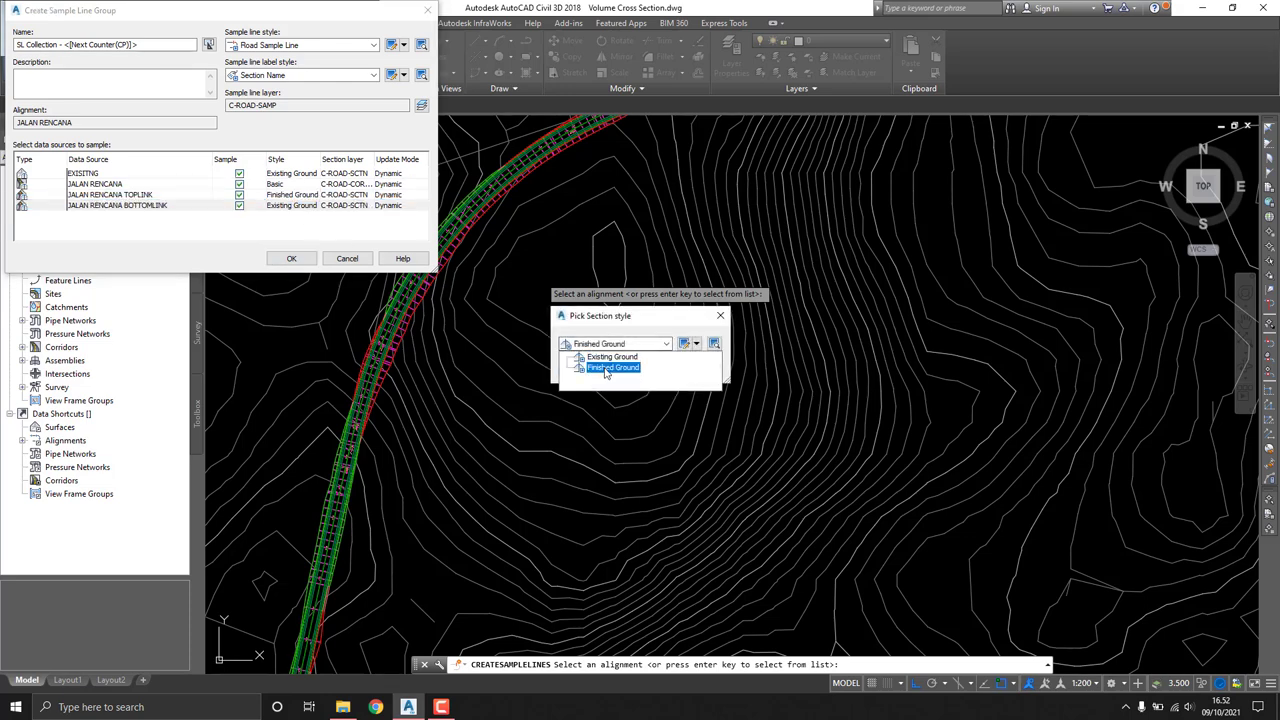
left_click(605, 369)
left_click(584, 368)
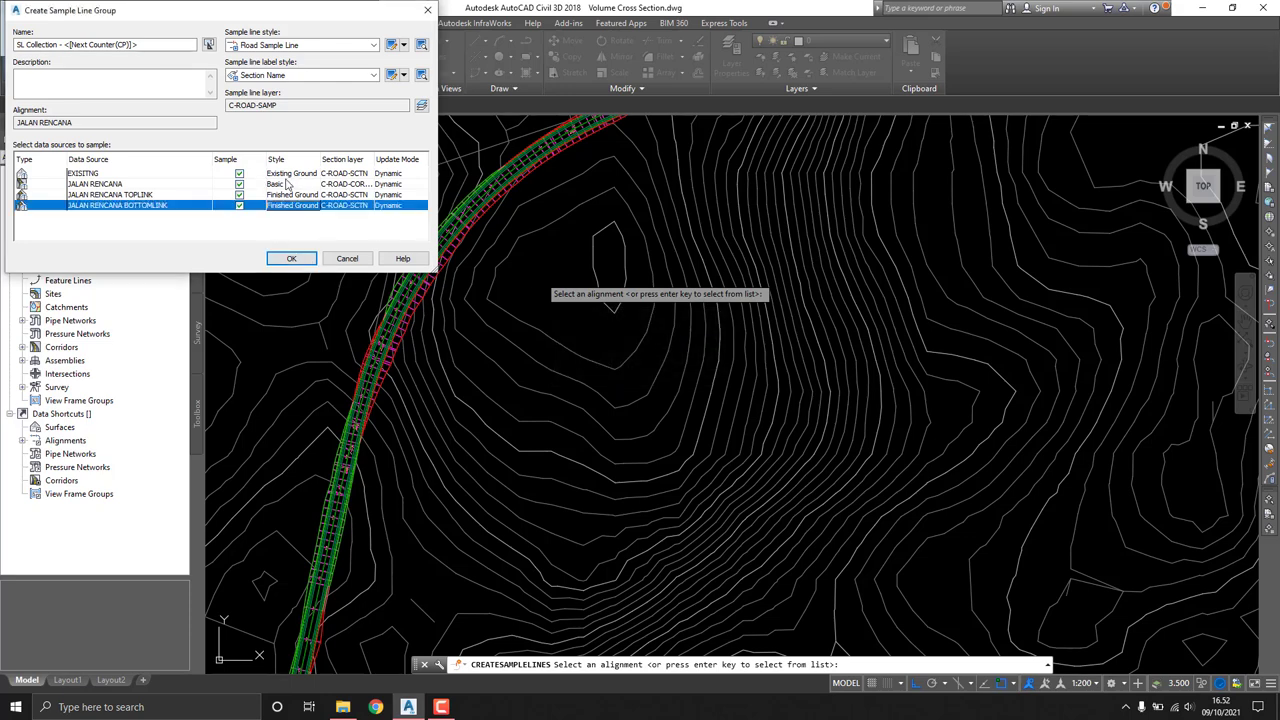
left_click(291, 259)
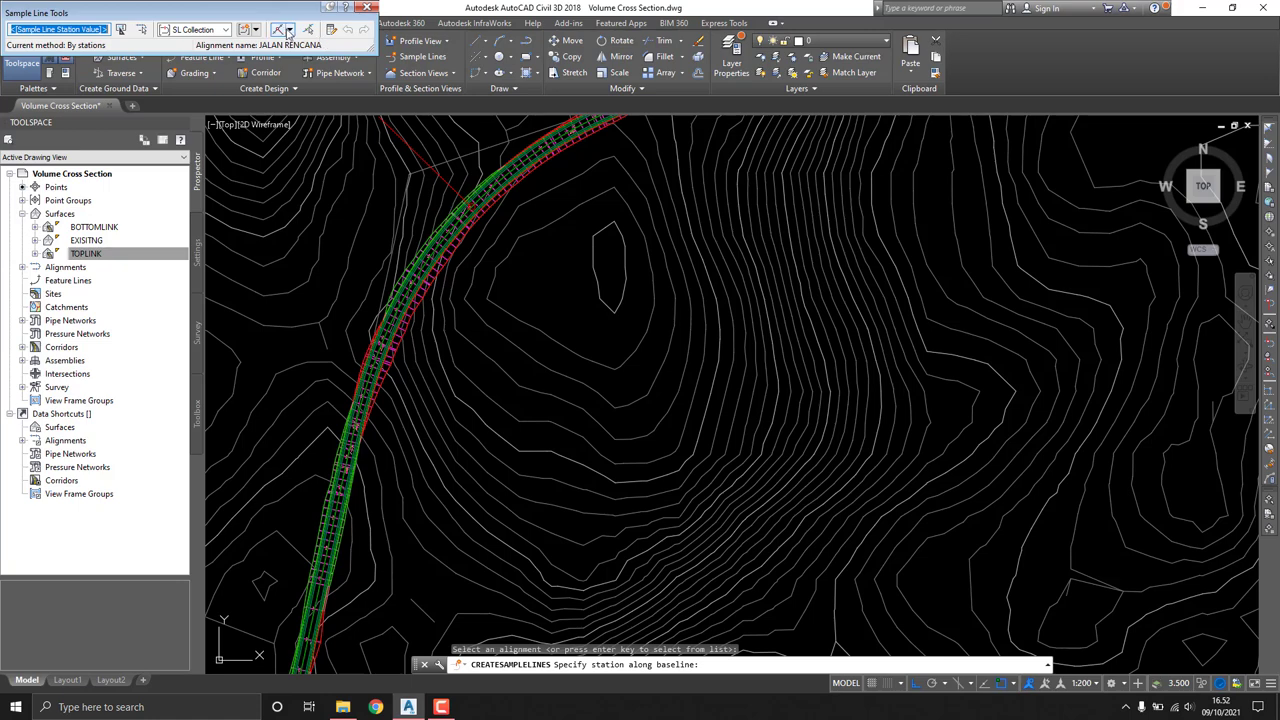
left_click(289, 32)
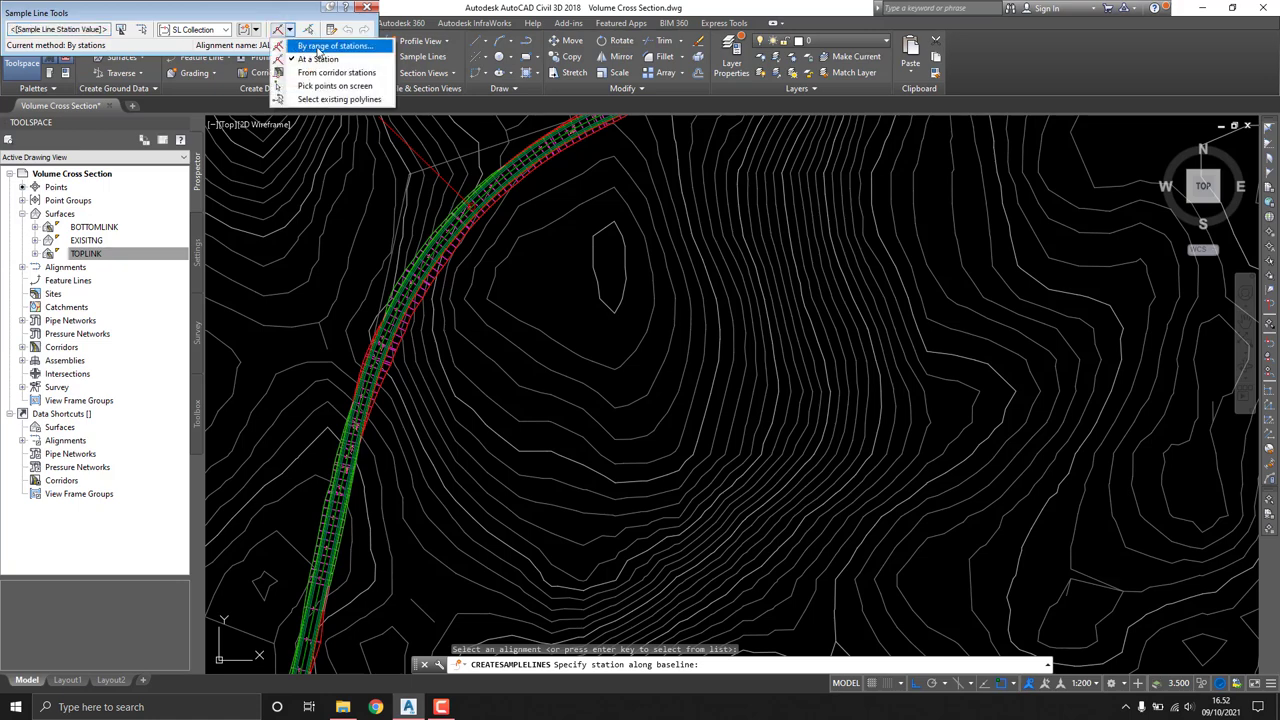
Step: Sample lines by station range with 15 m left and right swath widths
left_click(318, 47)
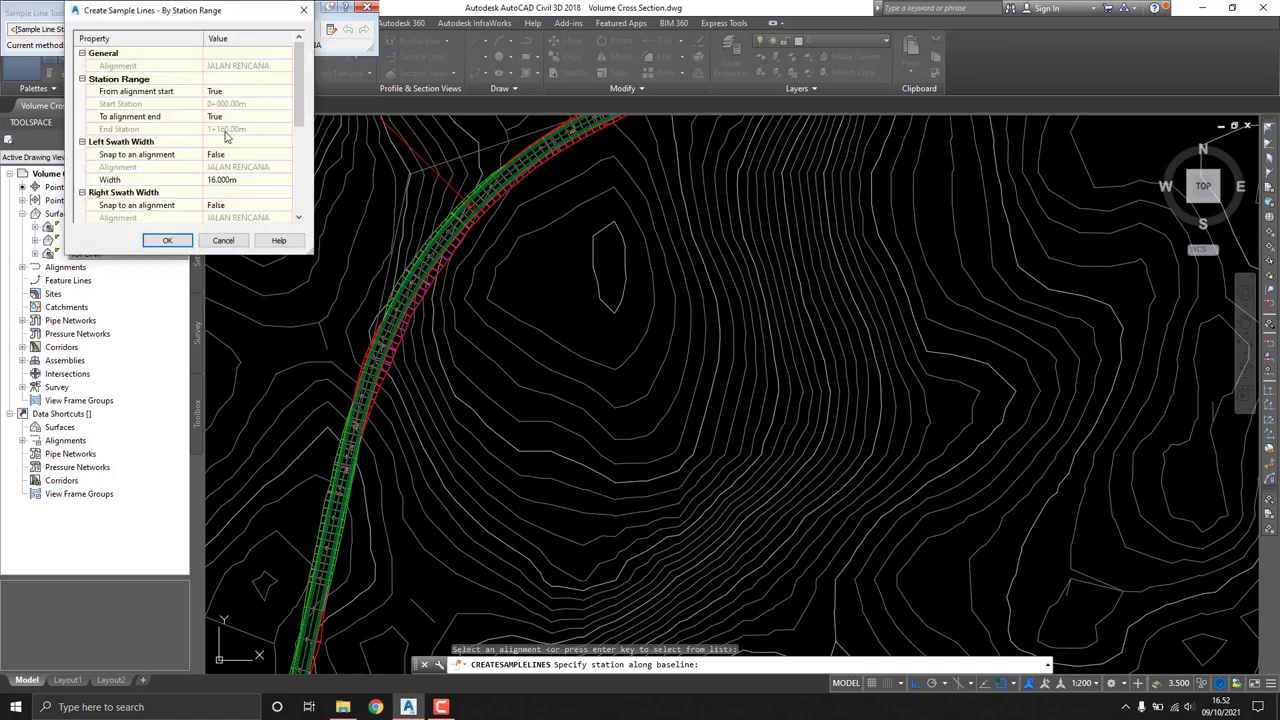
scroll(227, 138, "down", 1)
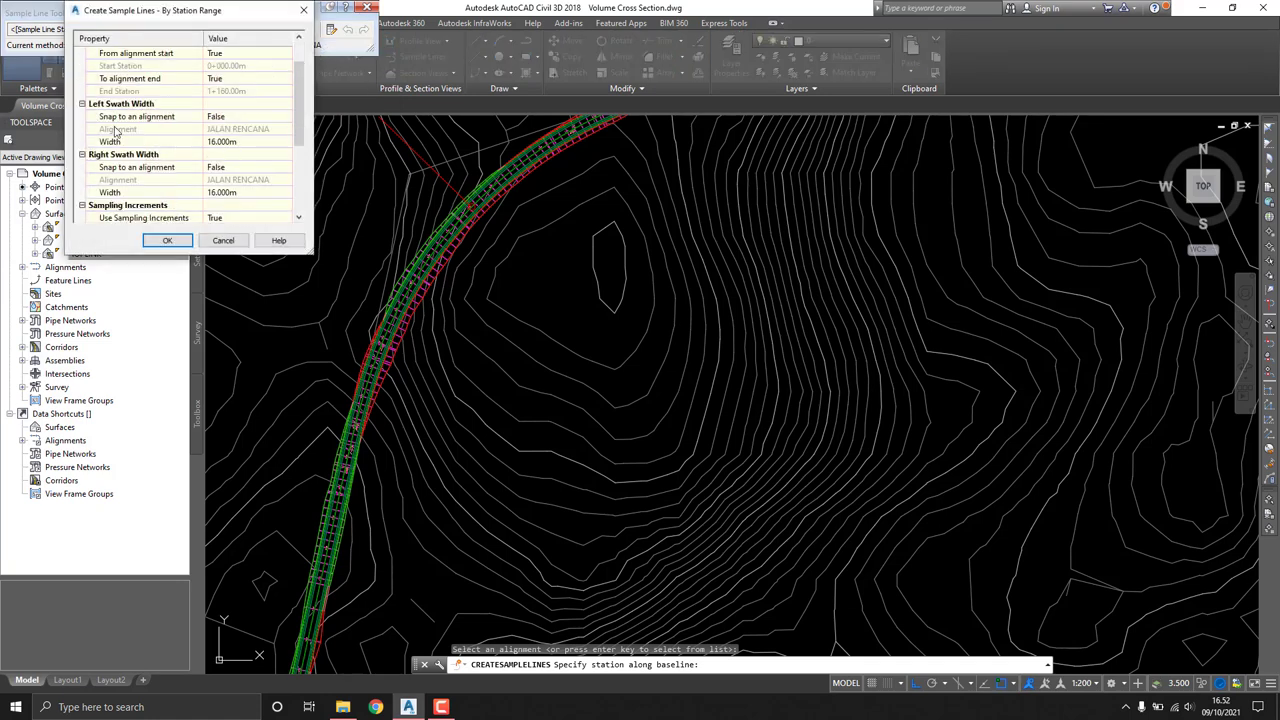
left_click(240, 141)
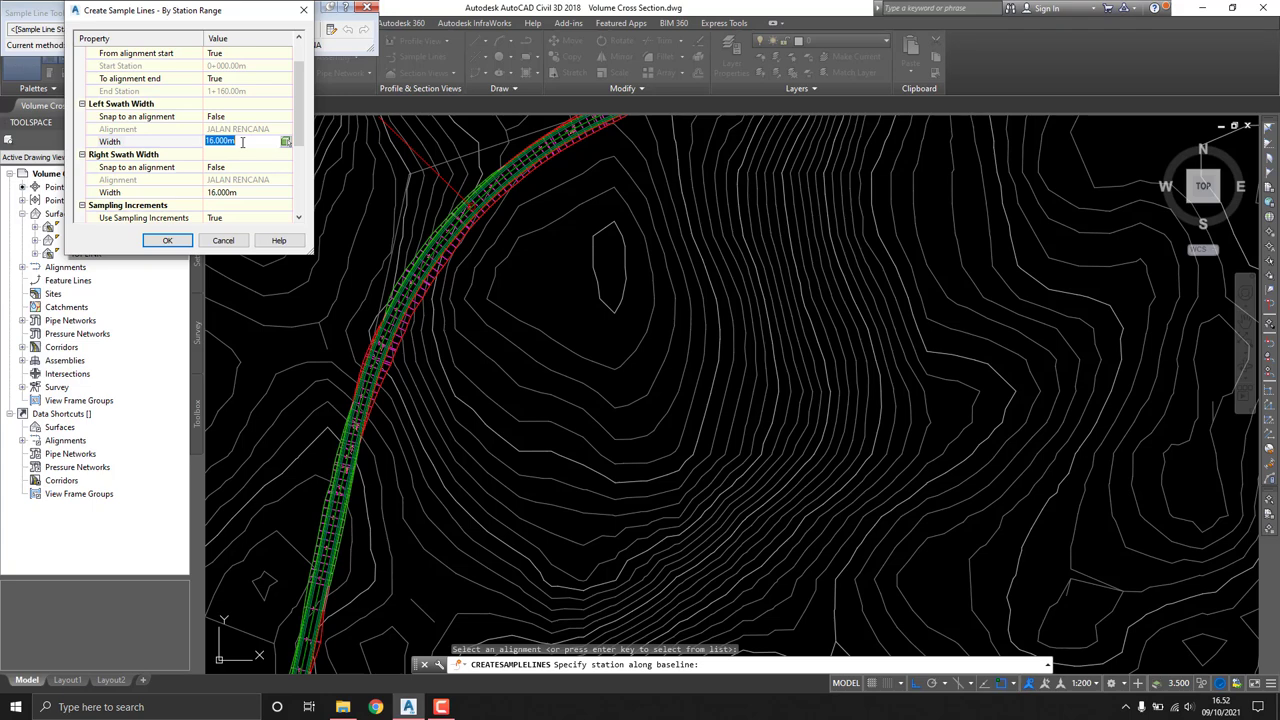
left_click(240, 192)
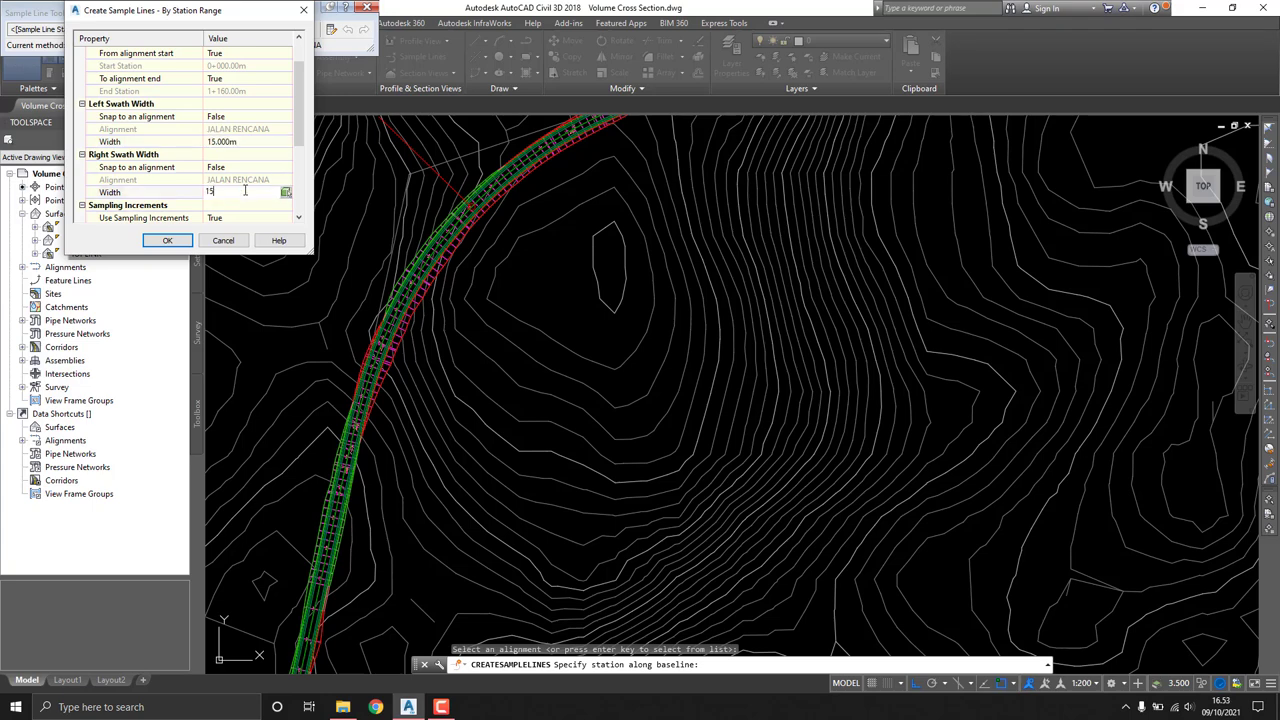
type("5")
left_click(250, 170)
scroll(252, 196, "down", 1)
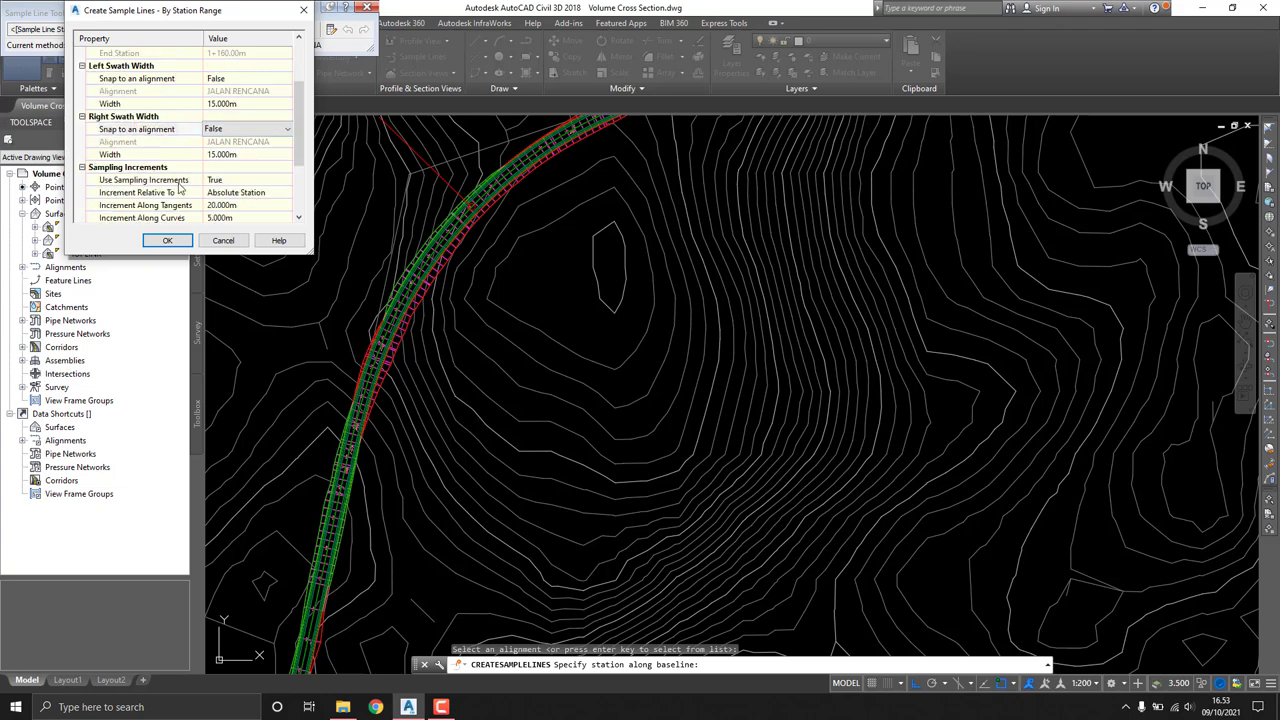
left_click(229, 180)
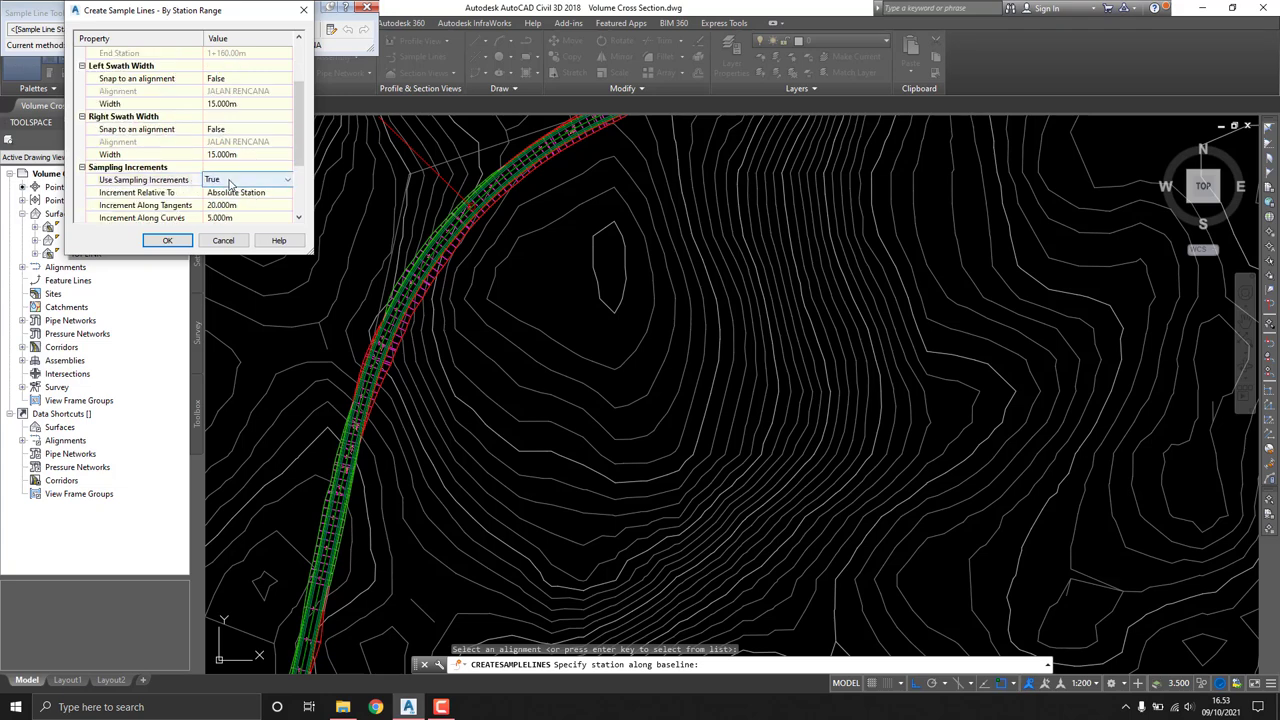
Step: Keep the 20 m tangent and 5 m curve and spiral sampling increments
left_click(233, 204)
scroll(166, 213, "down", 2)
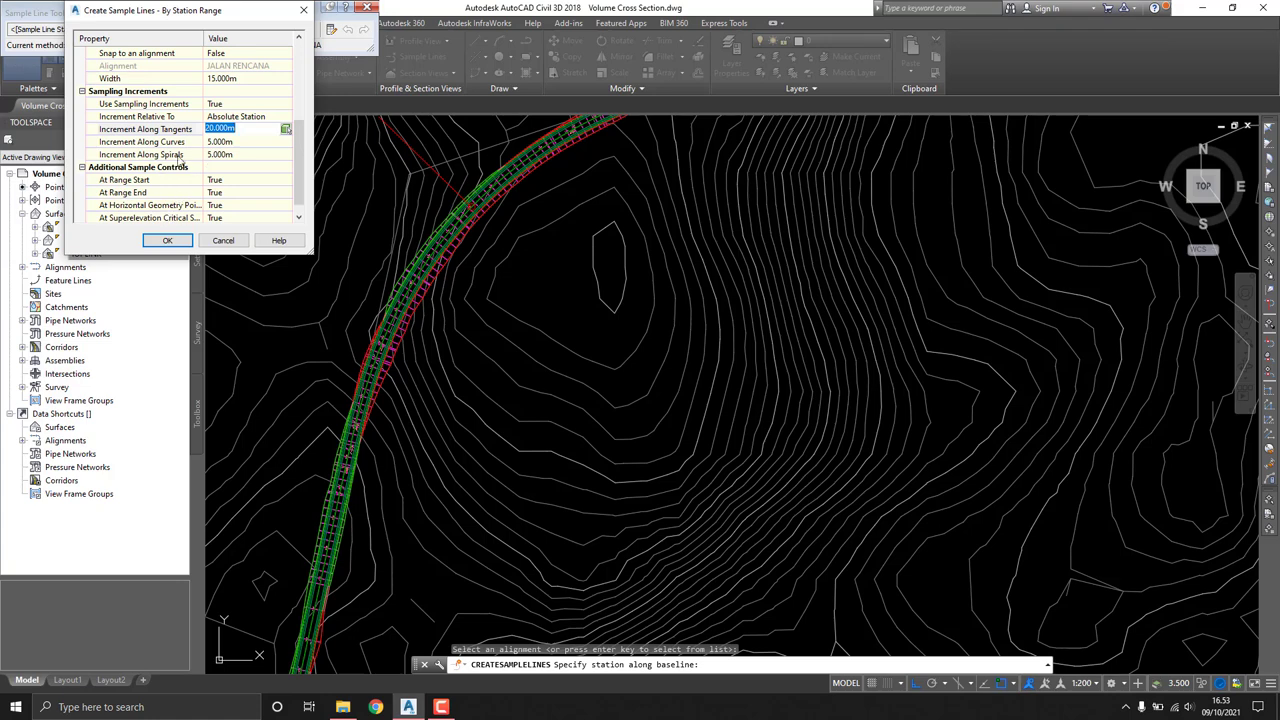
left_click(240, 142)
left_click(221, 155)
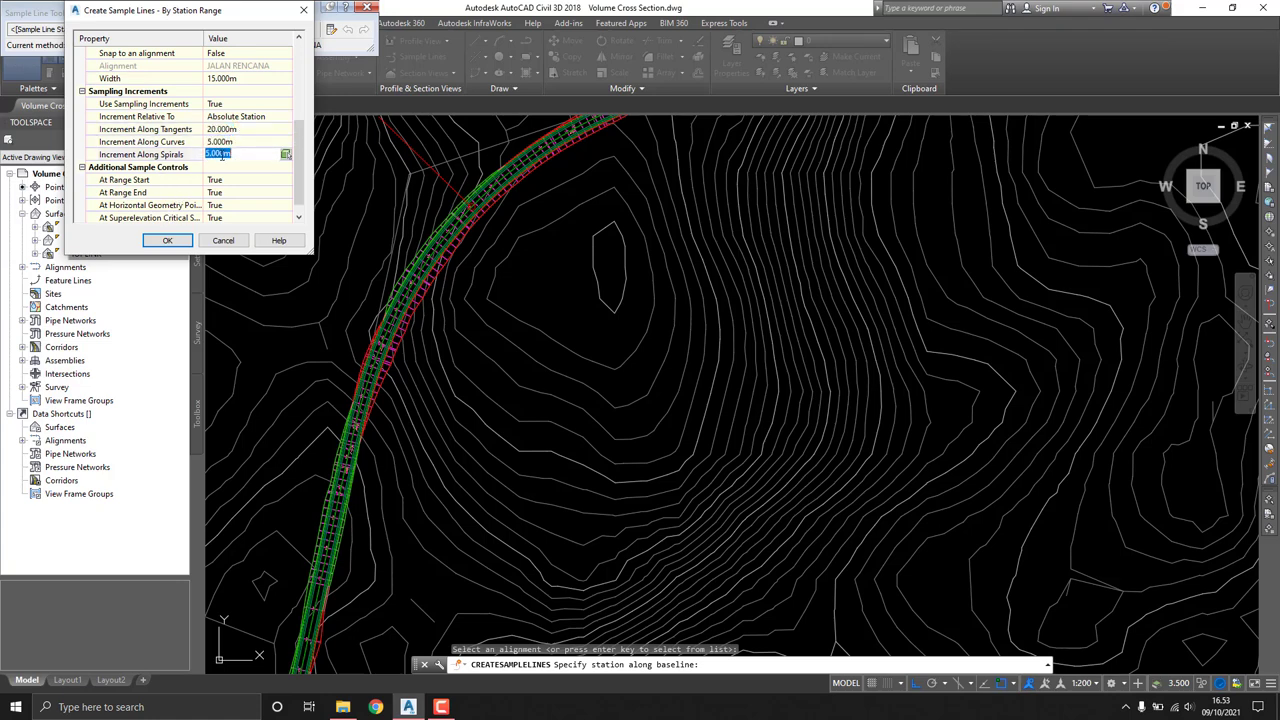
Step: Keep At Range Start, At Range End, geometry point and superelevation station options at True
left_click(223, 183)
left_click(230, 183)
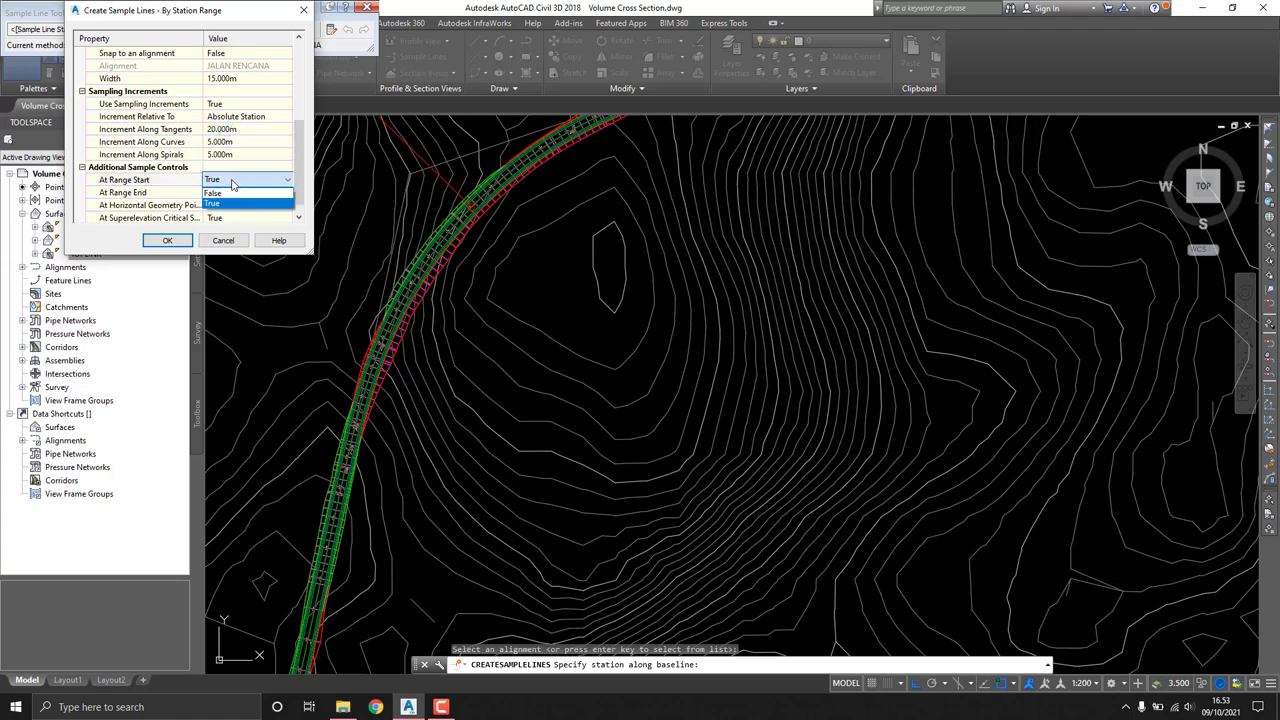
left_click(235, 185)
left_click(229, 193)
left_click(231, 193)
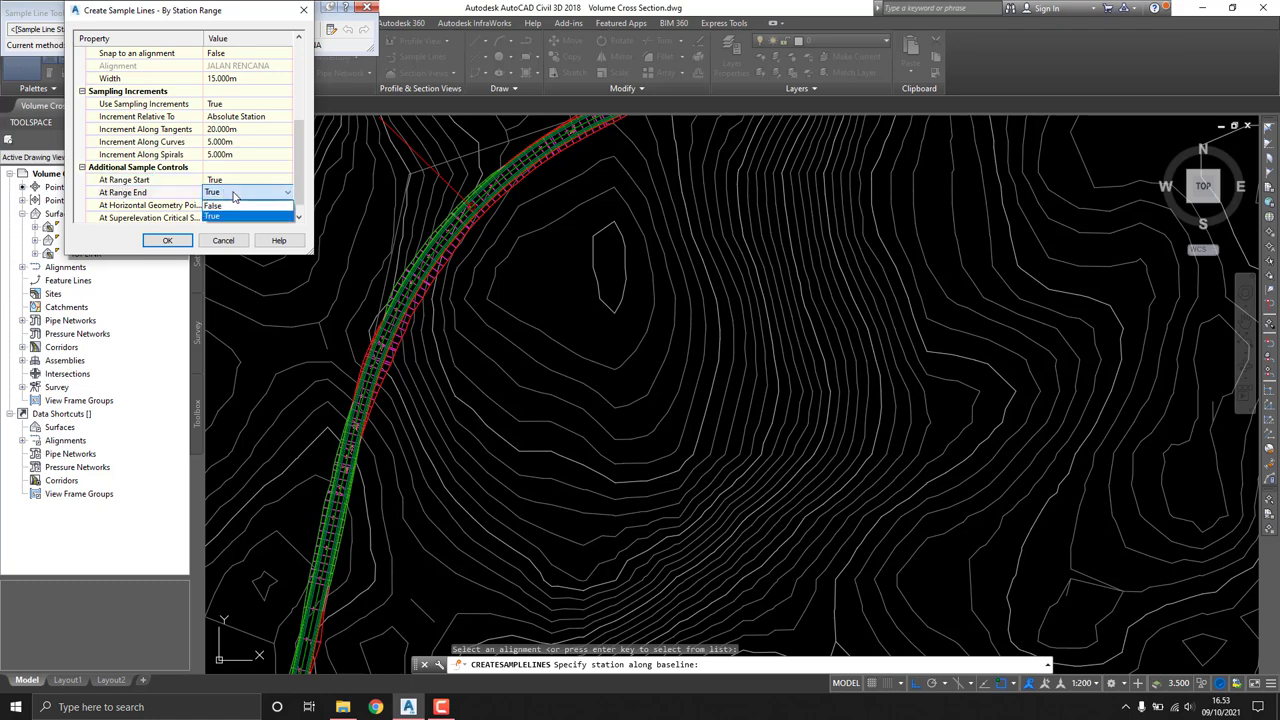
left_click(233, 194)
left_click(229, 207)
left_click(229, 208)
left_click(229, 212)
left_click(229, 218)
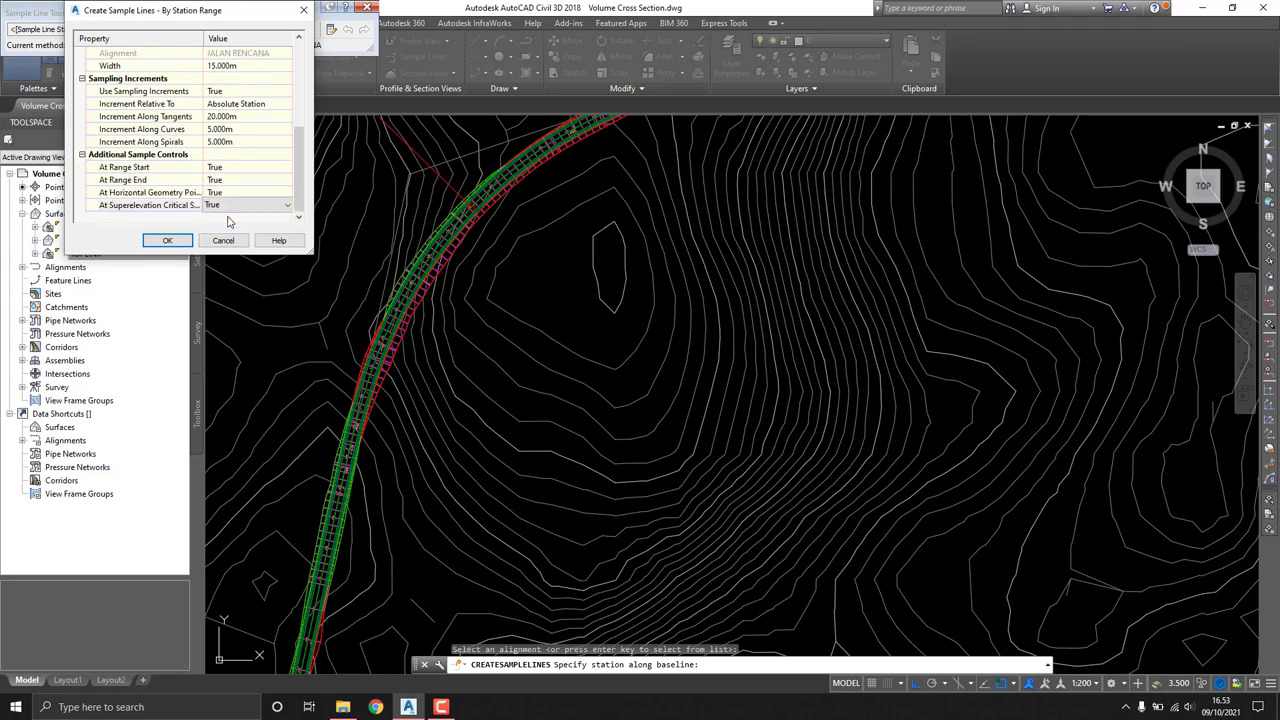
left_click(231, 206)
left_click(233, 207)
scroll(233, 207, "up", 5)
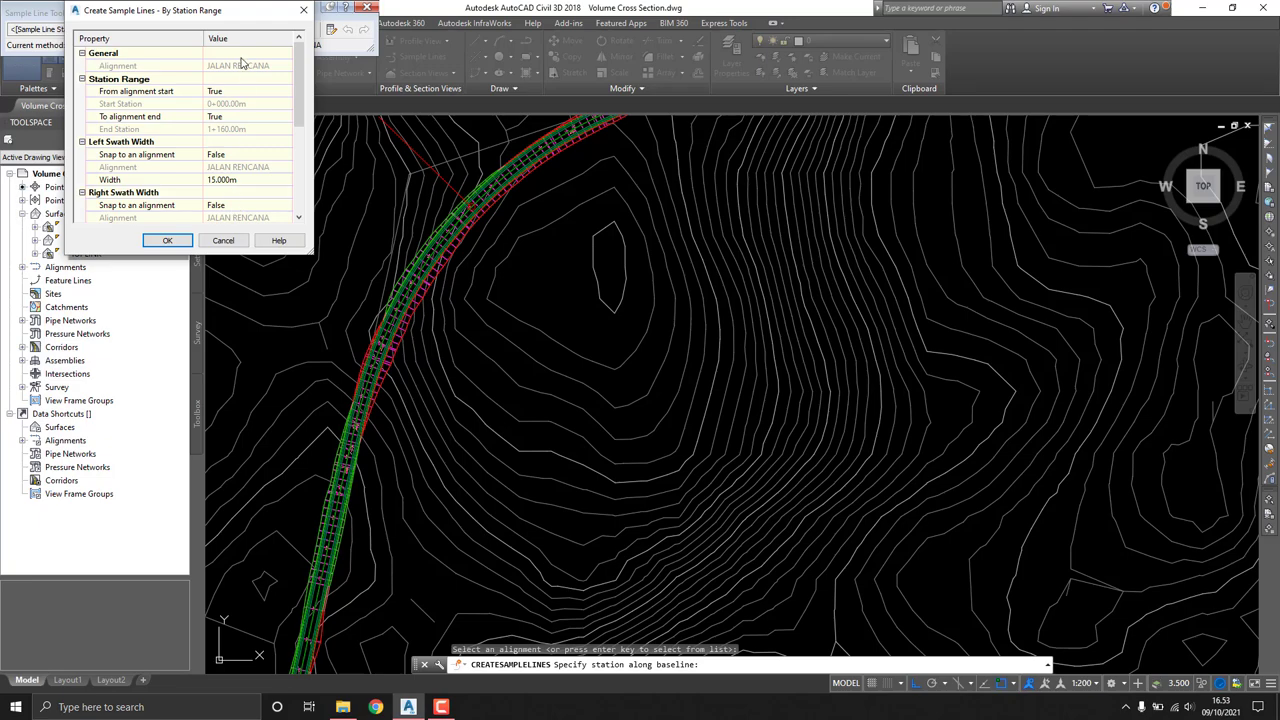
Step: Create the sample lines with these settings and end the sample line command
left_click(188, 243)
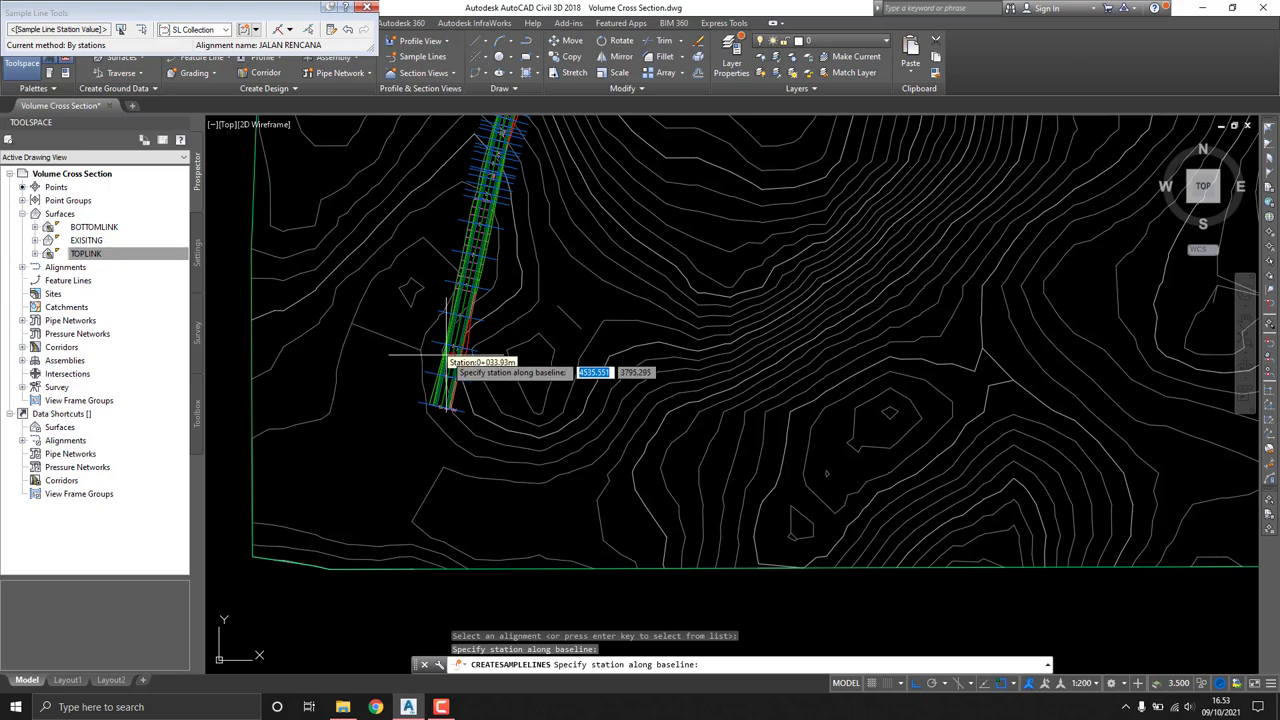
scroll(447, 356, "up", 5)
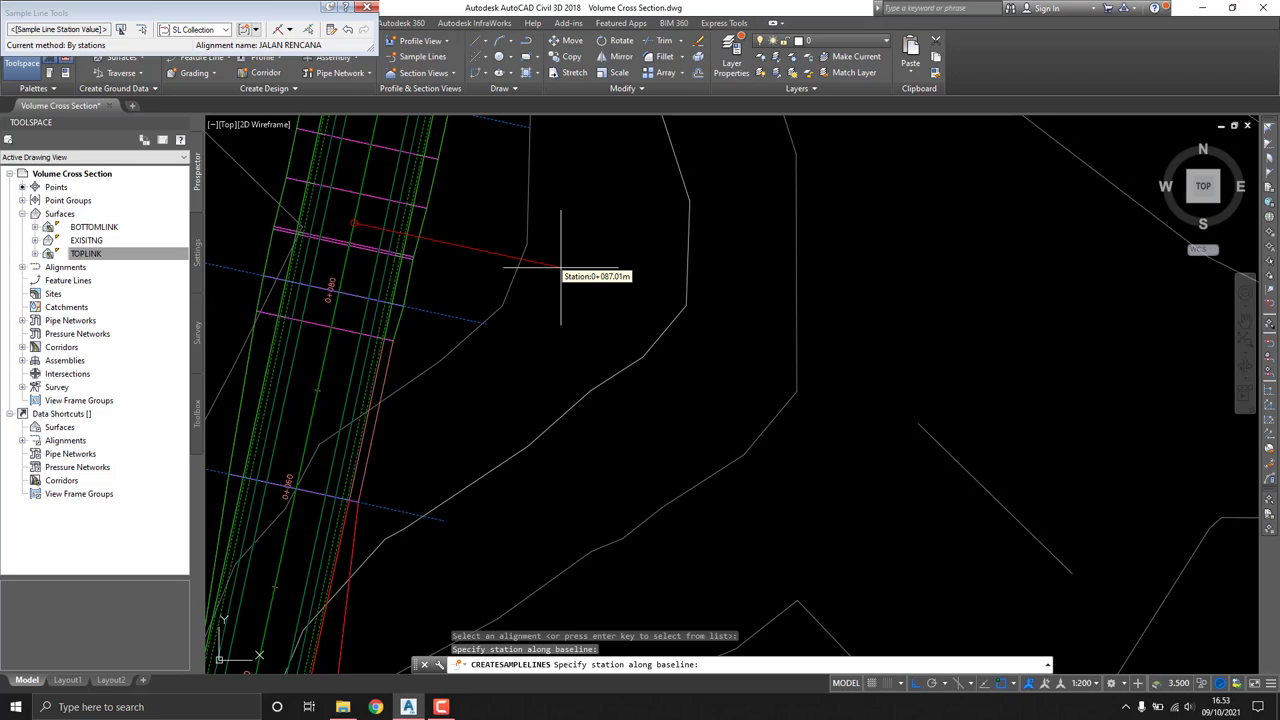
key("Escape")
Step: Zoom and pan along the JALAN RENCANA corridor to check the new sample lines
scroll(561, 268, "down", 4)
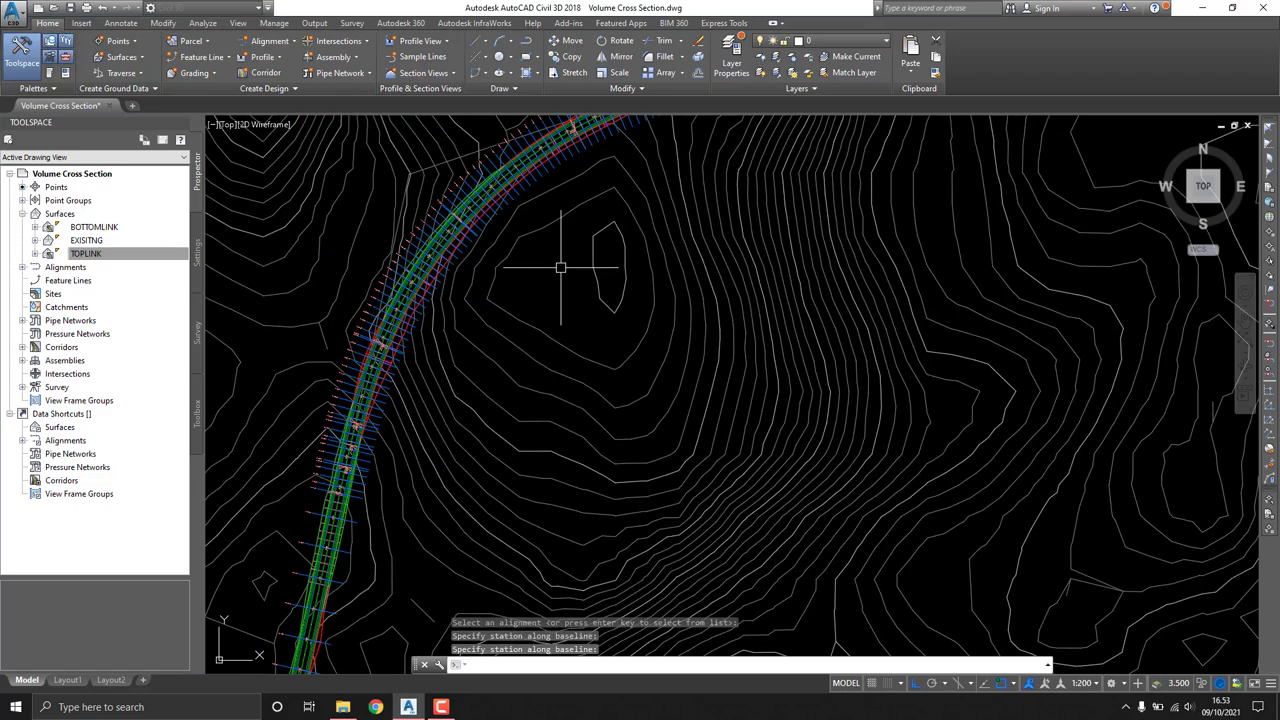
scroll(526, 285, "up", 3)
scroll(772, 280, "up", 3)
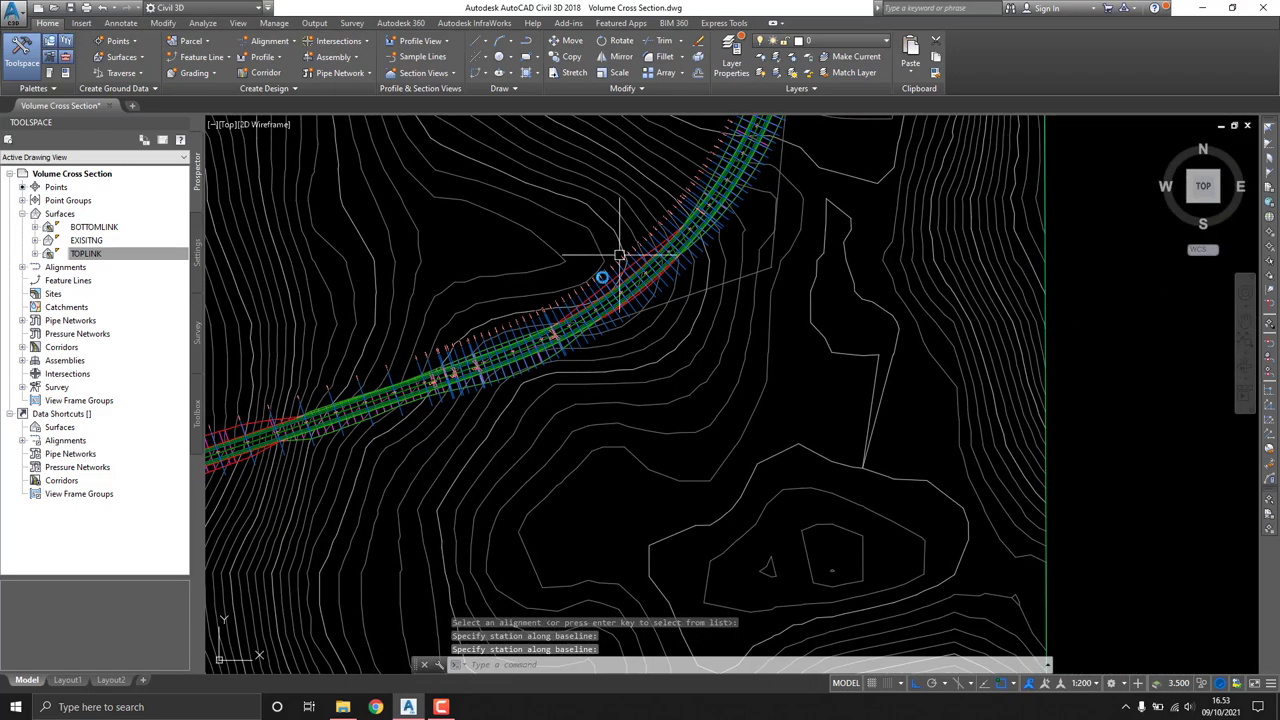
scroll(615, 263, "up", 3)
middle_click_drag(500, 249, 536, 481)
scroll(547, 436, "down", 3)
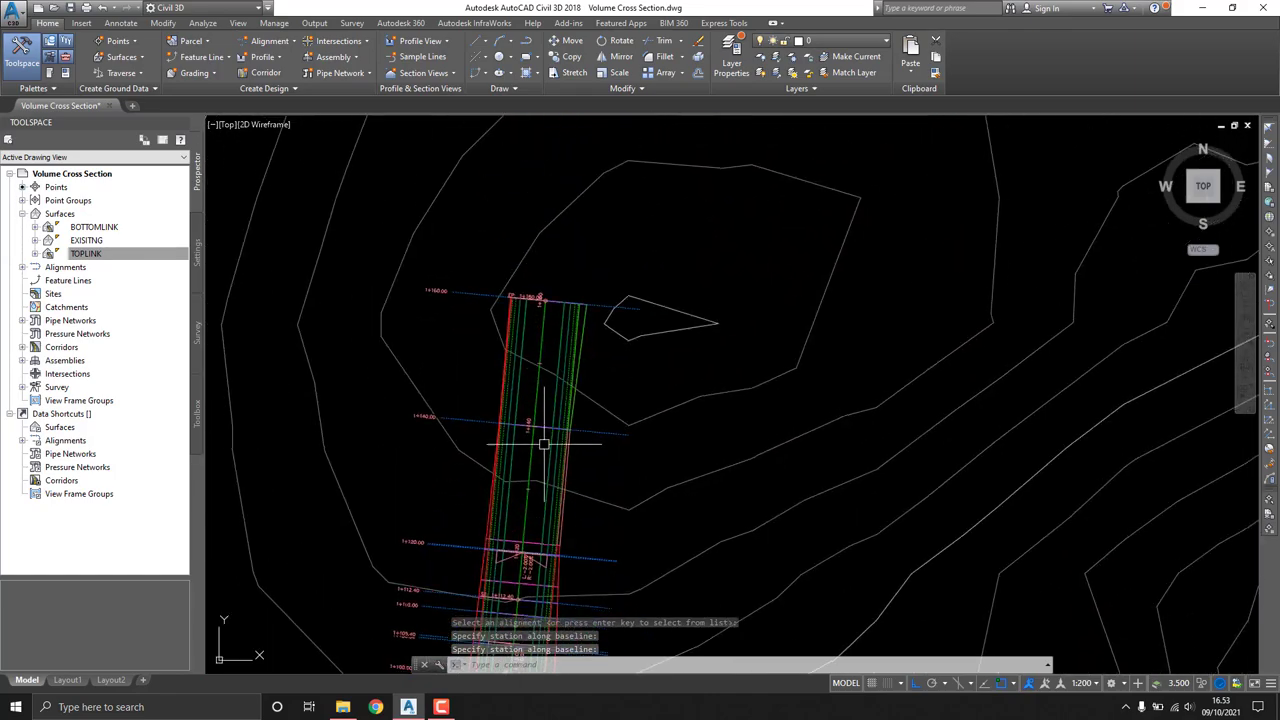
scroll(543, 429, "up", 1)
scroll(543, 357, "down", 4)
scroll(623, 323, "down", 3)
scroll(471, 351, "up", 3)
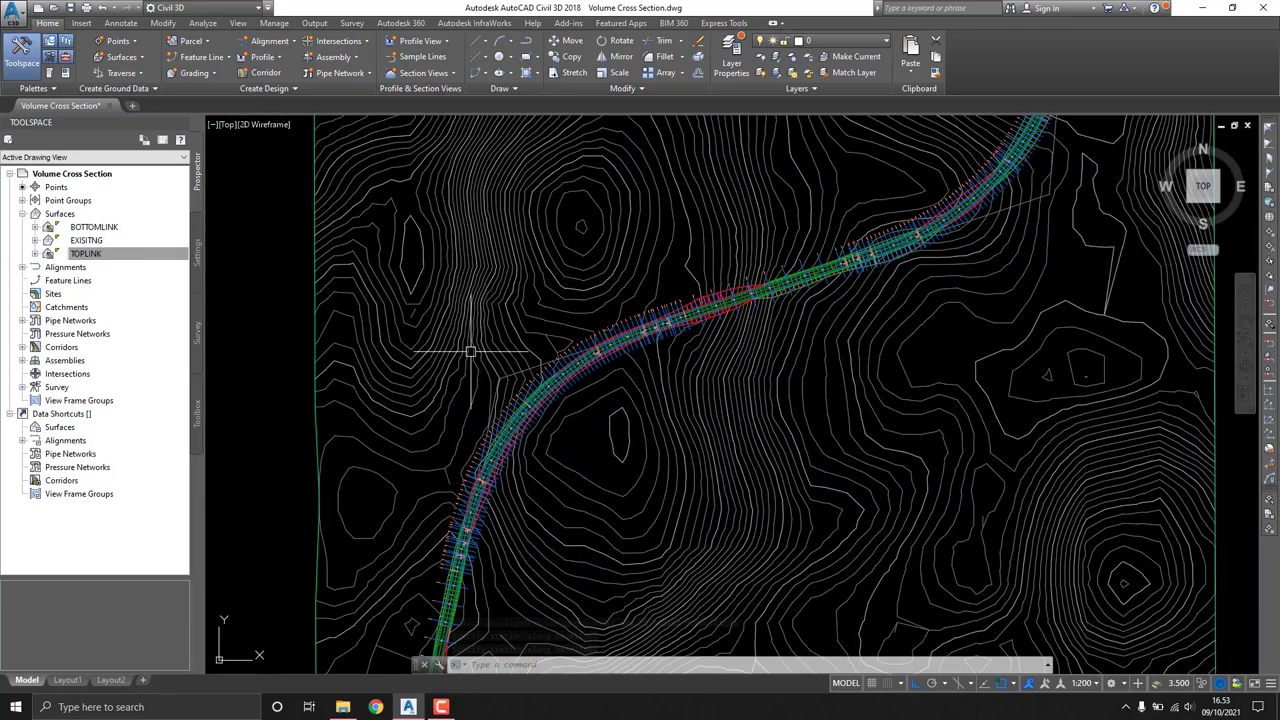
scroll(543, 254, "up", 2)
scroll(689, 306, "up", 2)
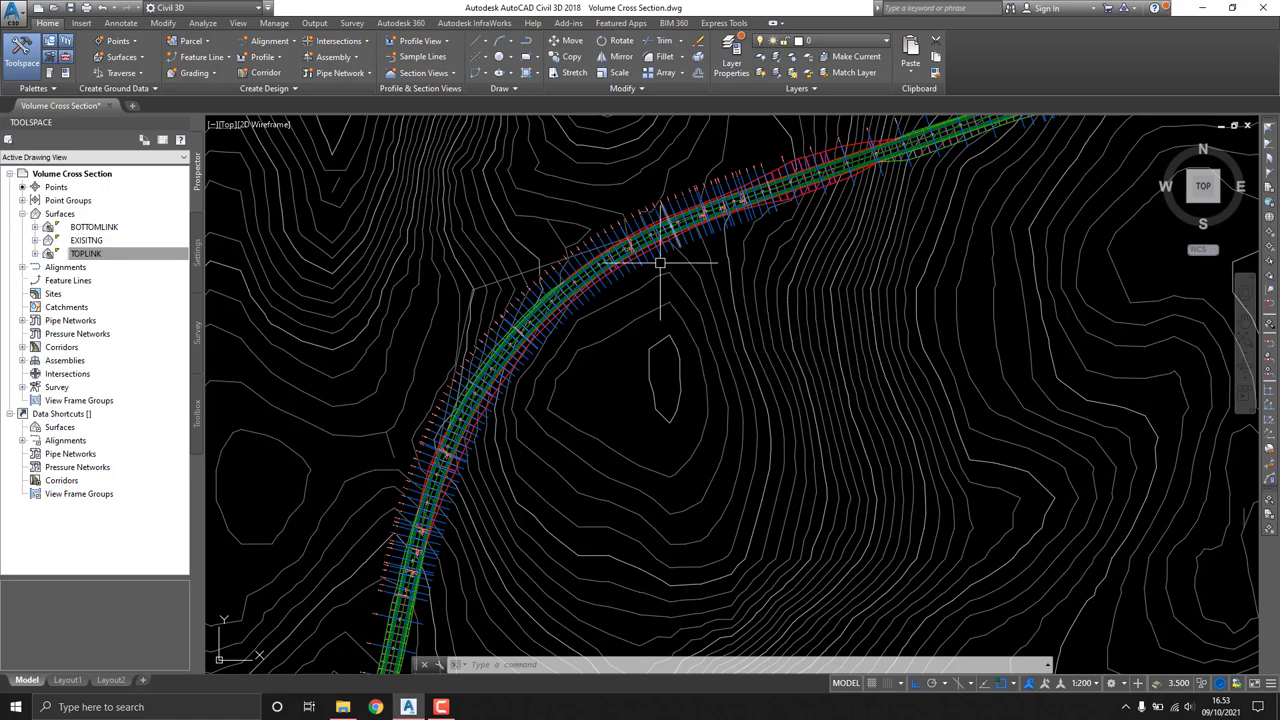
key("Escape")
key("Escape")
key("Escape")
scroll(571, 308, "up", 1)
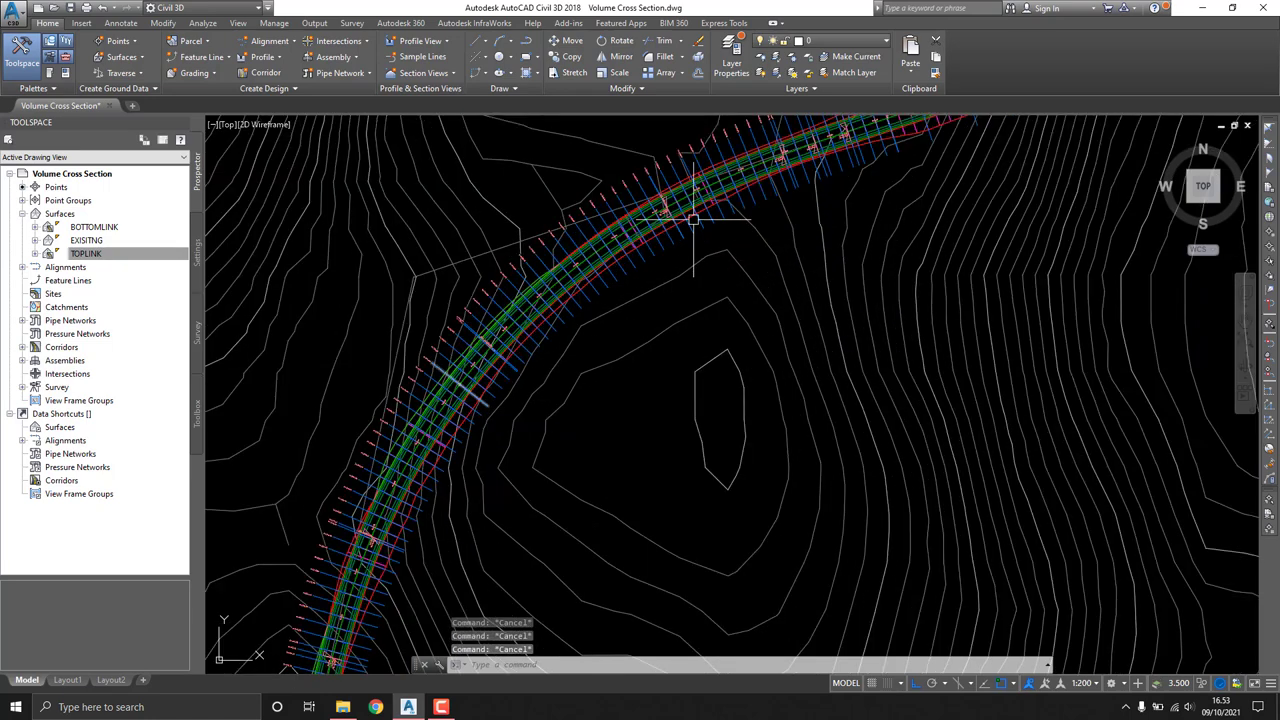
scroll(600, 250, "up", 1)
scroll(491, 289, "up", 1)
scroll(450, 360, "down", 3)
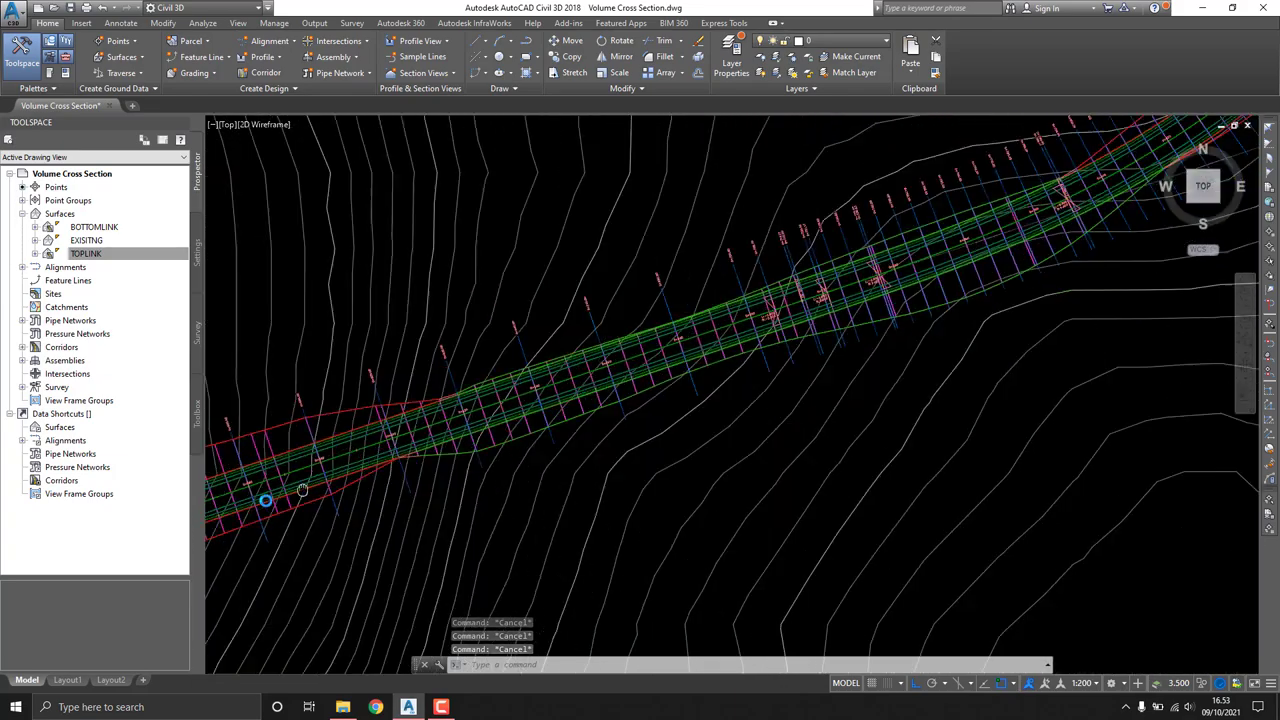
scroll(300, 470, "up", 2)
scroll(433, 395, "up", 2)
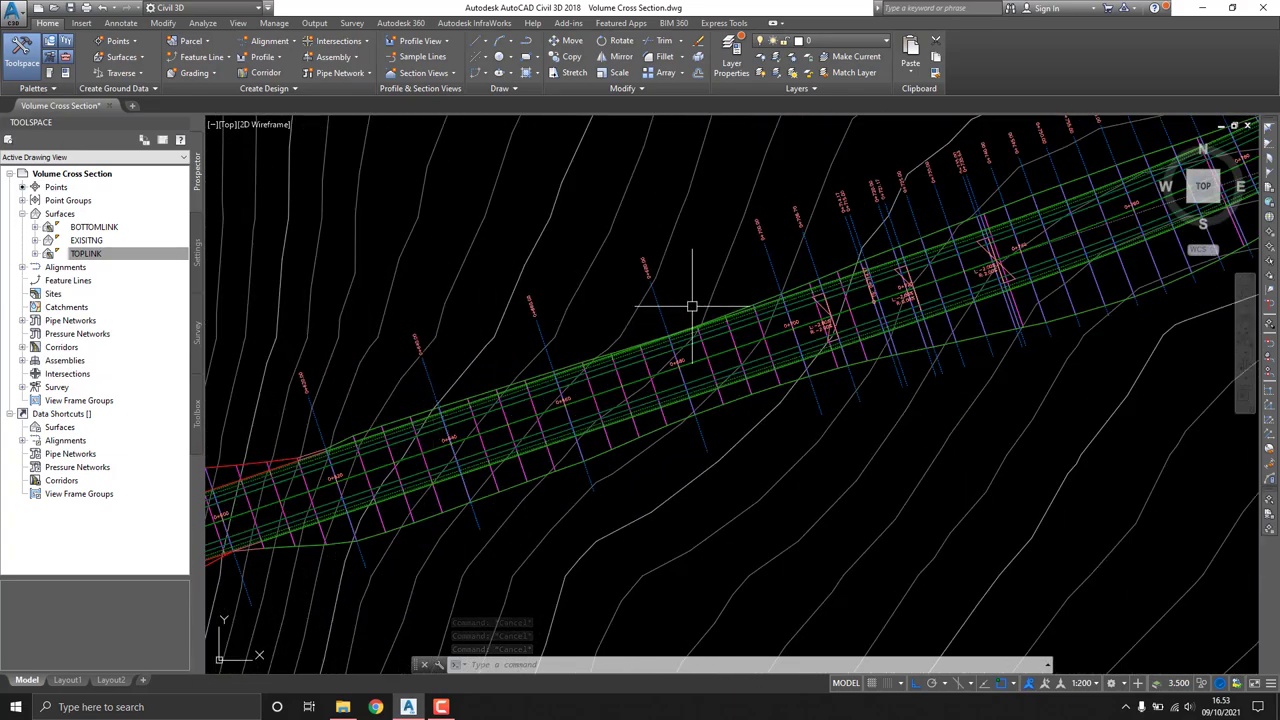
scroll(694, 306, "down", 1)
scroll(437, 443, "up", 2)
scroll(437, 443, "down", 3)
scroll(514, 449, "down", 1)
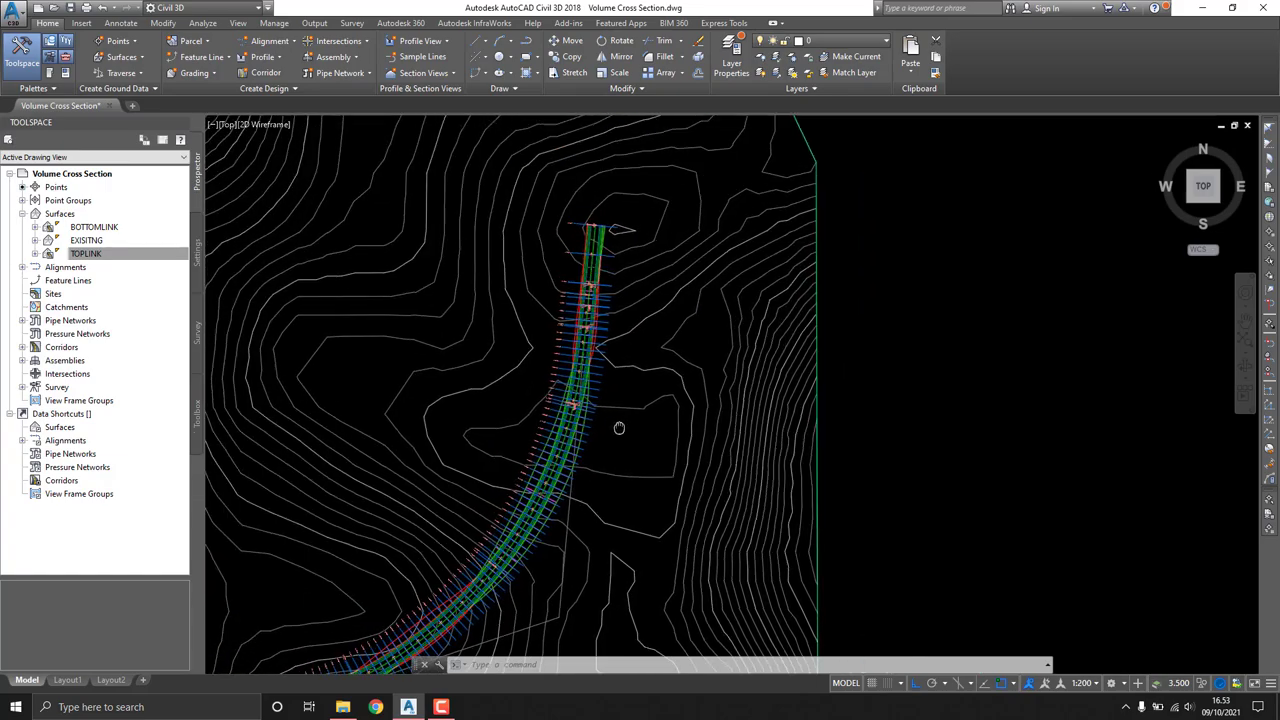
scroll(617, 429, "up", 2)
scroll(548, 413, "down", 2)
scroll(548, 413, "down", 2)
scroll(529, 366, "up", 2)
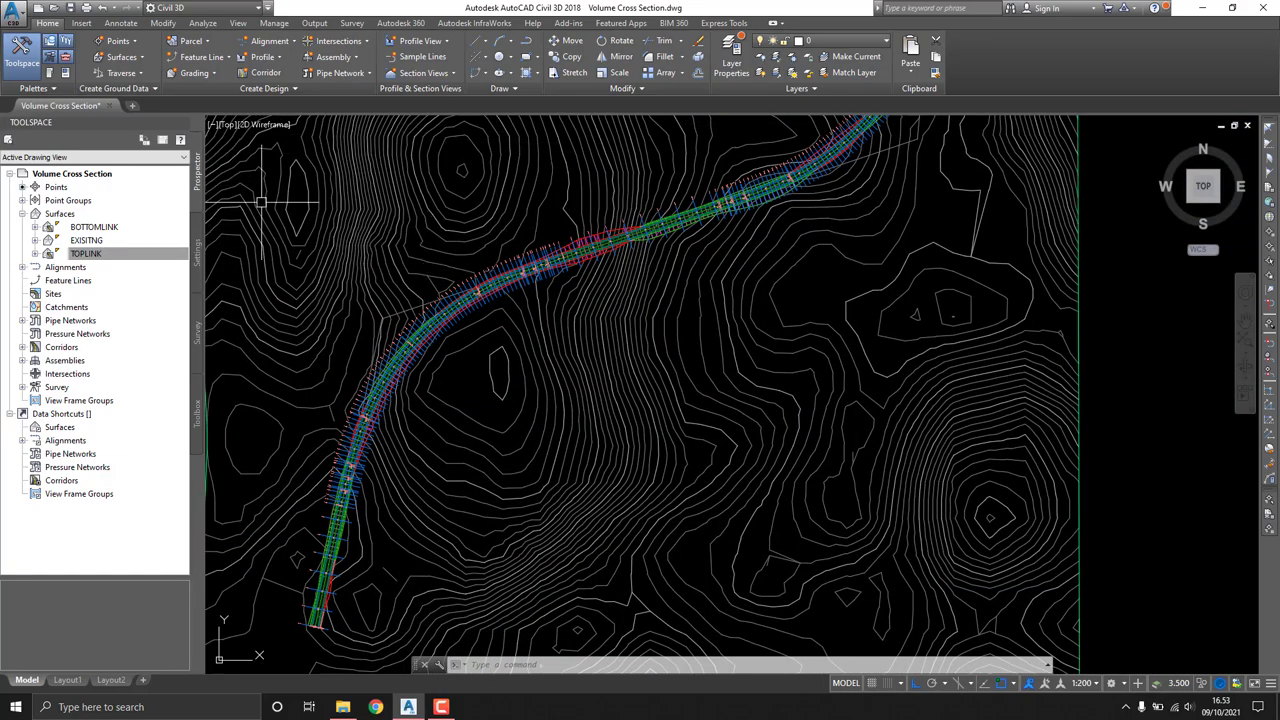
Step: Create multiple section views for JALAN RENCANA with Draft placement, continuing past offset and elevation ranges
left_click(414, 78)
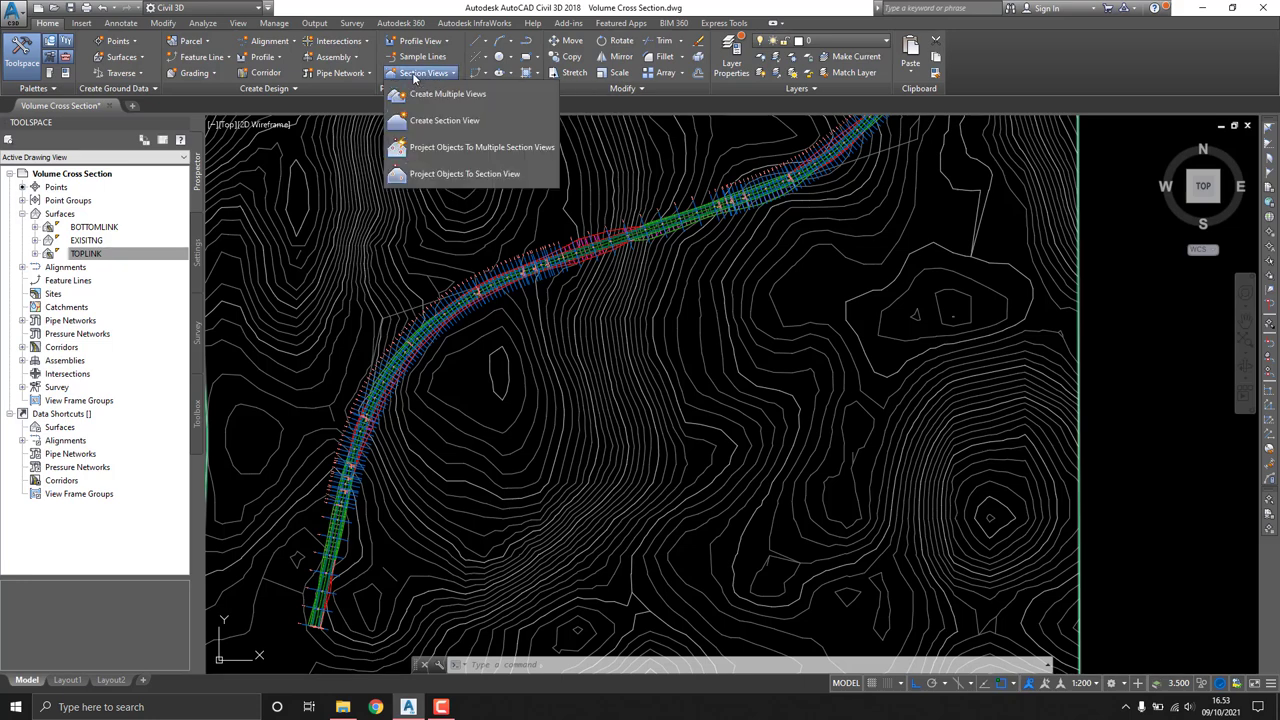
left_click(448, 94)
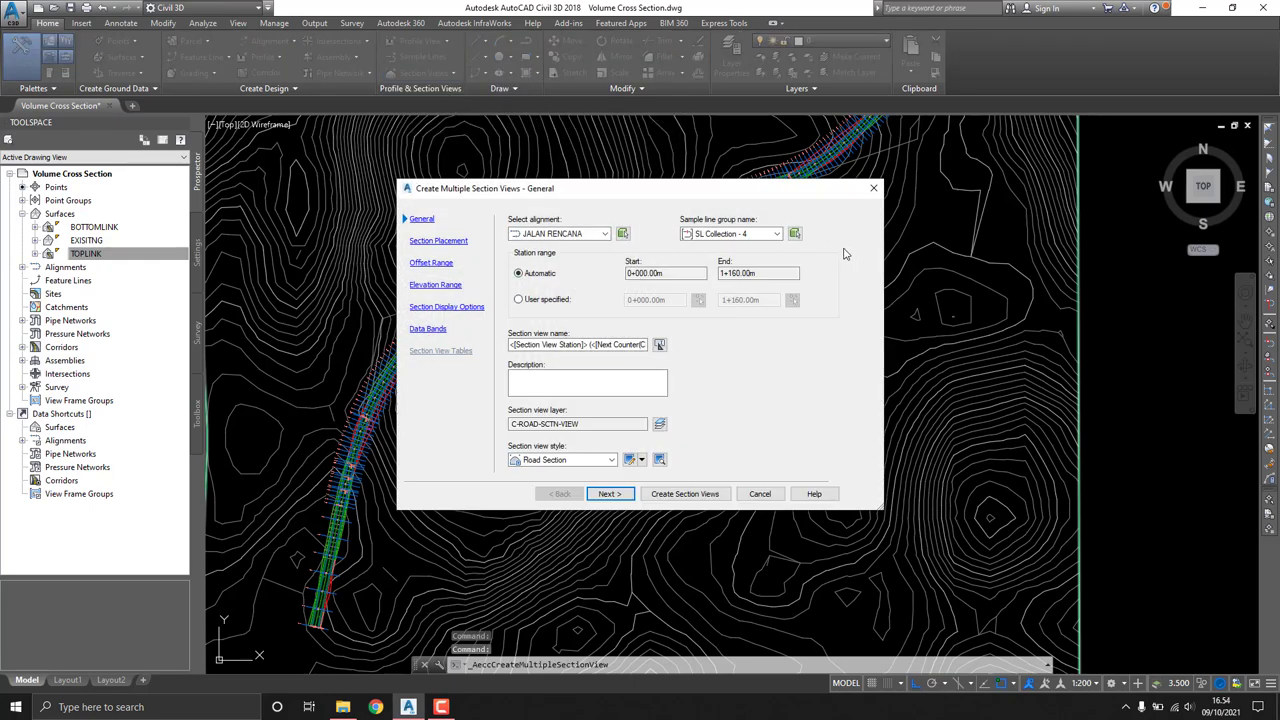
left_click(583, 234)
left_click(580, 246)
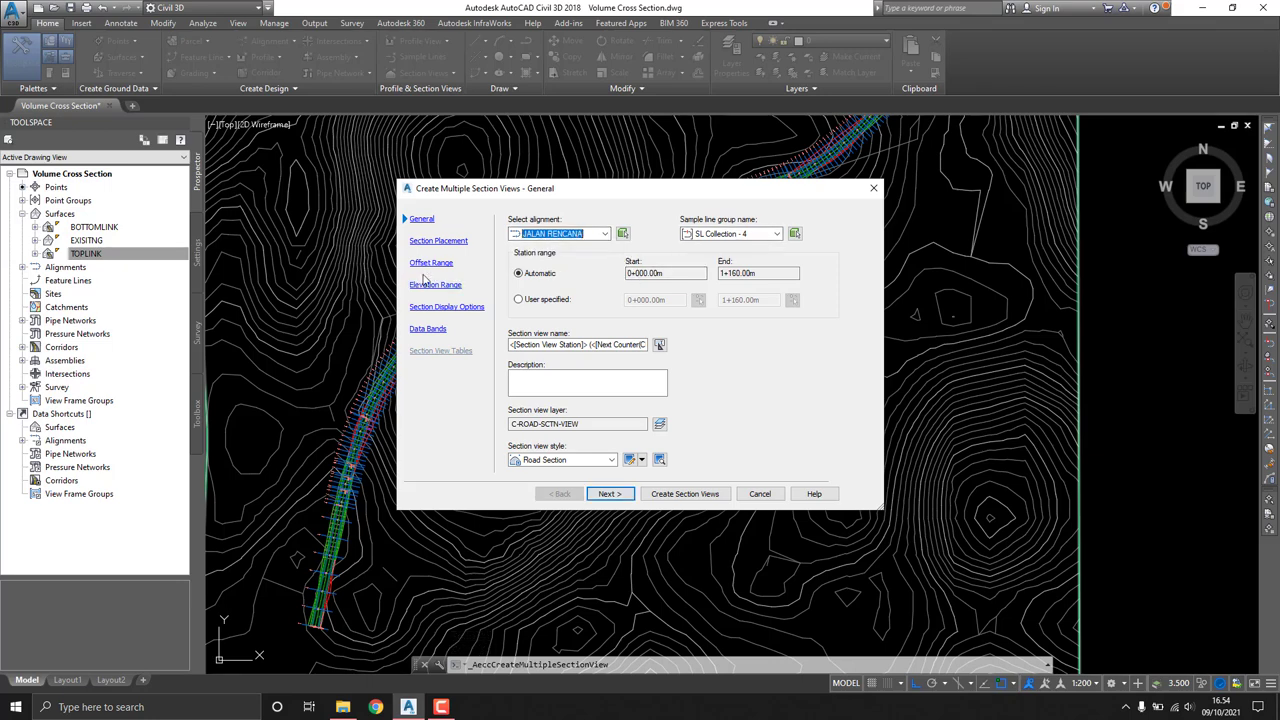
left_click(439, 245)
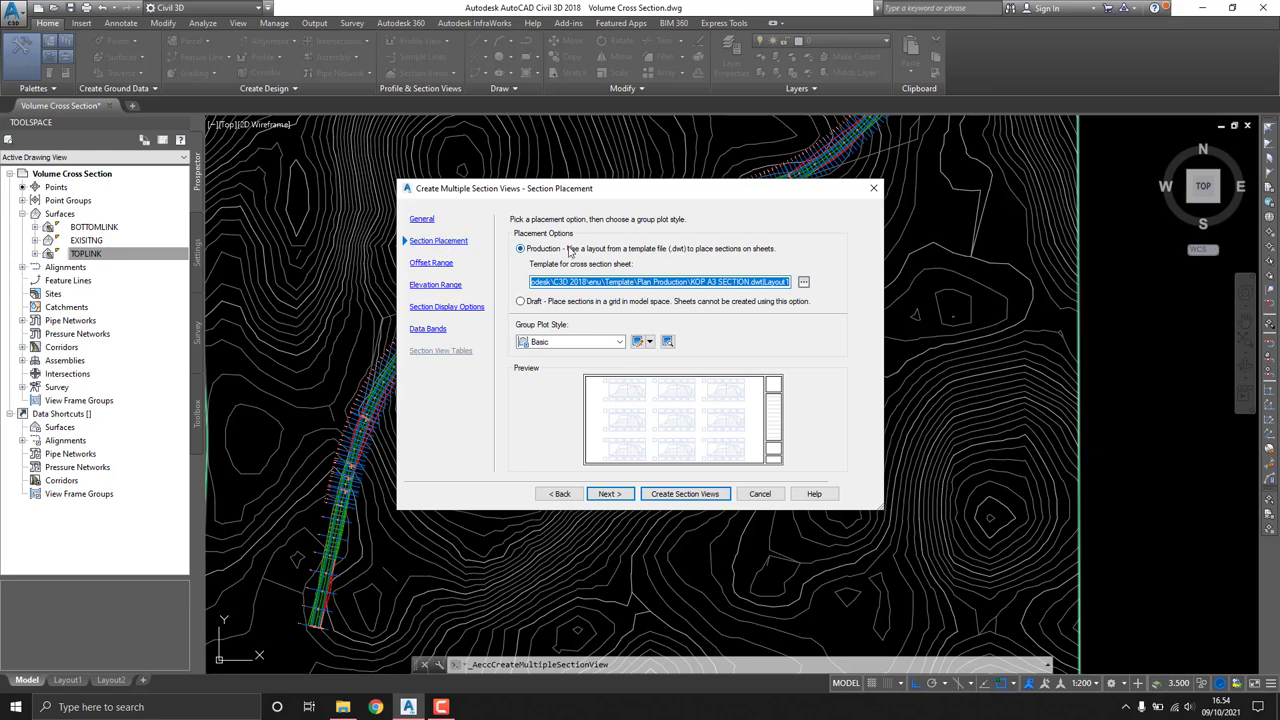
left_click(520, 302)
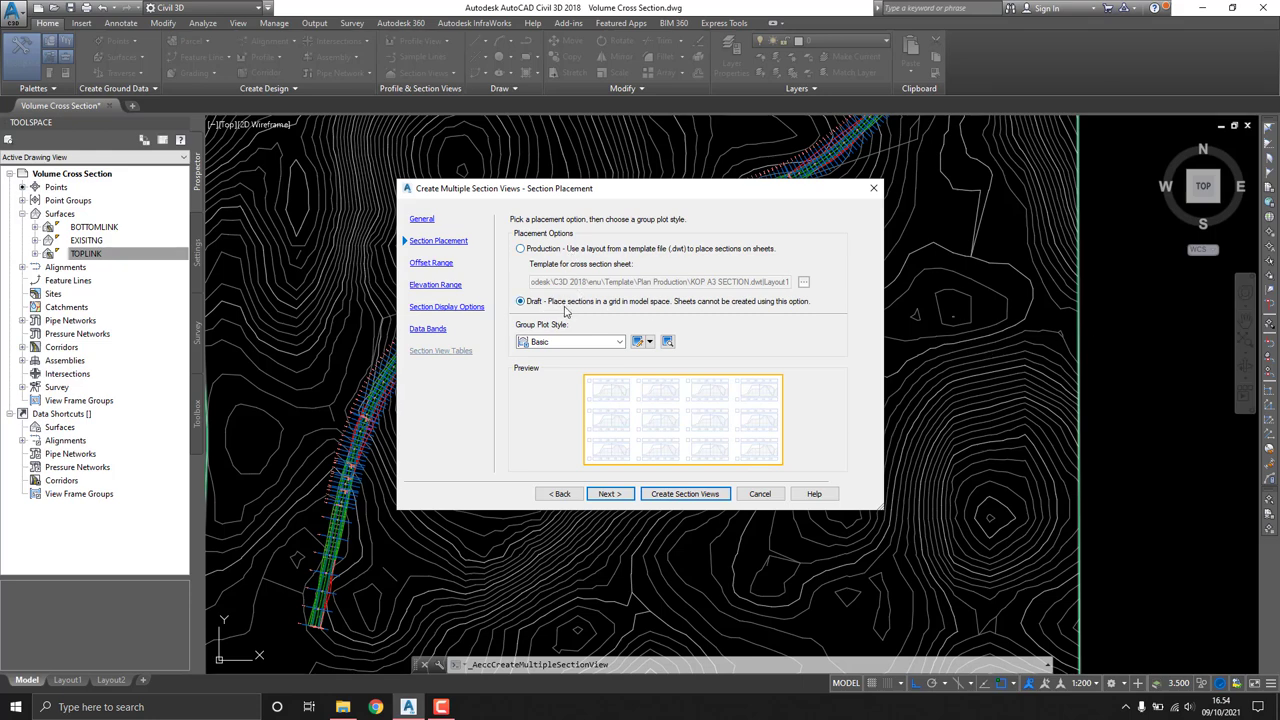
left_click(432, 263)
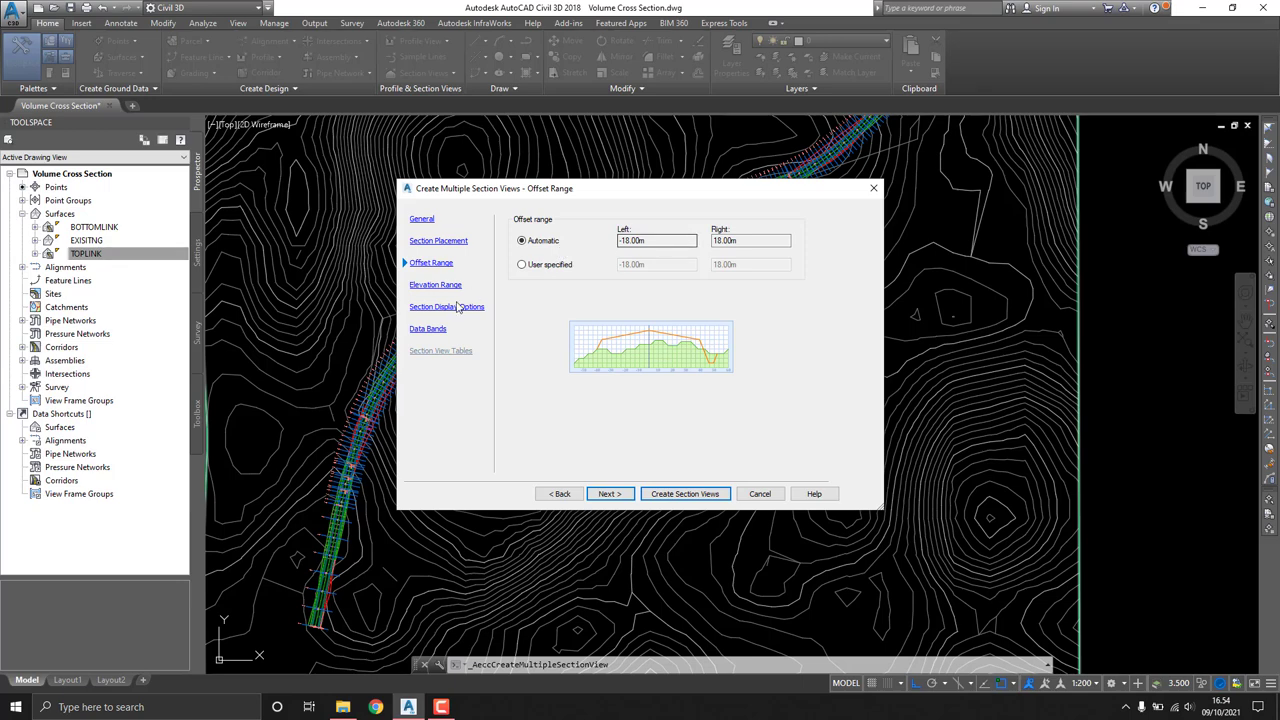
left_click(435, 285)
Step: Assign the EG Section Labels label set to the EXISITNG section
left_click(440, 310)
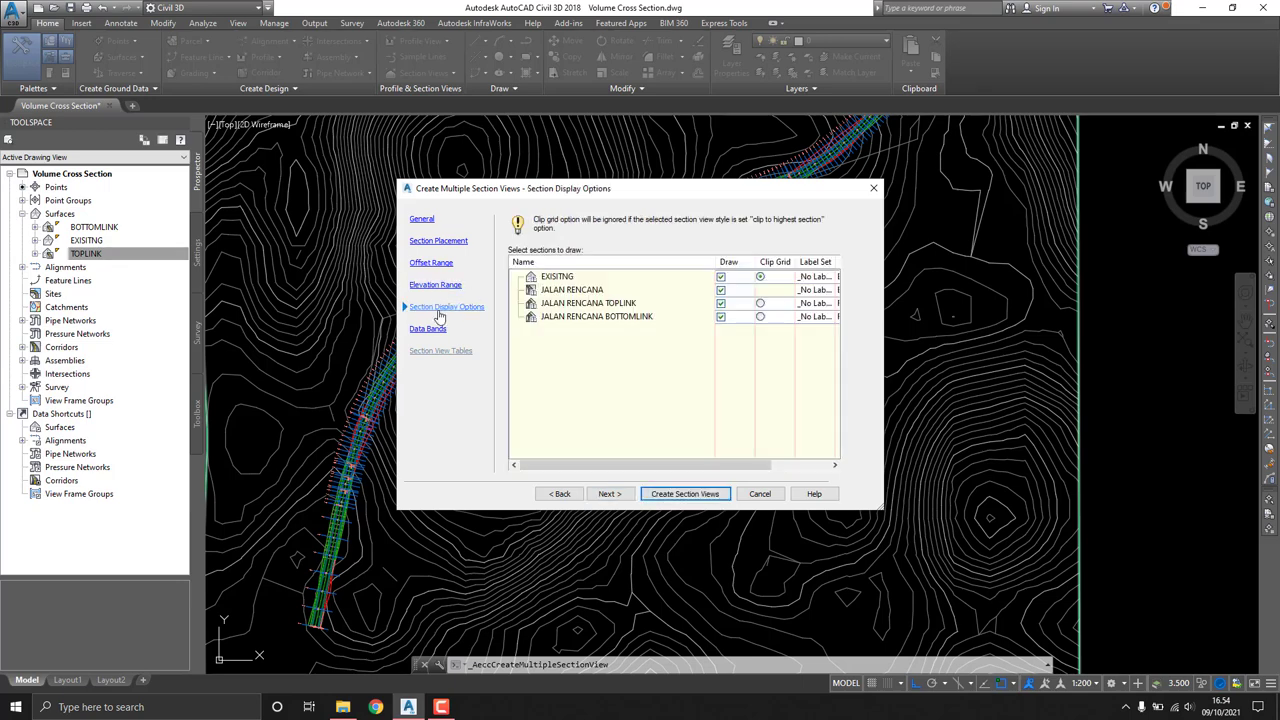
left_click_drag(687, 465, 693, 466)
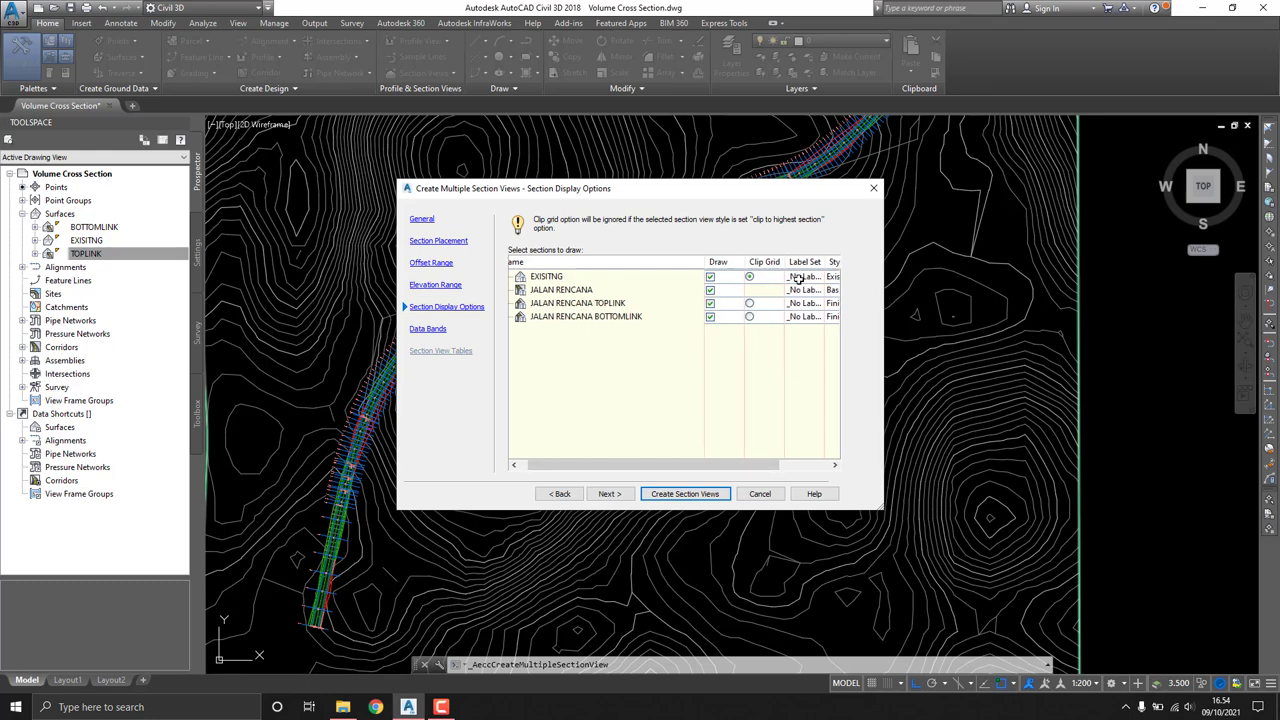
left_click(801, 280)
left_click(615, 345)
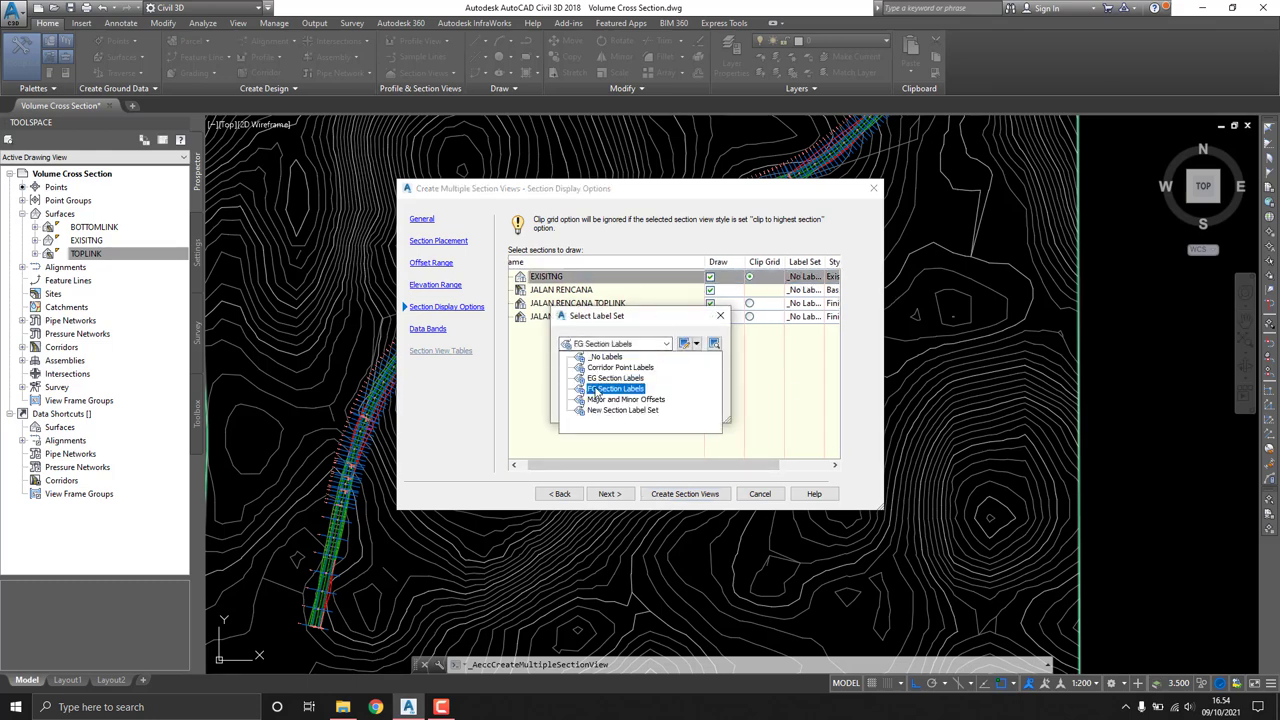
left_click(601, 377)
left_click(584, 407)
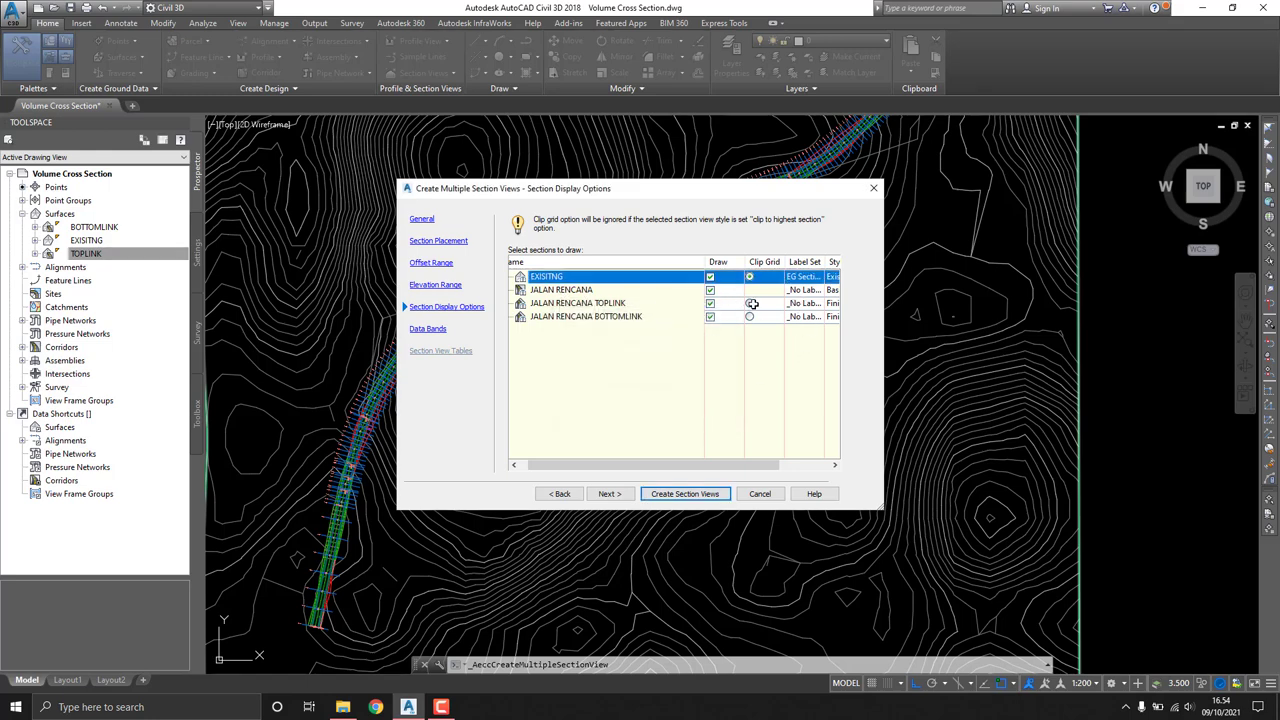
Step: Assign the FG Section Labels label set to the JALAN RENCANA TOPLINK section
left_click(800, 303)
left_click(640, 344)
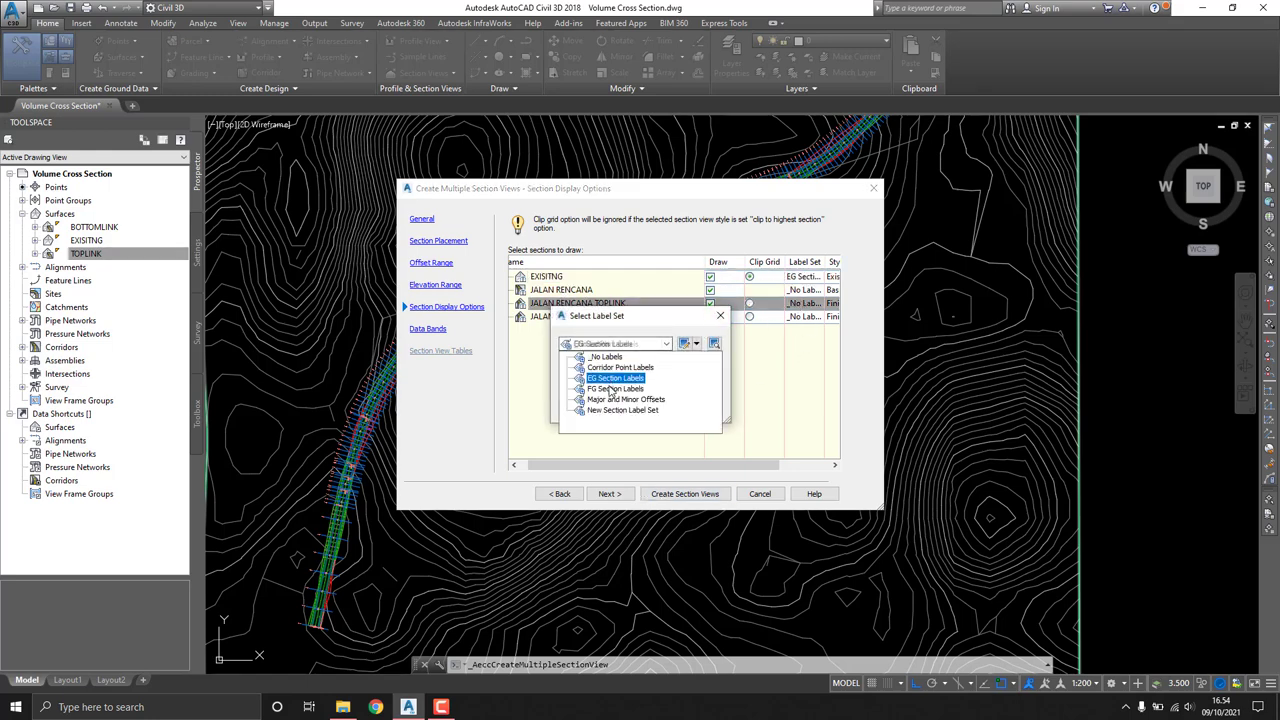
left_click(609, 389)
left_click(594, 411)
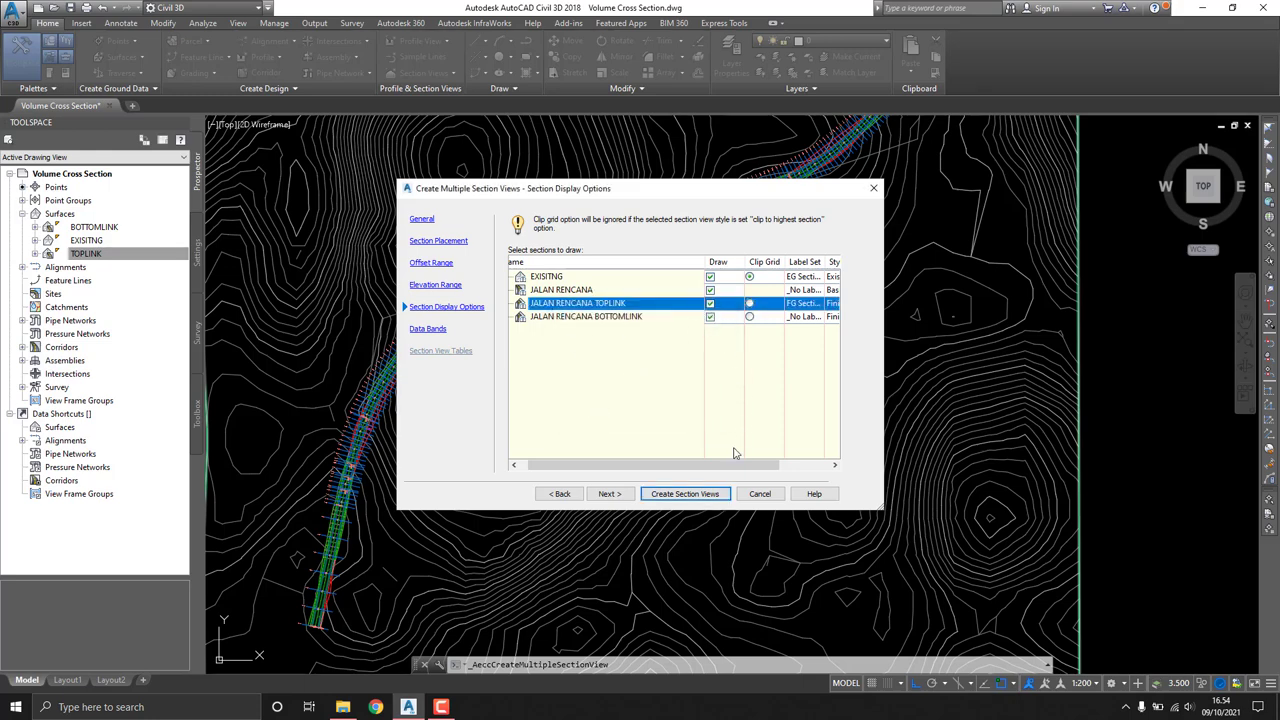
left_click_drag(734, 464, 784, 464)
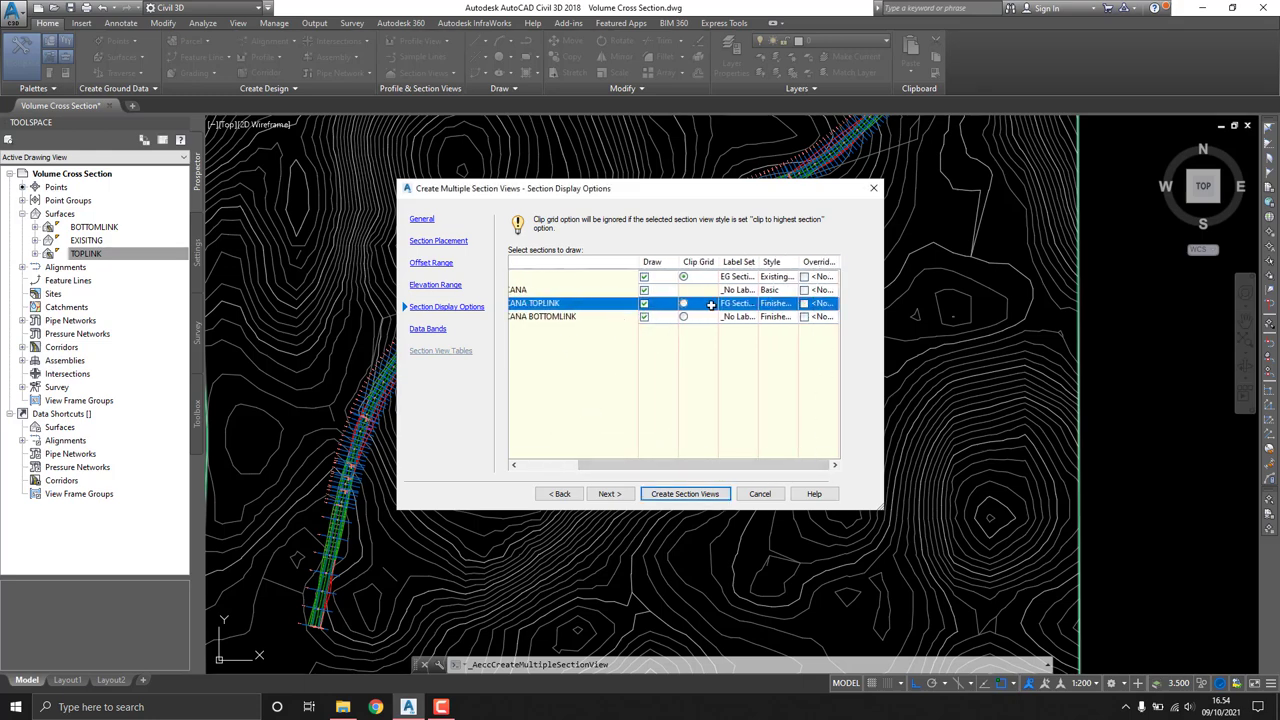
left_click_drag(719, 465, 660, 465)
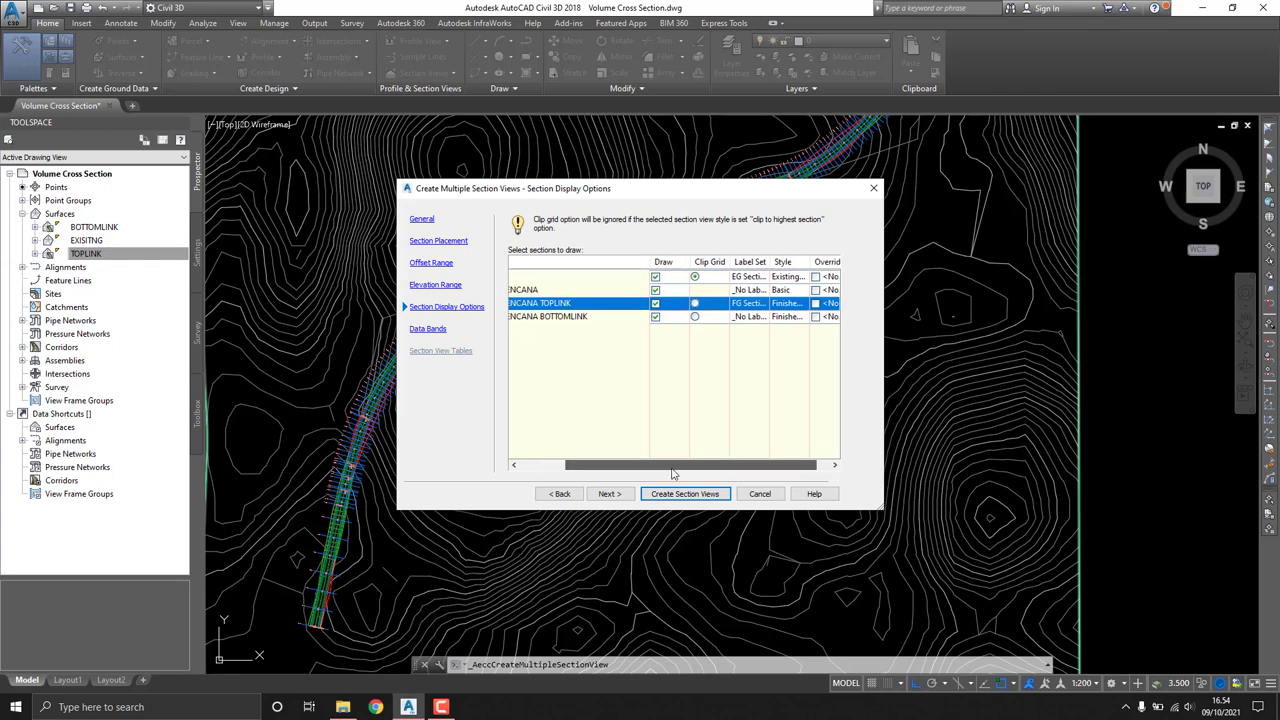
Step: Keep New Section View Band Set and set the first band's Surface1 and Surface2 to EXISITNG
left_click(428, 330)
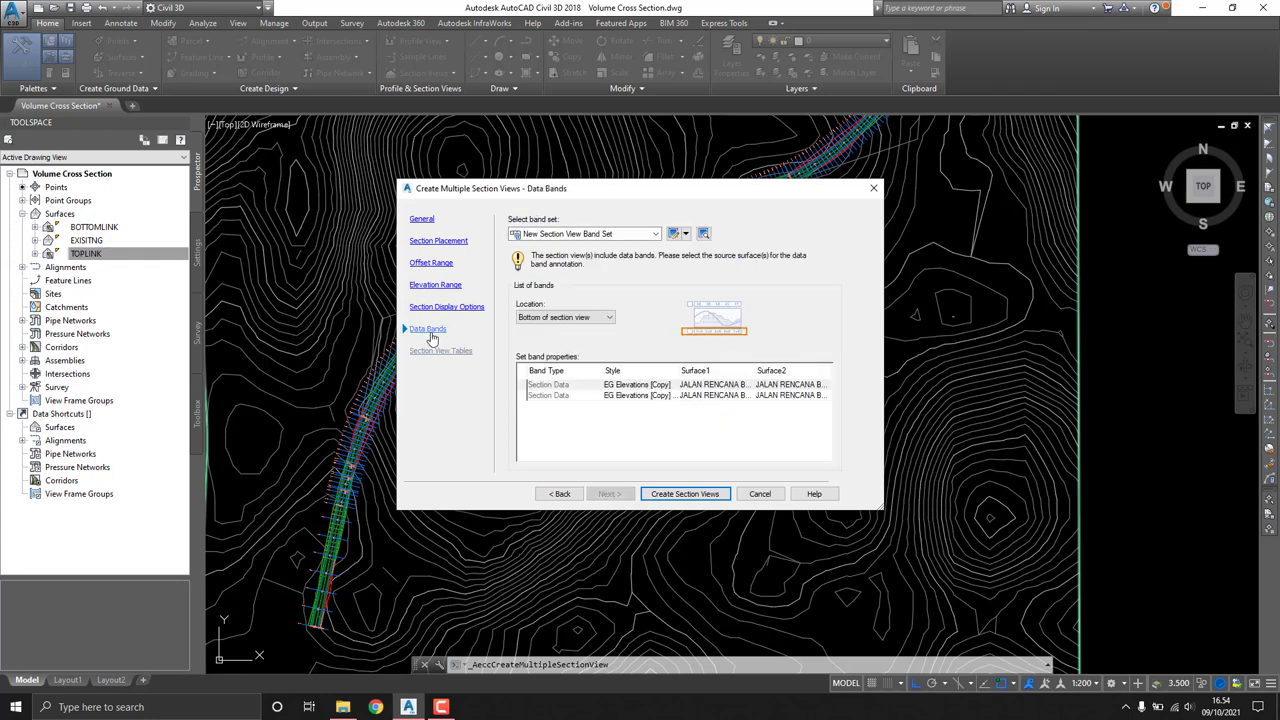
left_click(632, 236)
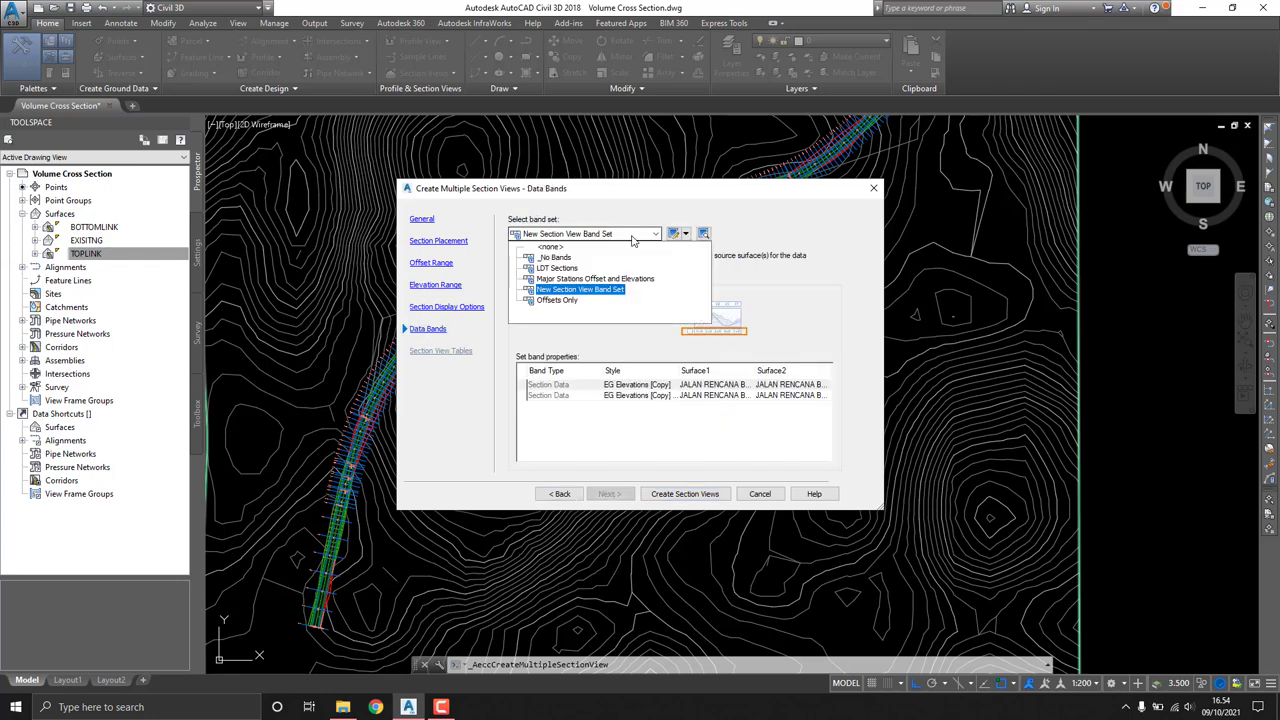
left_click(632, 240)
left_click(718, 388)
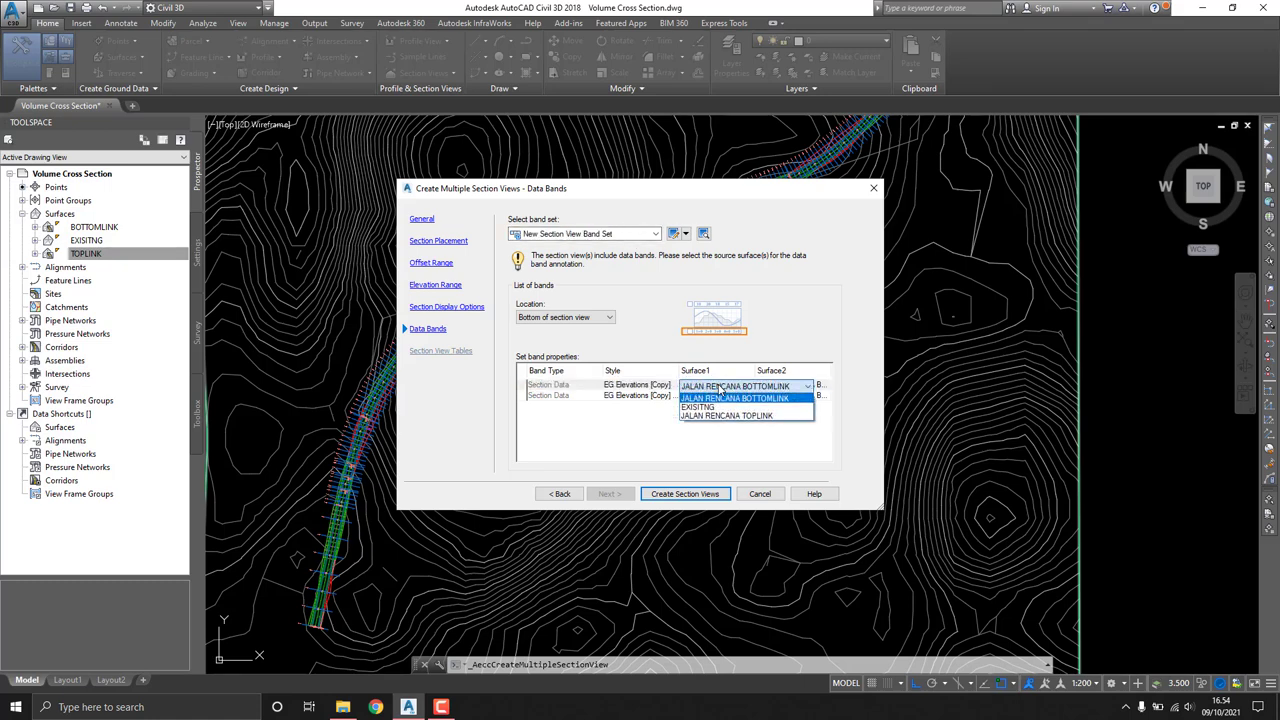
left_click(763, 400)
left_click(776, 387)
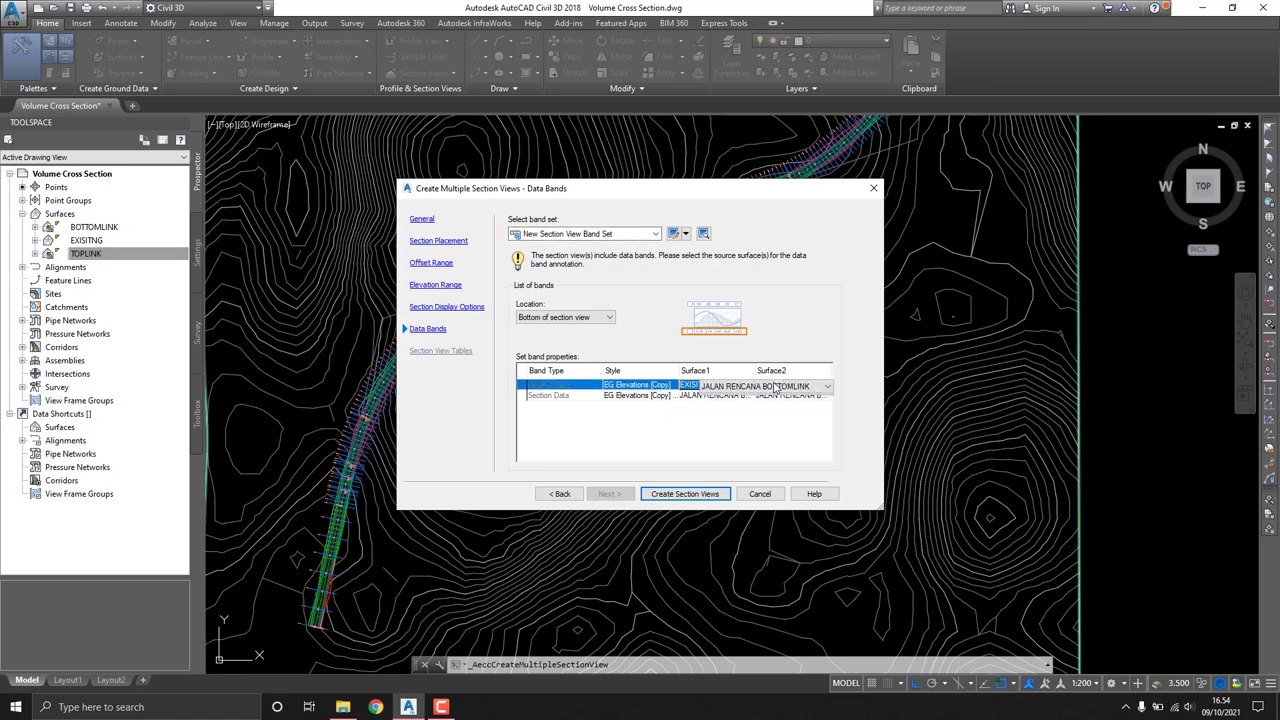
left_click(776, 387)
left_click(722, 406)
Step: Set the second band's Surface1 and Surface2 to EXISITNG
left_click(712, 397)
left_click(712, 397)
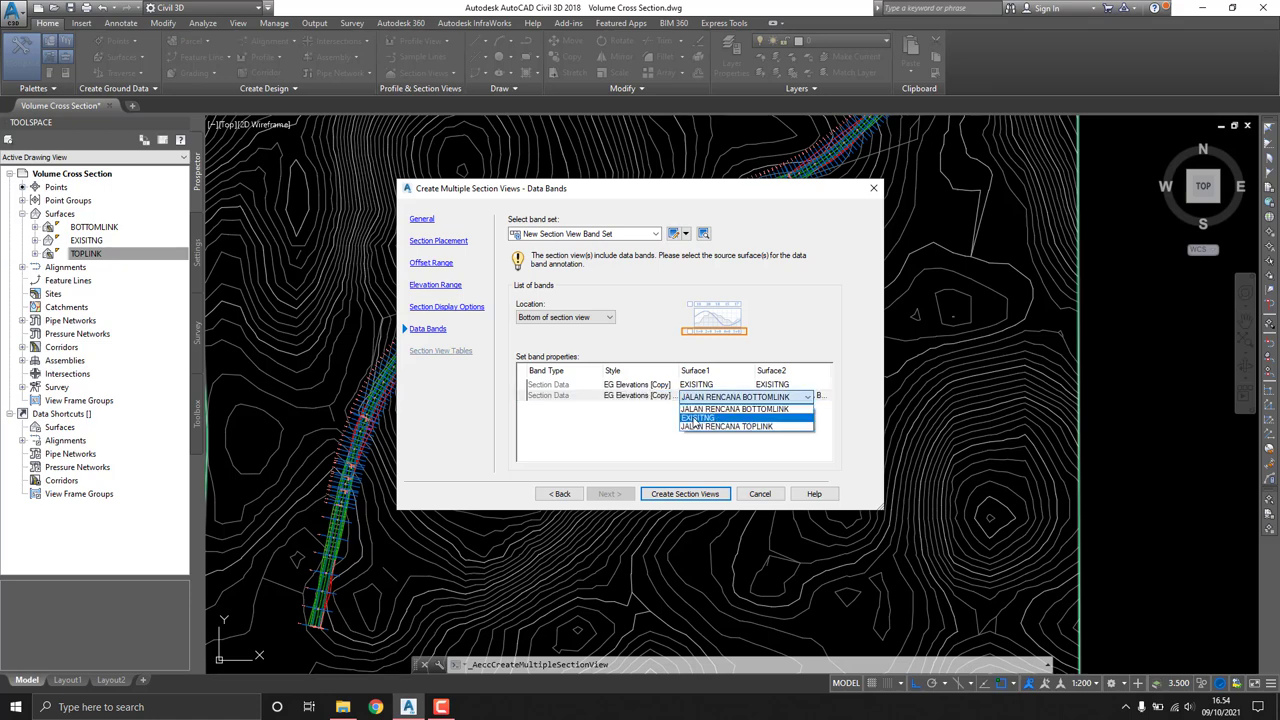
left_click(720, 417)
left_click(776, 397)
left_click(776, 397)
left_click(721, 419)
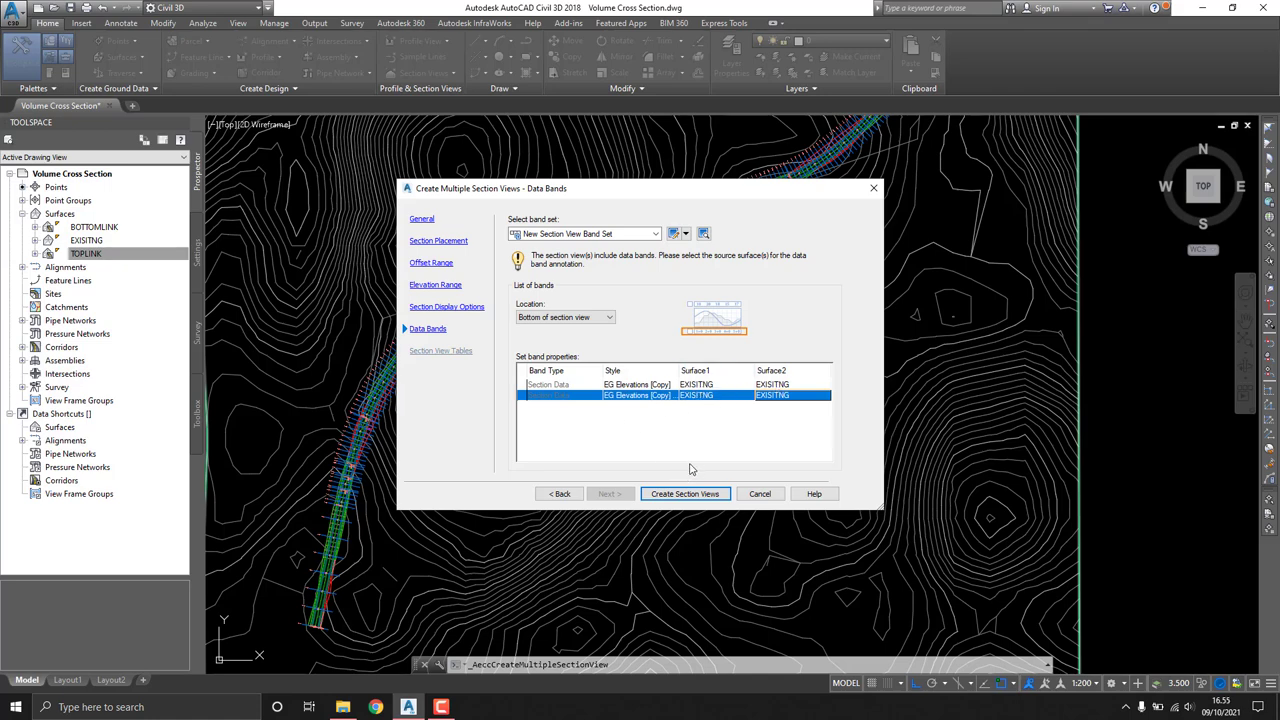
Step: Create the section views, placing their origin to the right of the earlier sections
left_click(685, 494)
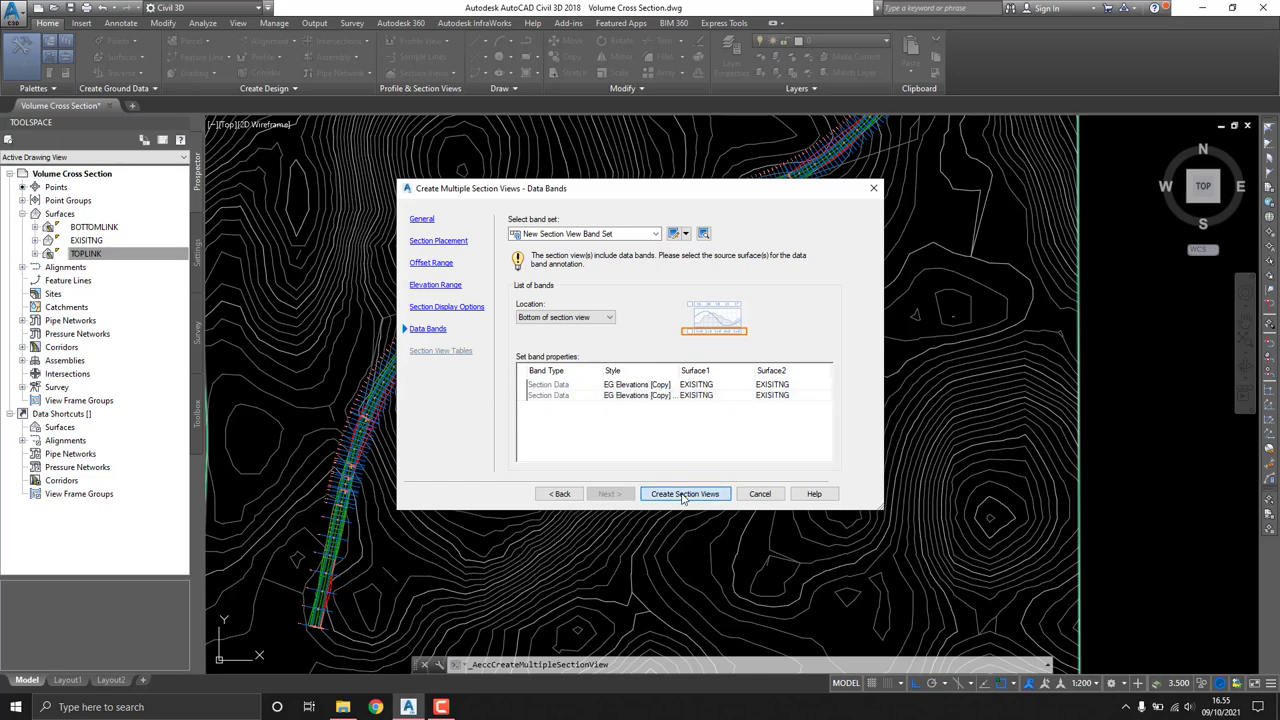
scroll(757, 371, "down", 5)
middle_click_drag(985, 370, 680, 363)
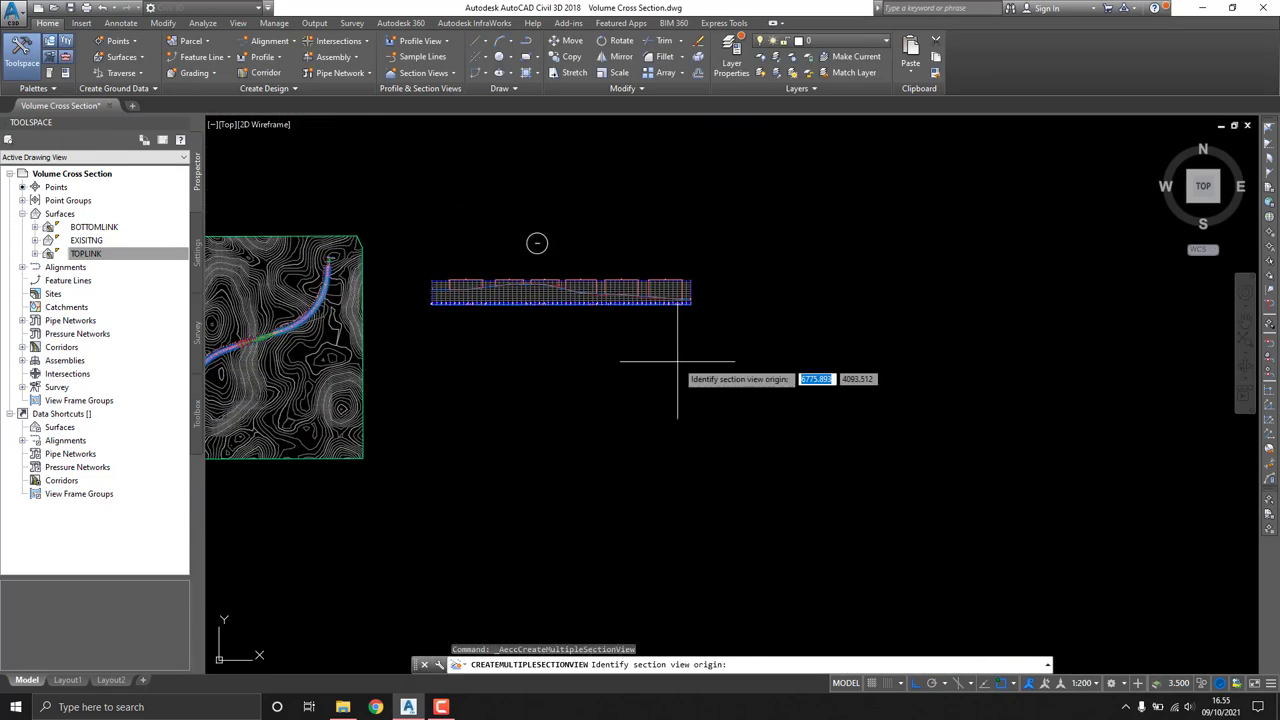
left_click(771, 258)
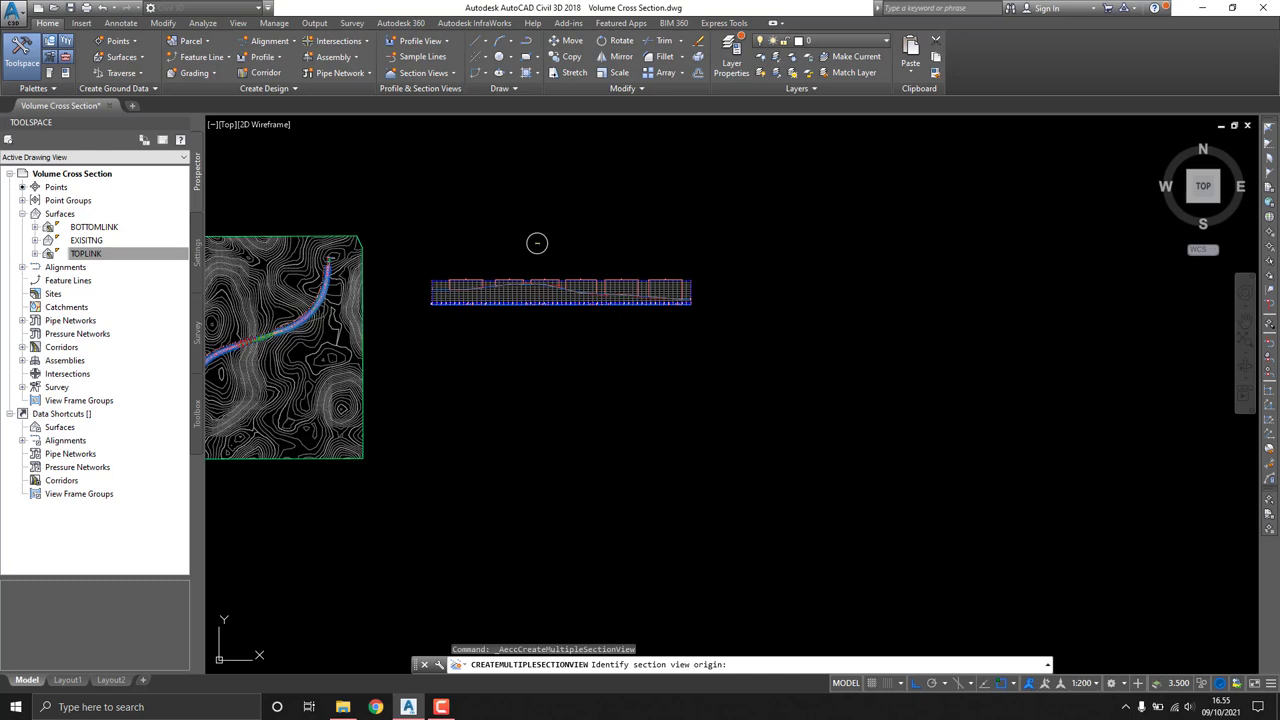
left_click(766, 263)
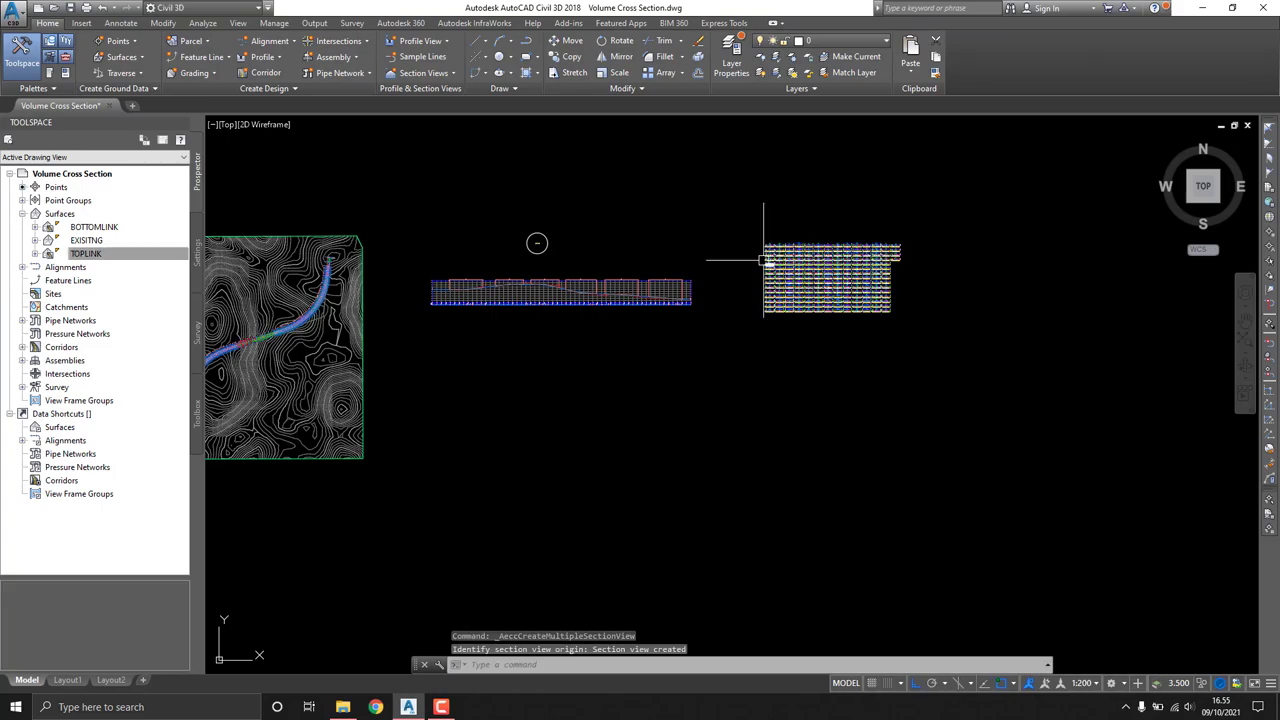
scroll(766, 250, "up", 5)
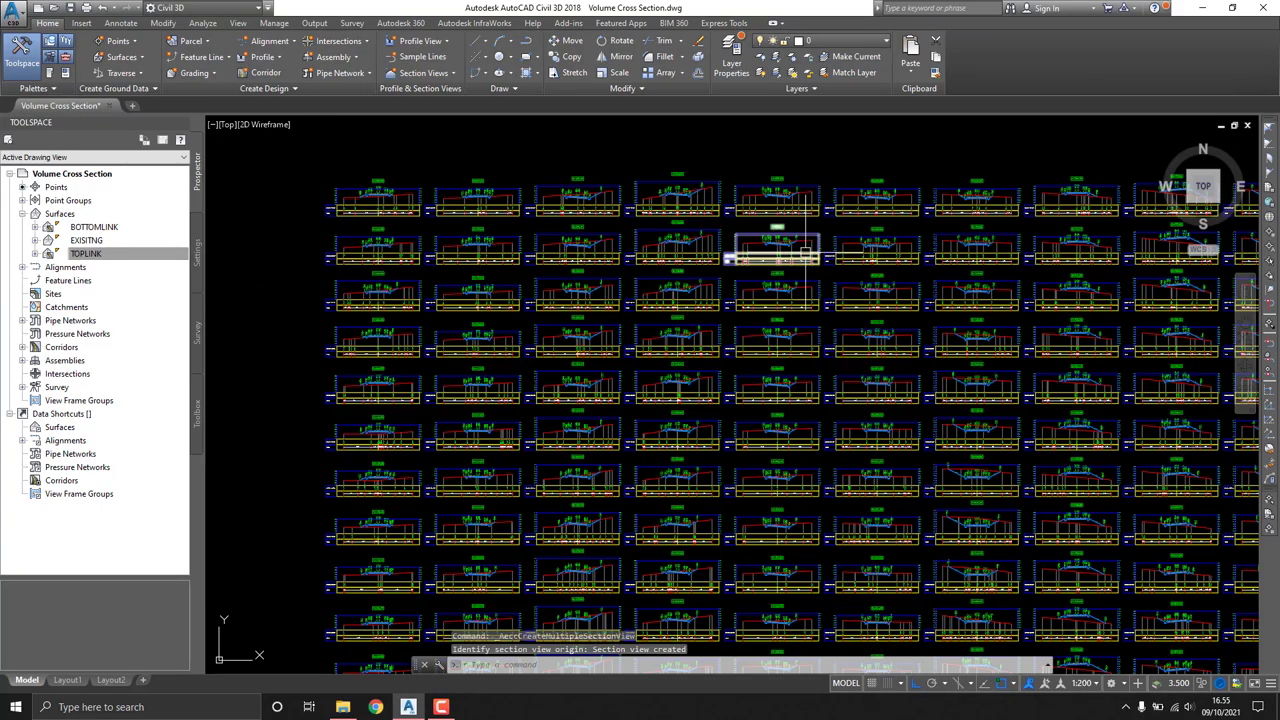
scroll(793, 210, "up", 2)
scroll(793, 210, "up", 4)
scroll(793, 210, "down", 2)
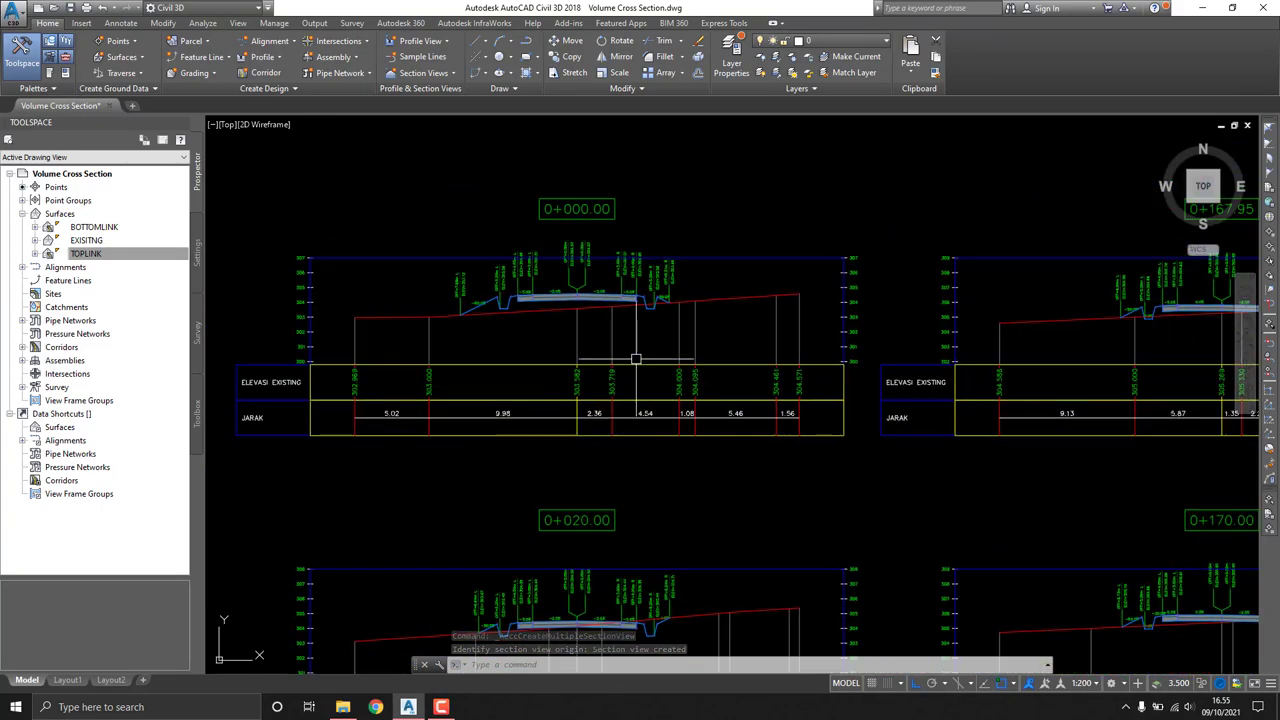
scroll(643, 350, "down", 3)
scroll(633, 289, "up", 5)
middle_click_drag(633, 289, 703, 397)
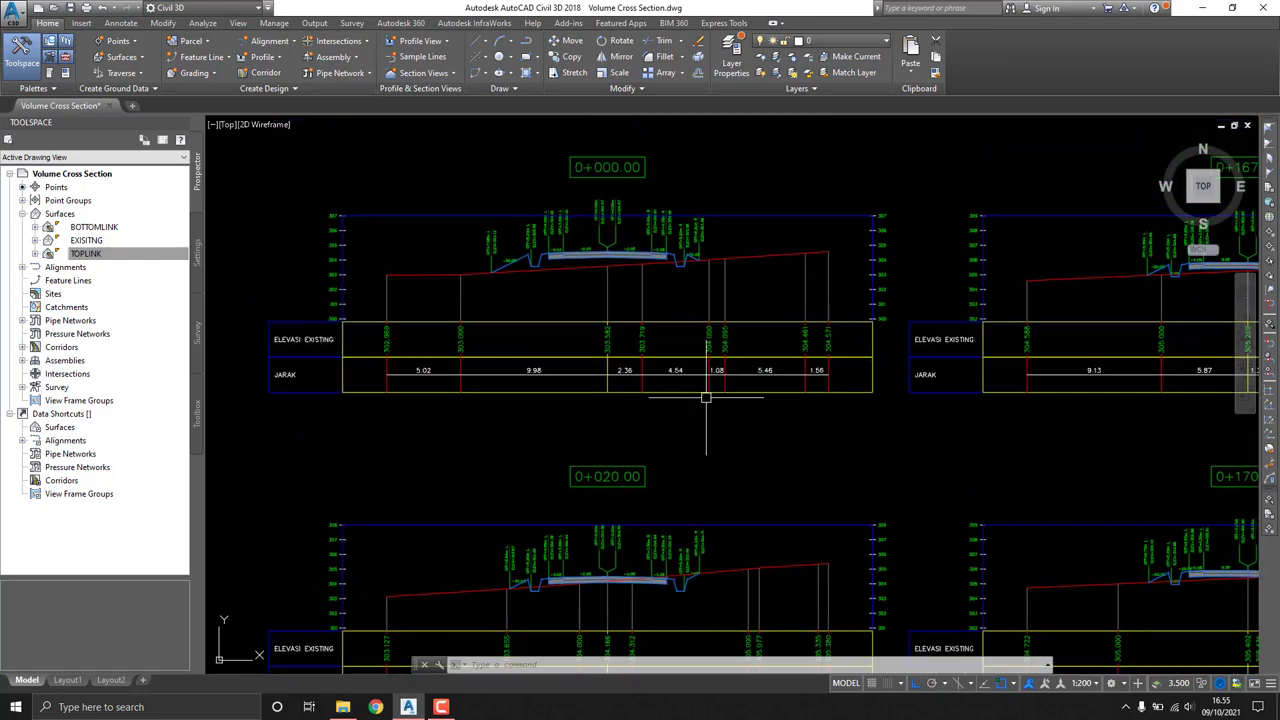
scroll(729, 334, "down", 3)
mouse_move(734, 294)
middle_mouse_down()
mouse_move(762, 328)
mouse_move(728, 324)
middle_mouse_up()
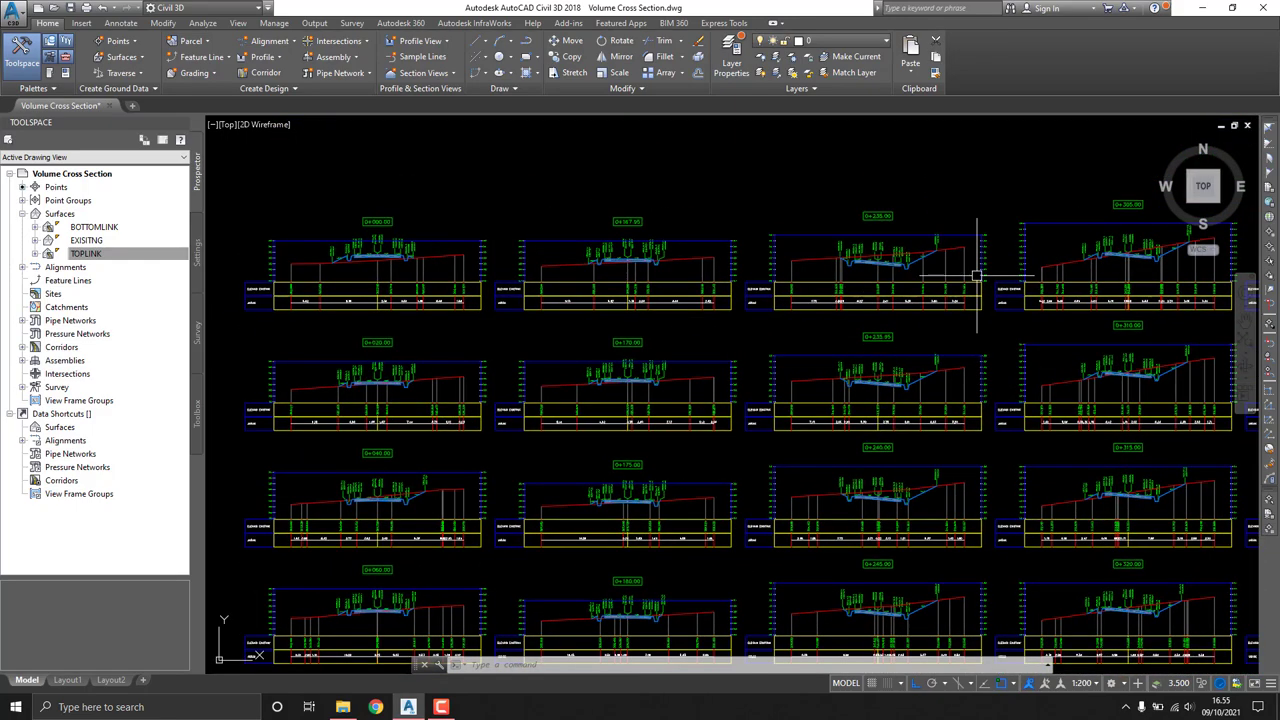
scroll(643, 309, "up", 3)
scroll(644, 312, "up", 2)
middle_click_drag(645, 312, 378, 266)
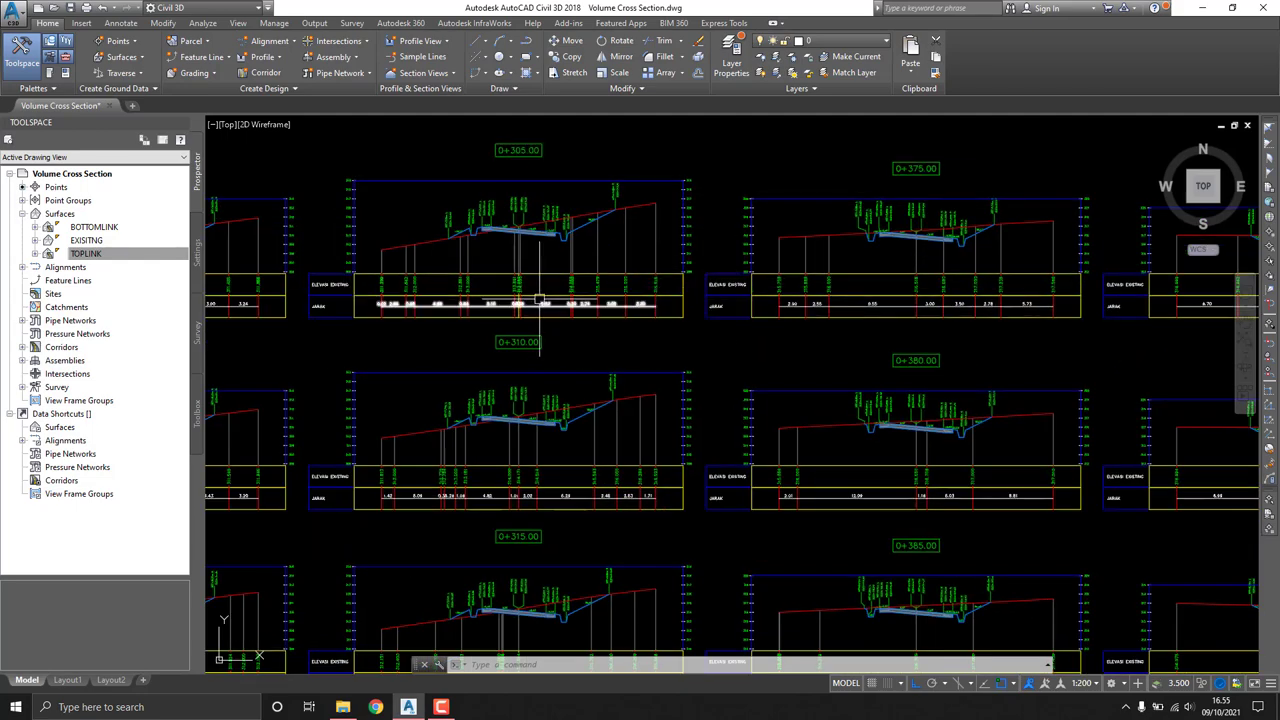
middle_click_drag(526, 282, 698, 290)
scroll(566, 261, "down", 3)
scroll(737, 229, "down", 2)
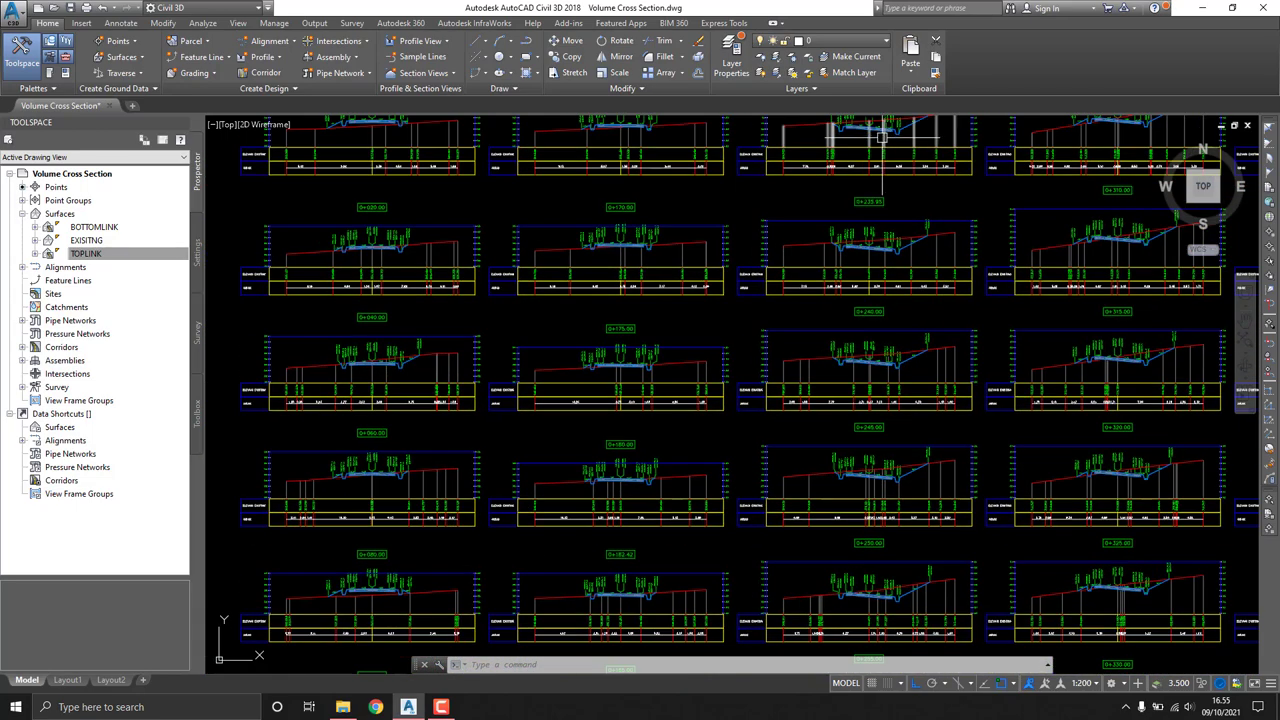
scroll(680, 301, "up", 2)
scroll(680, 301, "up", 4)
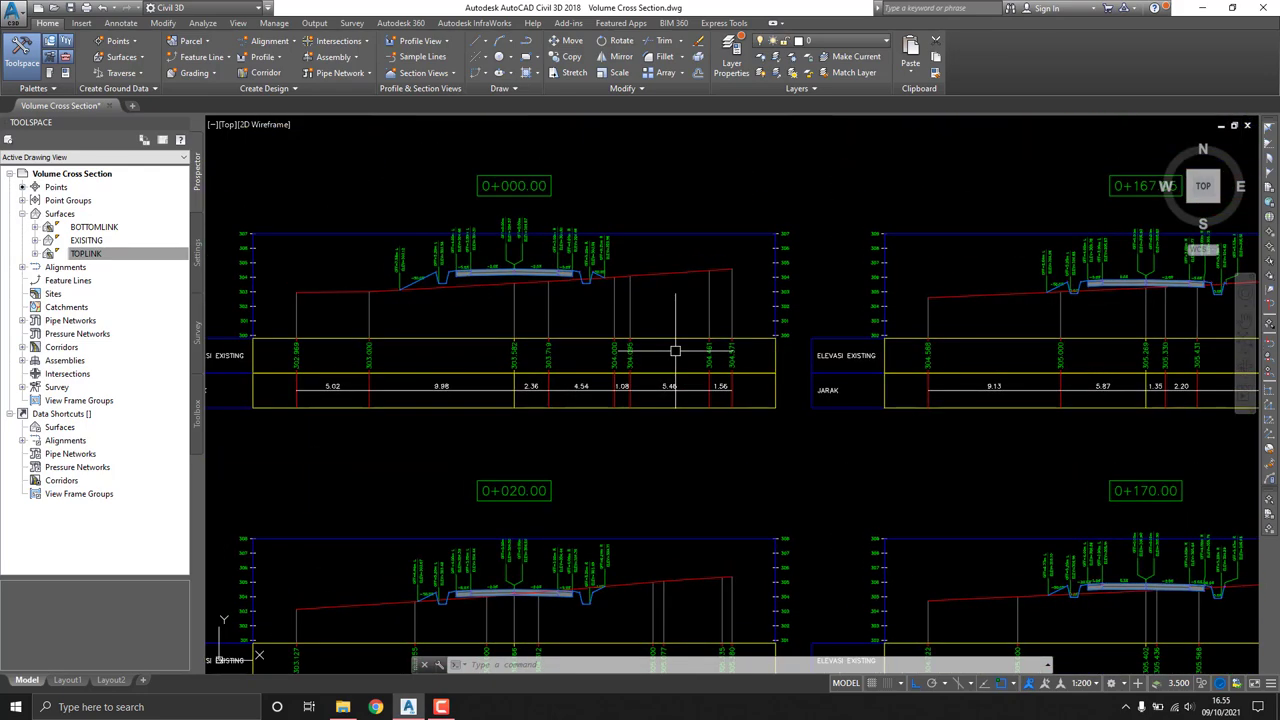
middle_click_drag(594, 317, 773, 290)
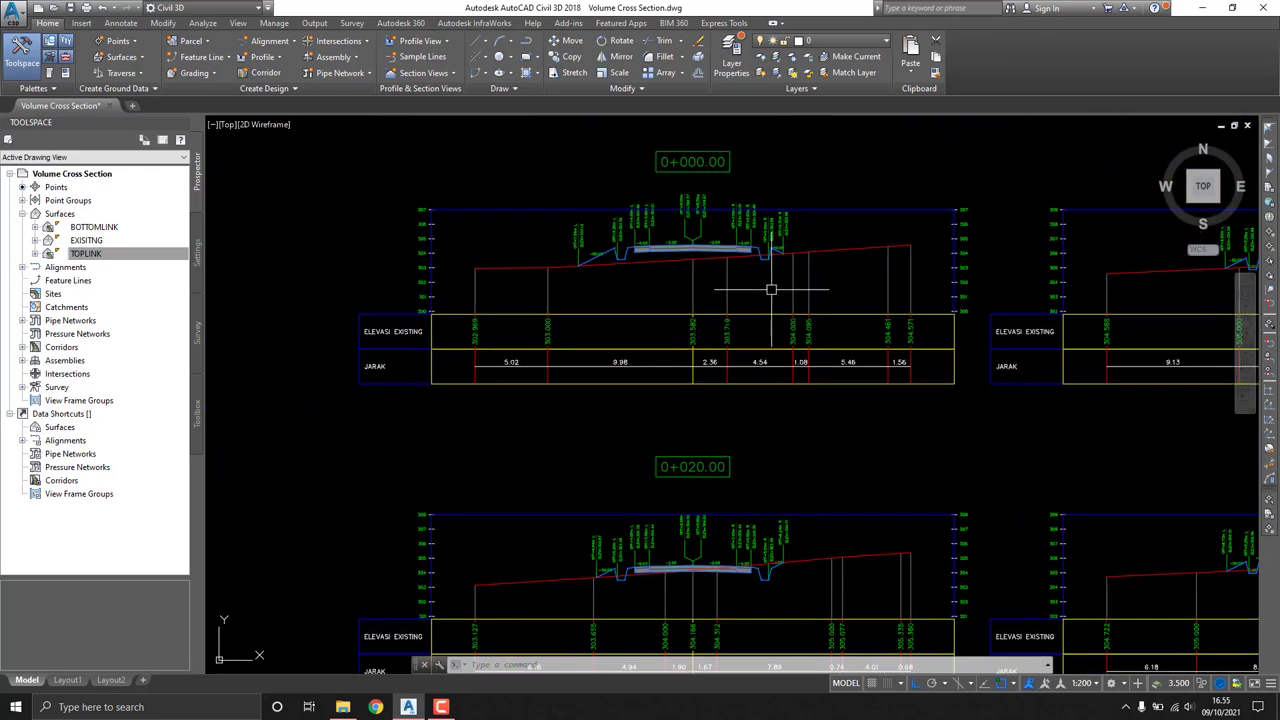
scroll(705, 265, "up", 4)
scroll(614, 291, "down", 2)
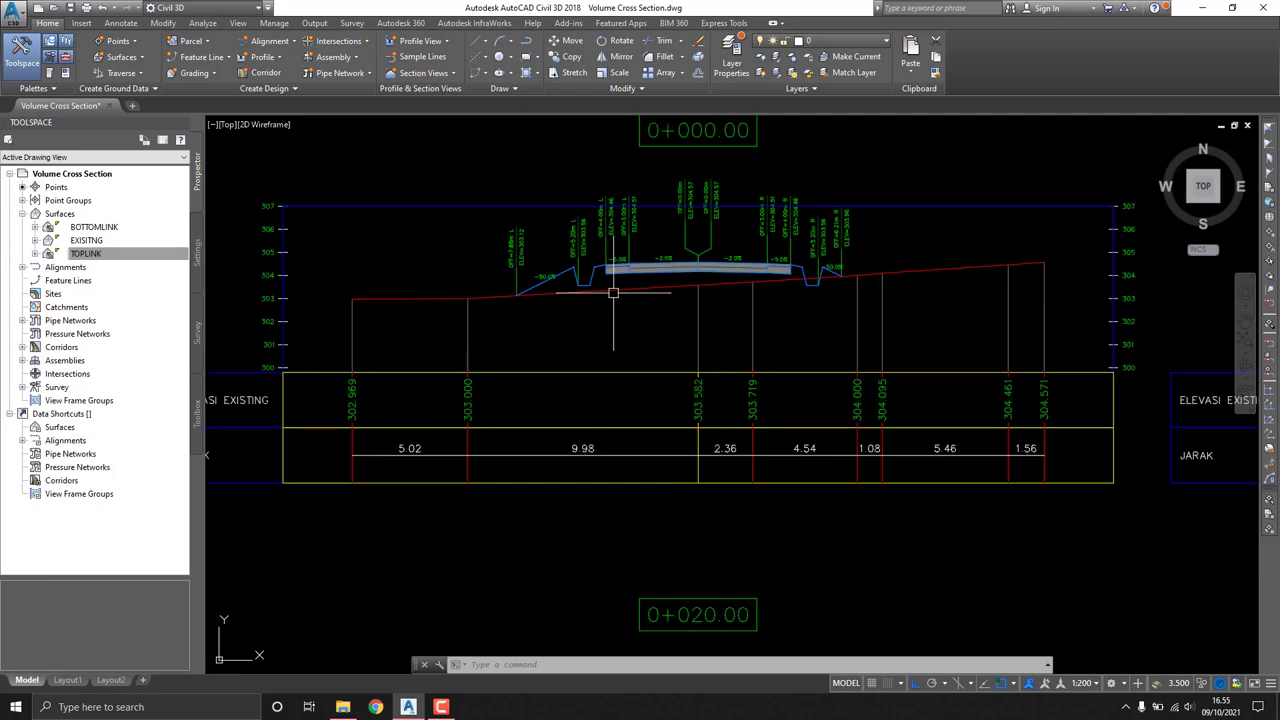
middle_click_drag(908, 317, 623, 291)
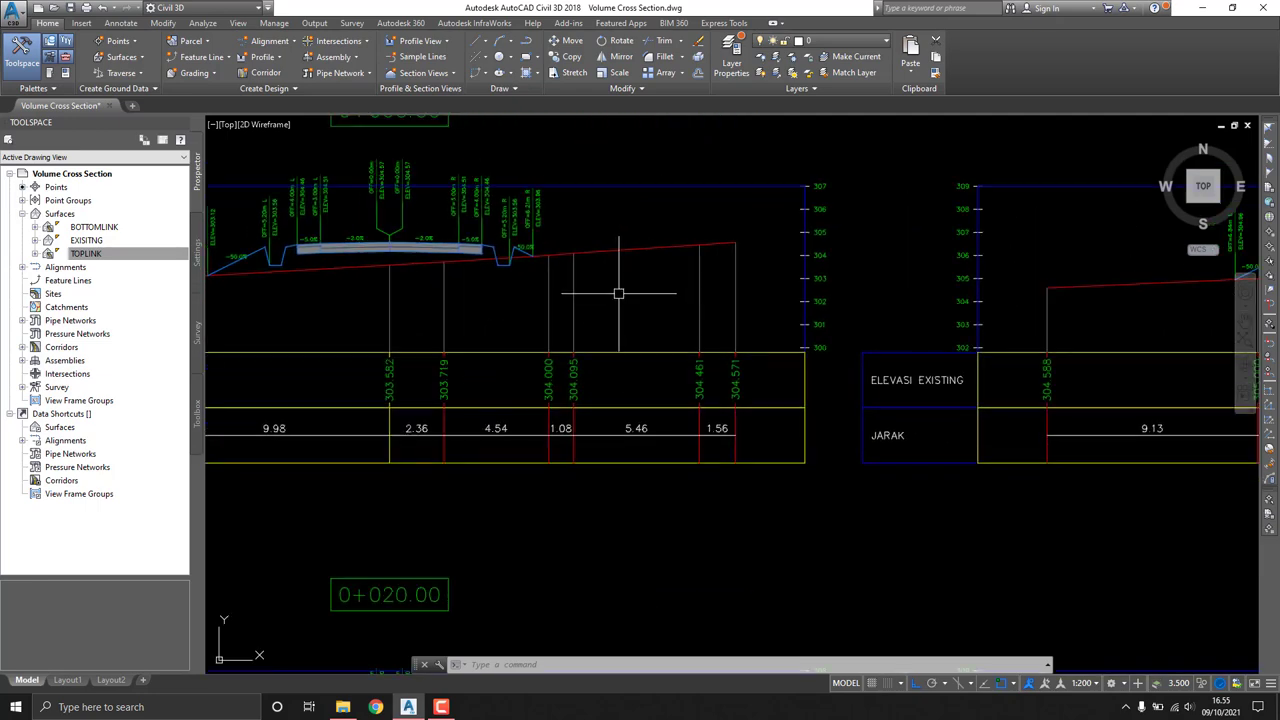
scroll(543, 271, "down", 3)
scroll(673, 285, "up", 1)
middle_click_drag(800, 271, 760, 243)
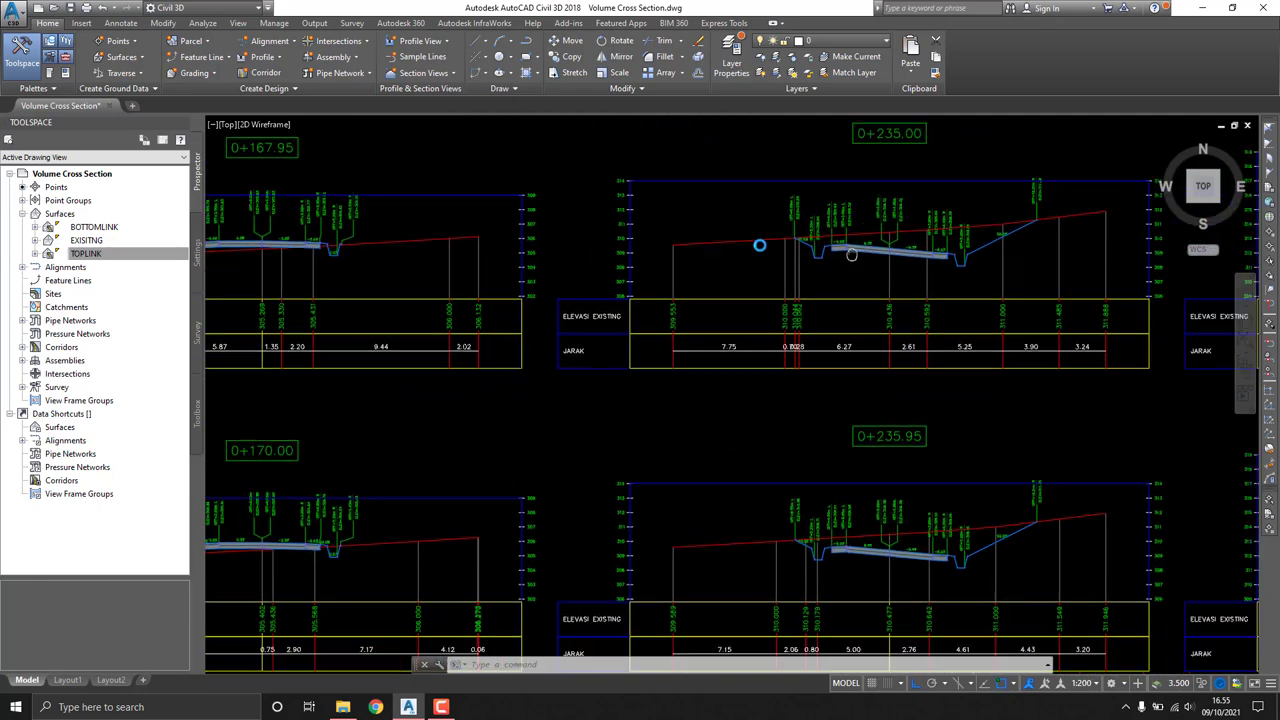
scroll(760, 243, "up", 2)
scroll(651, 251, "down", 2)
scroll(551, 206, "down", 2)
scroll(600, 220, "up", 4)
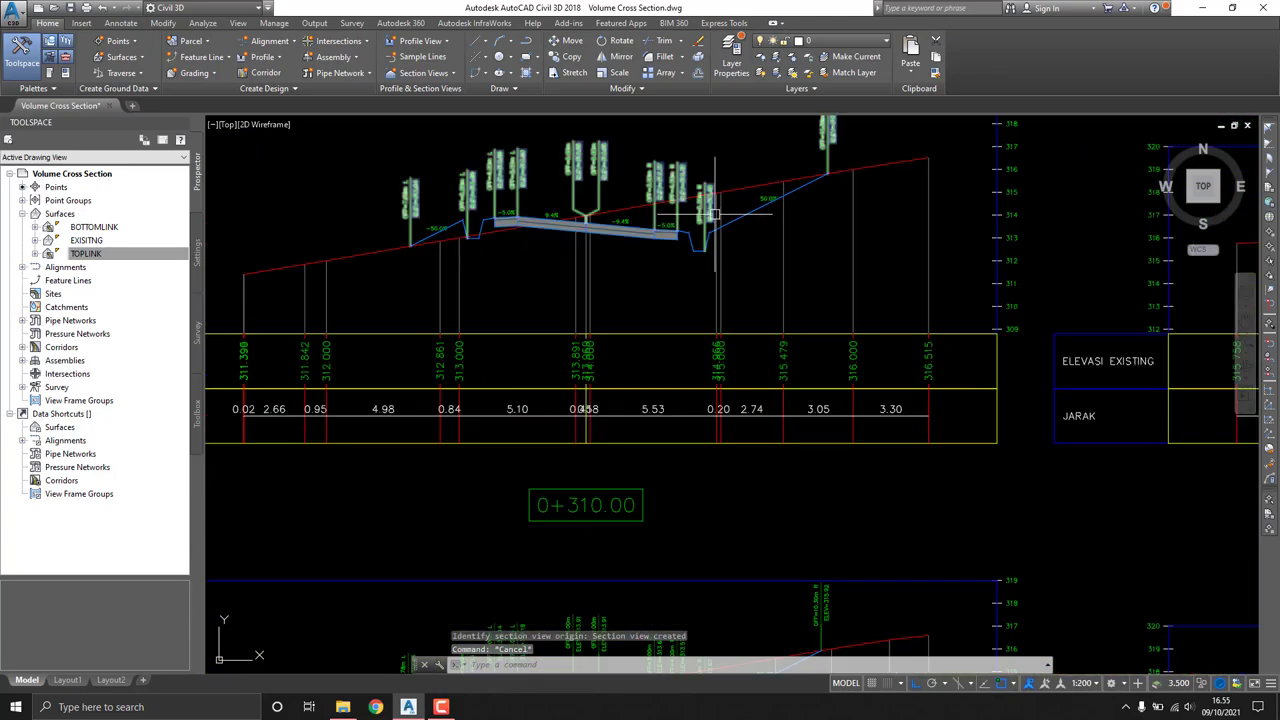
scroll(820, 266, "down", 6)
scroll(645, 157, "up", 1)
scroll(700, 200, "up", 1)
scroll(860, 285, "up", 5)
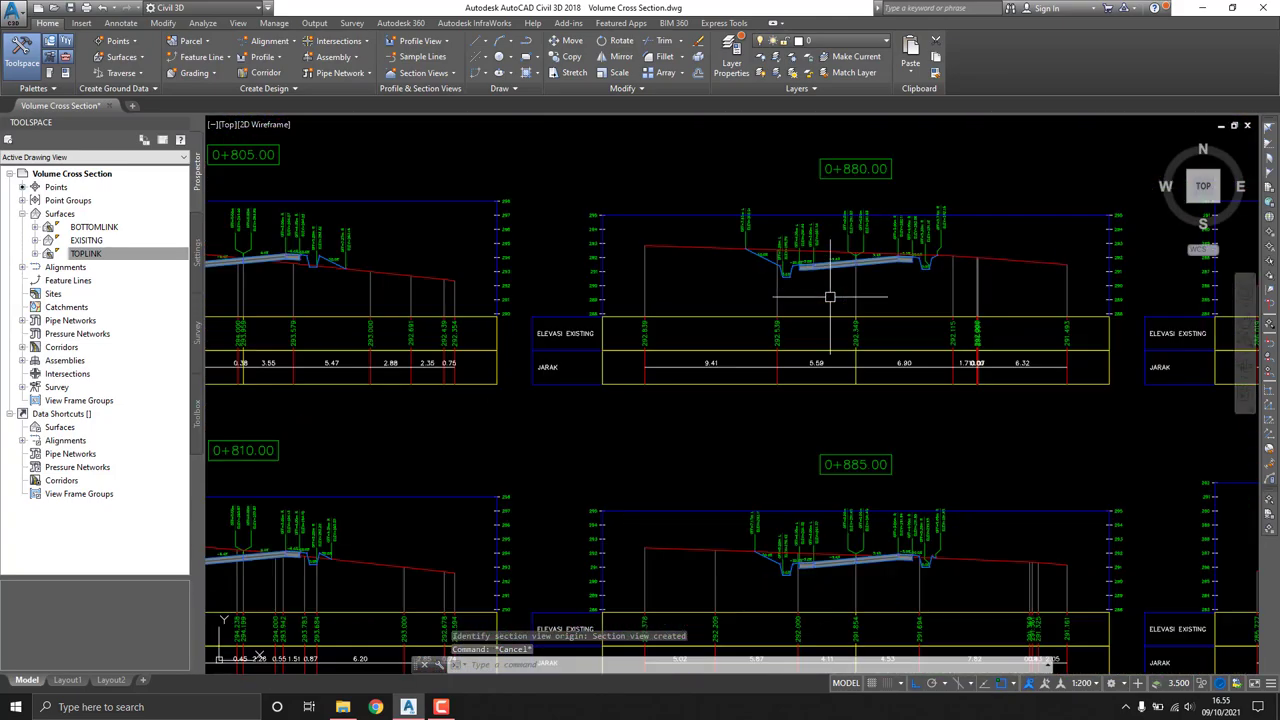
scroll(860, 300, "down", 1)
scroll(849, 322, "up", 2)
scroll(849, 322, "down", 5)
scroll(800, 323, "up", 1)
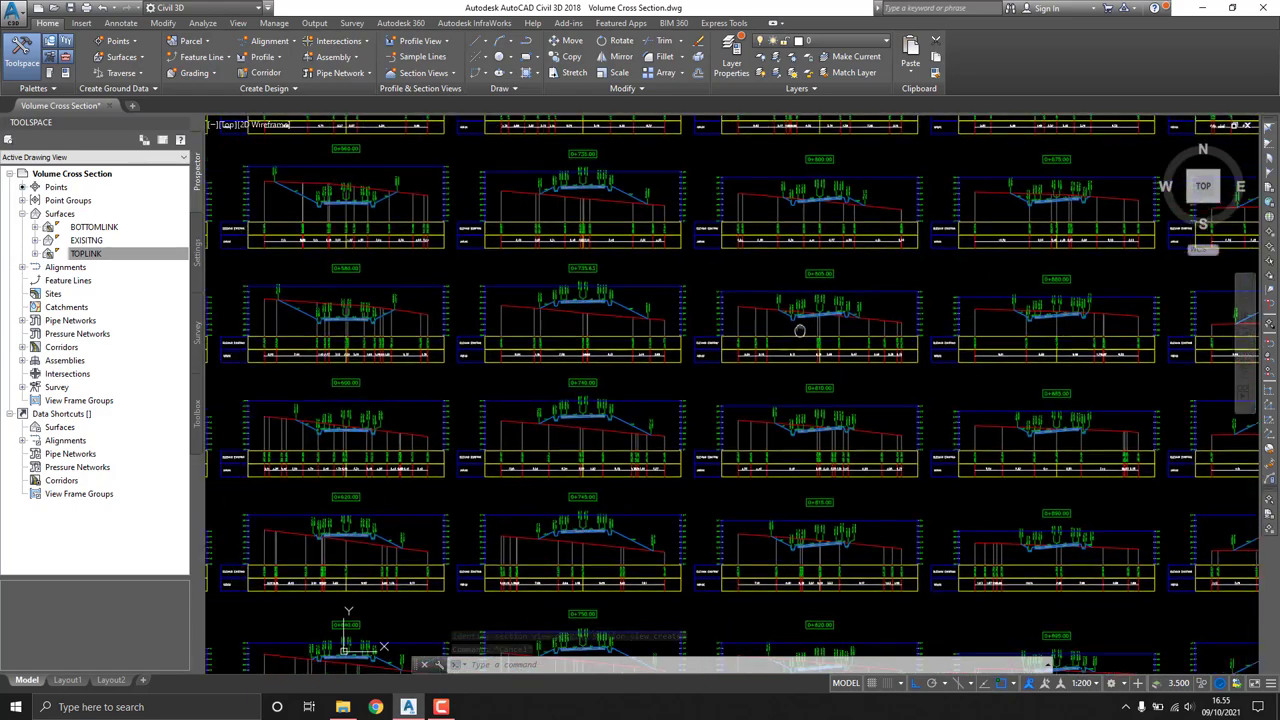
scroll(771, 323, "up", 3)
mouse_move(797, 324)
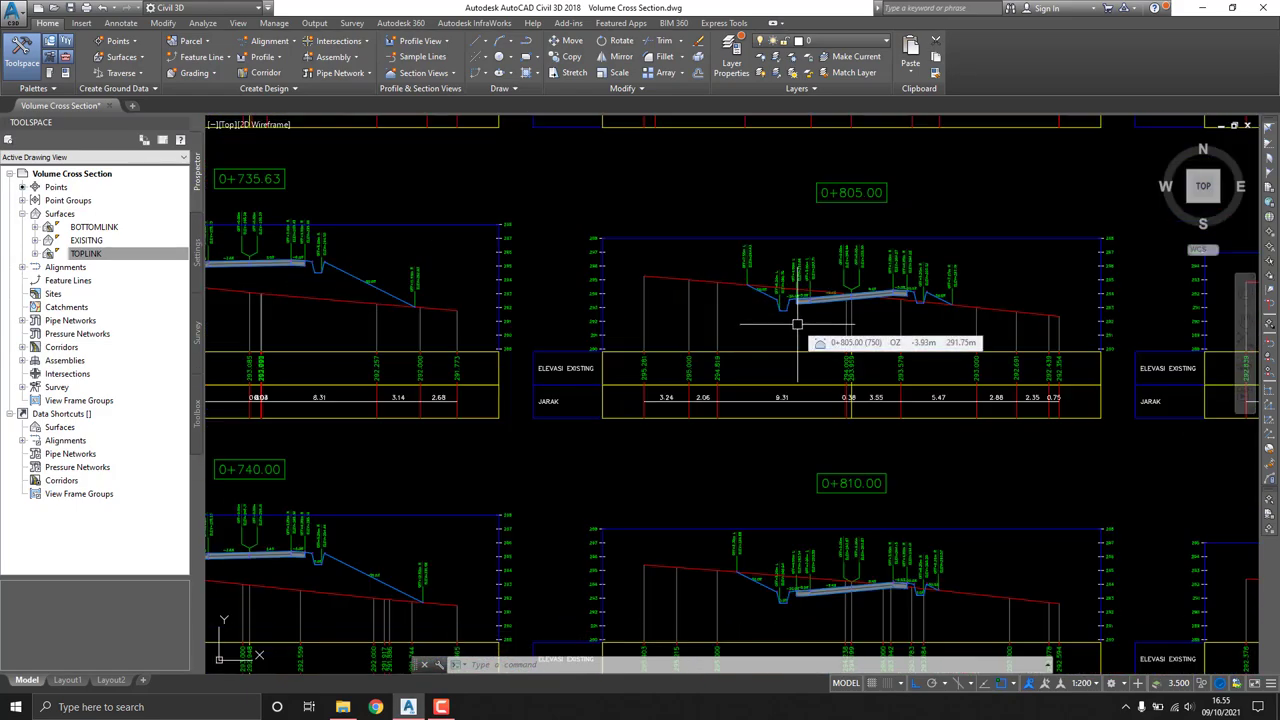
scroll(780, 320, "down", 8)
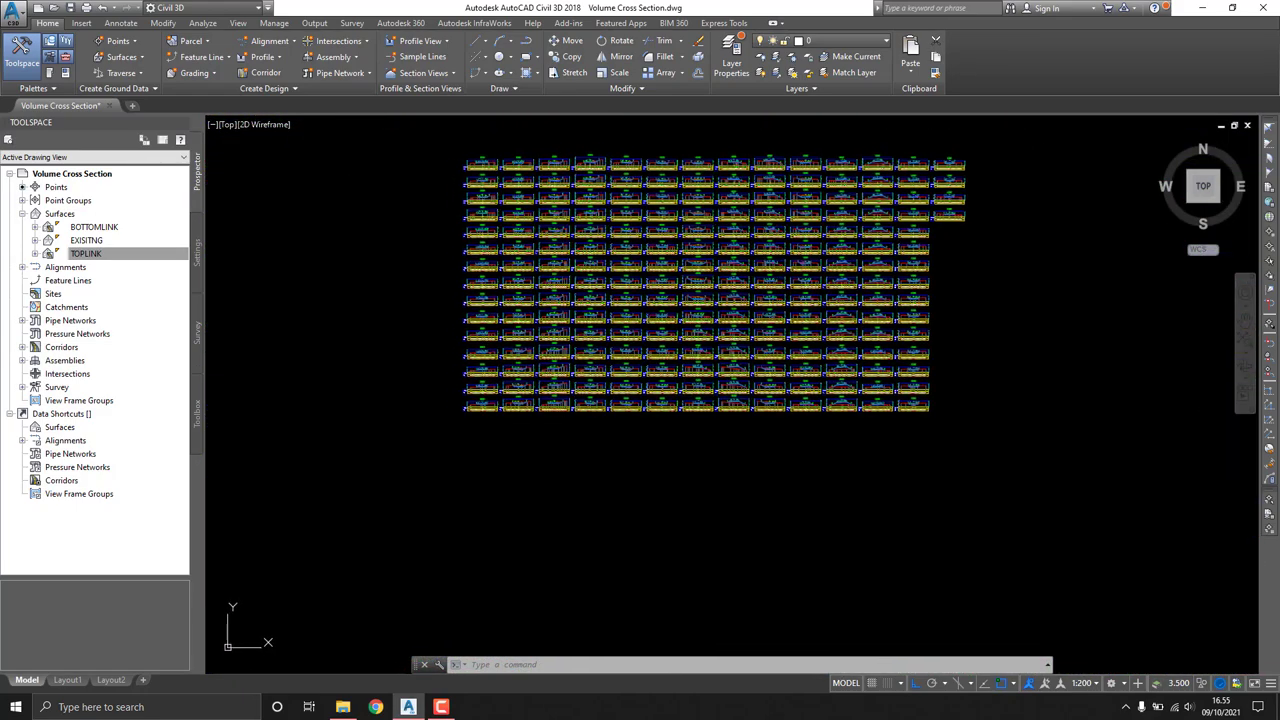
scroll(563, 216, "up", 2)
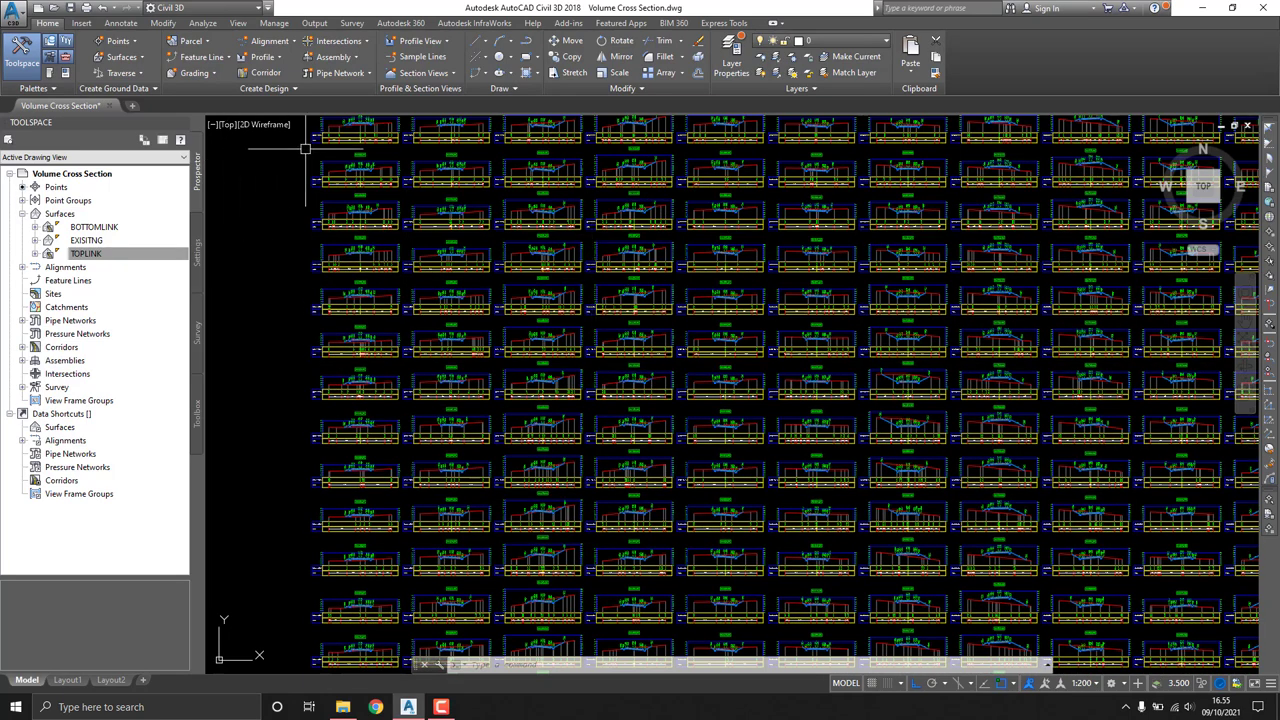
Step: Run Compute Materials from the Analyze tab for JALAN RENCANA and SL Collection - 4
left_click(209, 26)
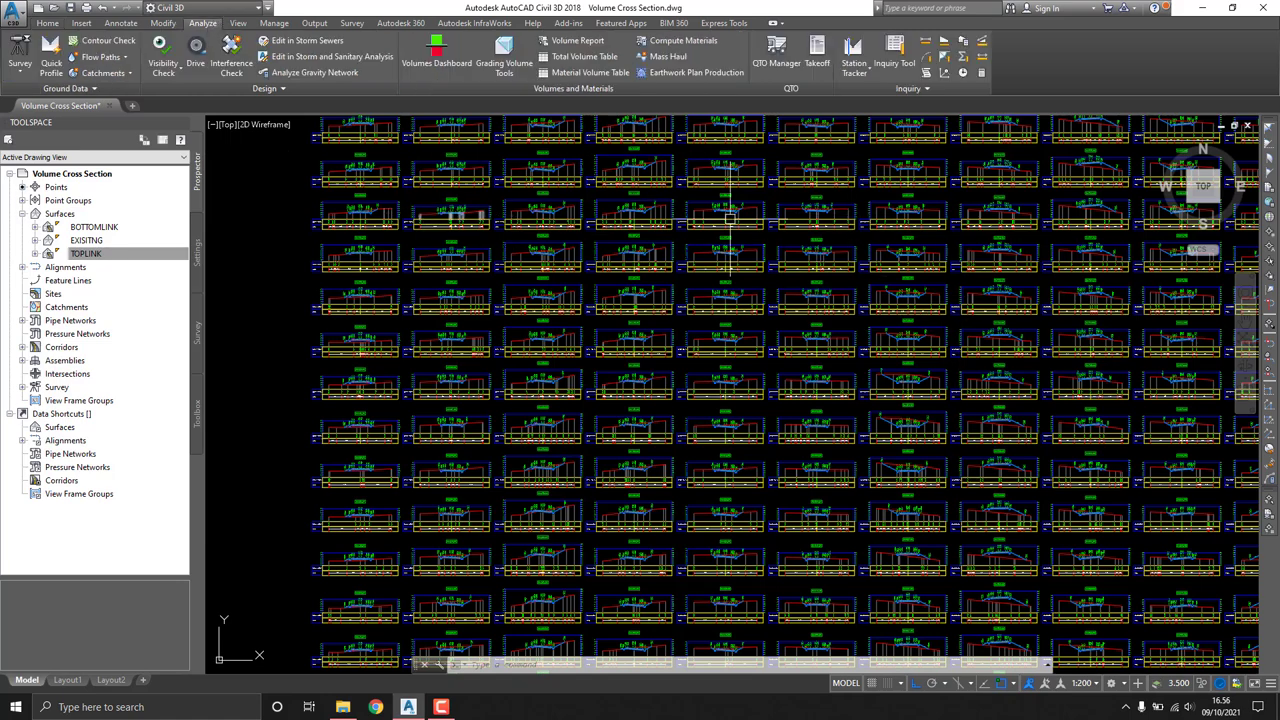
left_click(683, 41)
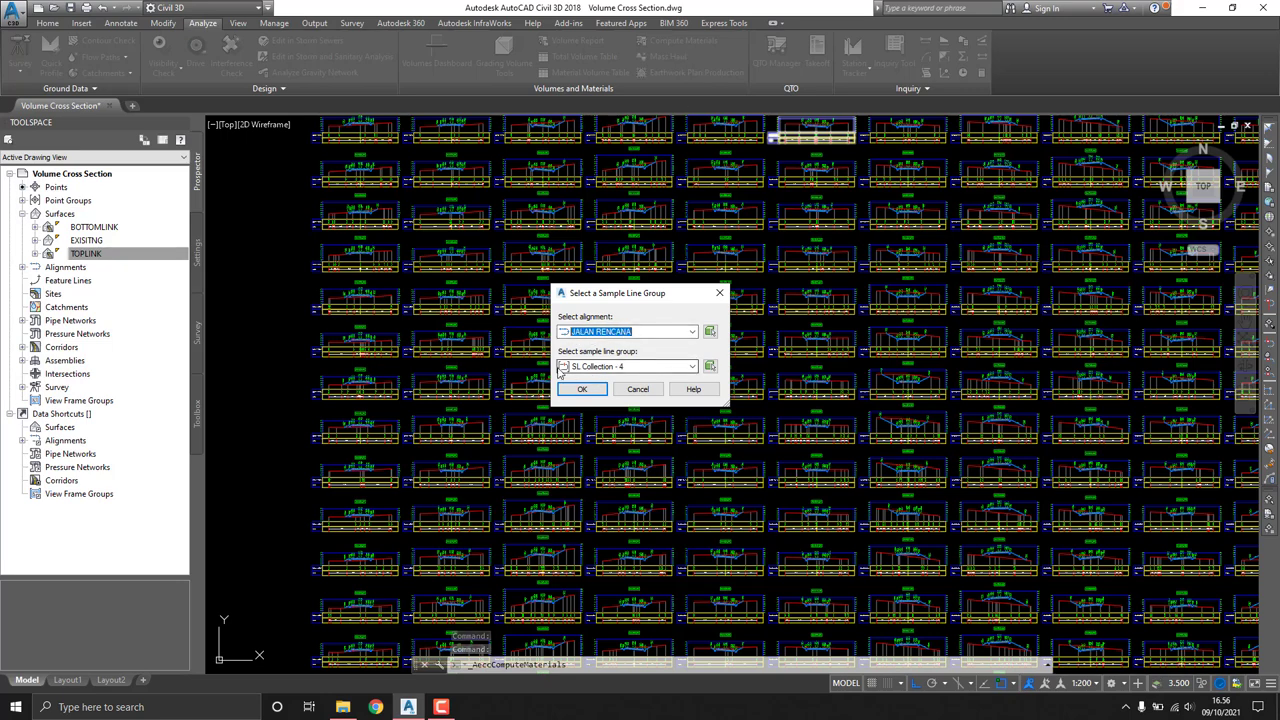
left_click(586, 389)
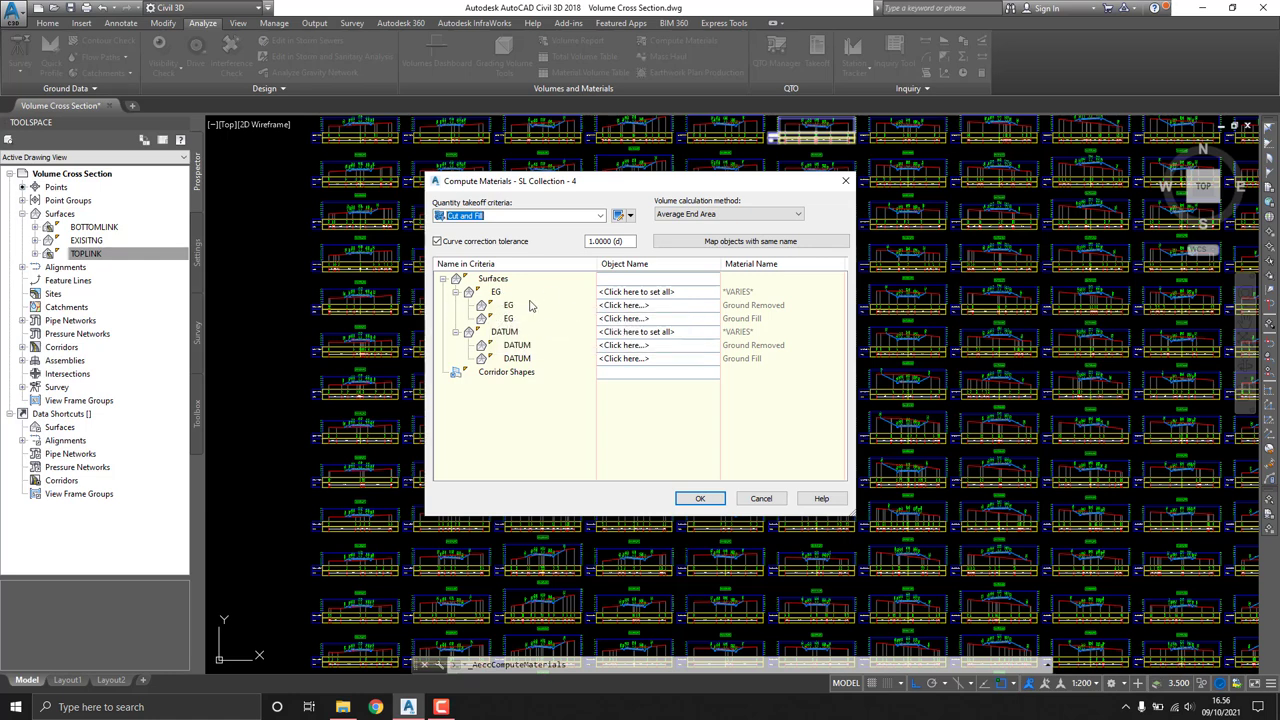
Step: Map EG to the EXISITNG surface and DATUM to JALAN RENCANA BOTTOMLINK
left_click(634, 290)
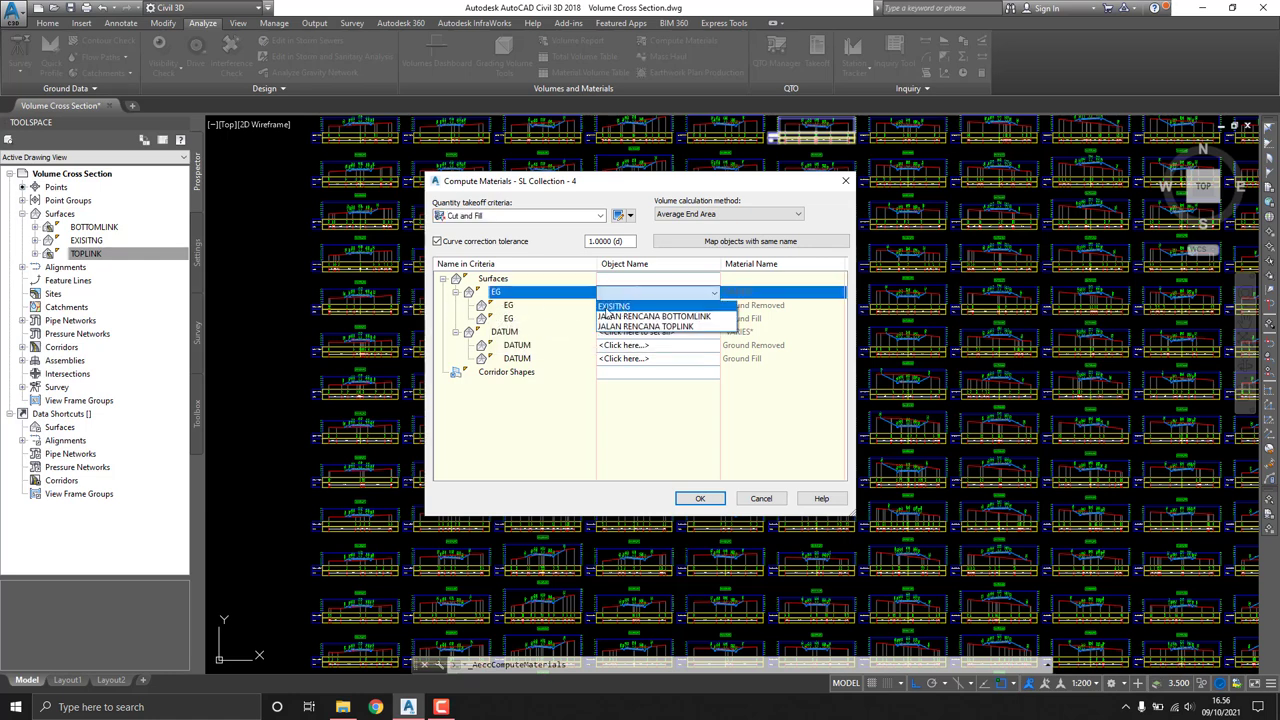
left_click(606, 307)
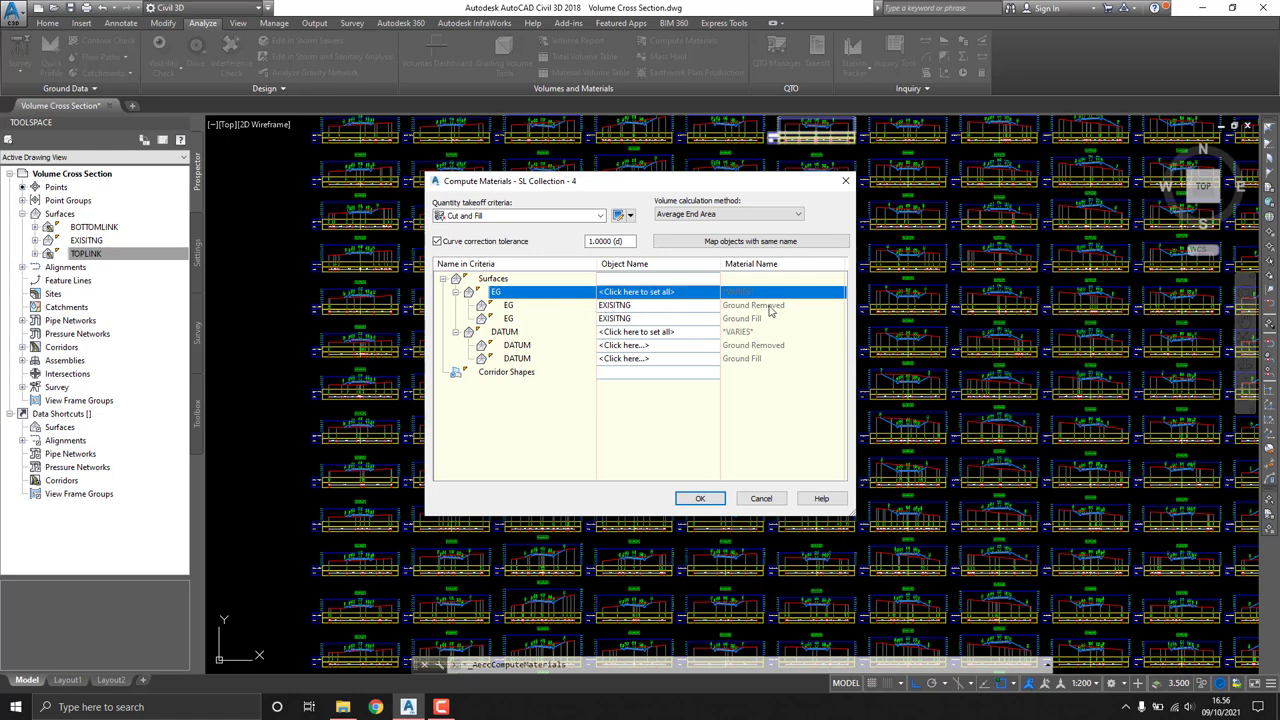
left_click(636, 331)
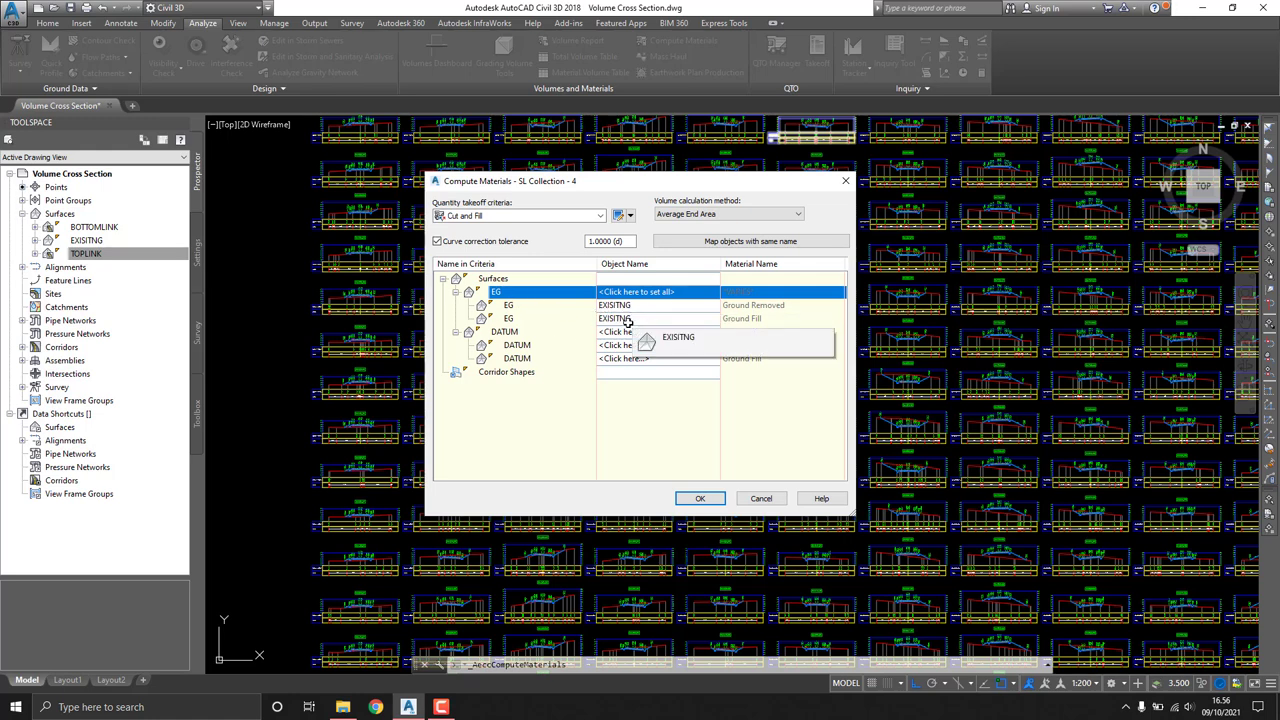
left_click(640, 333)
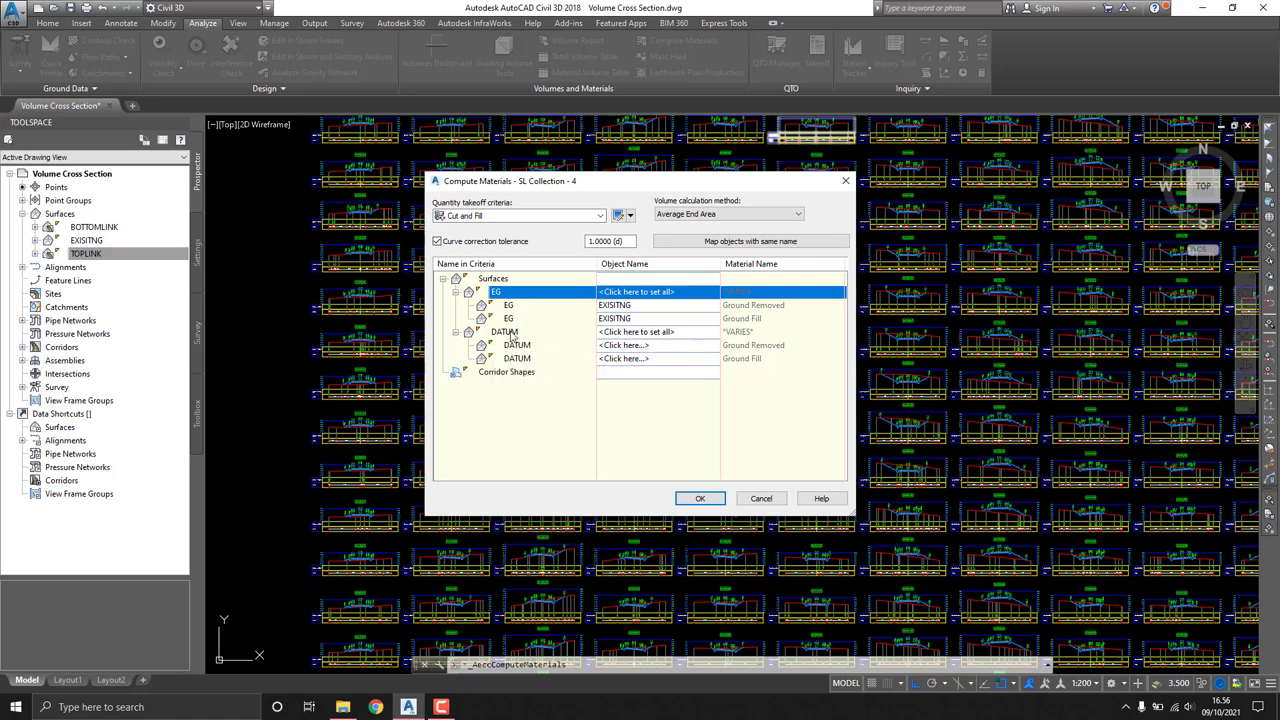
left_click(620, 334)
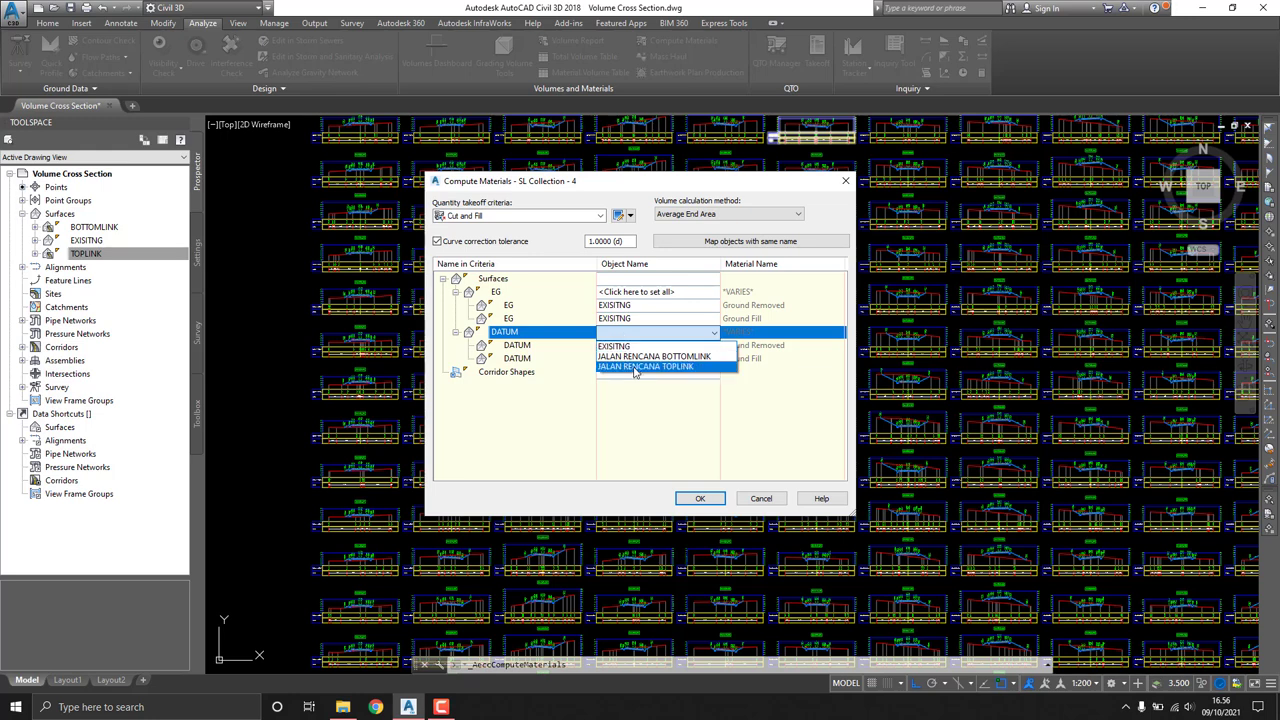
left_click(685, 358)
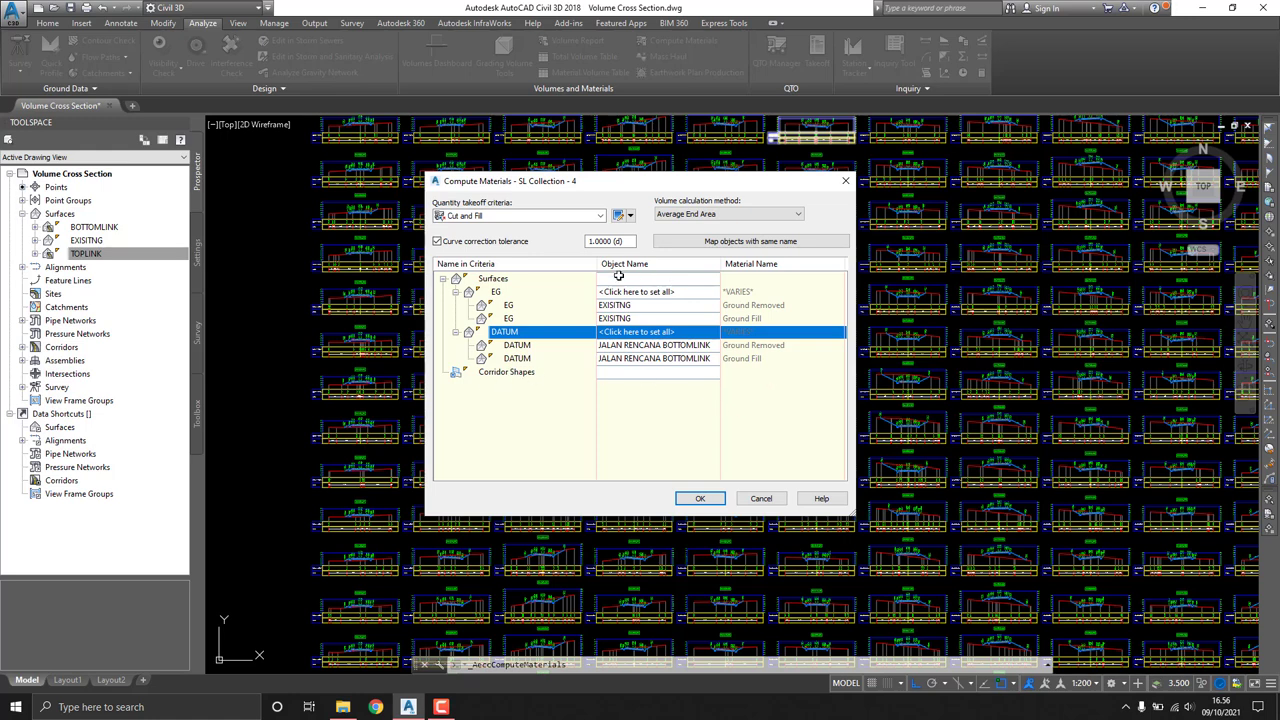
Step: Keep Cut and Fill criteria with the Average End Area method and compute the materials
left_click(598, 215)
left_click(582, 224)
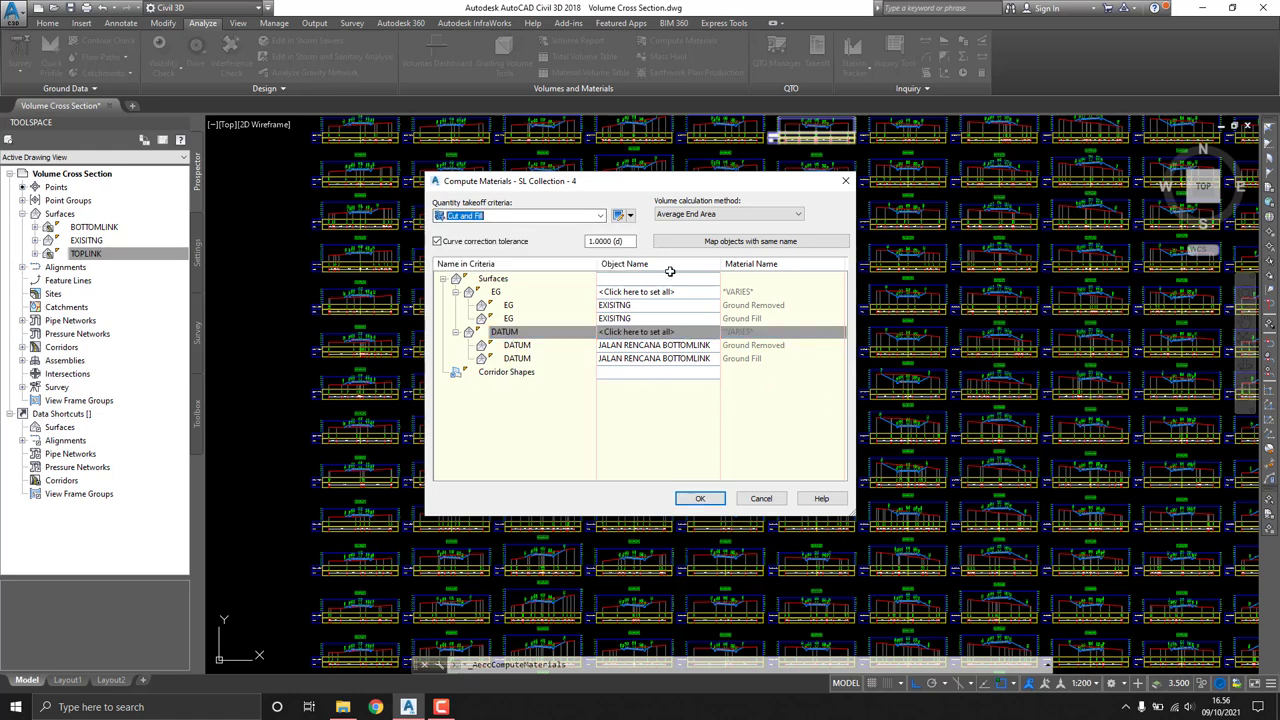
left_click(700, 214)
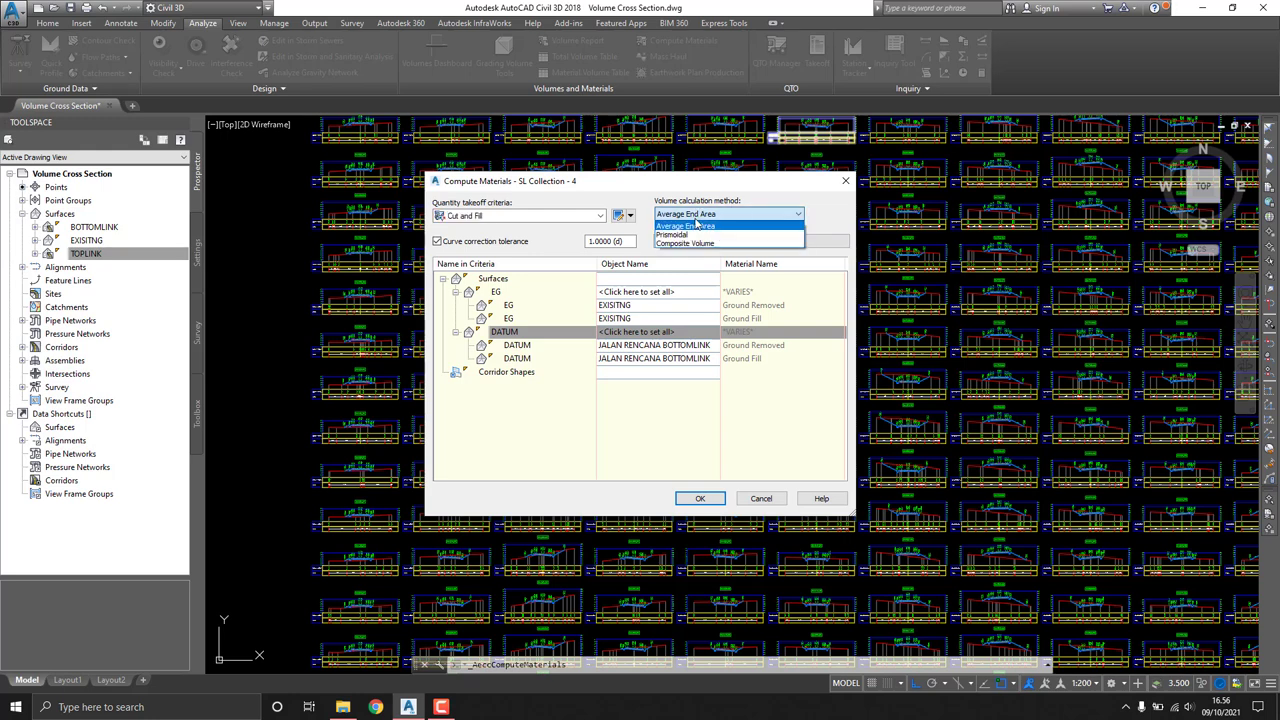
left_click(716, 225)
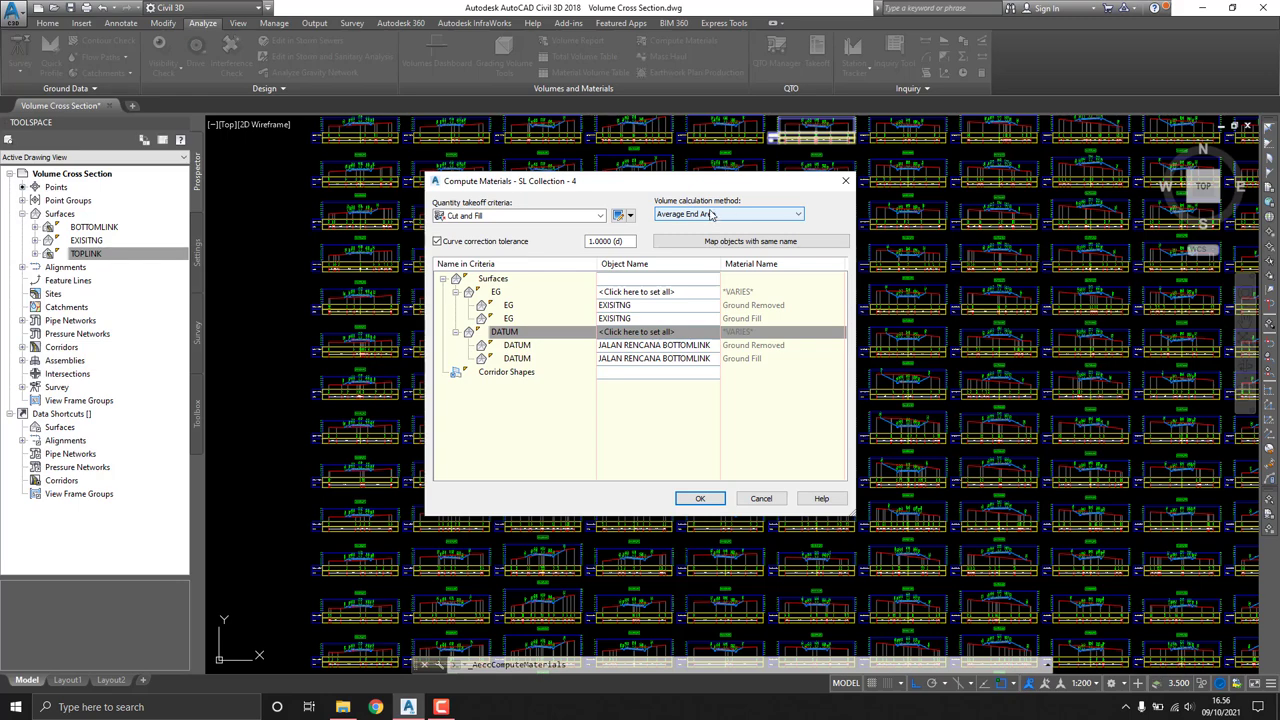
left_click(701, 499)
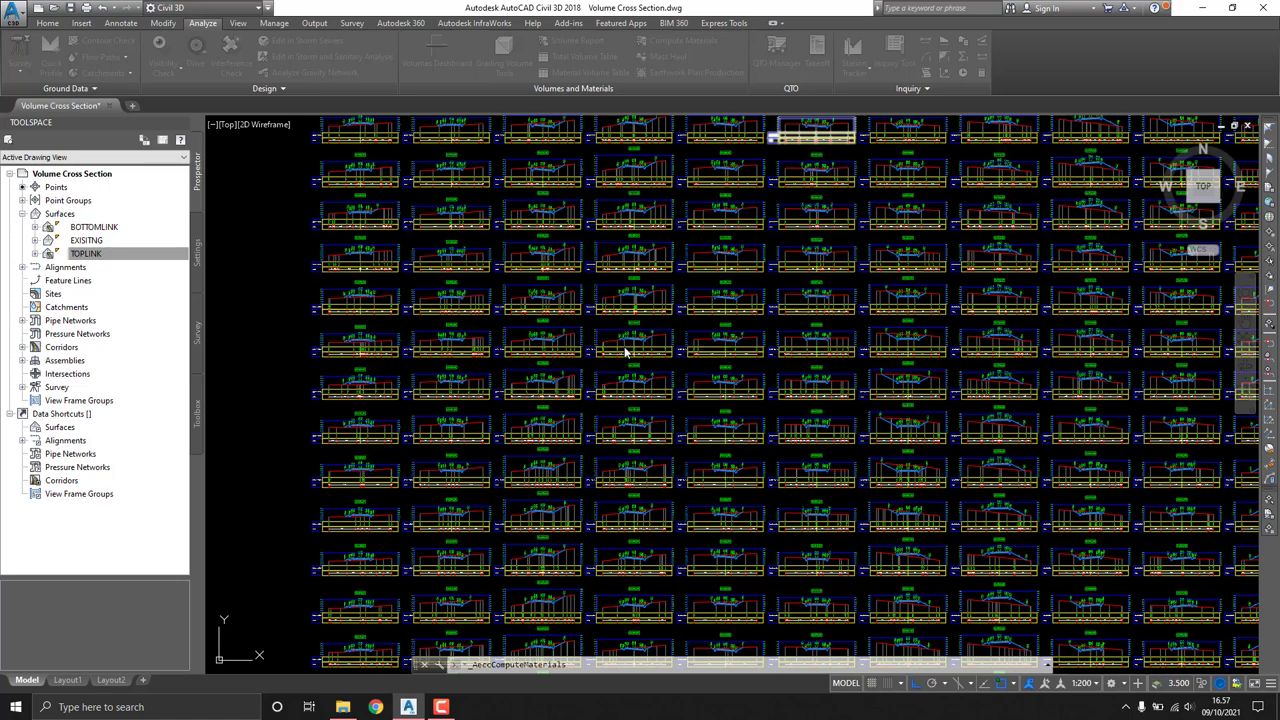
scroll(622, 347, "up", 2)
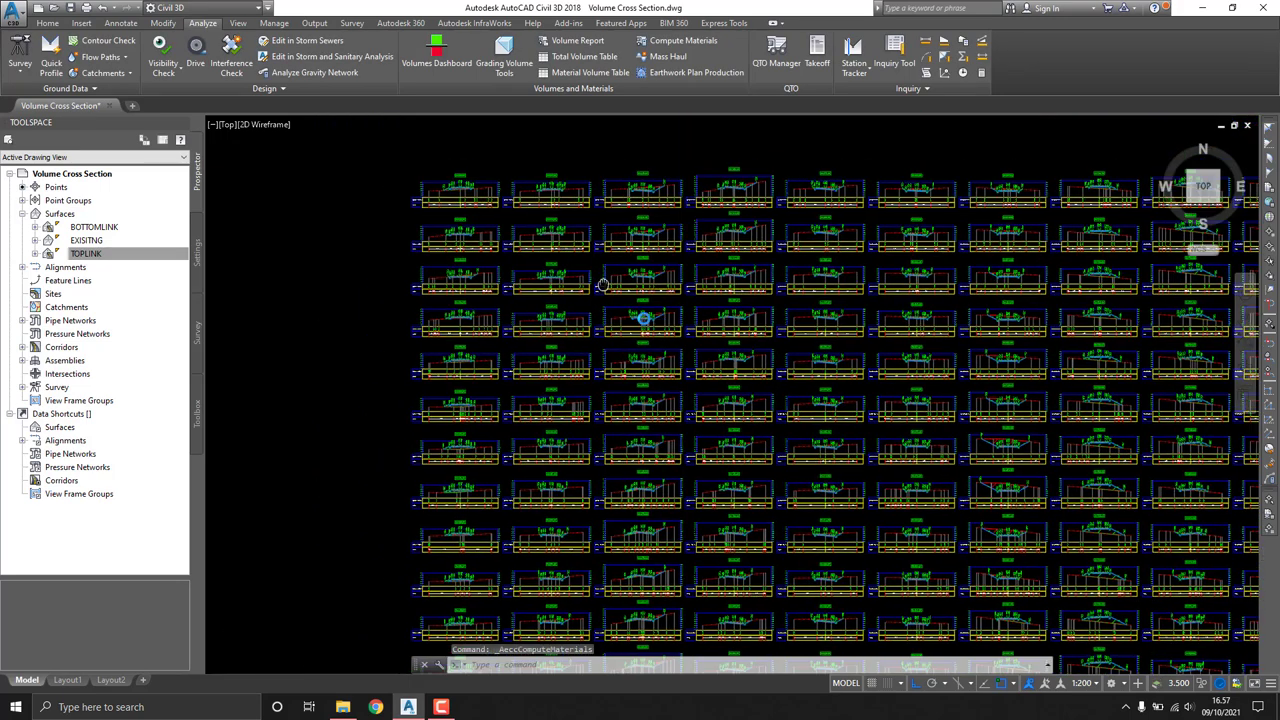
scroll(615, 335, "up", 3)
scroll(606, 315, "up", 5)
scroll(600, 320, "down", 1)
scroll(586, 334, "up", 5)
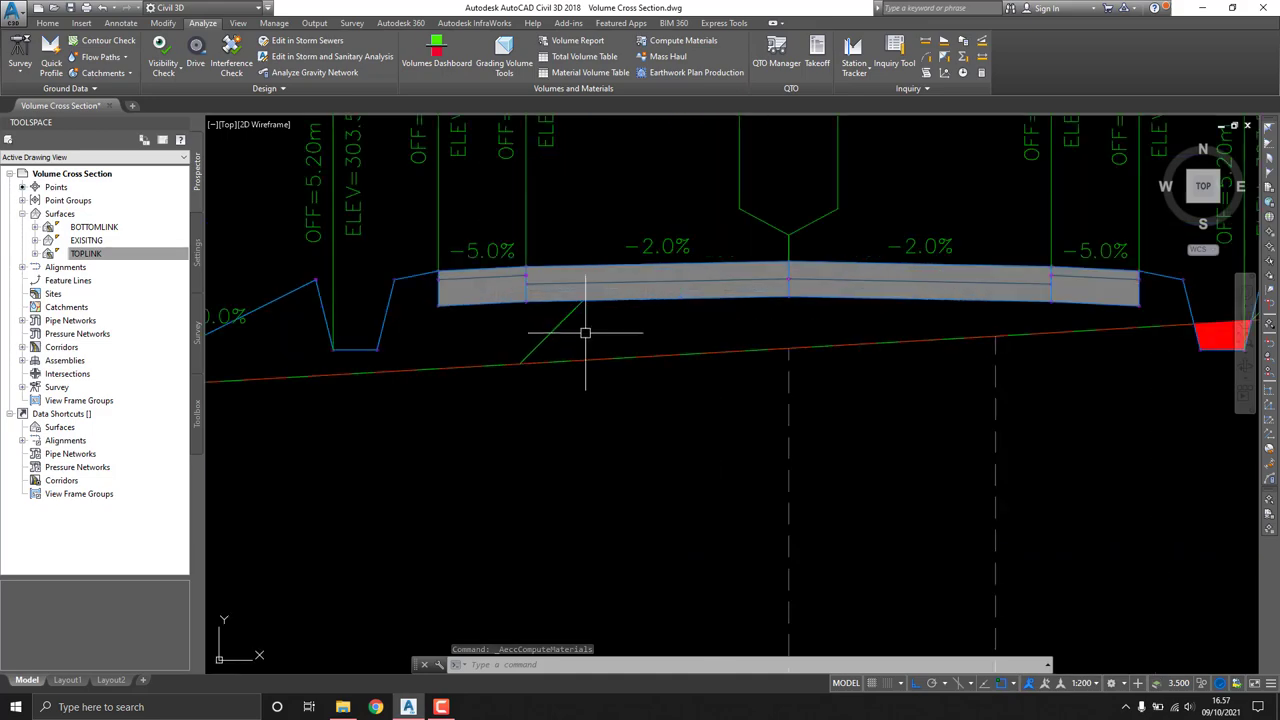
scroll(560, 320, "down", 8)
scroll(675, 297, "up", 8)
scroll(675, 297, "down", 4)
scroll(651, 294, "down", 3)
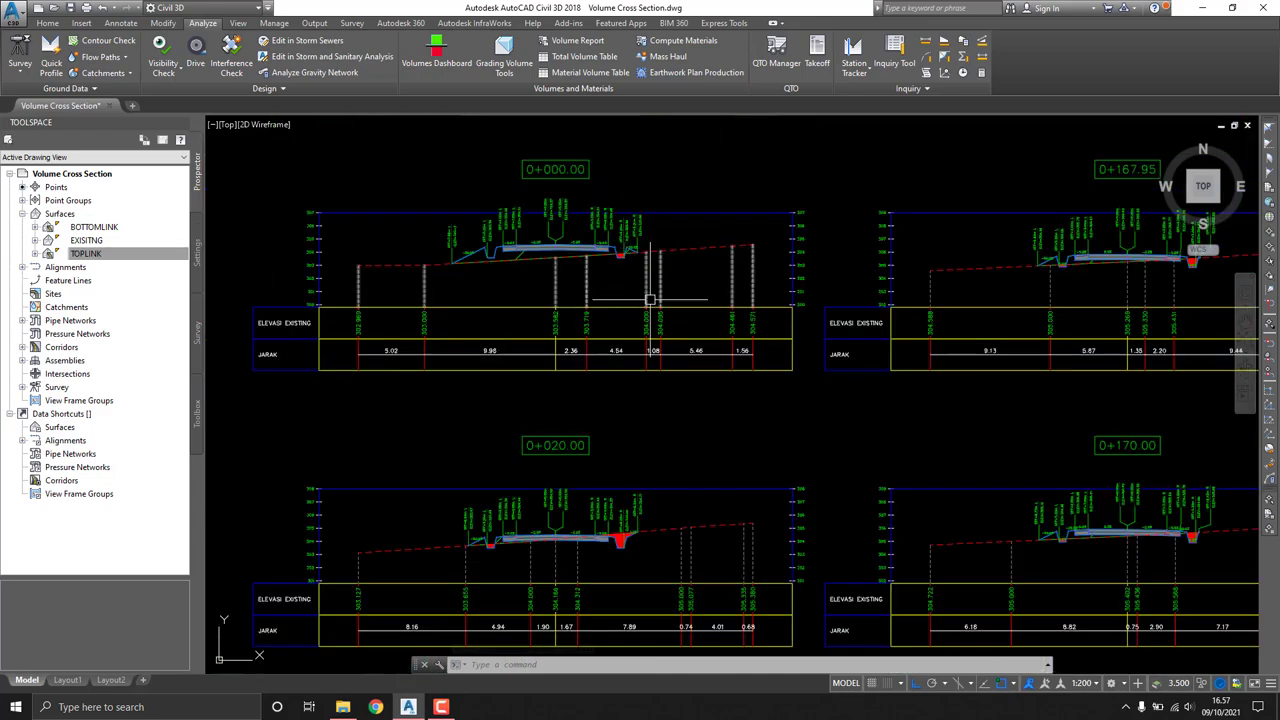
scroll(428, 229, "up", 7)
scroll(663, 186, "down", 2)
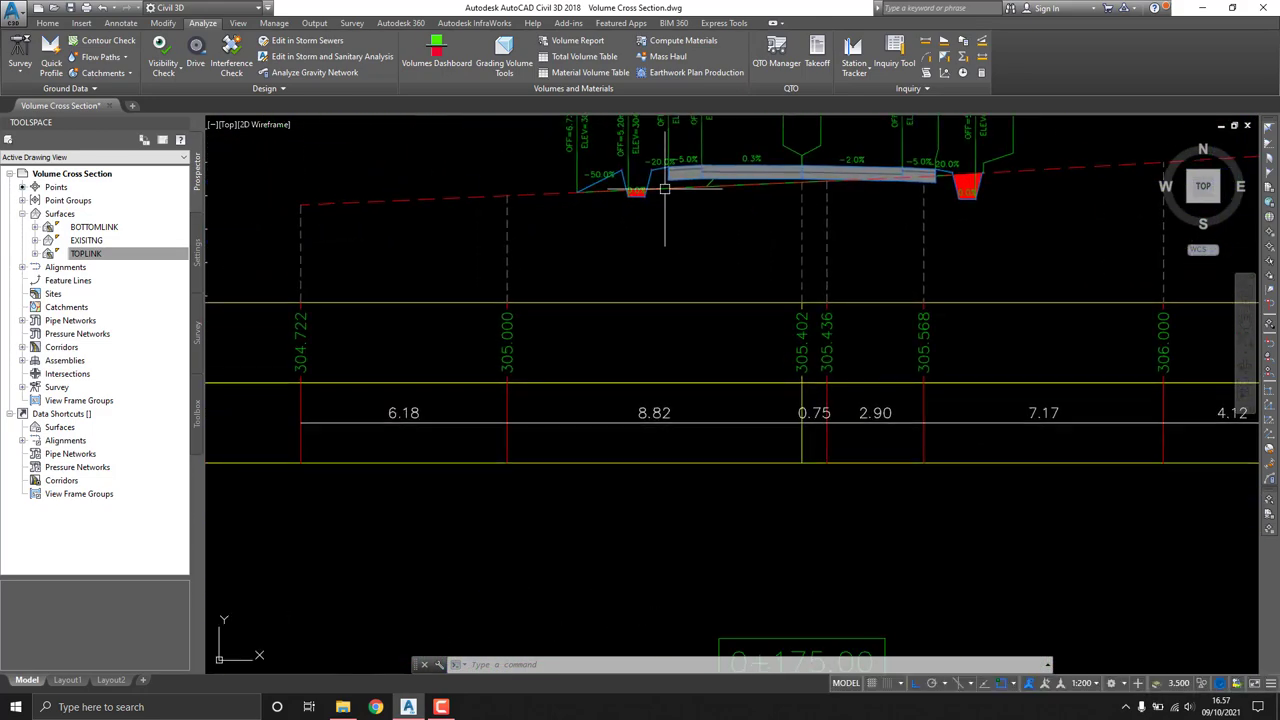
scroll(600, 214, "up", 3)
scroll(630, 224, "down", 12)
scroll(630, 224, "down", 1)
scroll(640, 215, "up", 5)
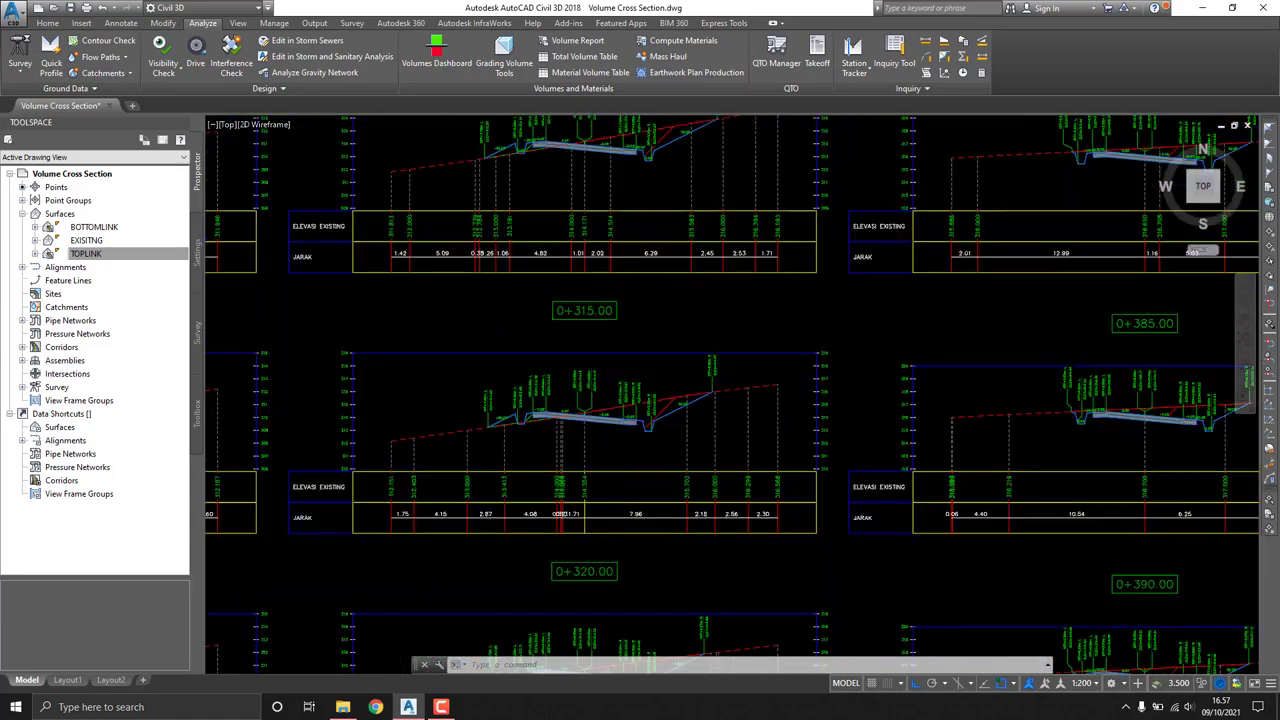
scroll(655, 200, "up", 3)
scroll(660, 194, "up", 3)
scroll(660, 194, "down", 4)
scroll(640, 185, "down", 2)
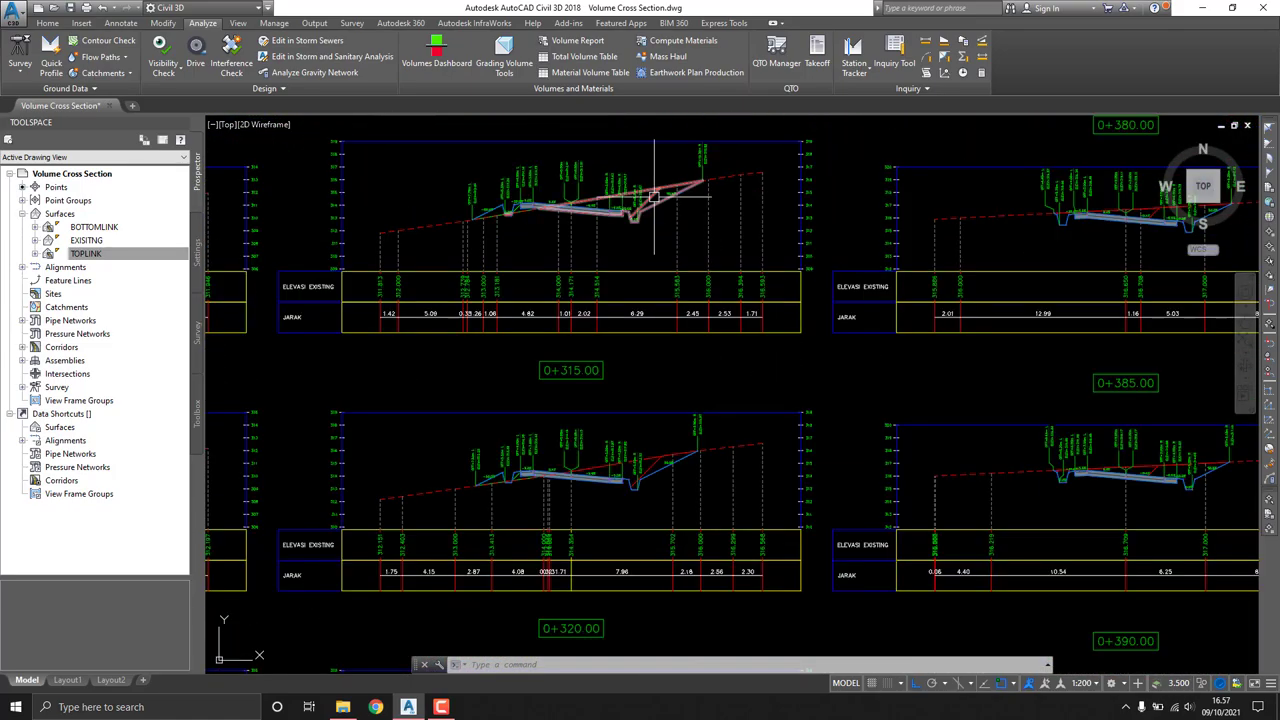
scroll(597, 168, "up", 1)
scroll(600, 175, "down", 2)
scroll(645, 350, "up", 5)
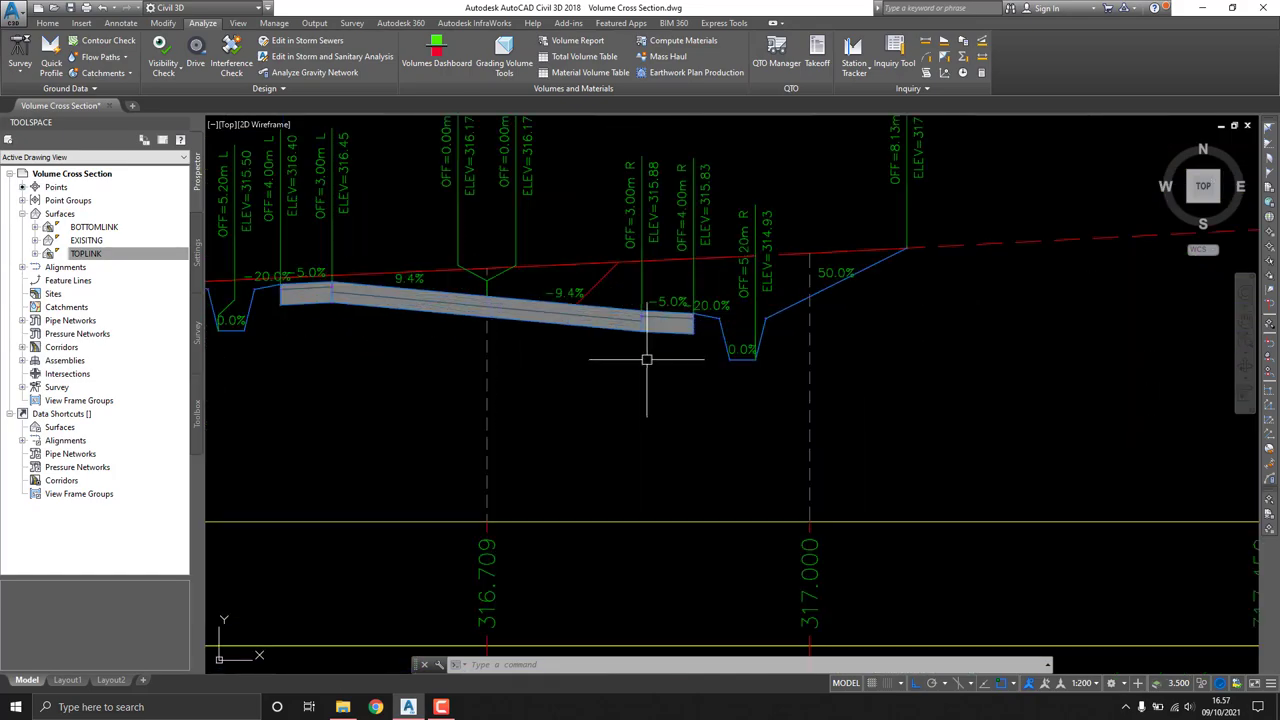
scroll(700, 280, "down", 6)
scroll(741, 285, "down", 1)
scroll(583, 294, "down", 2)
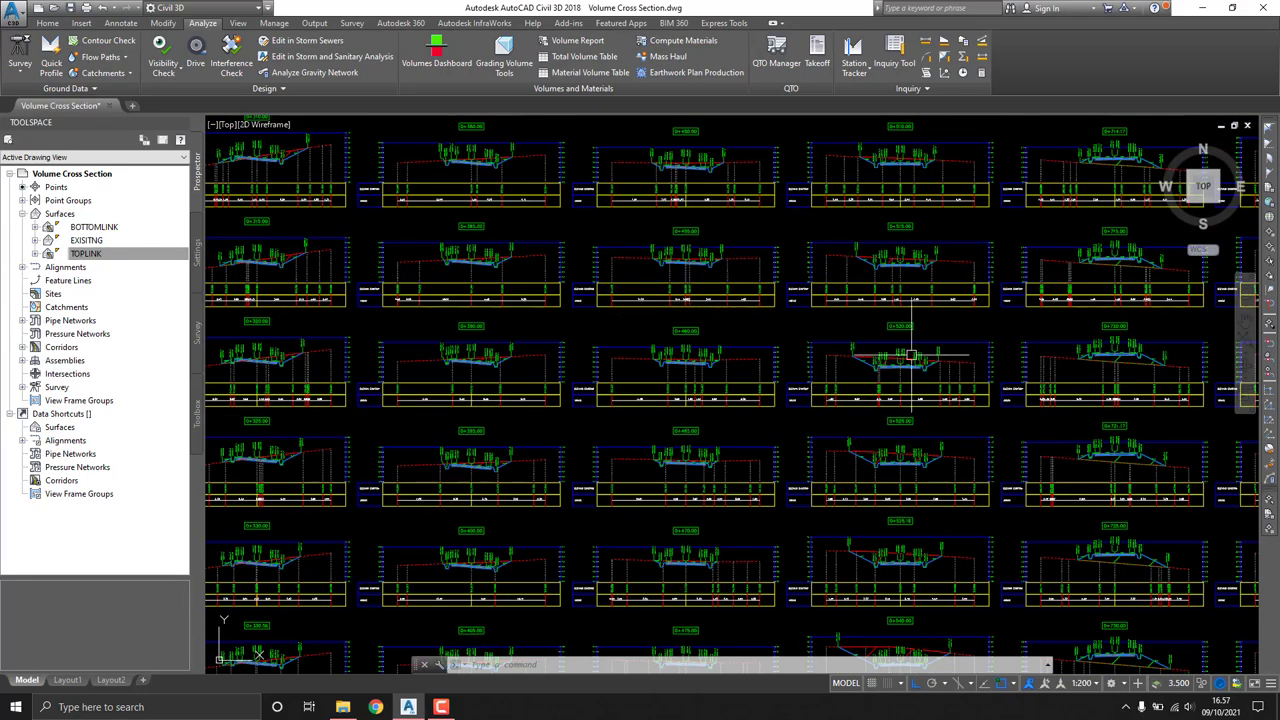
scroll(697, 277, "up", 1)
scroll(727, 274, "up", 5)
middle_click_drag(514, 286, 674, 266)
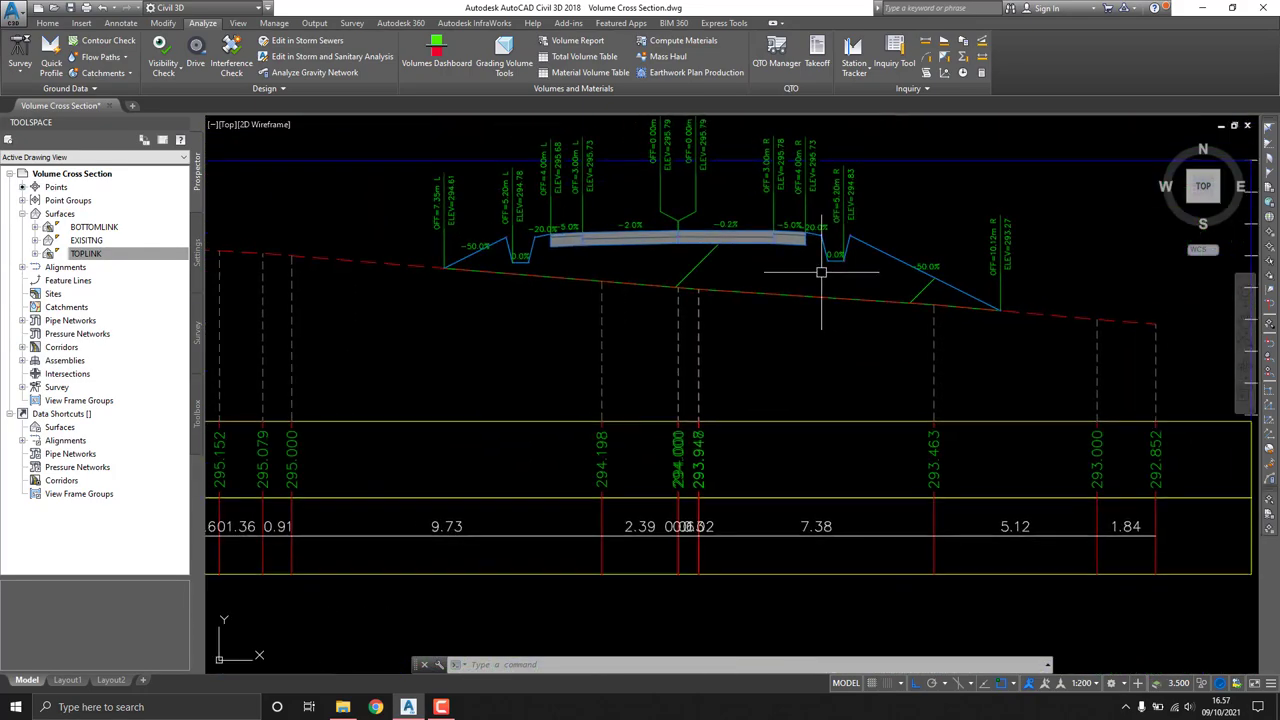
scroll(700, 265, "down", 5)
scroll(720, 264, "down", 1)
scroll(725, 252, "up", 4)
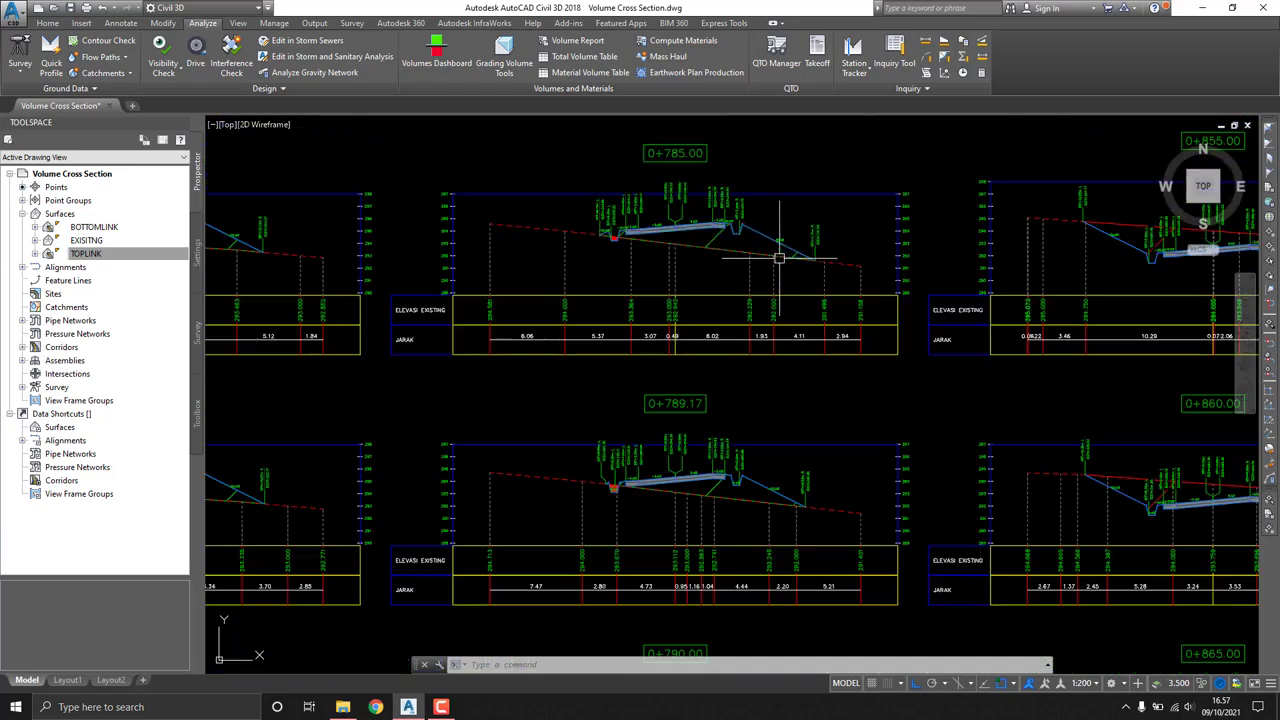
scroll(723, 240, "up", 2)
scroll(723, 238, "down", 5)
scroll(757, 355, "down", 1)
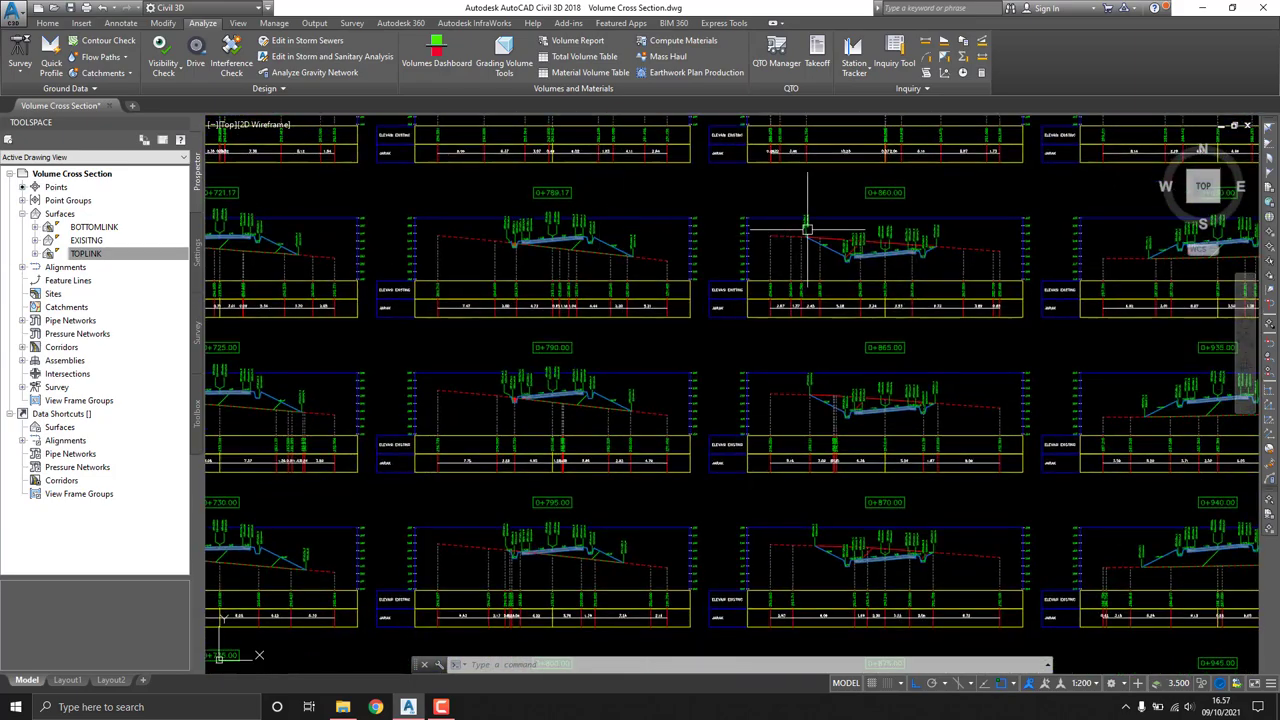
scroll(808, 230, "up", 5)
scroll(815, 308, "down", 4)
scroll(815, 308, "down", 3)
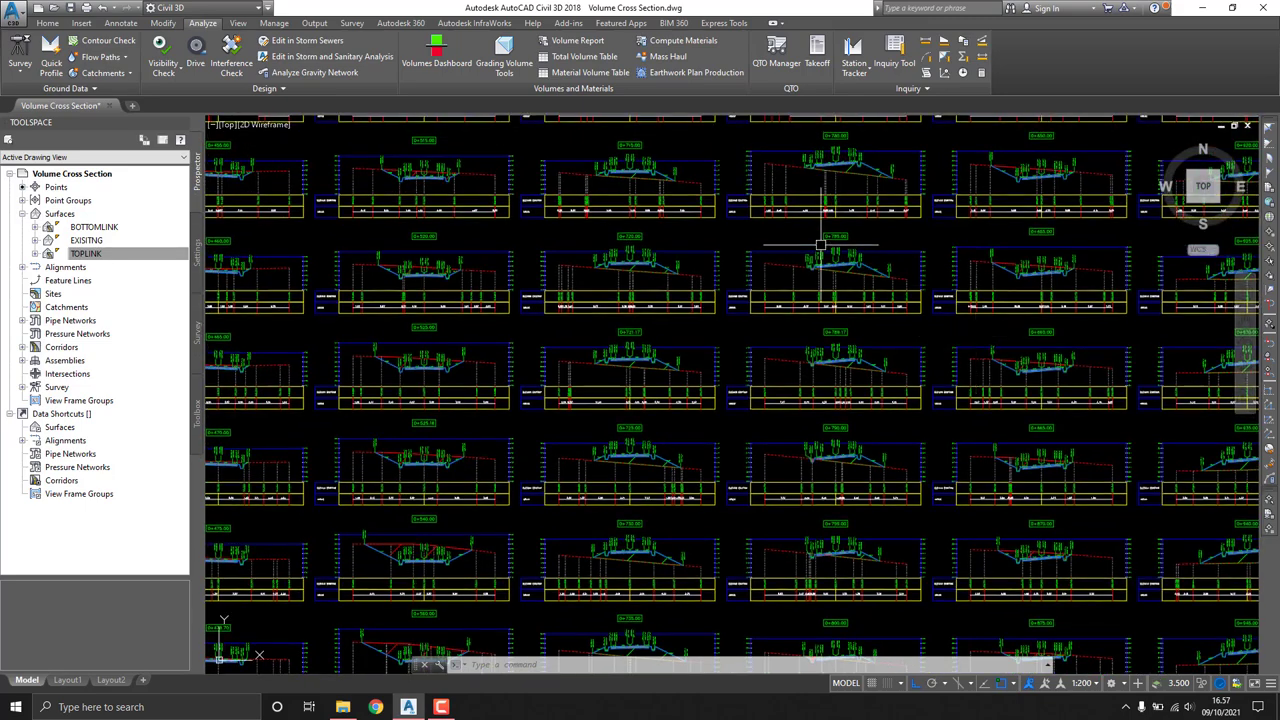
scroll(544, 148, "up", 1)
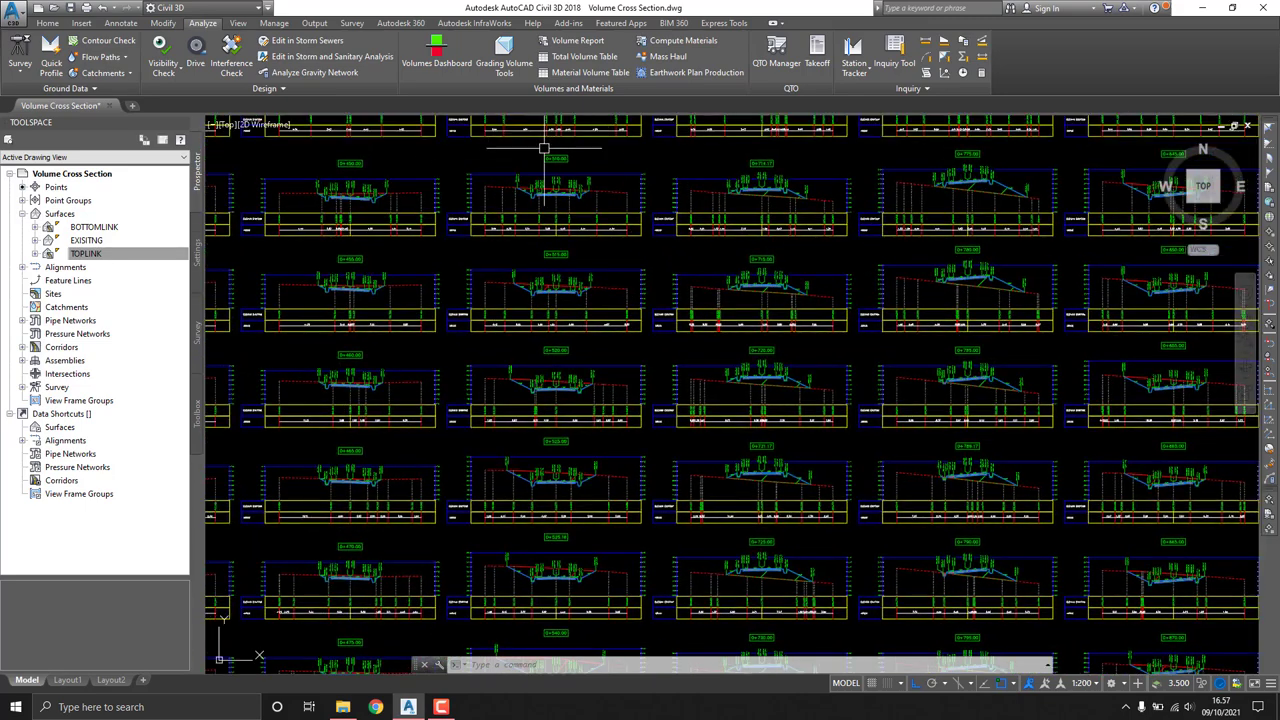
Step: Reopen Compute Materials for SL Collection - 4 and expand the Ground Removed and Ground Fill materials
left_click(681, 41)
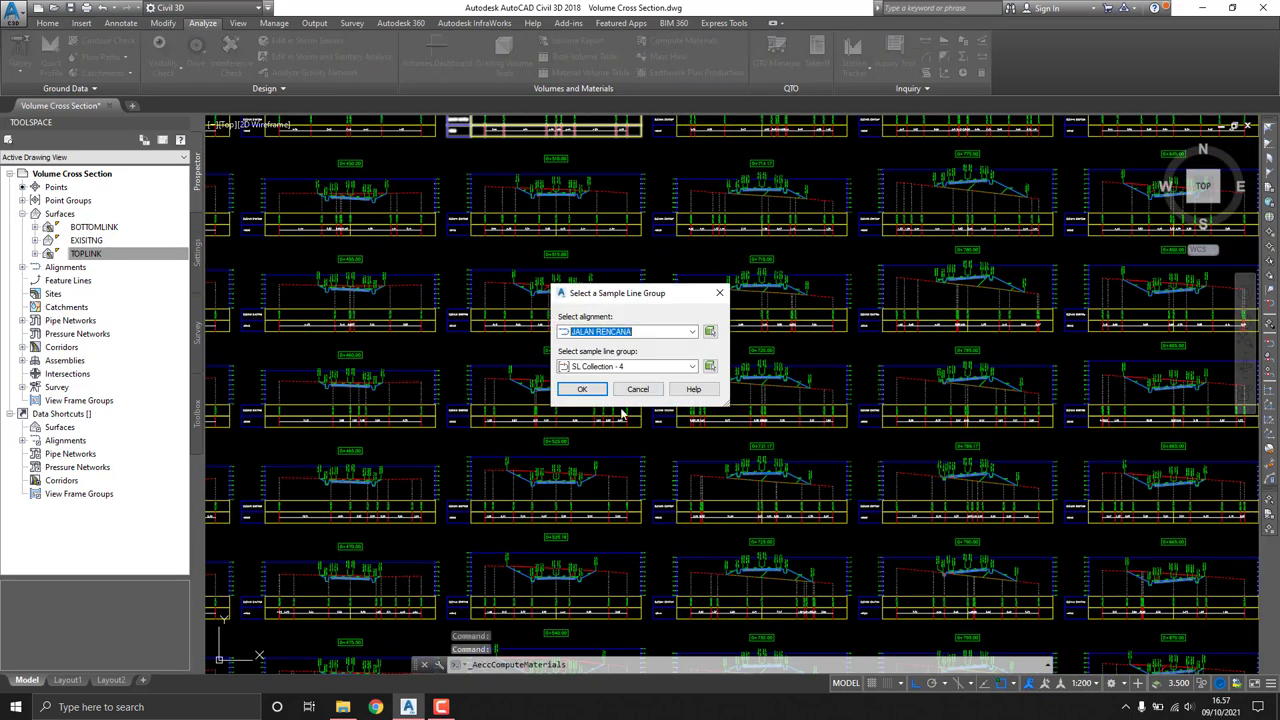
left_click(583, 390)
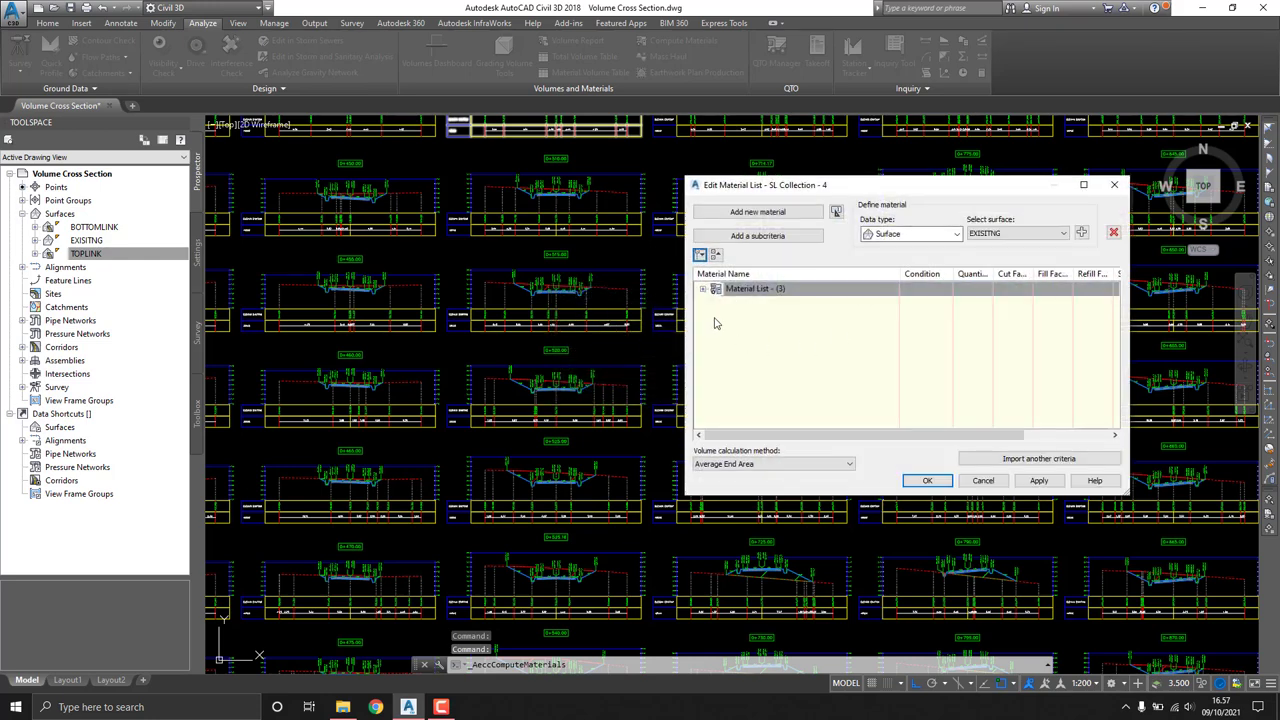
left_click(703, 290)
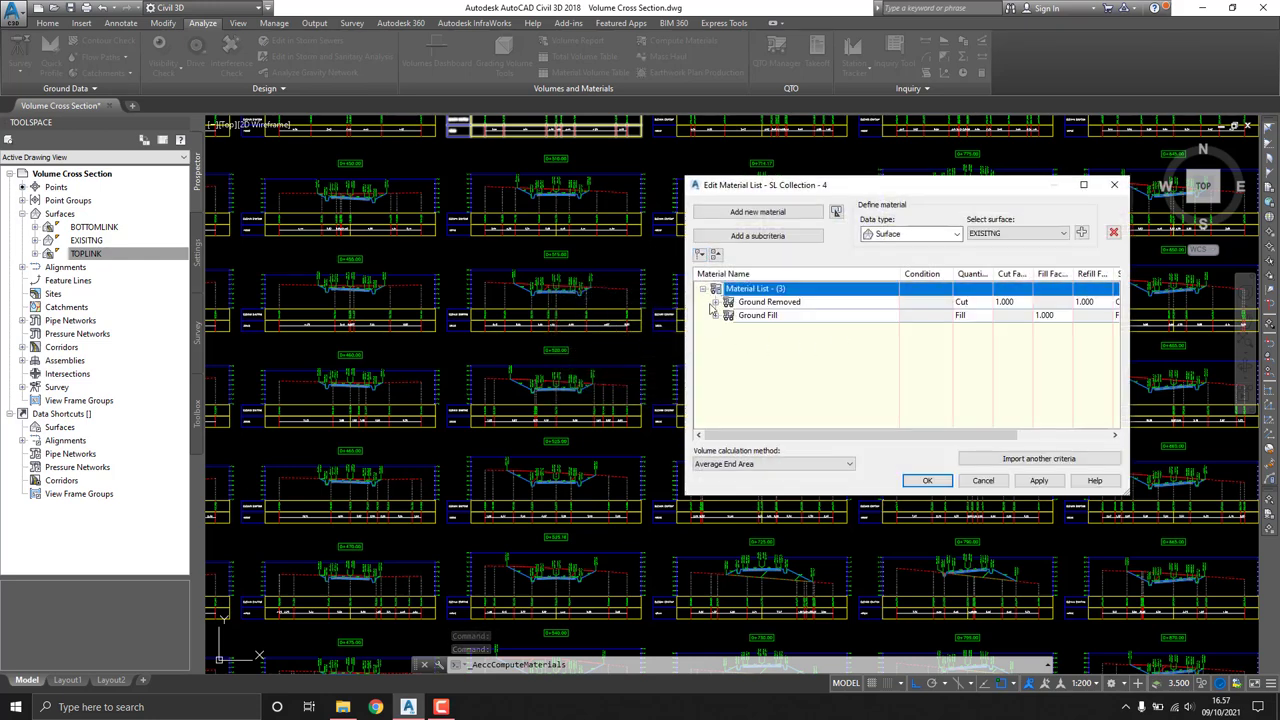
left_click(716, 302)
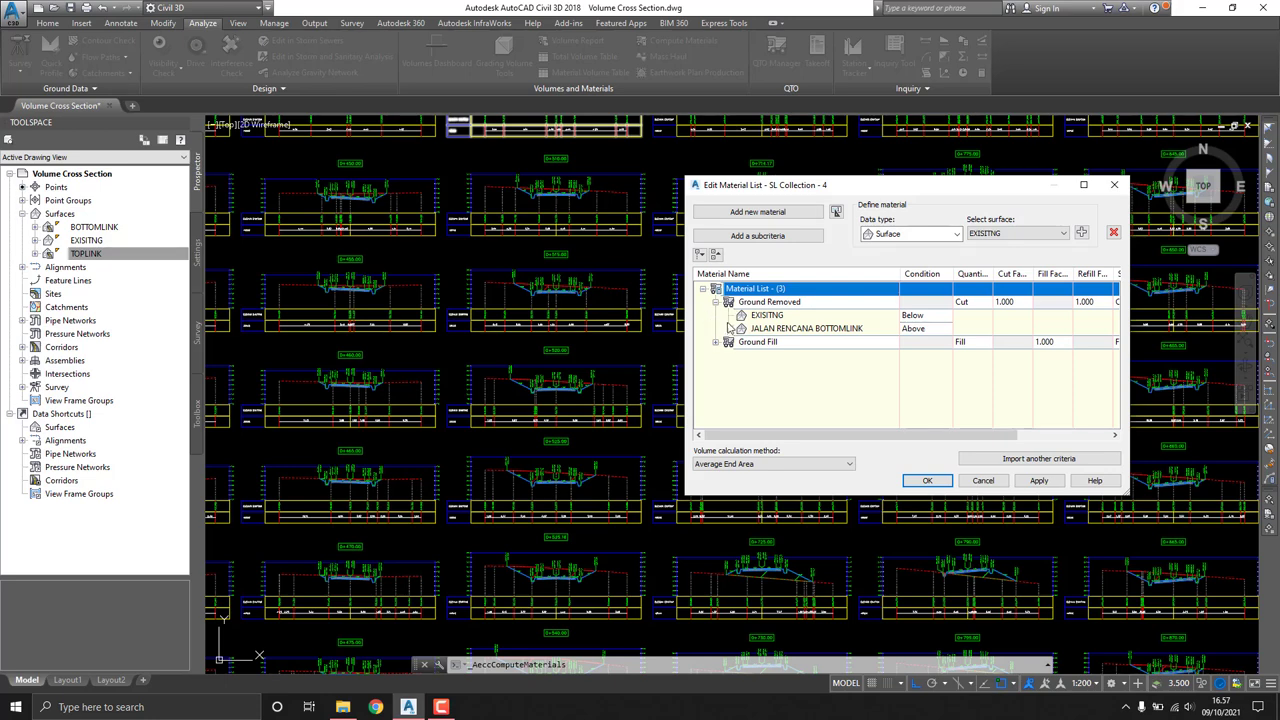
left_click(715, 343)
Step: Rename the list to MATERIAL, Ground Removed to GALIAN and Ground Fill to TIMBUNAN
left_click(789, 290)
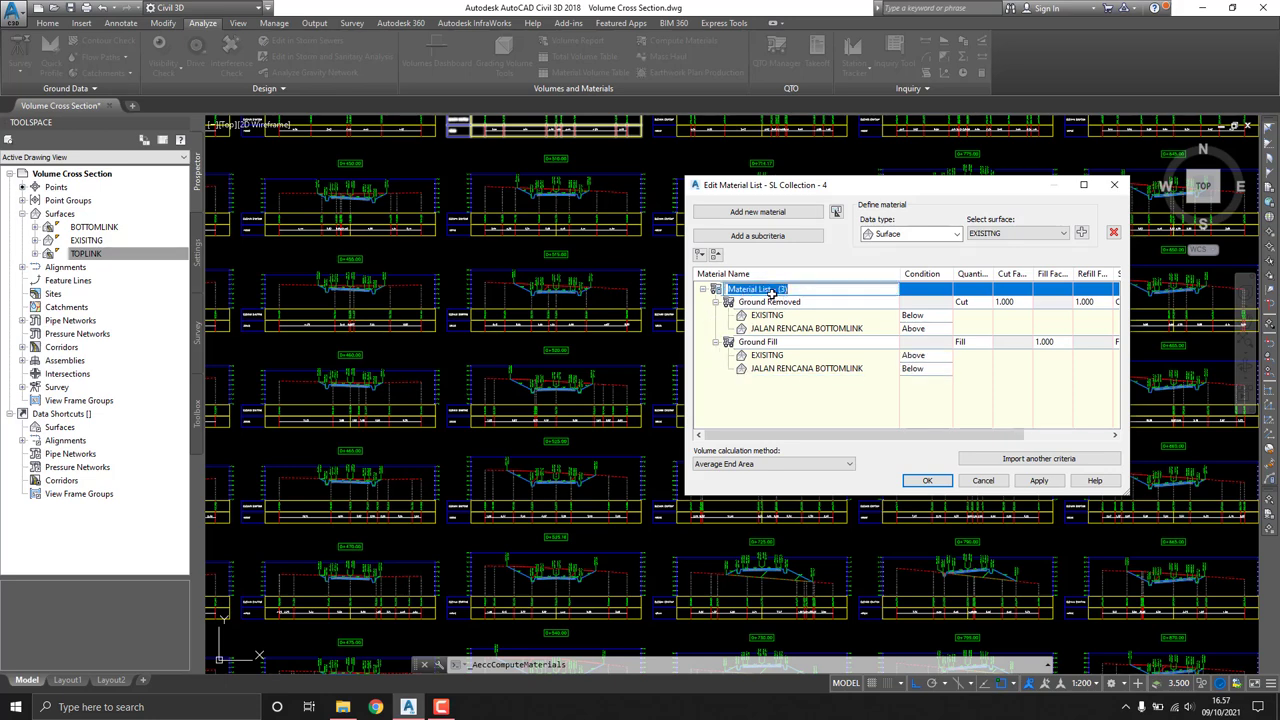
type("MATERIAL")
left_click(778, 302)
left_click(800, 302)
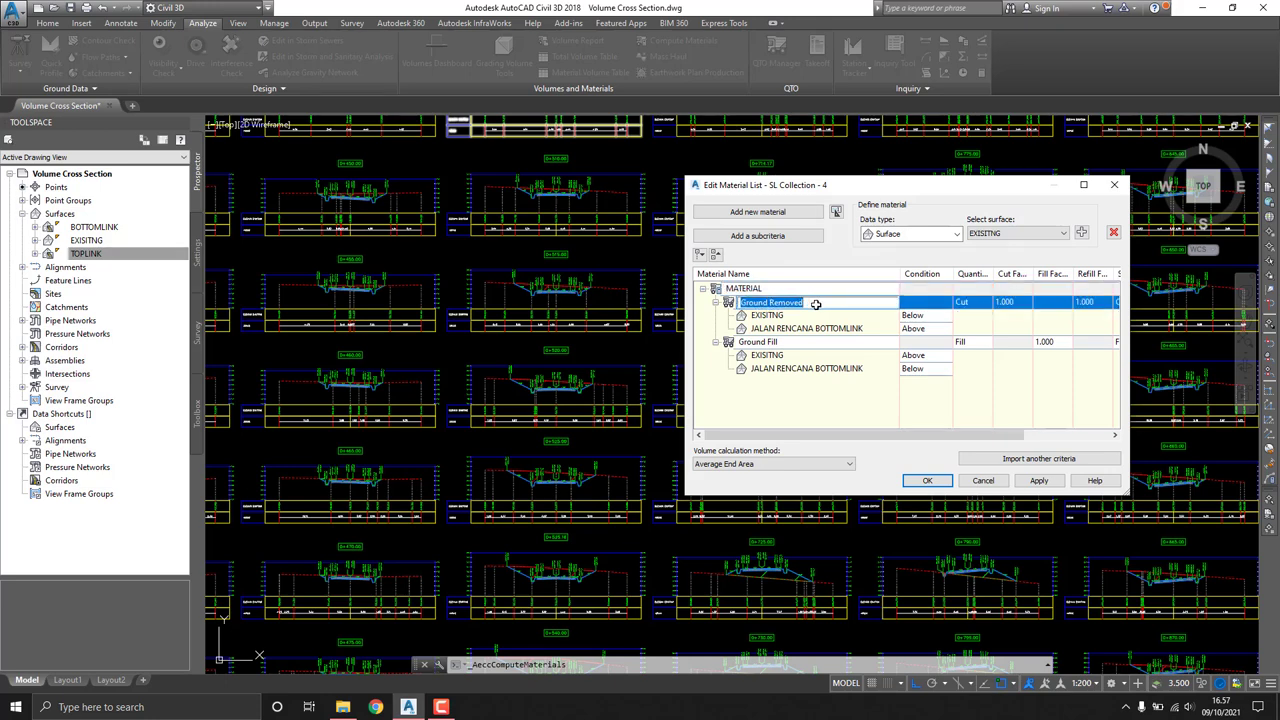
type("GALIAN")
left_click(783, 341)
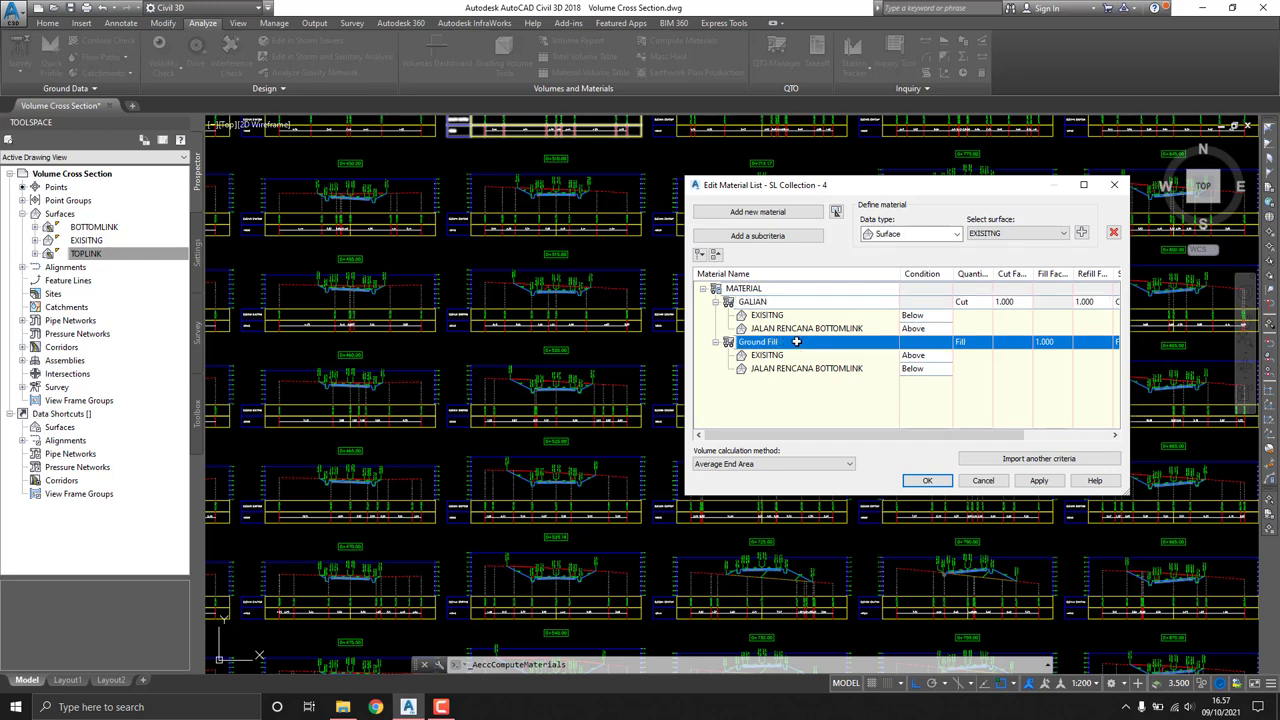
left_click(799, 342)
type("TIMBUNAN")
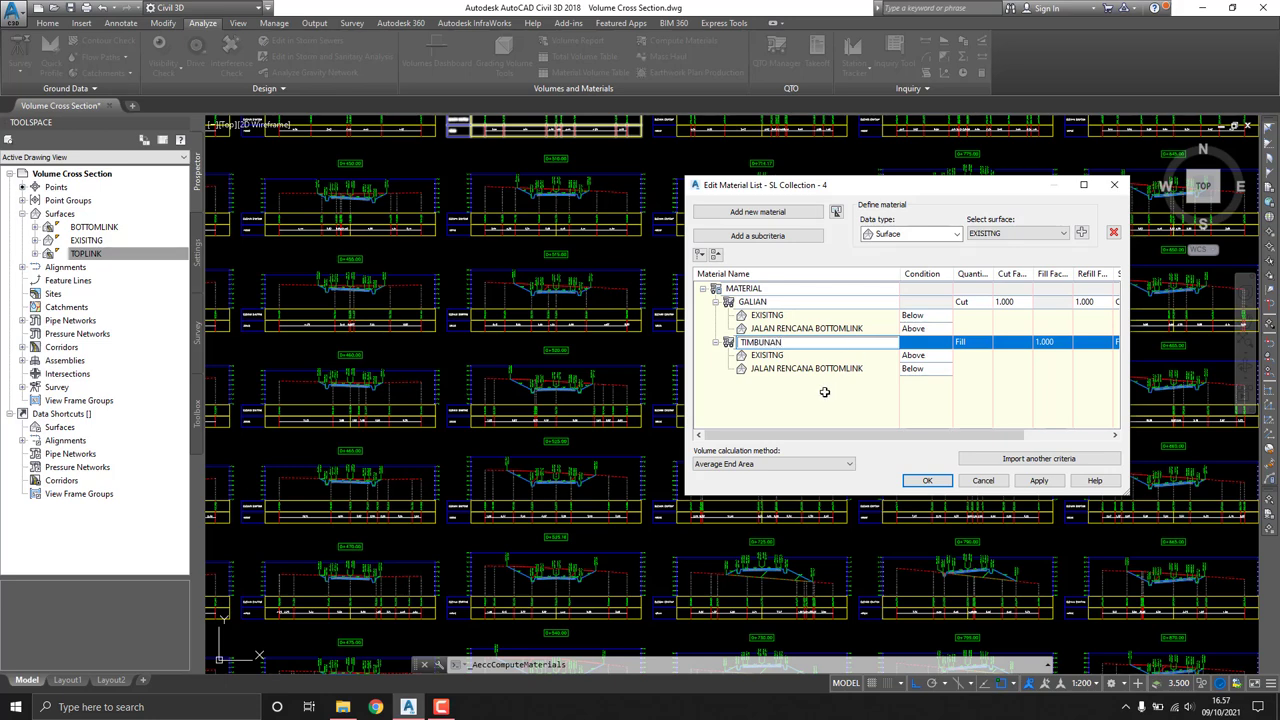
key("Return")
left_click_drag(947, 432, 1062, 427)
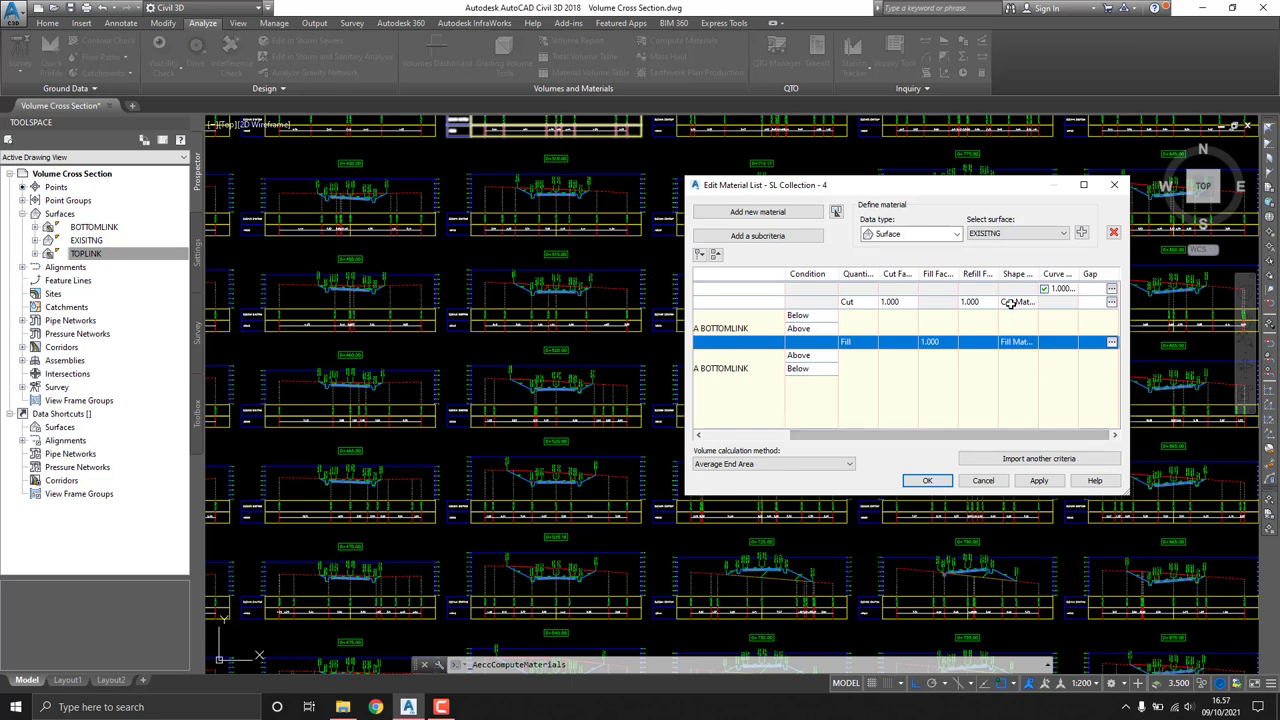
Step: Open the Cut Material shape style's Section view and choose the ANSI31 area-fill hatch pattern
left_click(1010, 302)
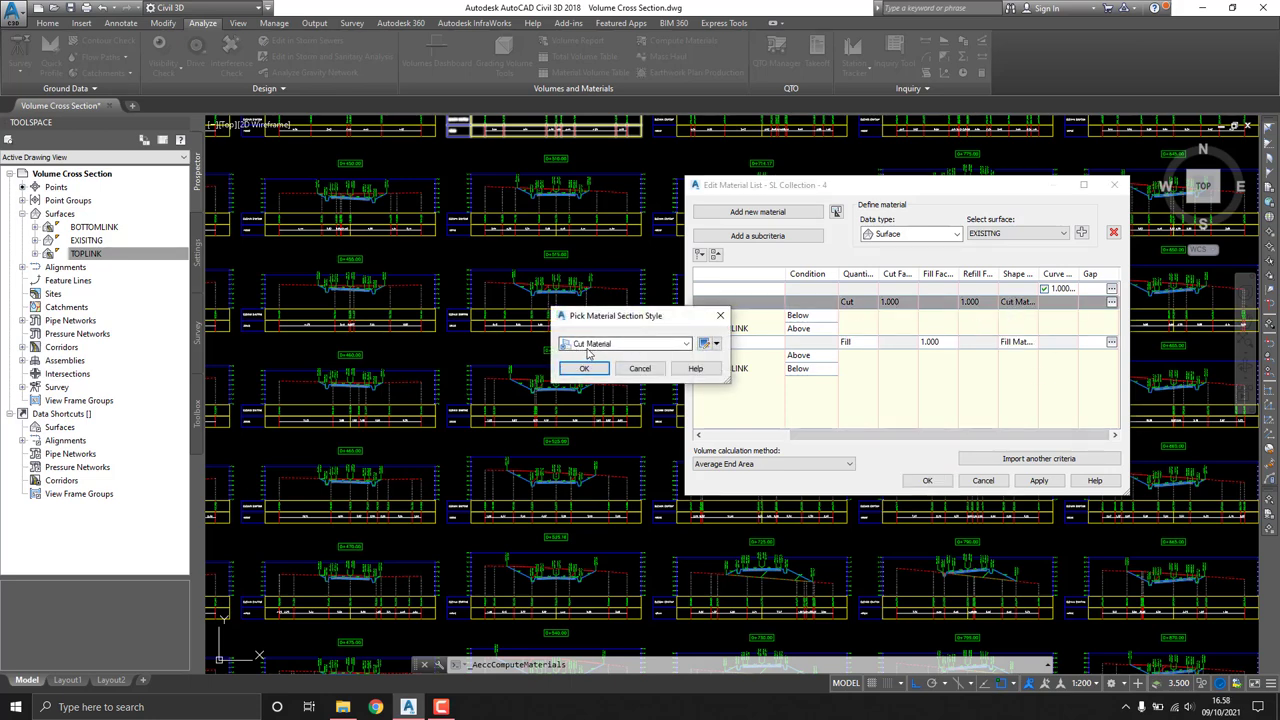
left_click(702, 344)
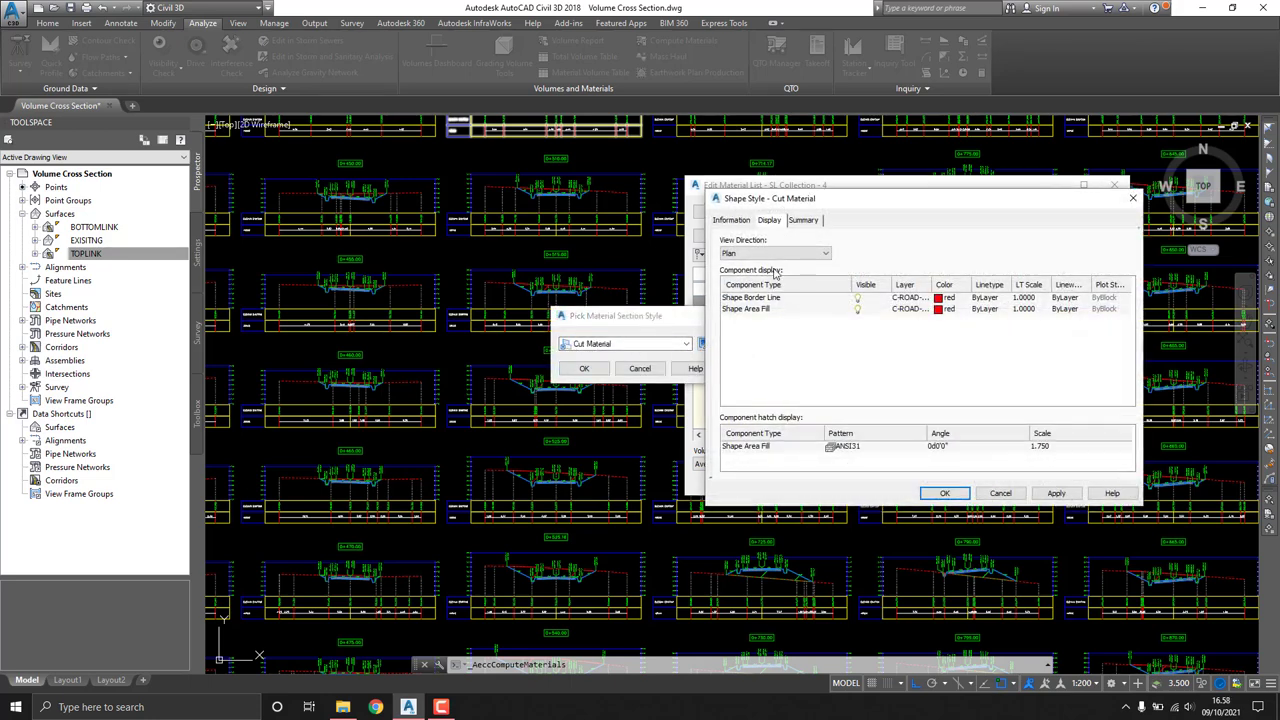
left_click(755, 252)
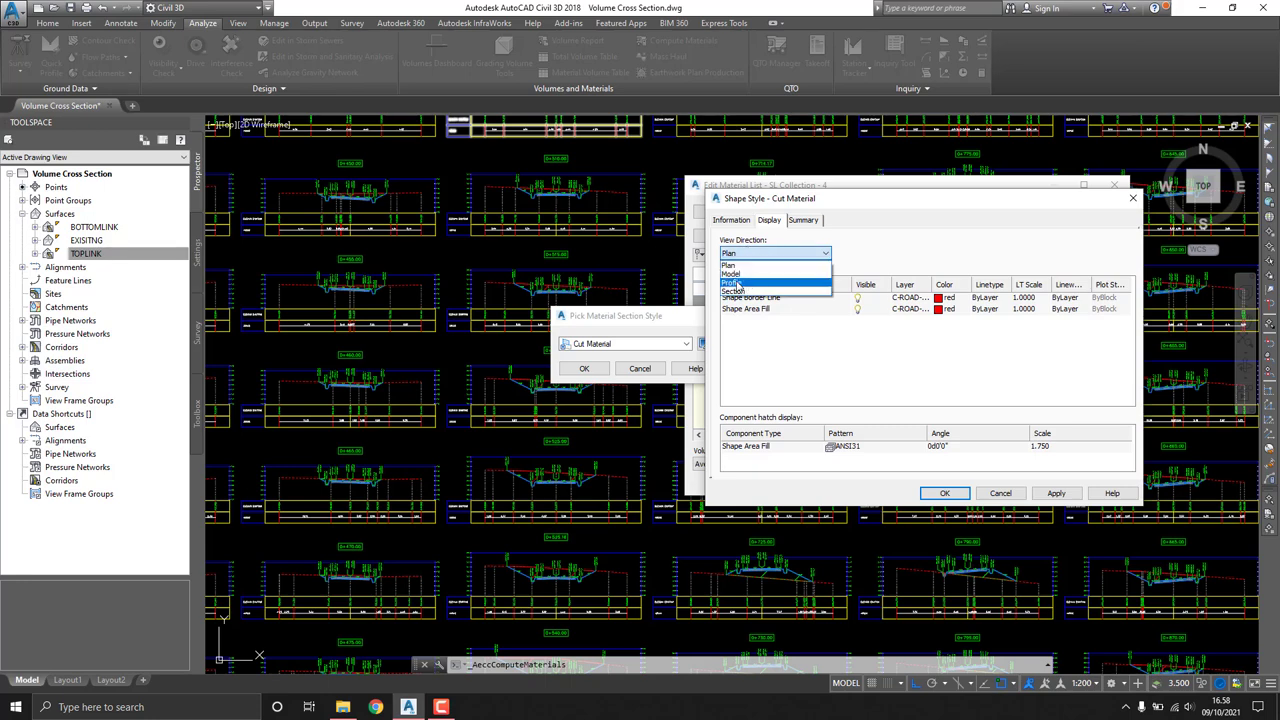
left_click(735, 291)
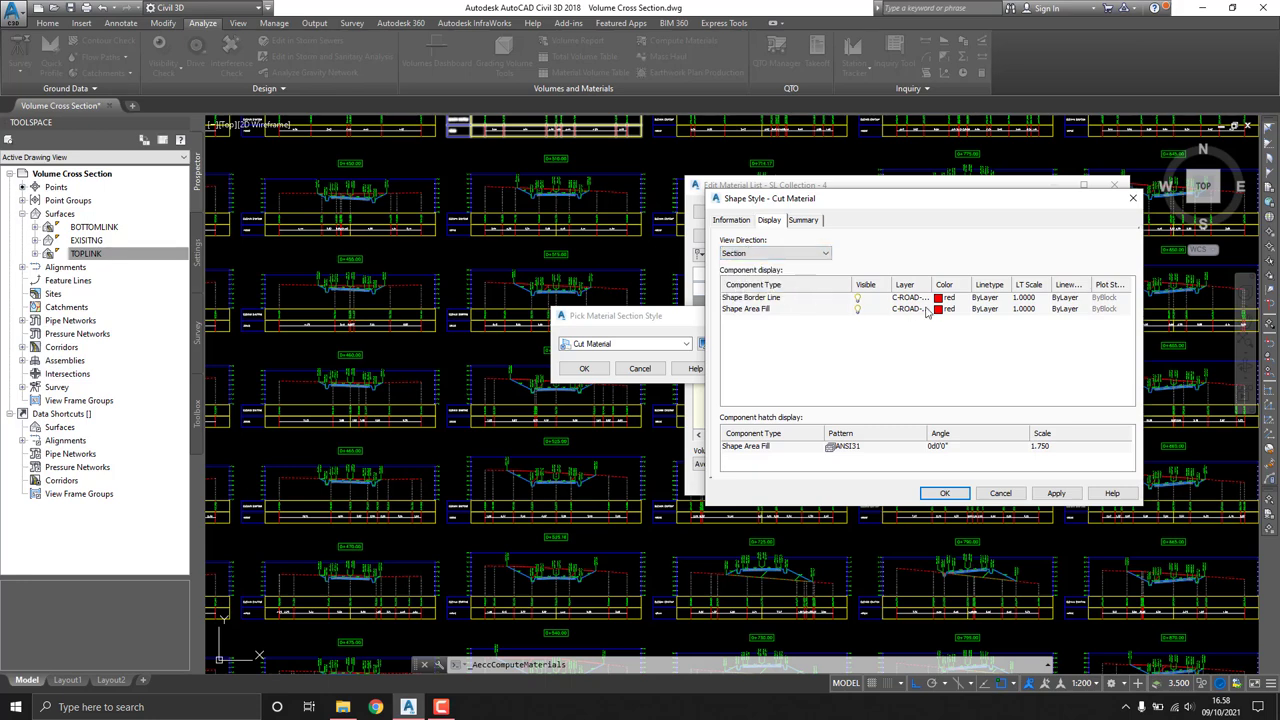
double_click(846, 448)
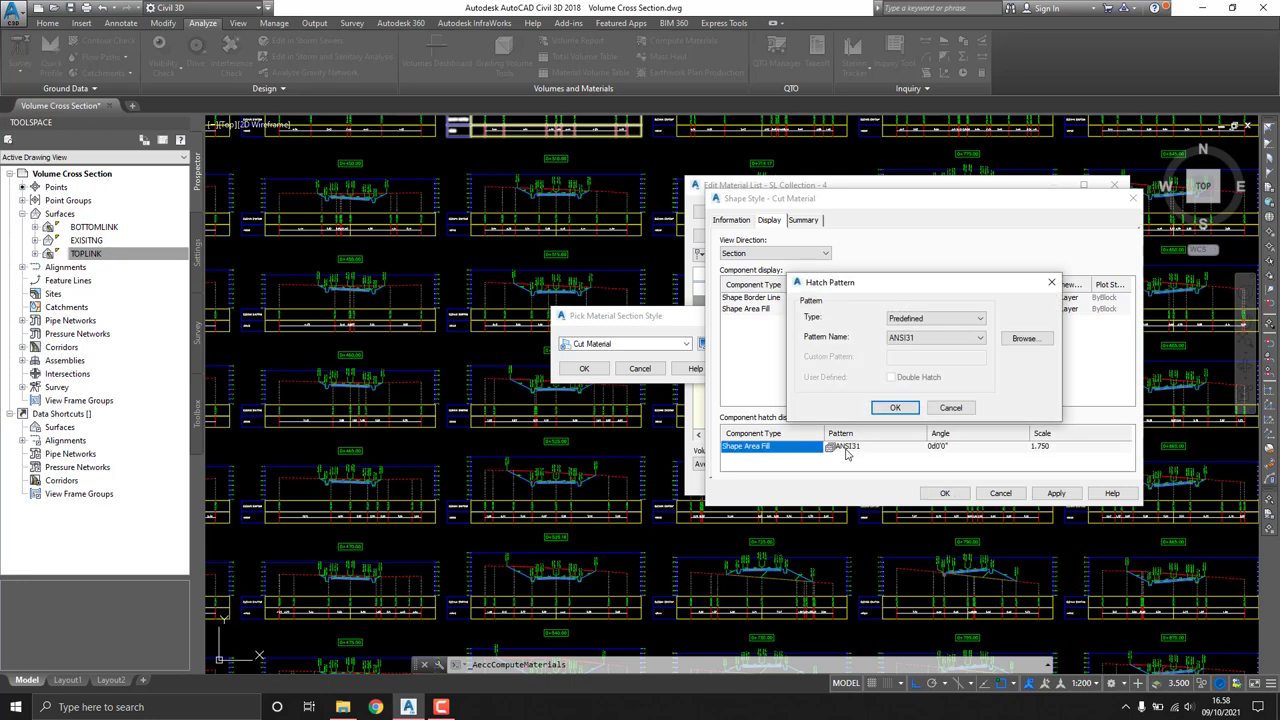
left_click(928, 338)
left_click(928, 338)
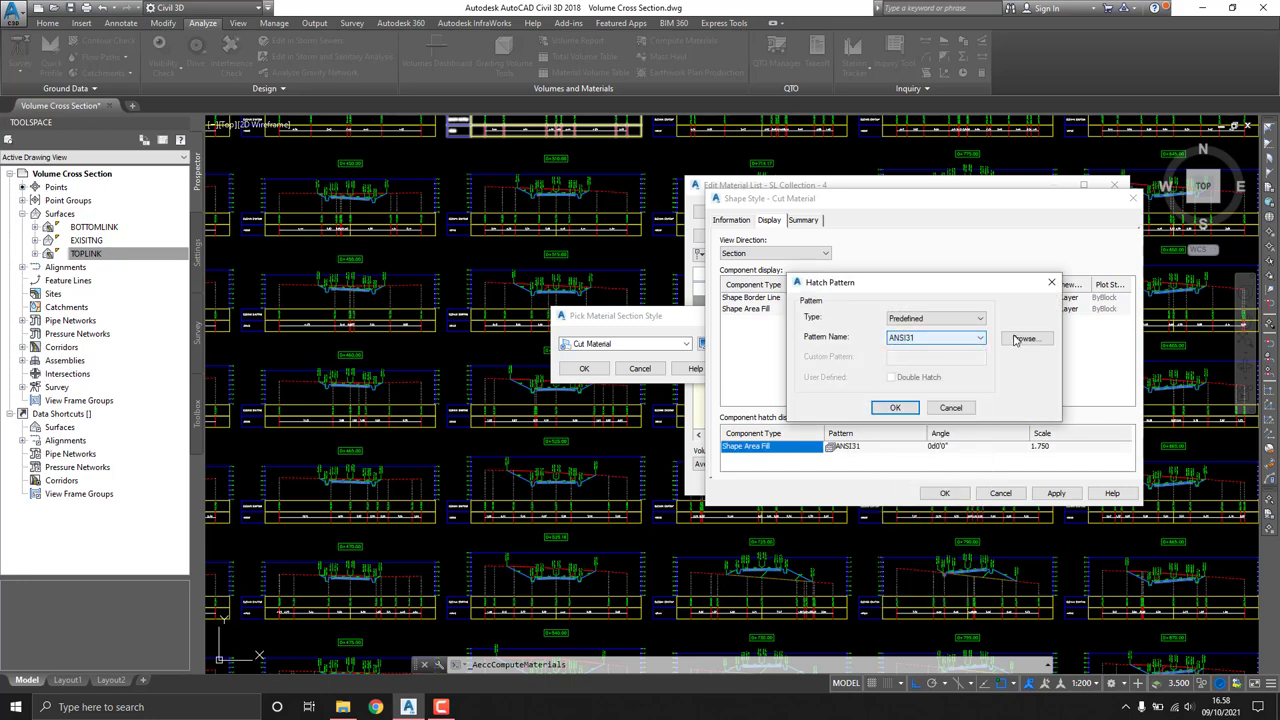
left_click(1022, 338)
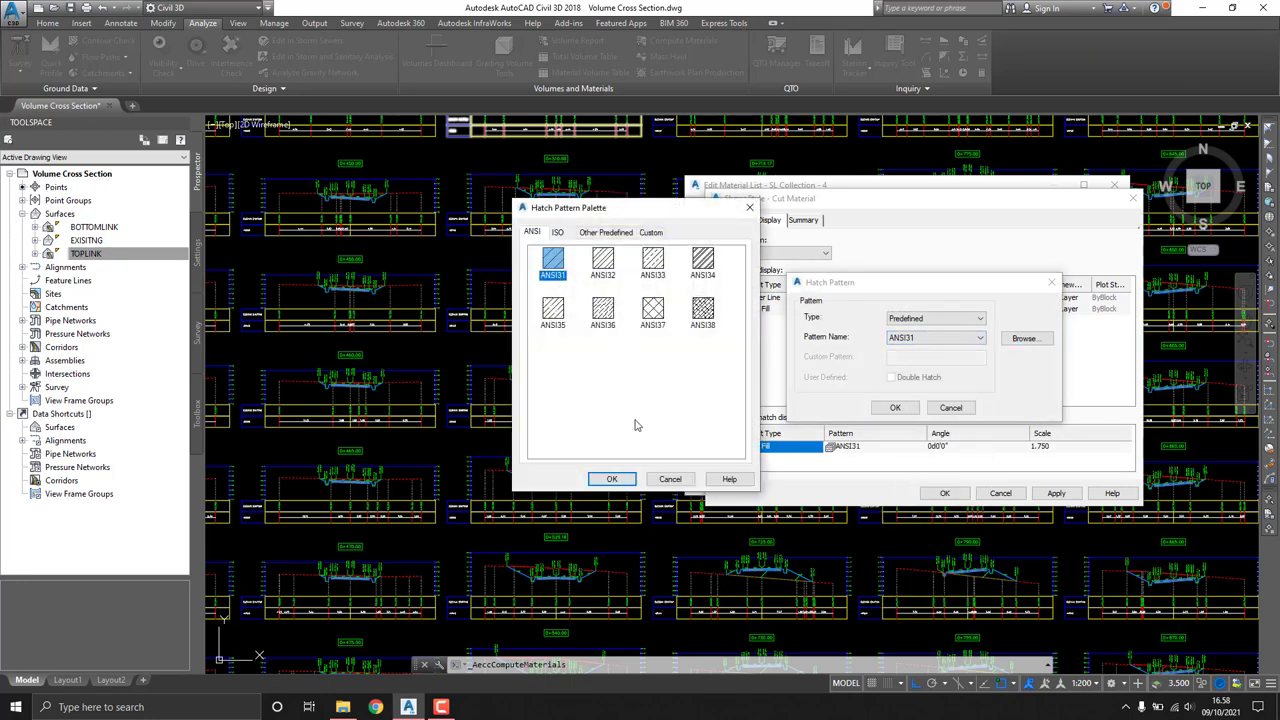
left_click(612, 478)
left_click(895, 407)
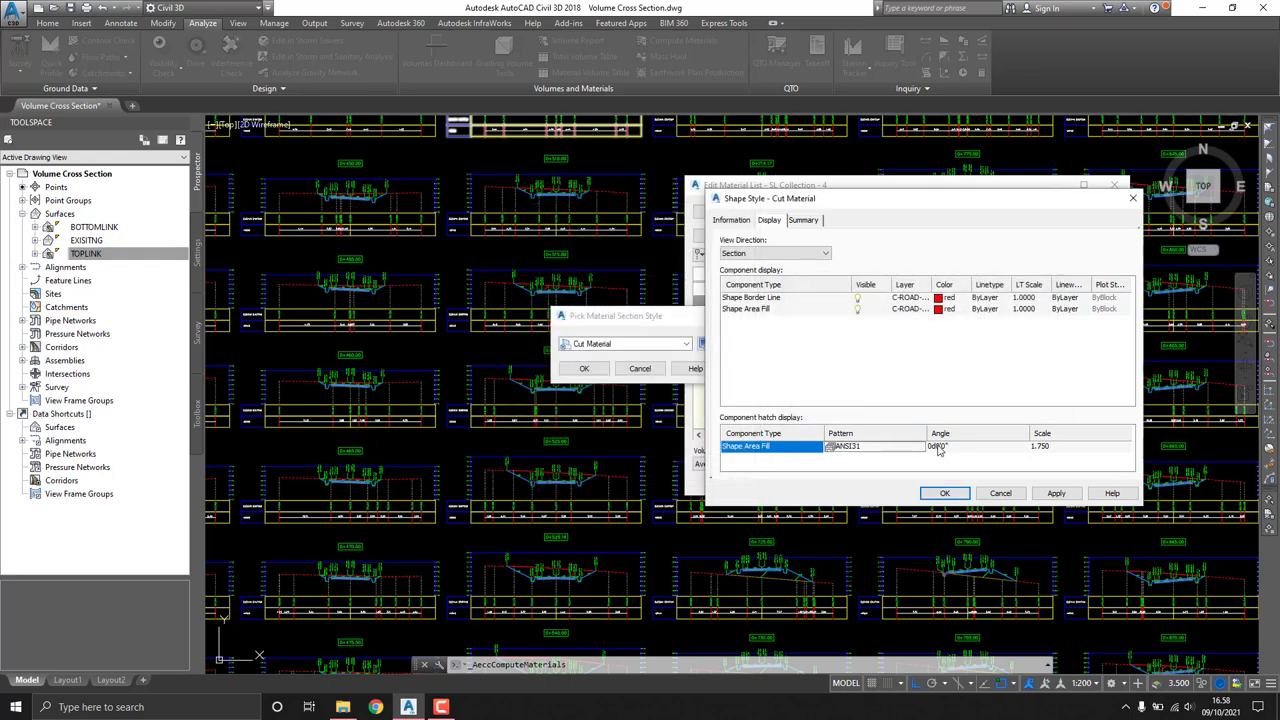
Step: Set the cut hatch angle to 135° and scale to 0.02, then accept both style dialogs
left_click(954, 450)
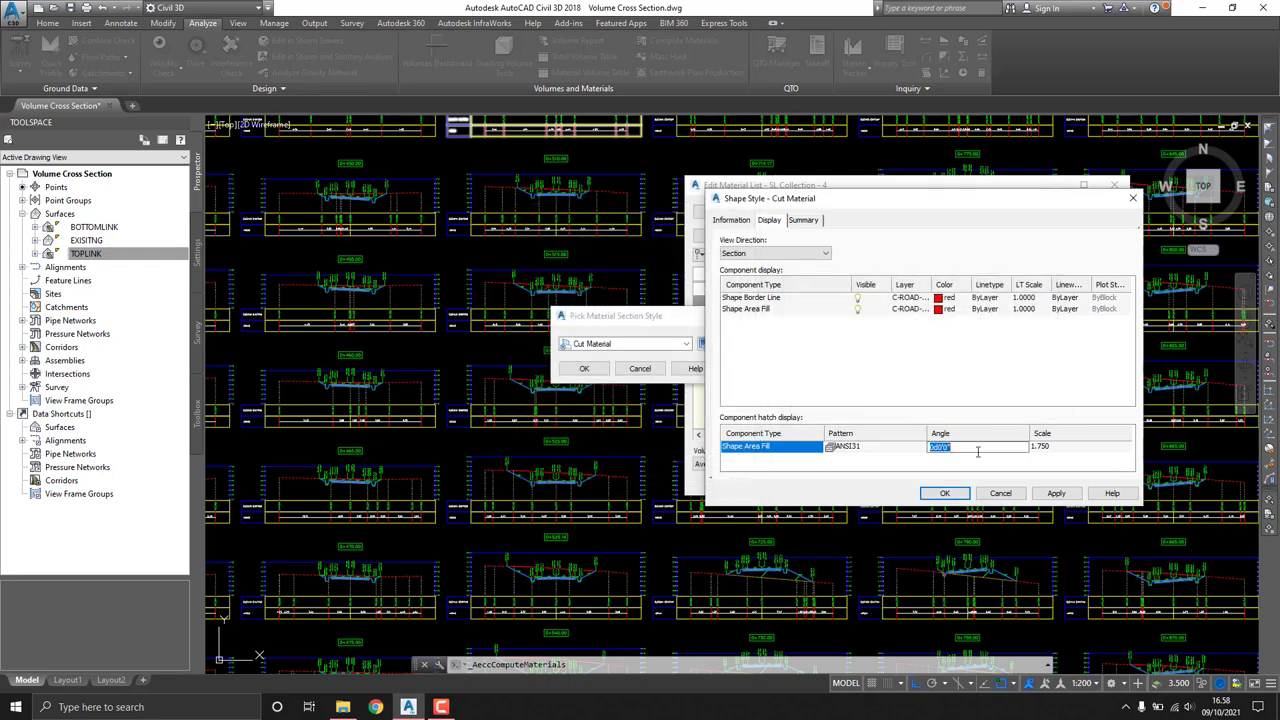
type("135")
left_click(977, 463)
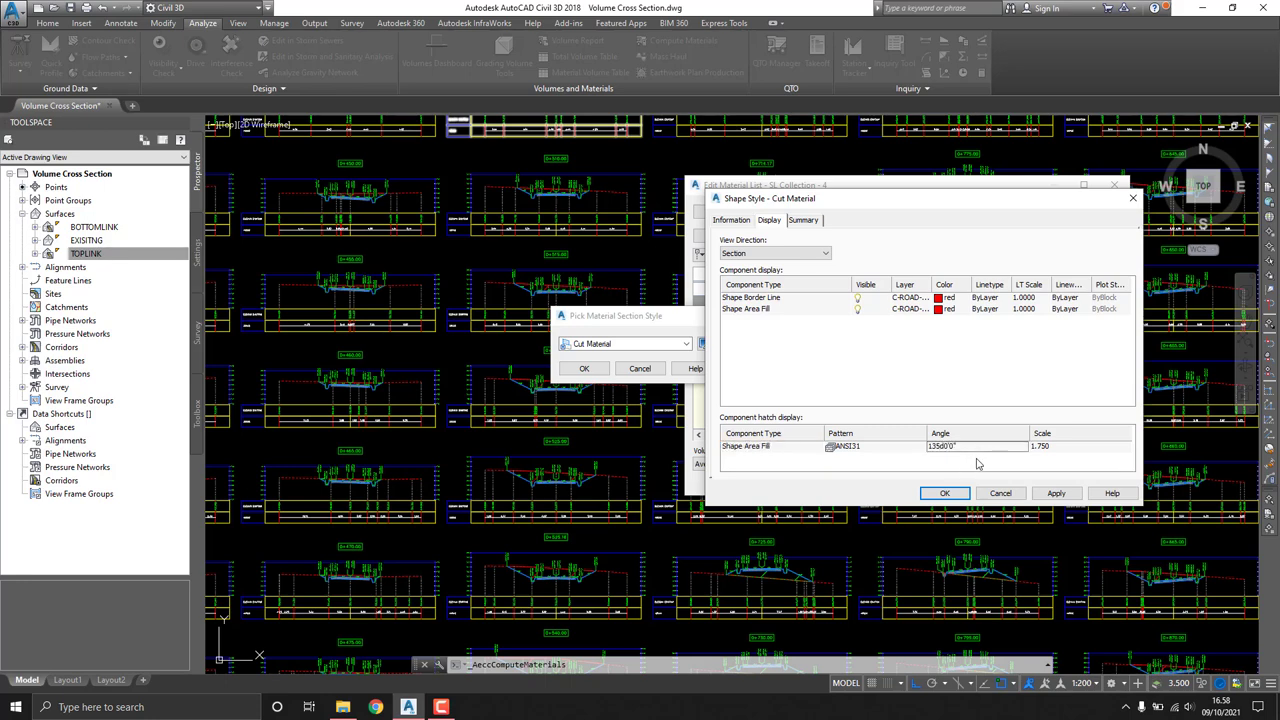
left_click(1059, 449)
type("0.02")
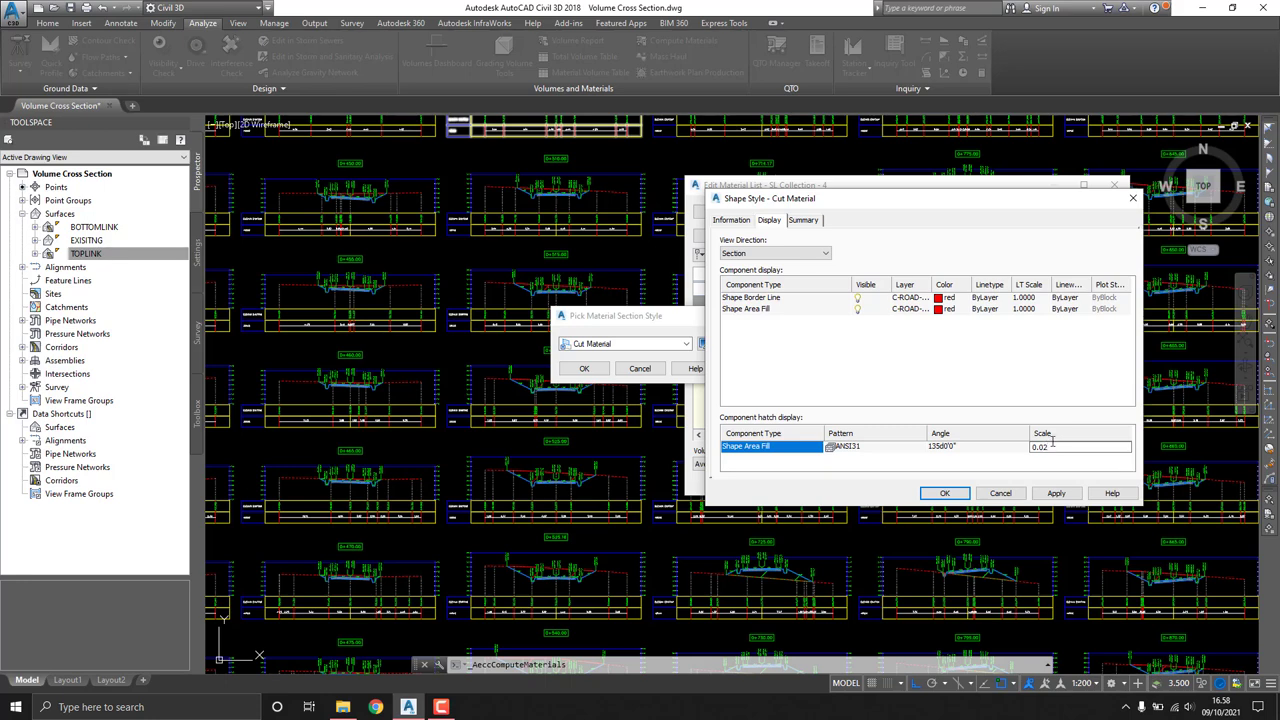
left_click(946, 494)
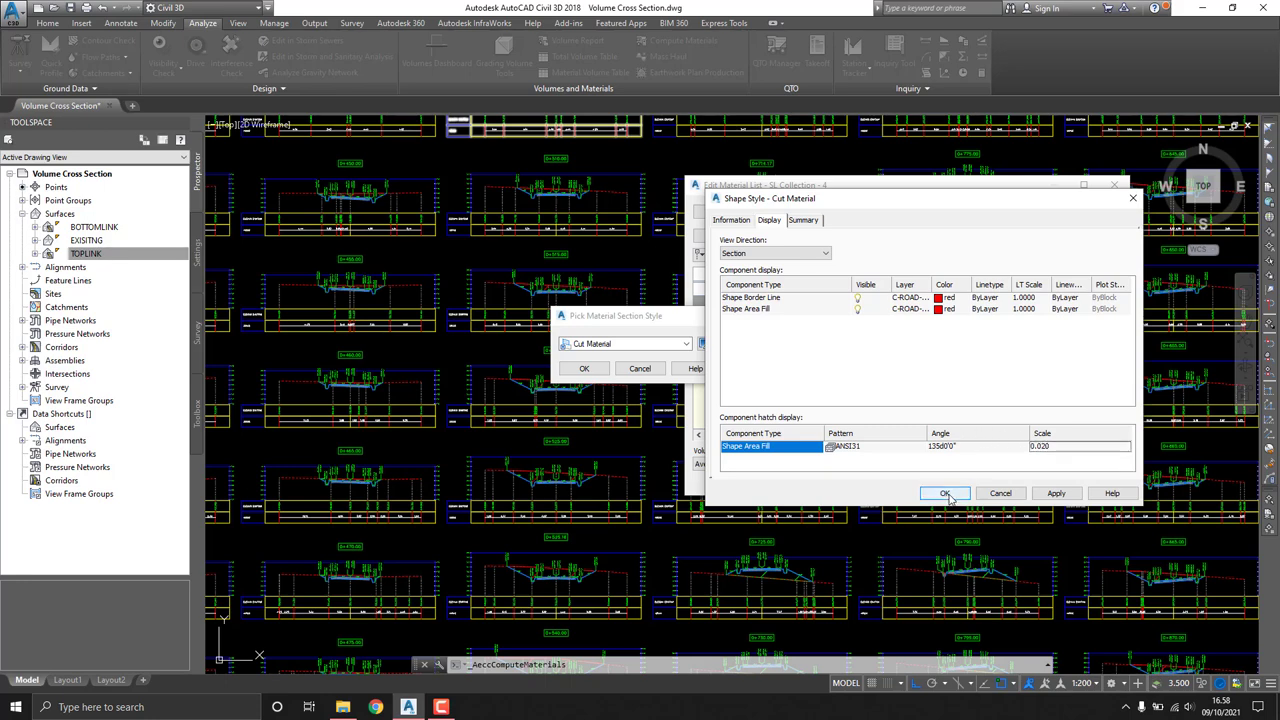
left_click(585, 369)
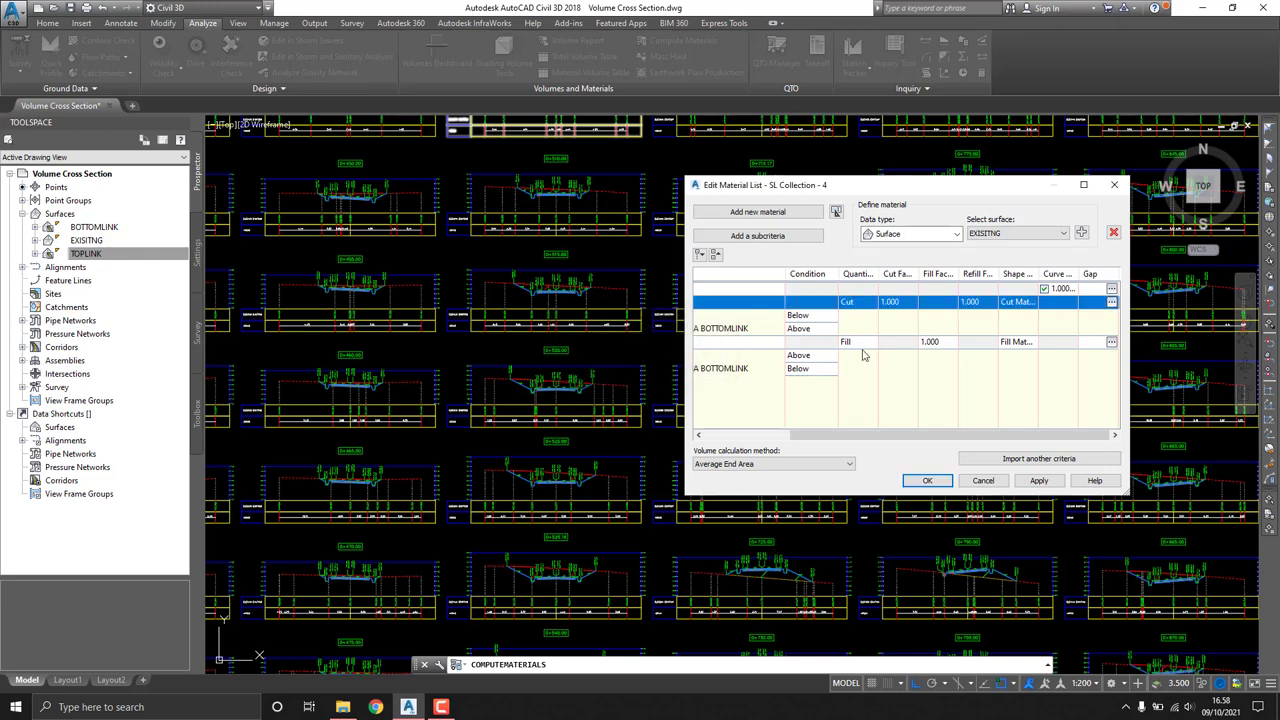
Step: Open the Fill material's shape style for editing in its Section view settings
left_click(1017, 342)
left_click(702, 343)
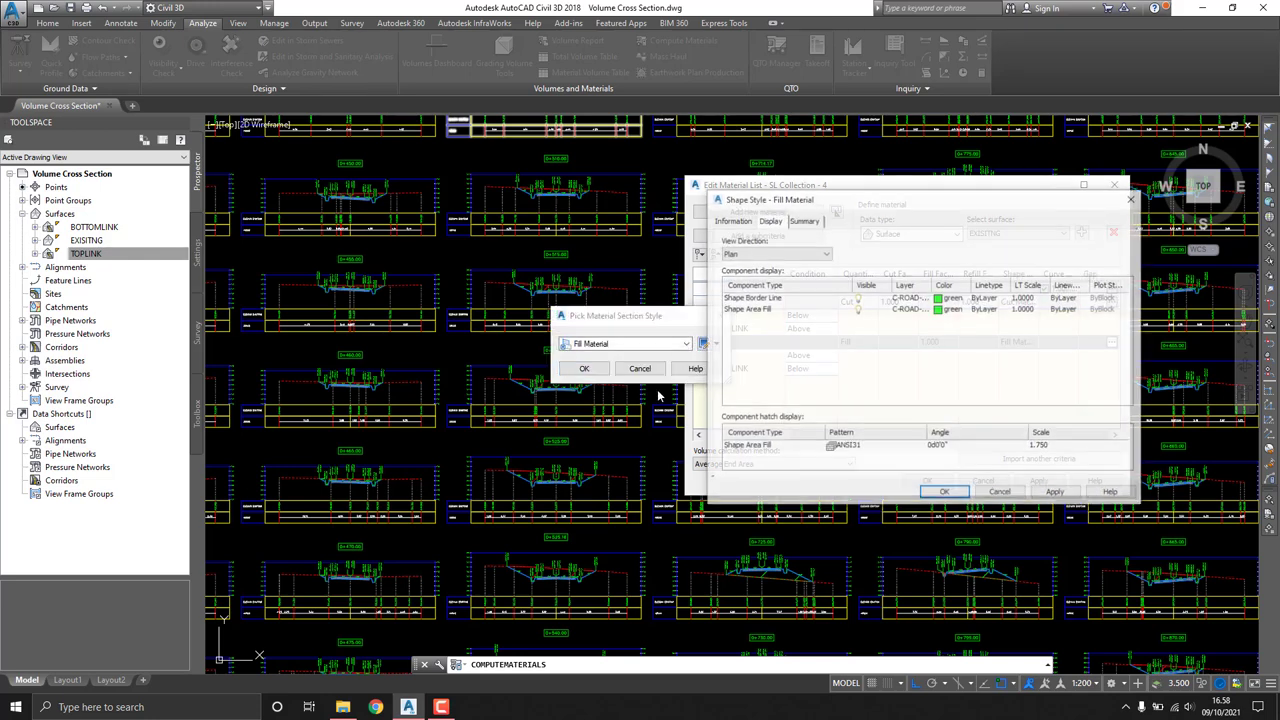
left_click(783, 254)
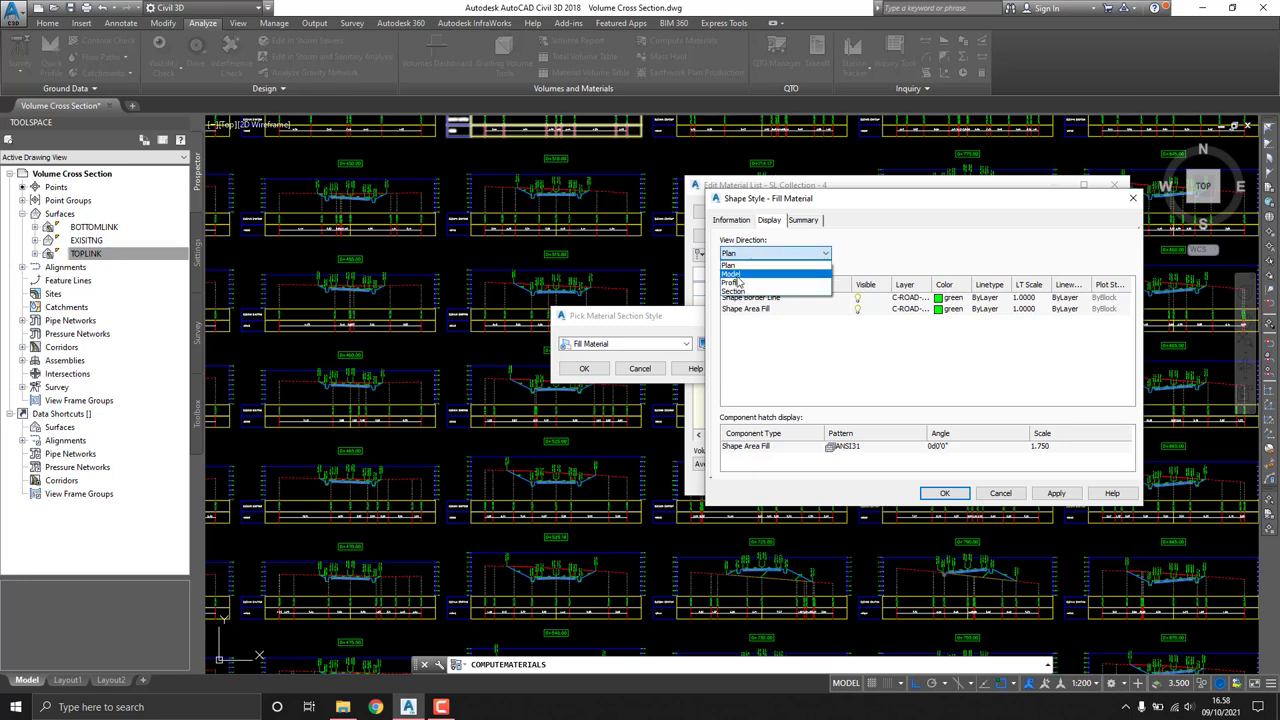
left_click(745, 297)
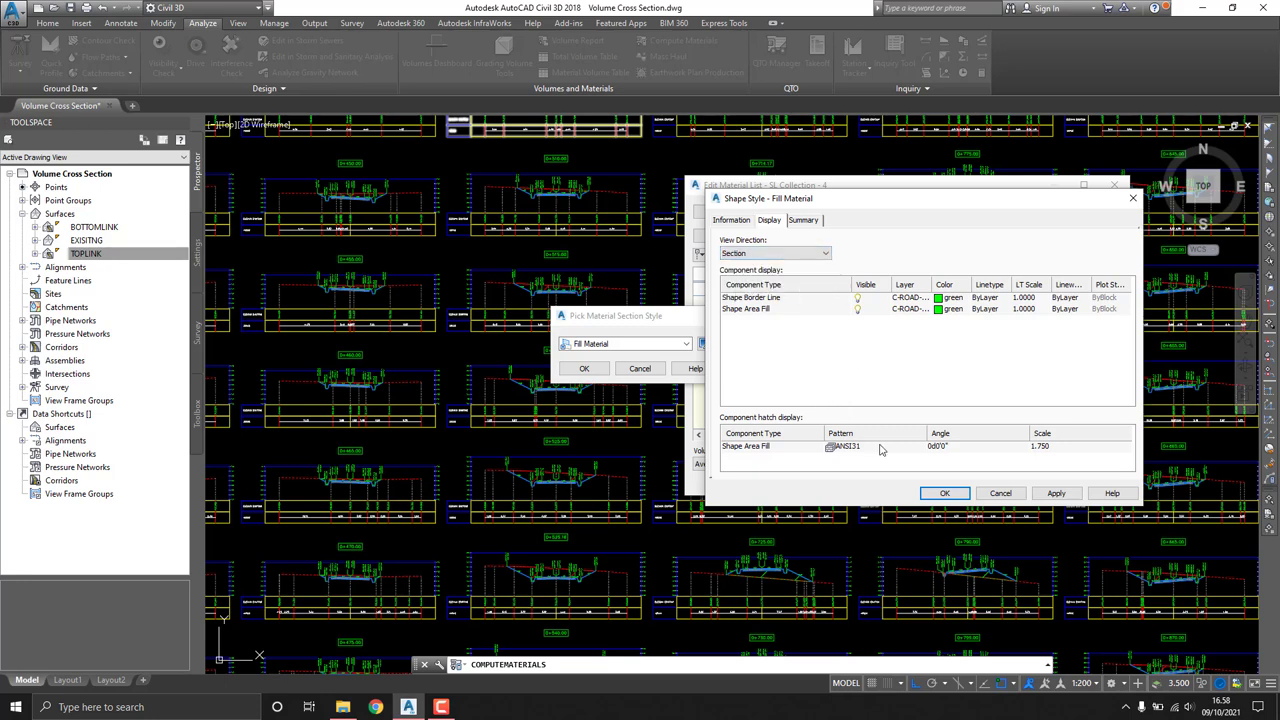
Step: Set the fill hatch to 45° at scale 0.02 and apply the material list changes
double_click(950, 447)
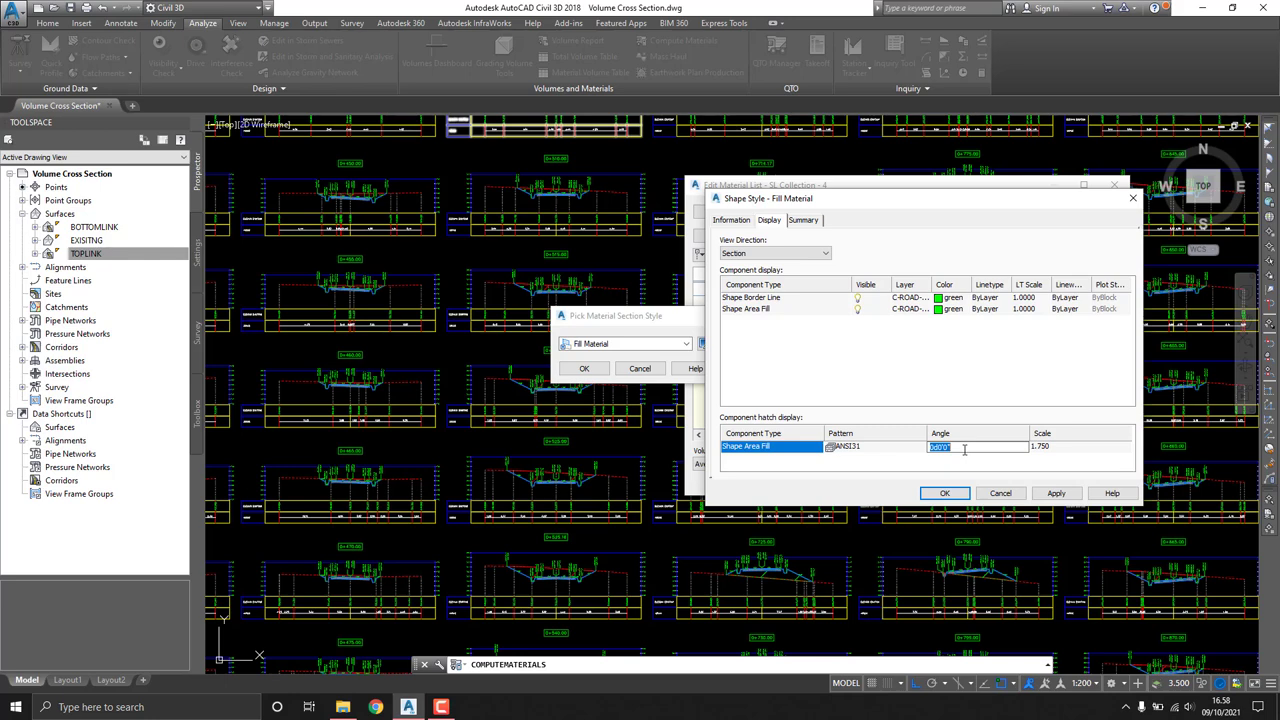
type("45")
left_click(1053, 447)
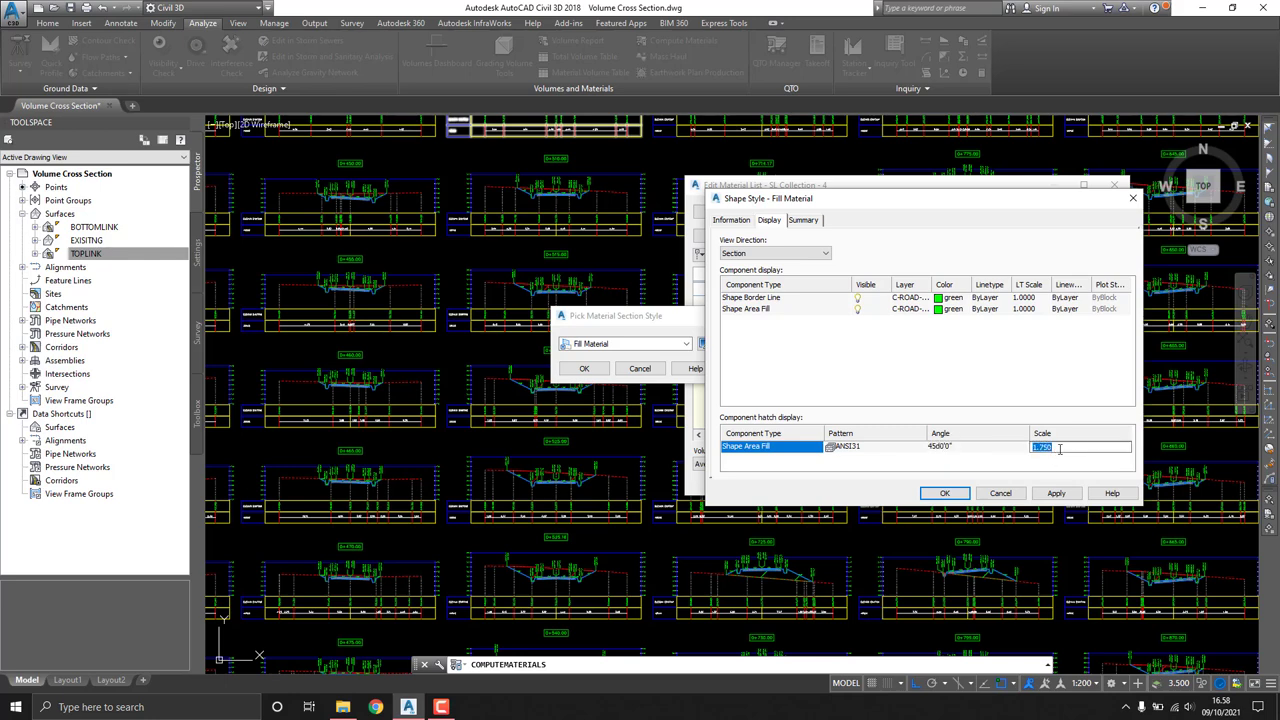
type("0.02")
left_click(944, 493)
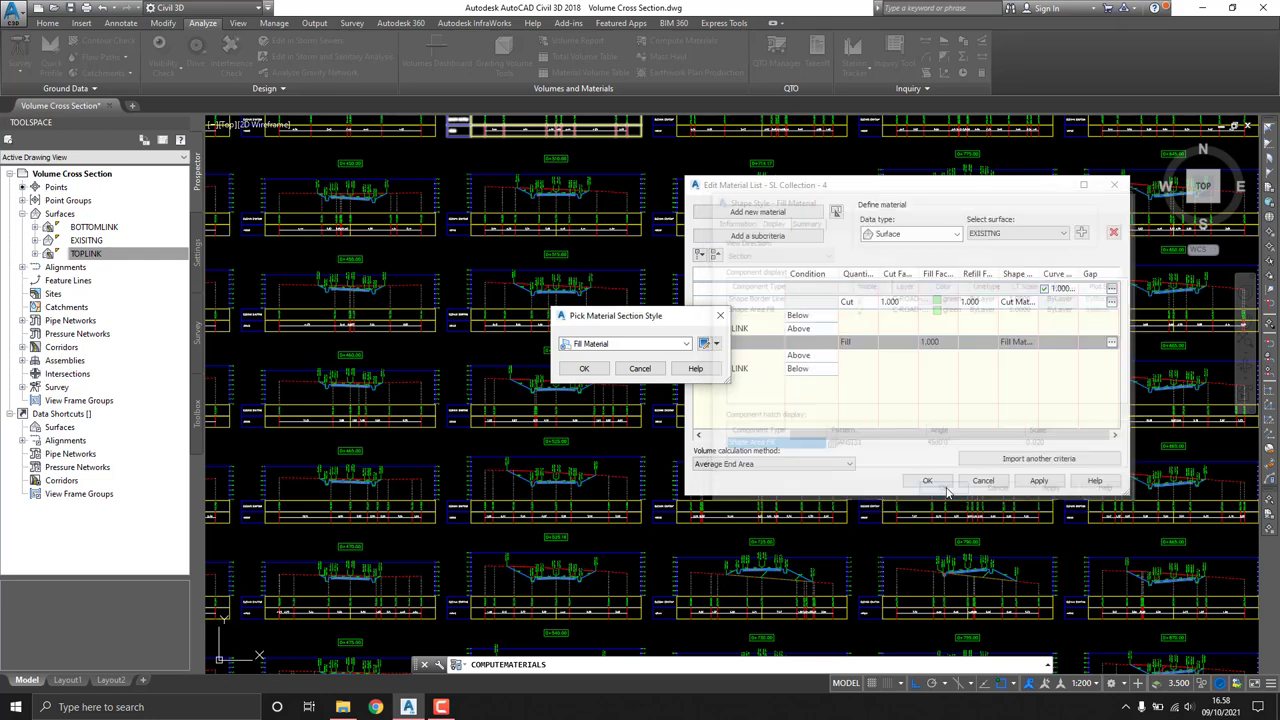
left_click(584, 368)
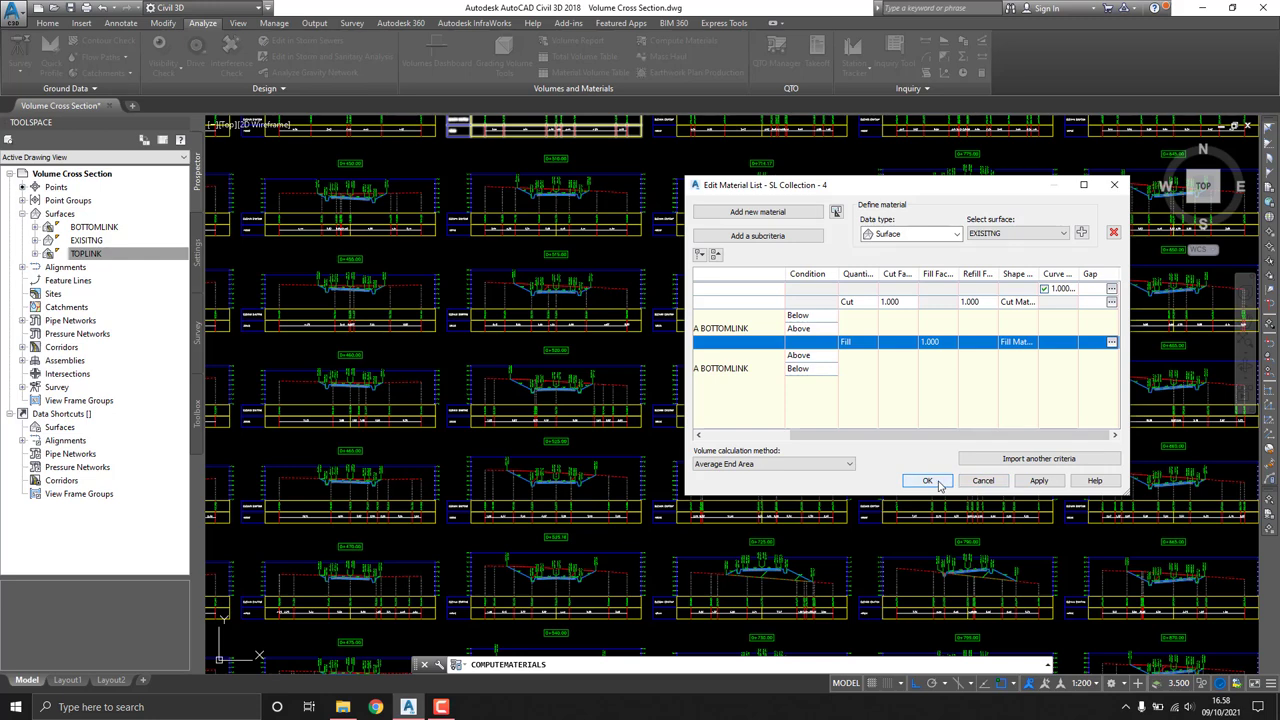
left_click(930, 481)
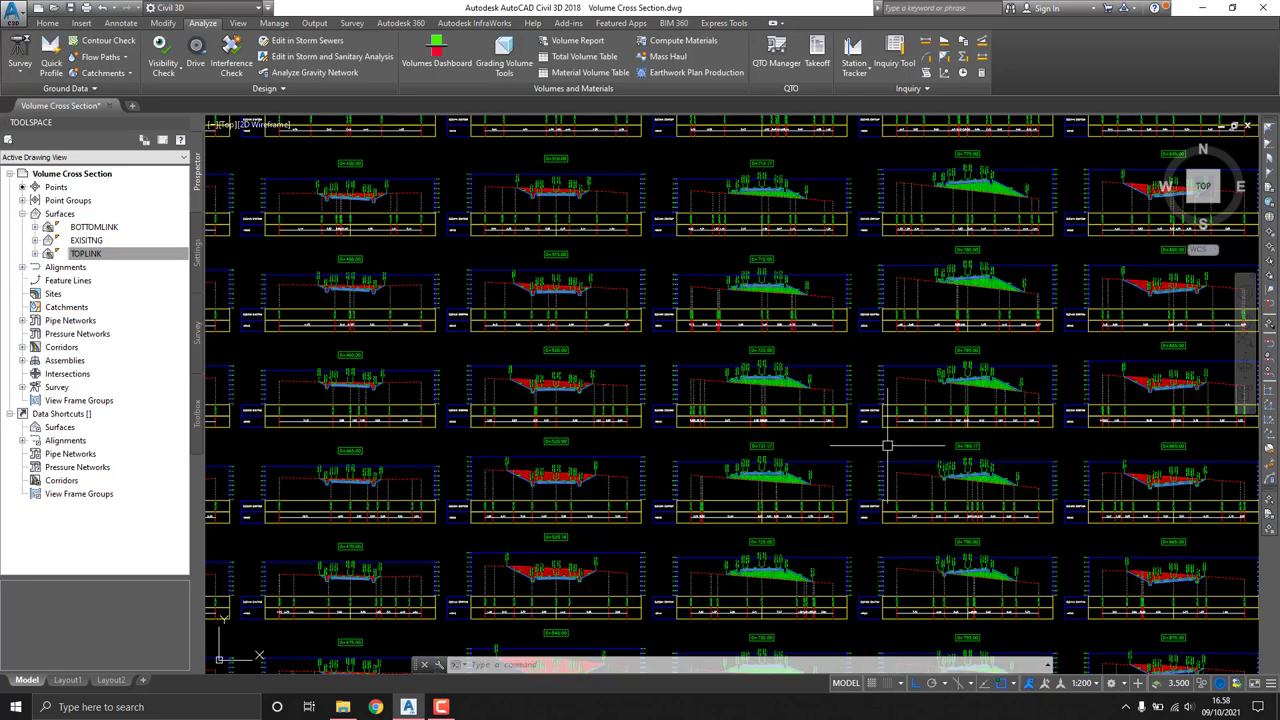
scroll(755, 386, "up", 3)
scroll(755, 386, "up", 3)
scroll(755, 386, "up", 5)
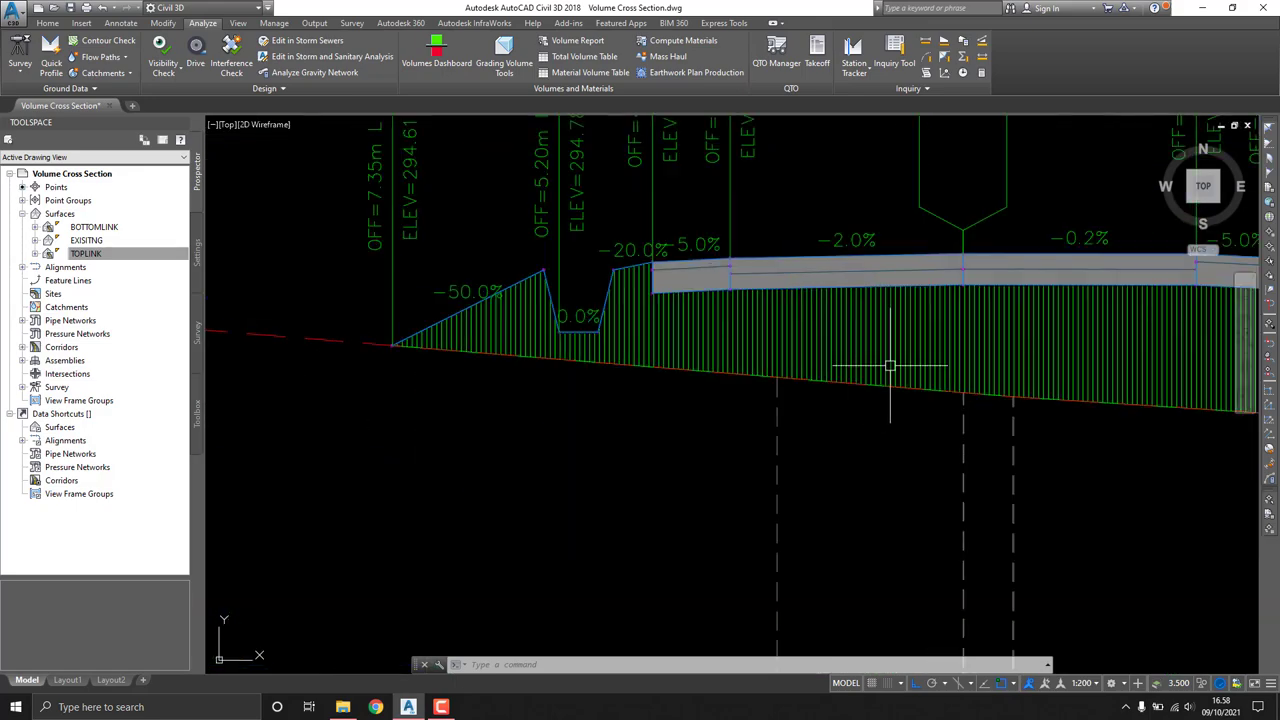
scroll(766, 412, "down", 5)
scroll(766, 412, "up", 5)
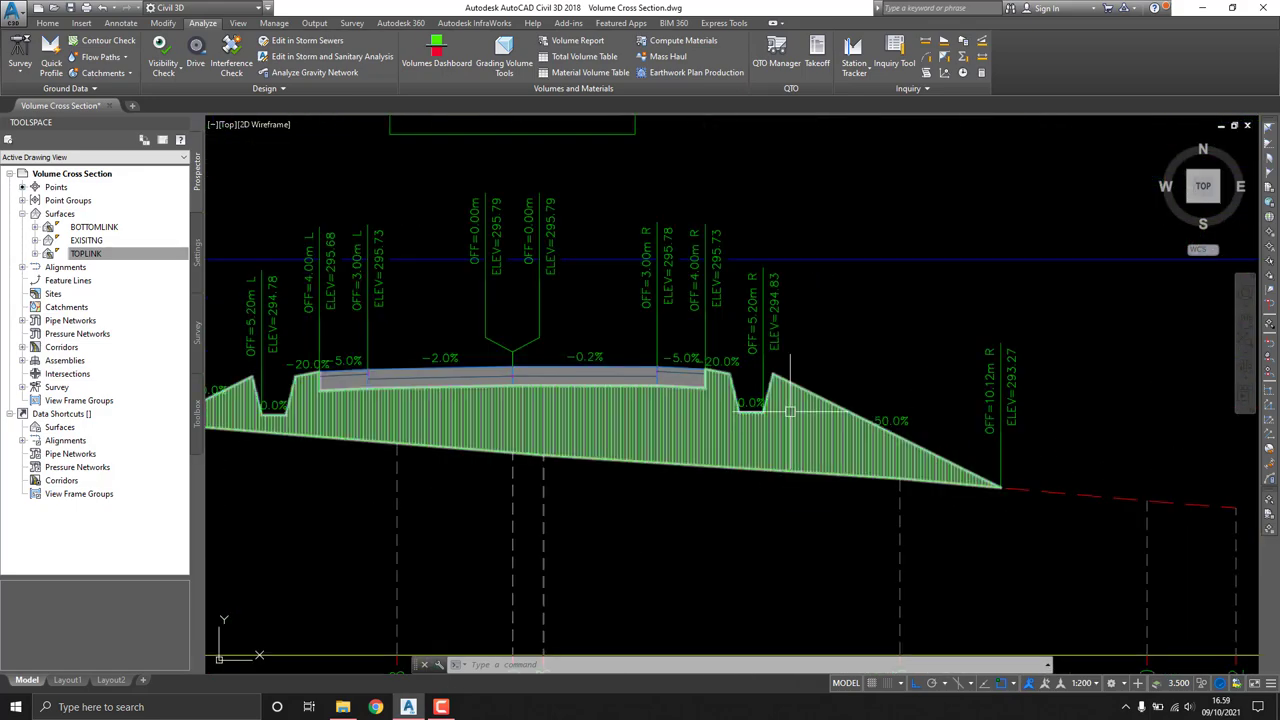
scroll(805, 430, "up", 3)
scroll(822, 413, "down", 5)
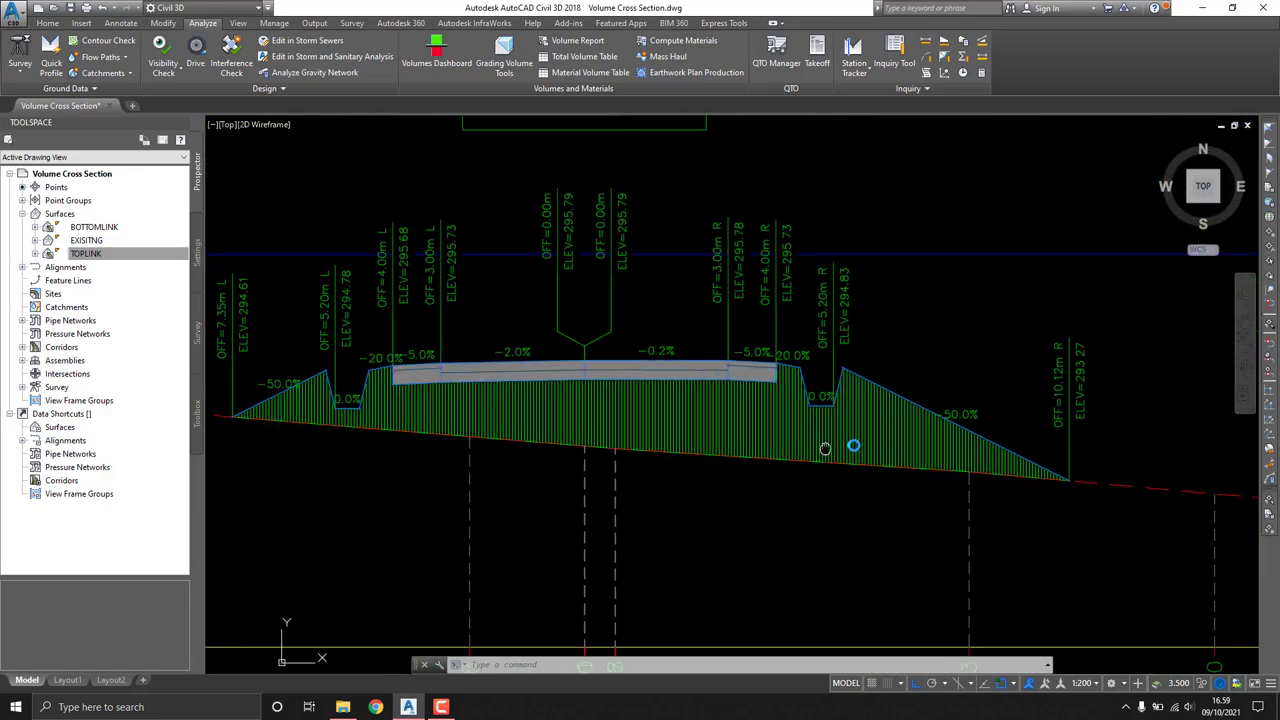
scroll(800, 400, "down", 4)
scroll(767, 329, "up", 2)
scroll(767, 329, "up", 3)
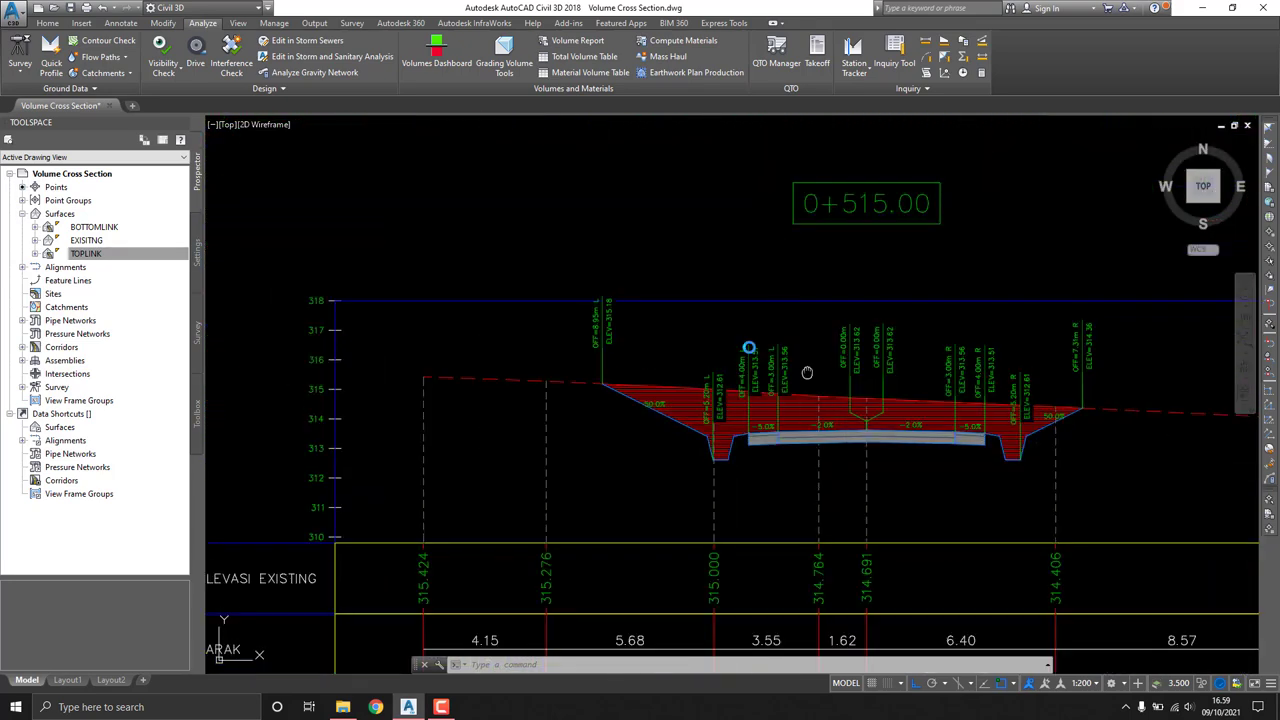
scroll(749, 349, "up", 2)
scroll(691, 366, "down", 1)
scroll(777, 300, "down", 2)
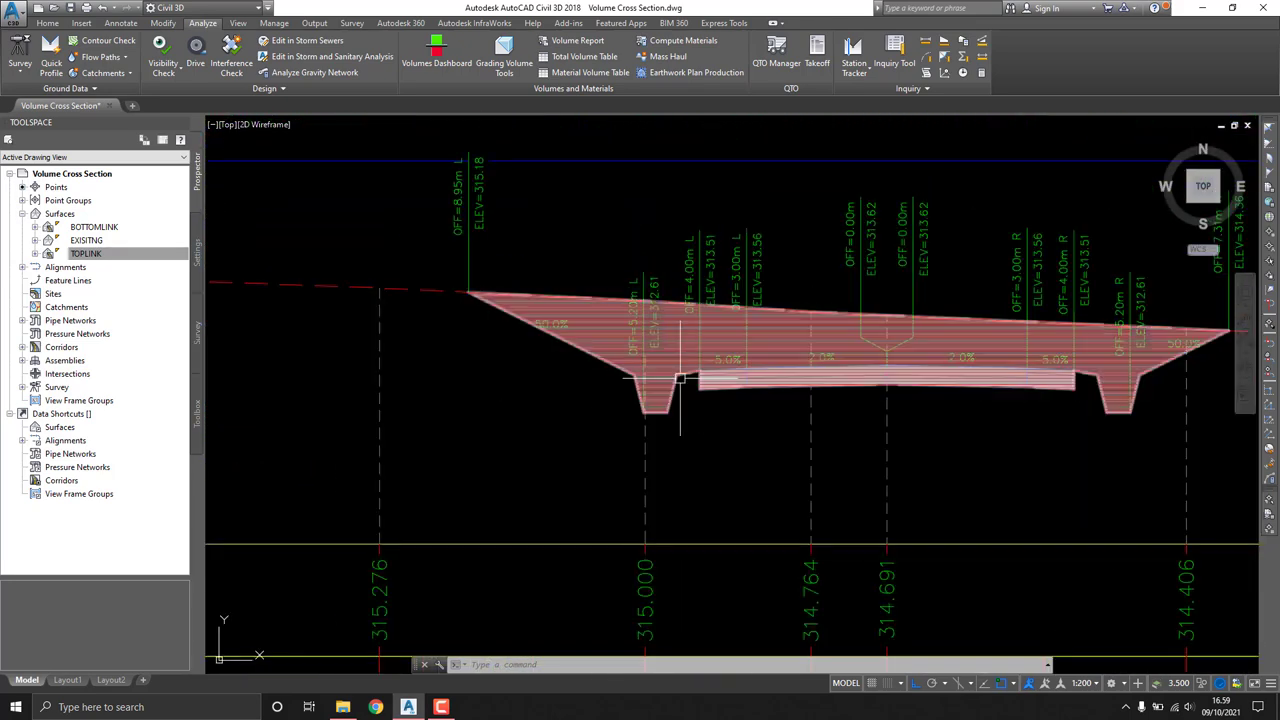
scroll(800, 343, "down", 2)
scroll(870, 345, "down", 3)
scroll(870, 345, "down", 4)
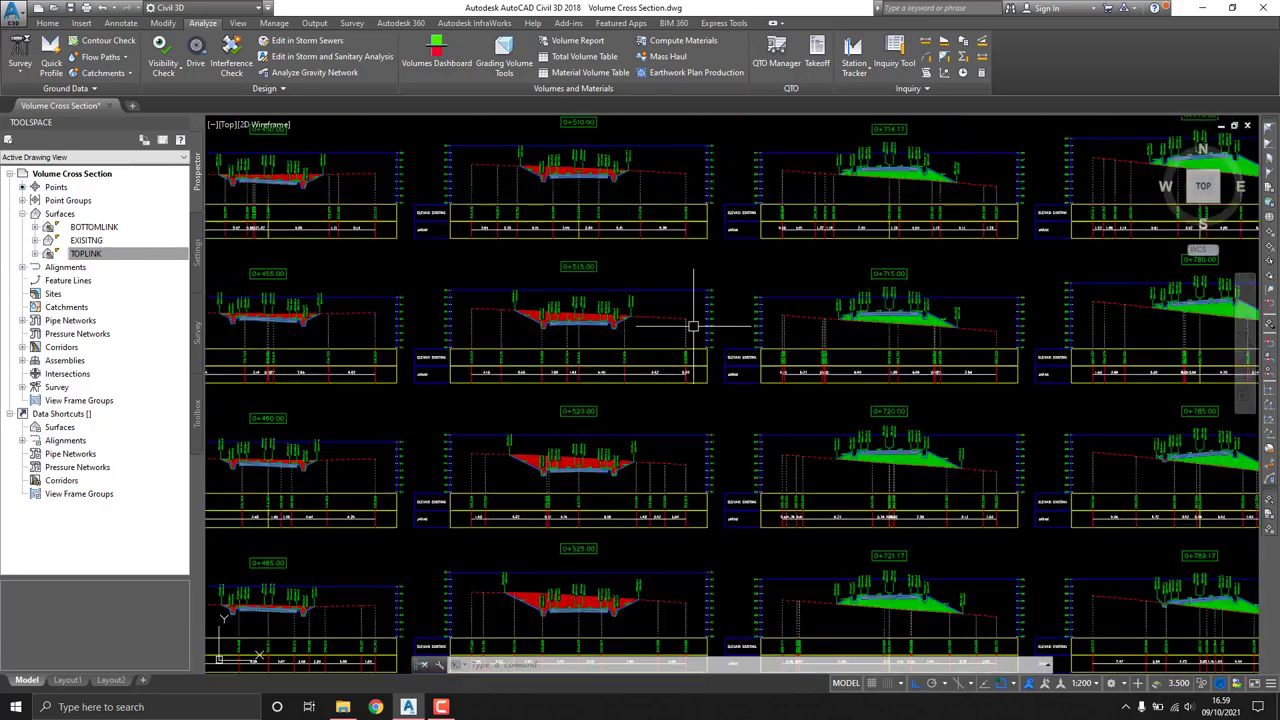
scroll(694, 320, "up", 2)
scroll(650, 320, "up", 2)
scroll(593, 322, "down", 4)
scroll(734, 331, "up", 6)
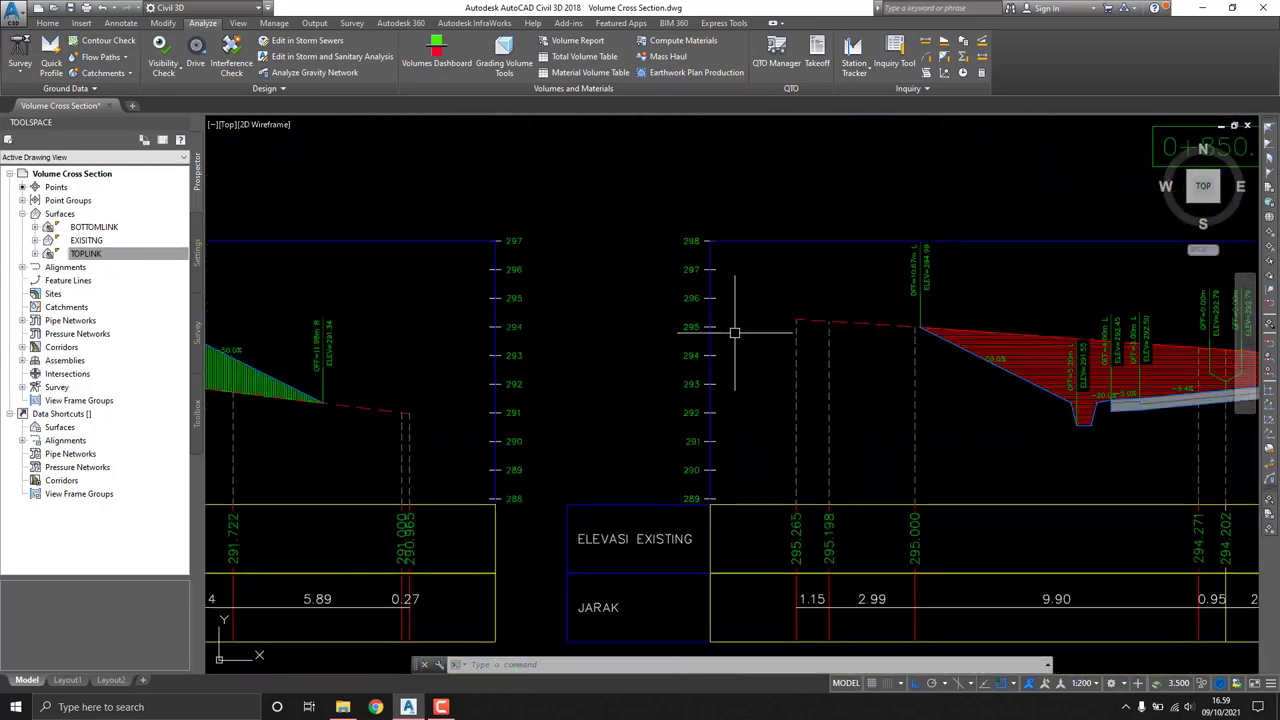
middle_click_drag(734, 331, 429, 309)
scroll(660, 340, "down", 3)
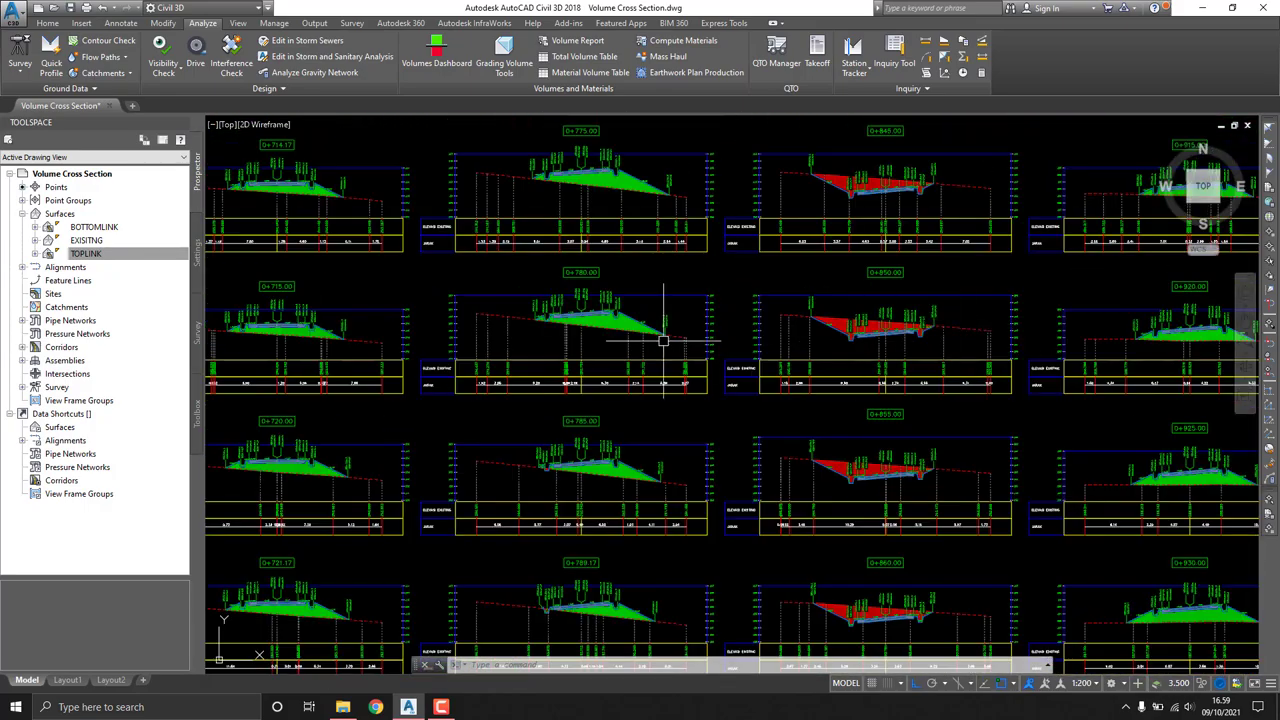
scroll(614, 286, "down", 3)
scroll(641, 222, "up", 5)
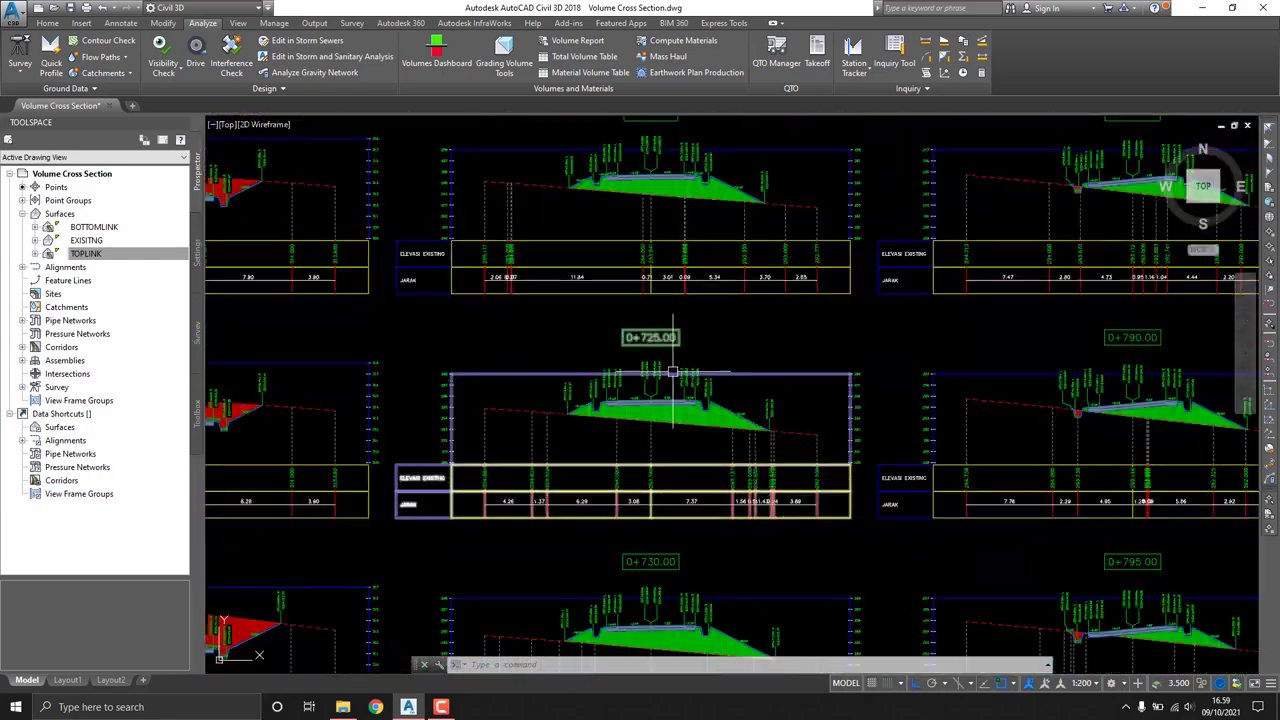
middle_click_drag(684, 351, 732, 331)
scroll(704, 352, "down", 3)
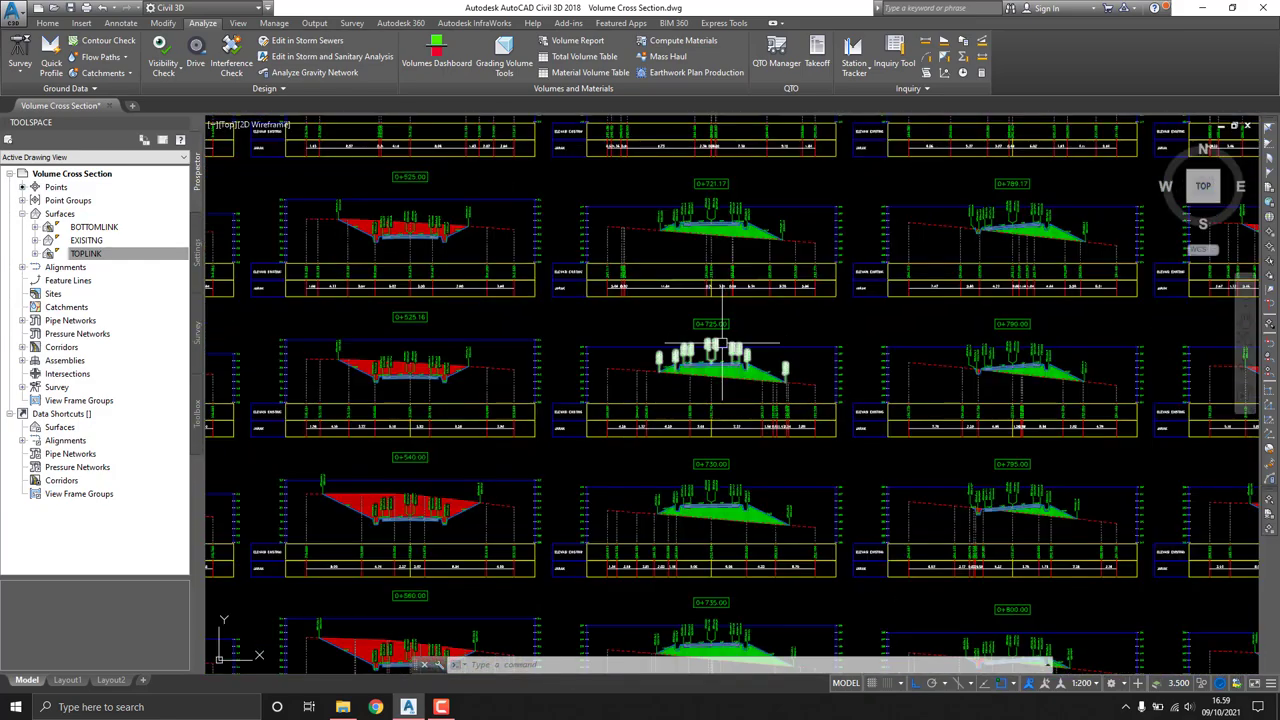
middle_click_drag(675, 192, 697, 268)
scroll(697, 268, "down", 4)
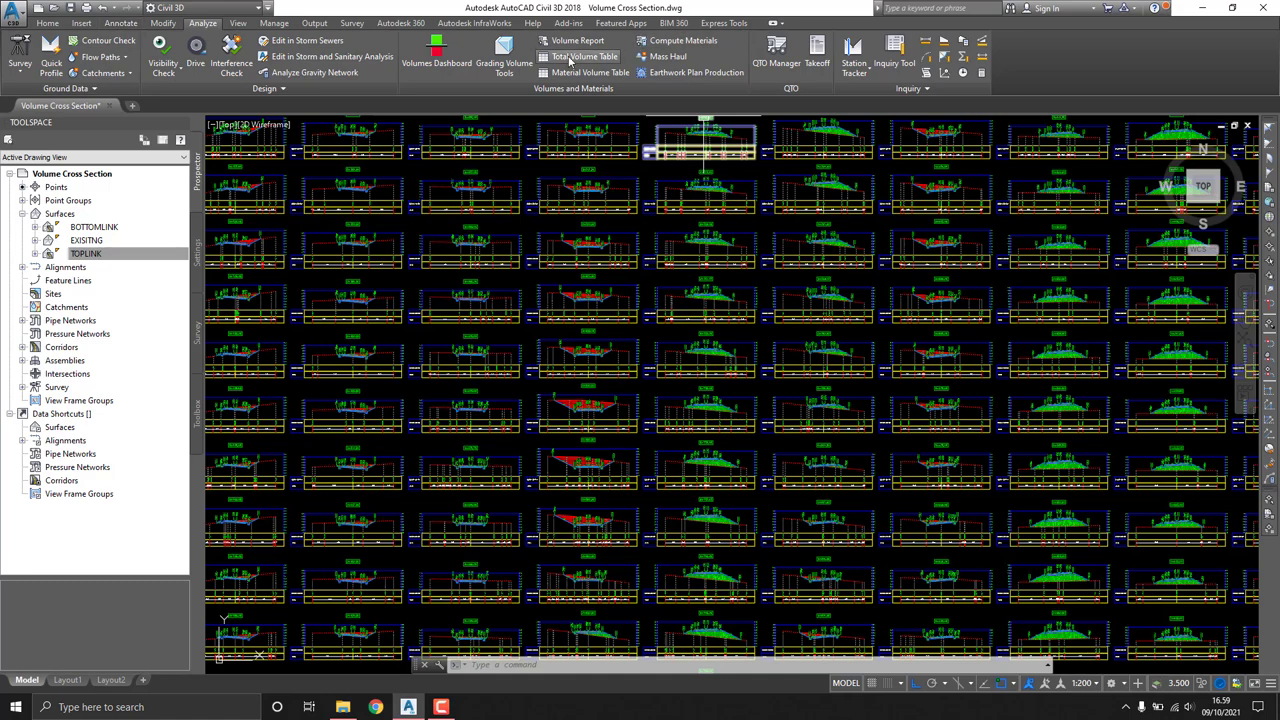
Step: Create Cut and Fill volume tables for JALAN RENCANA using the MATERIAL list, placed in empty space
left_click(571, 58)
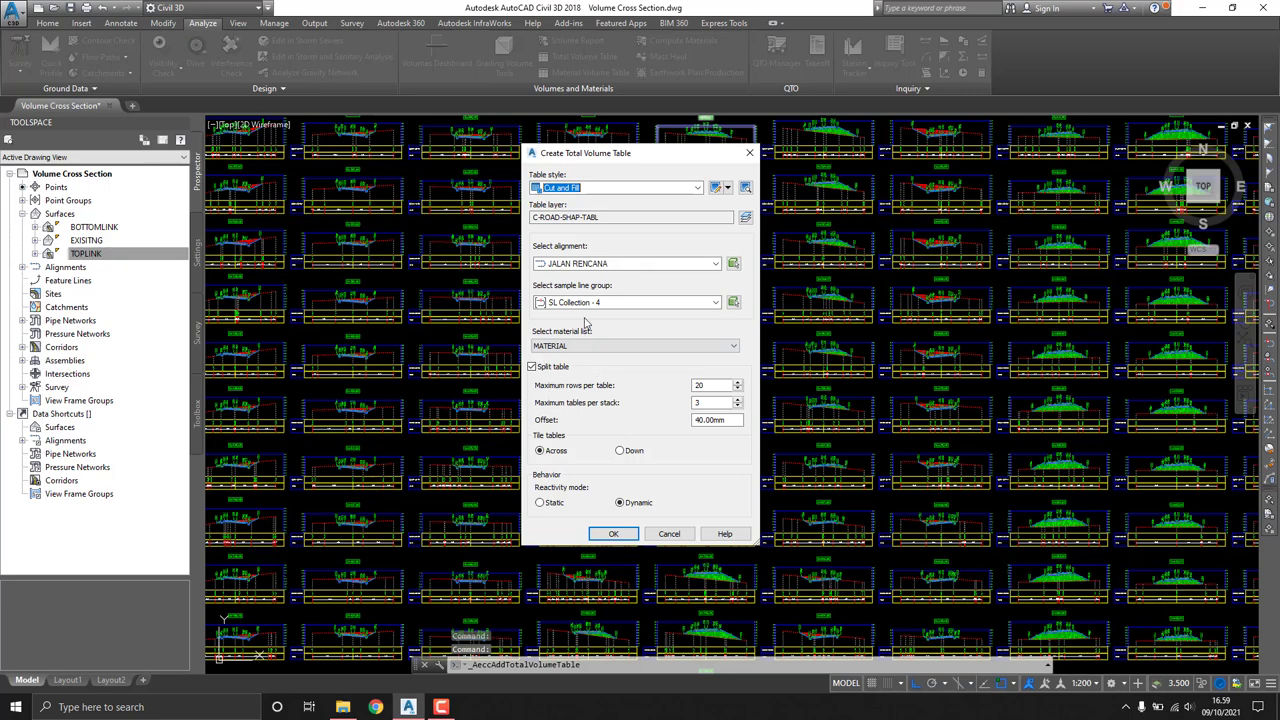
left_click(590, 263)
left_click(568, 273)
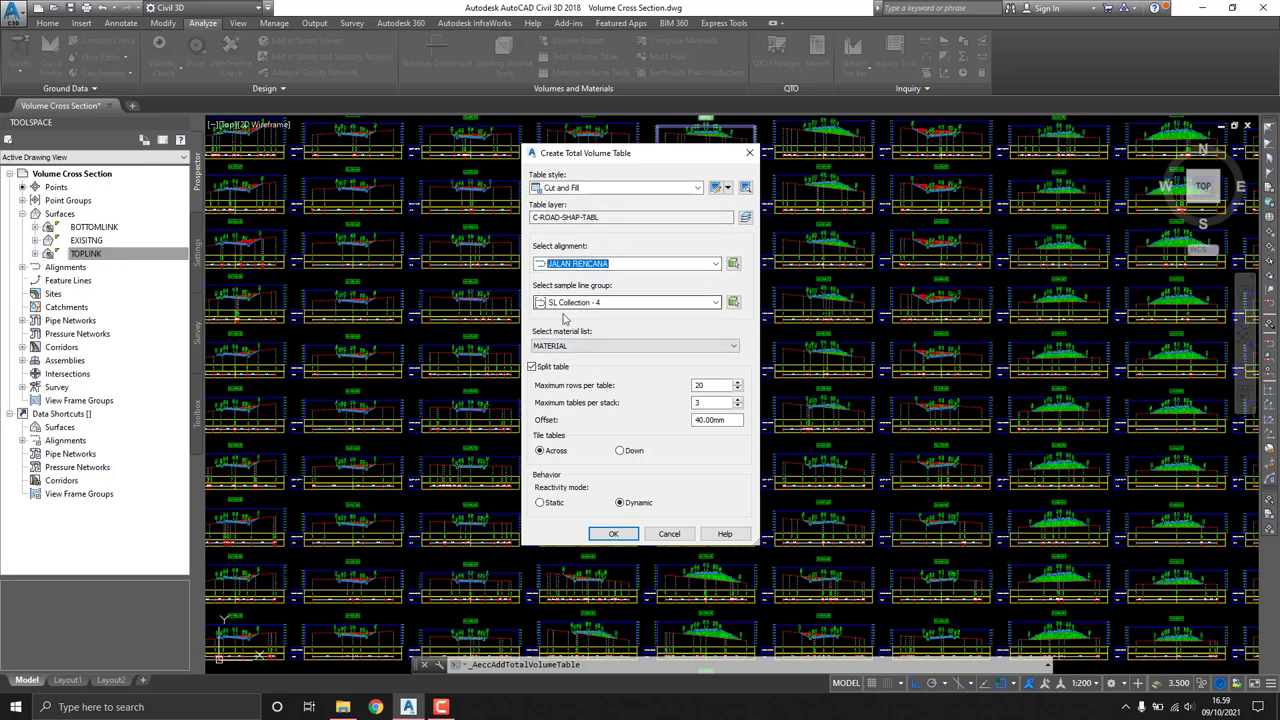
left_click(556, 346)
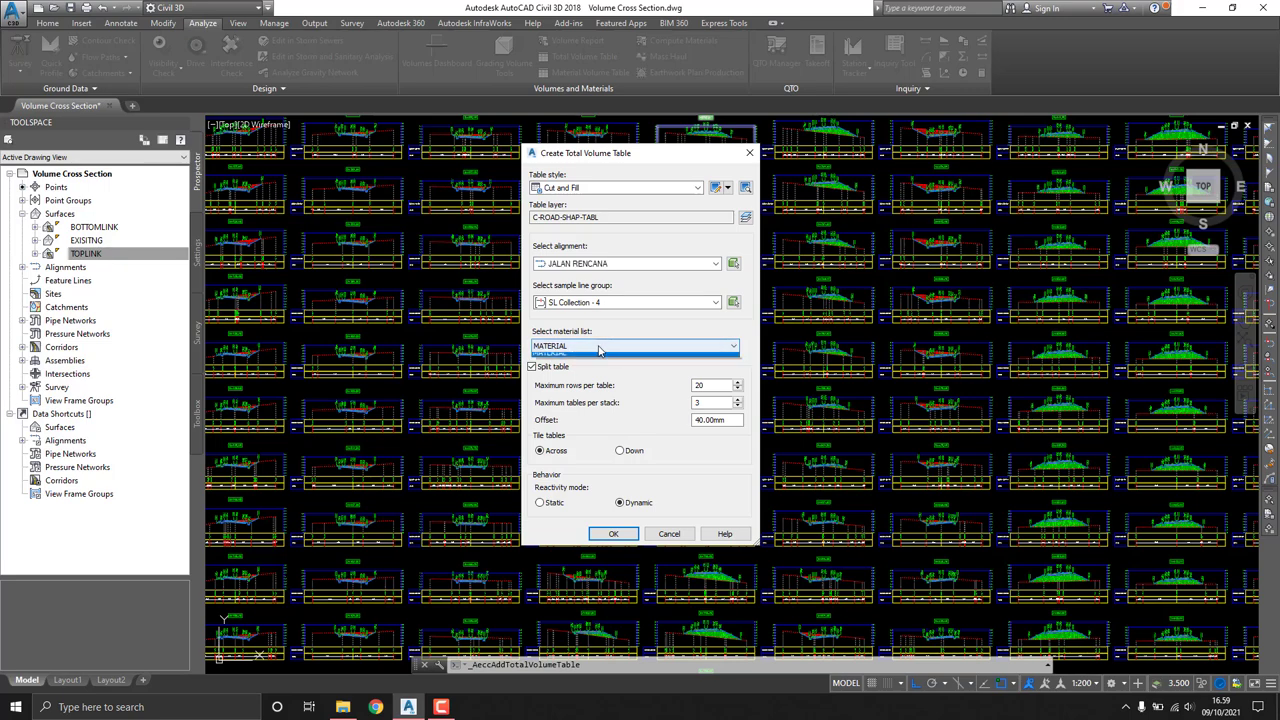
left_click(560, 358)
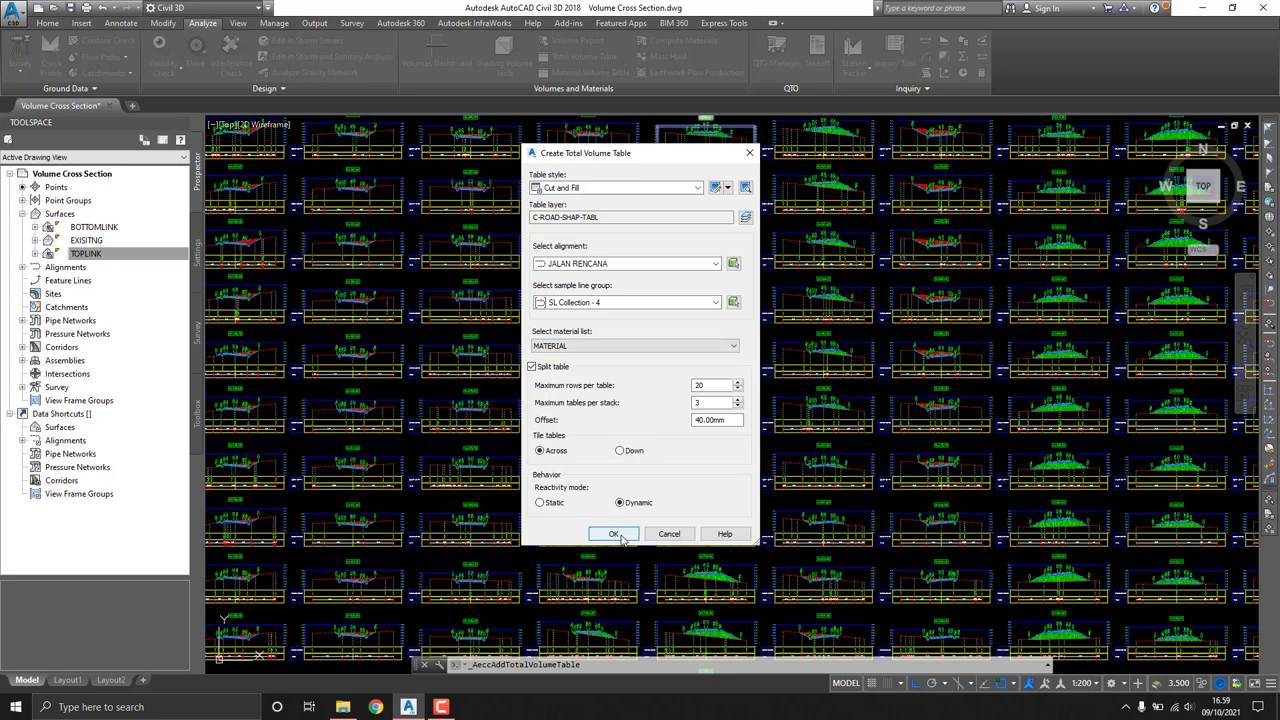
left_click(614, 533)
scroll(548, 358, "down", 2)
scroll(548, 358, "down", 3)
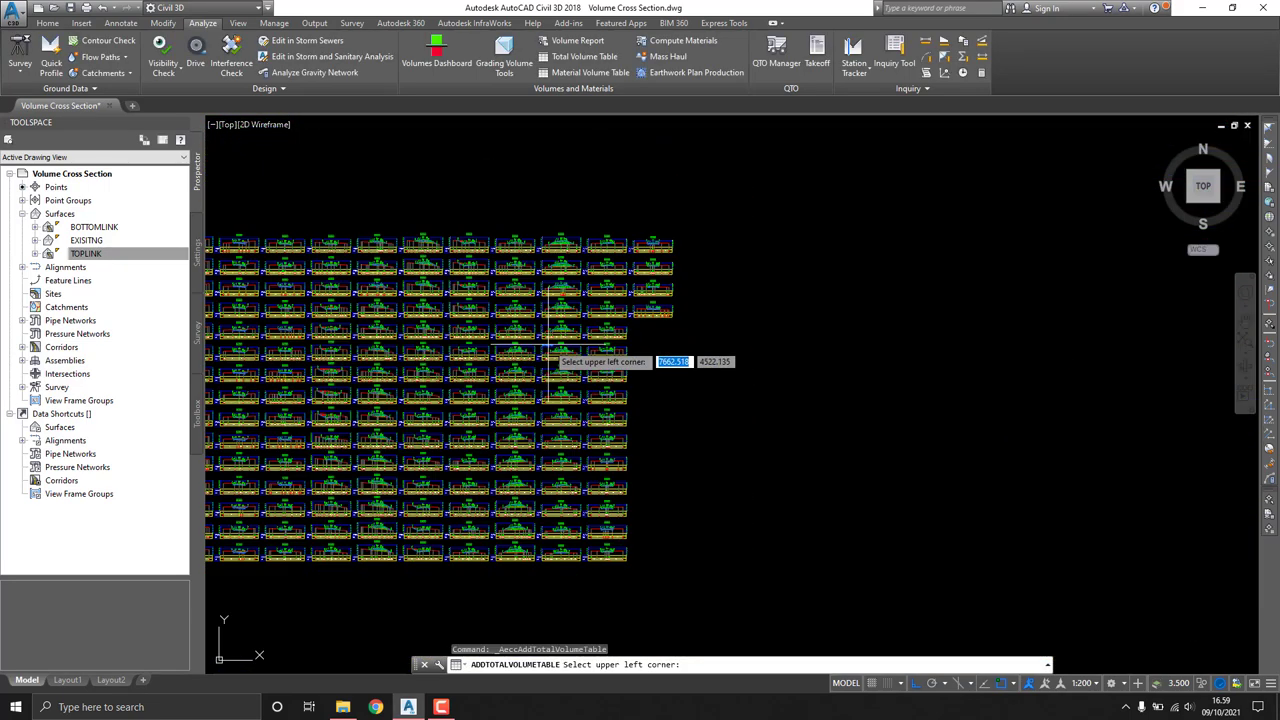
middle_click_drag(548, 358, 403, 354)
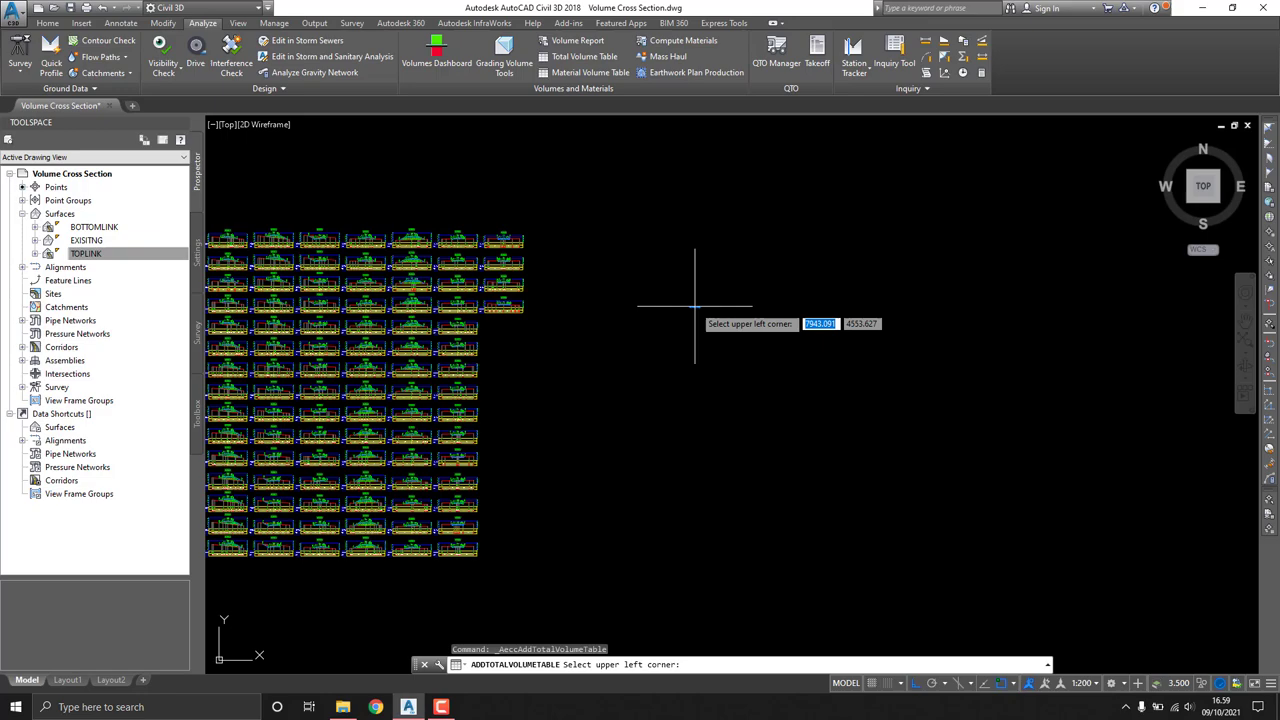
left_click(650, 248)
Step: Zoom over the newly placed tables and end the Total Volume Table command
scroll(651, 249, "up", 2)
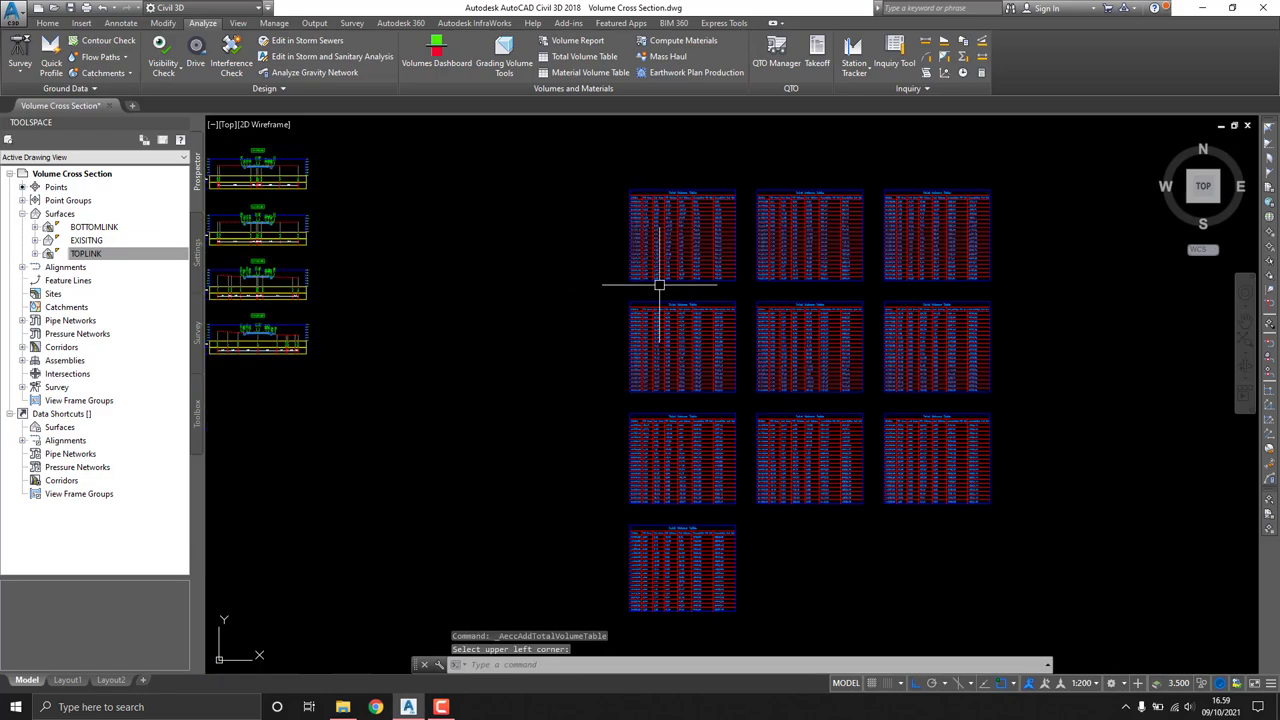
scroll(660, 283, "up", 2)
scroll(664, 306, "up", 1)
scroll(663, 306, "up", 1)
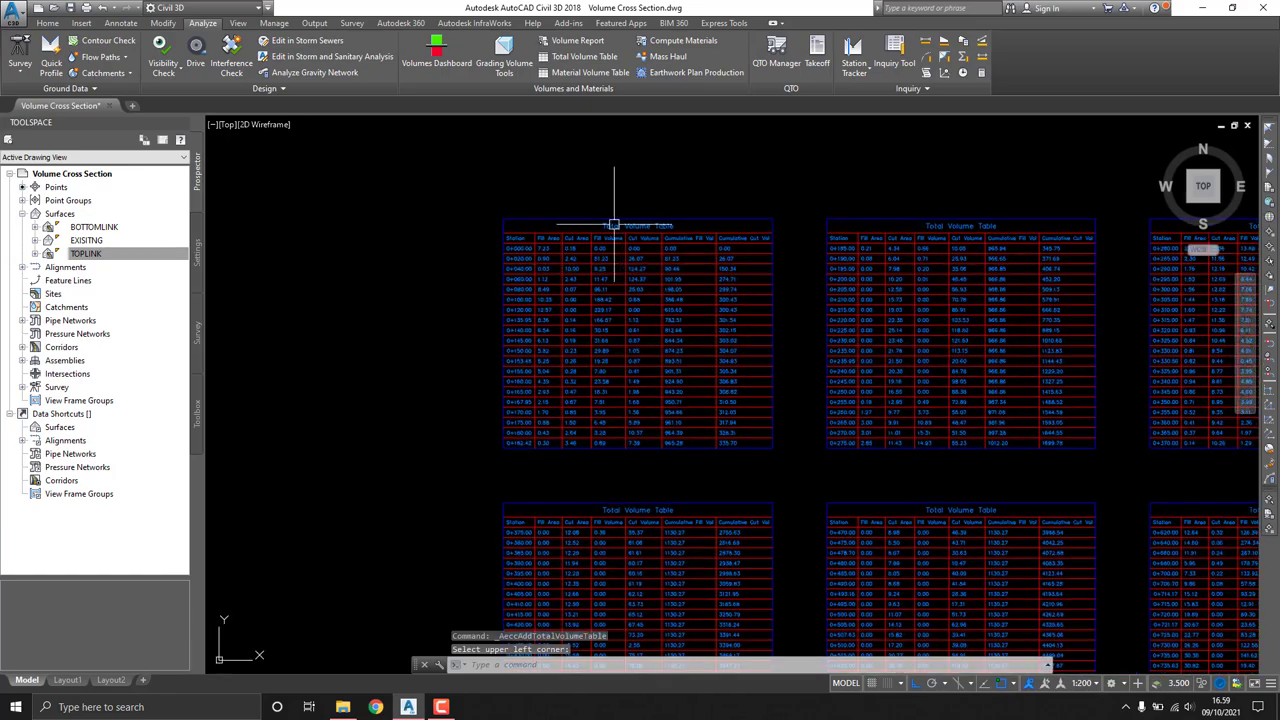
scroll(611, 223, "up", 2)
scroll(650, 224, "down", 3)
key("Escape")
Step: Inspect the tables' cut, fill and cumulative volume columns
scroll(590, 195, "up", 3)
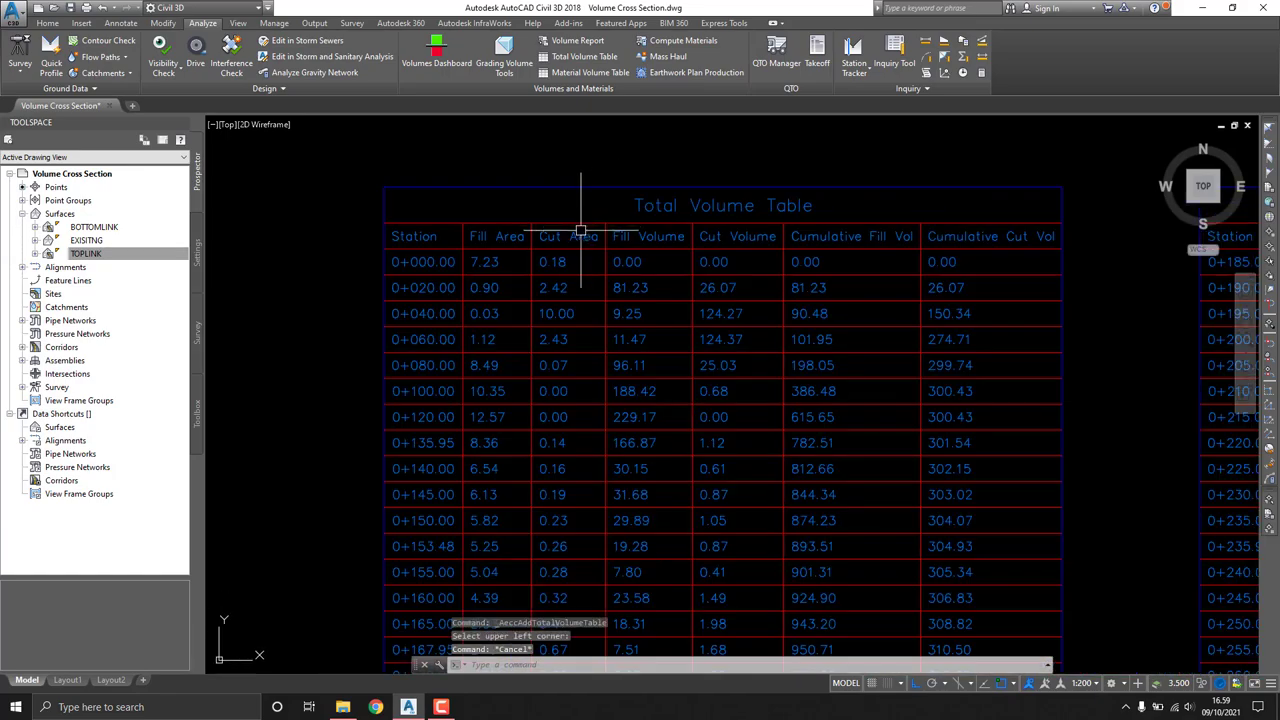
scroll(600, 192, "down", 2)
scroll(560, 212, "up", 1)
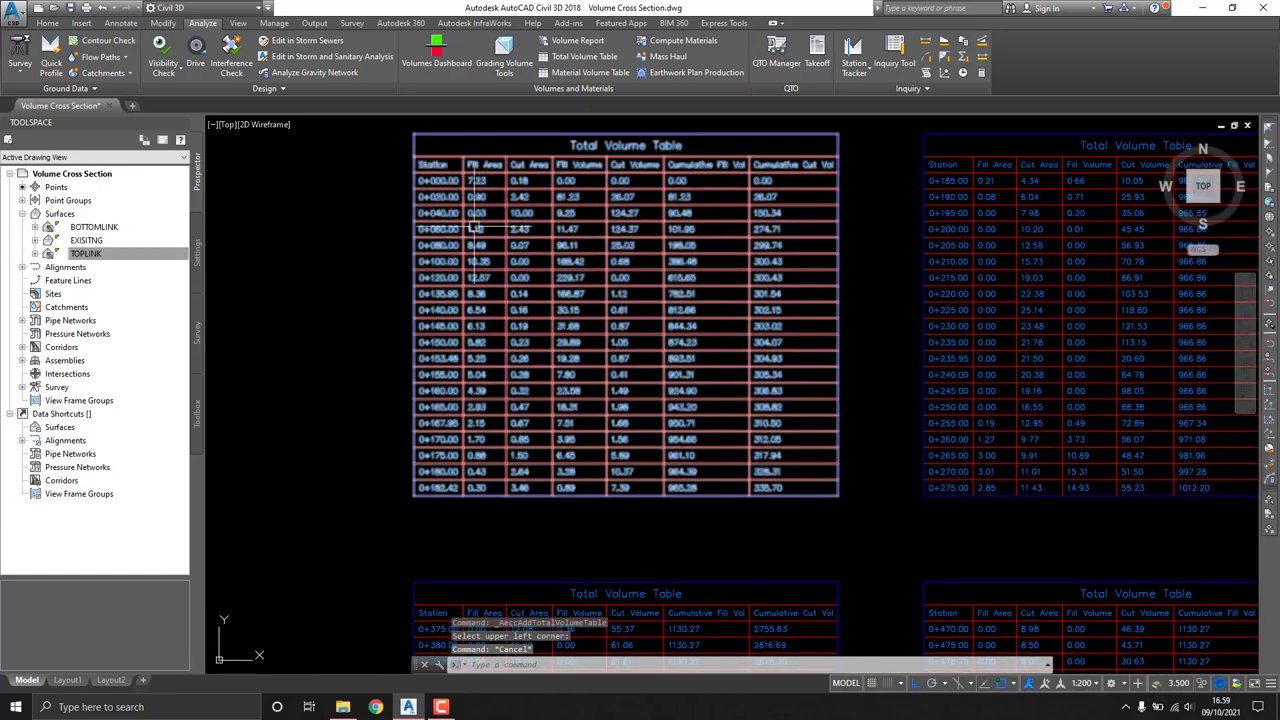
scroll(446, 231, "up", 1)
scroll(446, 231, "down", 4)
scroll(680, 197, "down", 1)
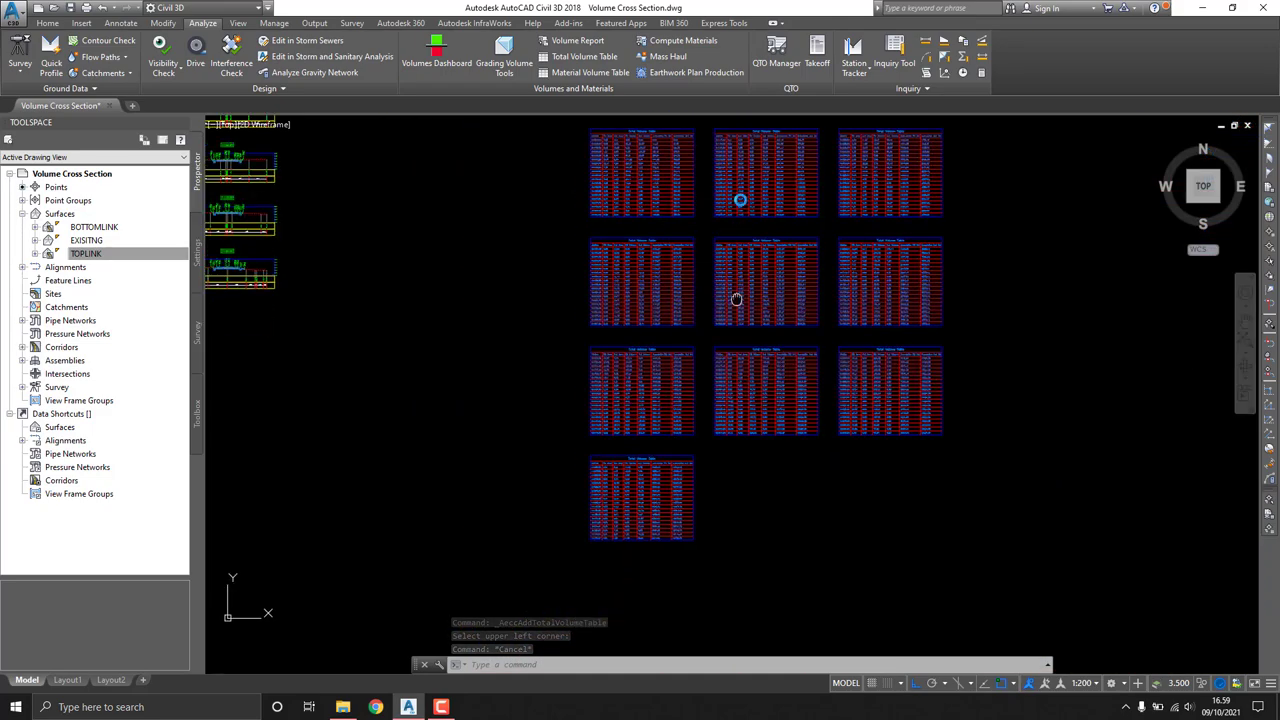
scroll(686, 409, "up", 3)
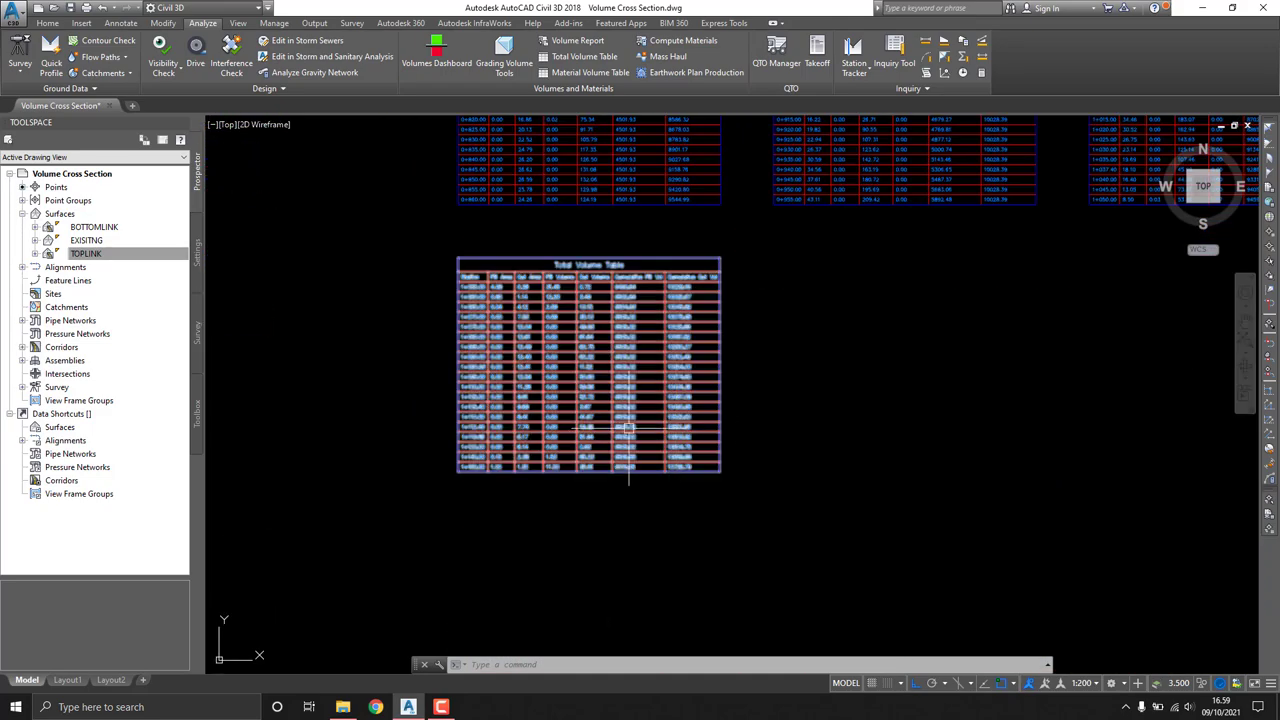
scroll(451, 486, "up", 1)
scroll(451, 505, "up", 1)
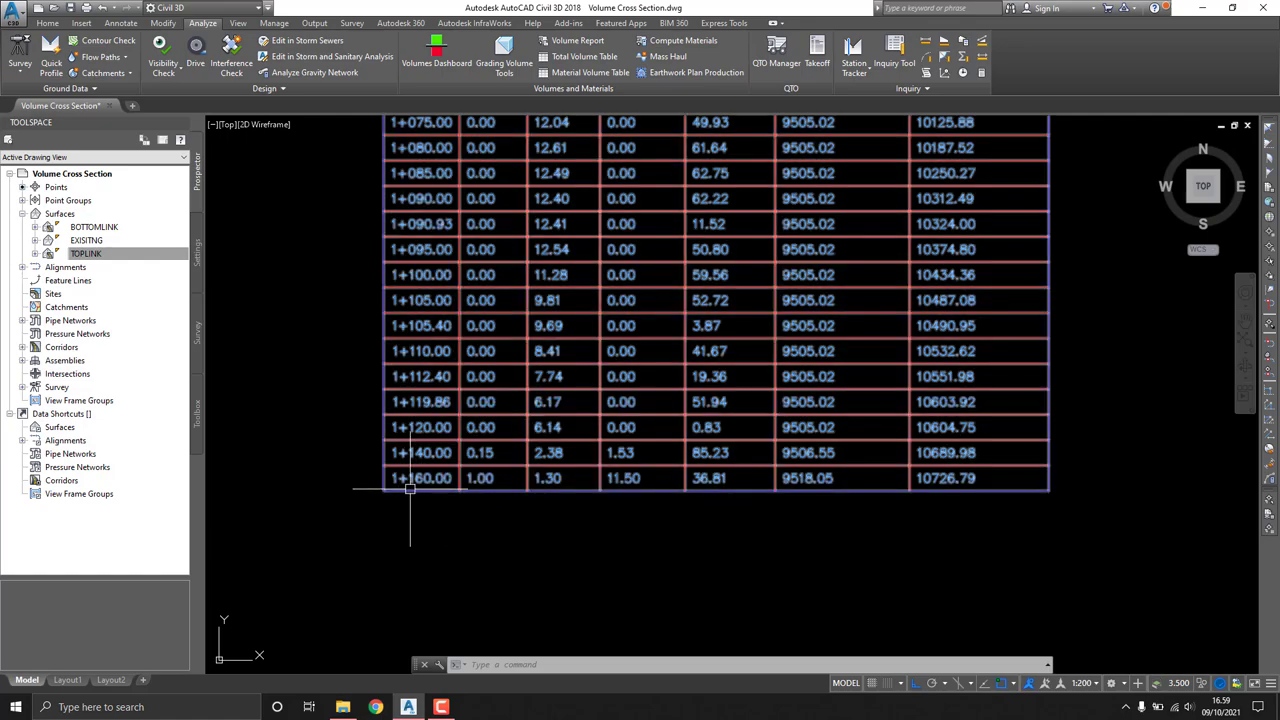
scroll(420, 487, "up", 4)
scroll(483, 466, "down", 3)
middle_click_drag(614, 466, 250, 466)
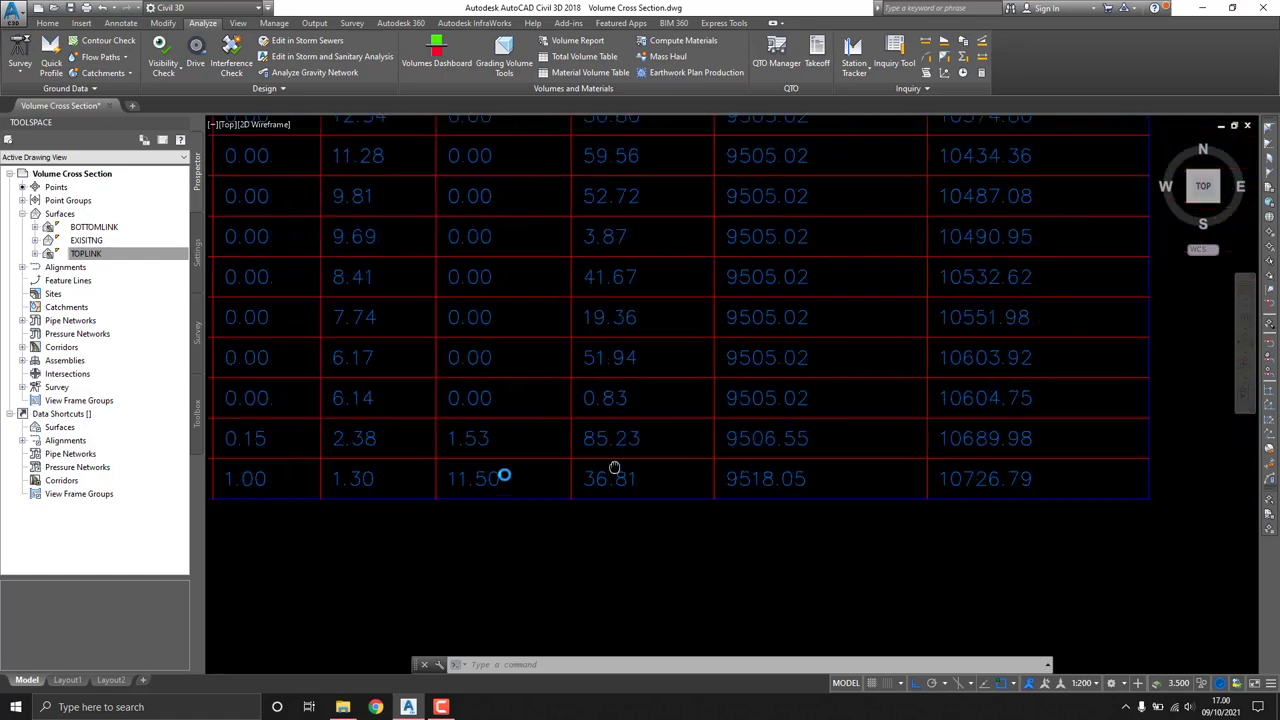
scroll(806, 494, "down", 3)
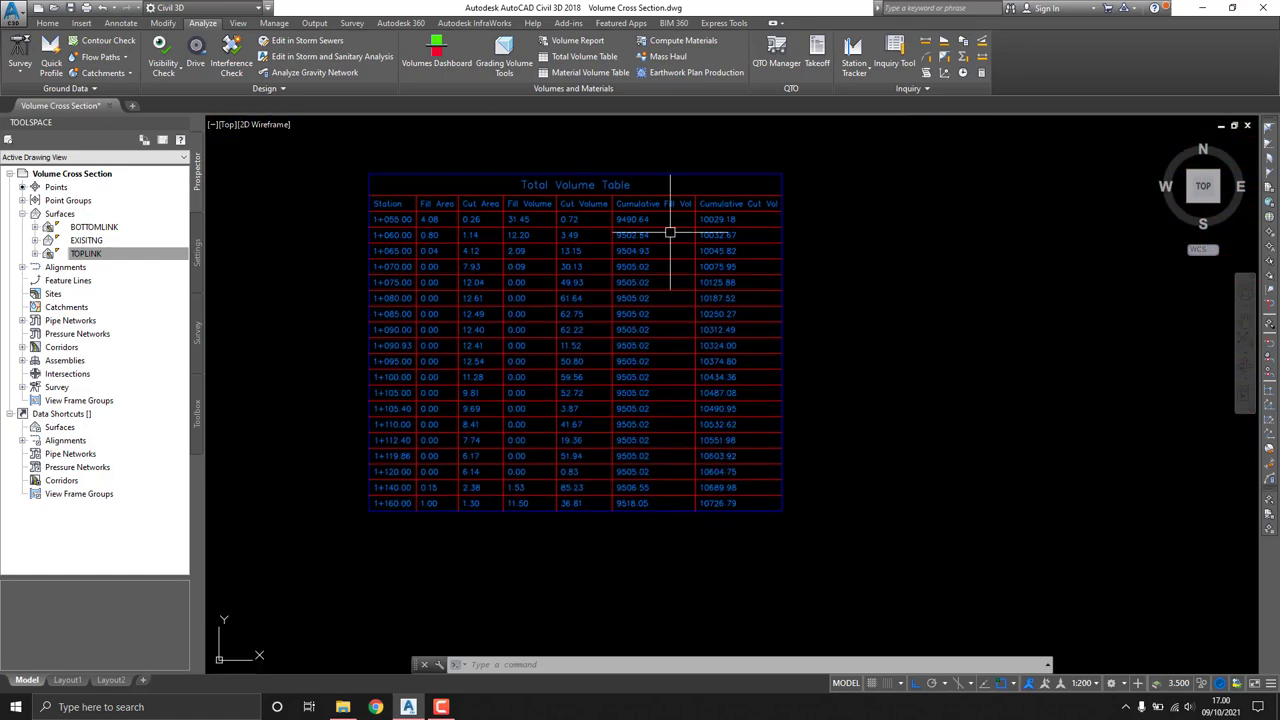
scroll(650, 500, "up", 3)
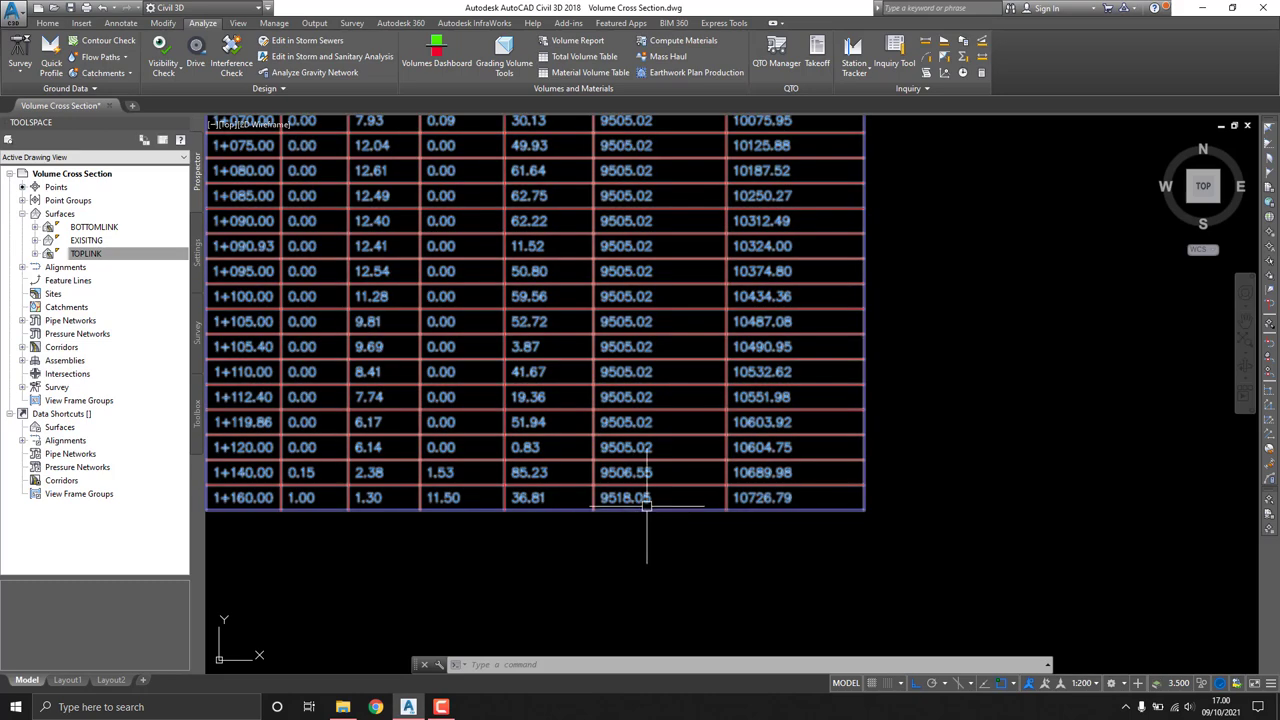
scroll(646, 509, "up", 1)
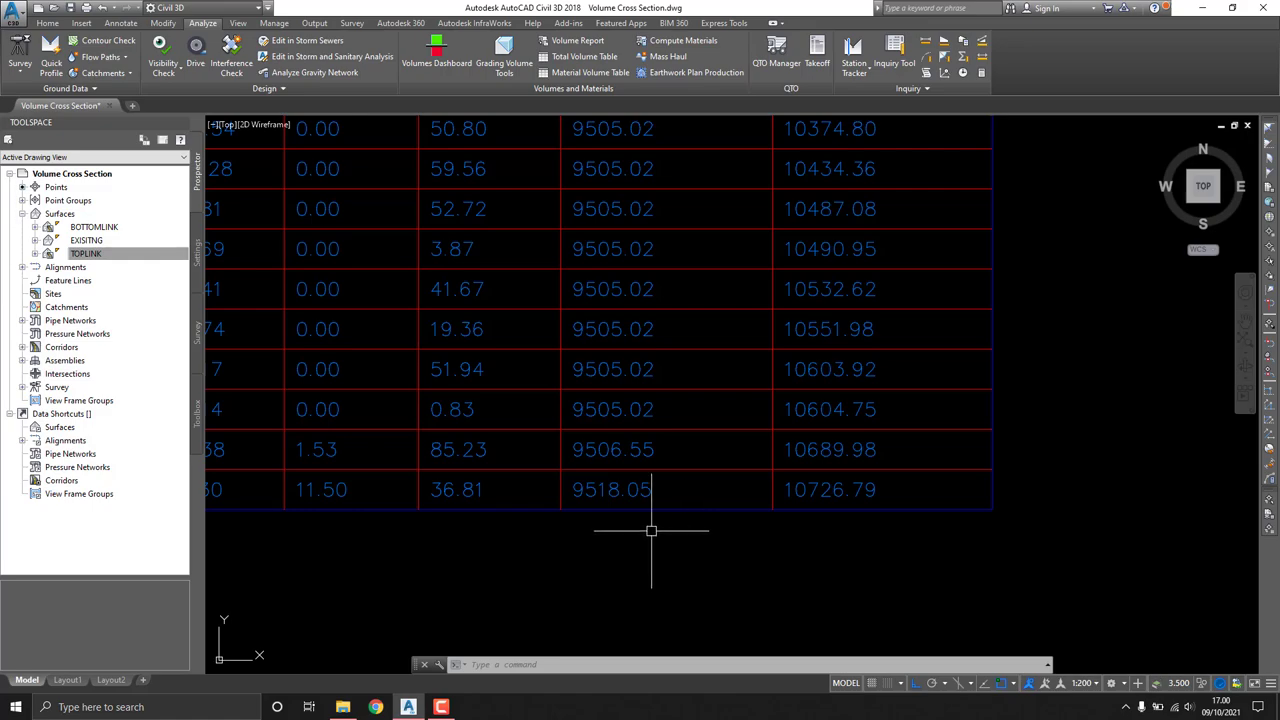
scroll(680, 502, "down", 2)
scroll(486, 277, "down", 1)
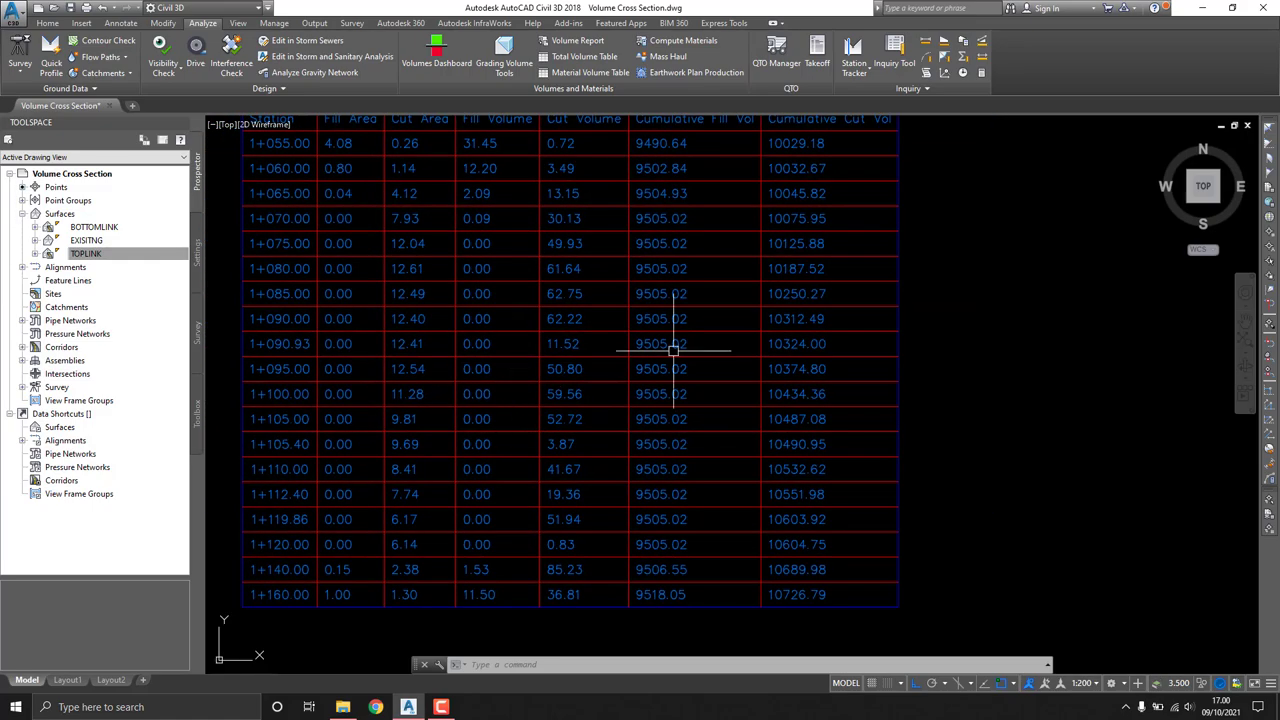
scroll(663, 286, "up", 1)
Step: Check the final rows to station 1+160.00 (cumulative fill 9518.05, cut 10726.79), then view more cross sections
middle_click_drag(668, 416, 686, 355)
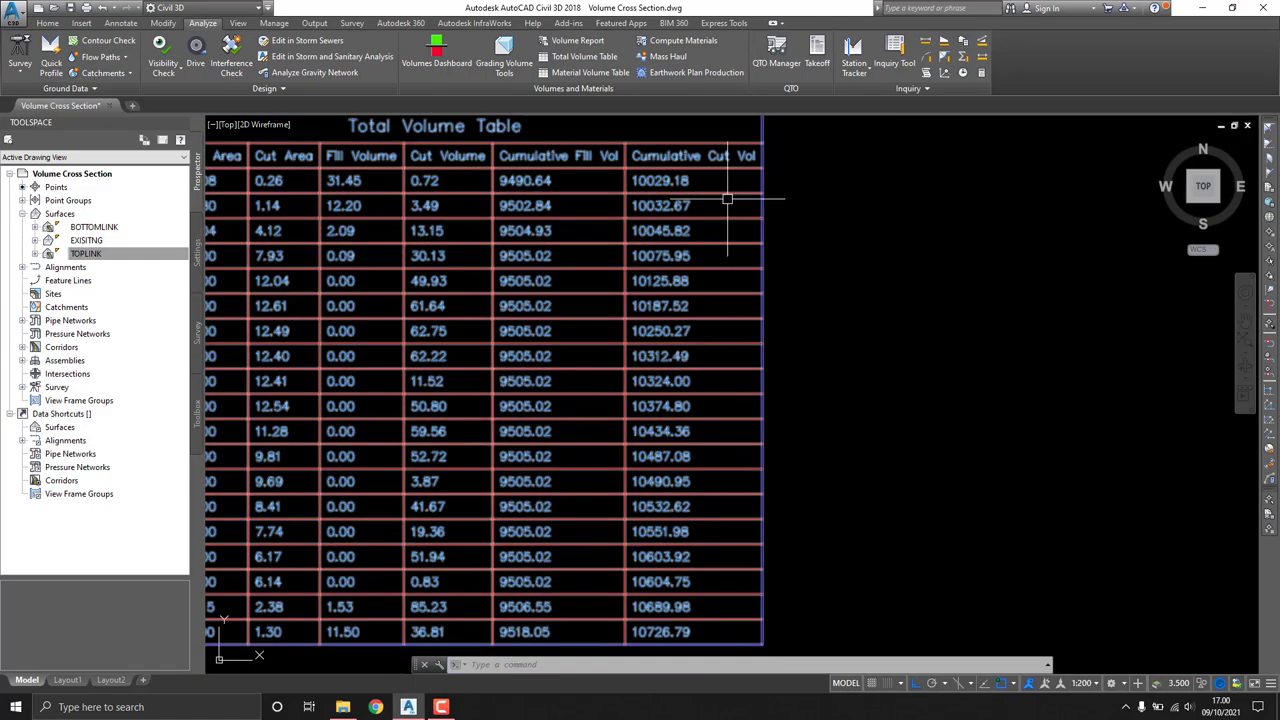
scroll(709, 177, "down", 2)
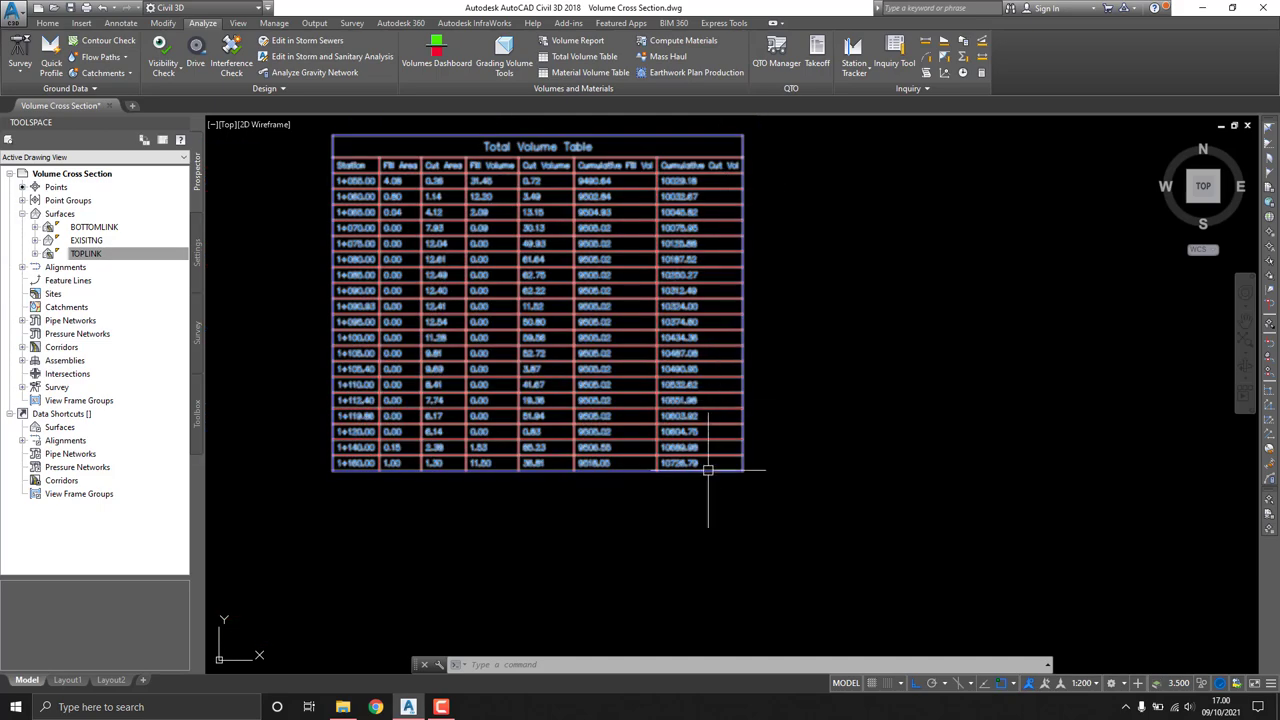
scroll(708, 470, "up", 3)
scroll(686, 471, "up", 3)
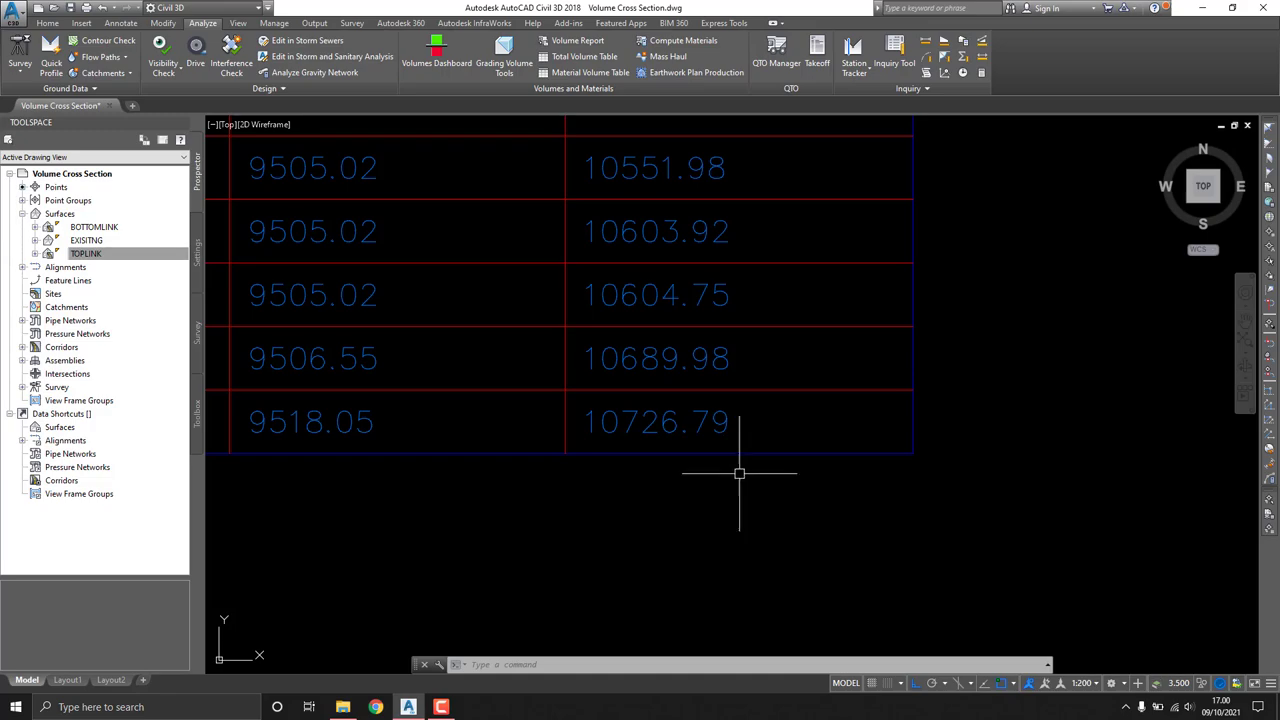
scroll(760, 465, "down", 5)
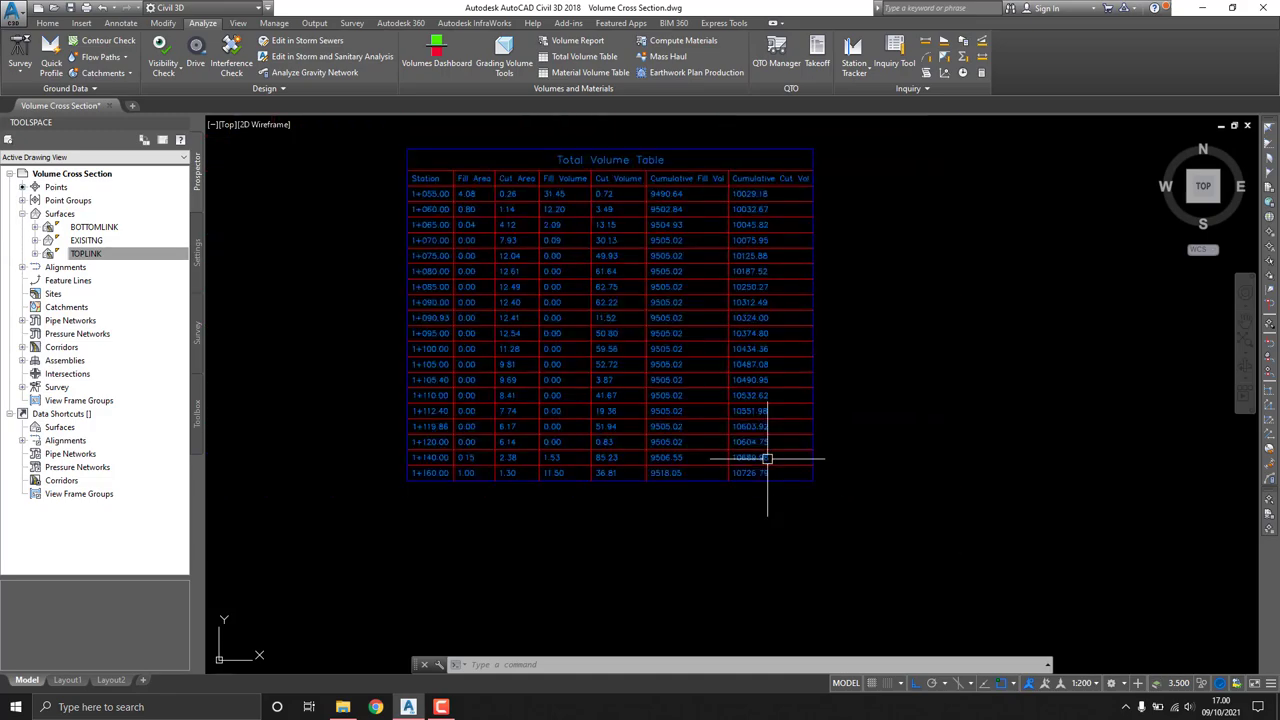
scroll(649, 514, "down", 5)
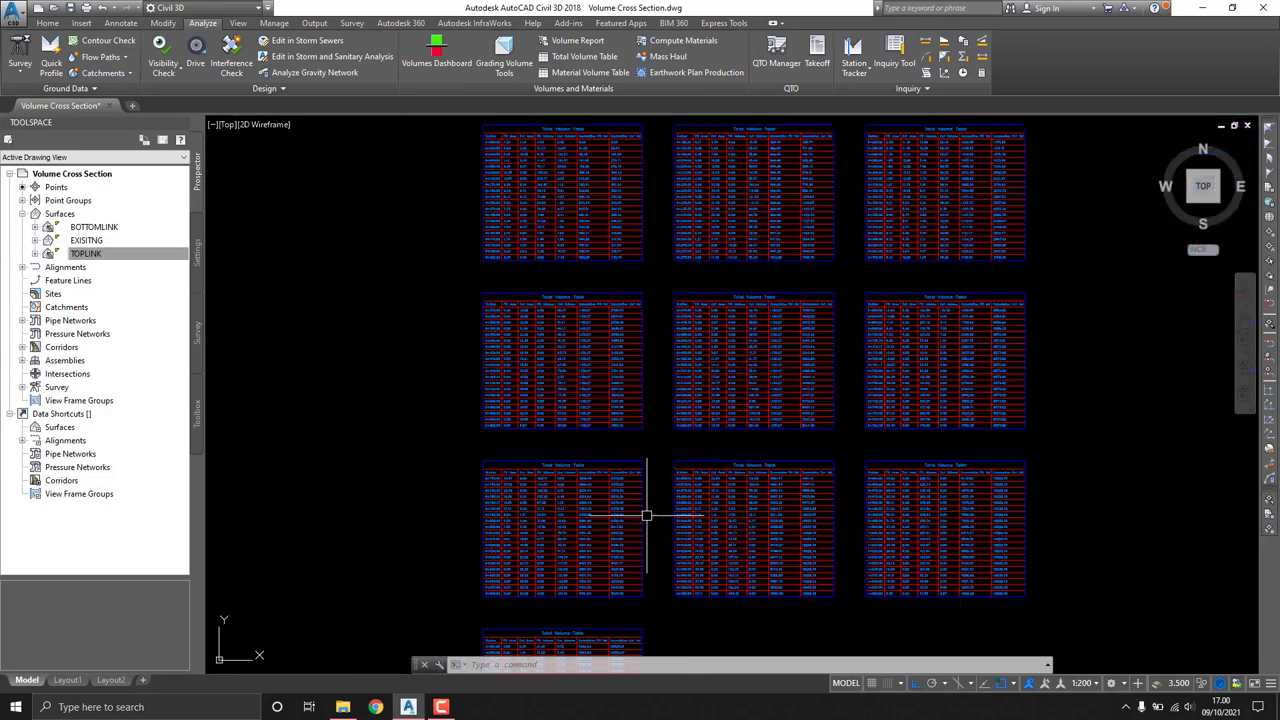
scroll(958, 346, "up", 4)
scroll(958, 346, "up", 2)
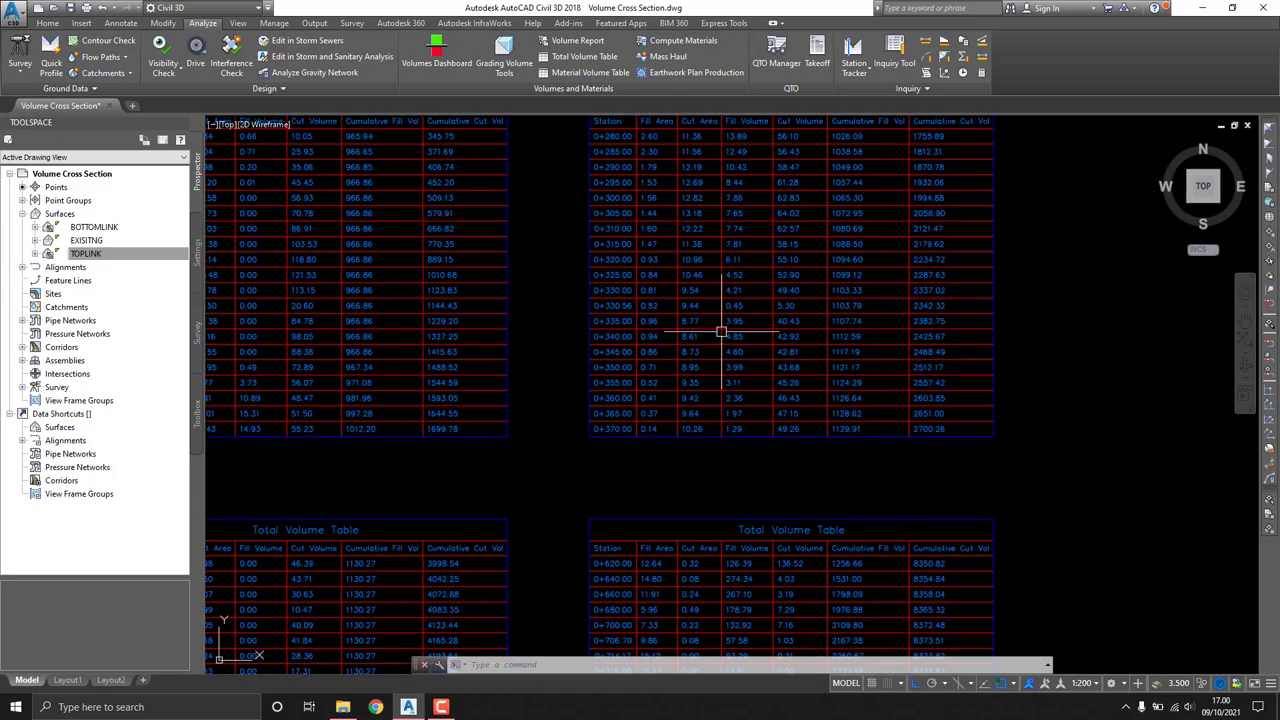
scroll(726, 334, "down", 4)
scroll(809, 254, "down", 2)
scroll(649, 417, "up", 5)
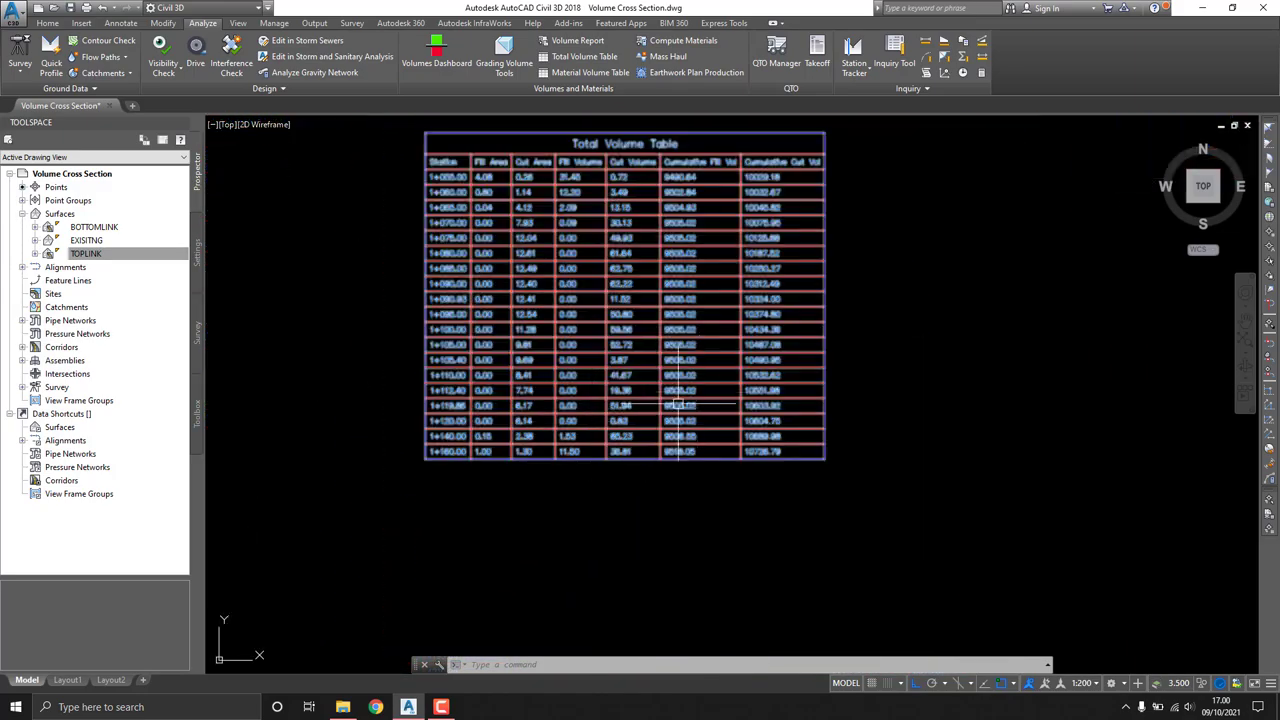
scroll(709, 371, "down", 5)
scroll(740, 297, "down", 1)
scroll(740, 297, "up", 5)
scroll(586, 271, "down", 5)
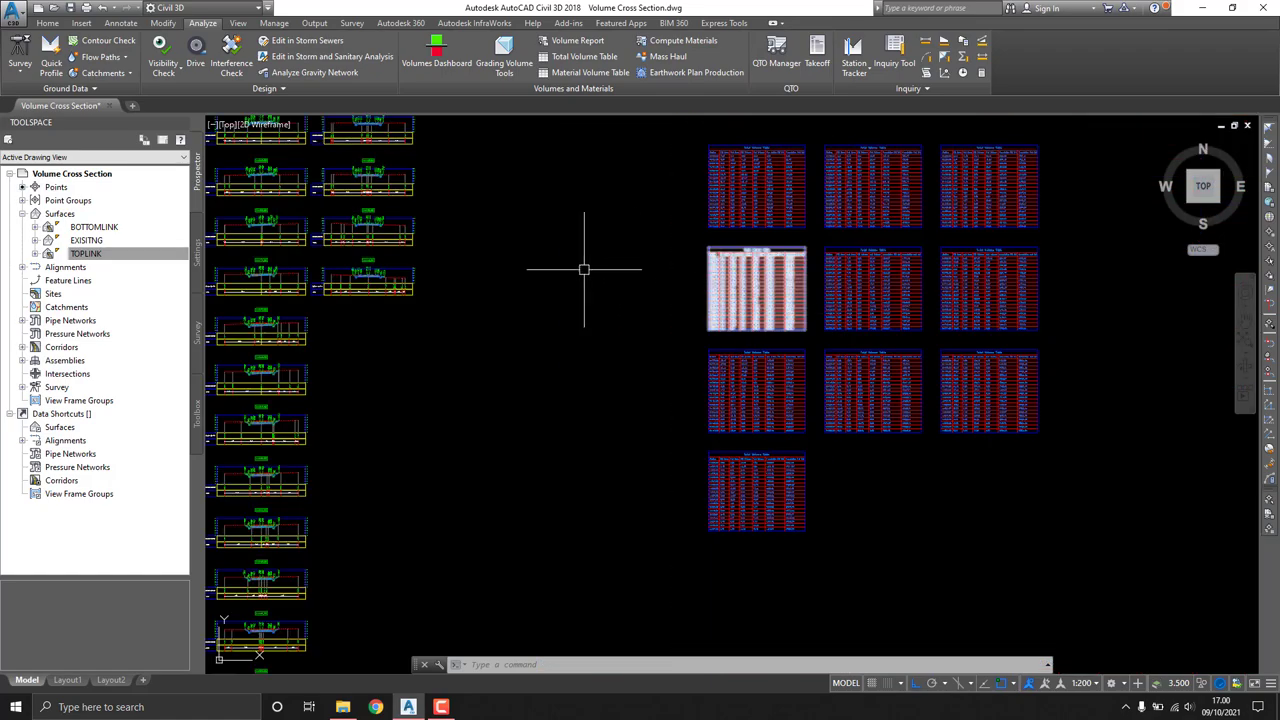
middle_click_drag(586, 271, 867, 310)
Step: Zoom to the cross-section grid and center the 0+000.00 section
scroll(657, 277, "up", 1)
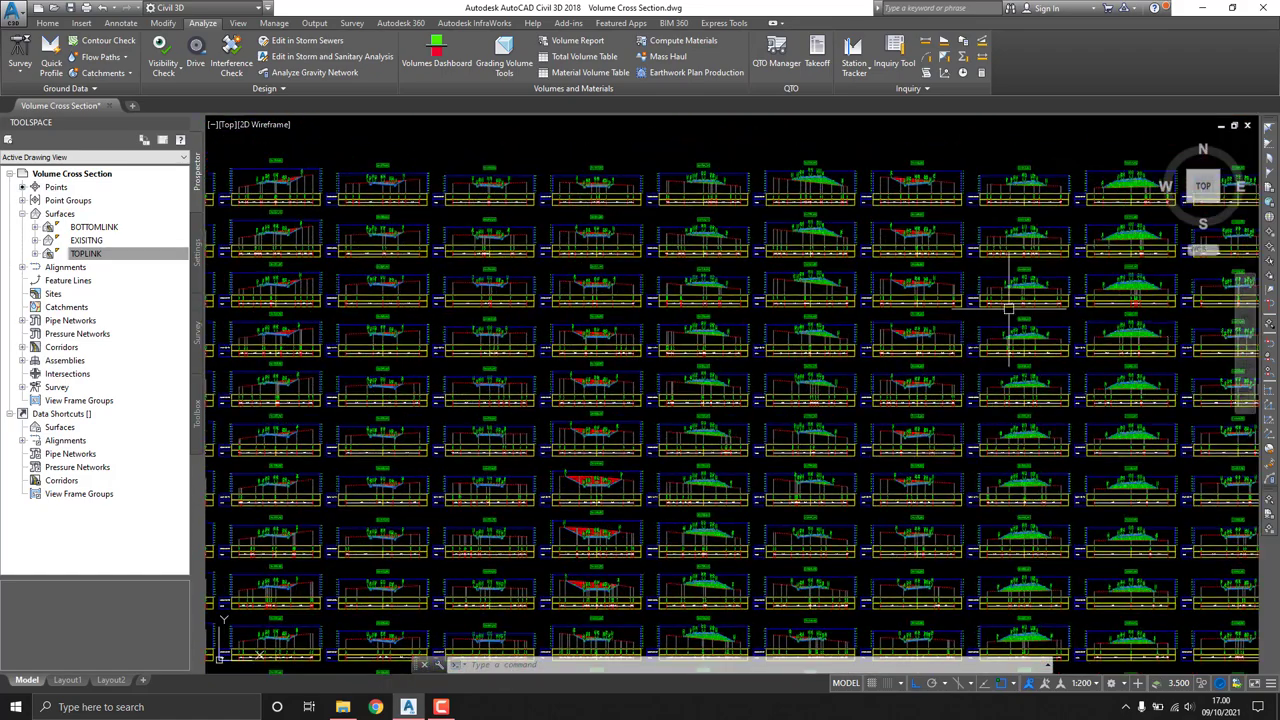
middle_click_drag(657, 277, 554, 250)
scroll(554, 250, "down", 1)
scroll(554, 250, "up", 8)
scroll(697, 246, "up", 3)
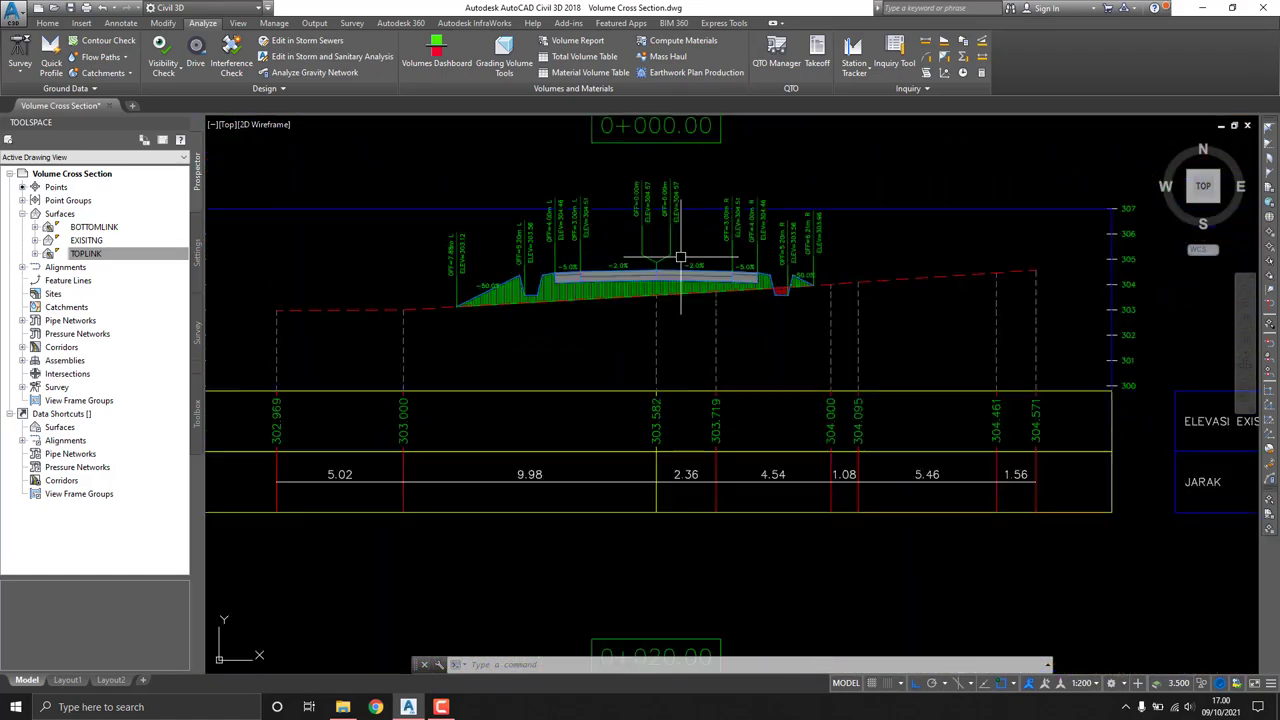
scroll(680, 257, "up", 3)
middle_click_drag(666, 266, 659, 254)
Step: Run Compute Materials for JALAN RENCANA with sample line group SL Collection - 4
scroll(543, 271, "up", 3)
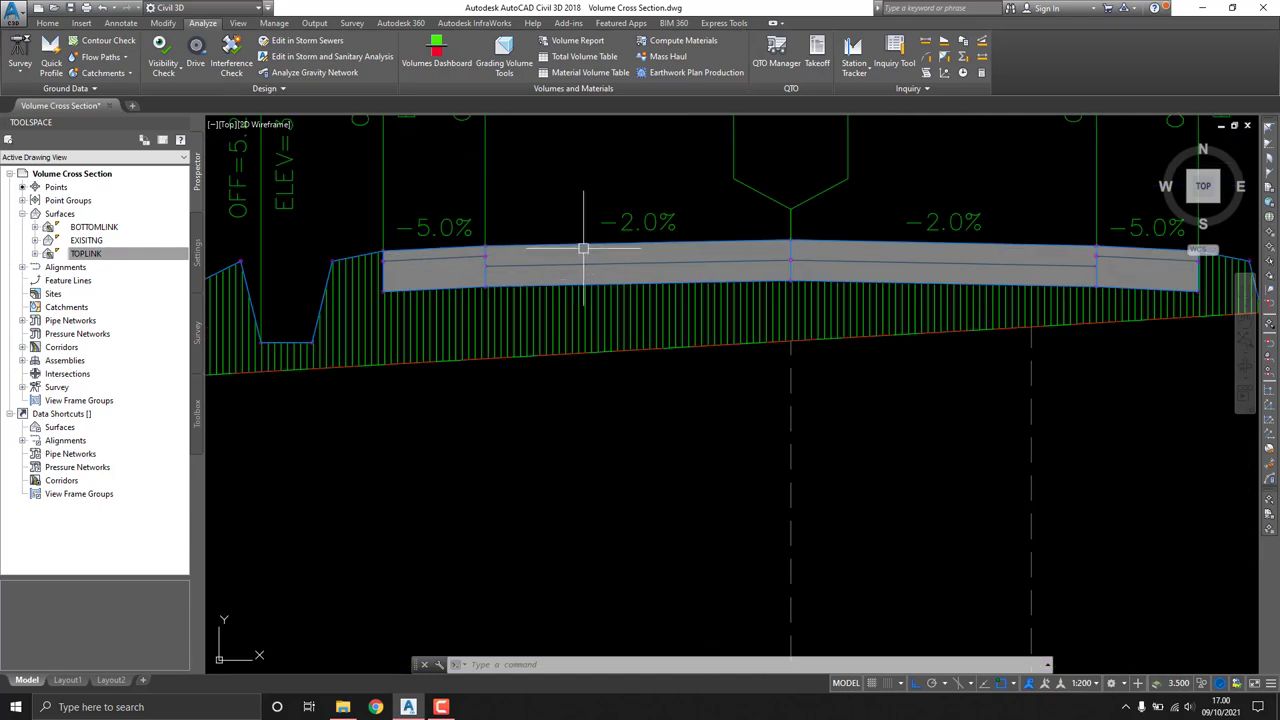
scroll(551, 251, "down", 3)
scroll(673, 228, "up", 3)
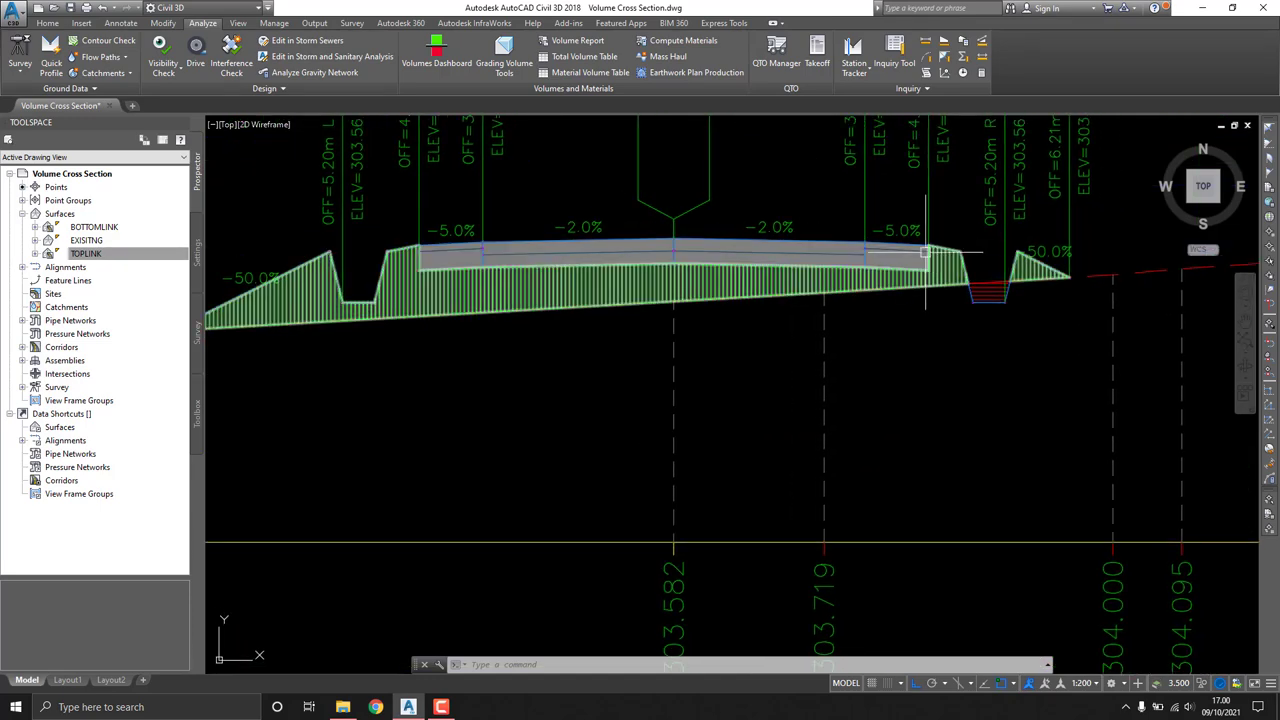
scroll(712, 250, "down", 1)
scroll(697, 245, "down", 1)
scroll(600, 240, "down", 3)
scroll(929, 300, "up", 1)
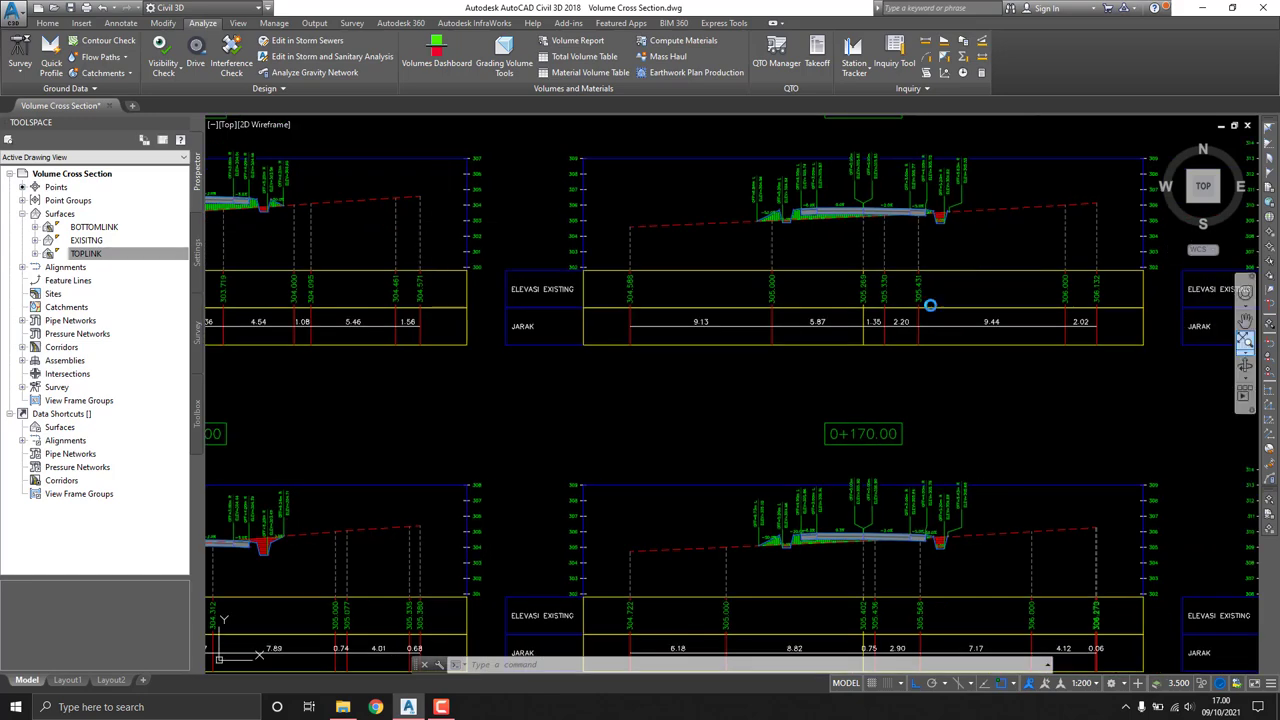
scroll(600, 330, "up", 1)
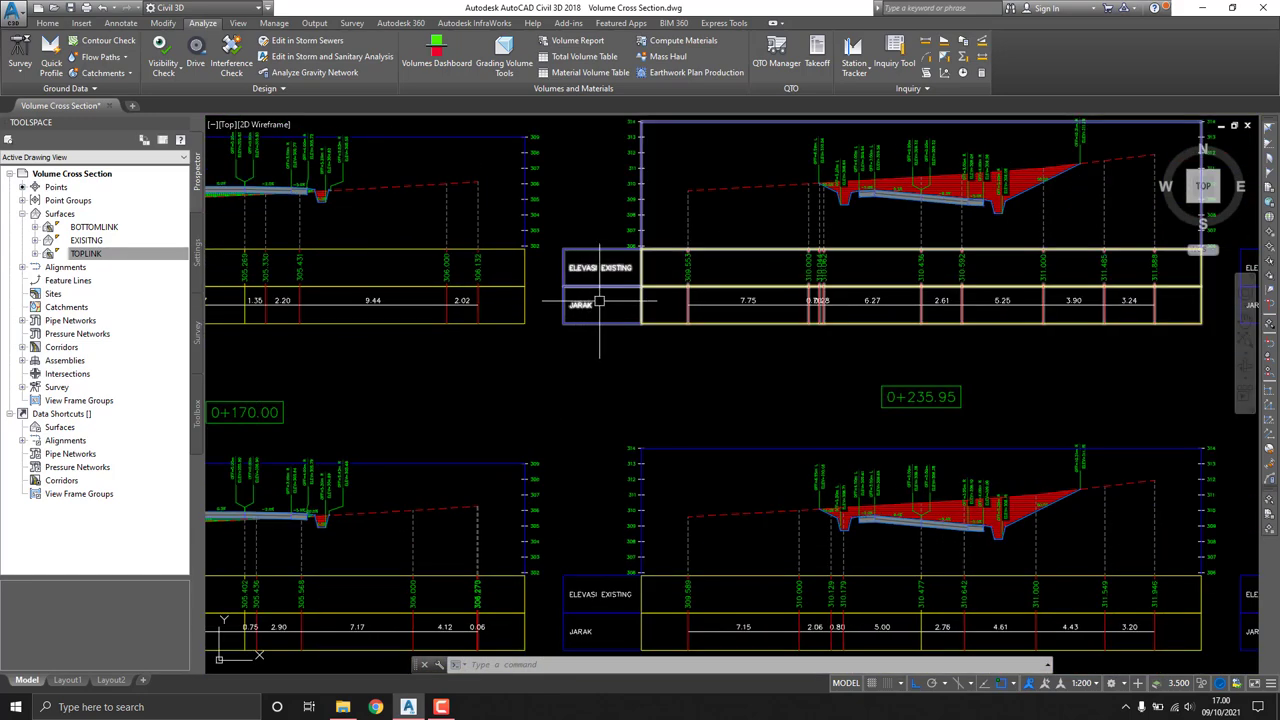
left_click(673, 42)
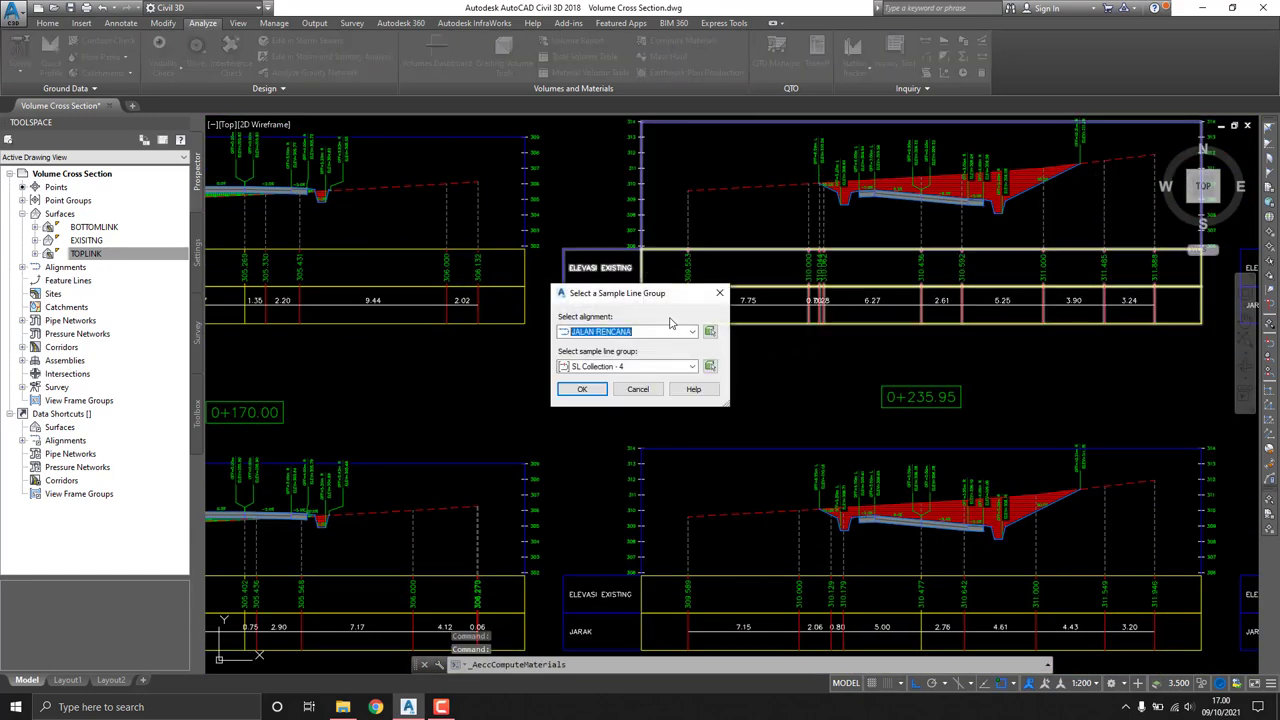
left_click(588, 389)
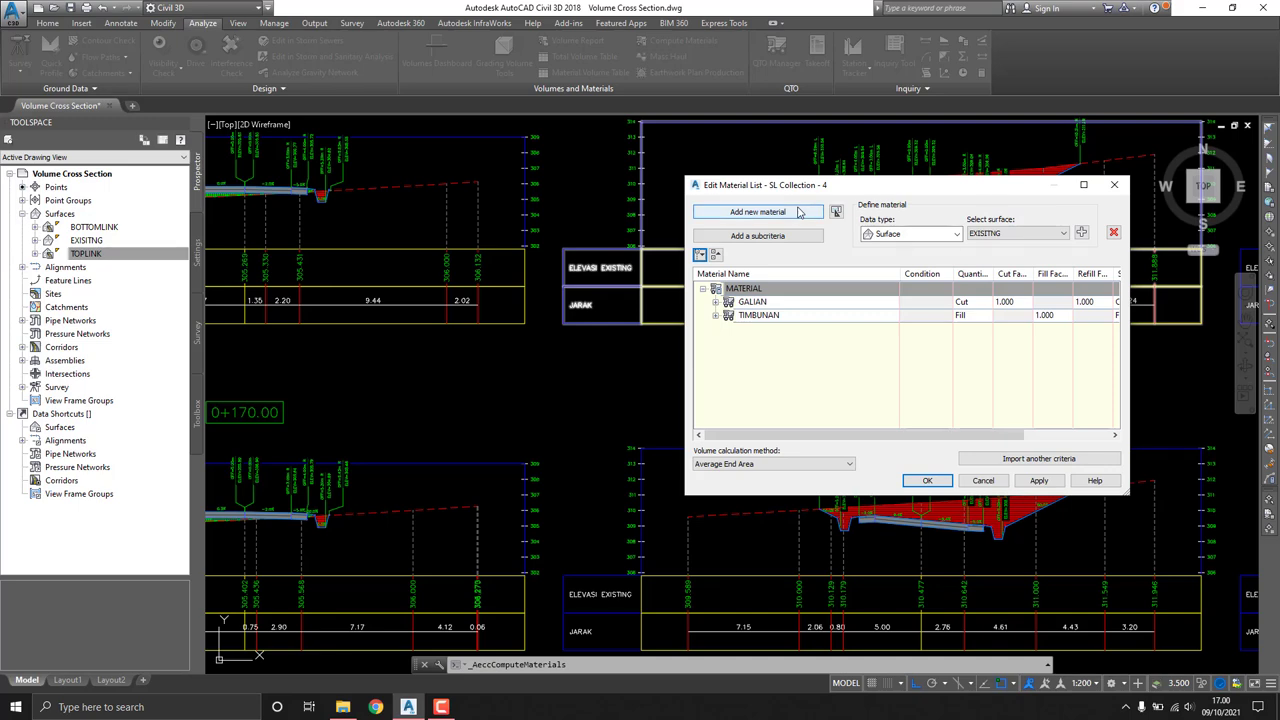
Step: Keep Surface as the data type, add a new material row and begin renaming it
left_click(910, 233)
left_click(885, 247)
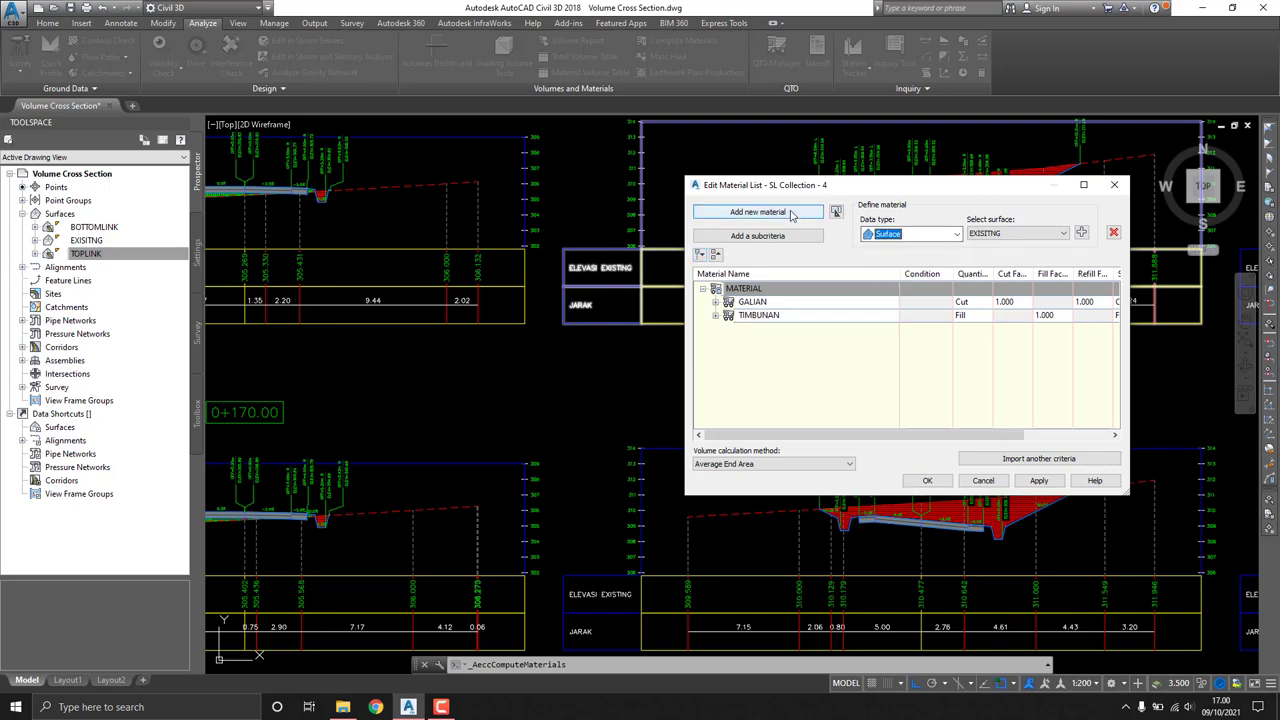
left_click(790, 212)
double_click(771, 329)
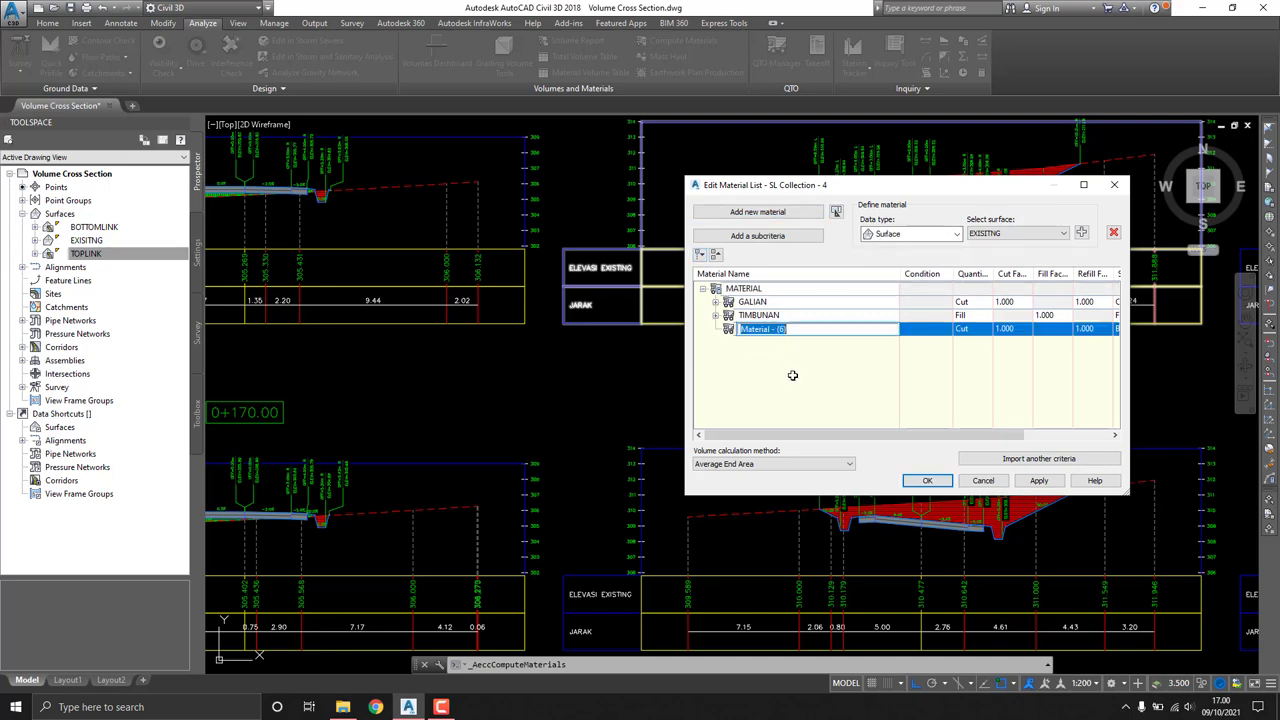
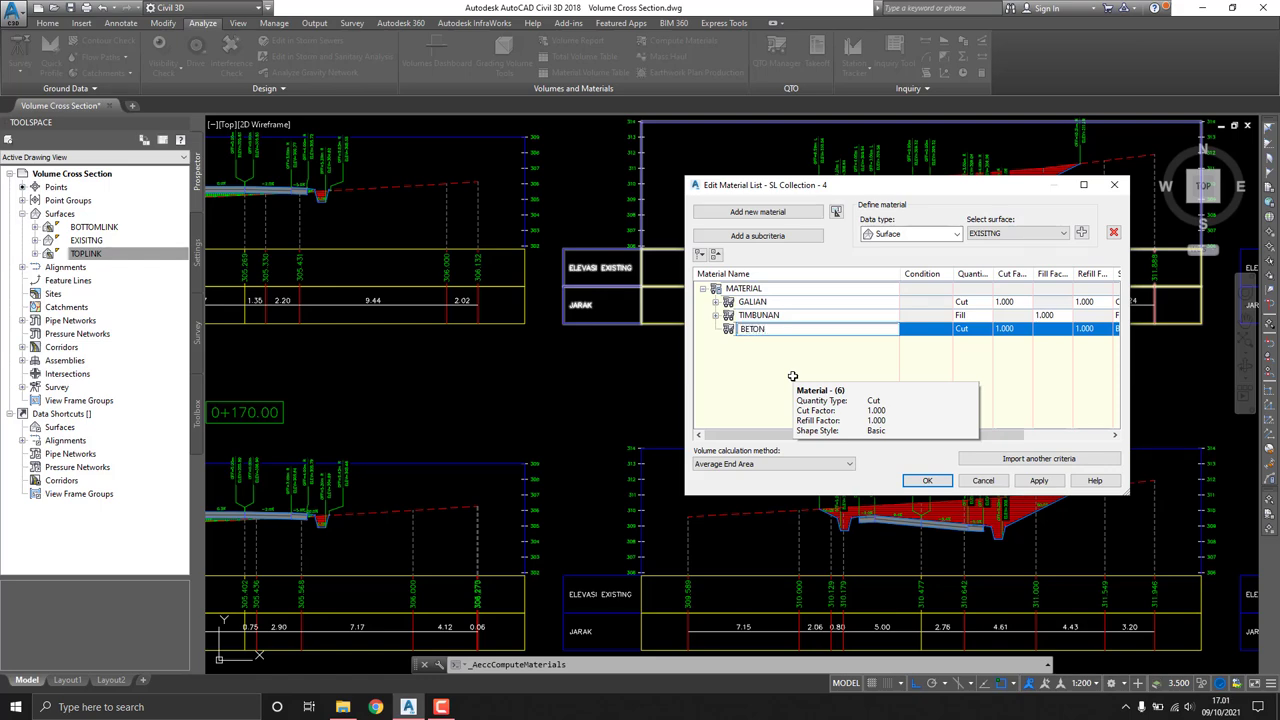
Step: Name the material BETON and set its quantity type to Structures
key("Return")
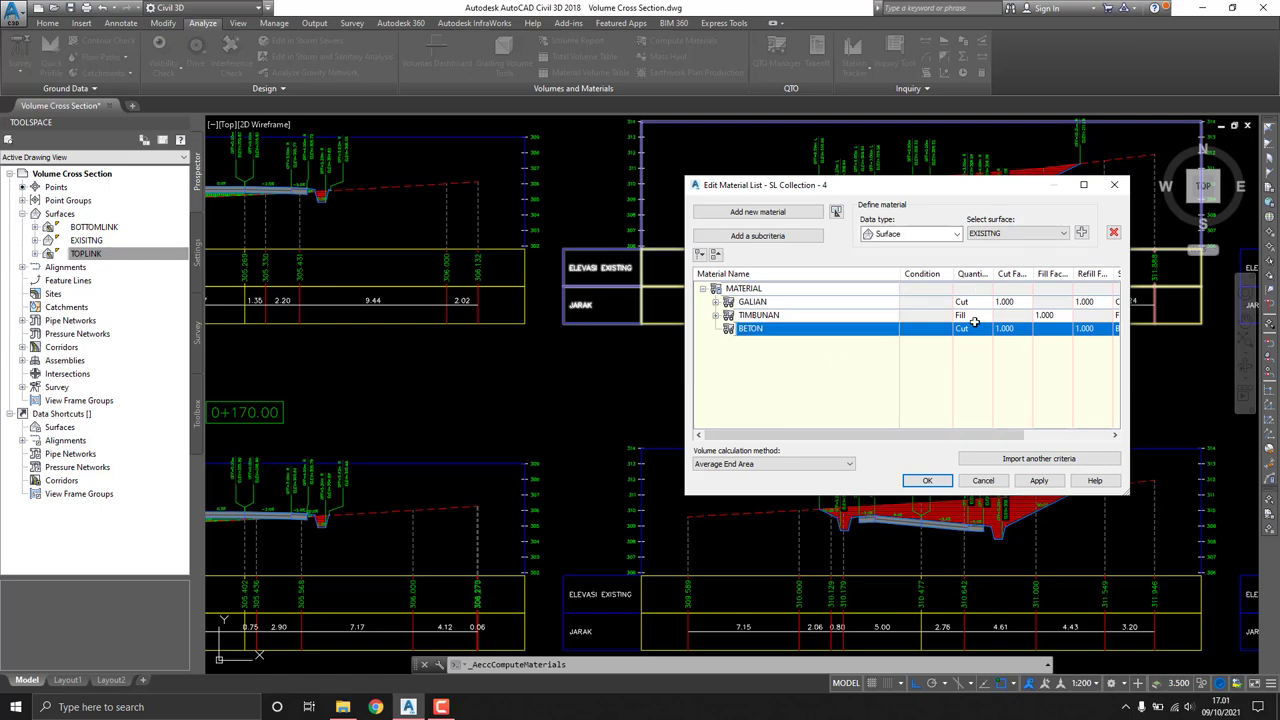
left_click(974, 321)
left_click(976, 389)
left_click_drag(873, 436, 974, 444)
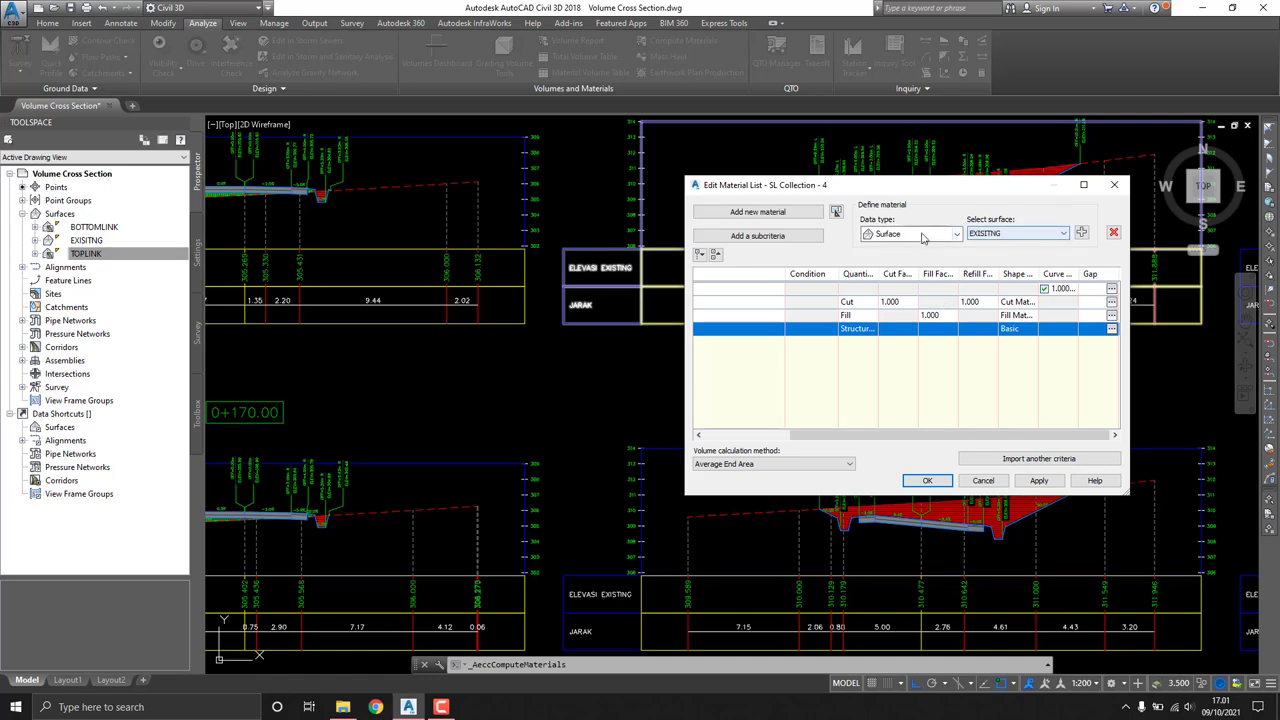
Step: Add the JALAN RENCANA Pave1 corridor shape to BETON, then add another new material
left_click(917, 234)
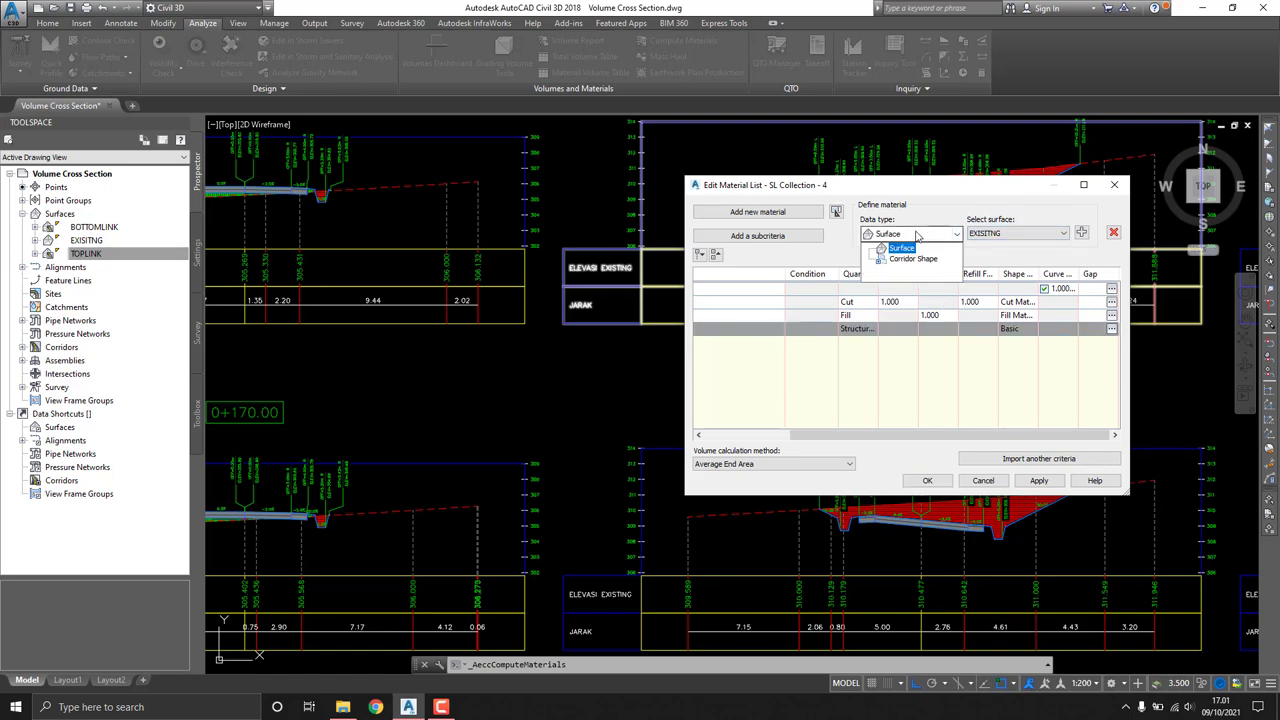
left_click(910, 258)
left_click(985, 236)
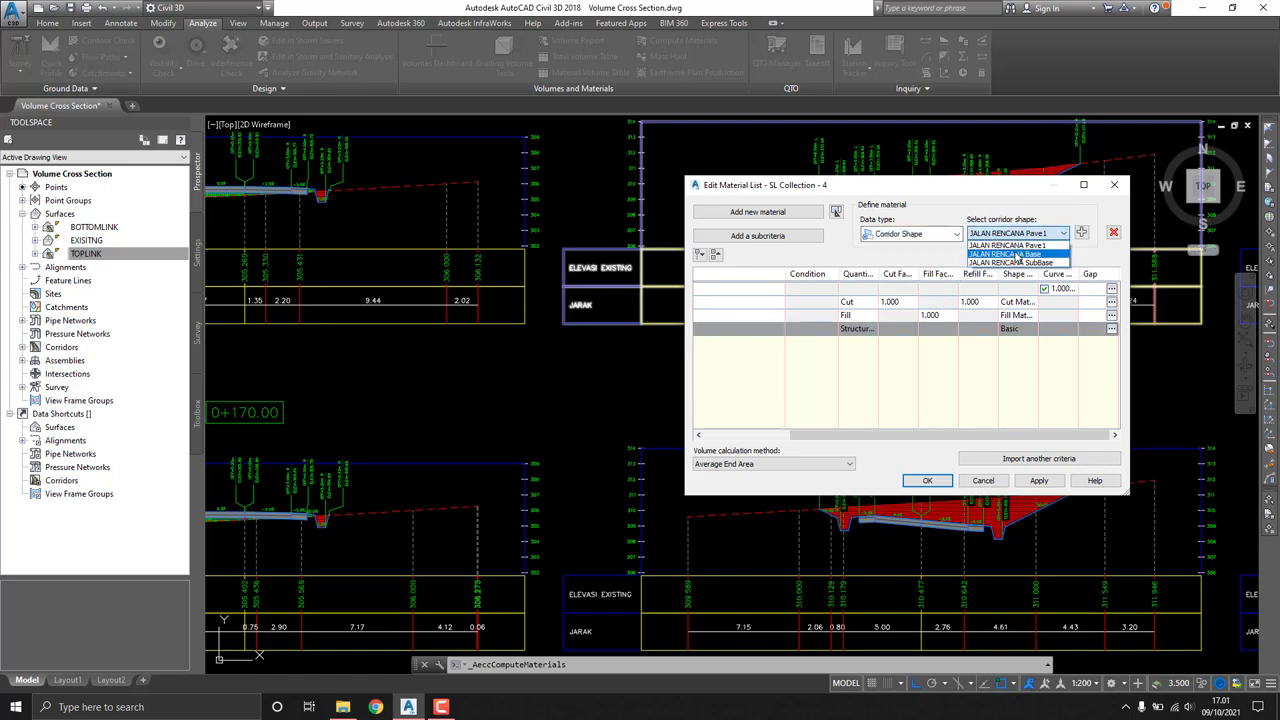
left_click(1032, 251)
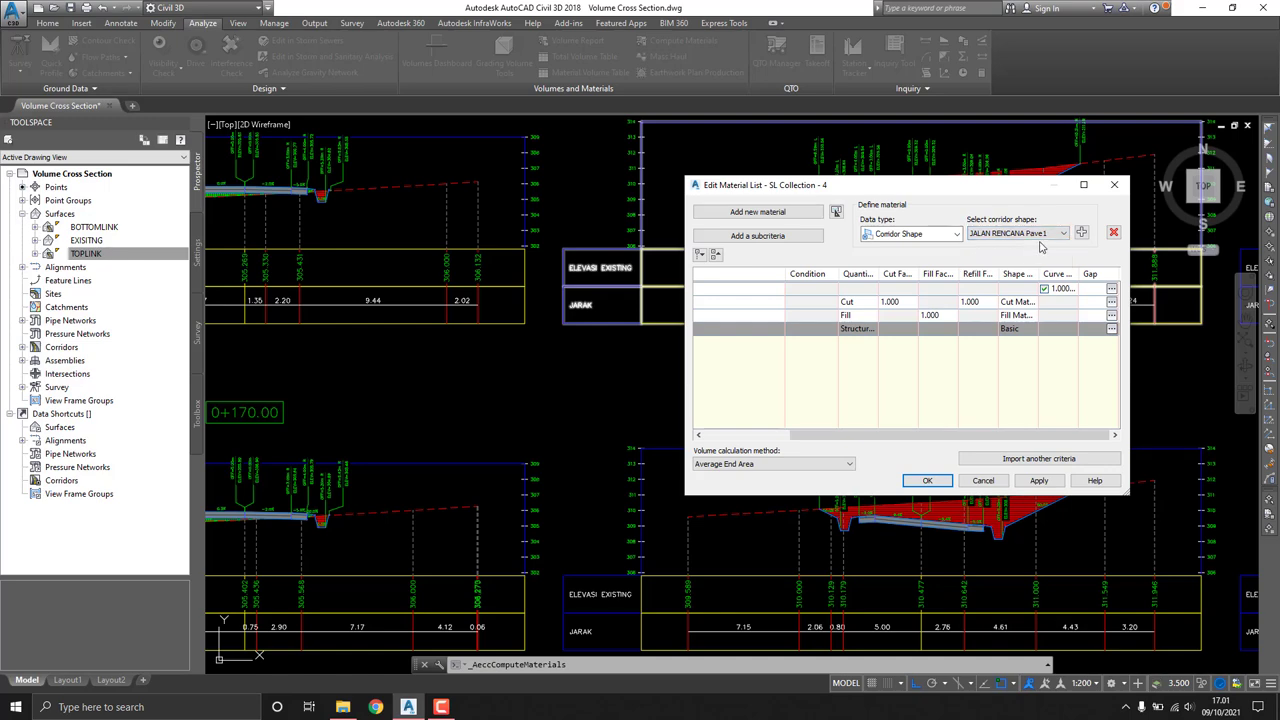
left_click(1032, 234)
left_click(1032, 234)
left_click(1083, 233)
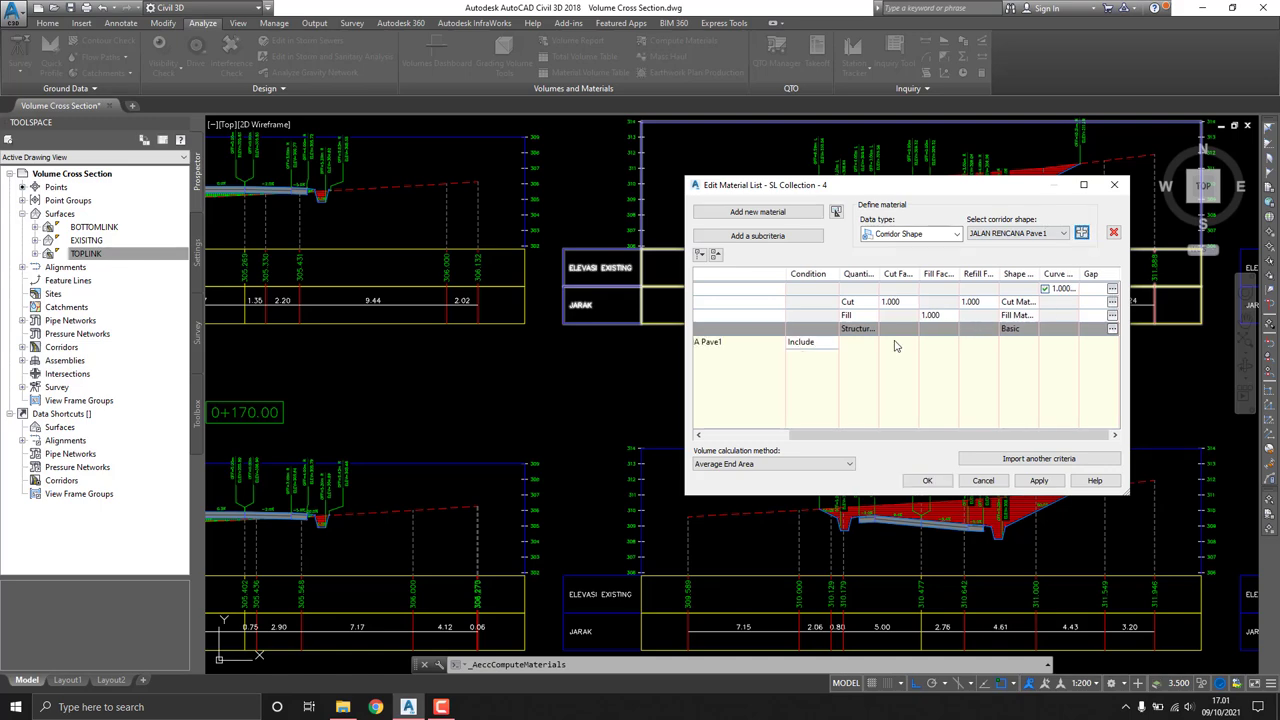
left_click_drag(865, 435, 775, 435)
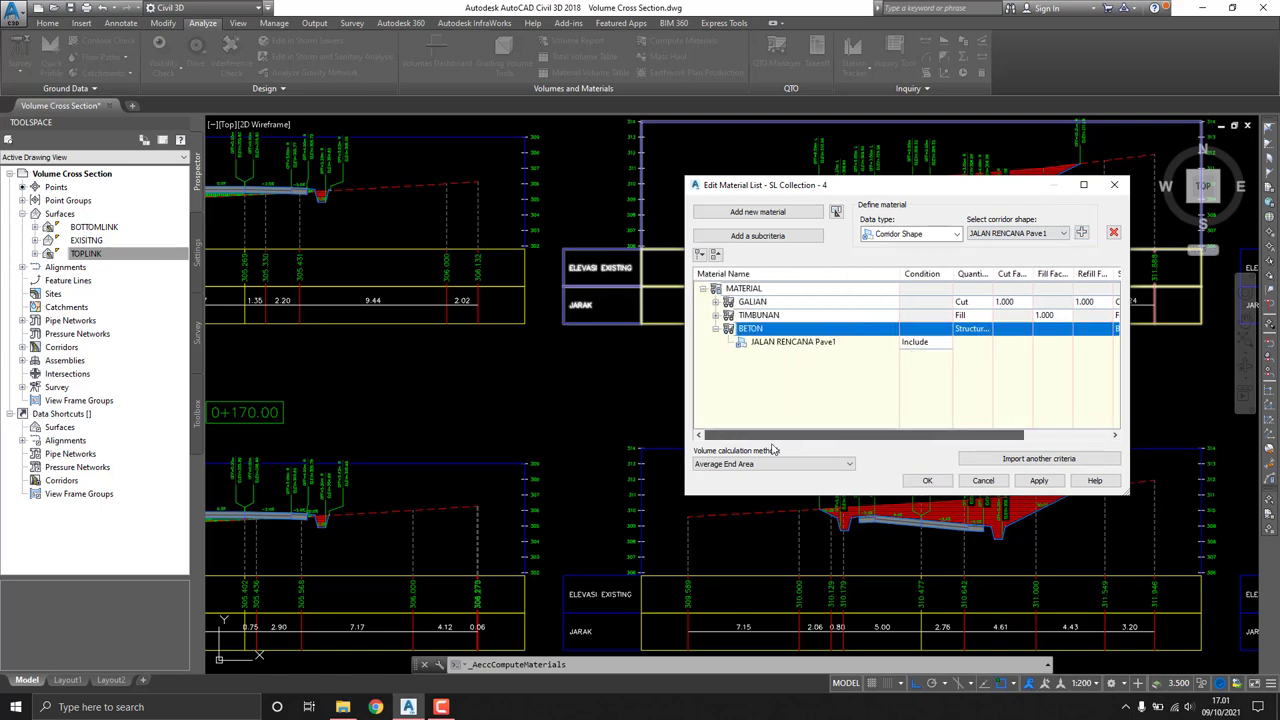
left_click(717, 330)
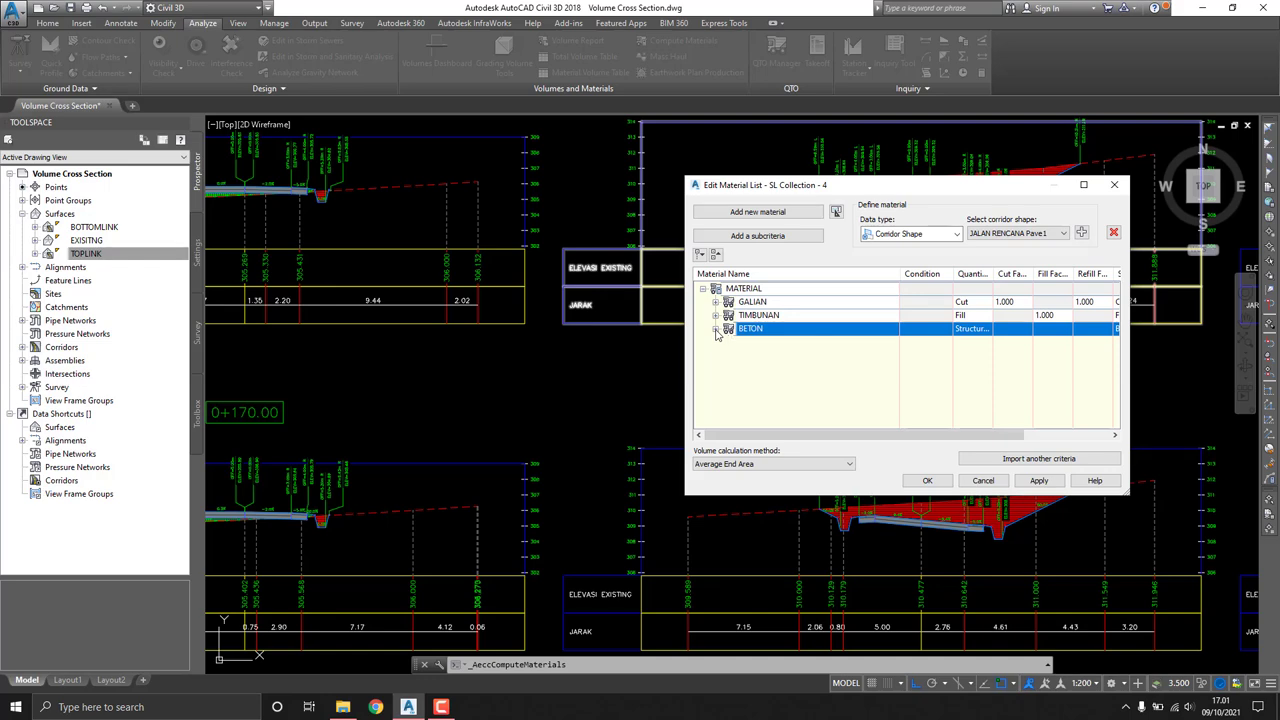
left_click(717, 330)
left_click(717, 330)
left_click(758, 212)
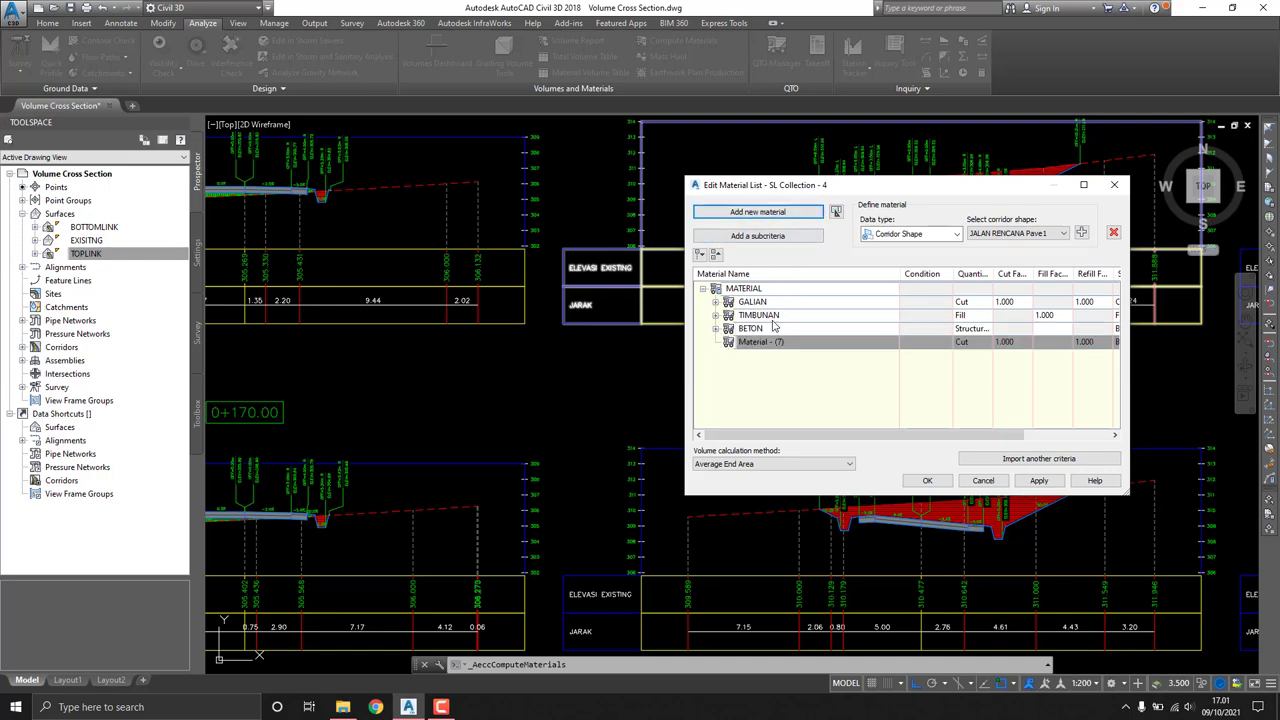
Step: Name the new material BASE COURSE with a Structures quantity type
left_click(763, 343)
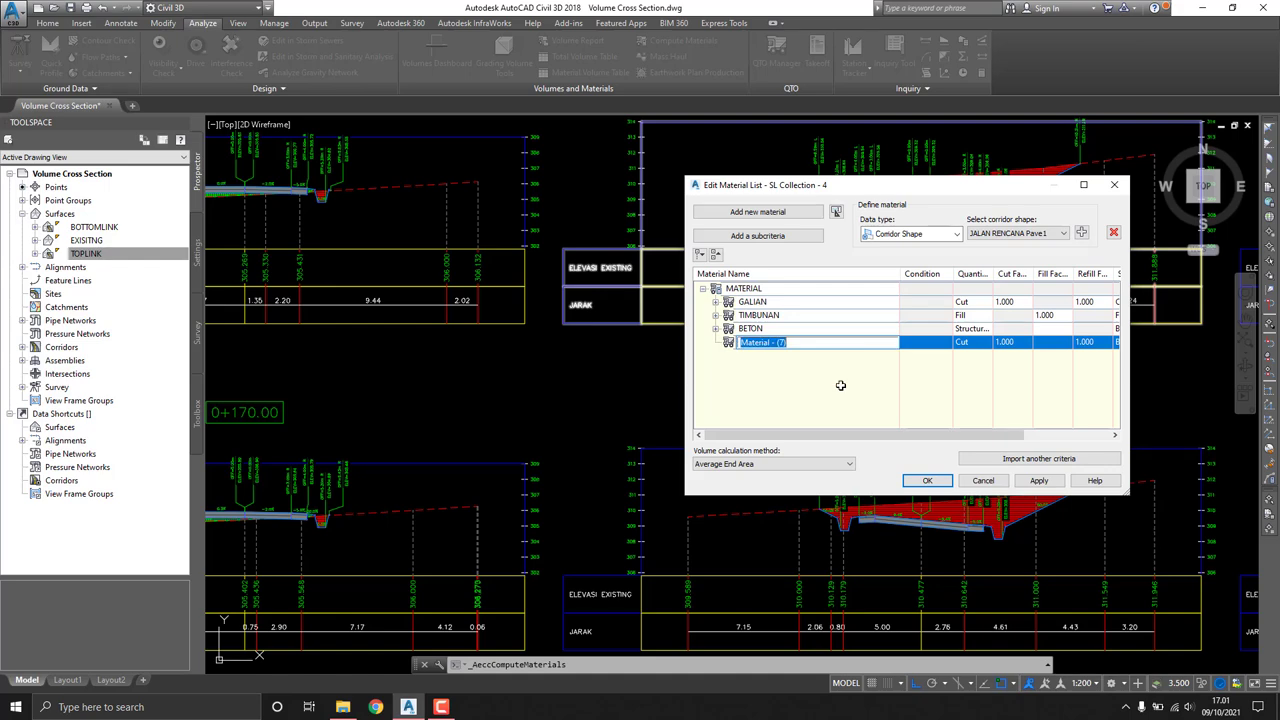
mouse_move(763, 342)
type("BASE COURSE")
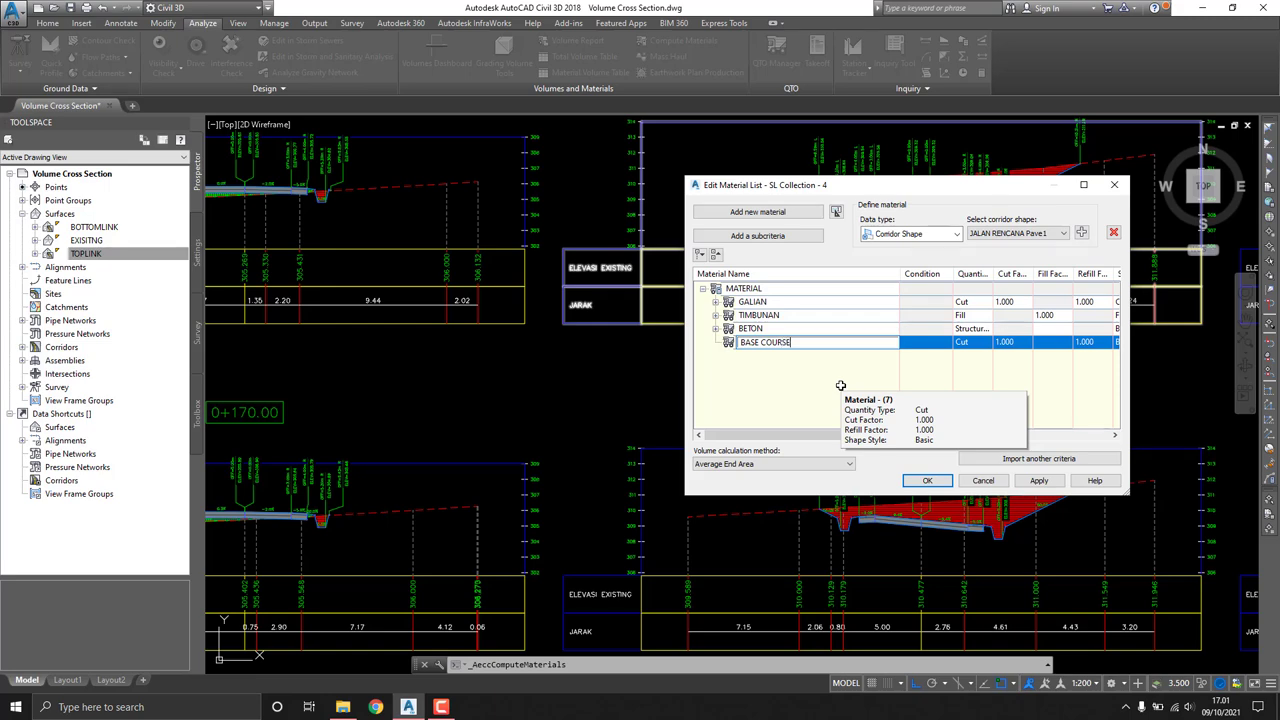
left_click(819, 369)
left_click(980, 341)
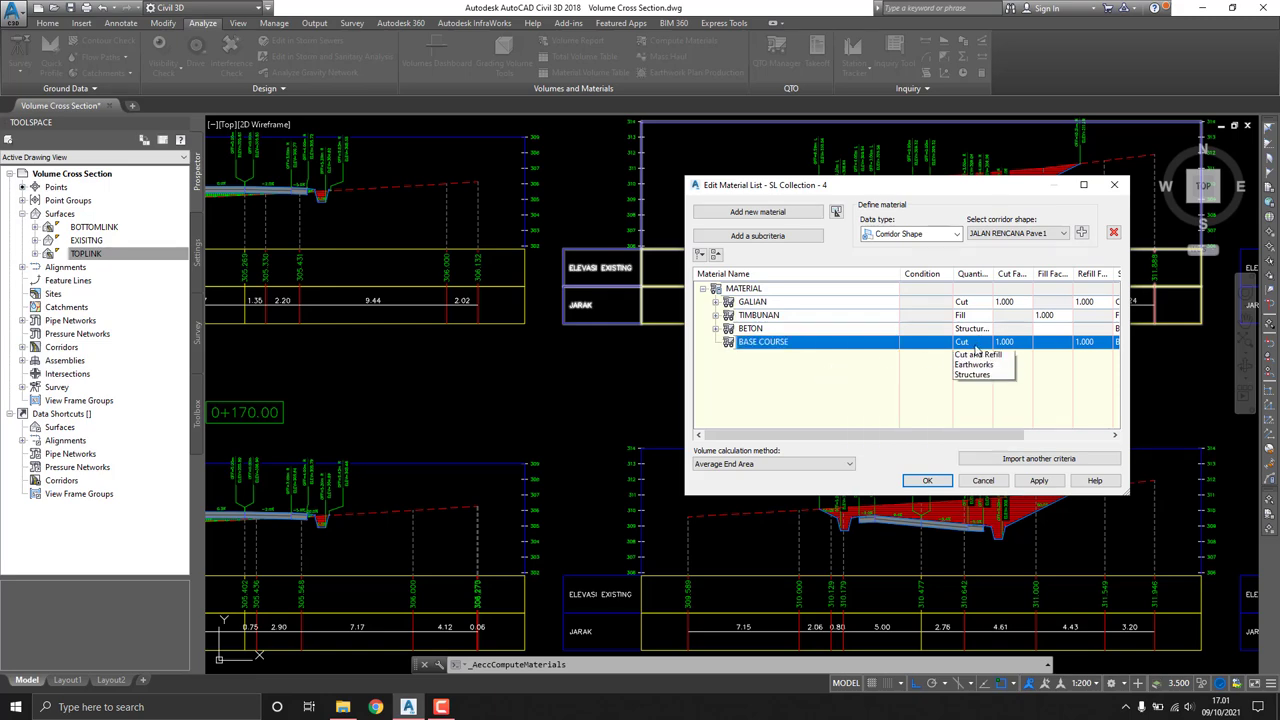
left_click(1008, 396)
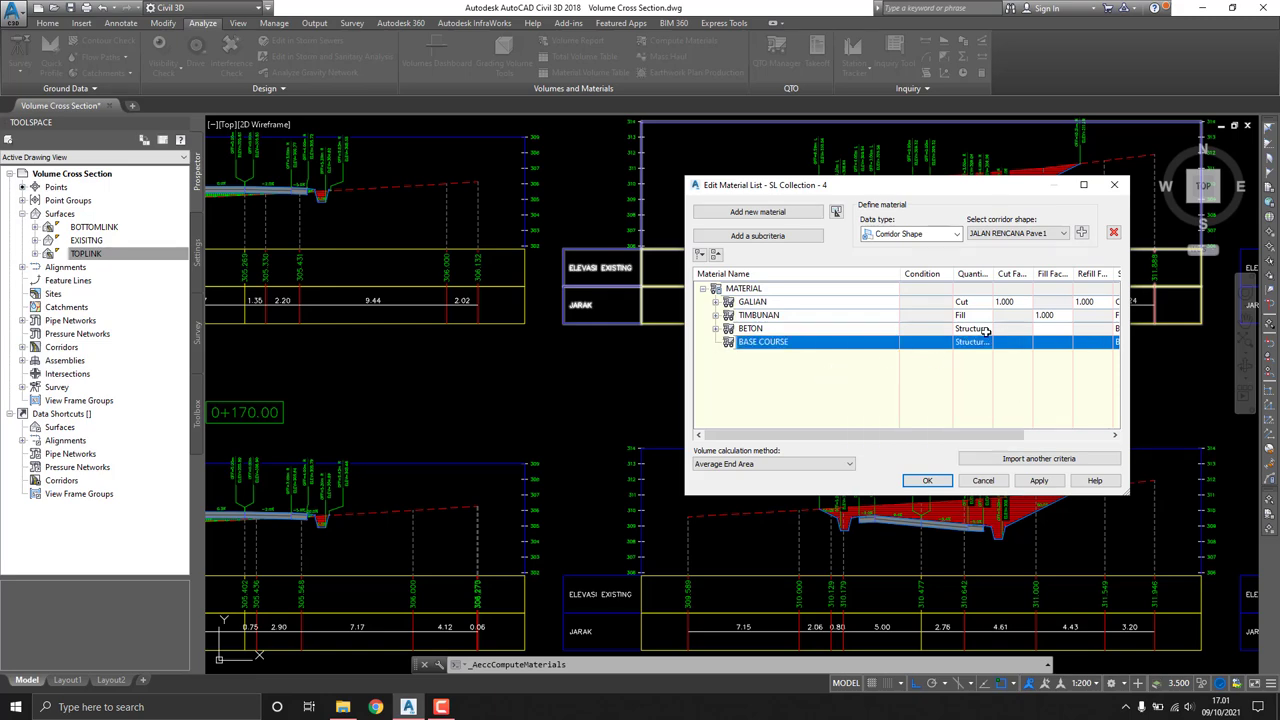
left_click(1114, 435)
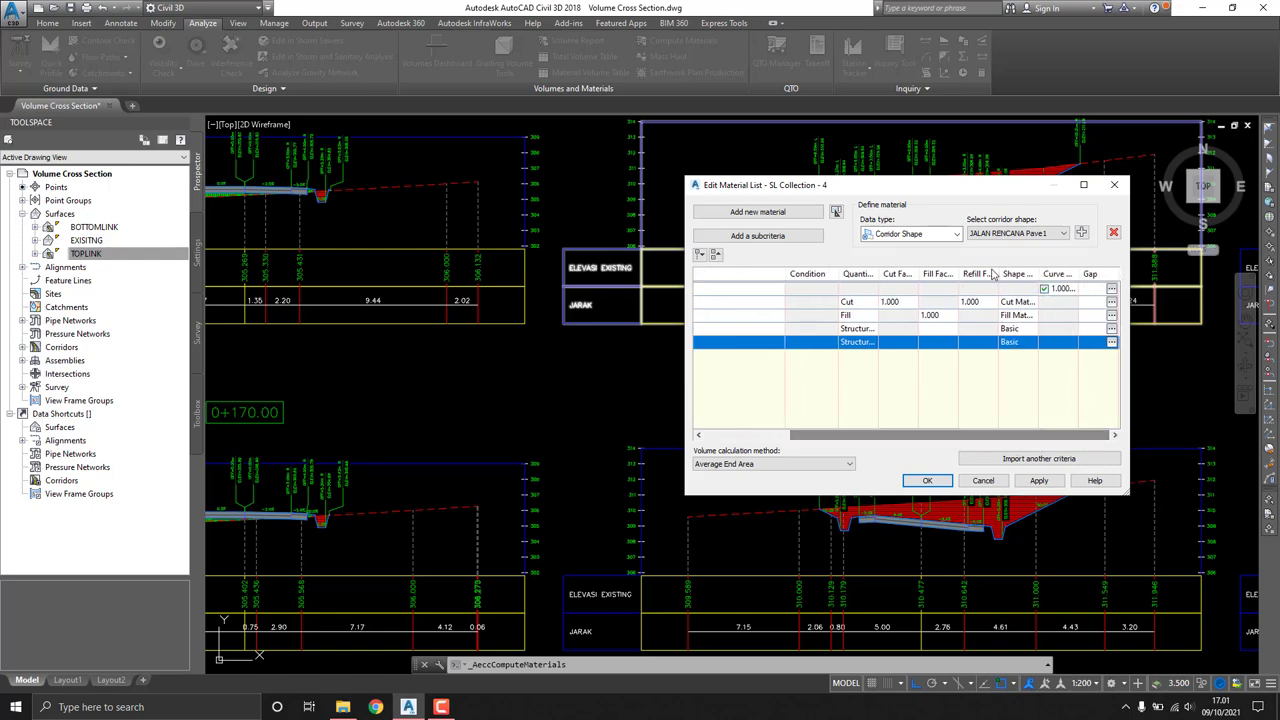
Step: Add the JALAN RENCANA SubBase corridor shape to BASE COURSE
left_click(1040, 233)
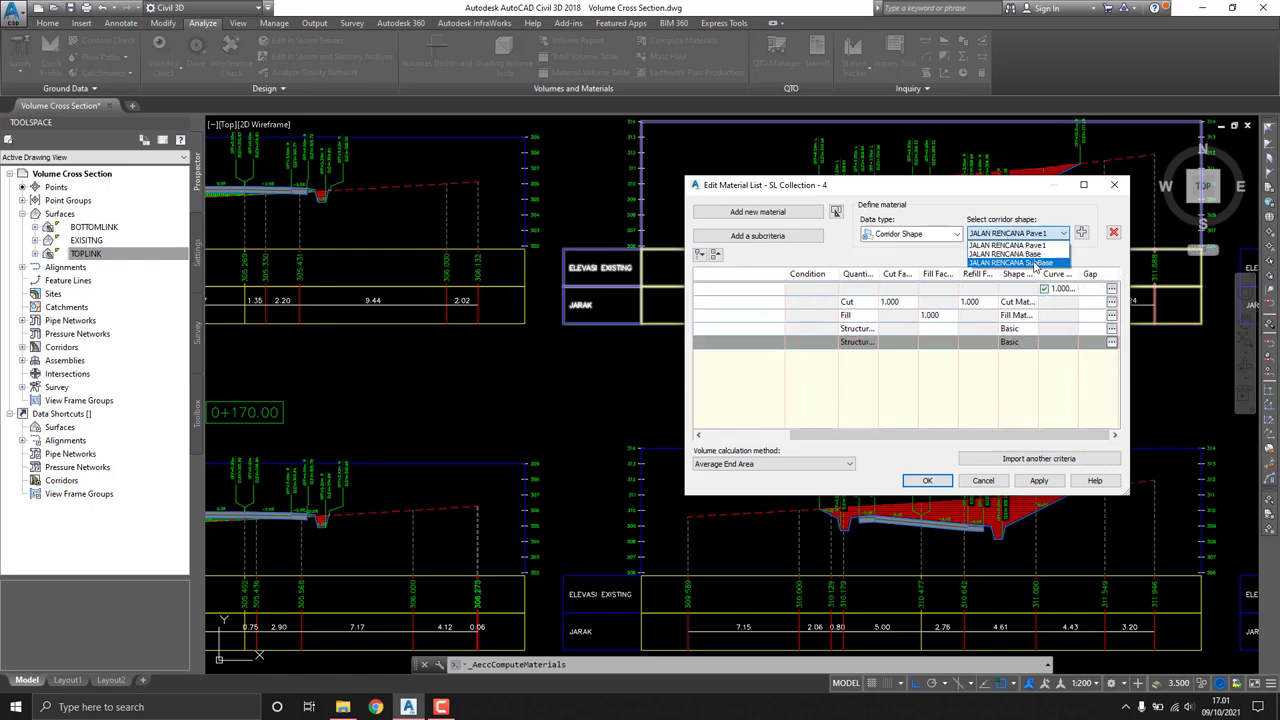
left_click(1034, 263)
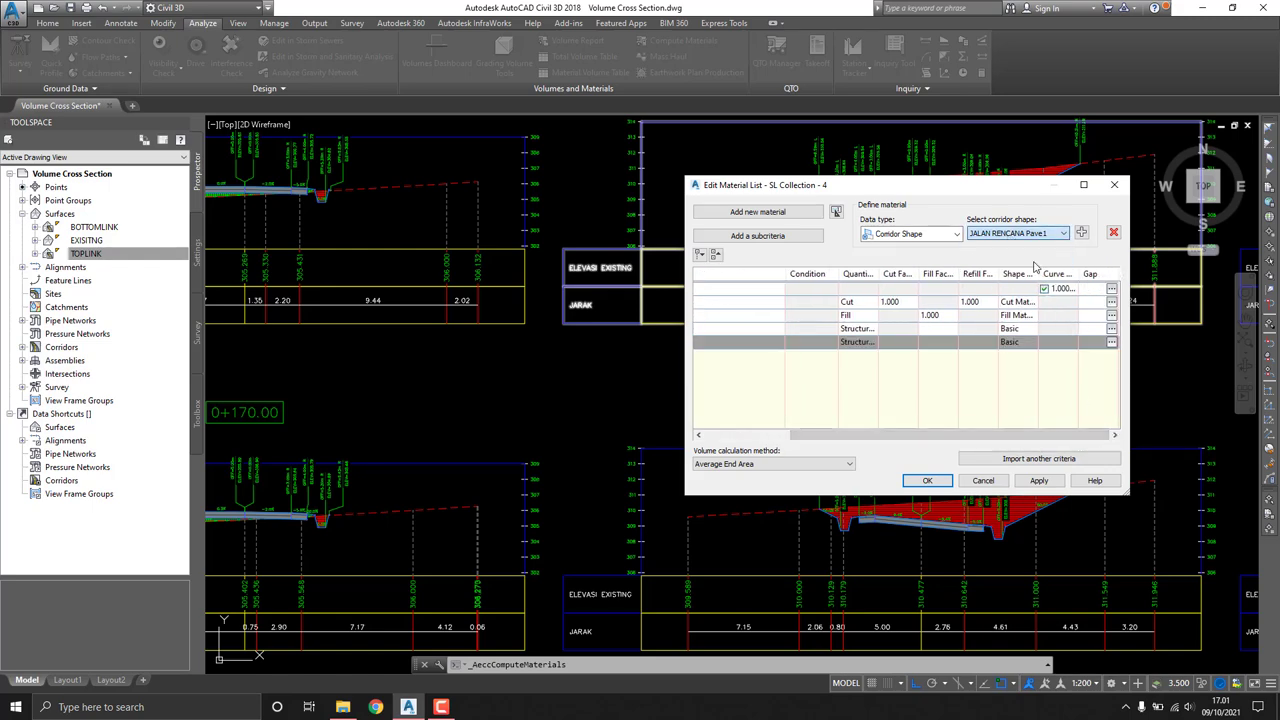
left_click(1082, 234)
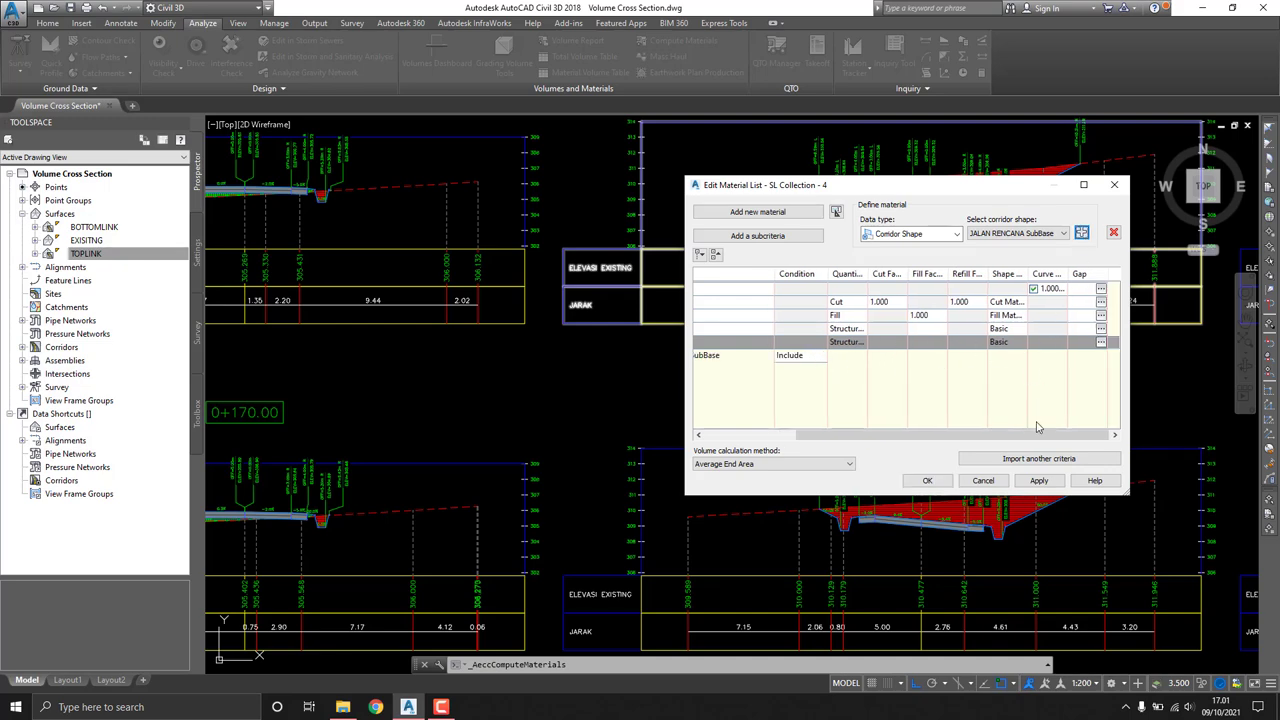
left_click_drag(1037, 428, 940, 430)
Step: Check the BETON and BASE COURSE shape entries, then apply and save the material list
left_click(771, 362)
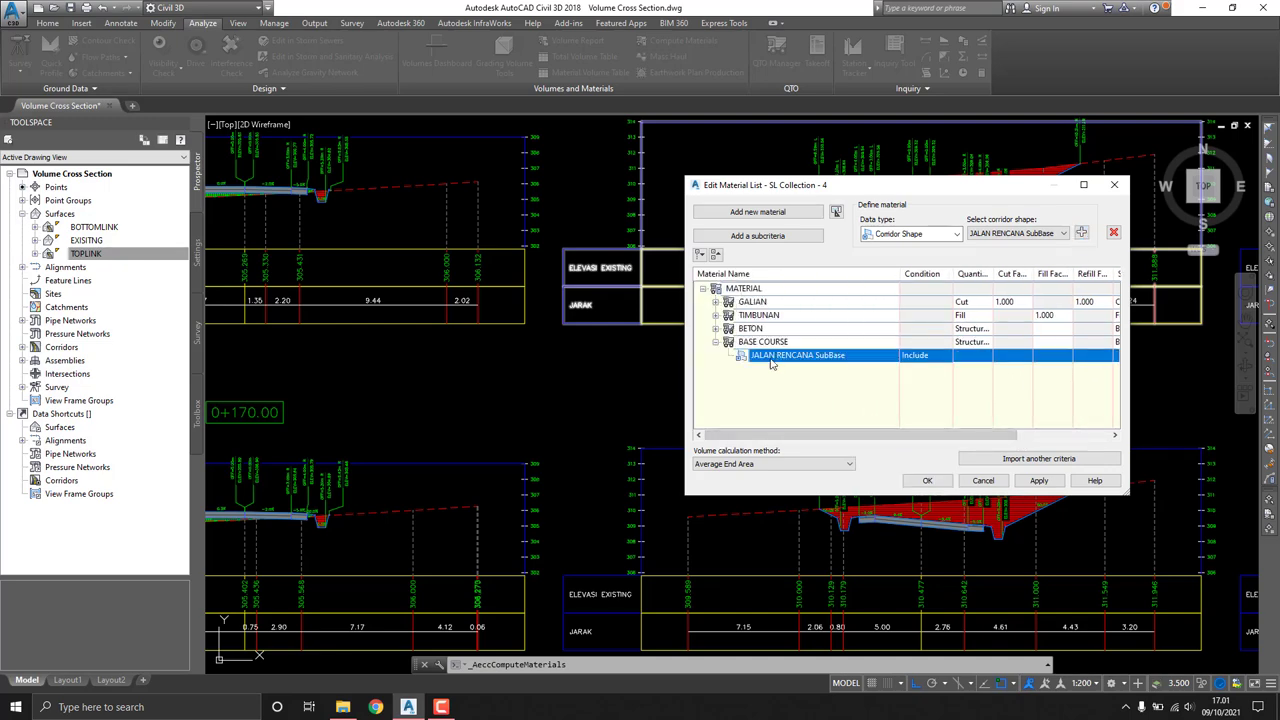
left_click(760, 342)
left_click(716, 341)
left_click(716, 341)
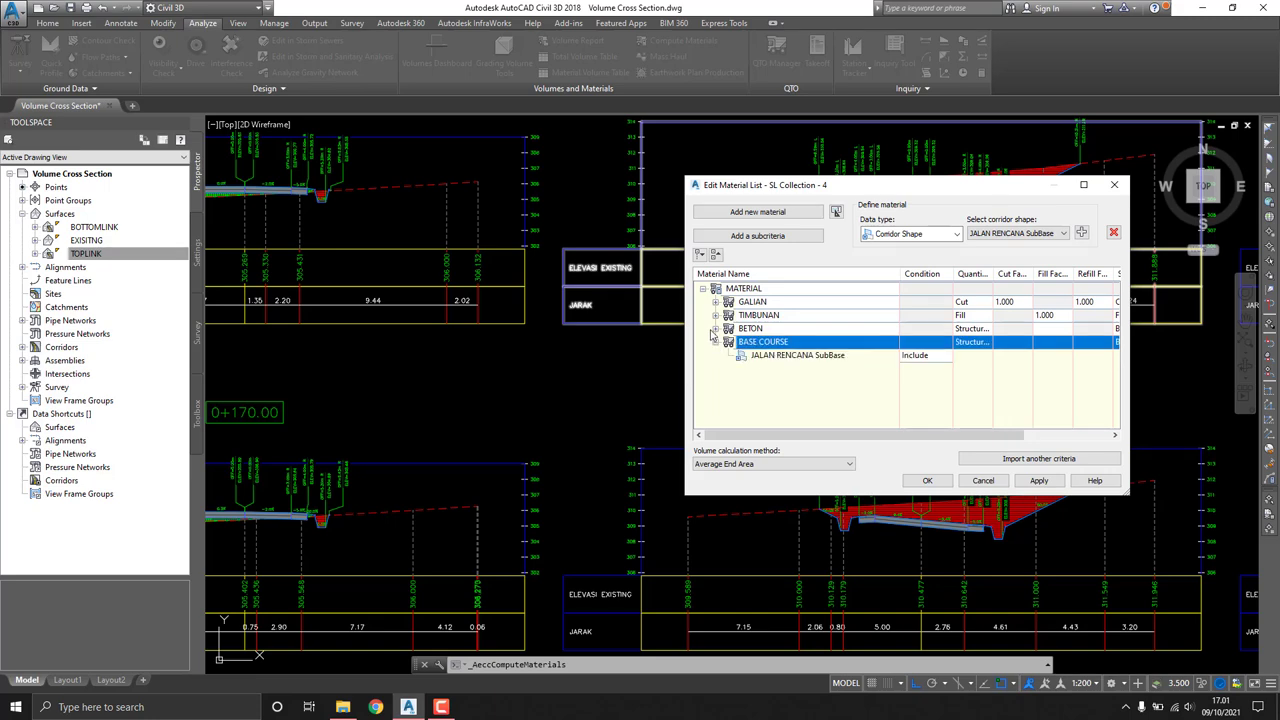
left_click(716, 328)
left_click(770, 342)
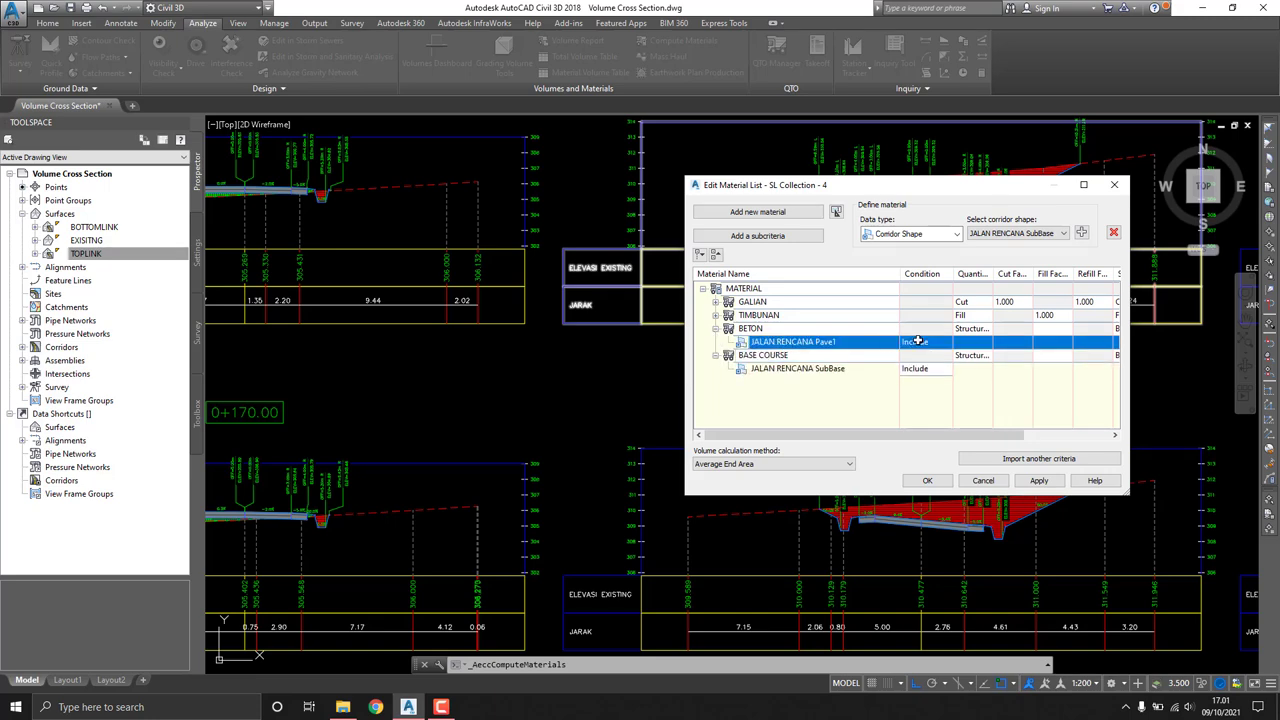
left_click(1018, 481)
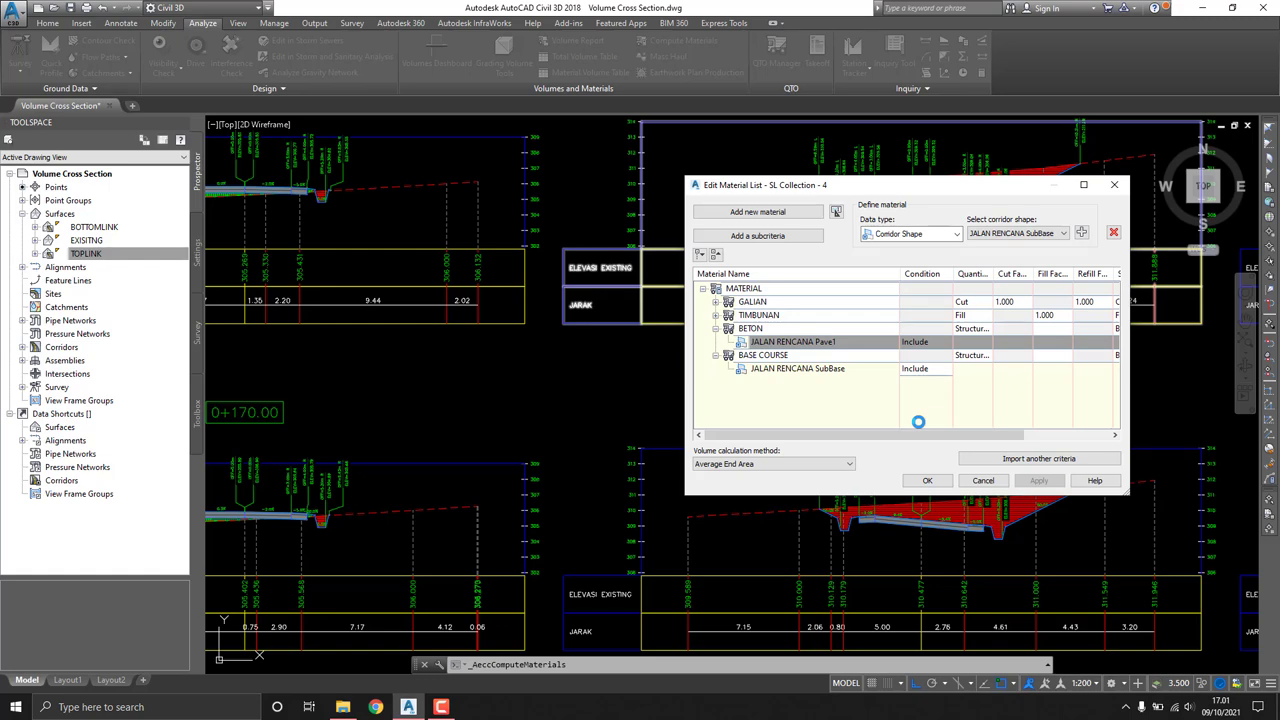
left_click(938, 483)
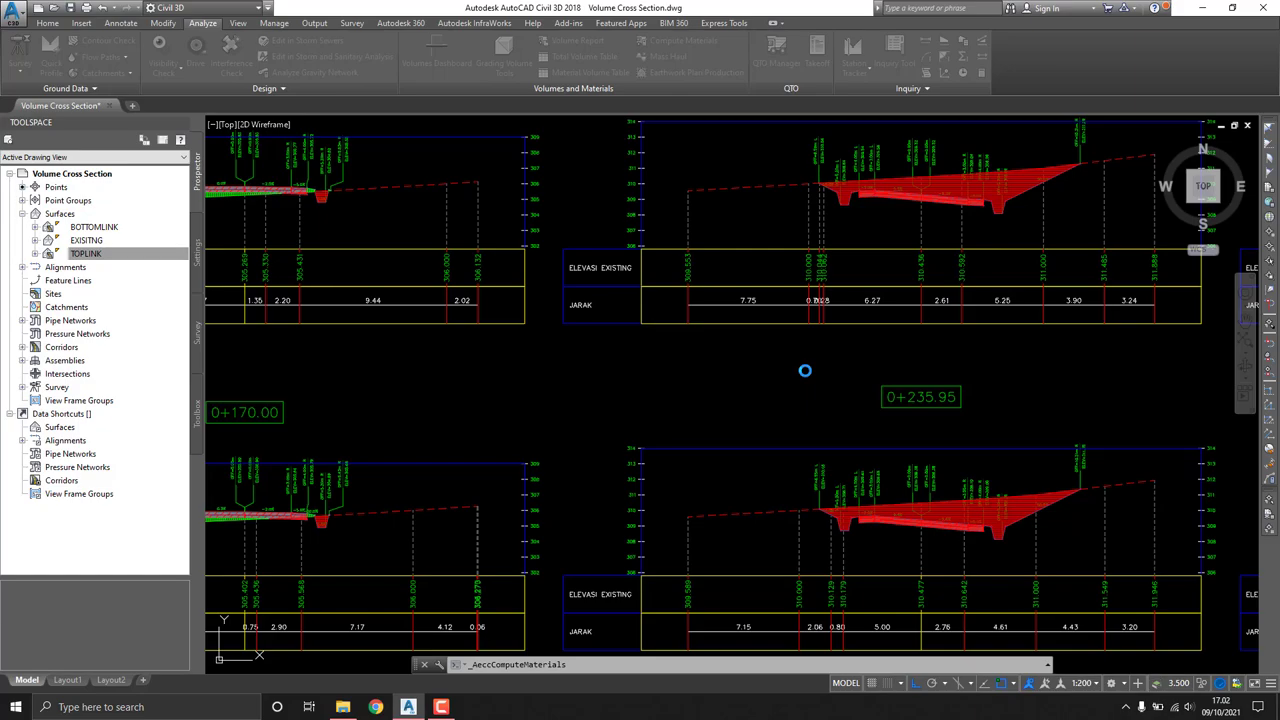
Step: Start a new material volume table that uses the MATERIAL list
scroll(806, 368, "down", 5)
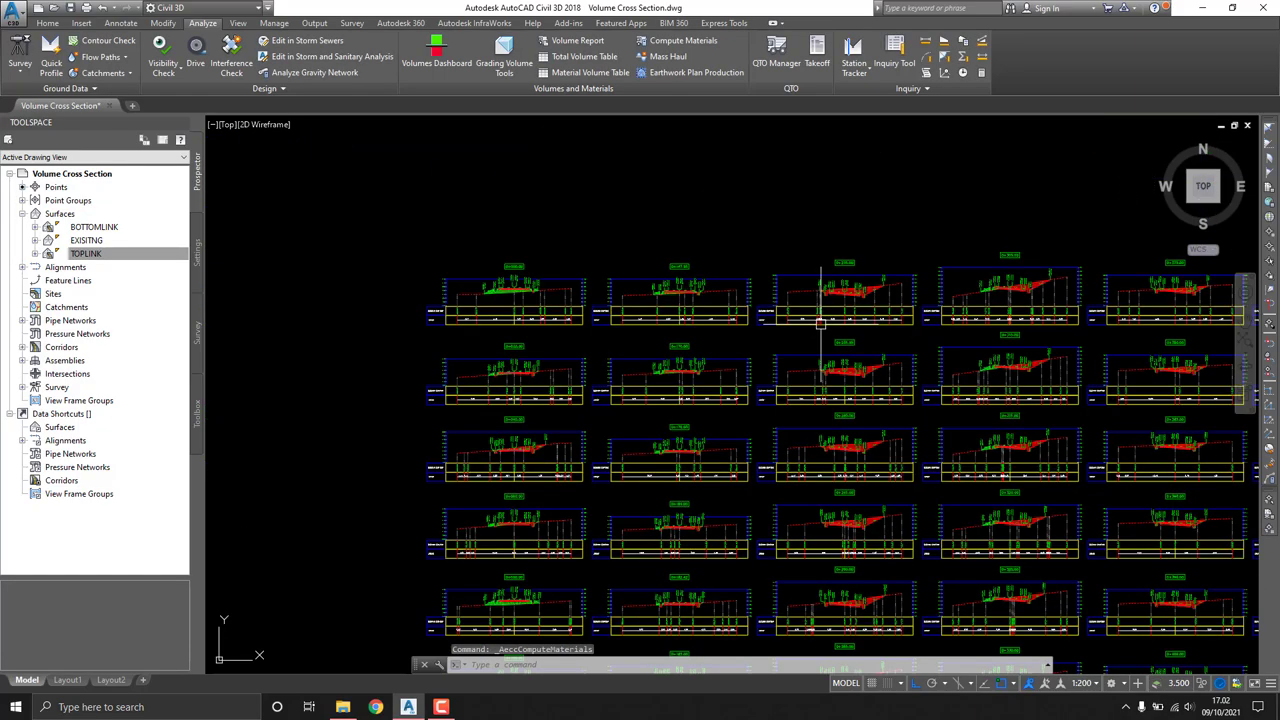
scroll(730, 400, "down", 3)
scroll(629, 343, "up", 2)
scroll(686, 300, "up", 1)
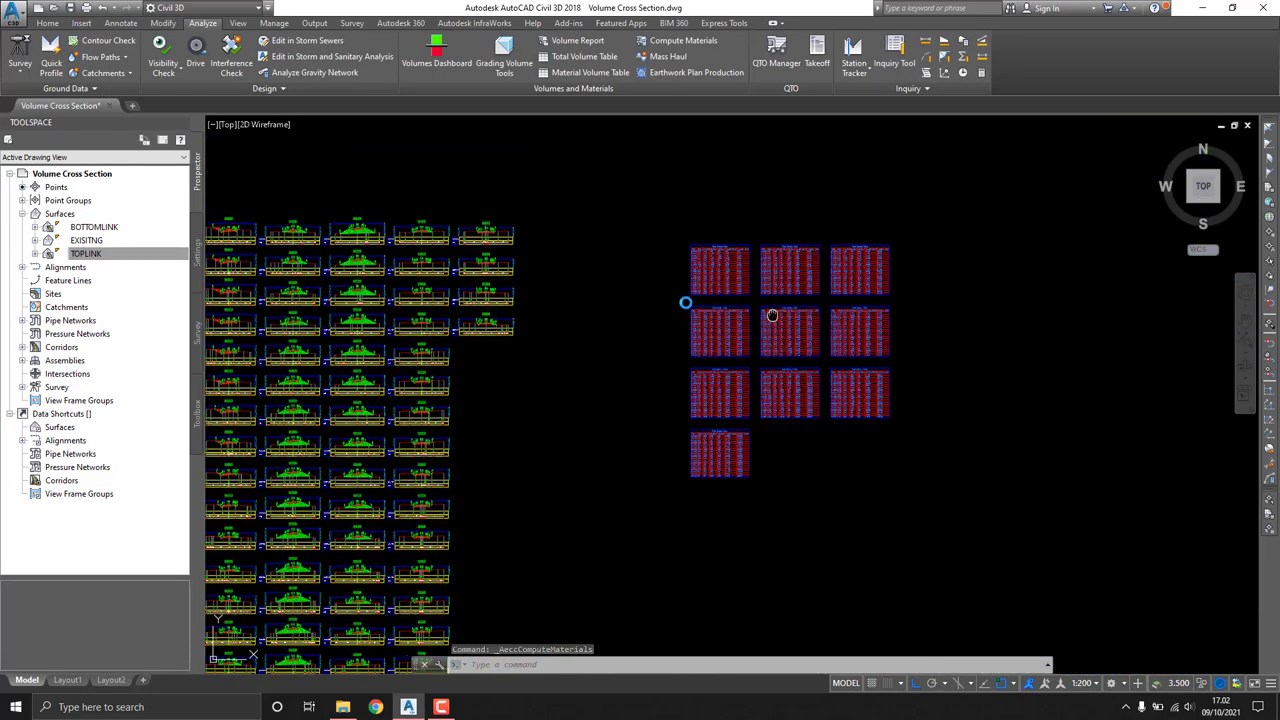
middle_click_drag(686, 300, 556, 240)
scroll(580, 235, "up", 3)
scroll(634, 234, "down", 2)
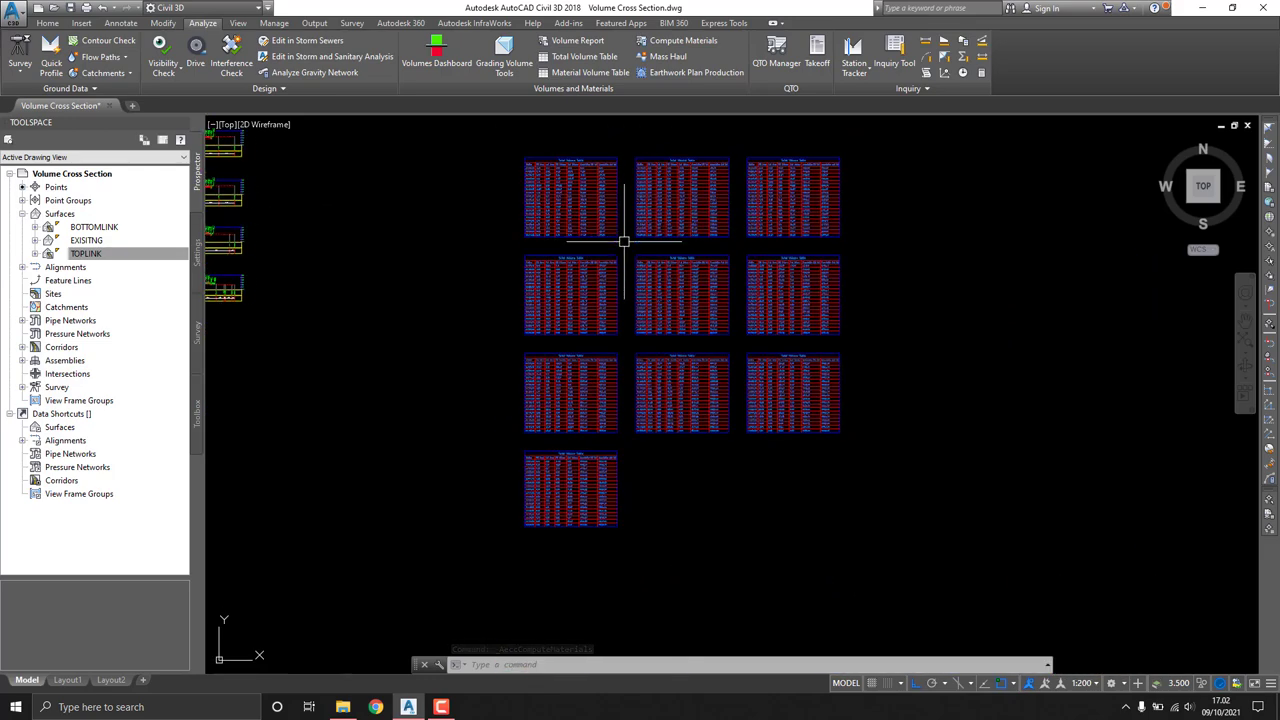
left_click(598, 73)
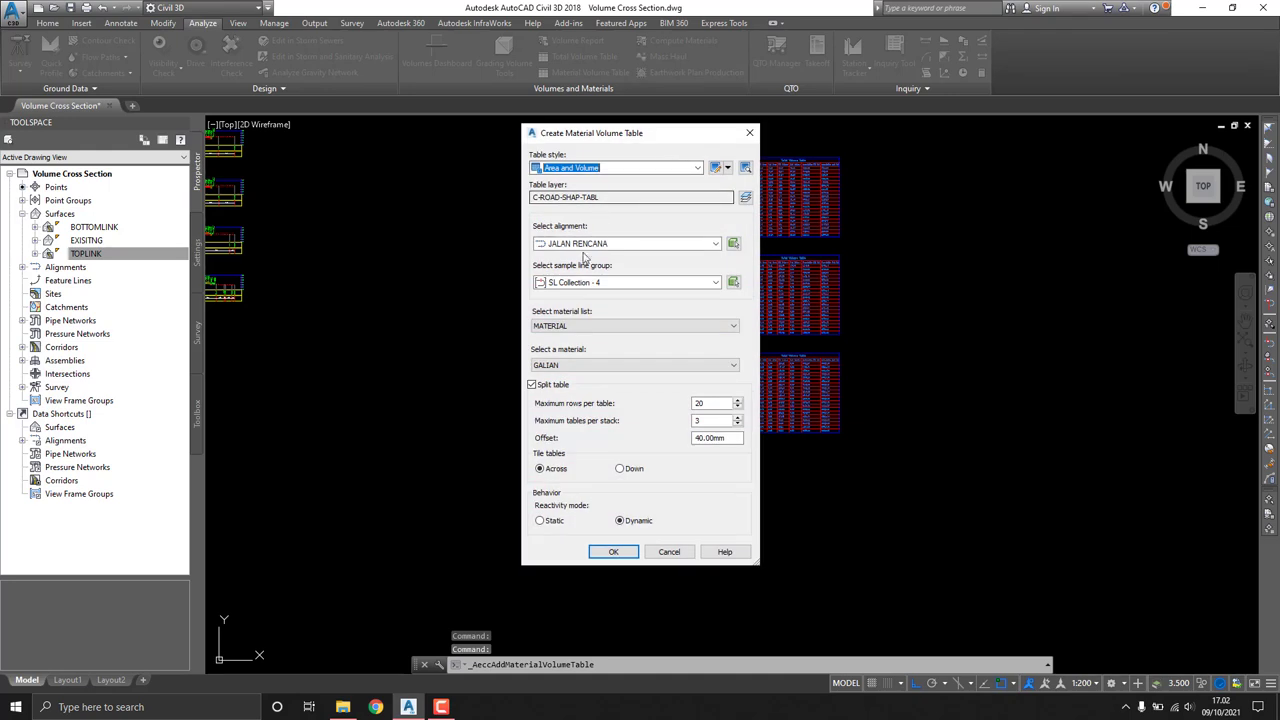
left_click(596, 328)
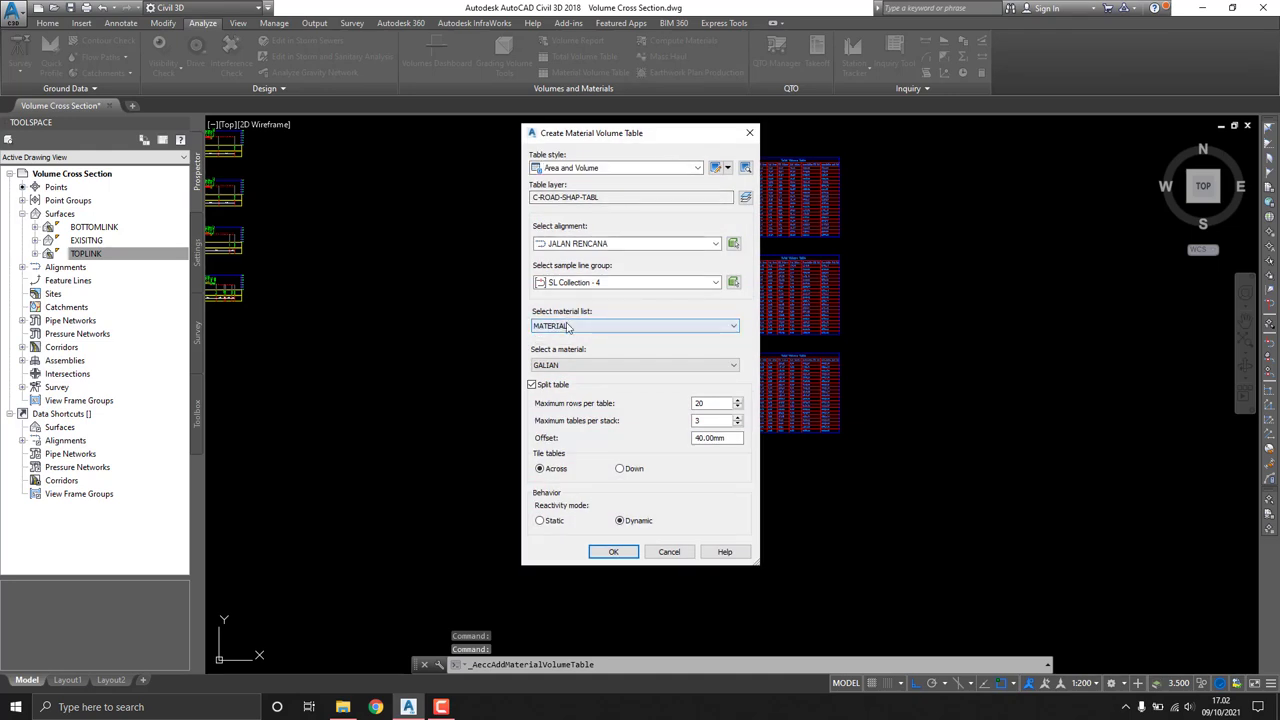
left_click(567, 328)
left_click(574, 330)
Step: Choose BETON as the table's material and confirm the settings
left_click(566, 362)
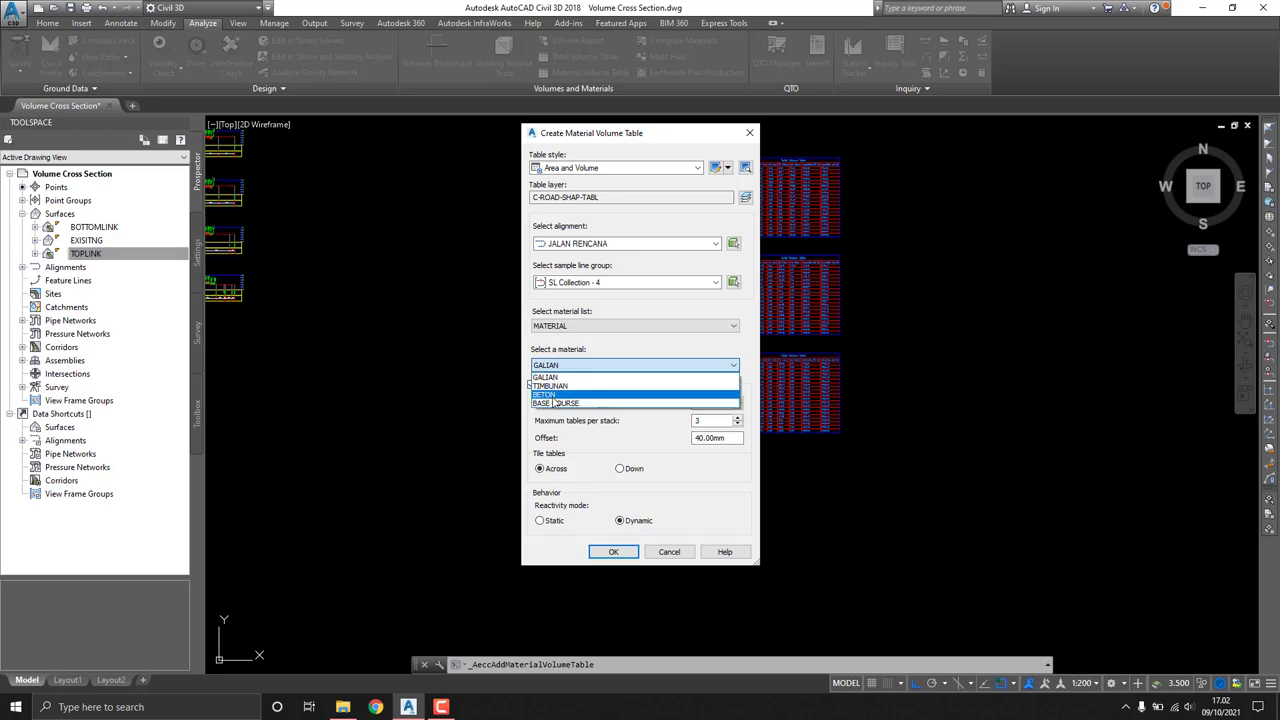
left_click(580, 395)
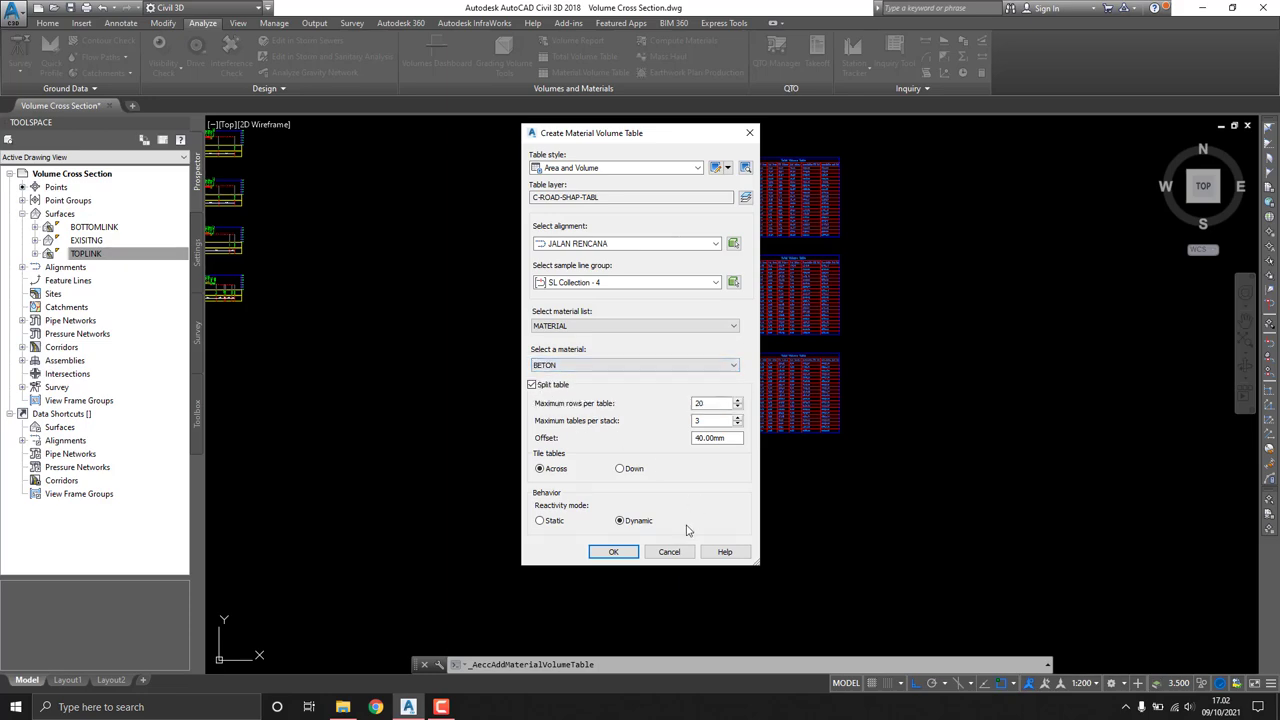
left_click(614, 552)
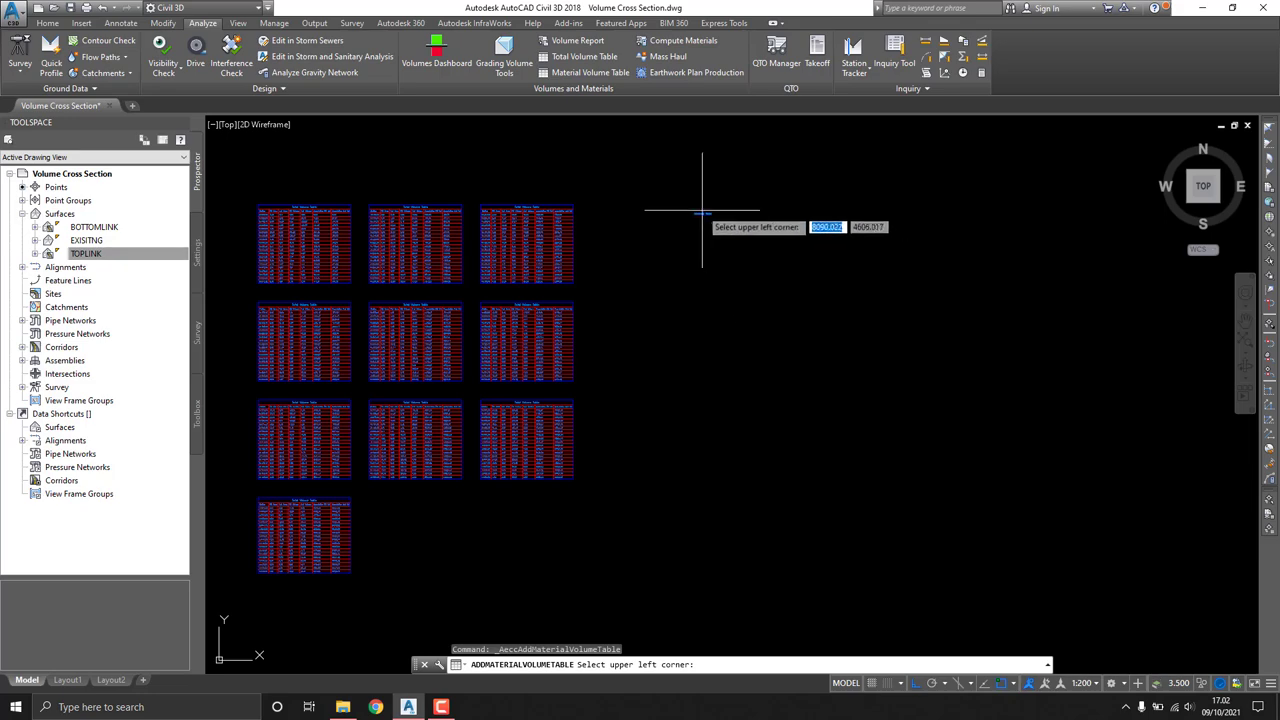
Step: Place the BETON volume tables in the drawing and zoom in on the first table
left_click(695, 207)
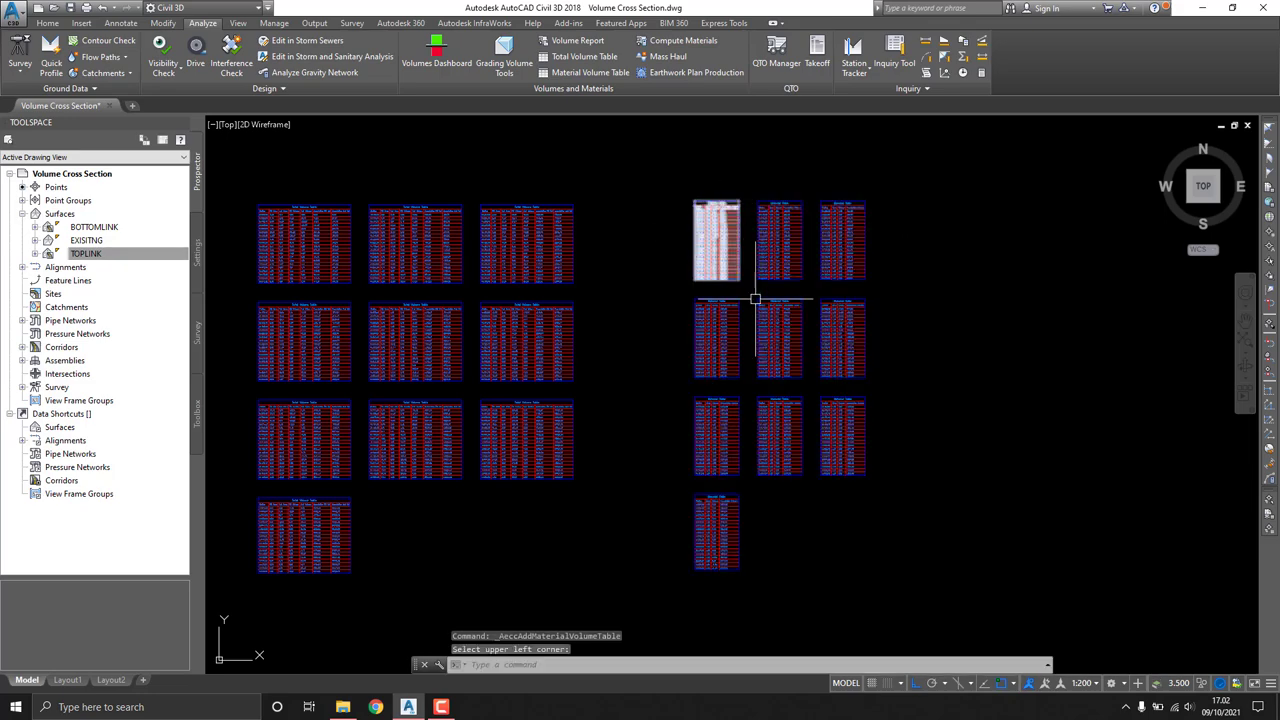
middle_click_drag(693, 344, 783, 224)
scroll(783, 224, "up", 3)
scroll(775, 390, "down", 5)
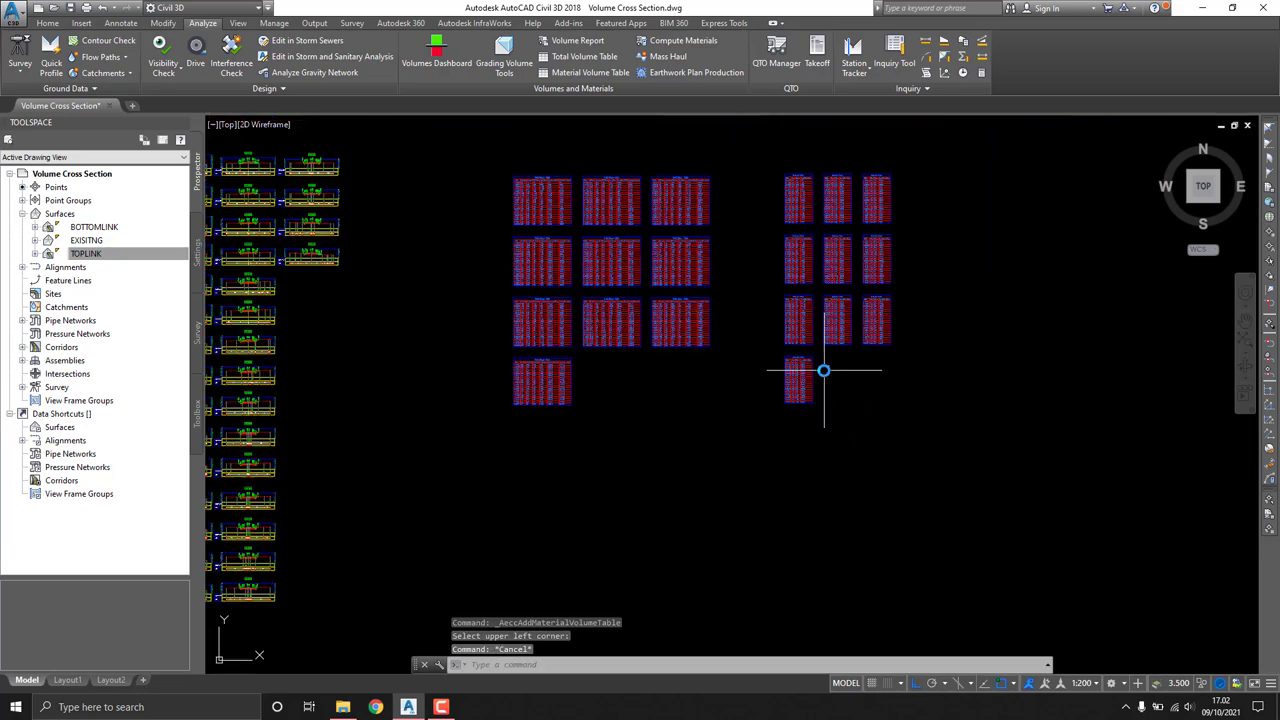
scroll(783, 308, "up", 6)
middle_click_drag(762, 275, 652, 363)
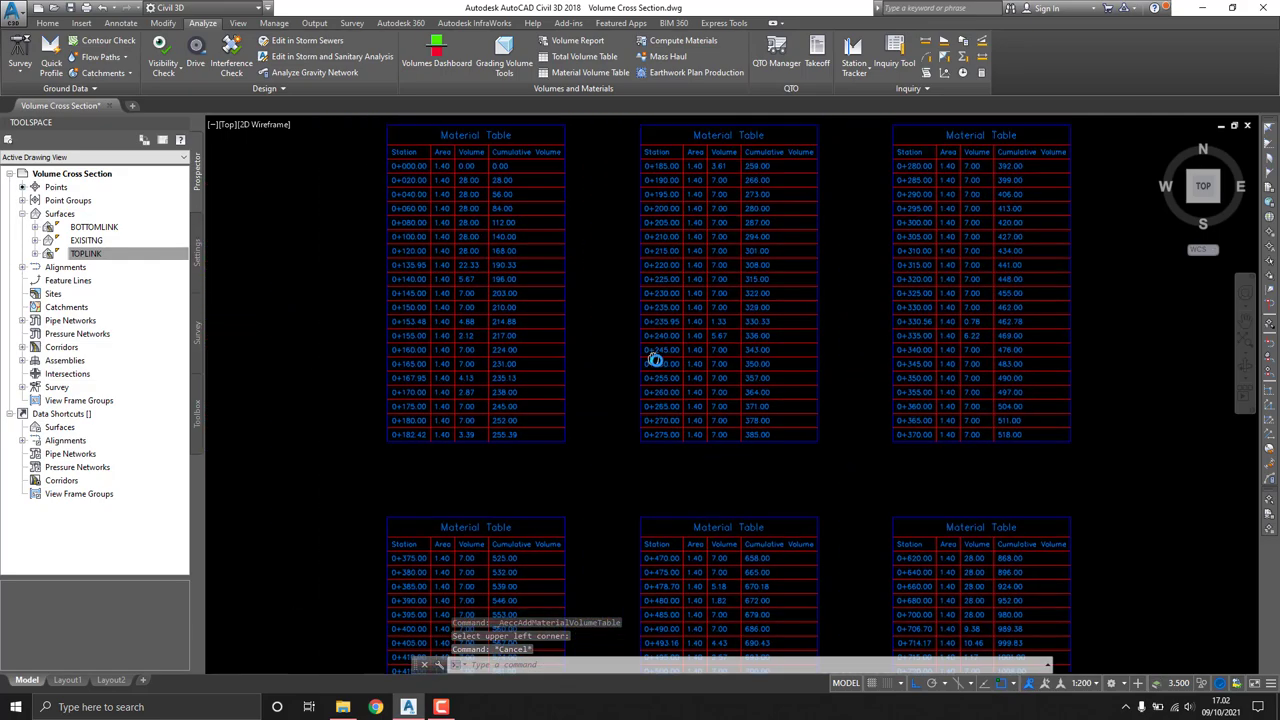
scroll(536, 222, "up", 3)
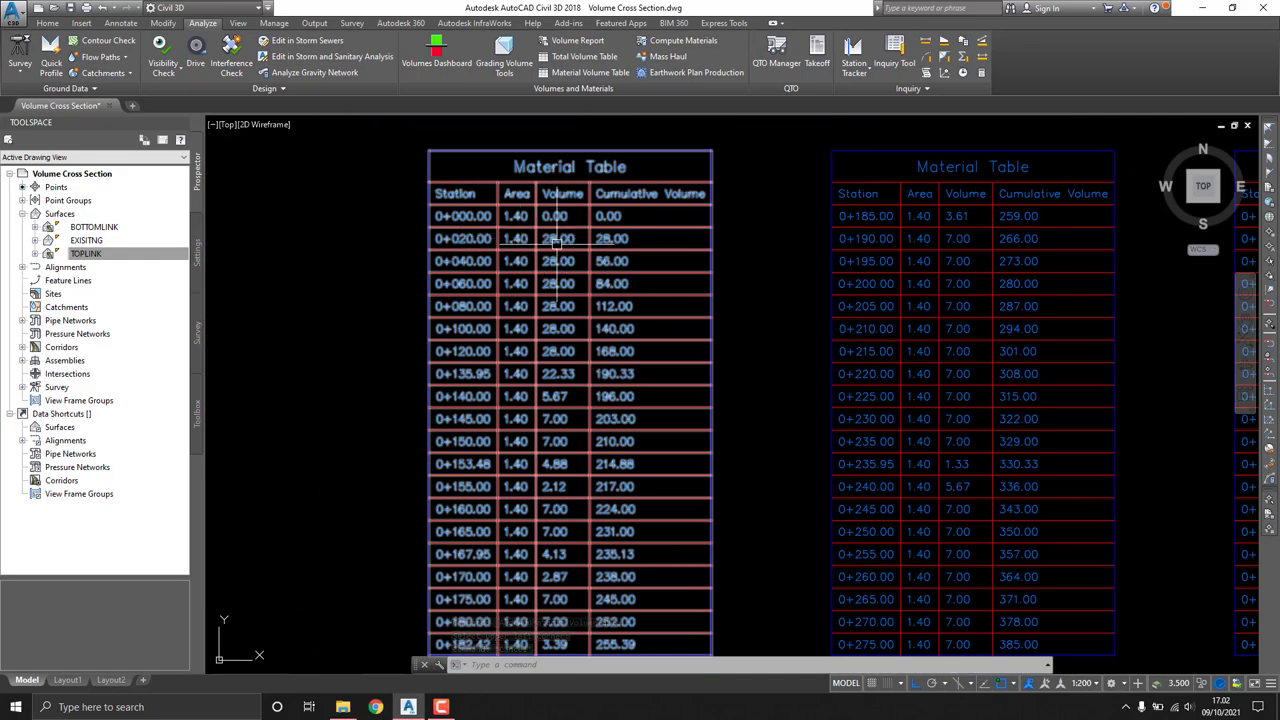
middle_click_drag(620, 261, 594, 257)
middle_click_drag(714, 297, 730, 229)
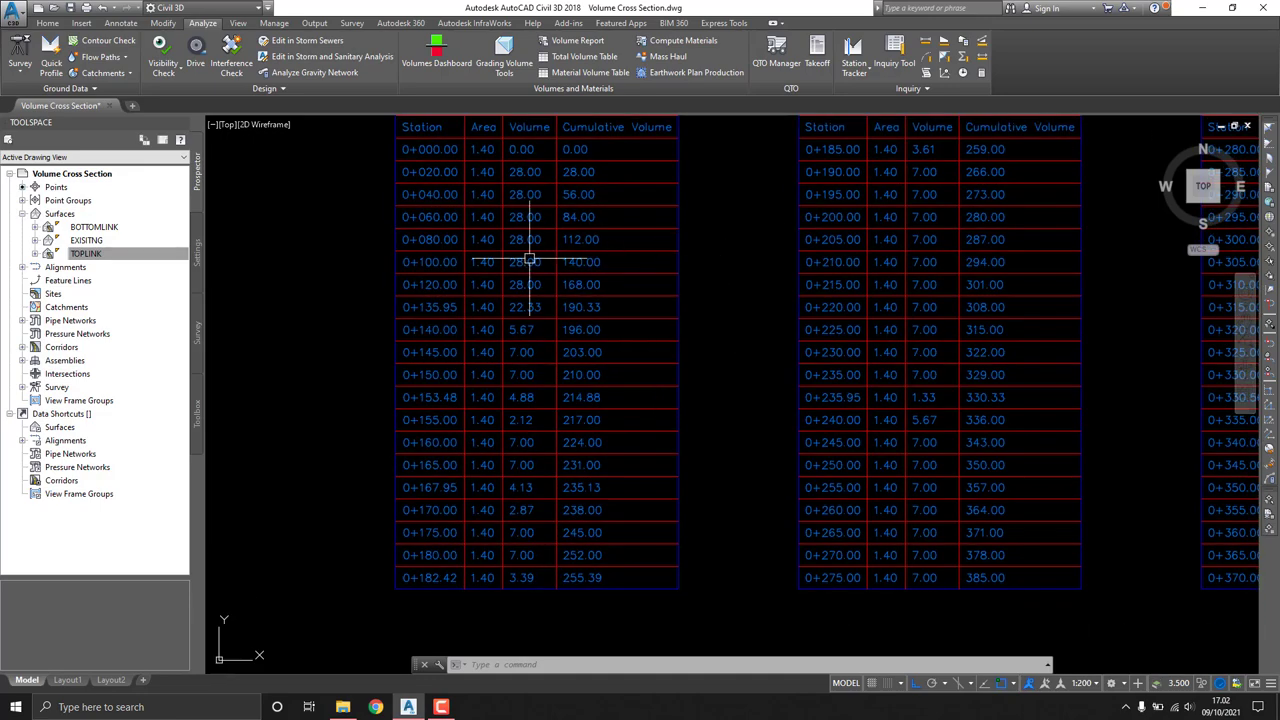
Step: Review cumulative volumes across the Material Tables grid, including 1+065 to 1+160
key("ctrl+z")
middle_click_drag(508, 229, 514, 193)
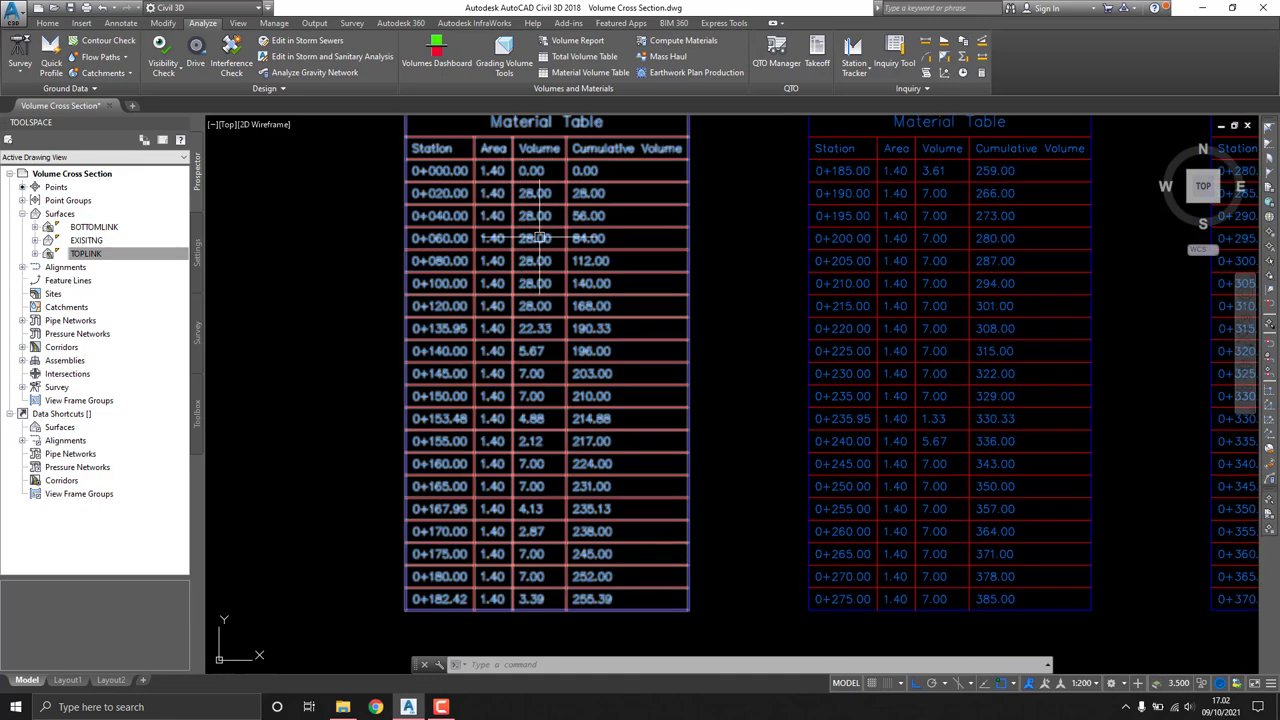
middle_click_drag(654, 352, 639, 284)
key("ctrl+z")
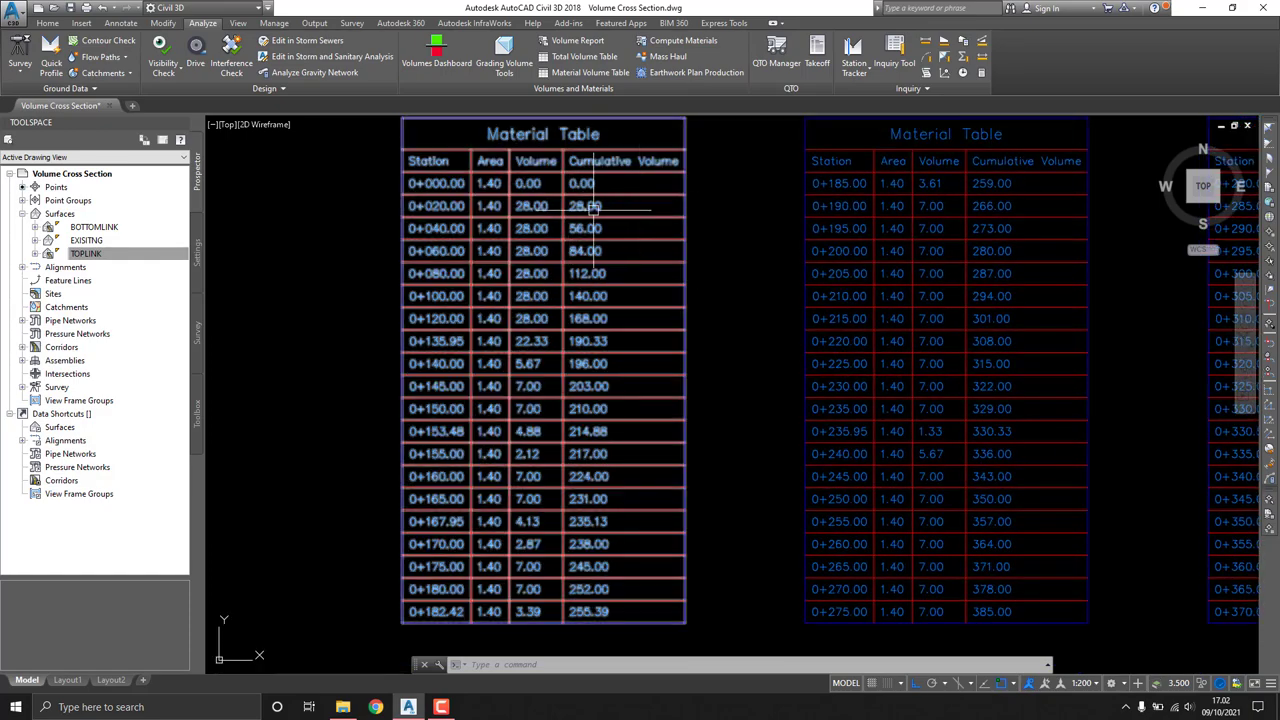
scroll(776, 393, "down", 3)
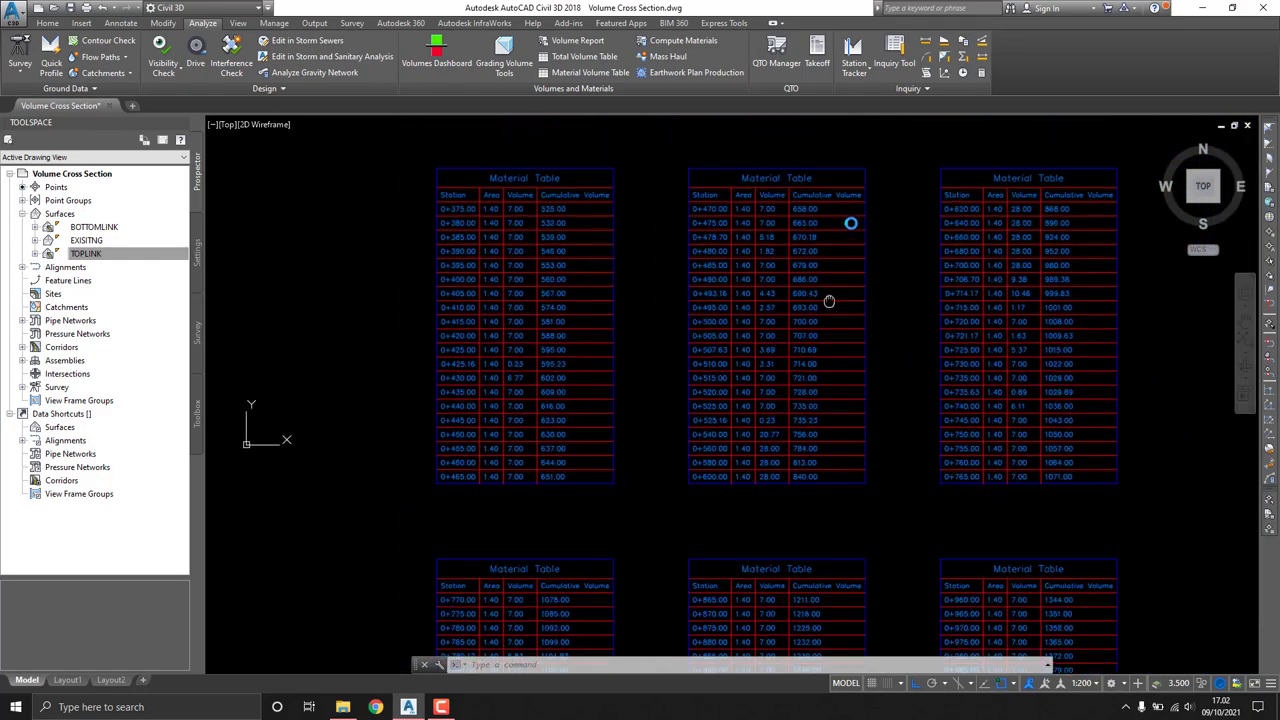
mouse_move(829, 300)
middle_mouse_down()
mouse_move(743, 409)
mouse_move(686, 529)
middle_mouse_up()
scroll(729, 371, "up", 3)
scroll(729, 371, "up", 2)
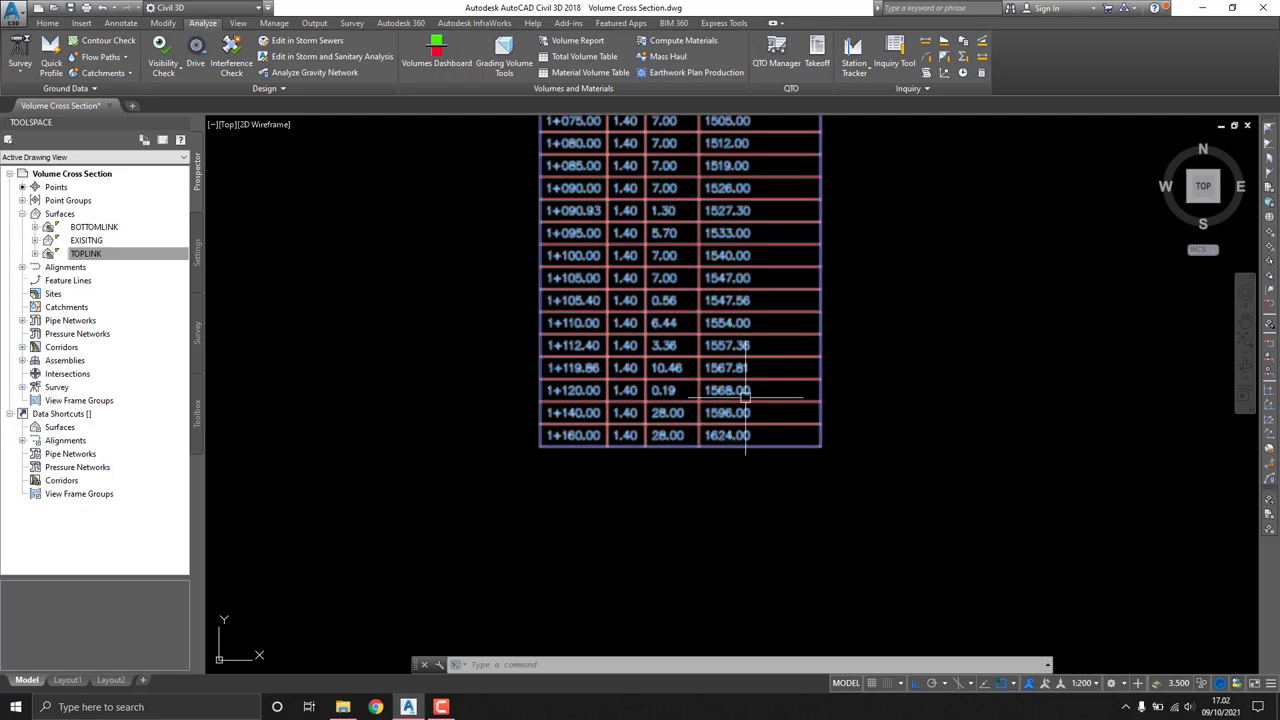
middle_click_drag(729, 371, 713, 495)
scroll(729, 500, "up", 2)
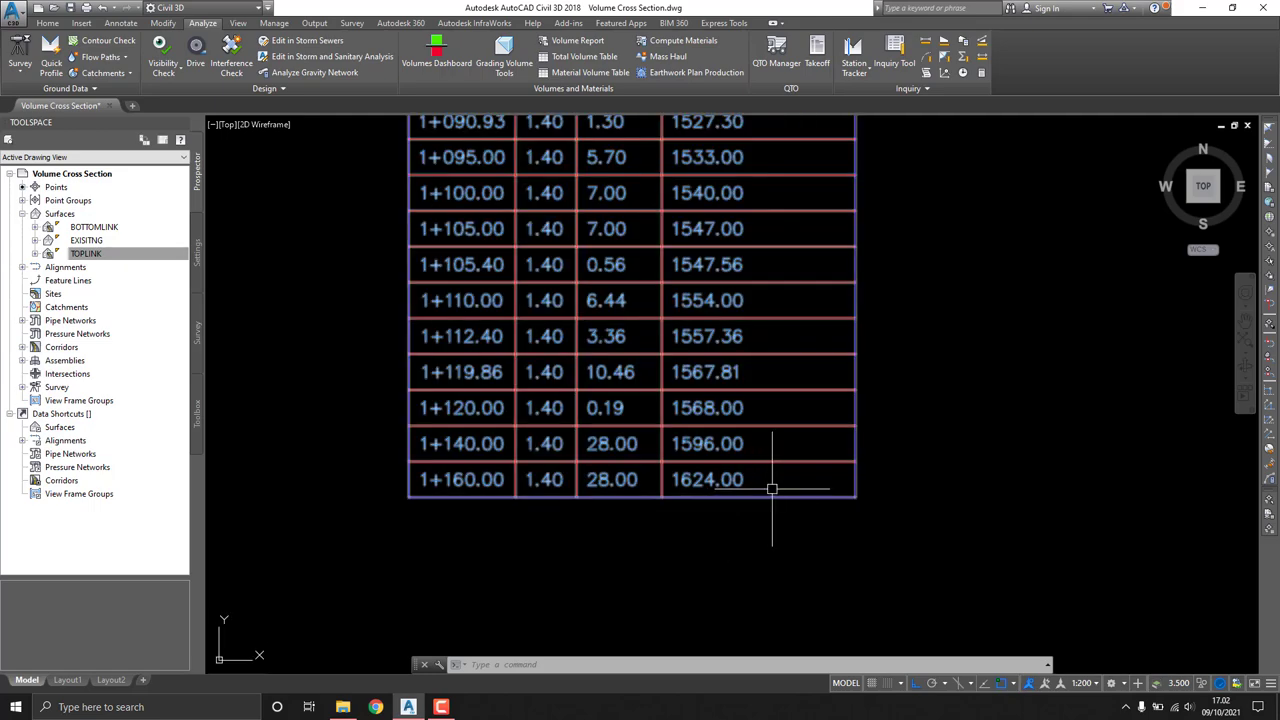
scroll(771, 471, "down", 1)
scroll(743, 457, "down", 3)
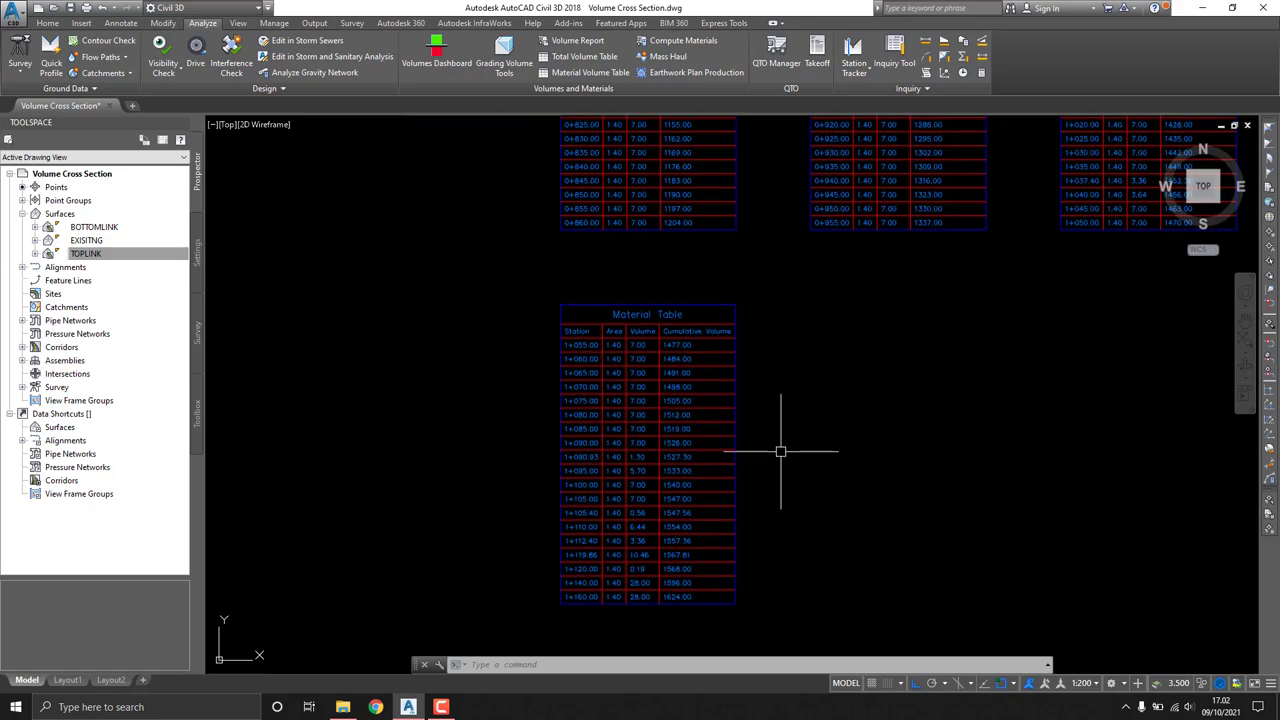
scroll(777, 449, "down", 4)
mouse_move(777, 449)
middle_mouse_down()
mouse_move(847, 328)
mouse_move(793, 371)
middle_mouse_up()
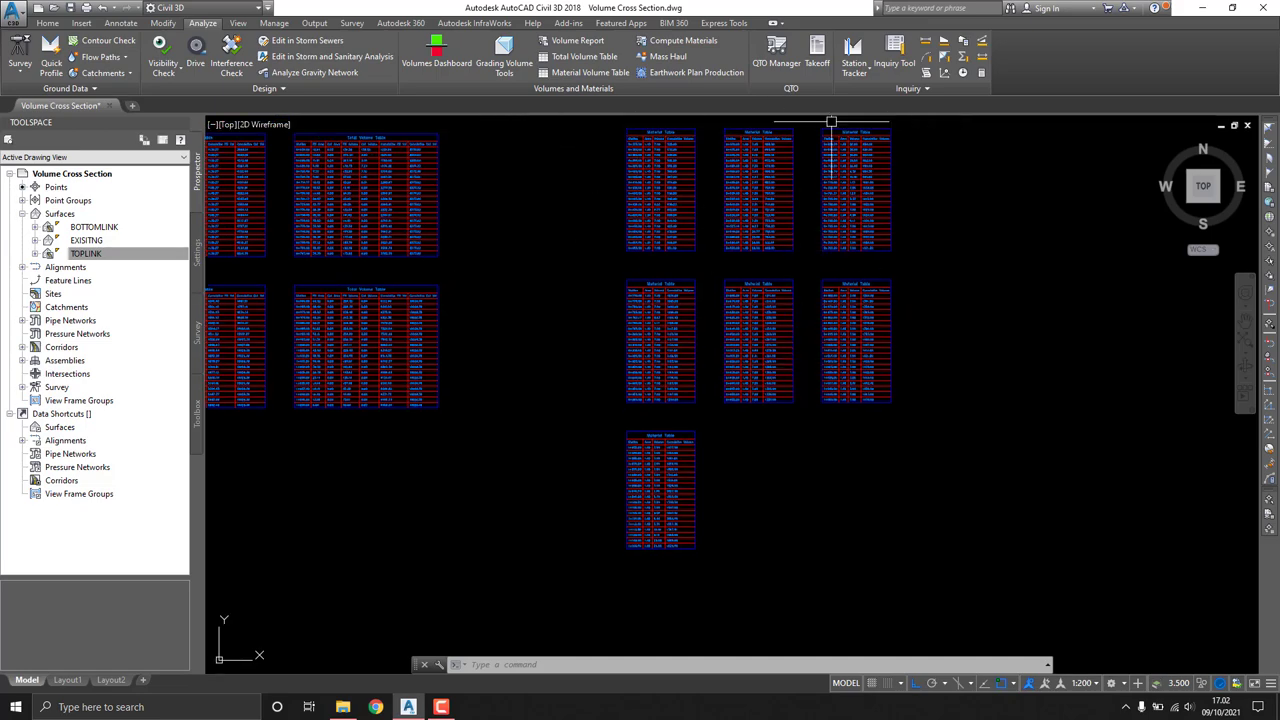
left_click(578, 73)
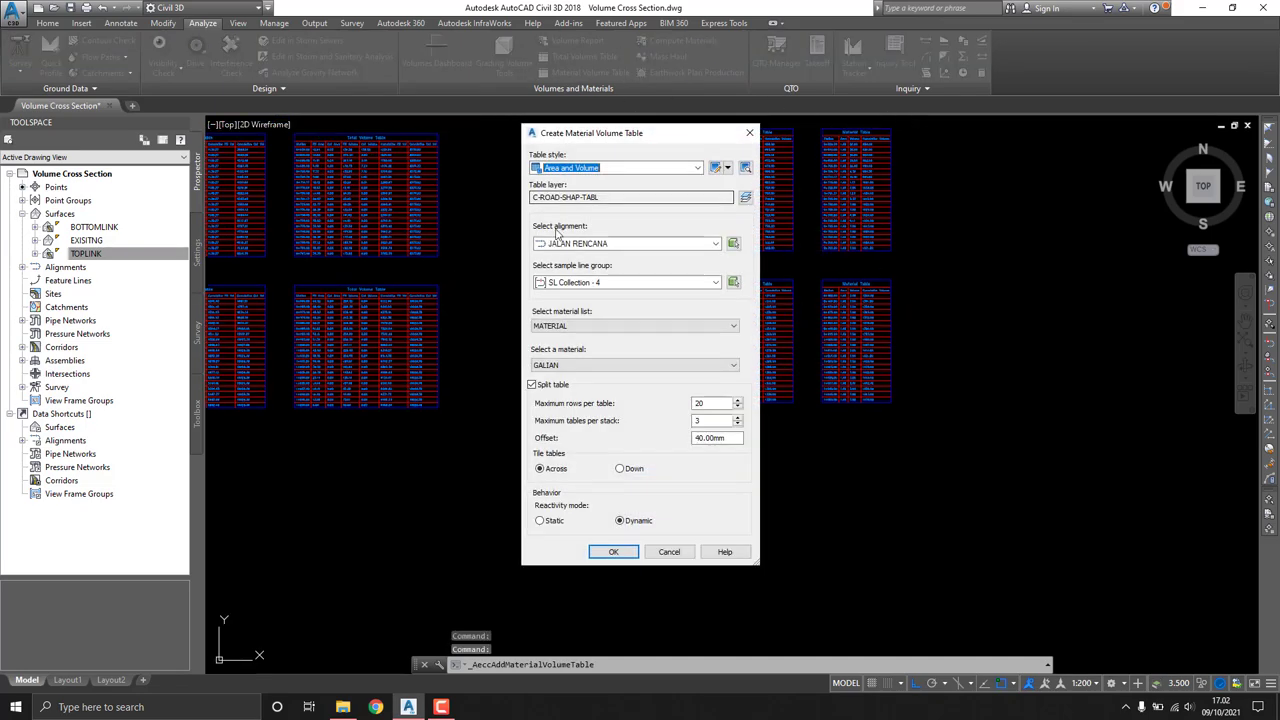
Step: Create BASE COURSE material volume tables placed right of the existing tables
left_click(574, 367)
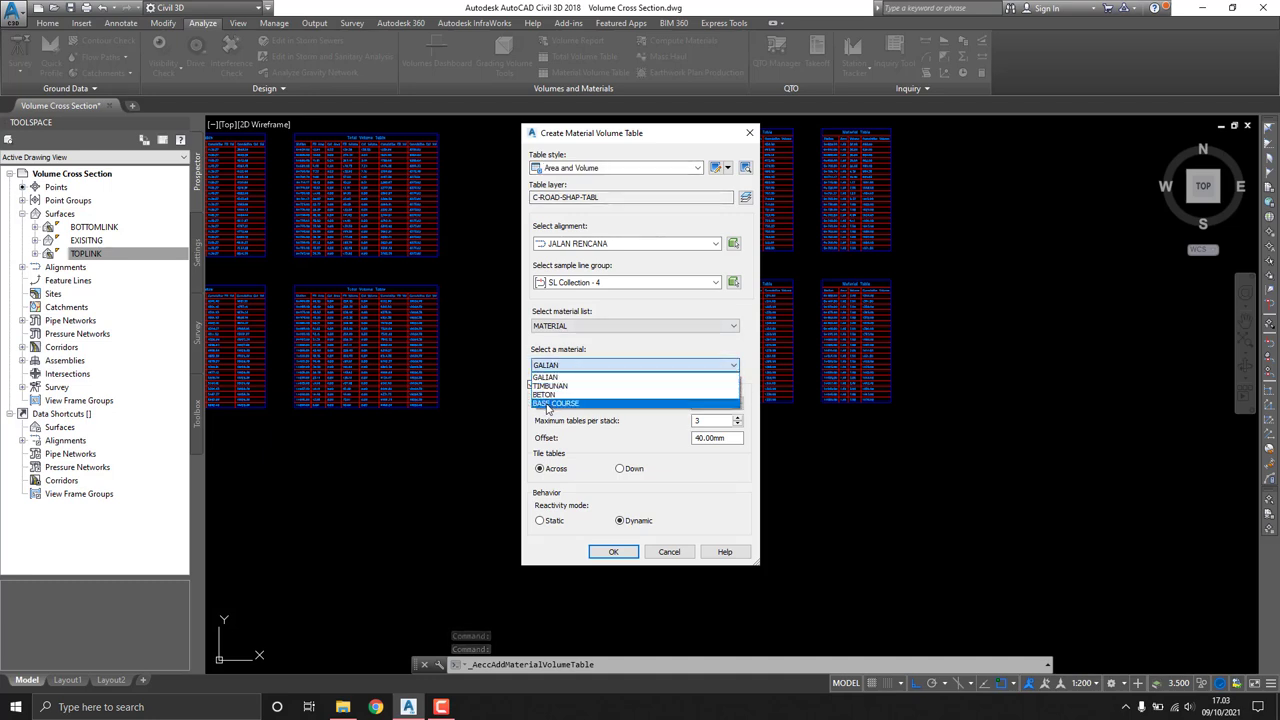
left_click(548, 403)
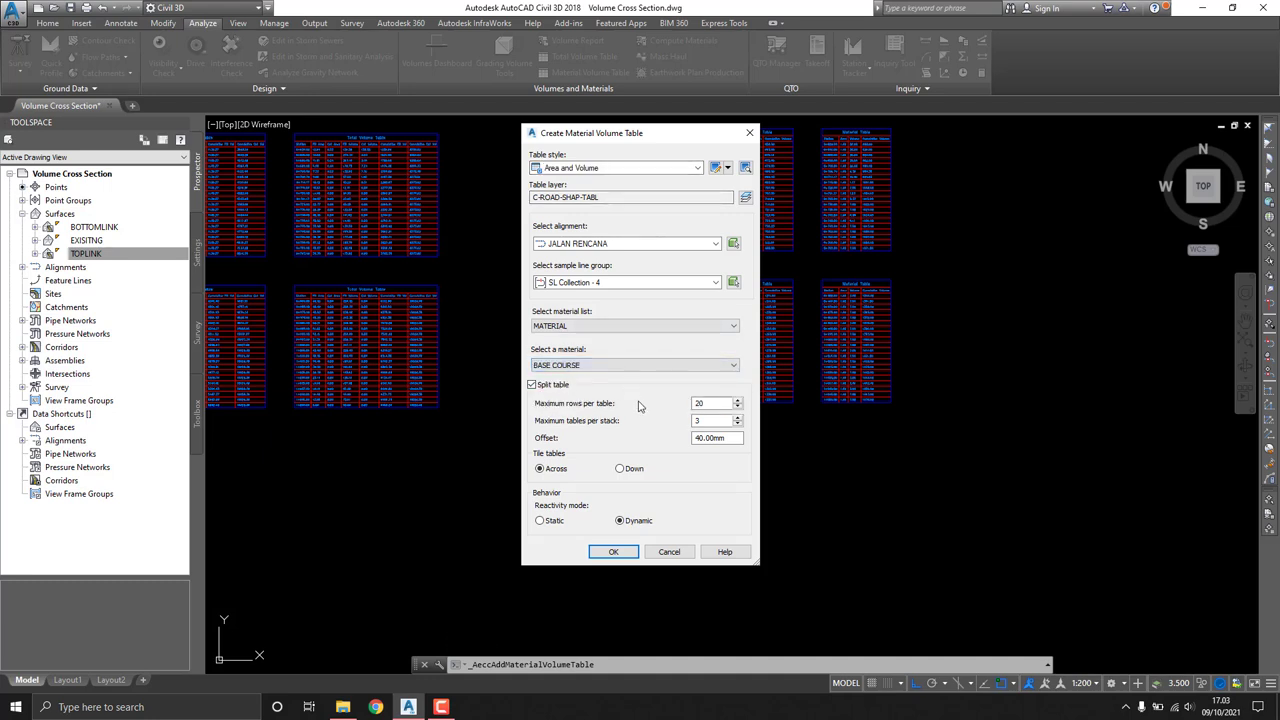
left_click(613, 552)
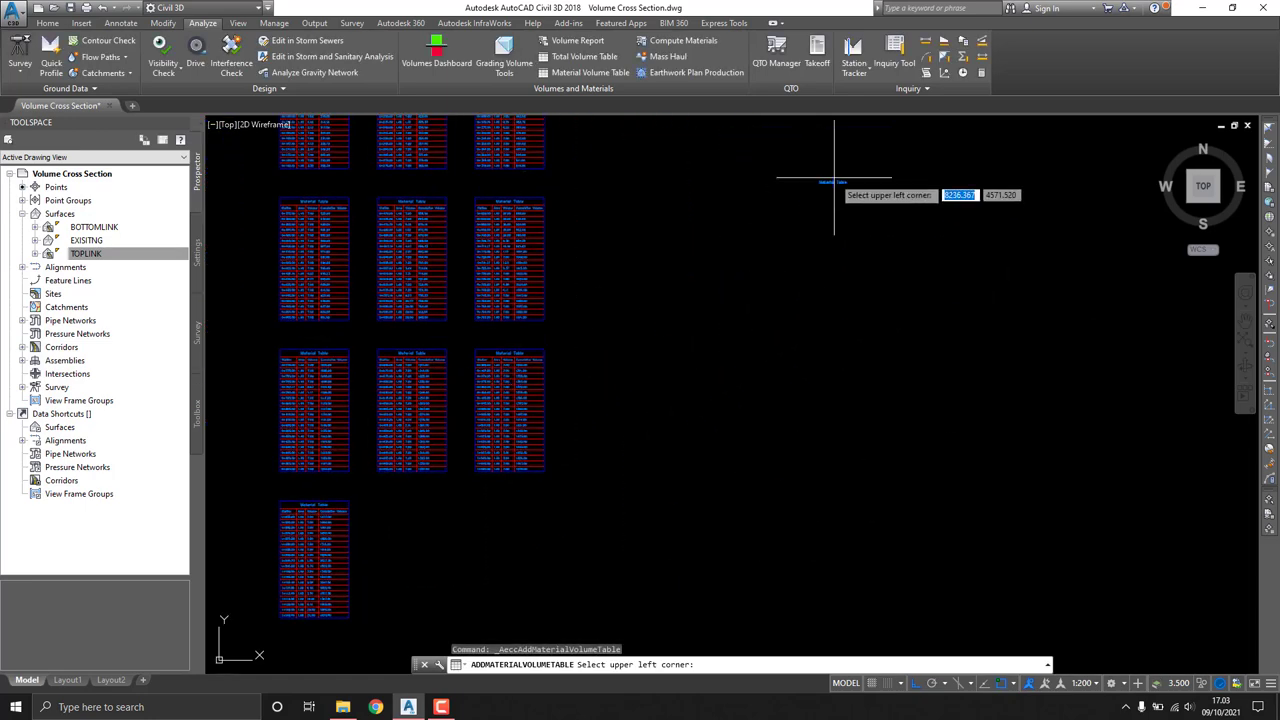
left_click(769, 229)
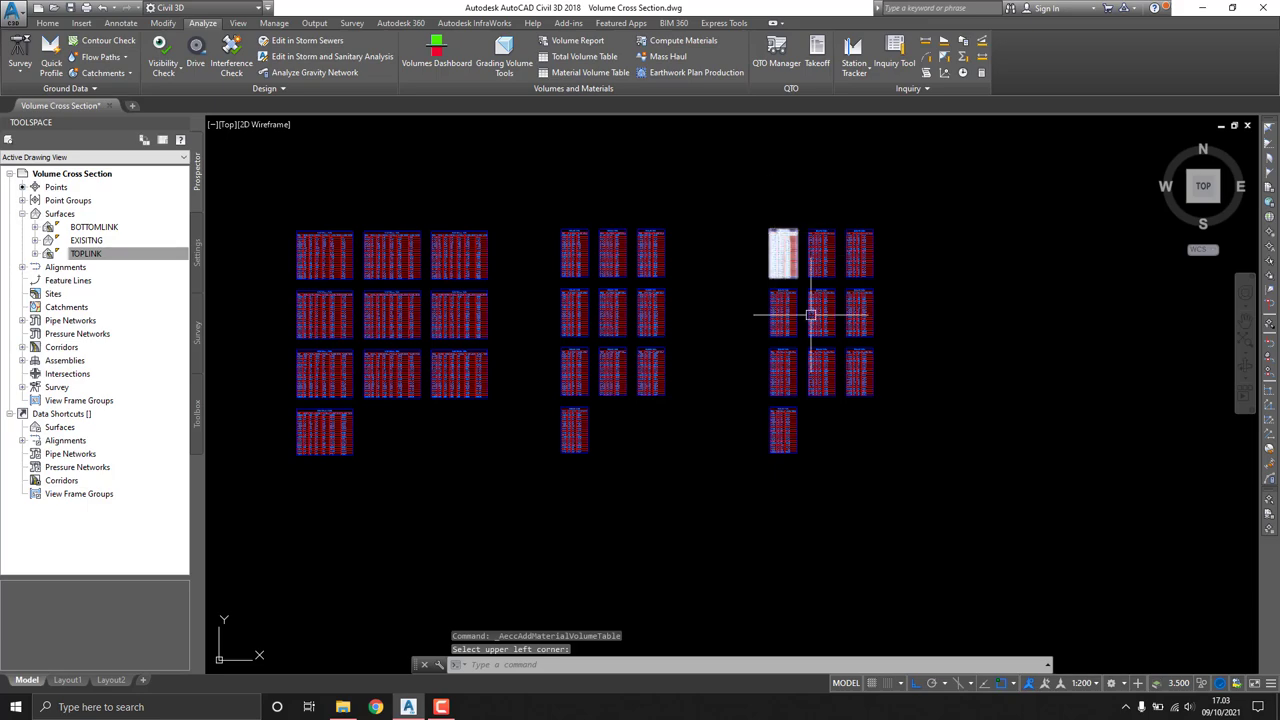
scroll(783, 454, "up", 5)
scroll(766, 434, "up", 5)
scroll(737, 380, "down", 1)
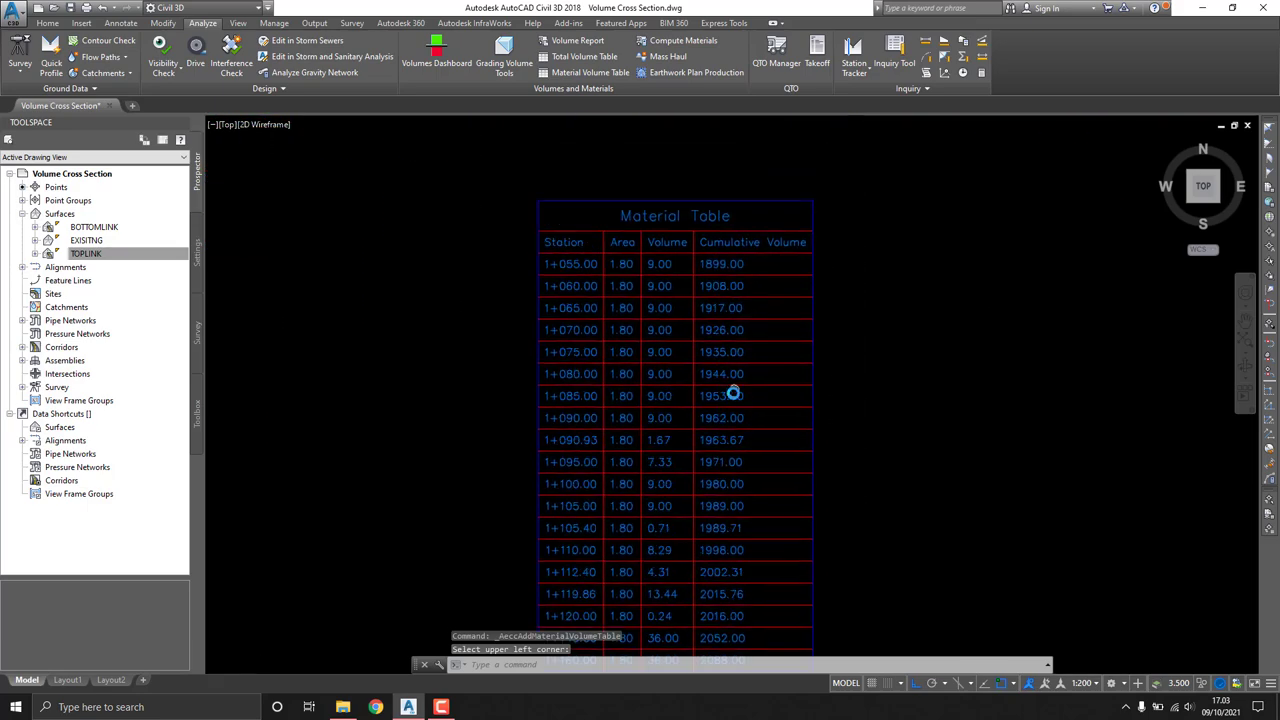
middle_click_drag(737, 380, 760, 250)
scroll(737, 470, "up", 4)
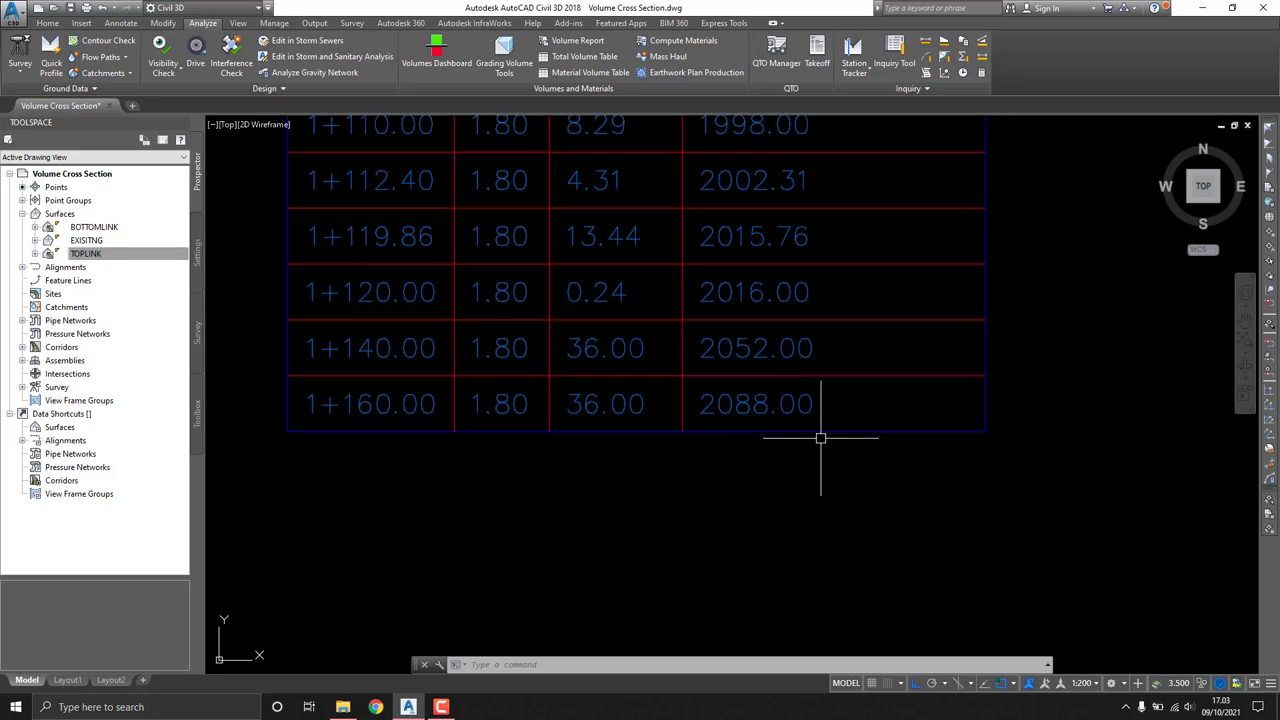
scroll(778, 420, "down", 10)
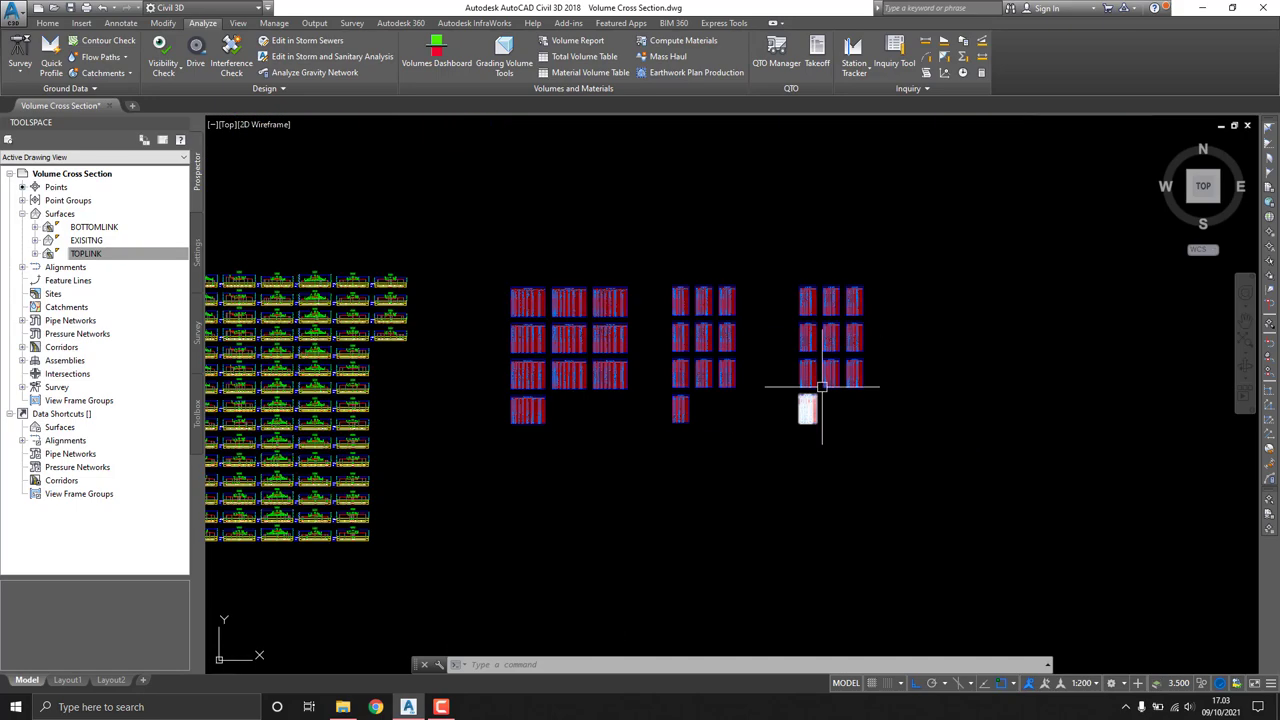
scroll(782, 363, "down", 2)
scroll(709, 306, "down", 5)
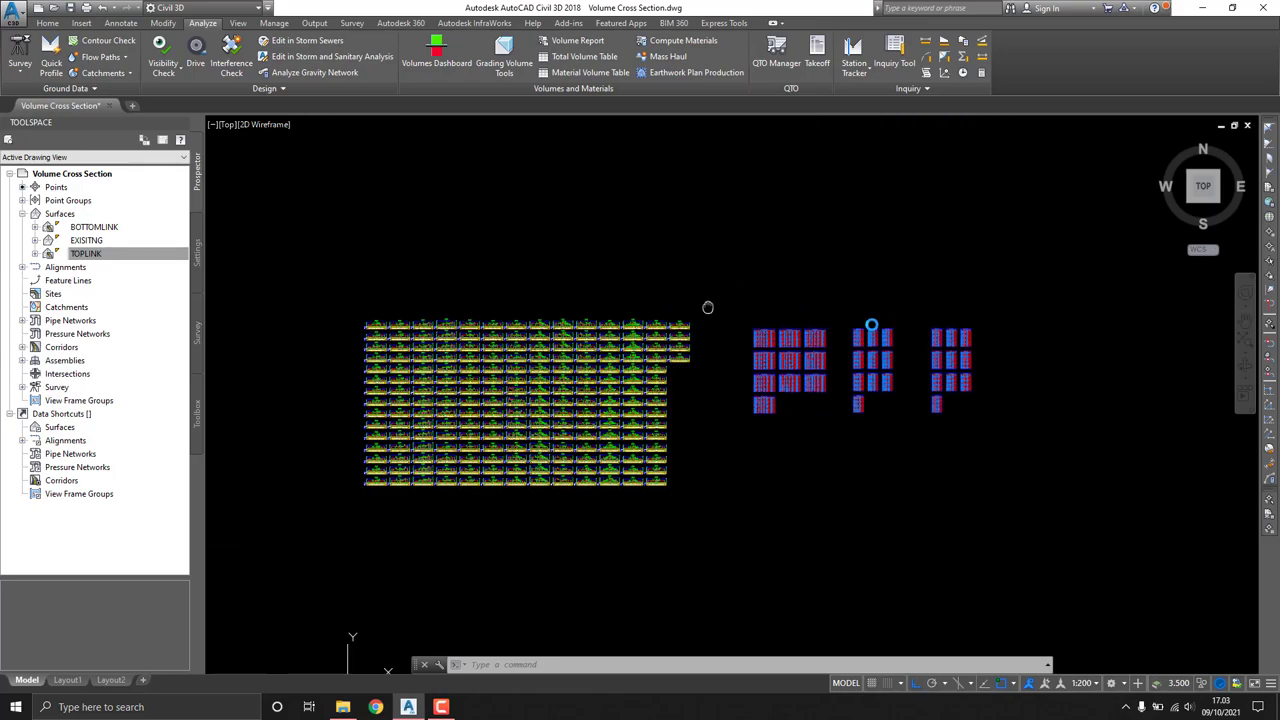
middle_click_drag(709, 306, 1013, 388)
scroll(1013, 388, "up", 4)
scroll(777, 449, "up", 3)
scroll(776, 430, "up", 3)
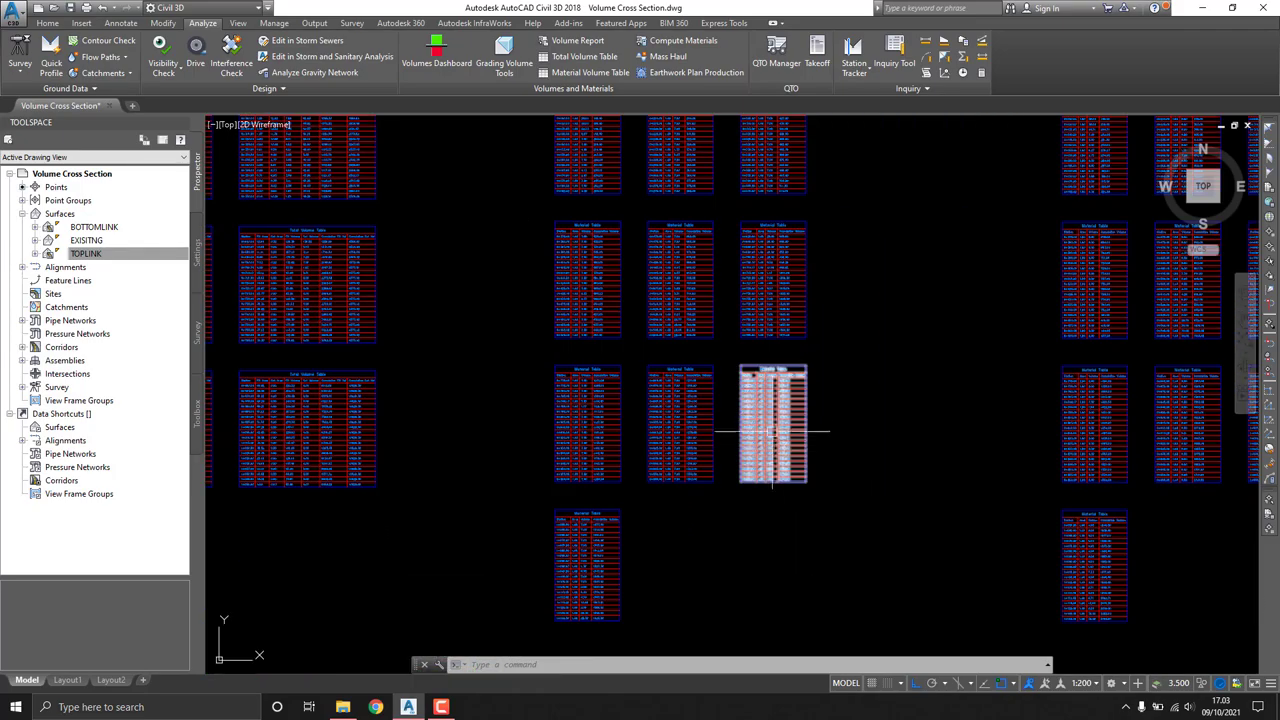
scroll(740, 375, "down", 4)
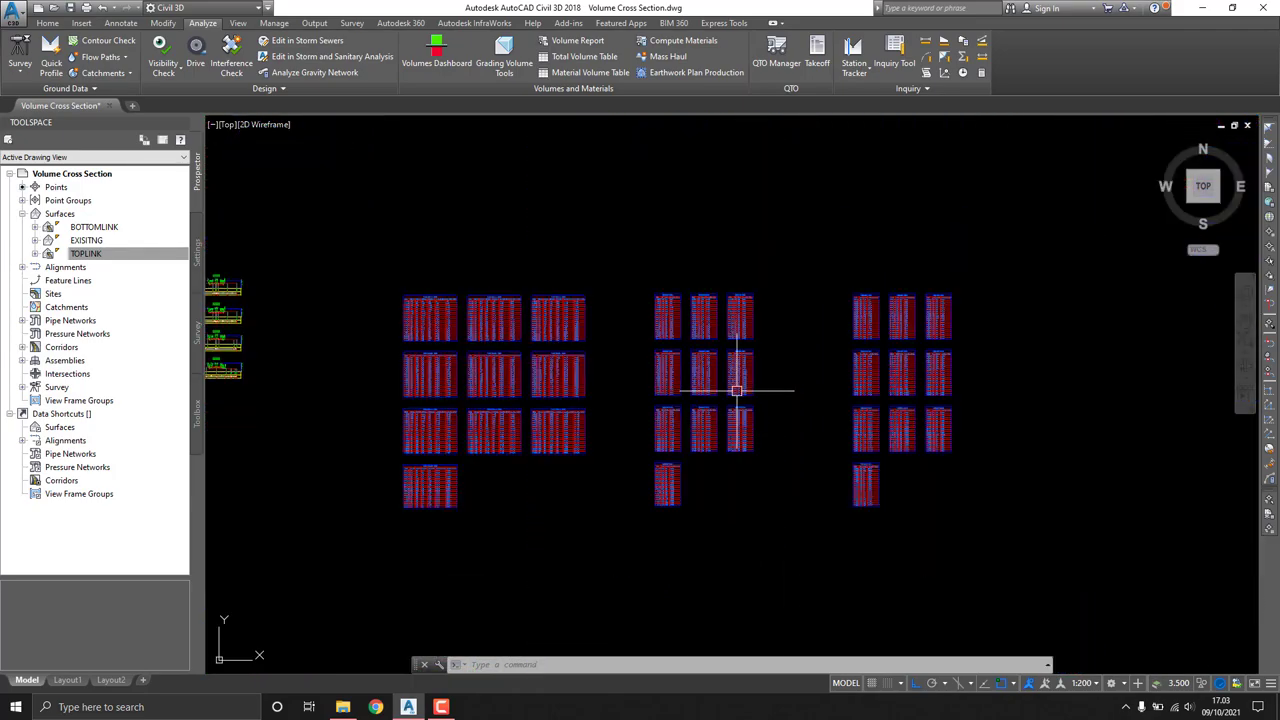
middle_click_drag(458, 331, 726, 329)
scroll(726, 329, "up", 2)
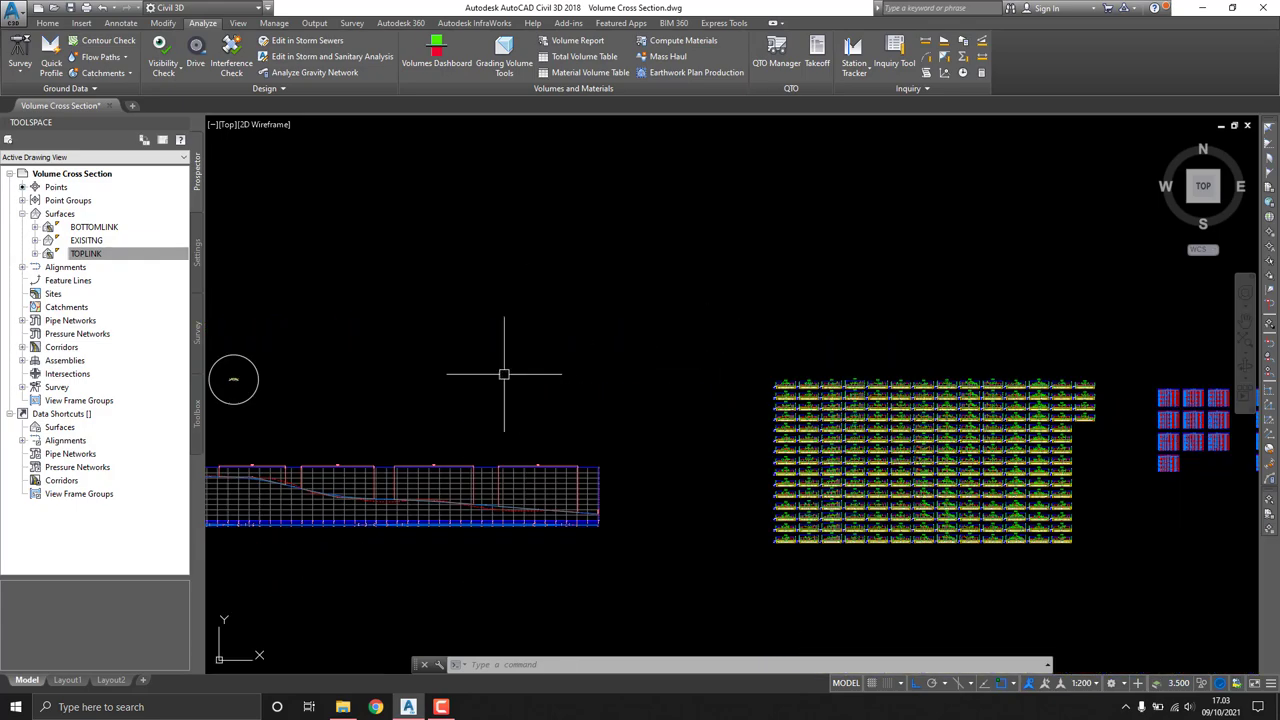
middle_click_drag(503, 371, 793, 298)
scroll(793, 298, "up", 6)
scroll(766, 286, "up", 4)
scroll(749, 314, "up", 4)
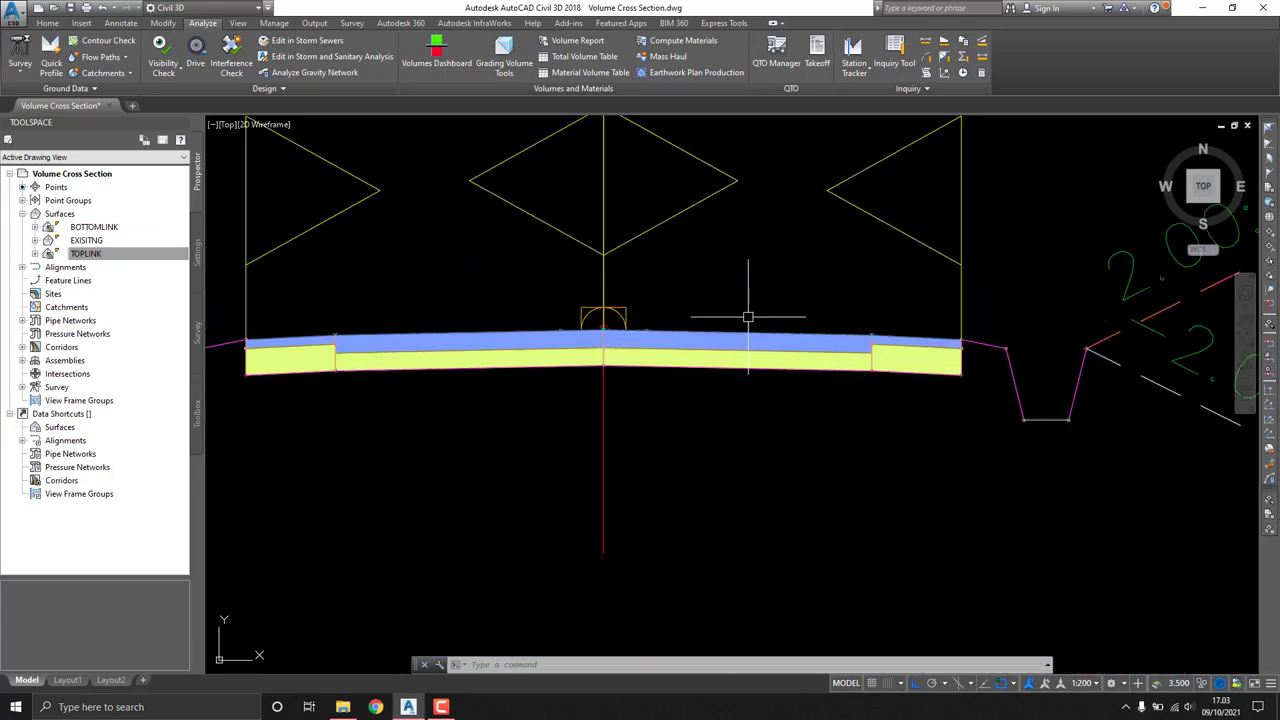
scroll(757, 311, "down", 2)
left_click(819, 326)
type("PR")
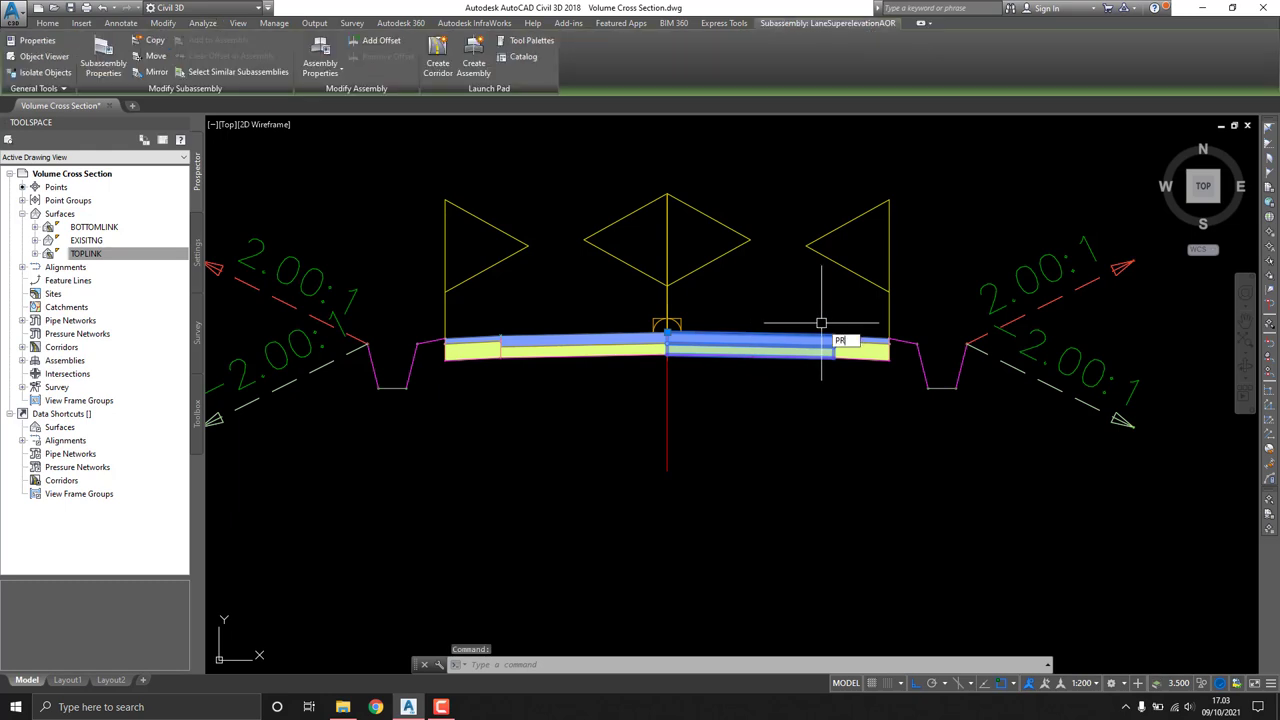
key("Return")
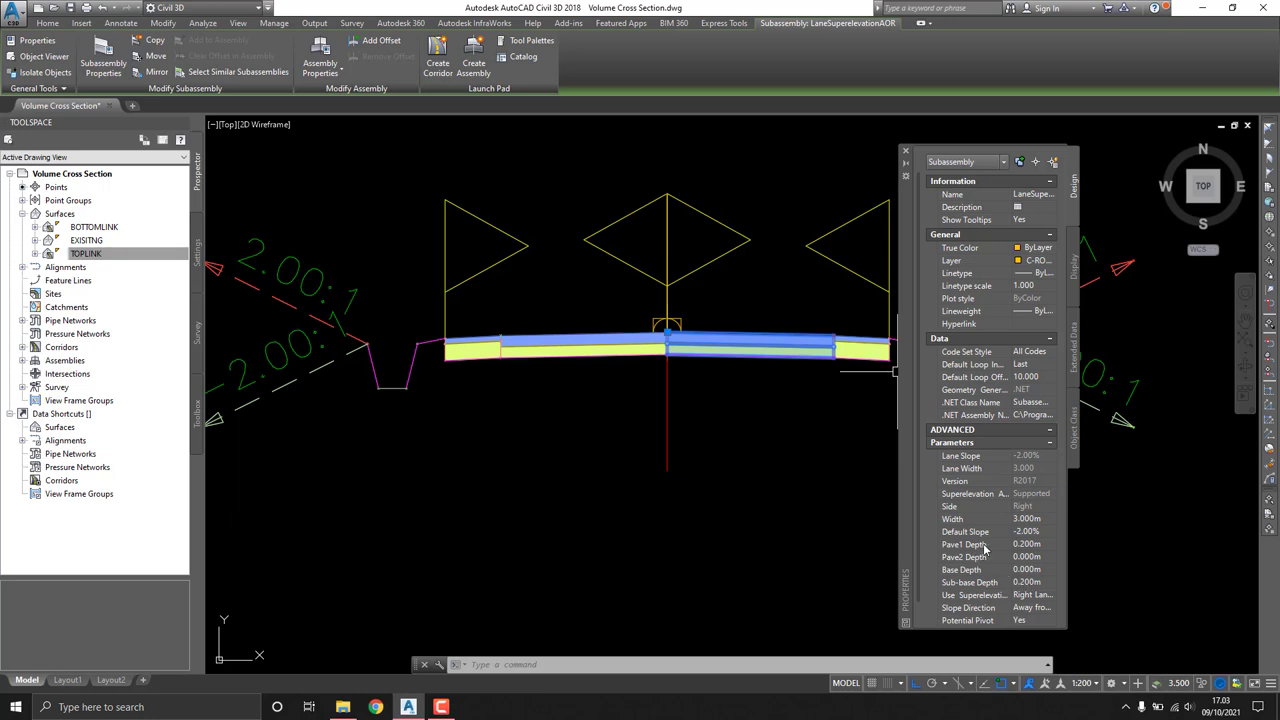
scroll(731, 332, "up", 2)
scroll(731, 332, "up", 2)
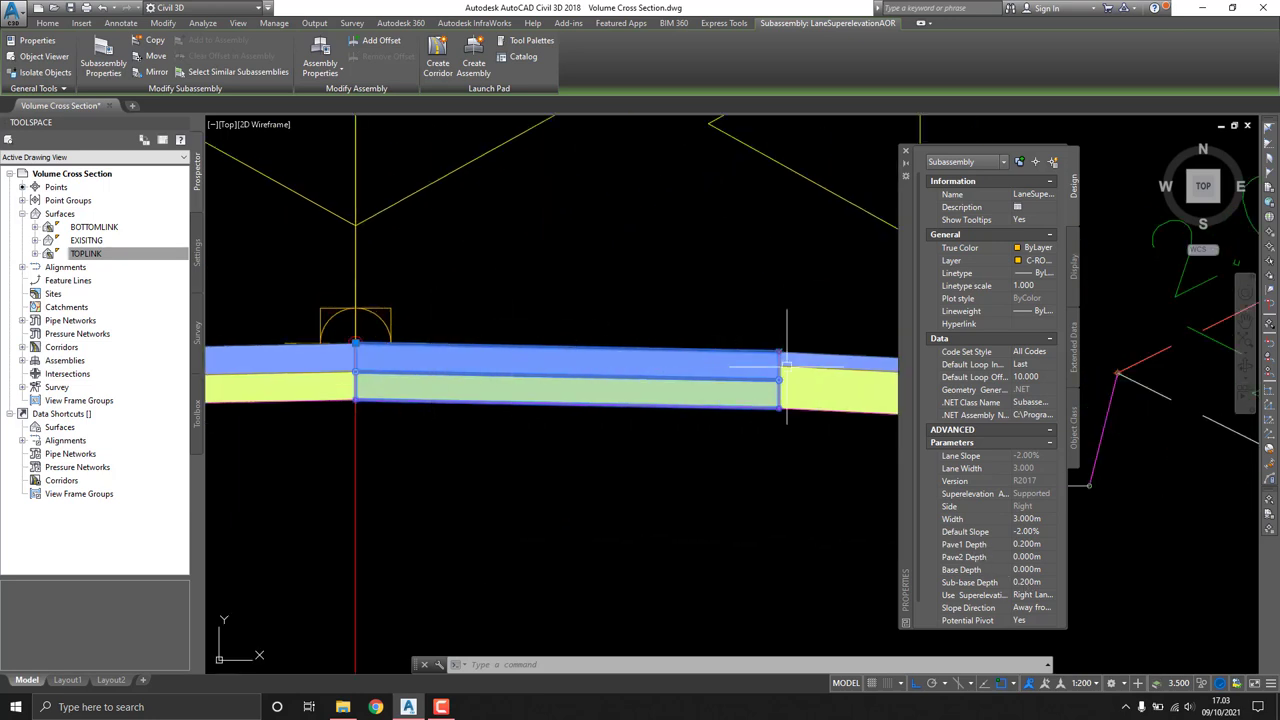
middle_click_drag(463, 340, 546, 283)
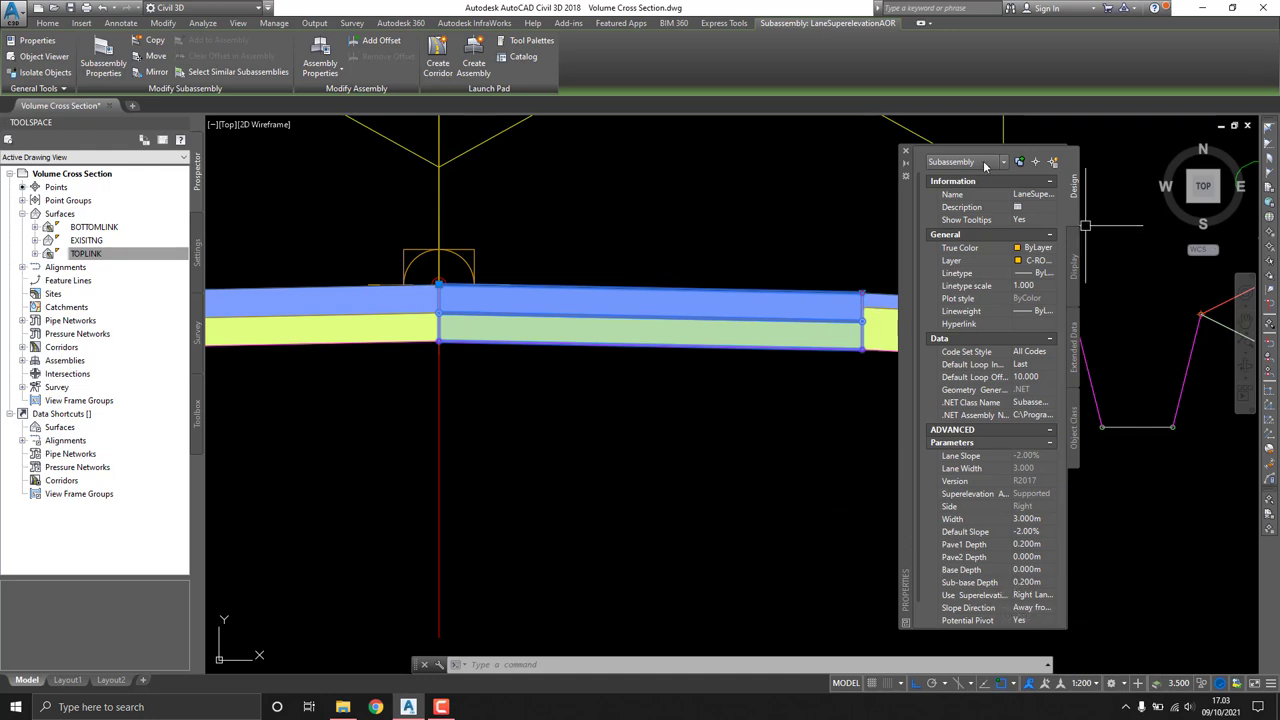
left_click(906, 155)
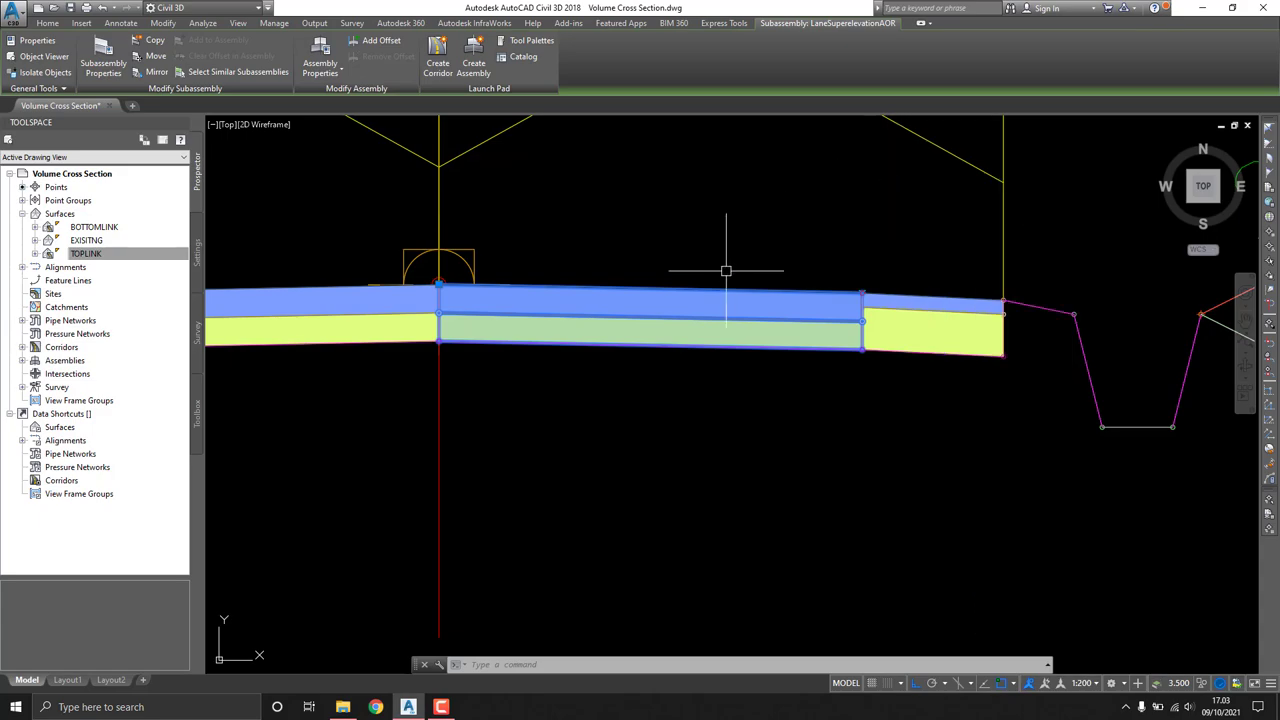
key("Escape")
key("Escape")
scroll(726, 285, "down", 3)
scroll(726, 285, "down", 3)
middle_click_drag(1090, 365, 727, 302)
Step: Pan over to the cross-section grid showing stations 0+170 to 0+325
scroll(727, 302, "down", 5)
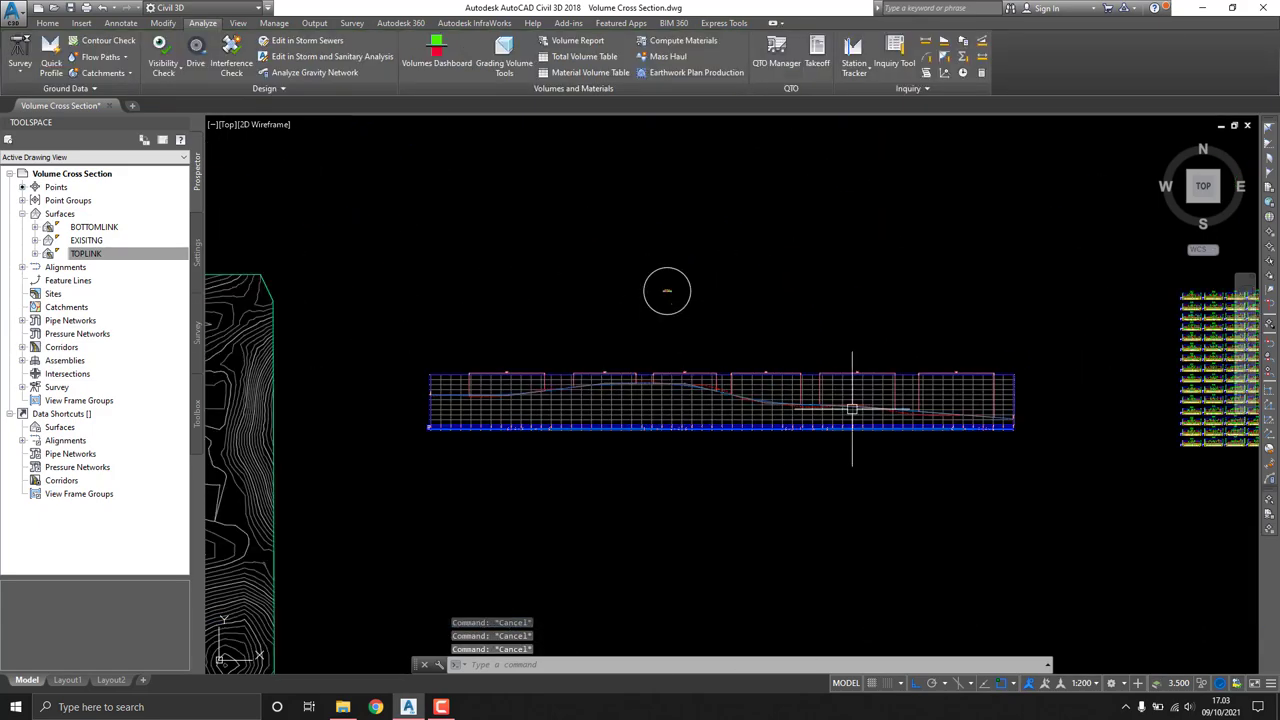
middle_click_drag(851, 403, 490, 400)
scroll(625, 340, "up", 5)
scroll(625, 340, "up", 5)
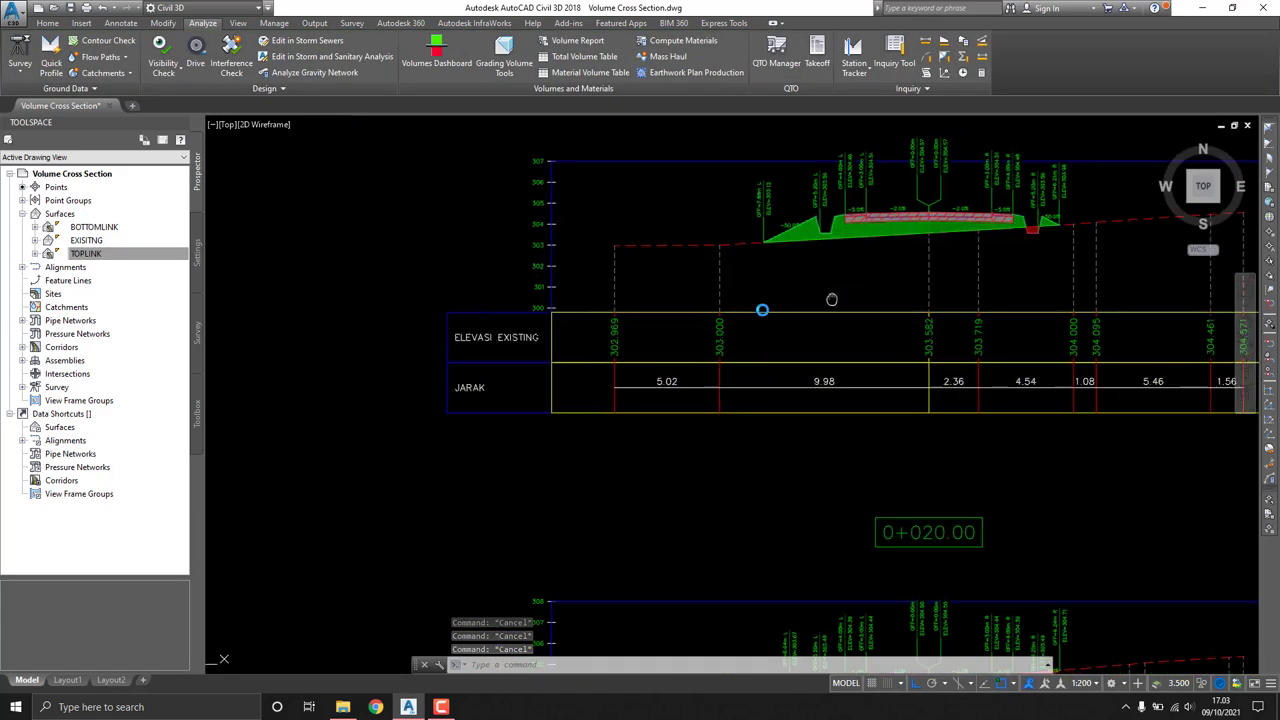
scroll(669, 320, "up", 2)
scroll(697, 319, "down", 1)
scroll(697, 319, "down", 3)
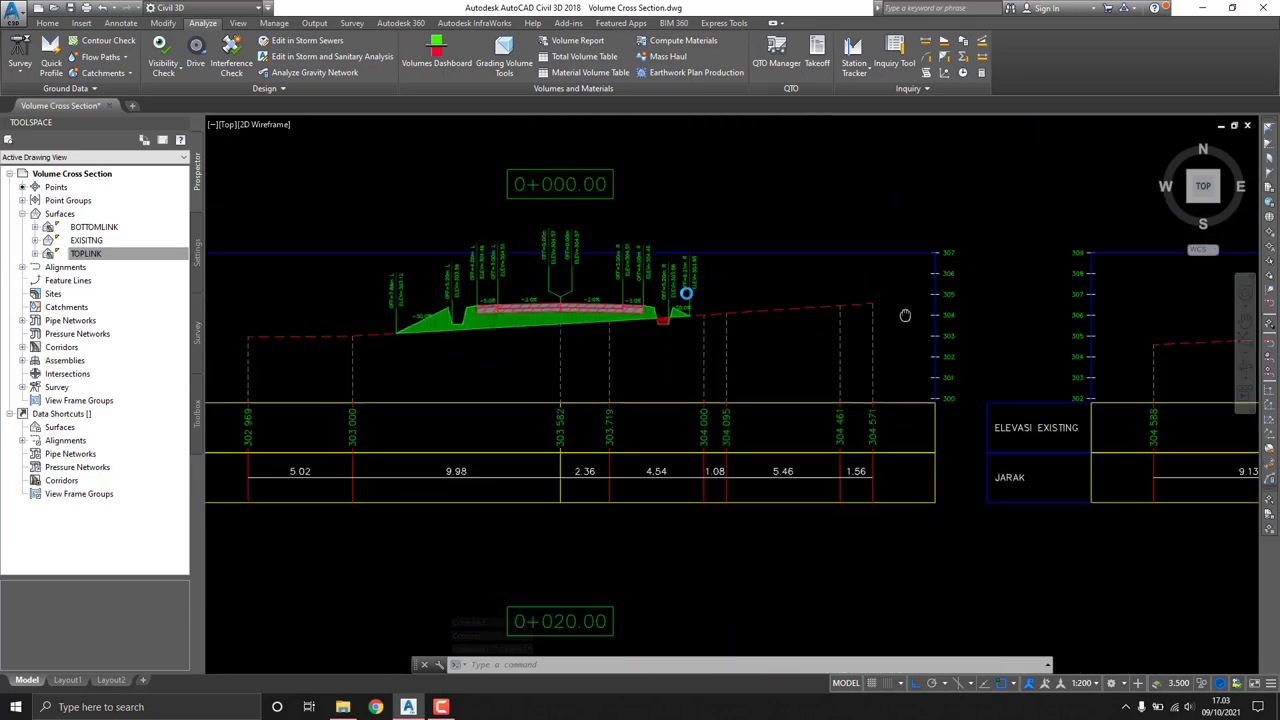
middle_click_drag(686, 286, 402, 280)
scroll(794, 280, "down", 3)
scroll(794, 280, "up", 2)
middle_click_drag(794, 280, 534, 280)
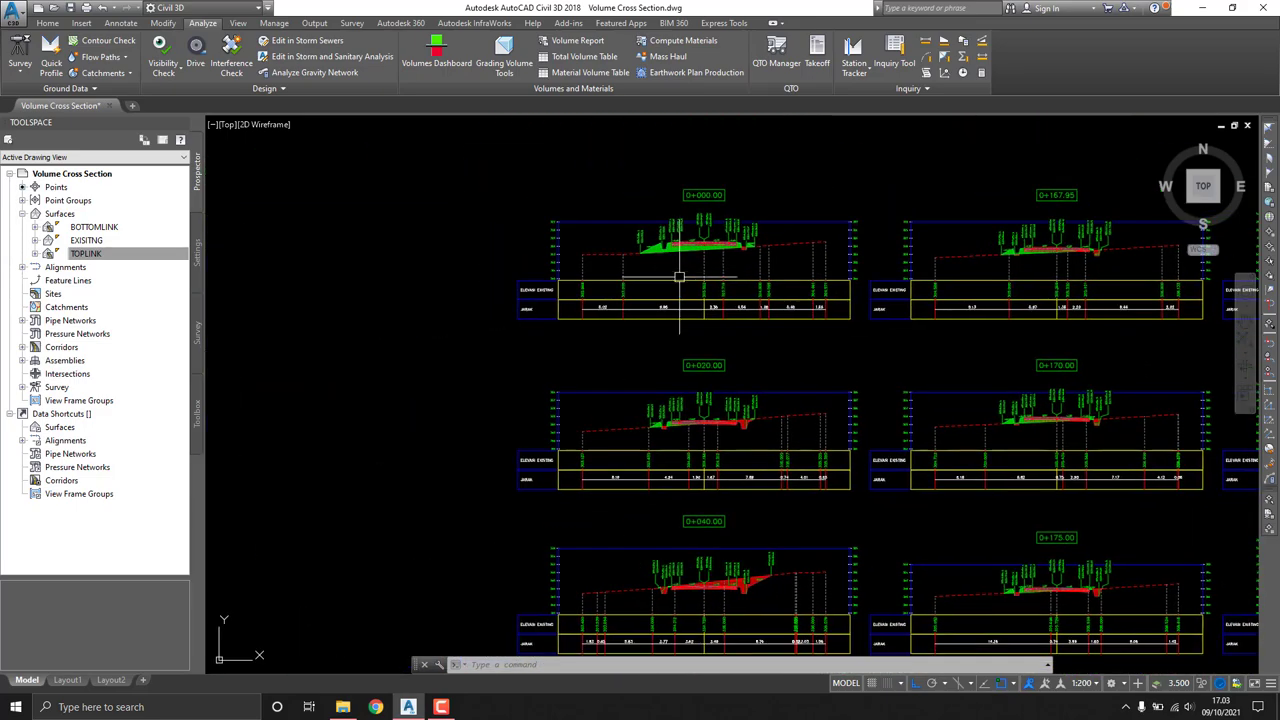
Step: Zoom into section 0+240, then move the view to sections 0+310 and 0+315
scroll(640, 300, "down", 2)
scroll(755, 272, "up", 2)
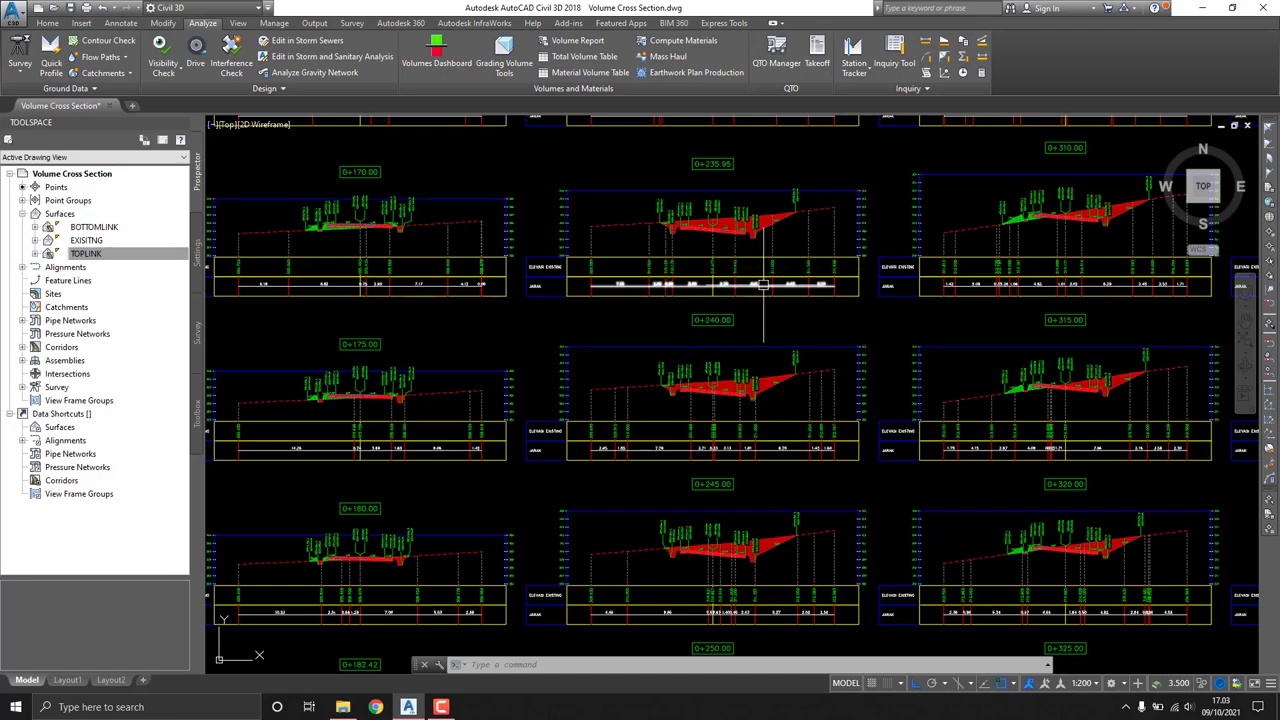
scroll(755, 272, "up", 1)
scroll(755, 272, "up", 3)
middle_click_drag(677, 280, 640, 302)
scroll(640, 302, "up", 2)
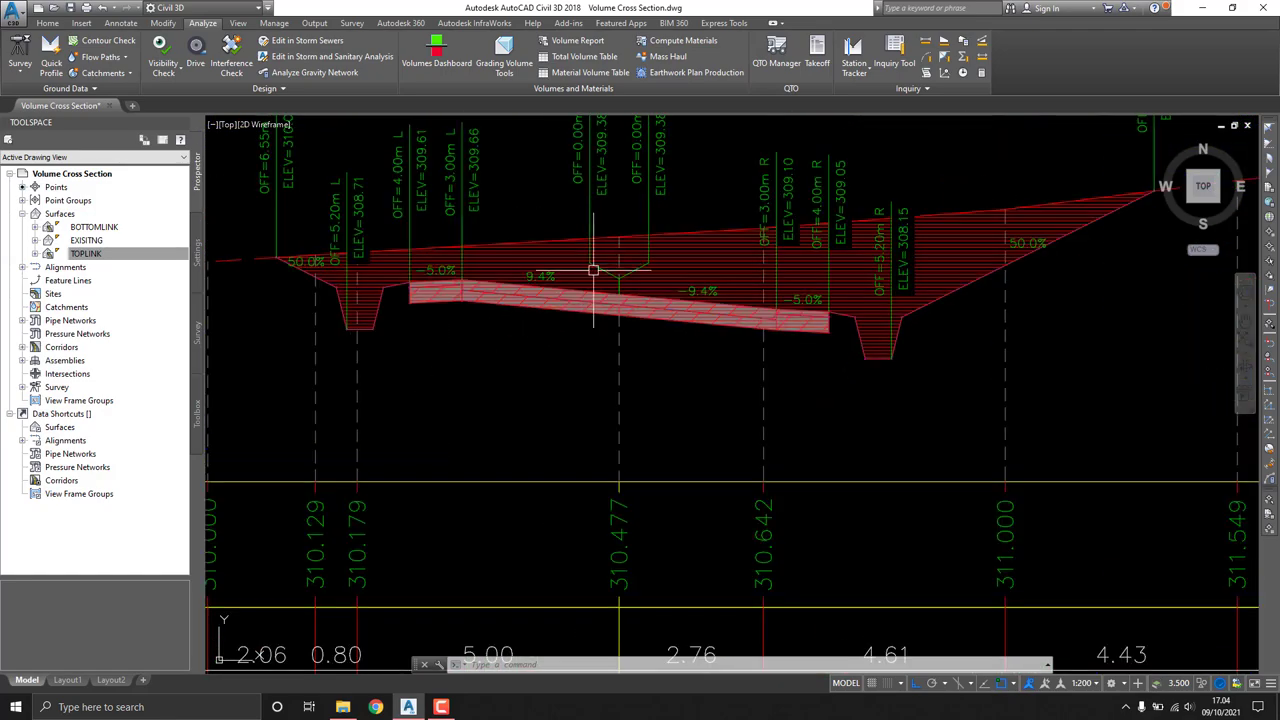
scroll(591, 266, "down", 6)
scroll(734, 277, "up", 1)
scroll(674, 286, "down", 1)
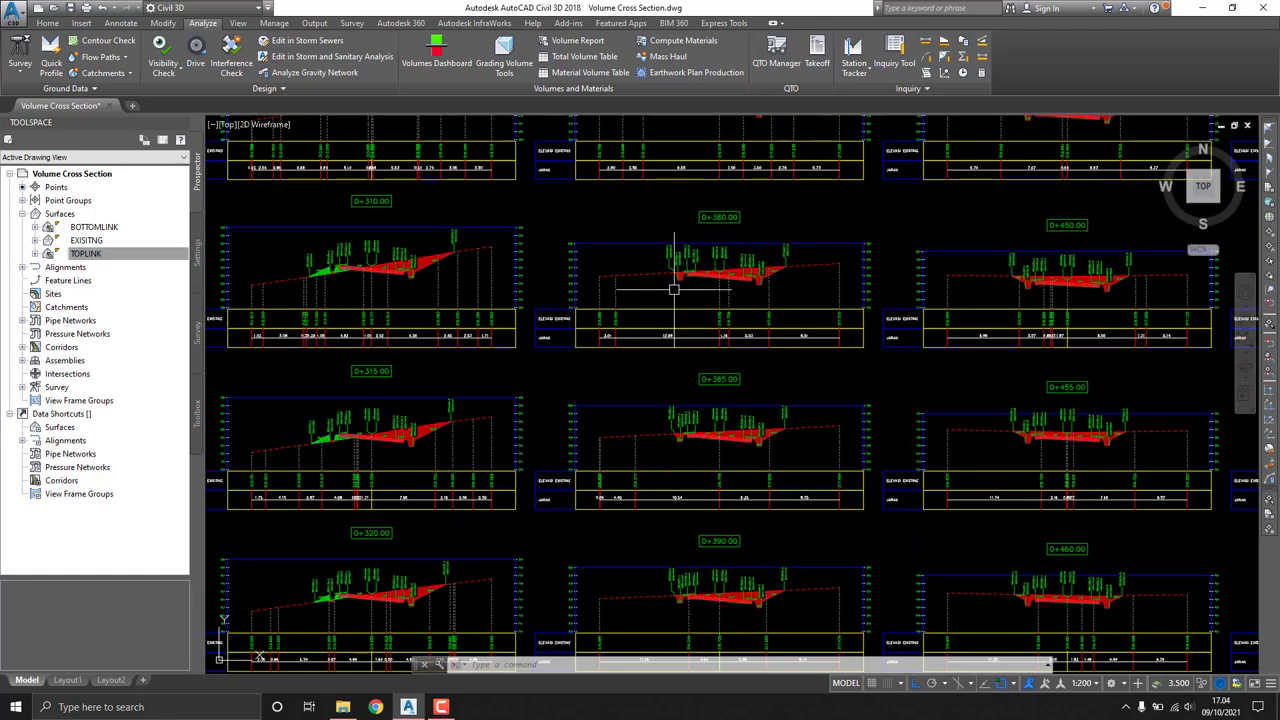
scroll(680, 294, "down", 3)
scroll(680, 294, "up", 1)
scroll(778, 300, "up", 6)
mouse_move(778, 300)
middle_mouse_down()
mouse_move(651, 240)
mouse_move(669, 286)
mouse_move(660, 134)
mouse_move(599, 226)
middle_mouse_up()
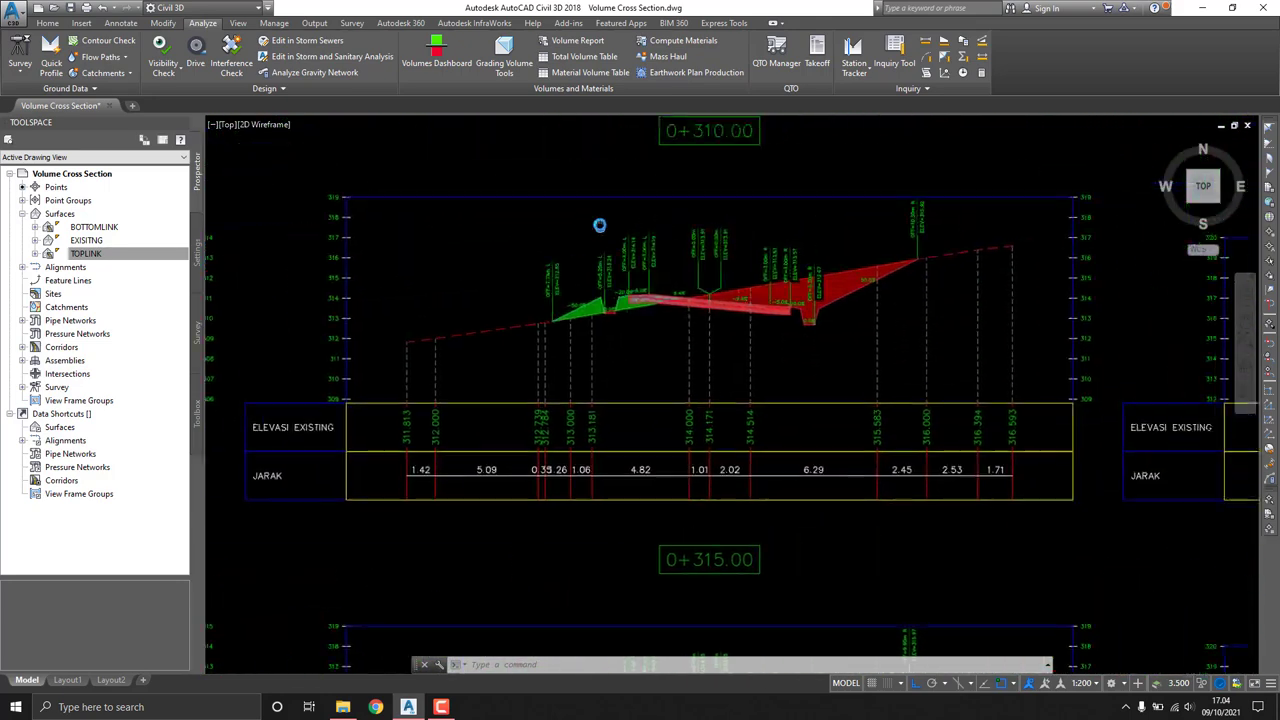
Step: Select section view 0+310 and open the group's volume table settings
left_click(505, 198)
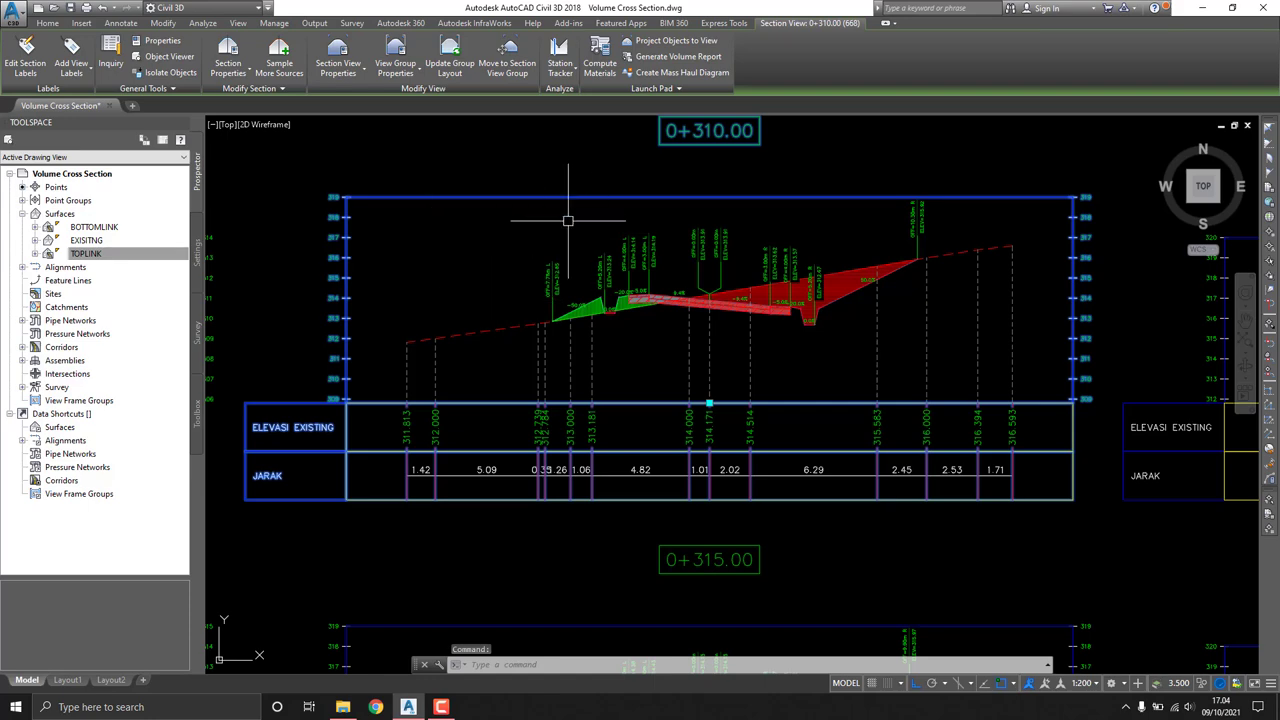
left_click(396, 50)
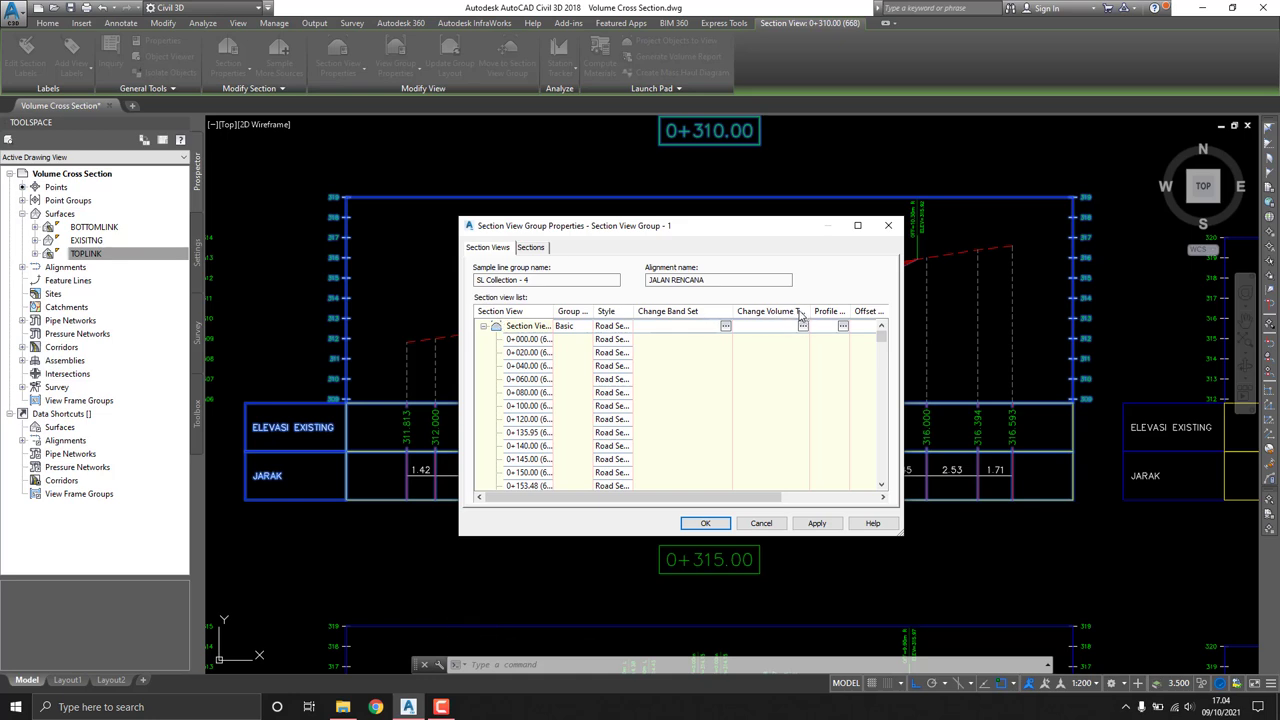
left_click(801, 327)
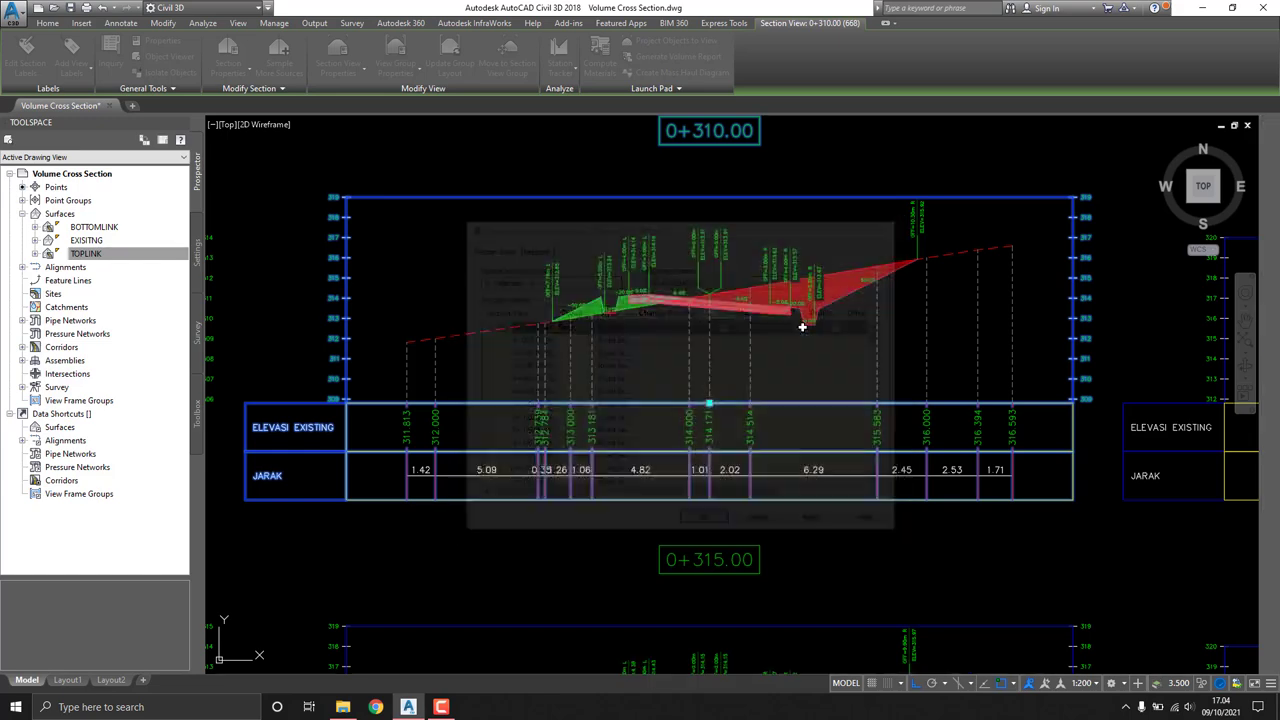
Step: Add a Material-type volume table with all four materials
left_click(568, 288)
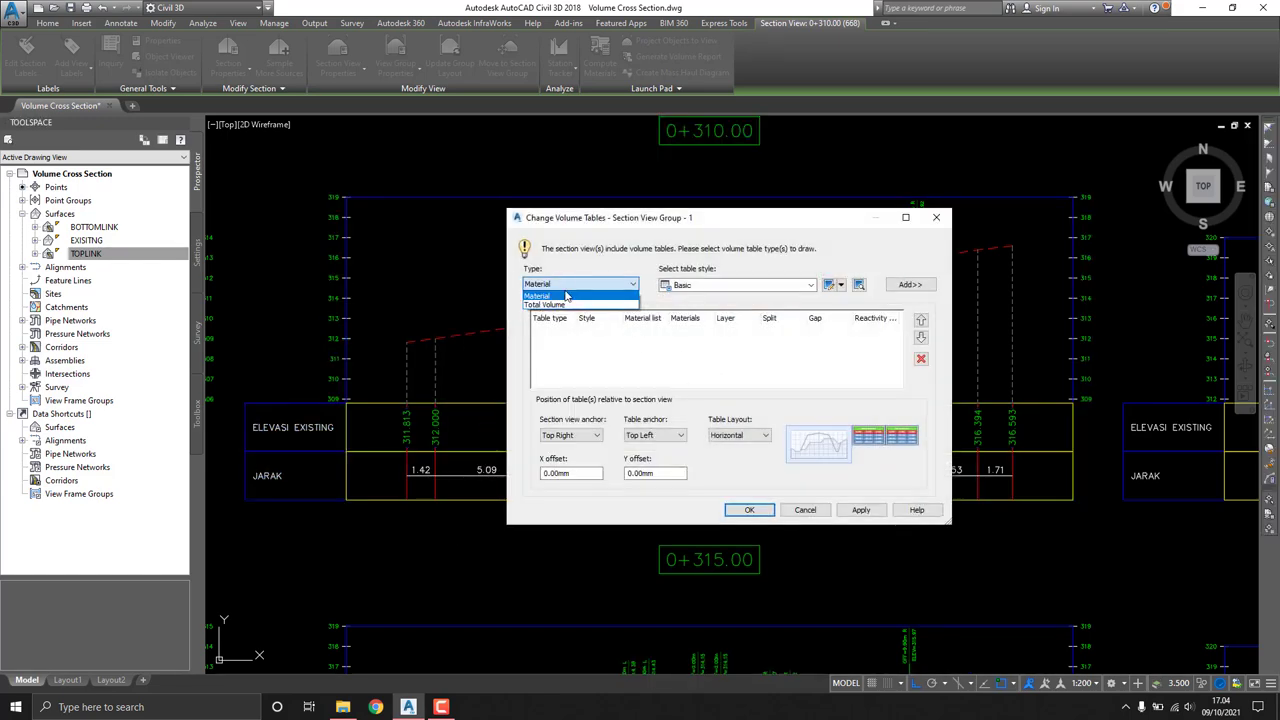
left_click(566, 296)
left_click(568, 286)
left_click(564, 303)
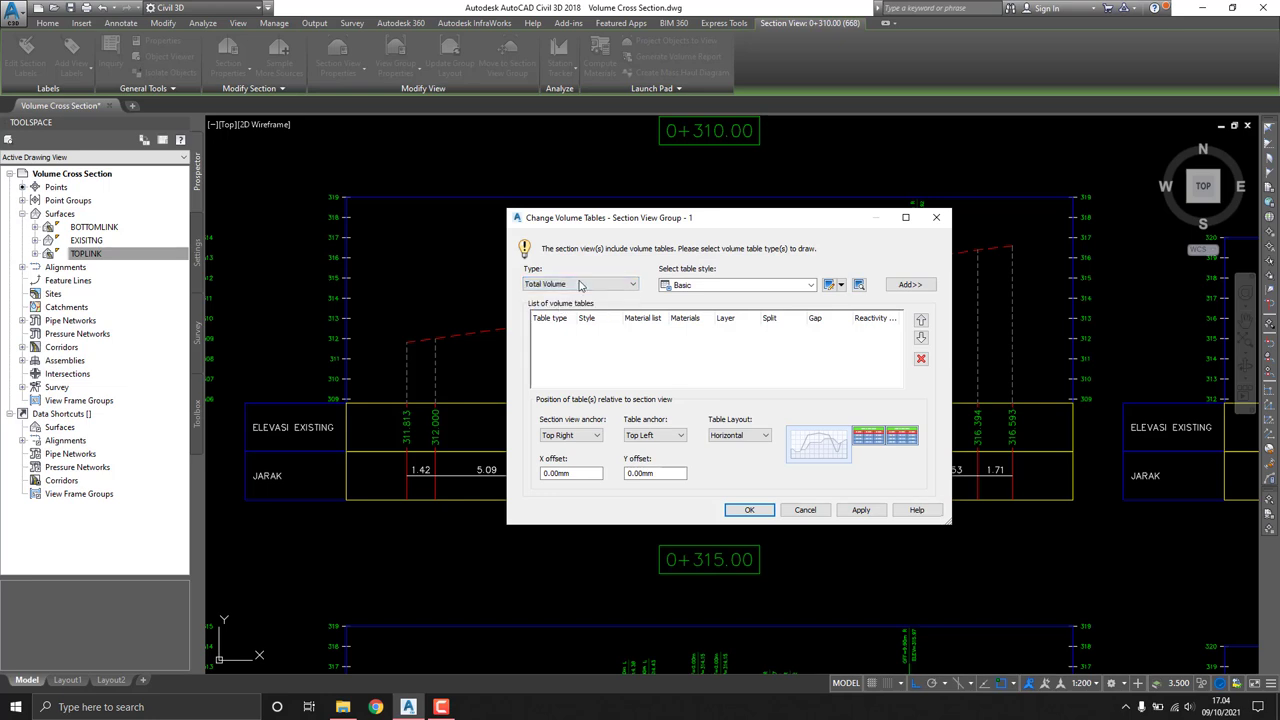
left_click(580, 286)
left_click(556, 294)
left_click(910, 285)
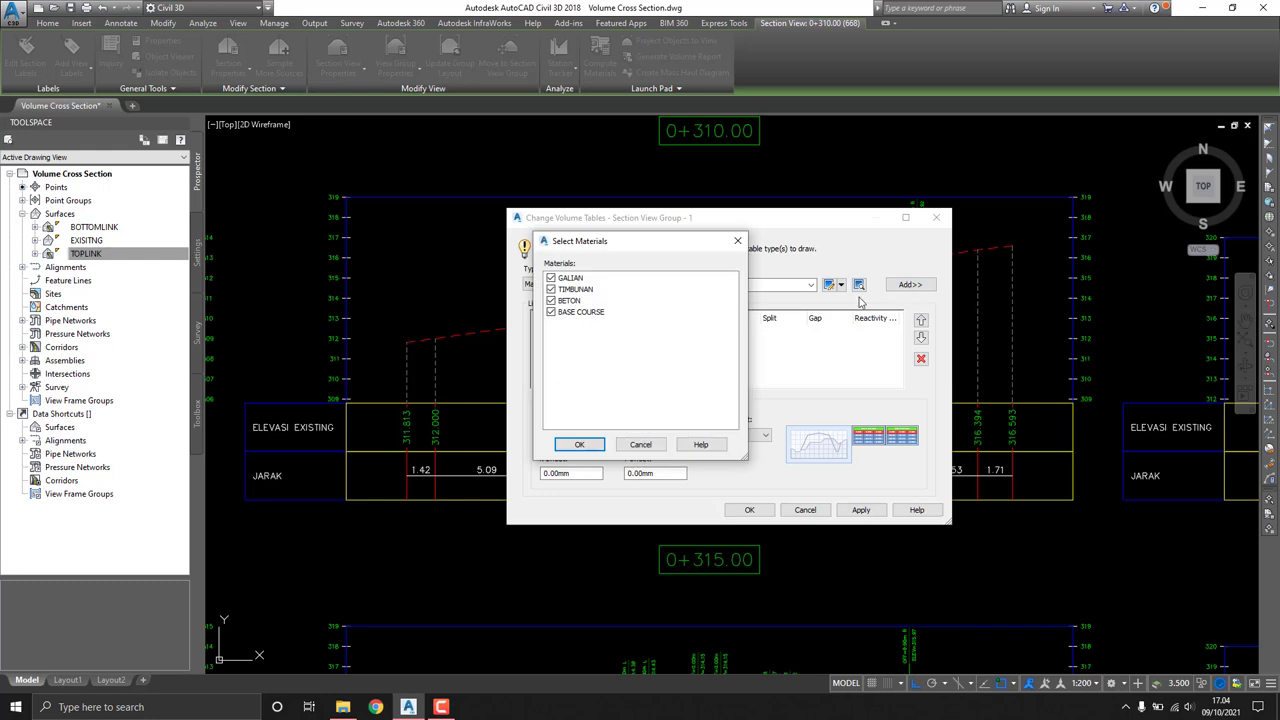
left_click(582, 446)
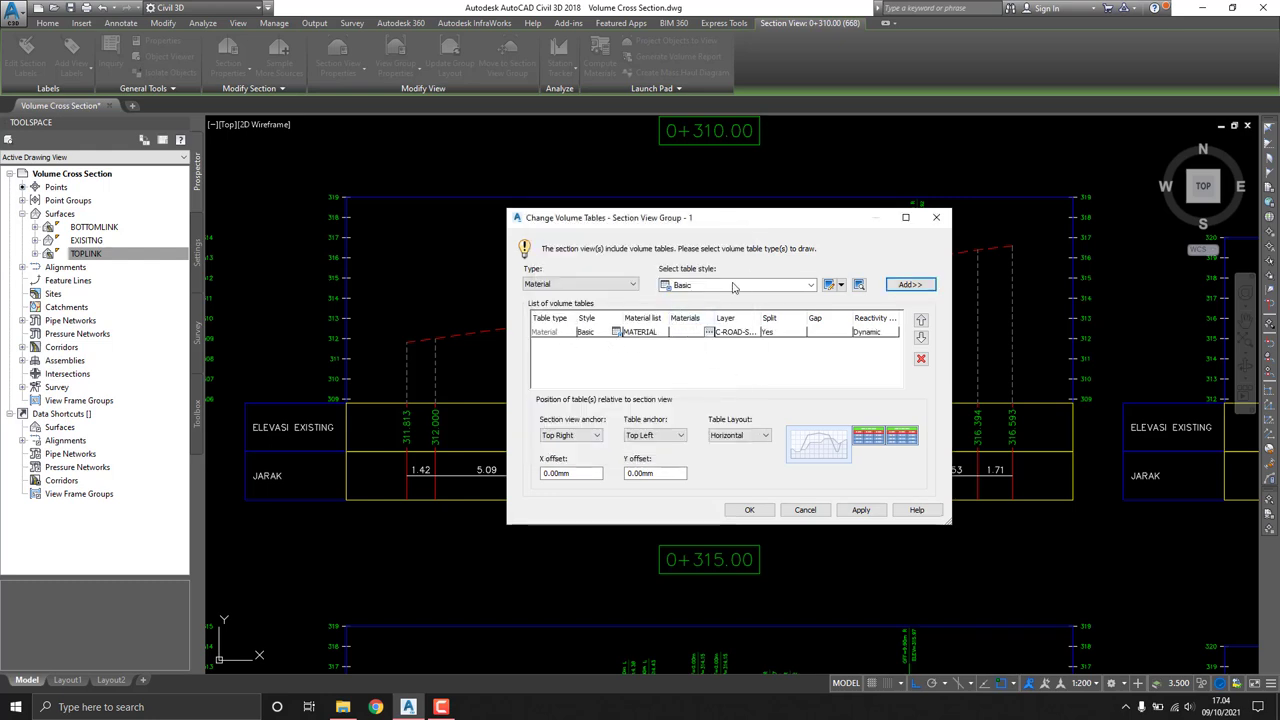
Step: Keep the Basic table style and anchor the tables top left of each section view
left_click(829, 287)
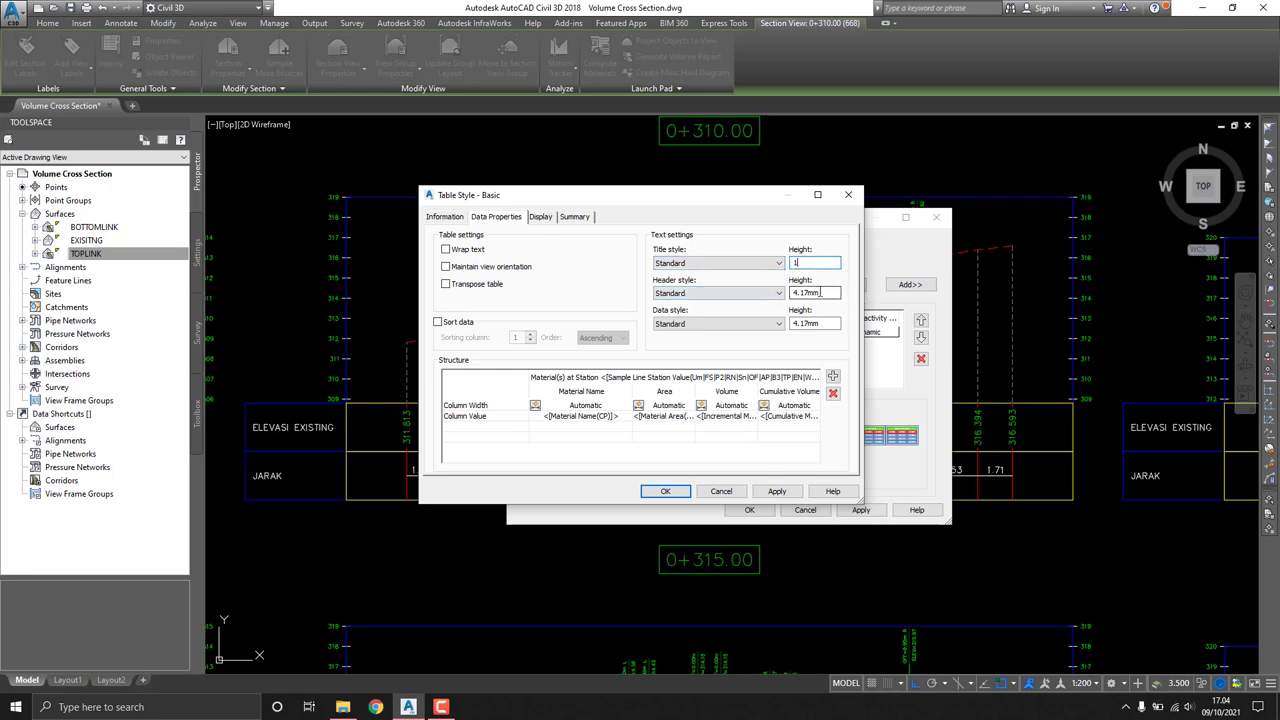
left_click(665, 491)
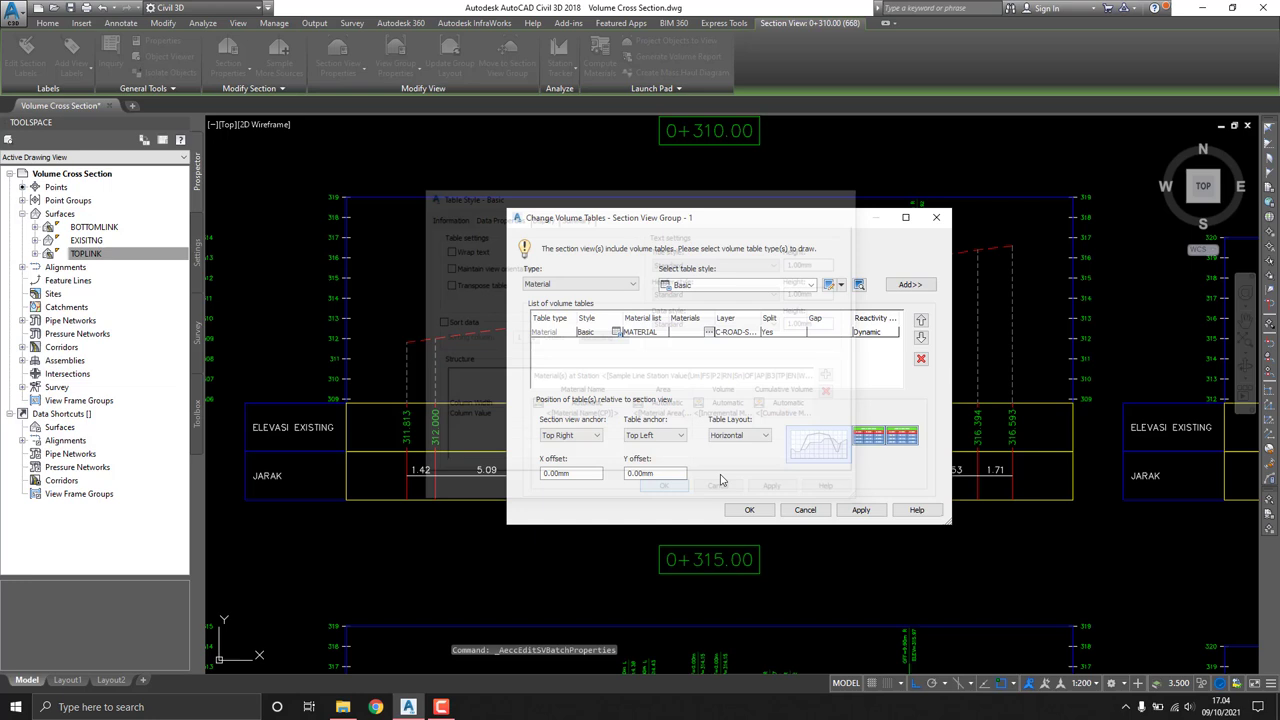
left_click(561, 440)
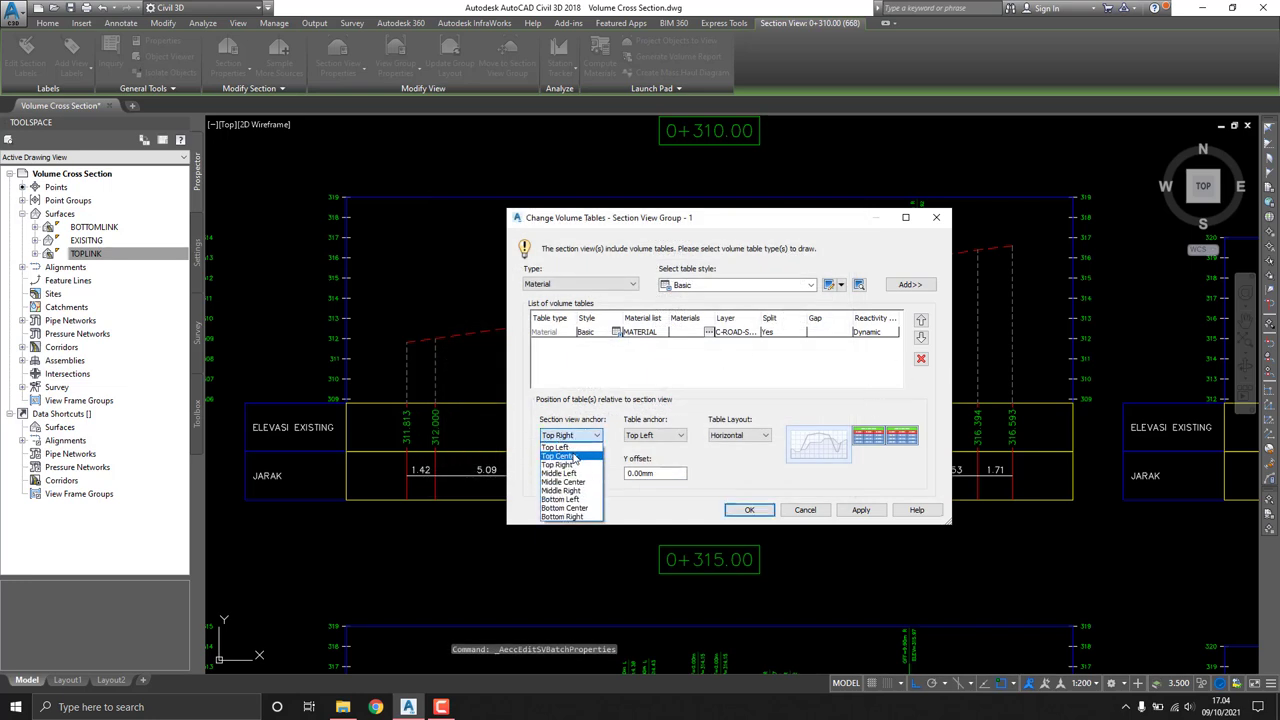
left_click(551, 450)
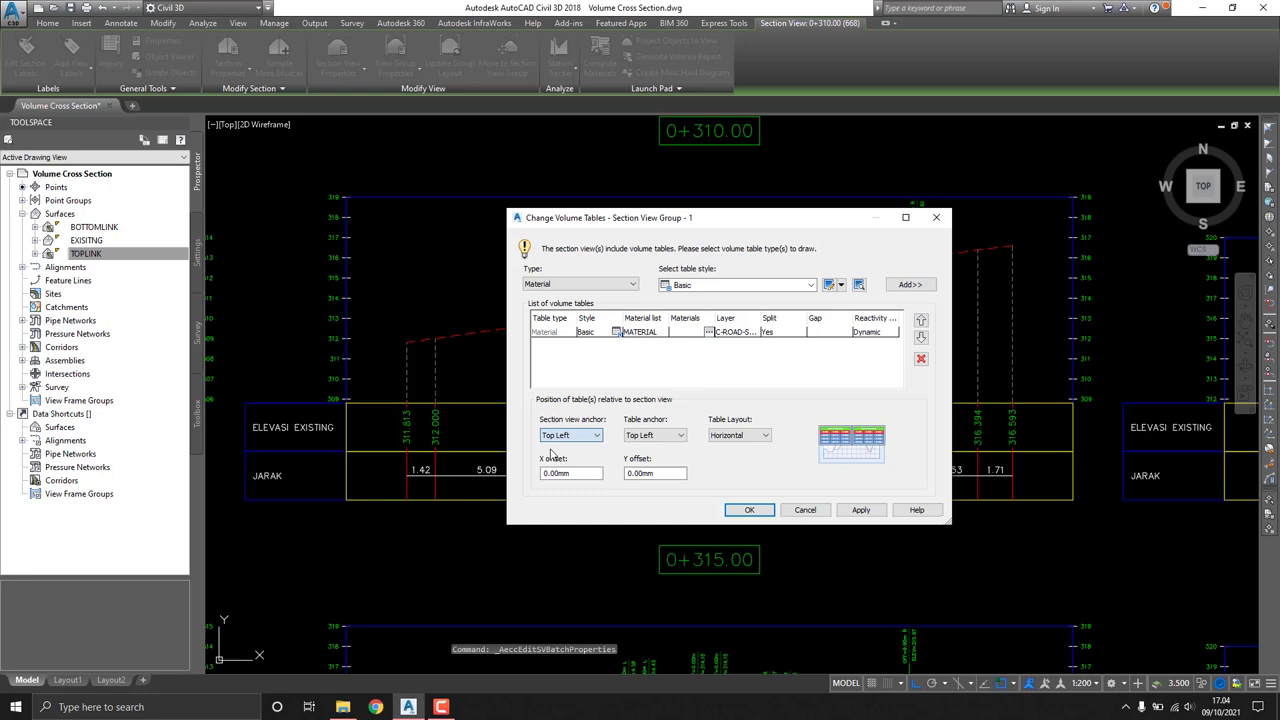
left_click(642, 438)
left_click(640, 447)
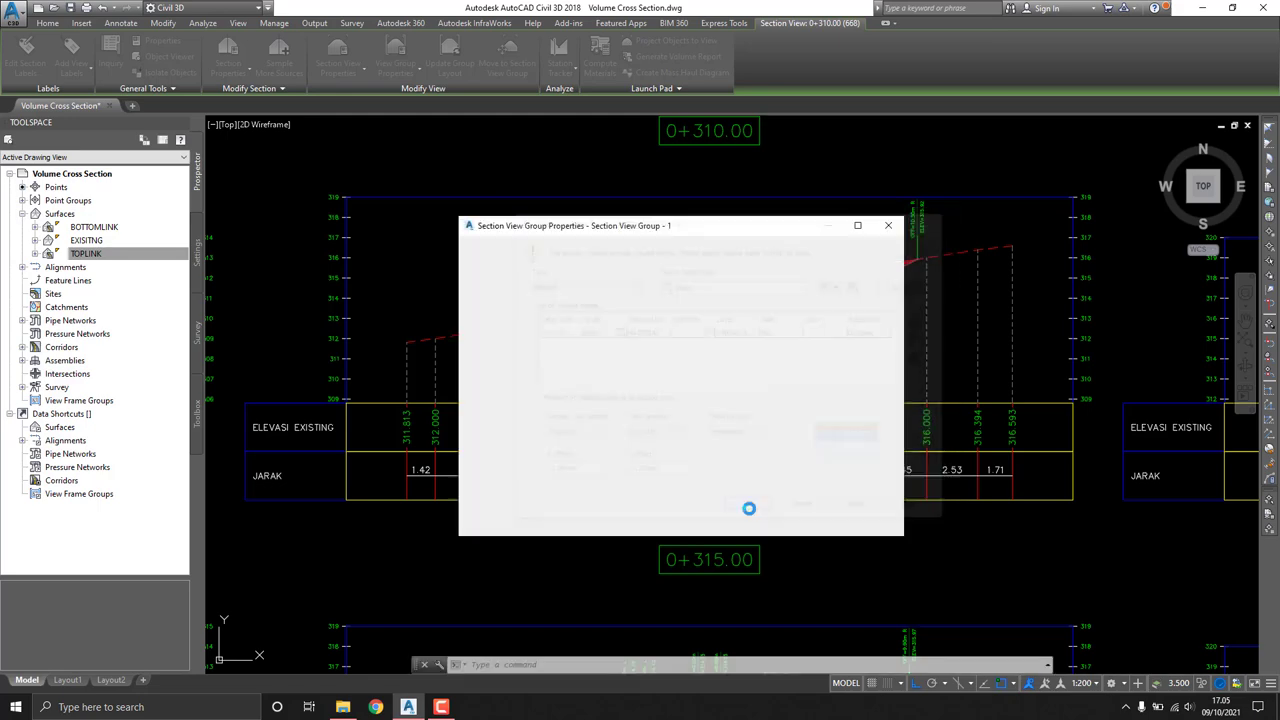
Step: Apply the group settings and zoom into the 0+310.00 table showing GALIAN cumulative 2121.47
left_click(705, 523)
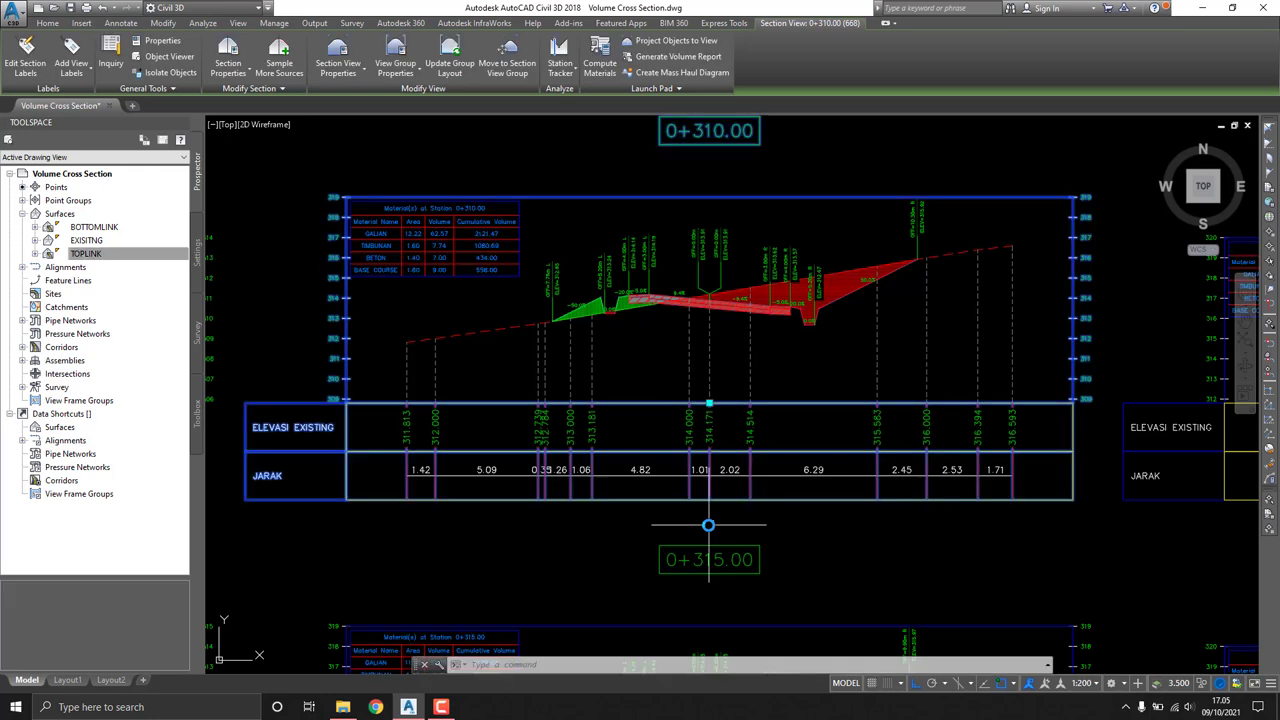
key("Escape")
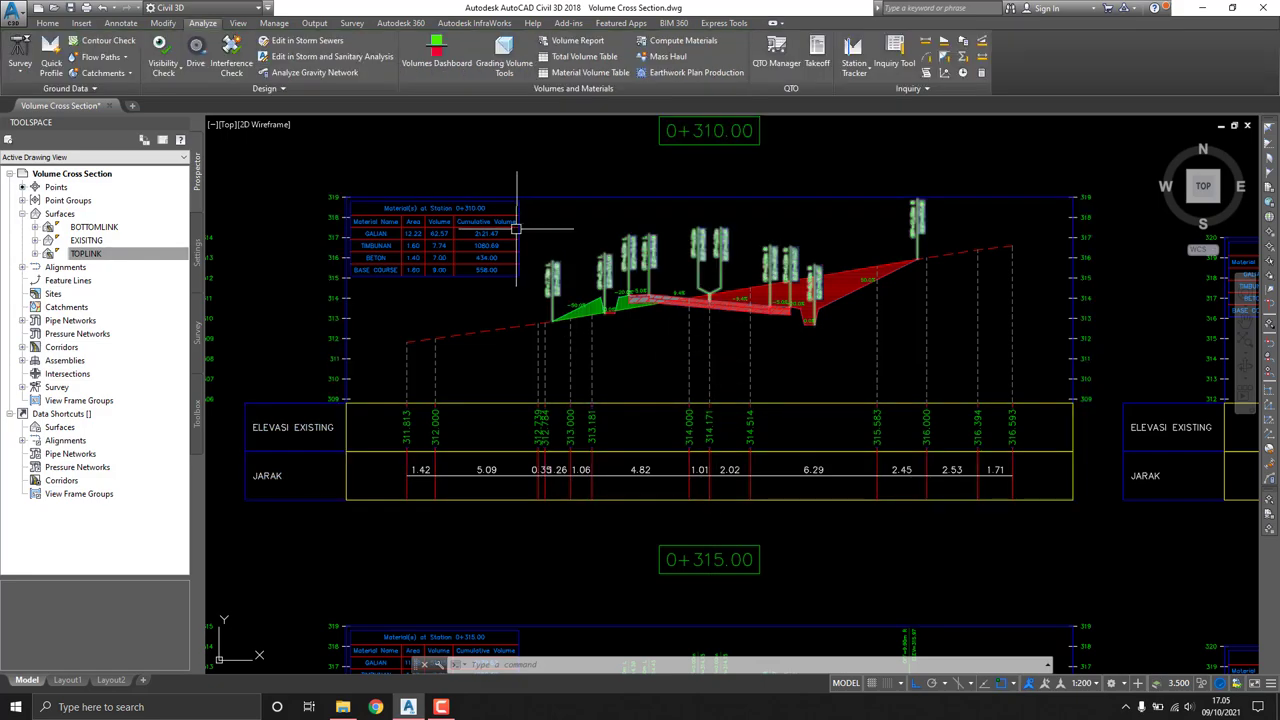
scroll(514, 200, "up", 2)
scroll(709, 194, "up", 1)
middle_click_drag(709, 194, 660, 243)
scroll(660, 243, "down", 3)
scroll(660, 243, "down", 3)
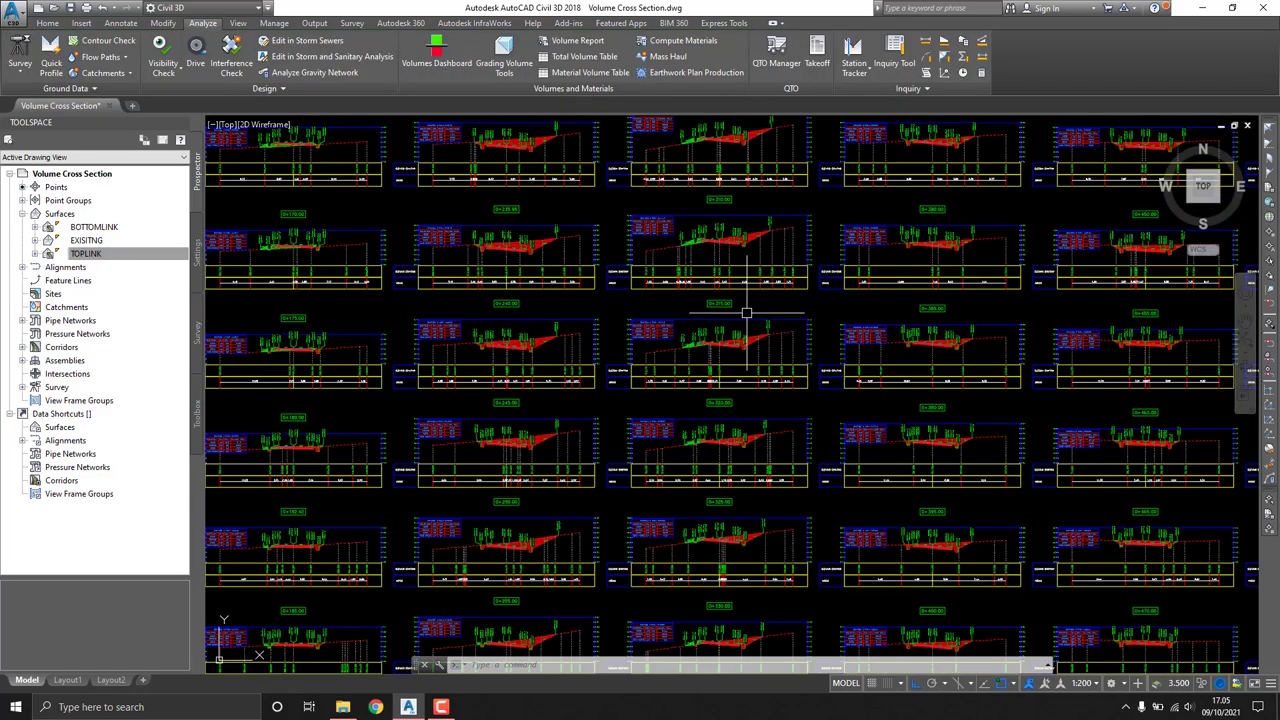
scroll(985, 352, "down", 1)
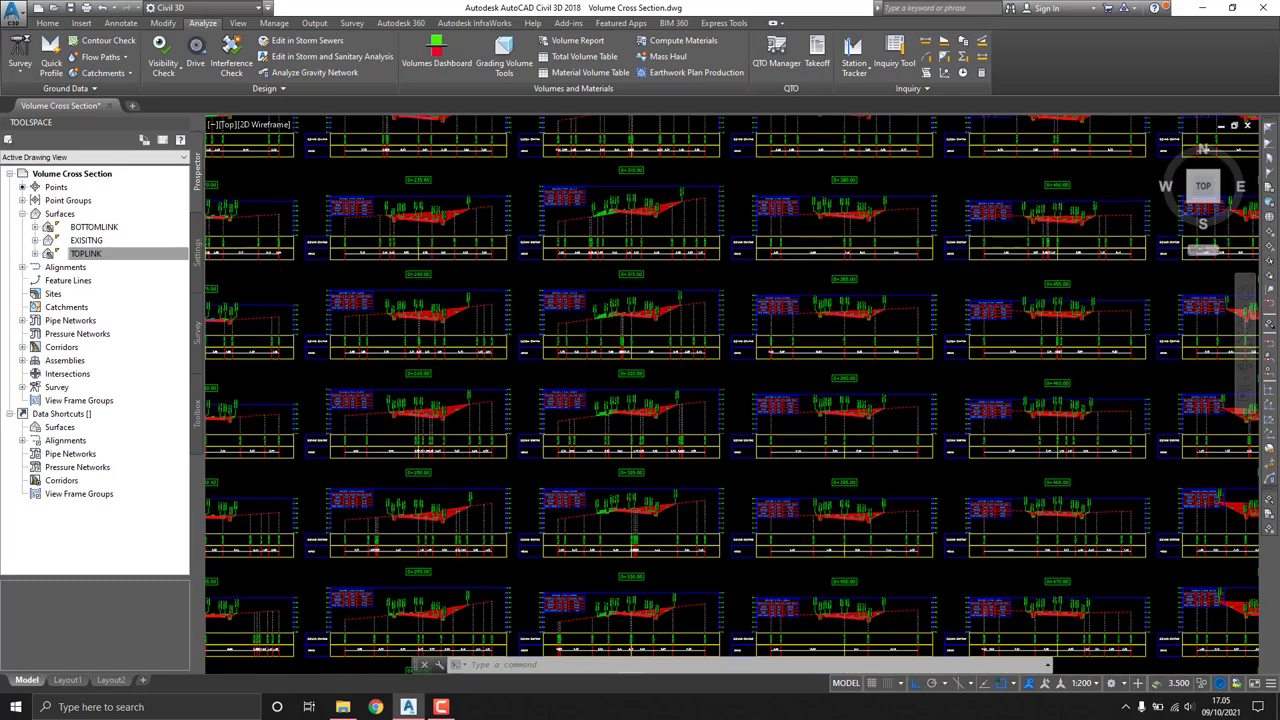
scroll(563, 200, "up", 4)
scroll(578, 215, "up", 2)
Step: Pan and zoom to centre the 0+310 material volume table in view
scroll(578, 215, "up", 1)
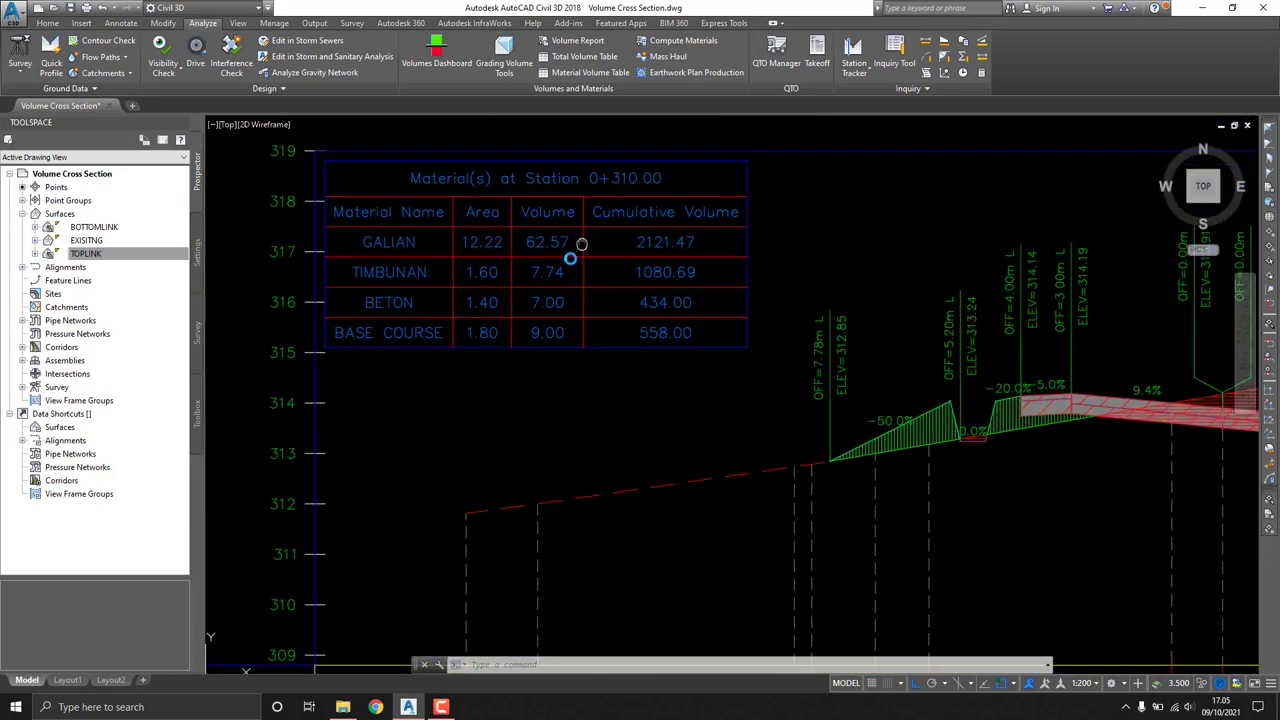
scroll(530, 218, "up", 1)
scroll(490, 216, "up", 1)
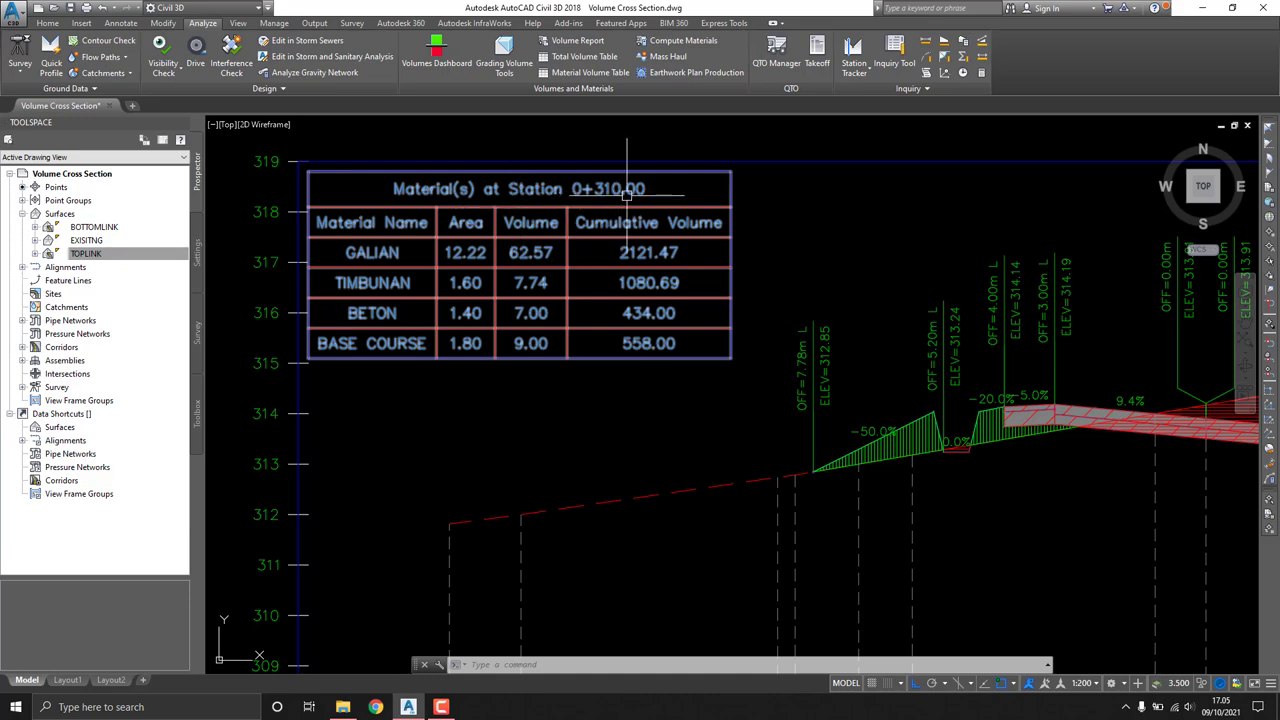
middle_click_drag(489, 265, 513, 239)
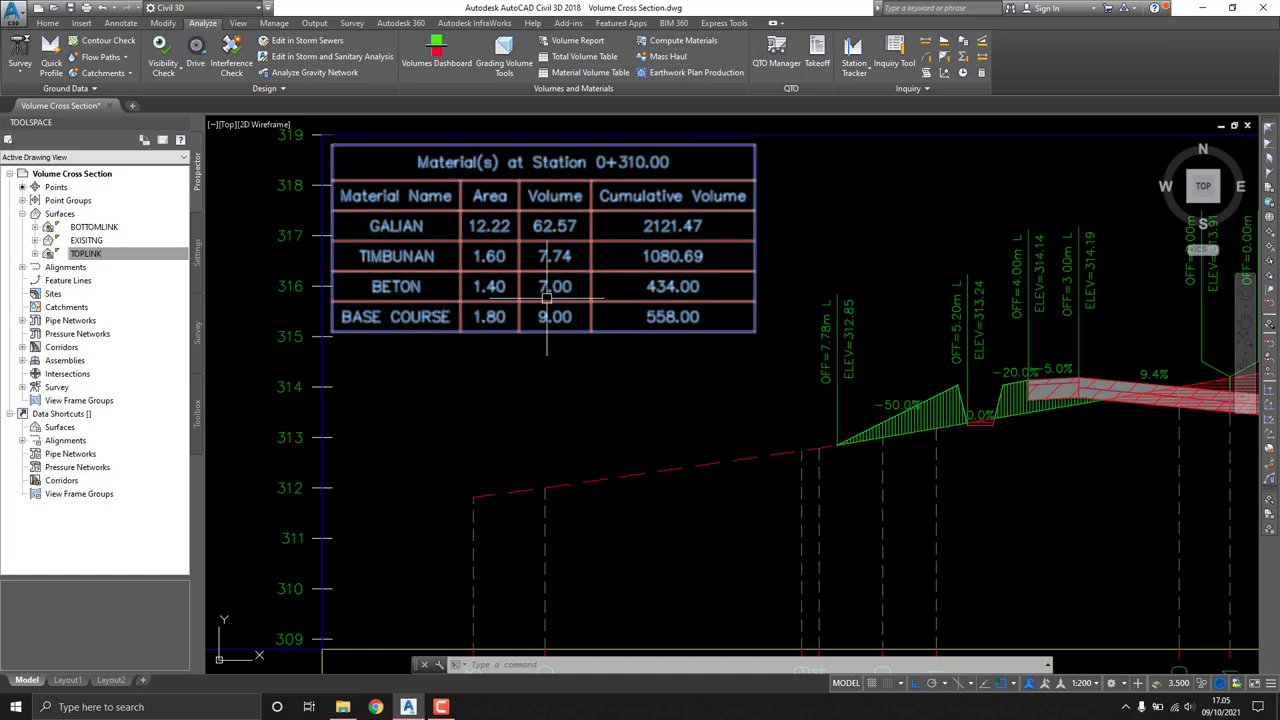
scroll(496, 328, "down", 2)
scroll(614, 287, "up", 2)
middle_click_drag(614, 287, 601, 307)
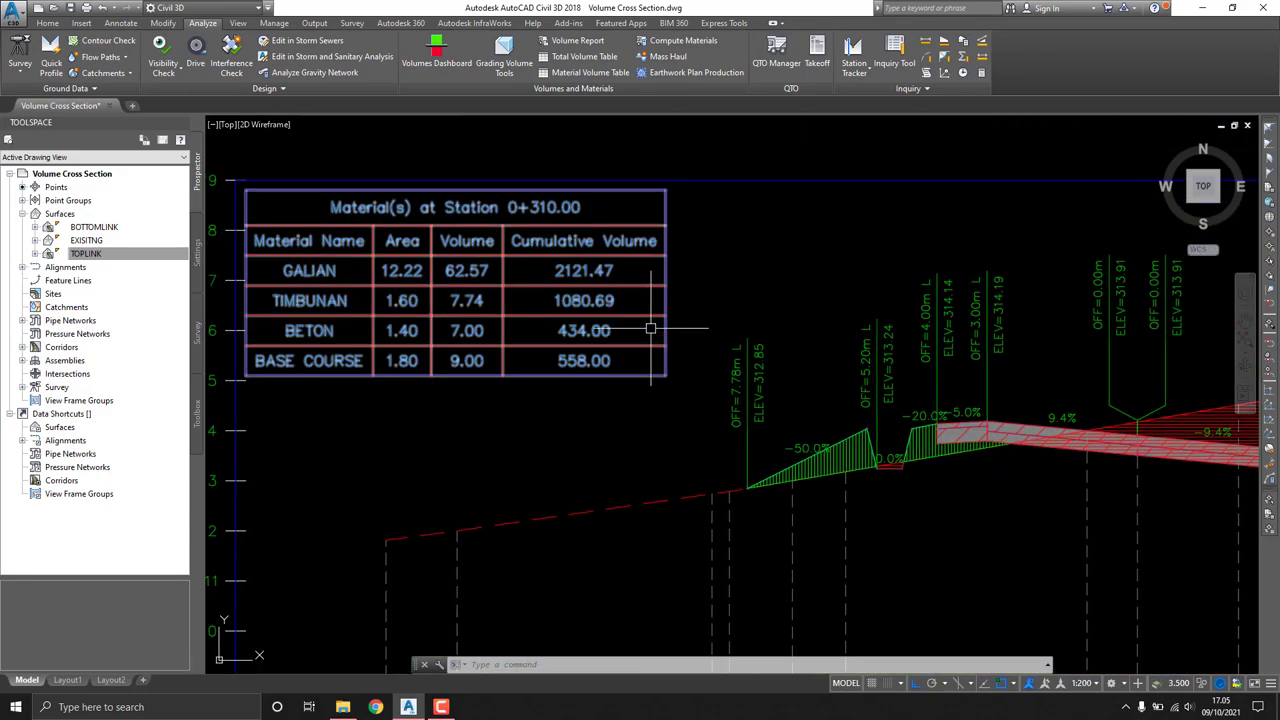
Step: Zoom out to the section grid, then zoom into station 1+160.00's material table
scroll(650, 335, "down", 5)
scroll(750, 325, "down", 3)
scroll(831, 317, "up", 2)
scroll(831, 317, "up", 5)
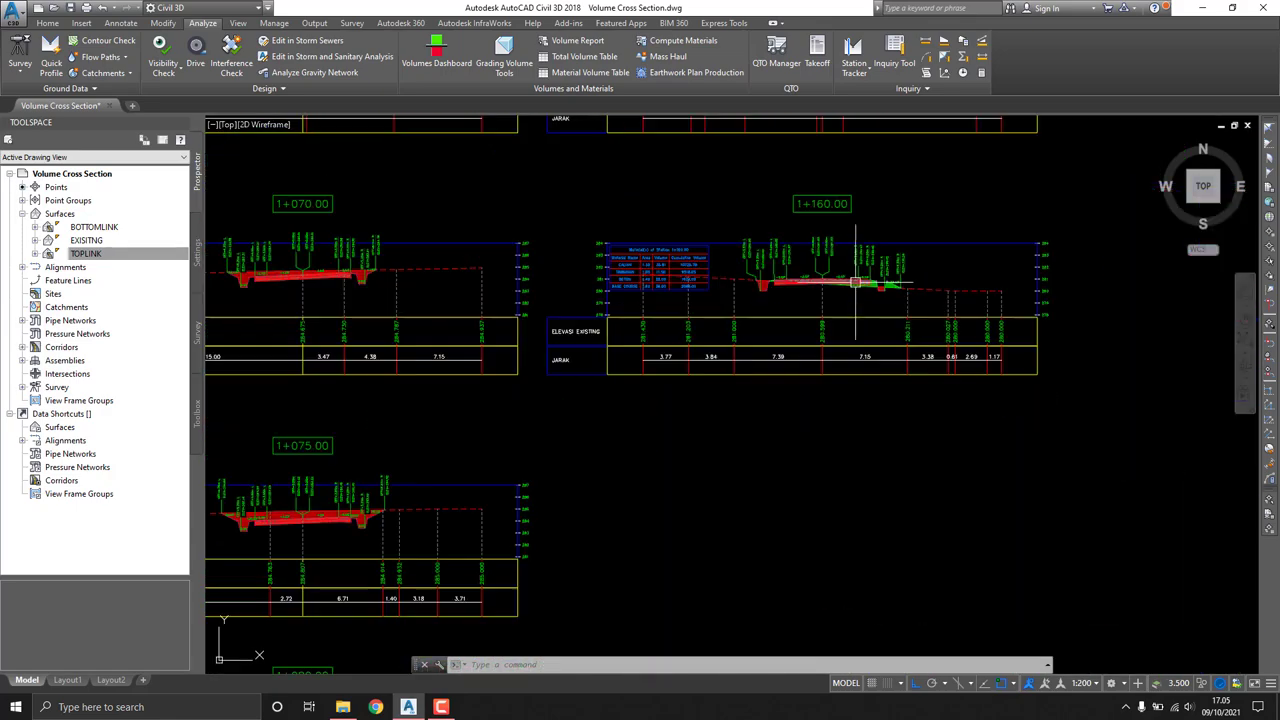
scroll(609, 263, "up", 3)
scroll(709, 320, "up", 1)
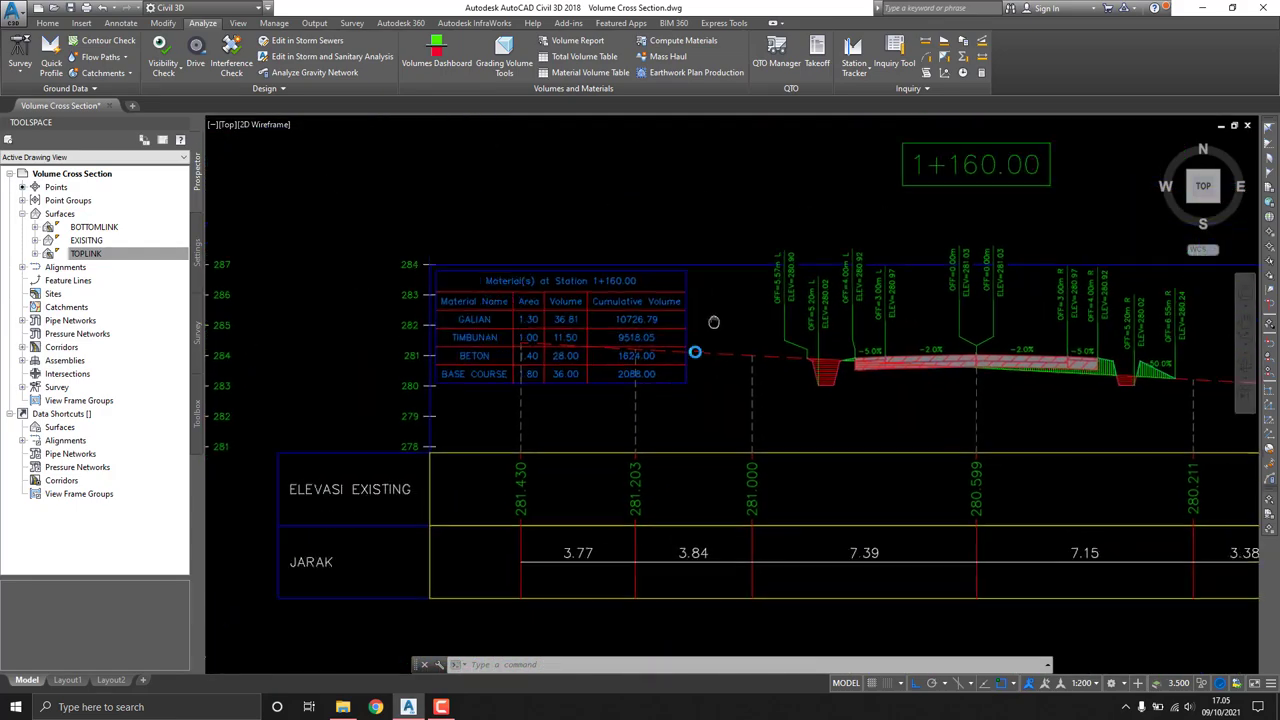
scroll(594, 420, "up", 2)
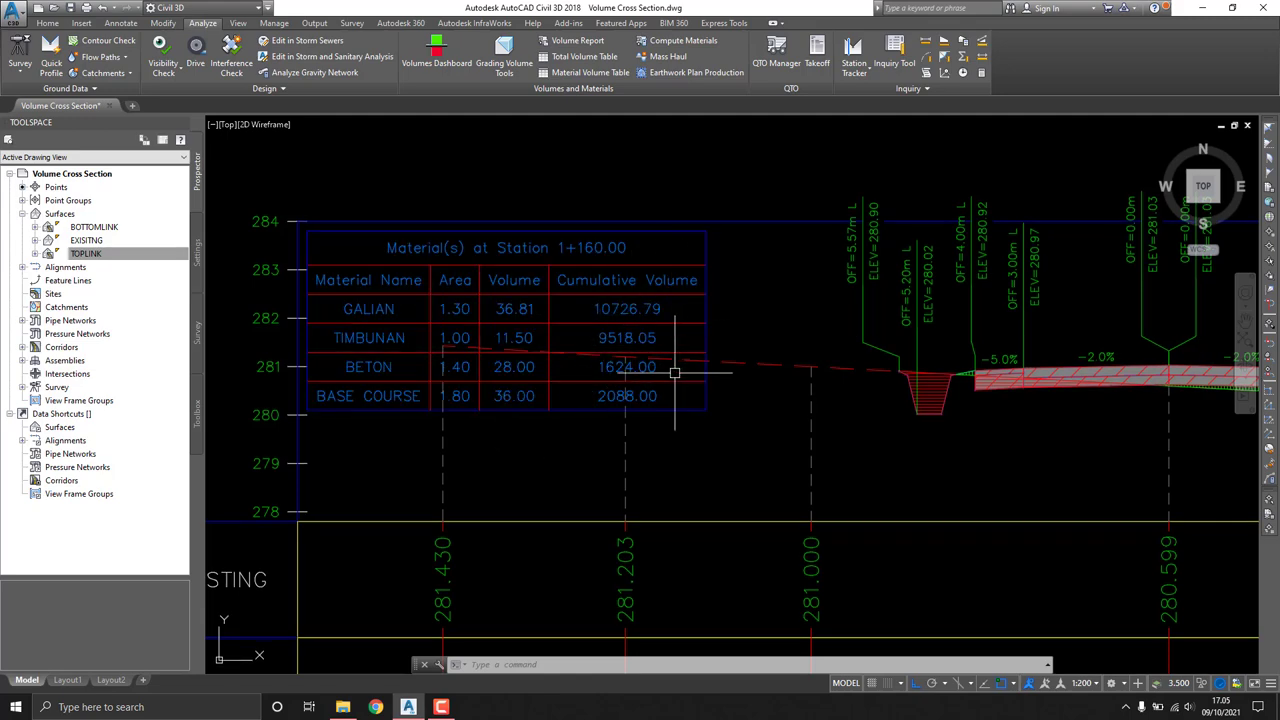
scroll(675, 373, "down", 5)
middle_click_drag(614, 337, 443, 380)
scroll(443, 380, "down", 3)
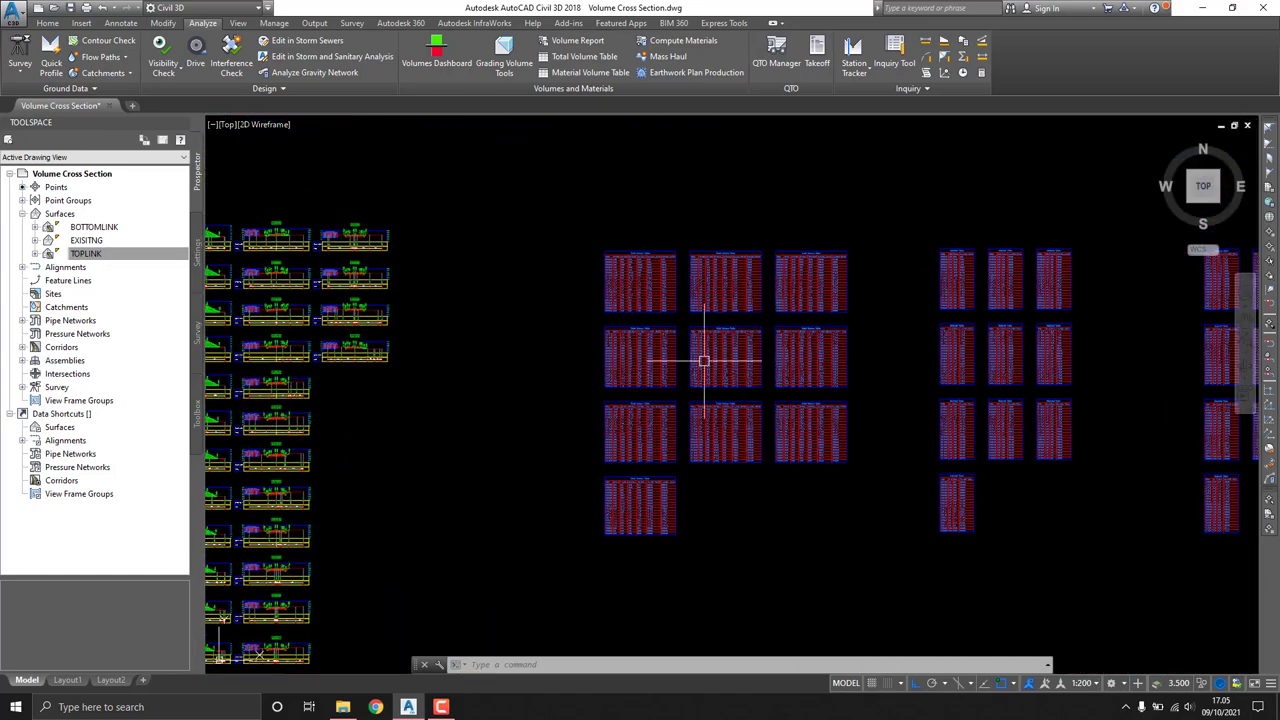
scroll(657, 529, "up", 2)
scroll(677, 523, "up", 5)
middle_click_drag(677, 523, 657, 551)
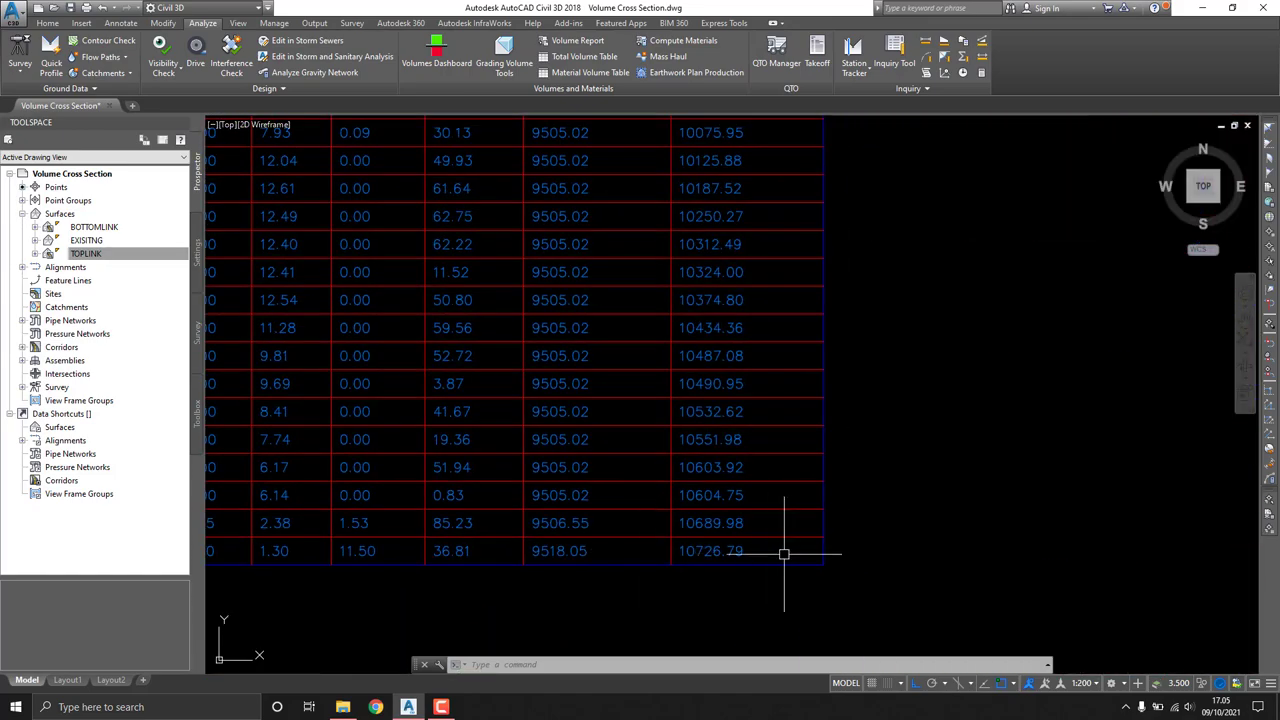
scroll(757, 549, "down", 5)
scroll(754, 408, "down", 2)
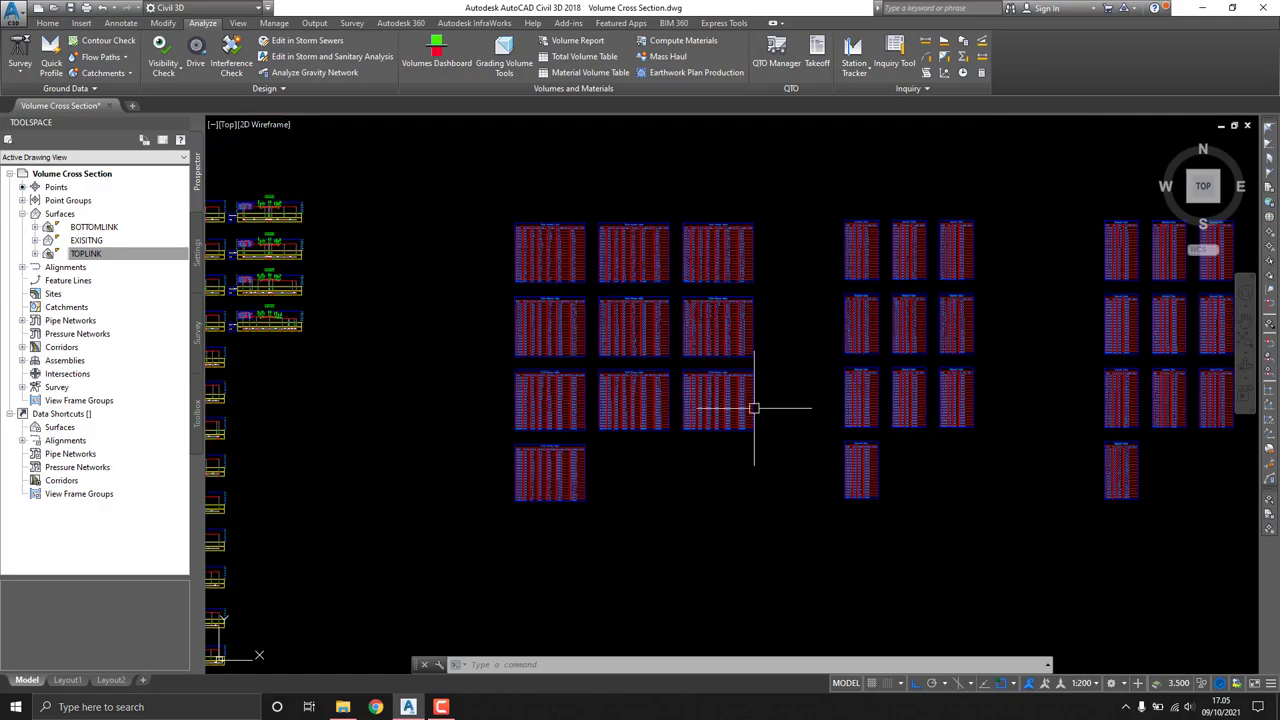
middle_click_drag(754, 408, 1049, 343)
scroll(849, 277, "up", 5)
scroll(783, 347, "up", 4)
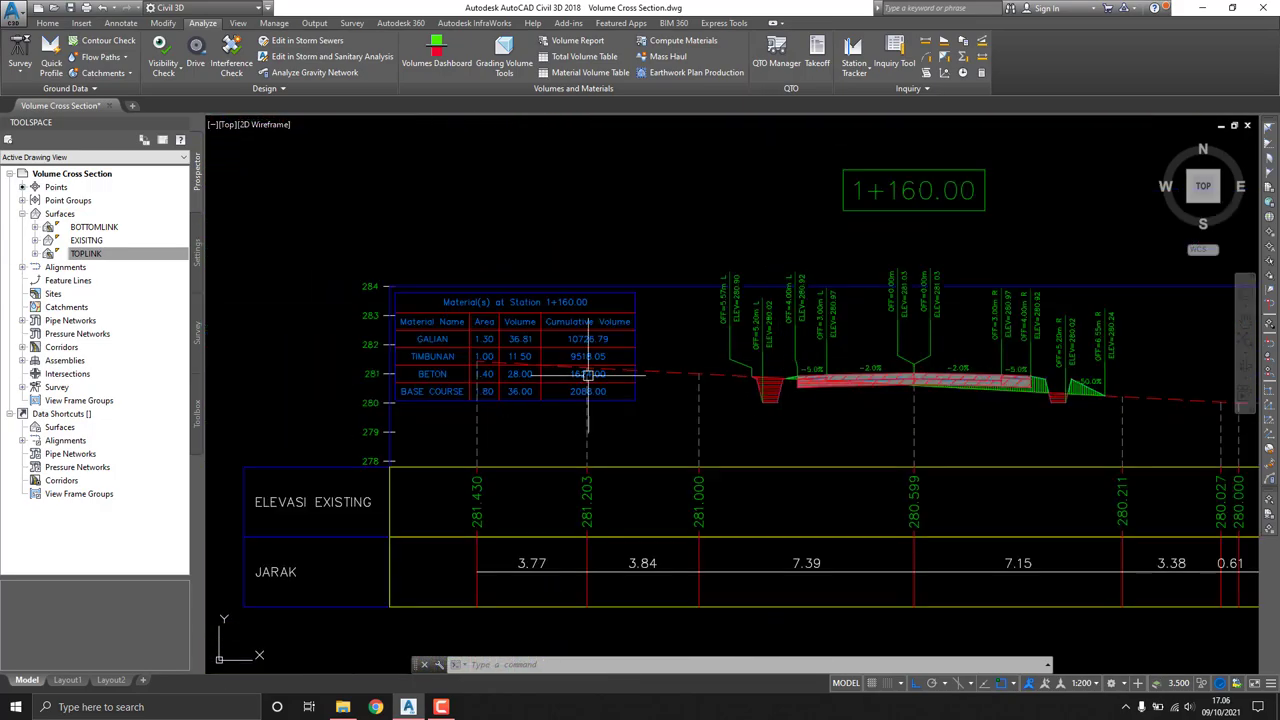
middle_click_drag(588, 374, 829, 351)
scroll(537, 351, "down", 4)
scroll(523, 343, "down", 1)
scroll(622, 330, "up", 6)
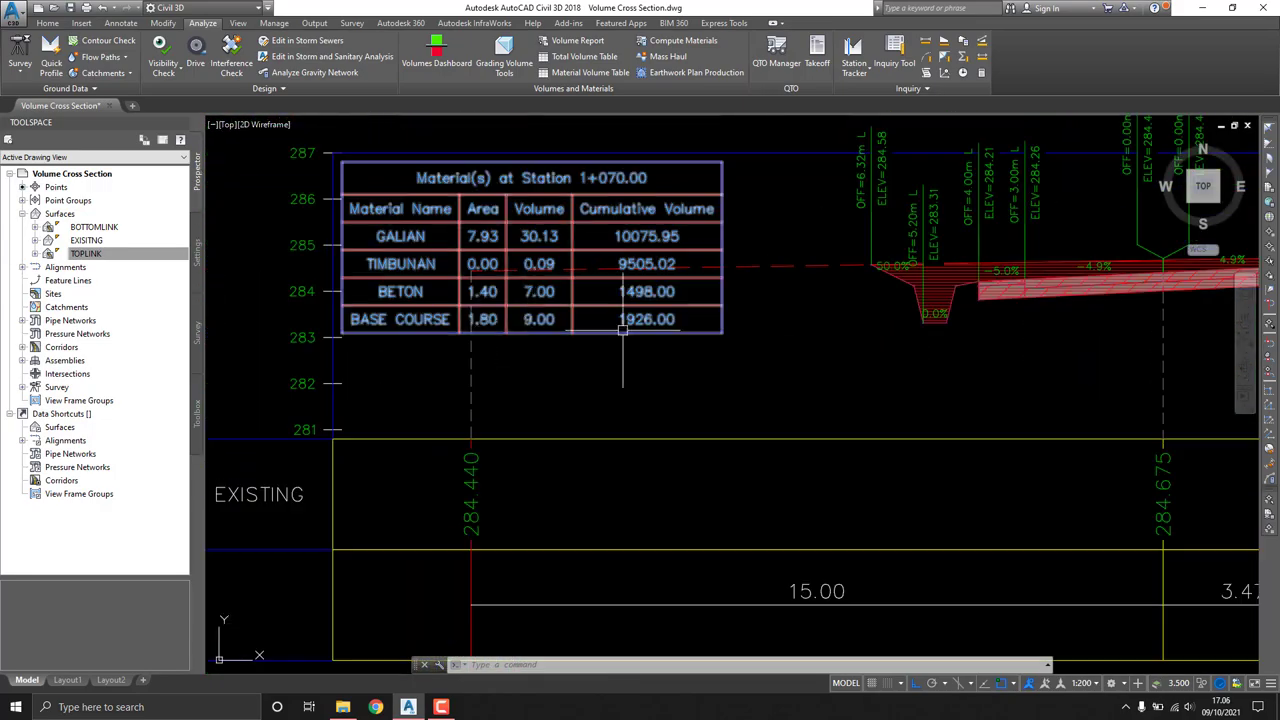
middle_click_drag(1118, 277, 703, 362)
scroll(689, 316, "down", 5)
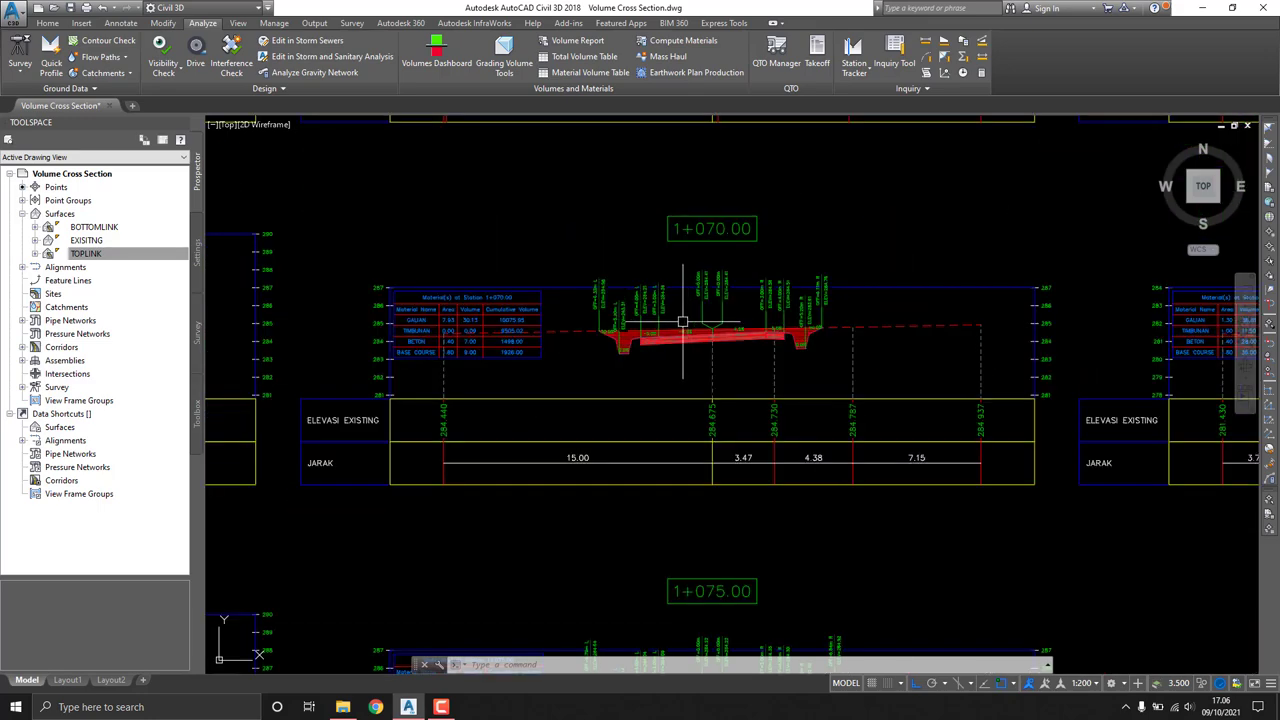
scroll(646, 334, "up", 7)
key("Escape")
key("Escape")
middle_click_drag(724, 331, 528, 294)
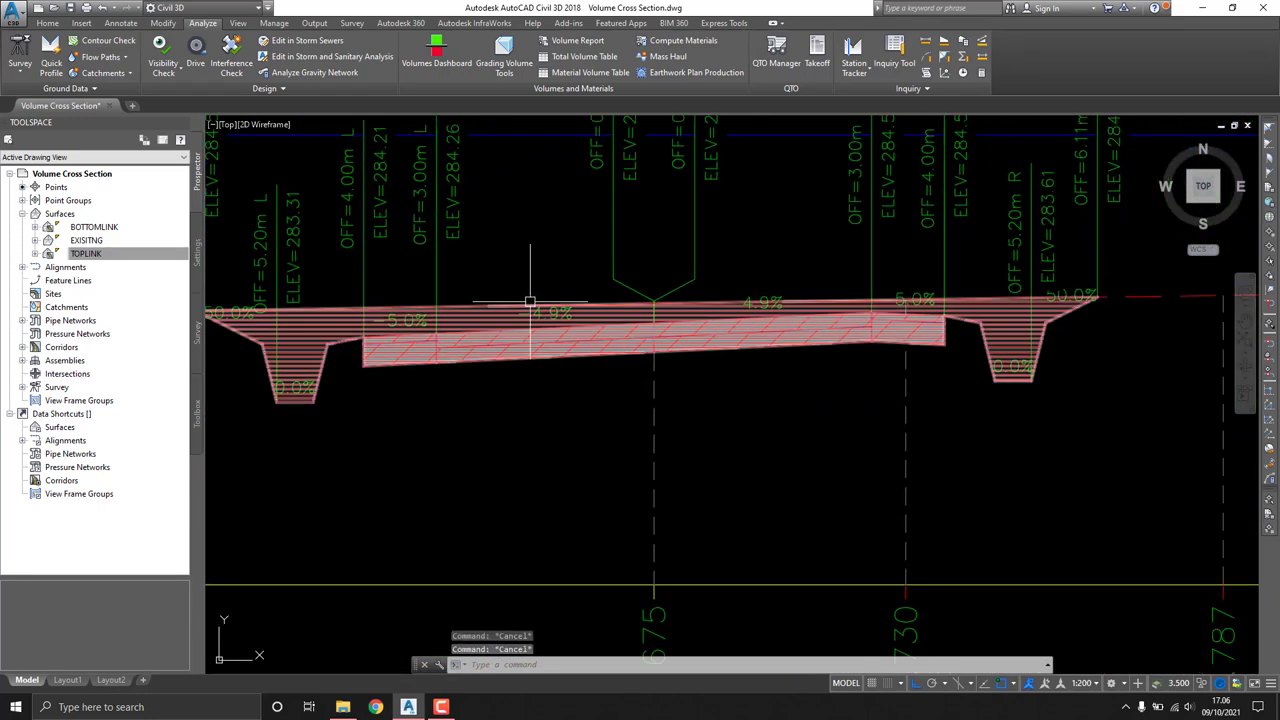
scroll(857, 251, "down", 3)
middle_click_drag(857, 251, 777, 349)
scroll(713, 337, "up", 3)
scroll(713, 337, "down", 2)
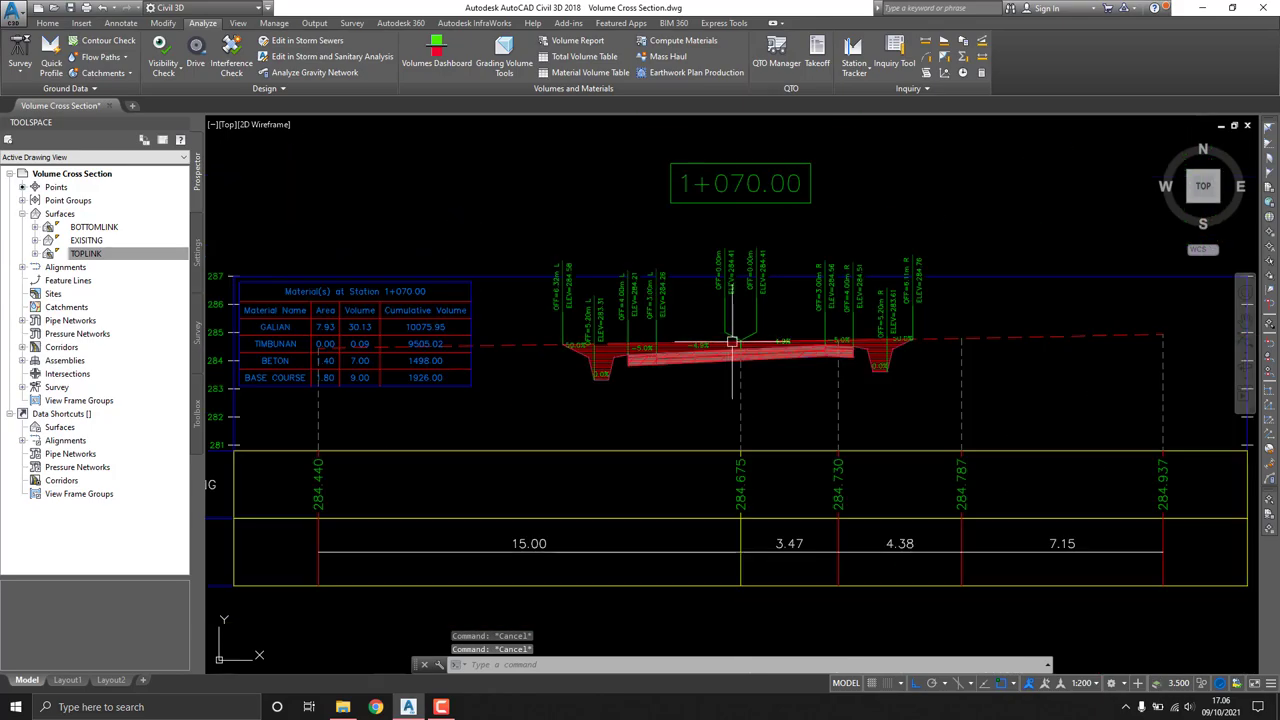
scroll(700, 306, "down", 3)
middle_click_drag(580, 336, 675, 320)
scroll(675, 320, "up", 4)
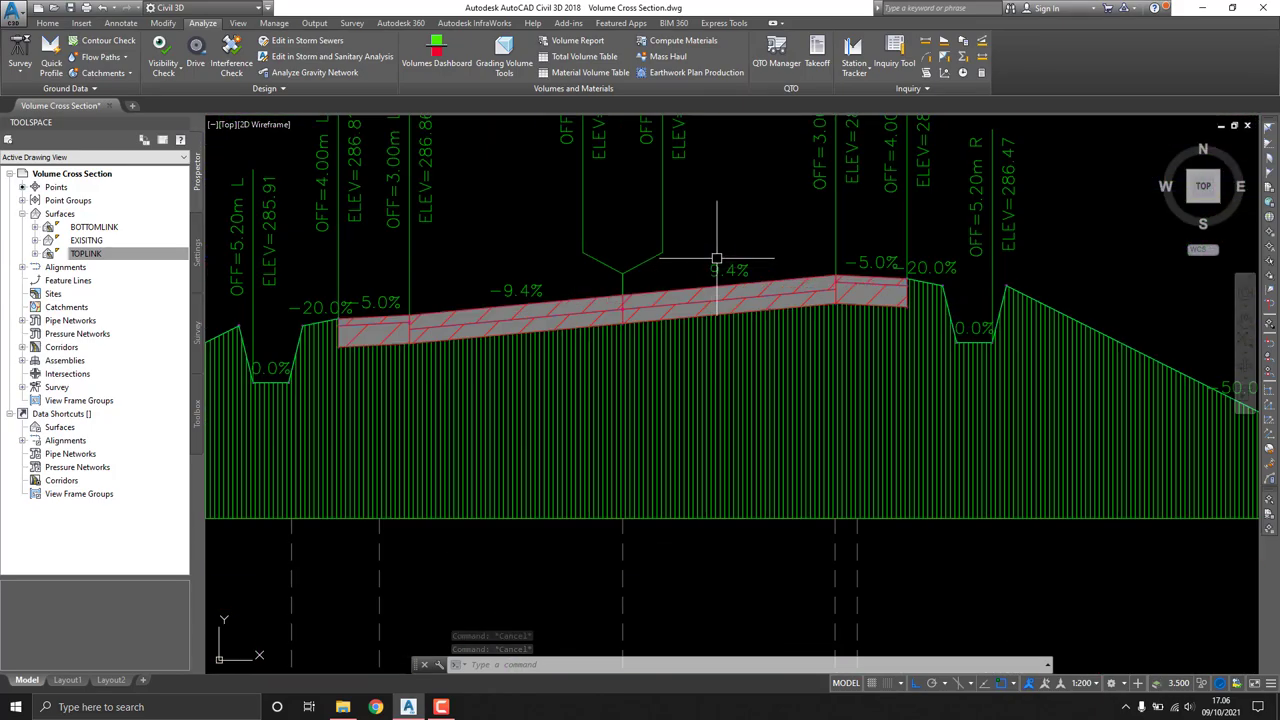
scroll(675, 320, "down", 1)
scroll(675, 320, "down", 3)
scroll(672, 313, "up", 3)
scroll(672, 313, "up", 5)
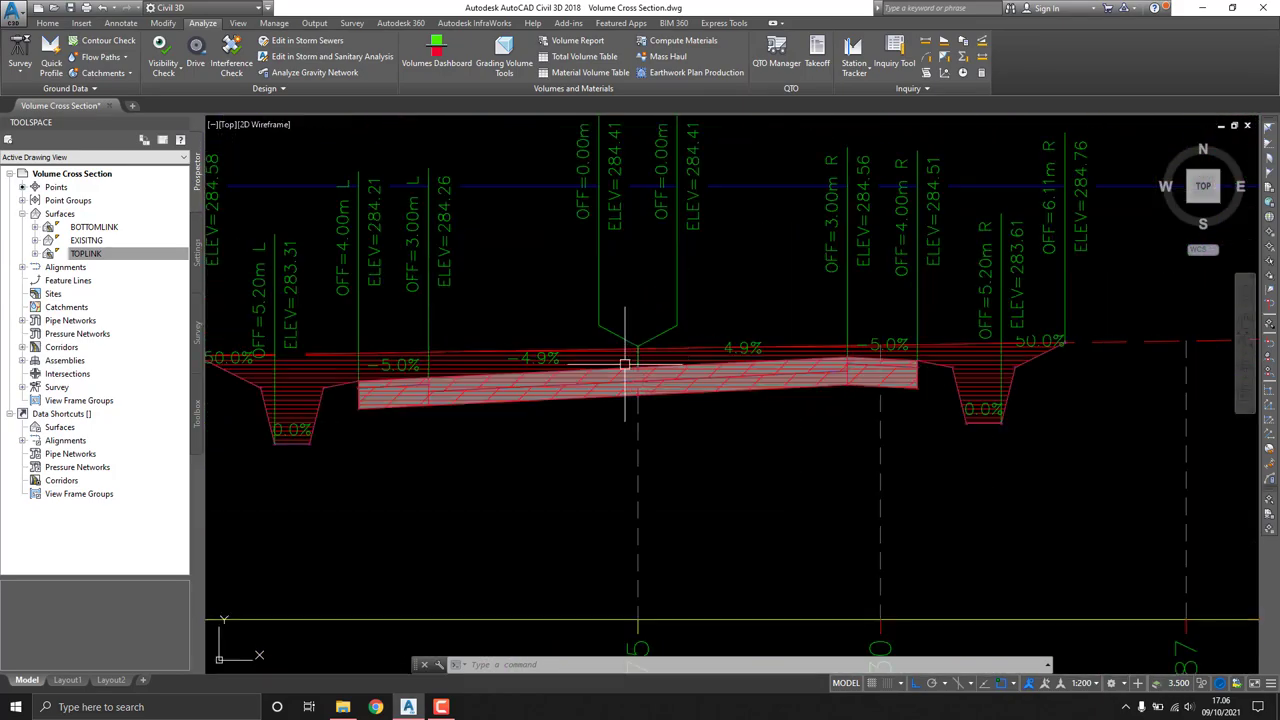
scroll(487, 360, "up", 1)
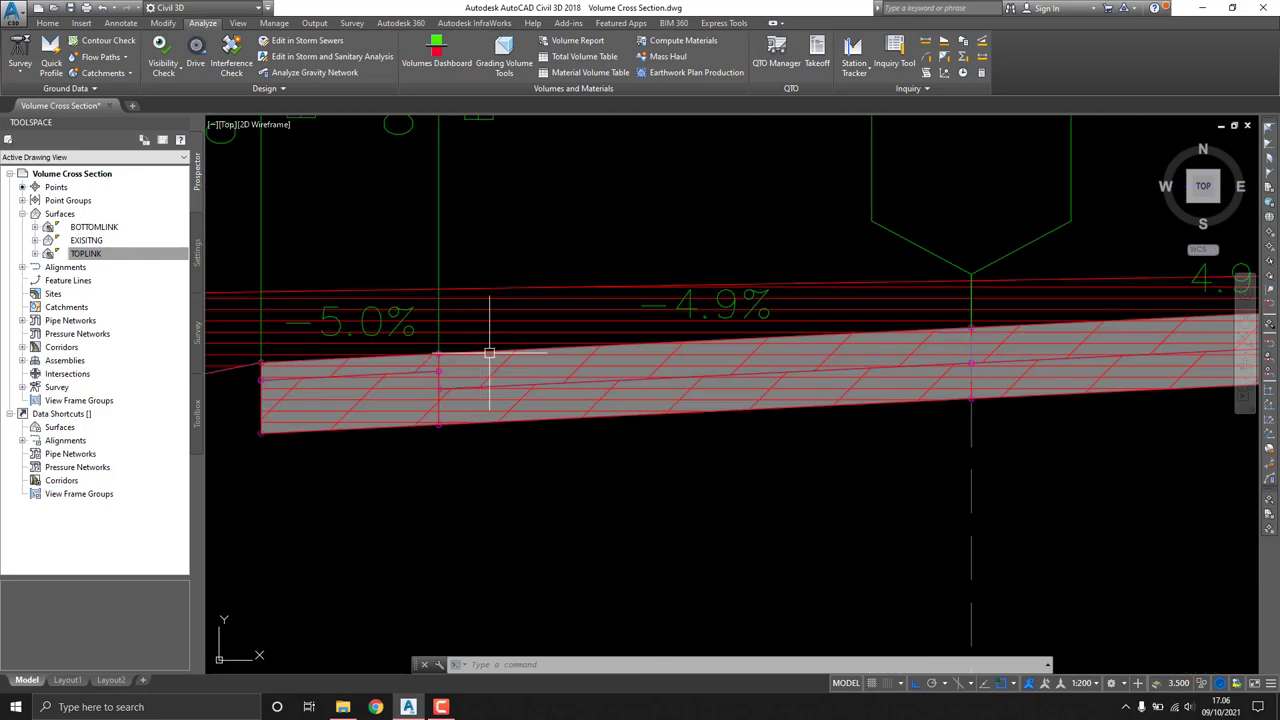
Step: Select the material hatch at section 1+070.00 together with all similar material sections
left_click(511, 307)
scroll(625, 312, "down", 8)
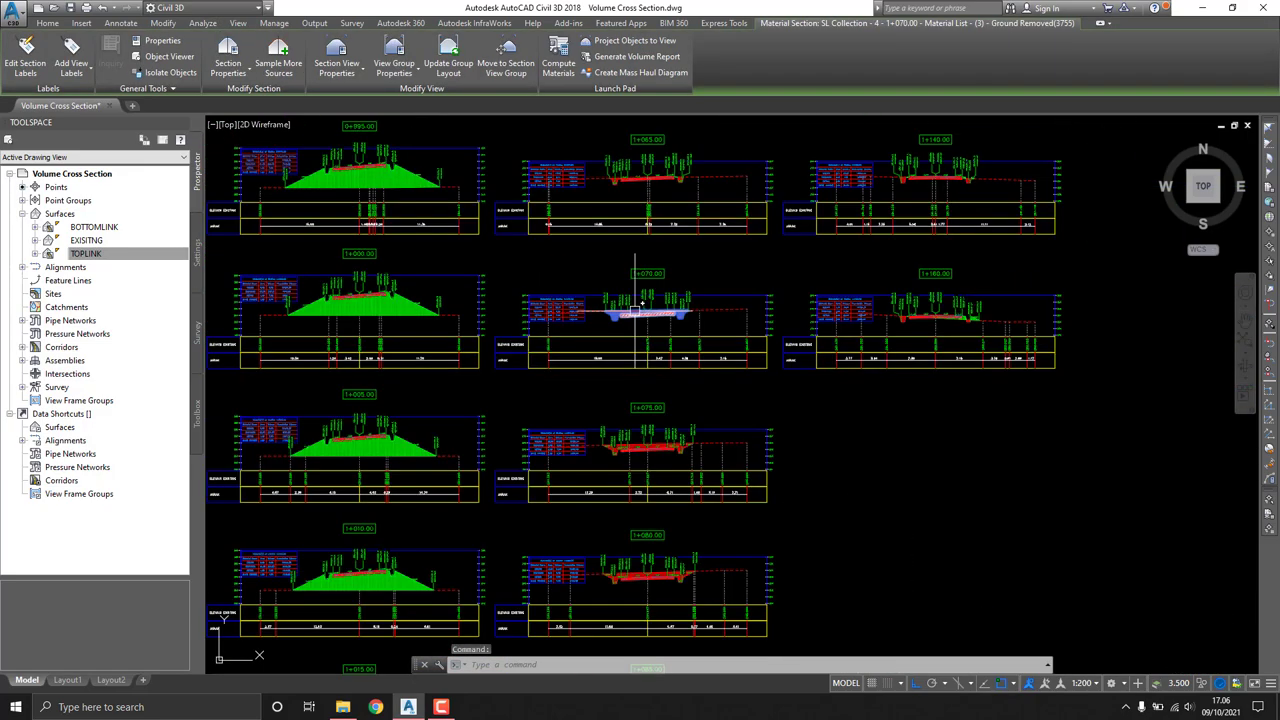
scroll(625, 312, "up", 6)
scroll(628, 310, "down", 3)
scroll(631, 309, "up", 1)
scroll(631, 309, "up", 5)
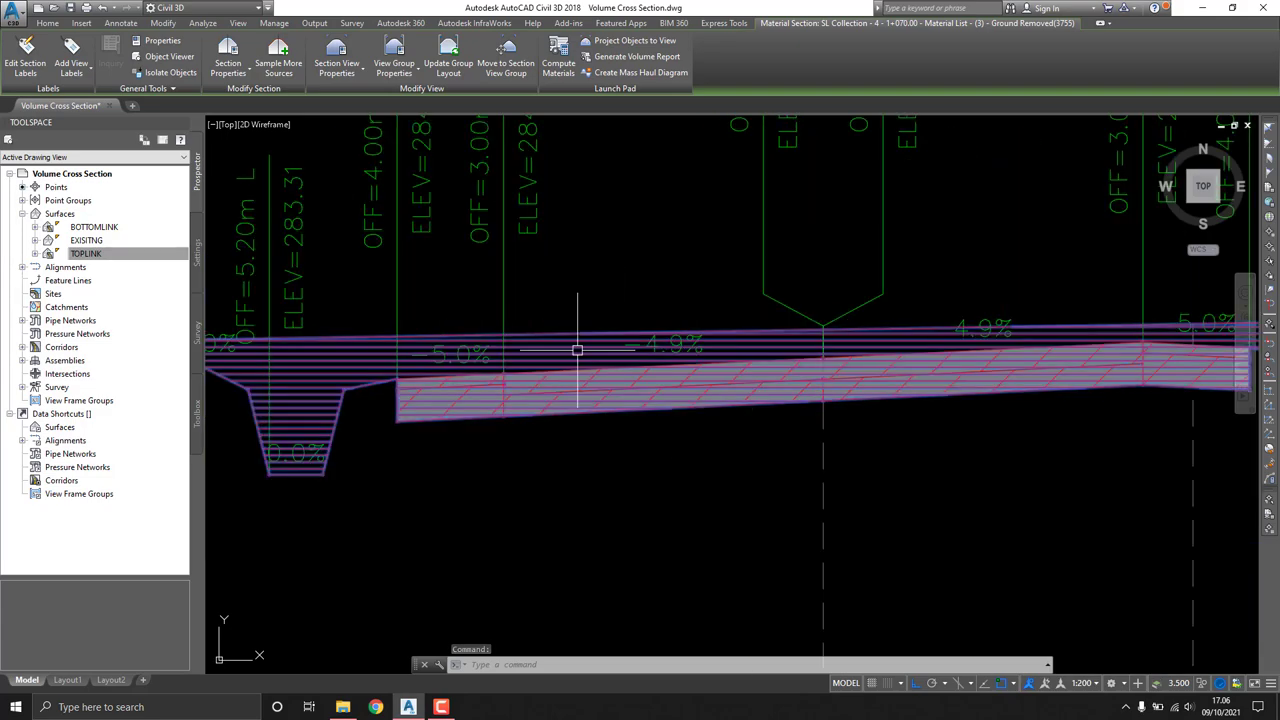
right_click(577, 346)
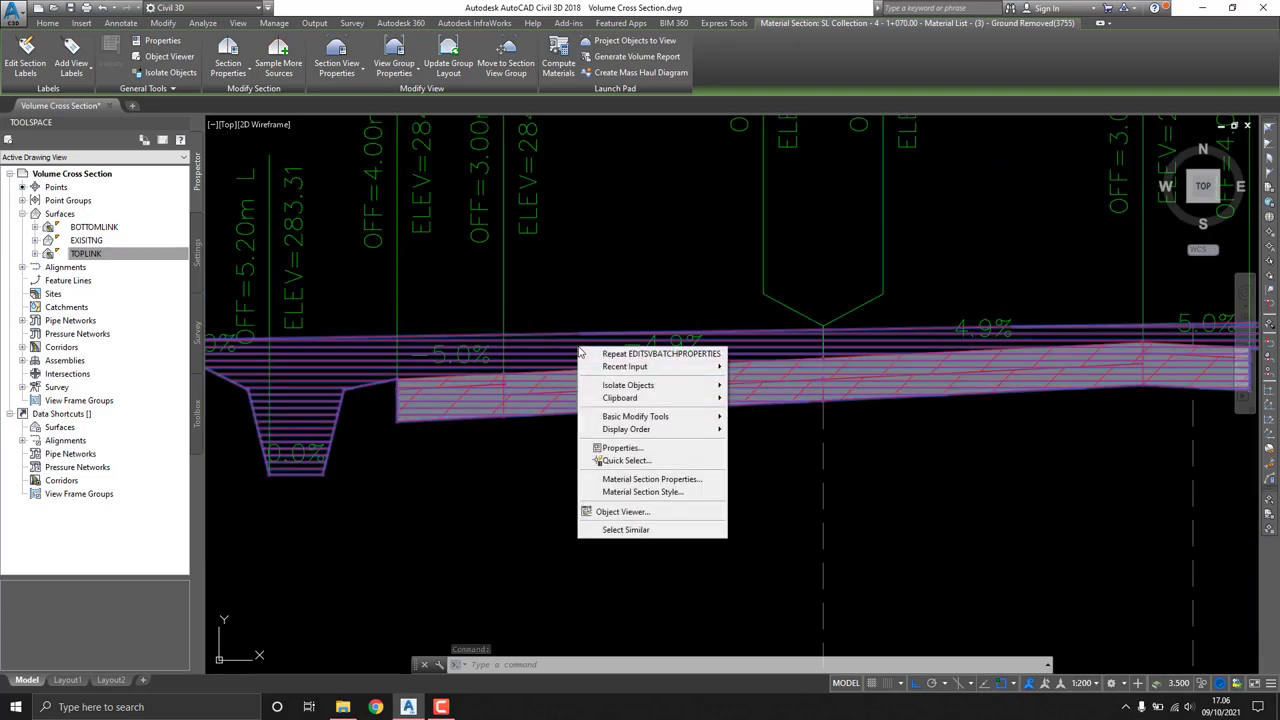
left_click(642, 537)
Step: Send the selected material-section hatches to the back of the draw order
scroll(762, 362, "down", 10)
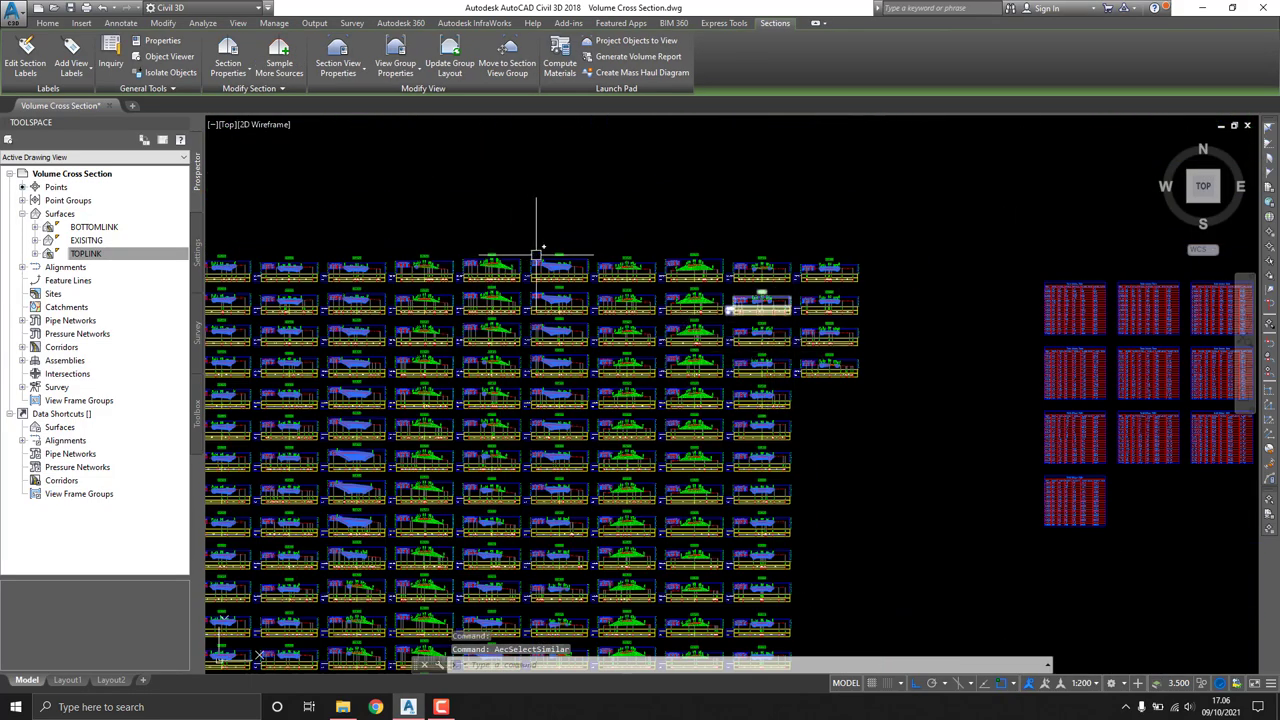
scroll(536, 256, "up", 6)
scroll(600, 266, "up", 1)
scroll(680, 265, "up", 3)
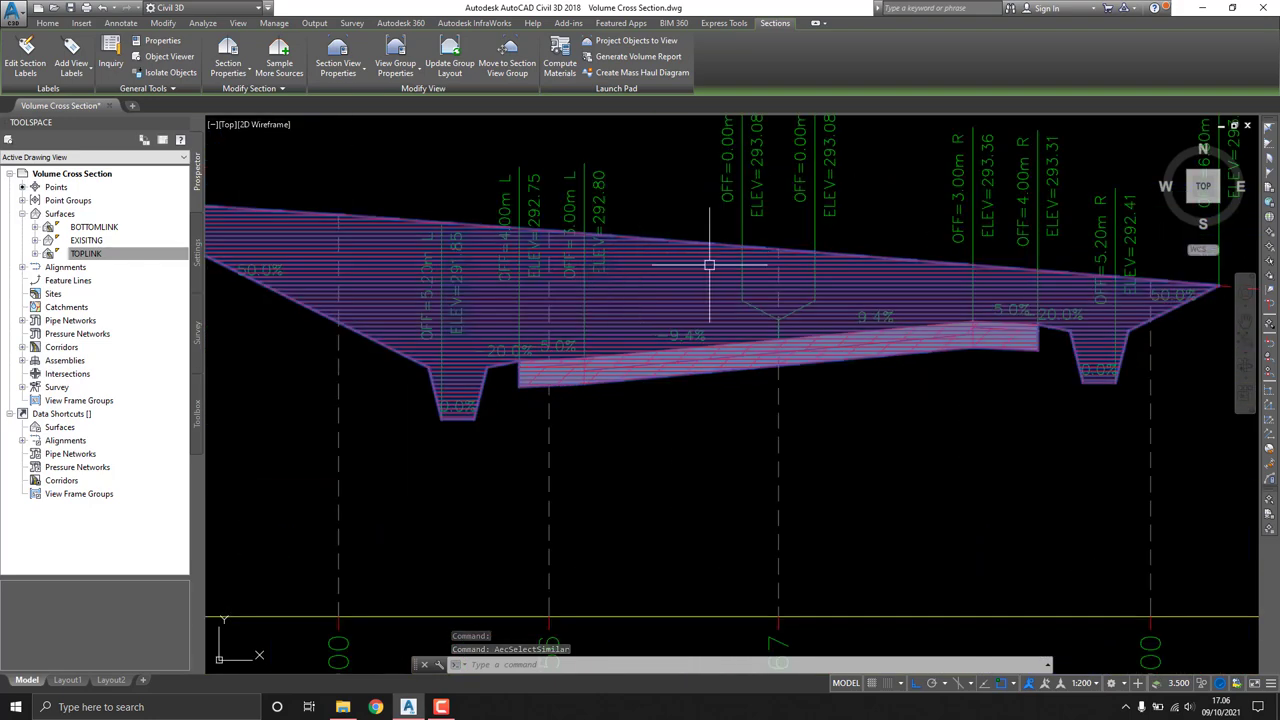
scroll(571, 277, "down", 3)
scroll(620, 263, "down", 1)
scroll(692, 292, "up", 4)
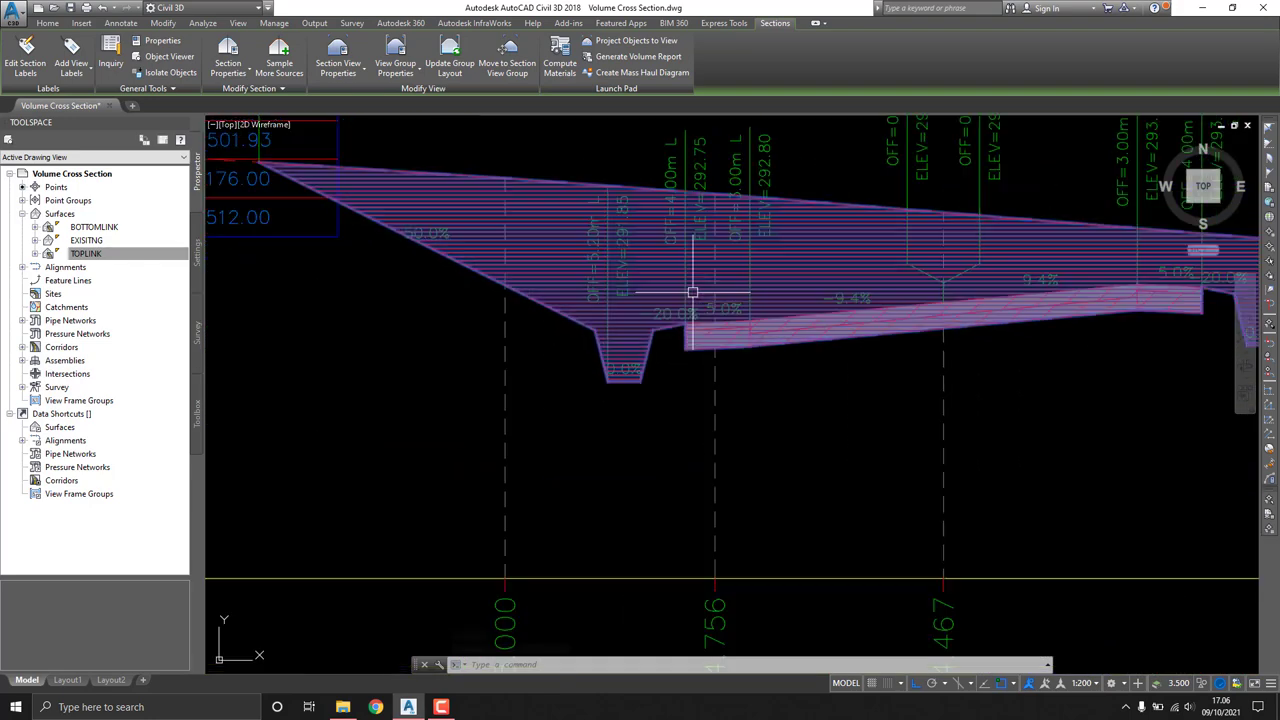
right_click(583, 240)
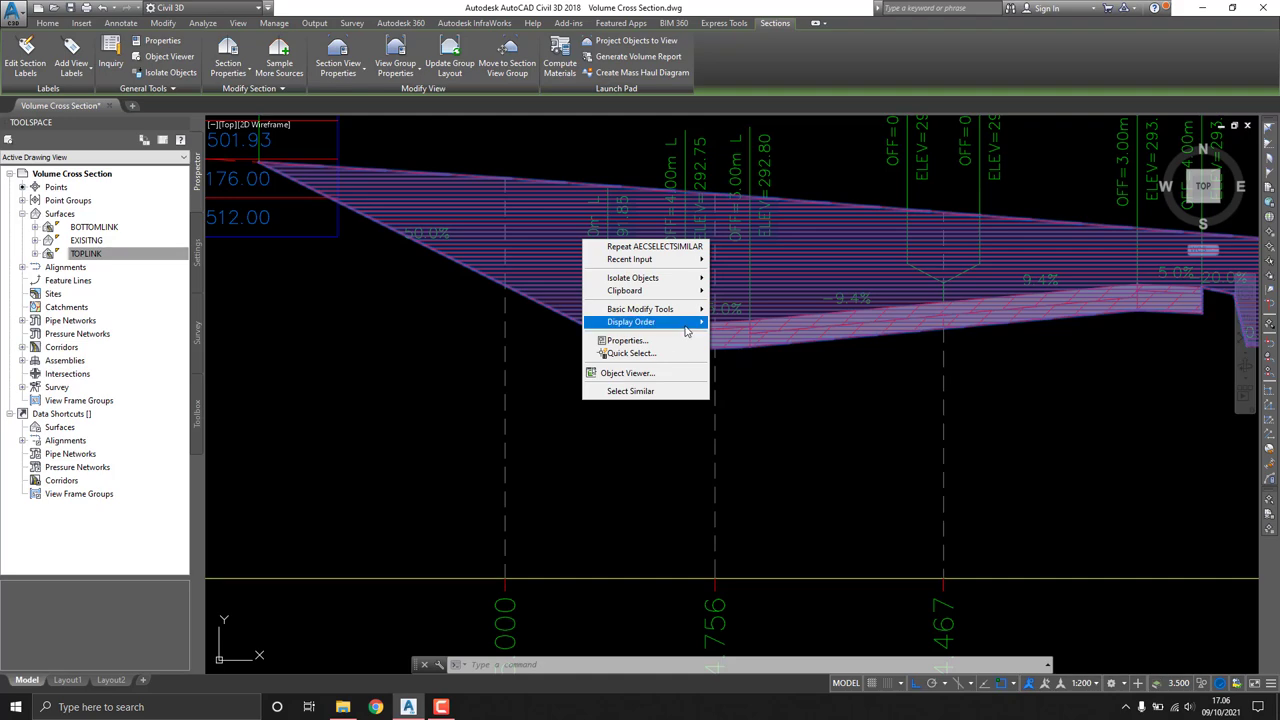
mouse_move(645, 322)
left_click(755, 342)
key("Escape")
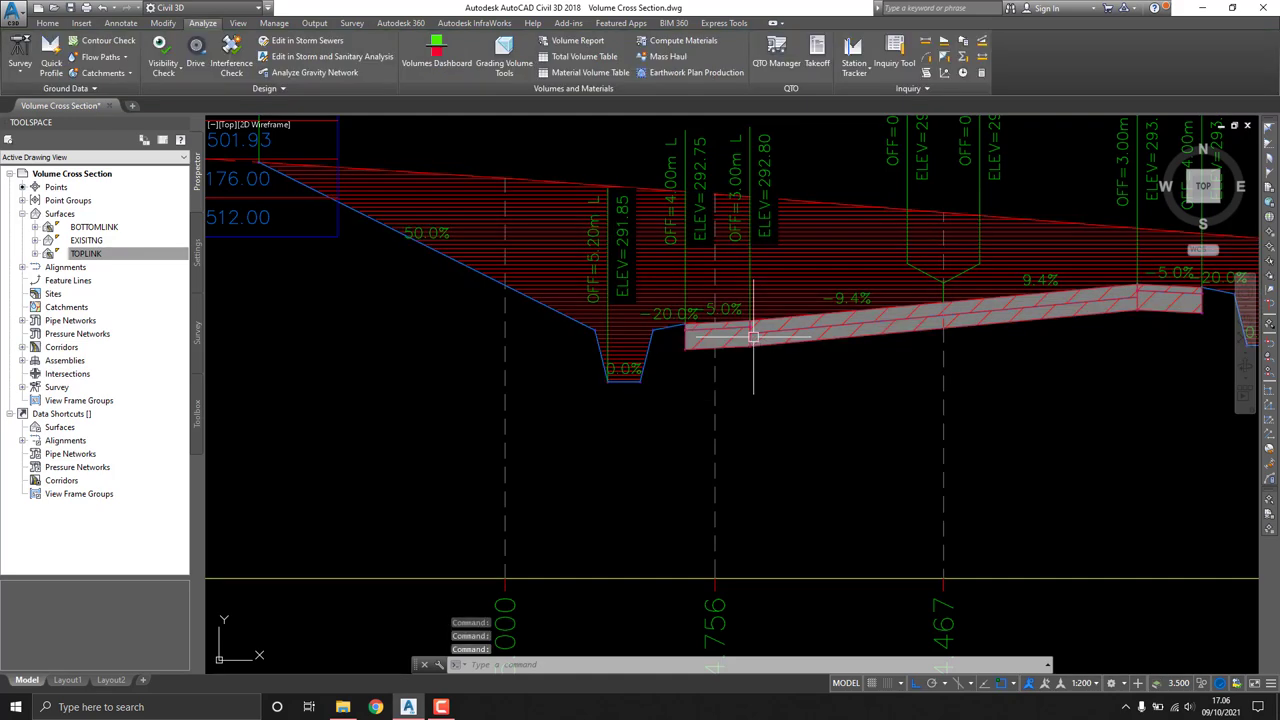
middle_click_drag(1000, 280, 534, 274)
scroll(699, 276, "down", 3)
scroll(545, 285, "up", 5)
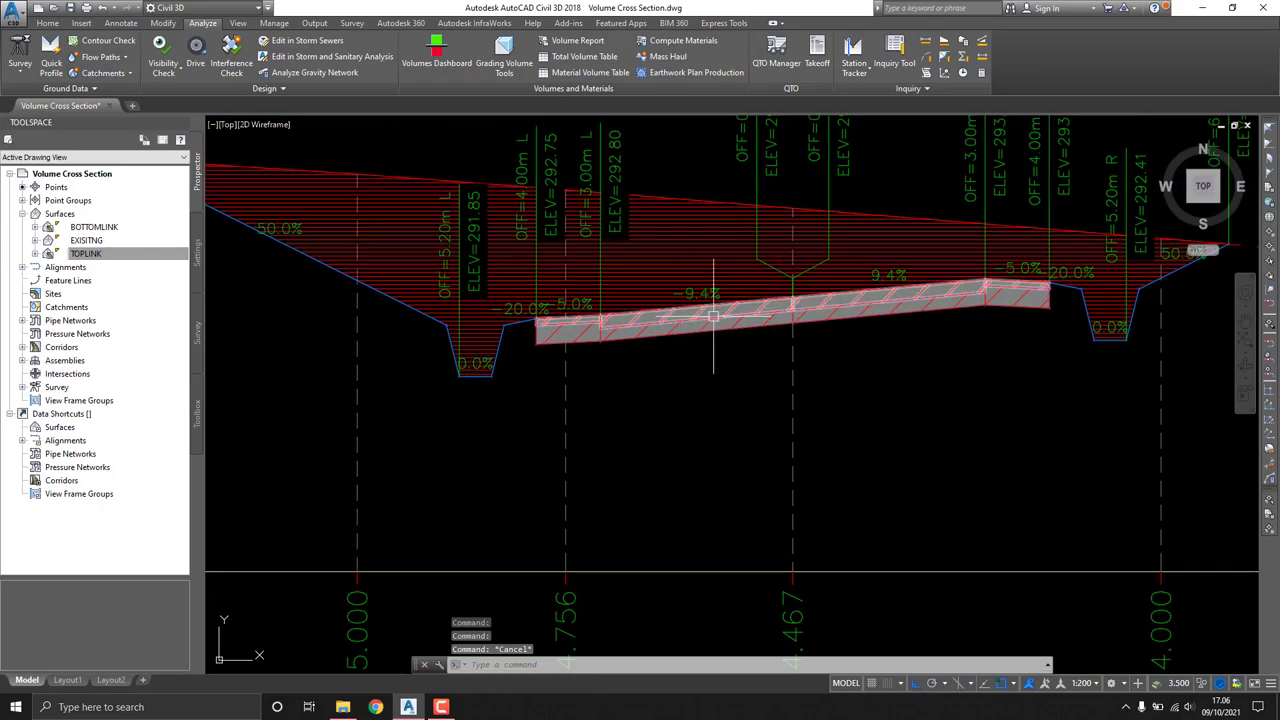
scroll(800, 300, "down", 3)
scroll(822, 300, "down", 4)
middle_click_drag(822, 300, 737, 323)
scroll(737, 323, "up", 5)
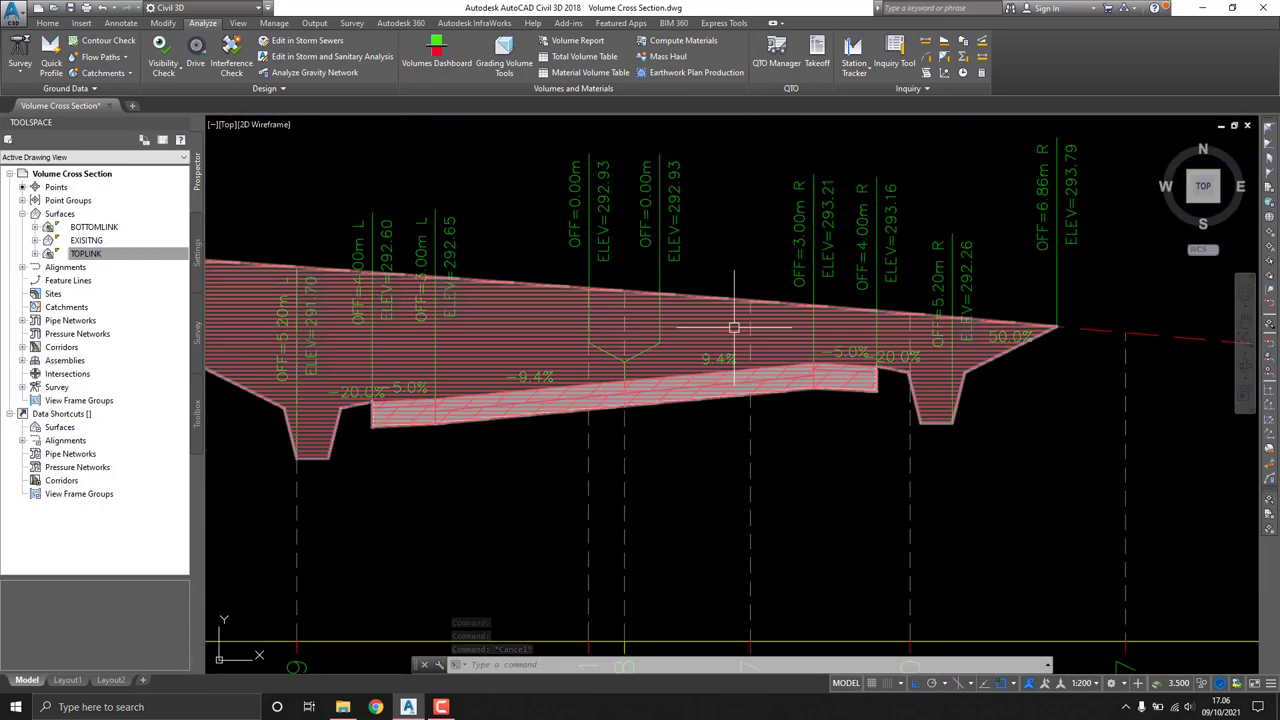
scroll(737, 323, "down", 5)
scroll(1104, 313, "up", 6)
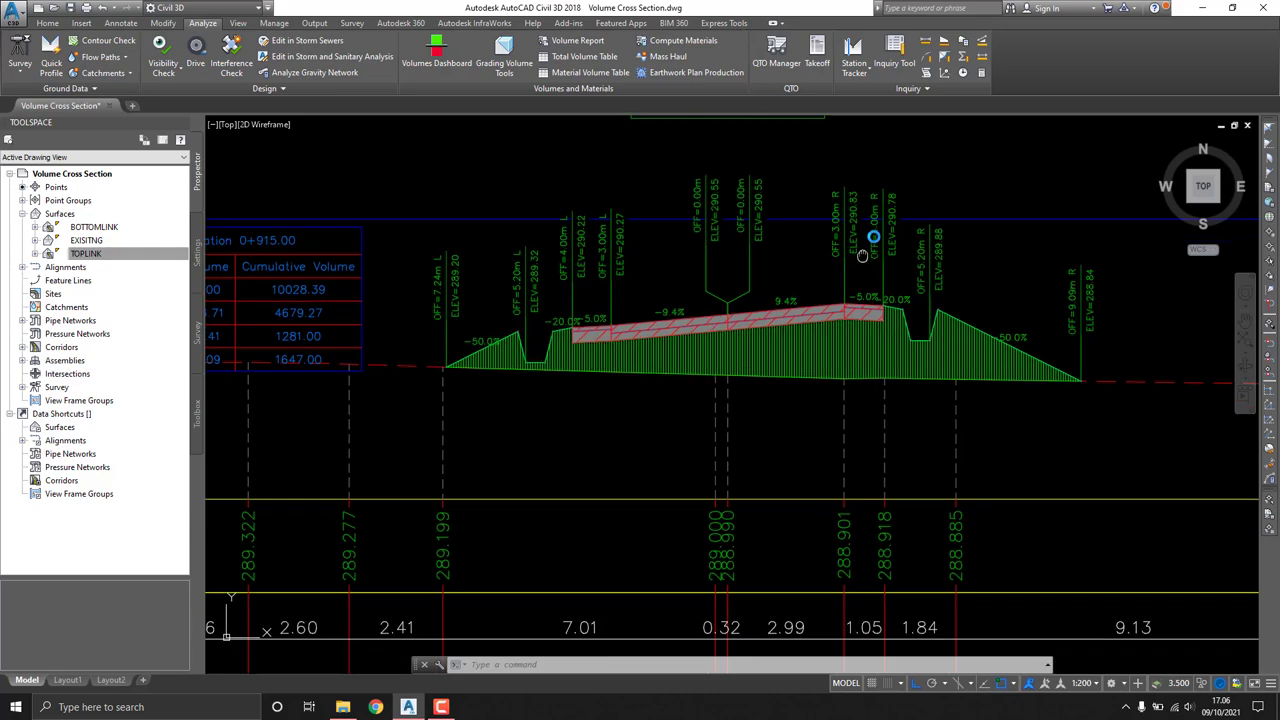
scroll(798, 266, "up", 4)
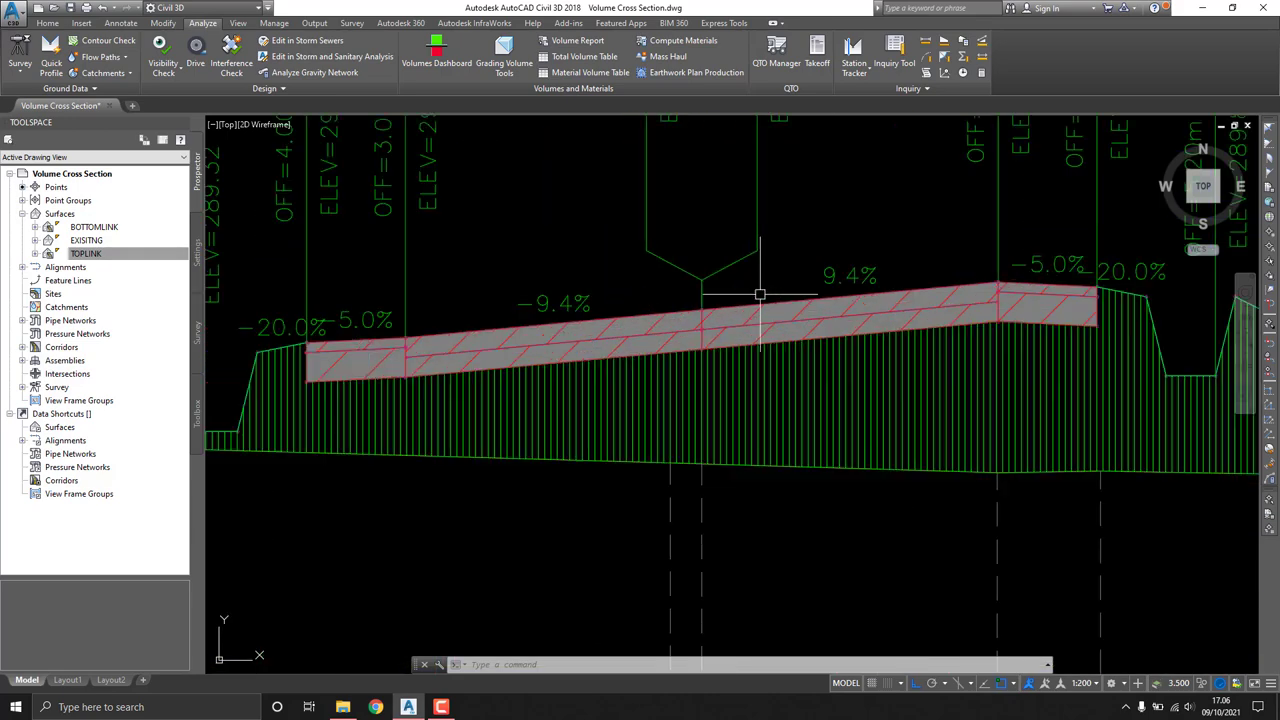
scroll(757, 290, "down", 2)
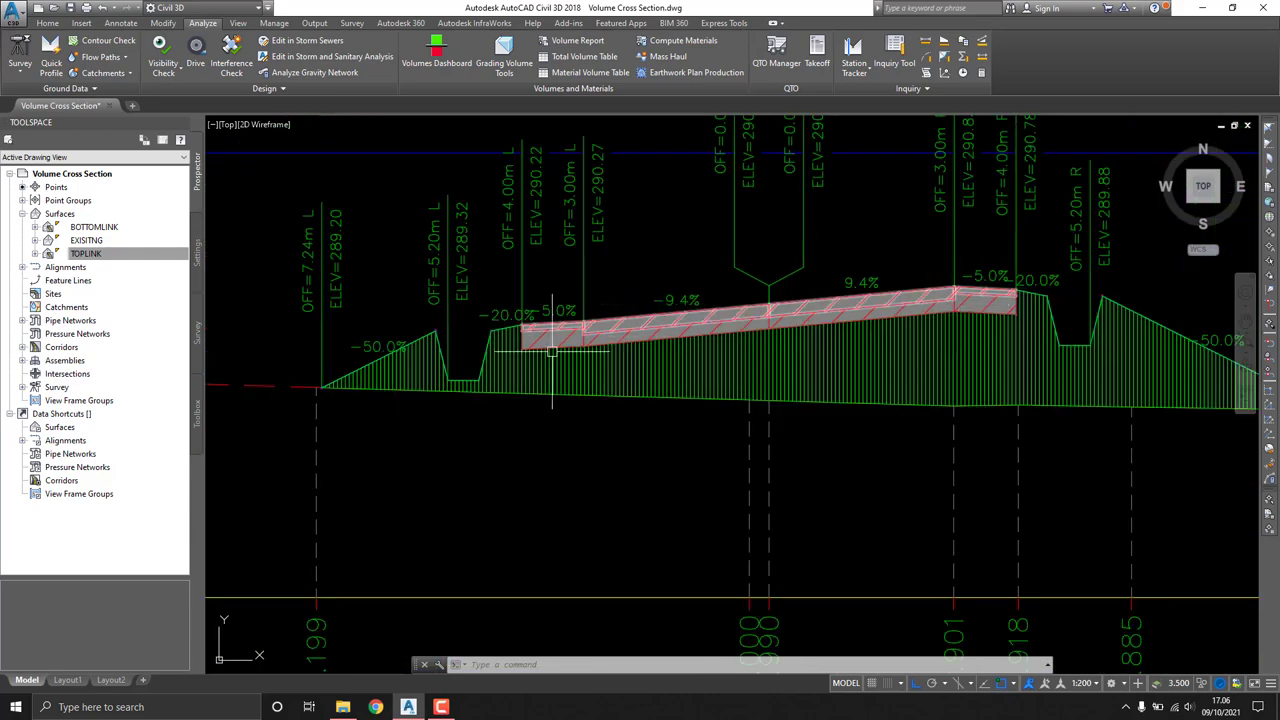
scroll(560, 345, "up", 1)
scroll(575, 325, "up", 1)
scroll(620, 310, "down", 3)
scroll(666, 300, "up", 1)
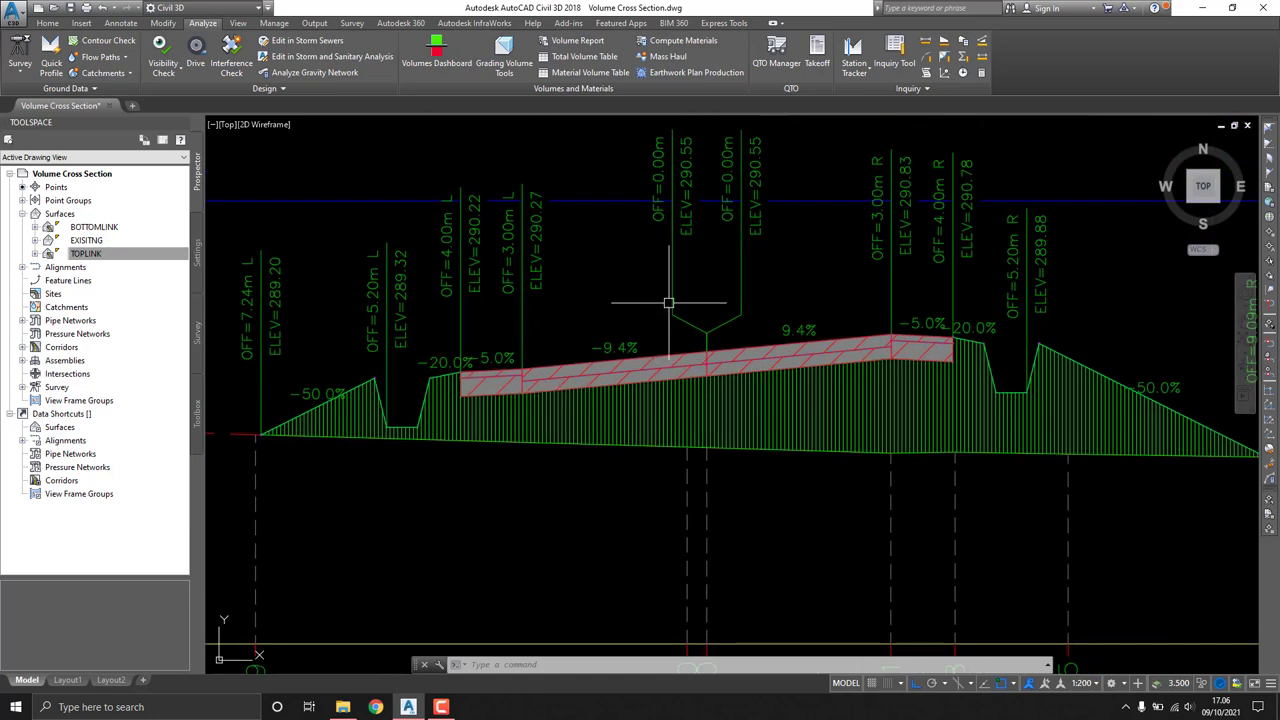
scroll(686, 297, "down", 3)
scroll(670, 305, "up", 3)
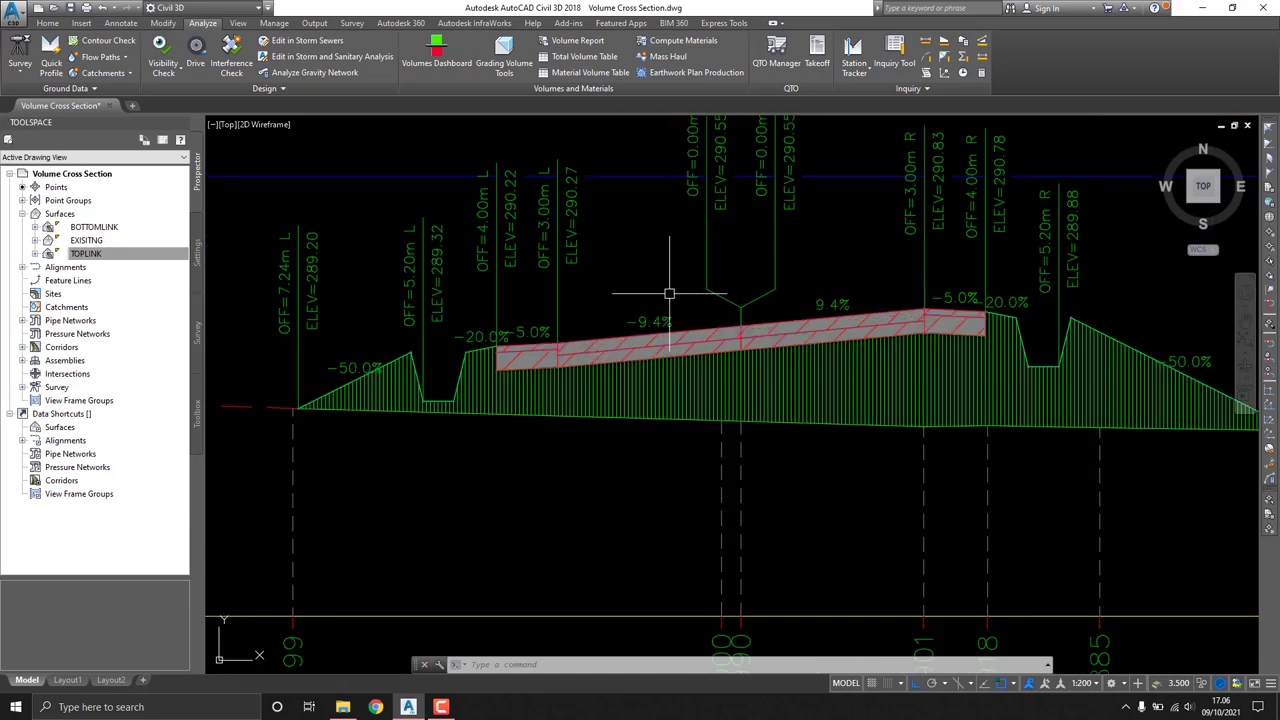
scroll(674, 342, "up", 2)
scroll(691, 343, "down", 3)
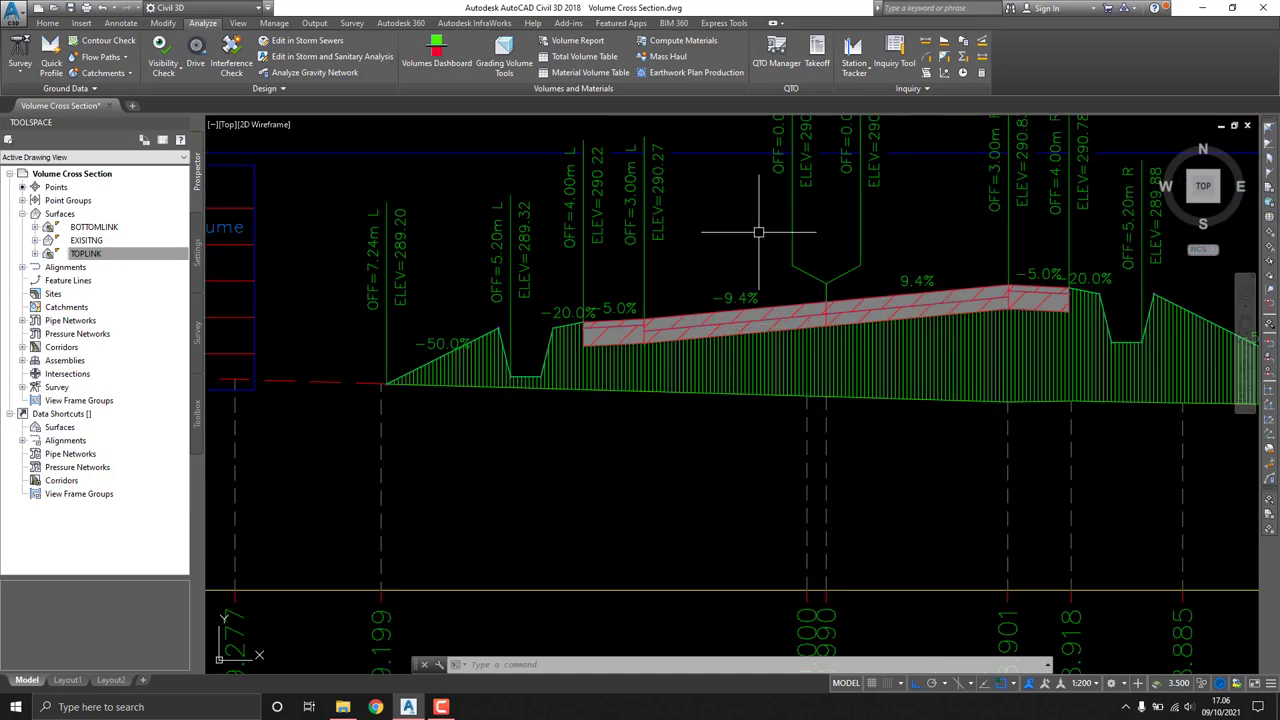
left_click(731, 151)
key("Escape")
scroll(766, 300, "up", 2)
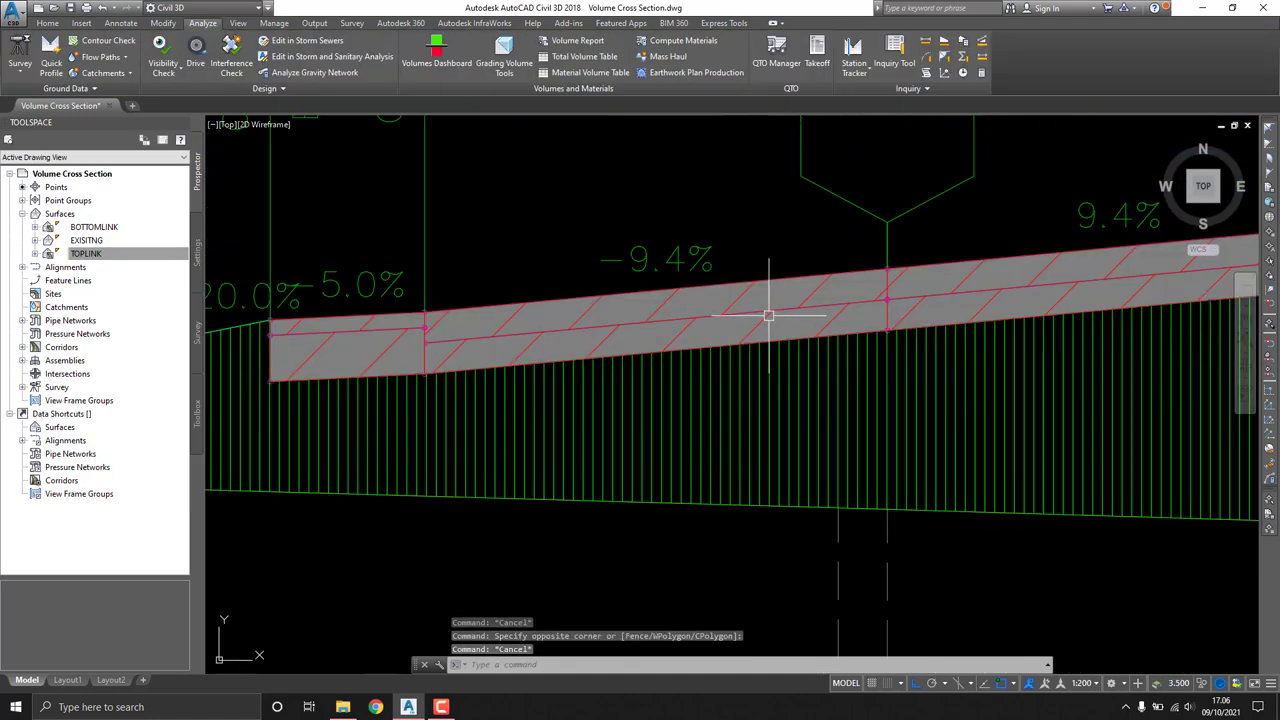
scroll(762, 290, "down", 2)
left_click(720, 177)
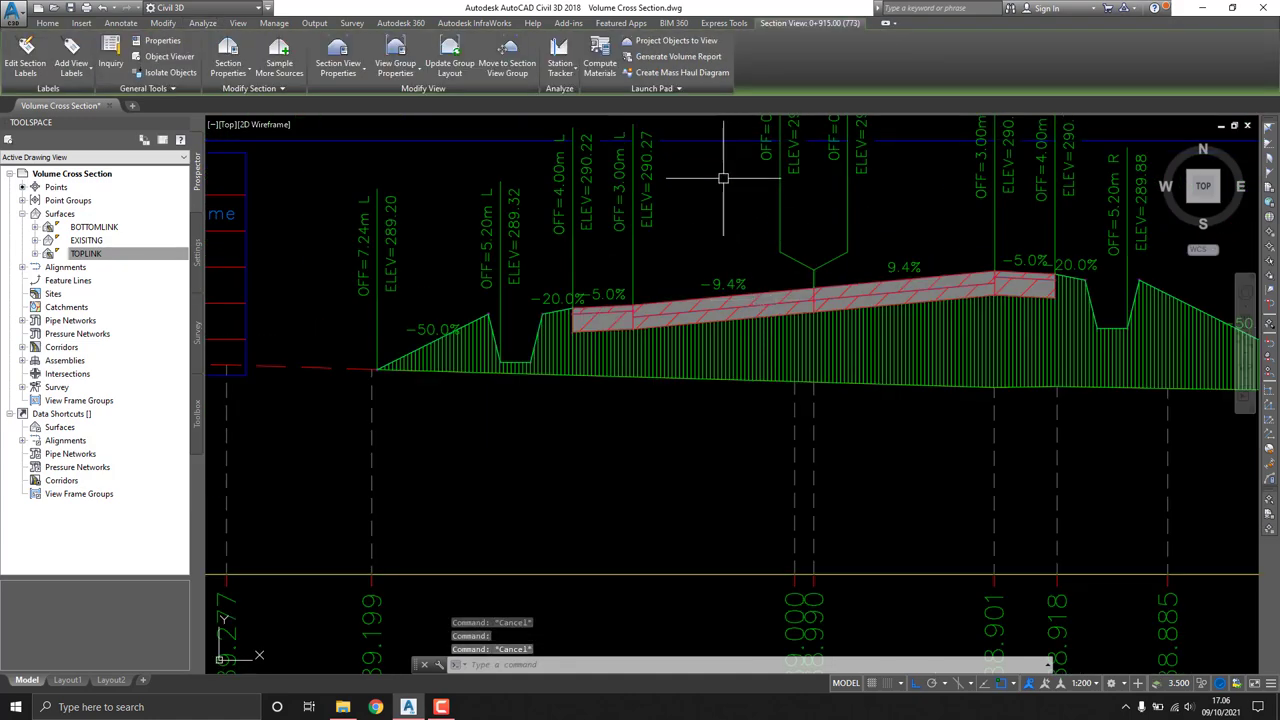
key("Escape")
Step: Compute materials for SL Collection - 4 and keep Basic as BETON's section style
left_click(676, 41)
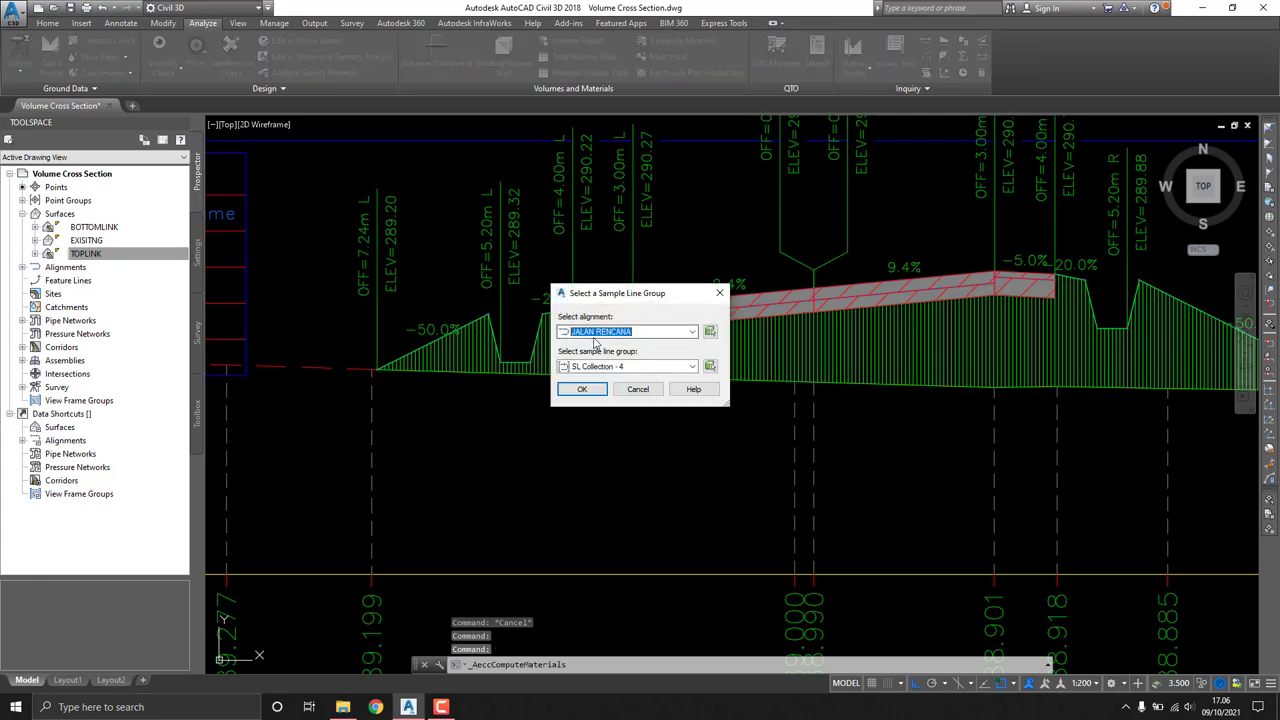
left_click(582, 389)
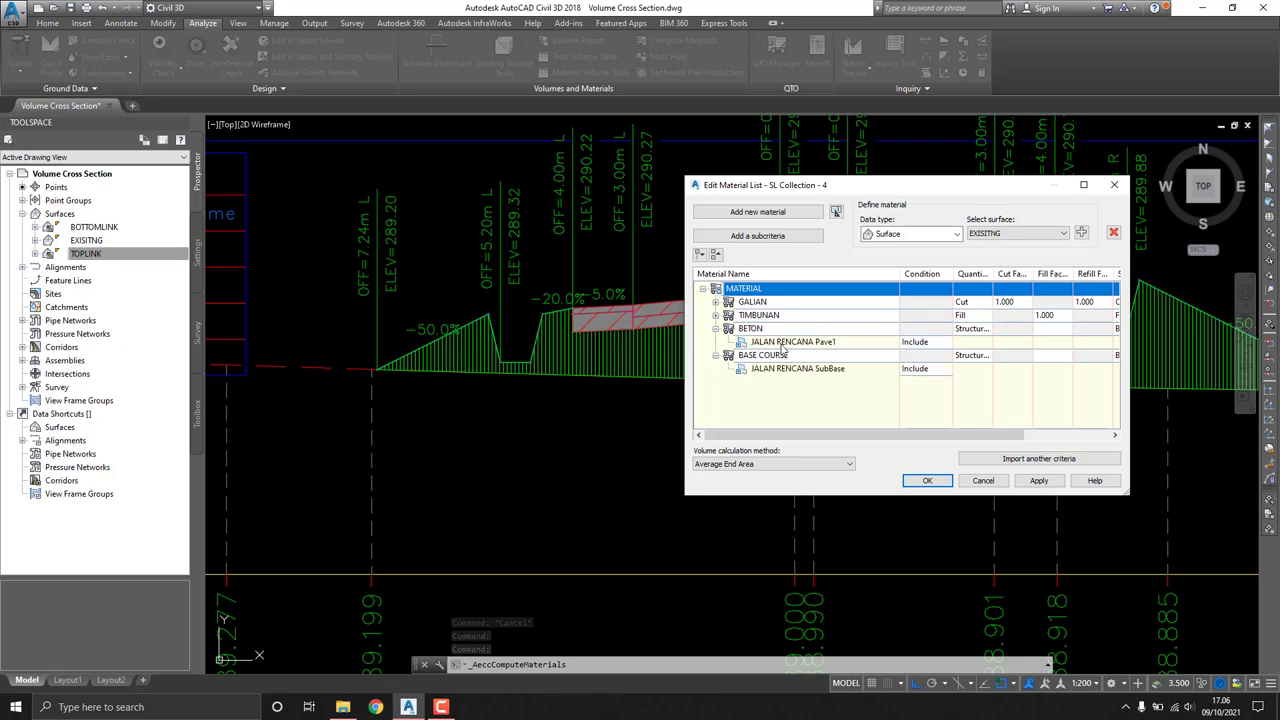
left_click_drag(906, 436, 996, 436)
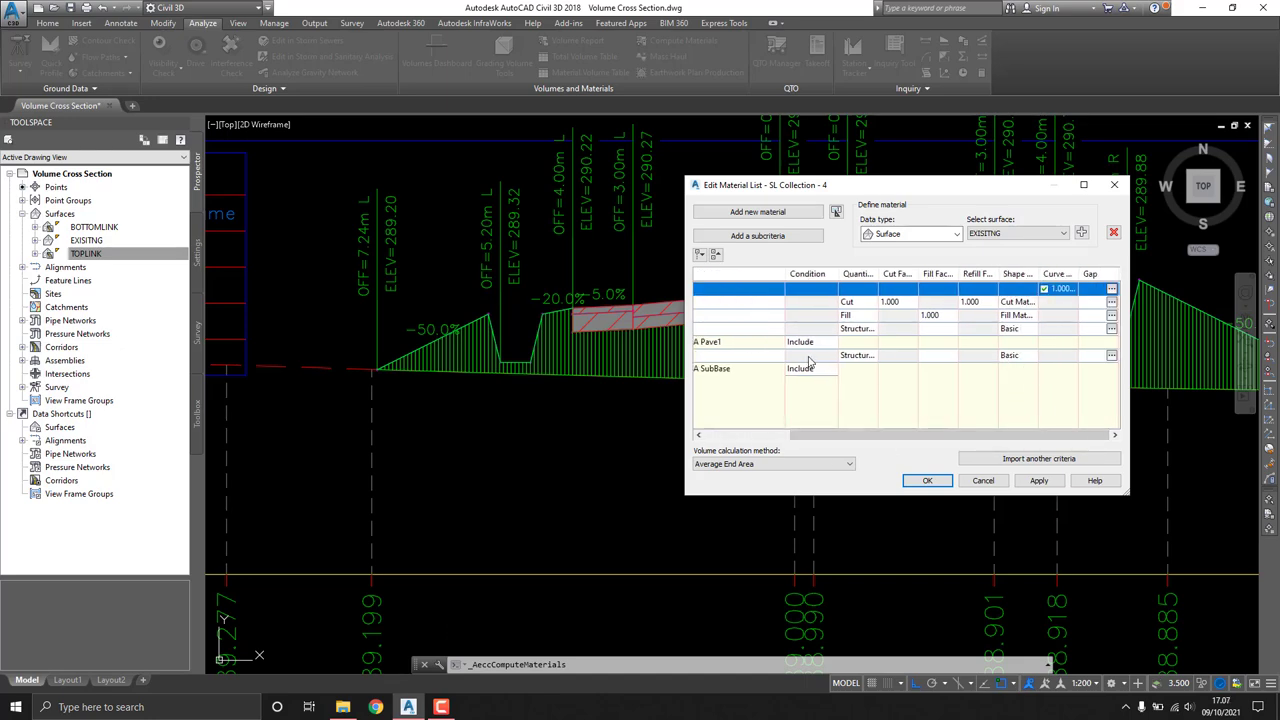
left_click(1012, 330)
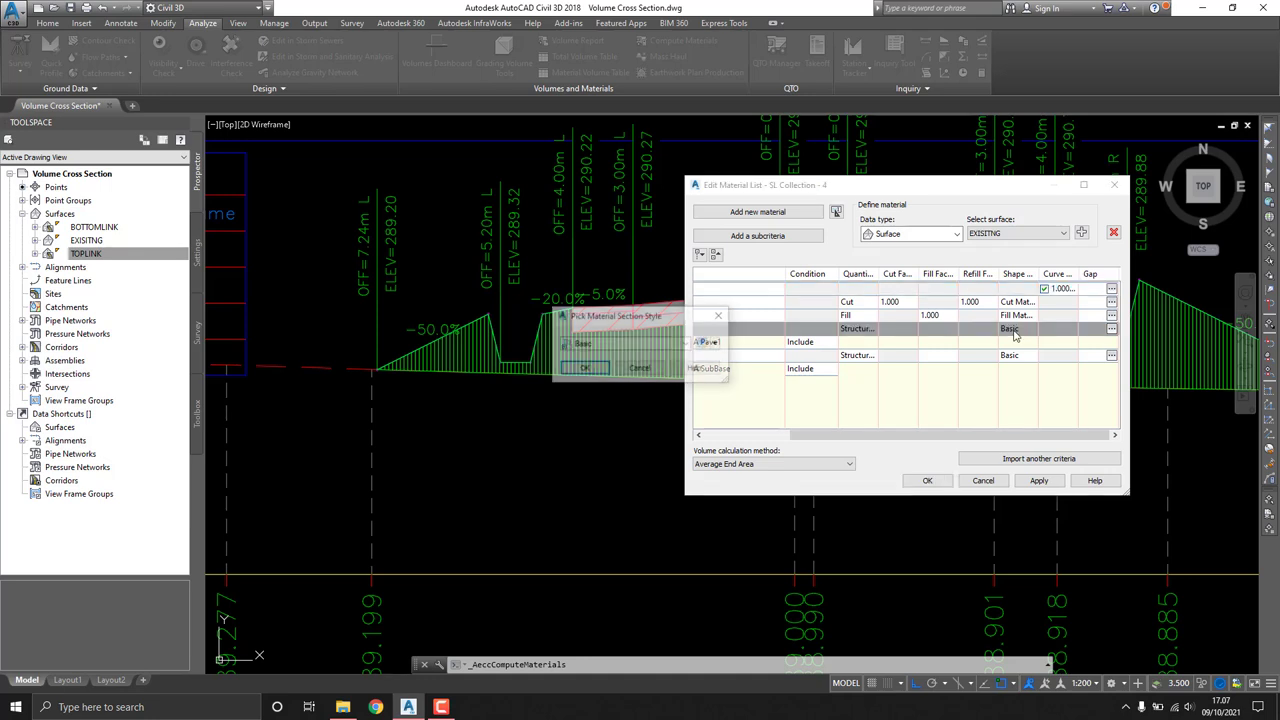
left_click(686, 344)
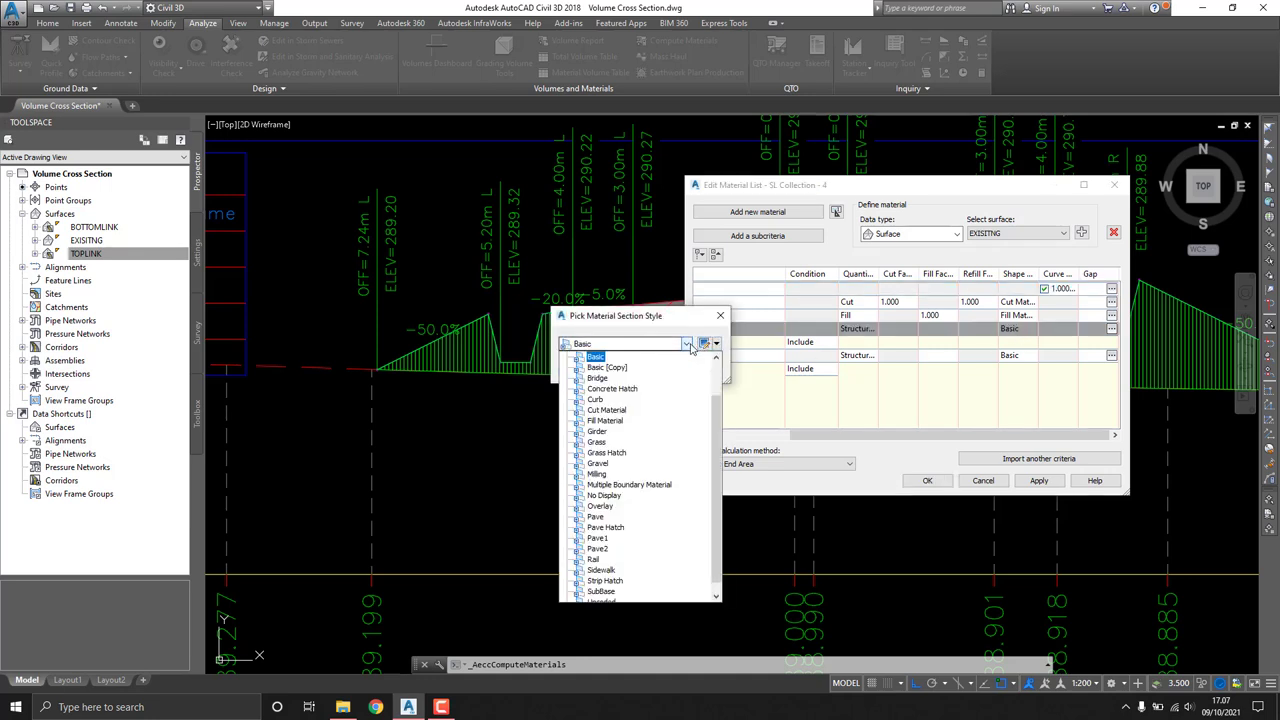
left_click(612, 397)
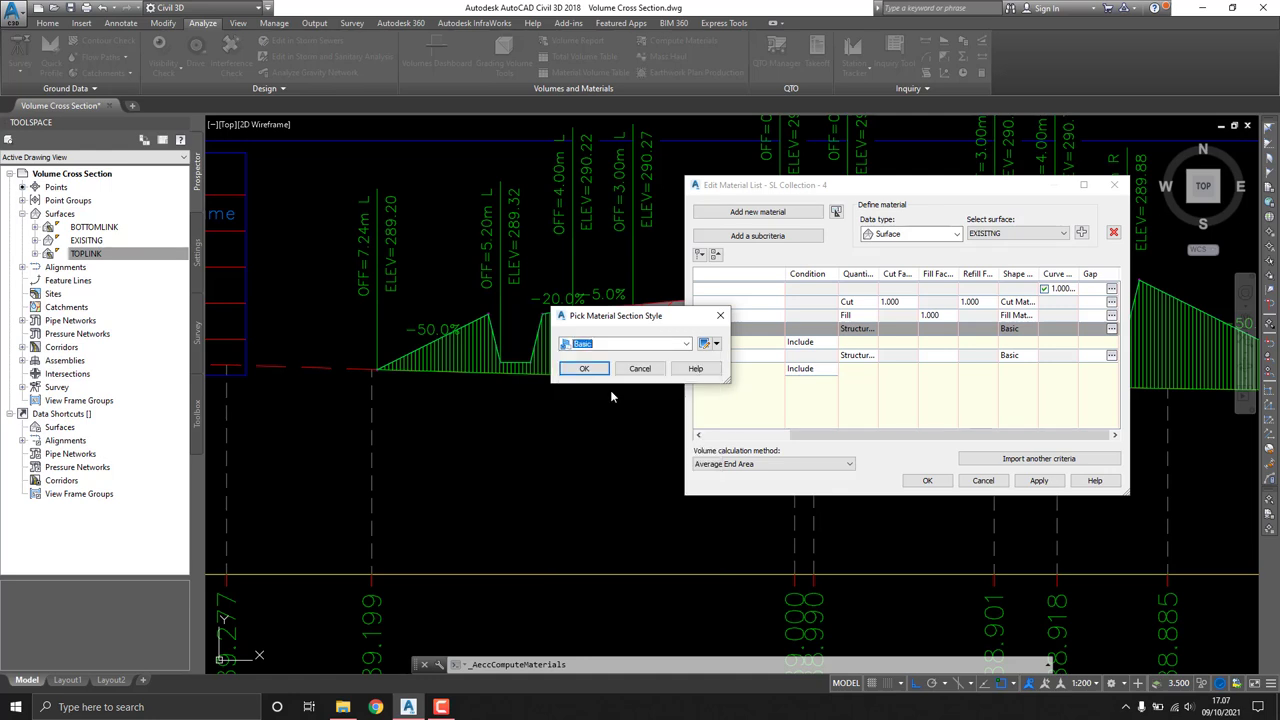
left_click(716, 349)
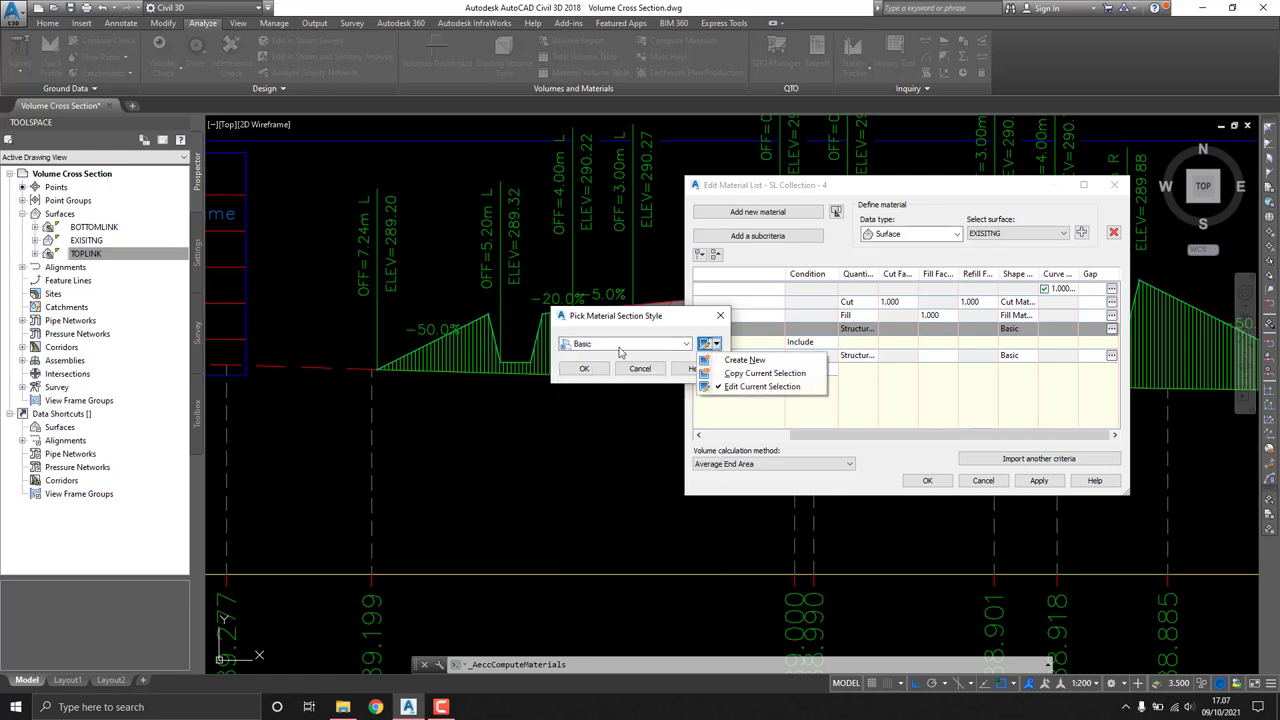
Step: Copy Basic as BETON and make its section-view border and fill colours grey (8)
left_click(751, 373)
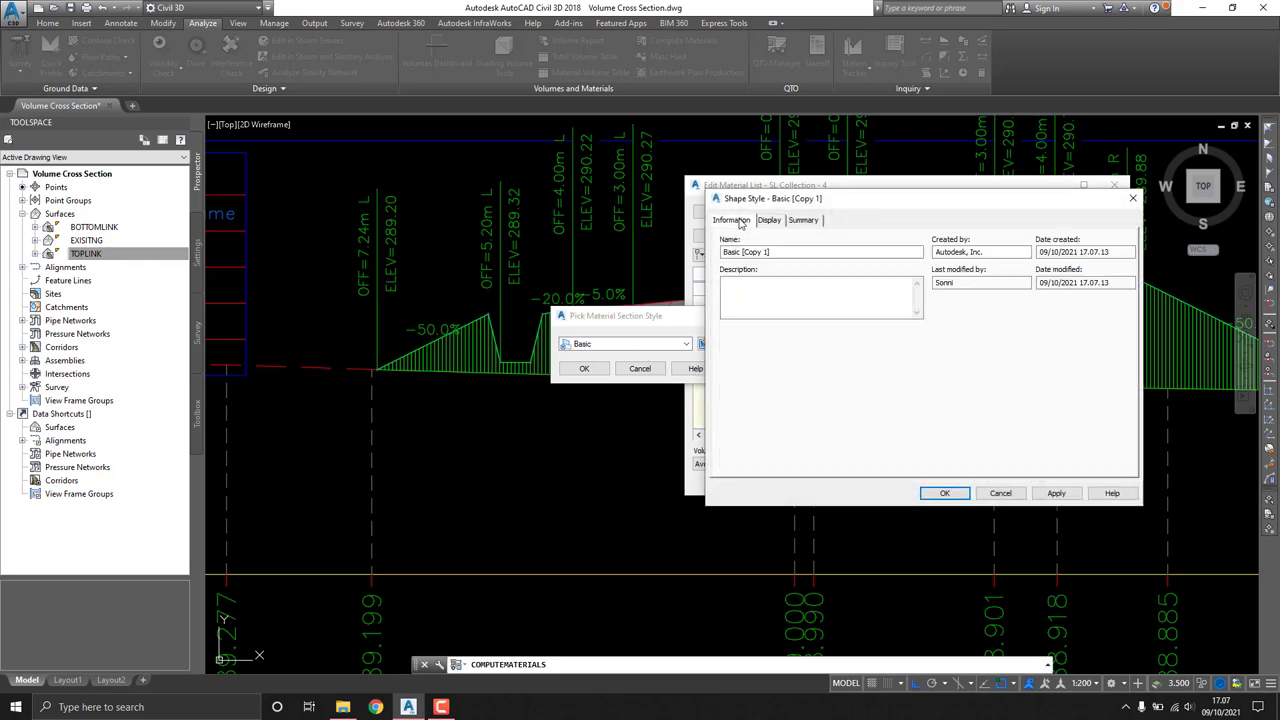
left_click_drag(771, 251, 712, 253)
type("BETON")
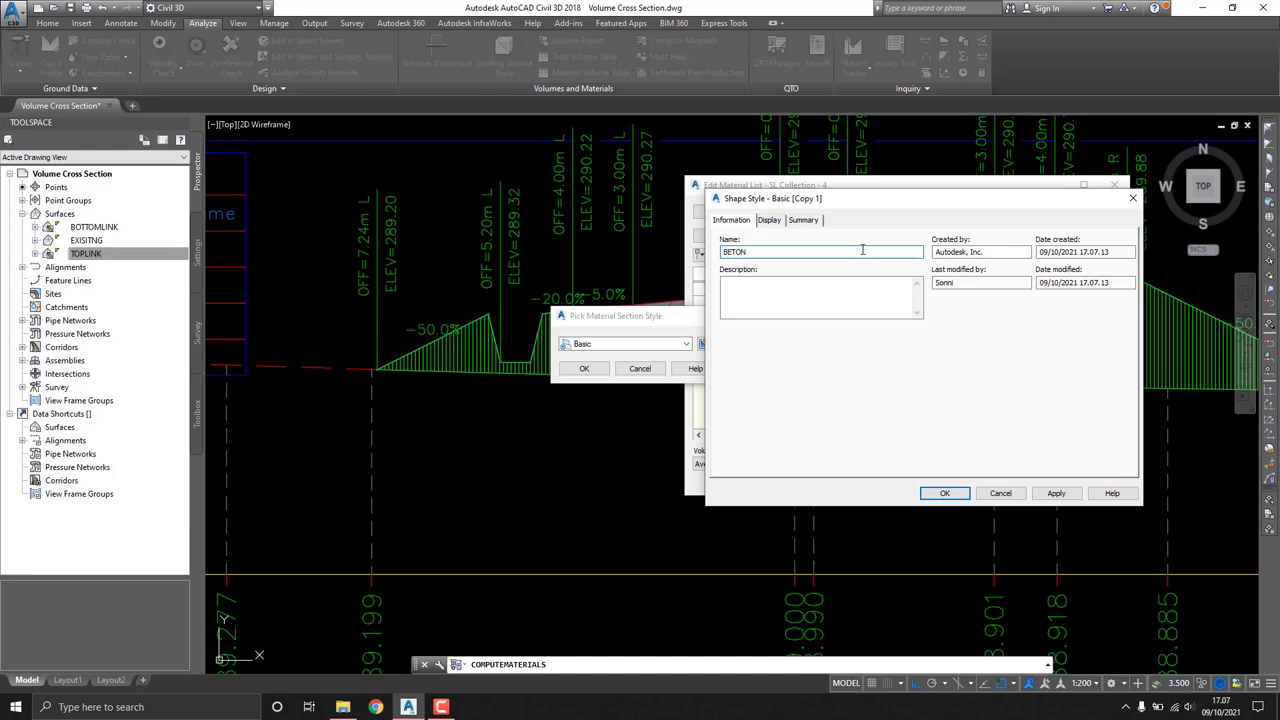
left_click(769, 220)
left_click(785, 252)
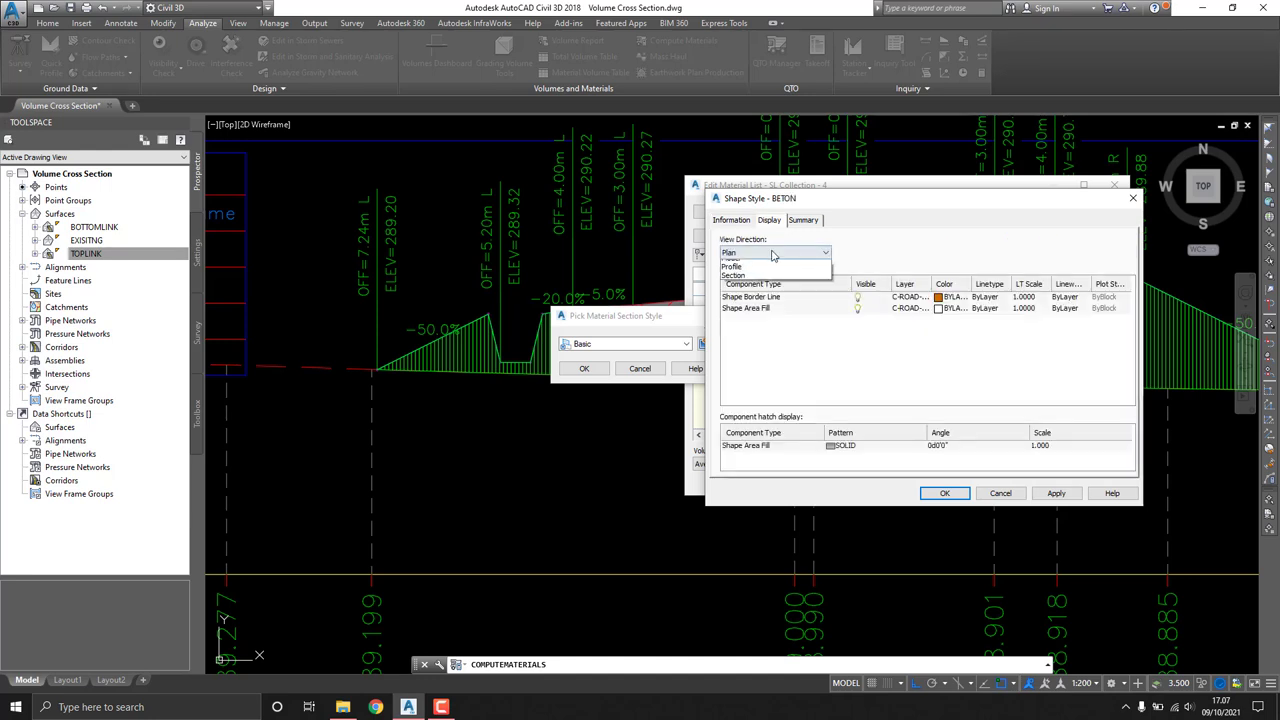
left_click(724, 294)
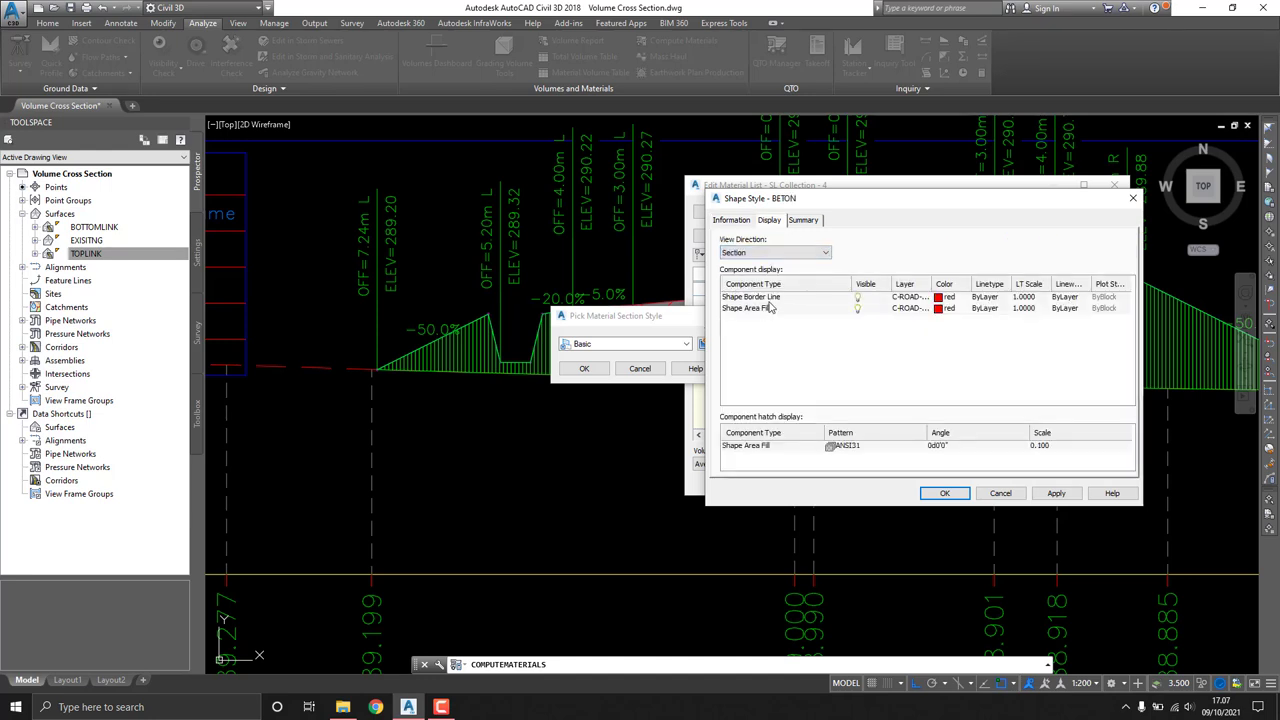
left_click(944, 298)
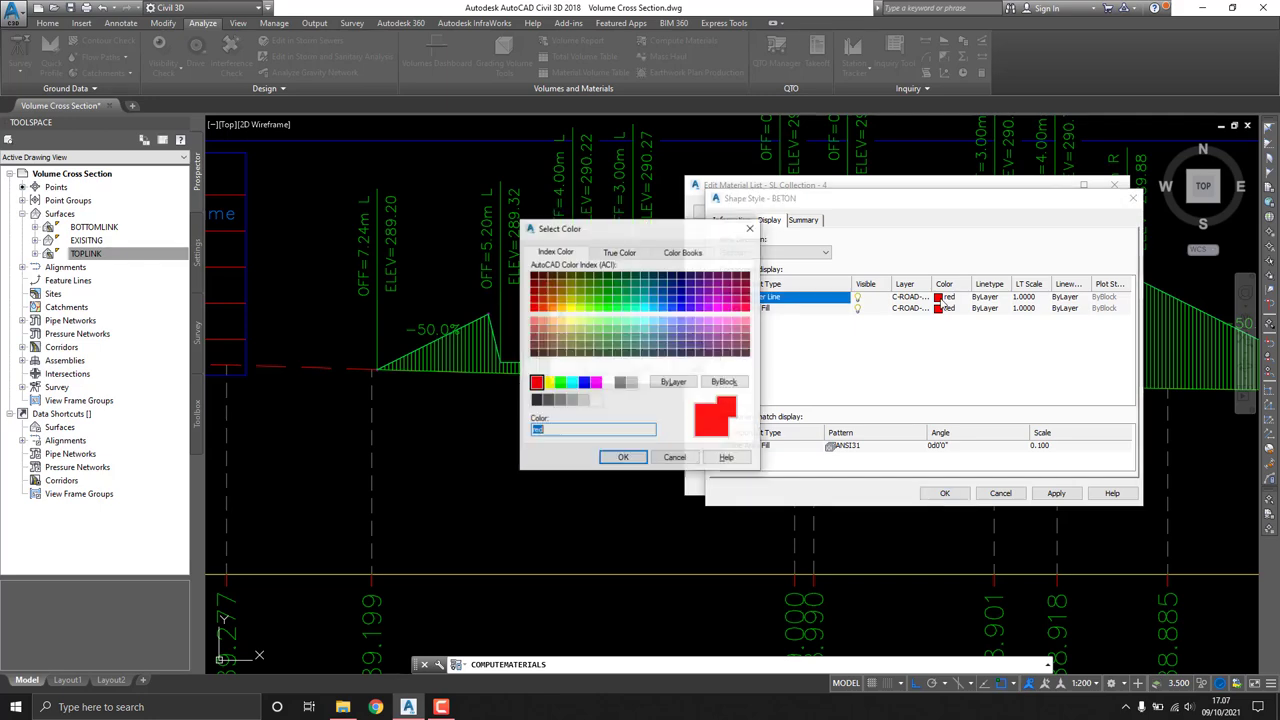
left_click(620, 385)
left_click(622, 457)
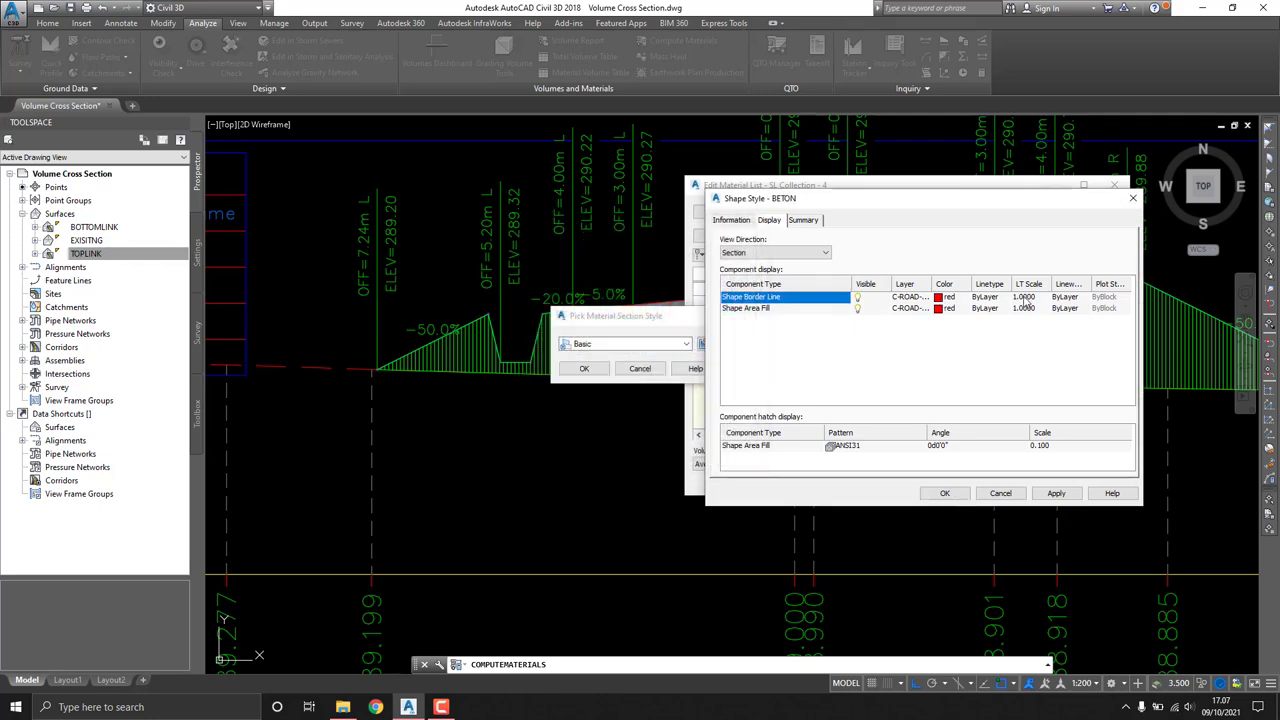
left_click(940, 311)
left_click(620, 382)
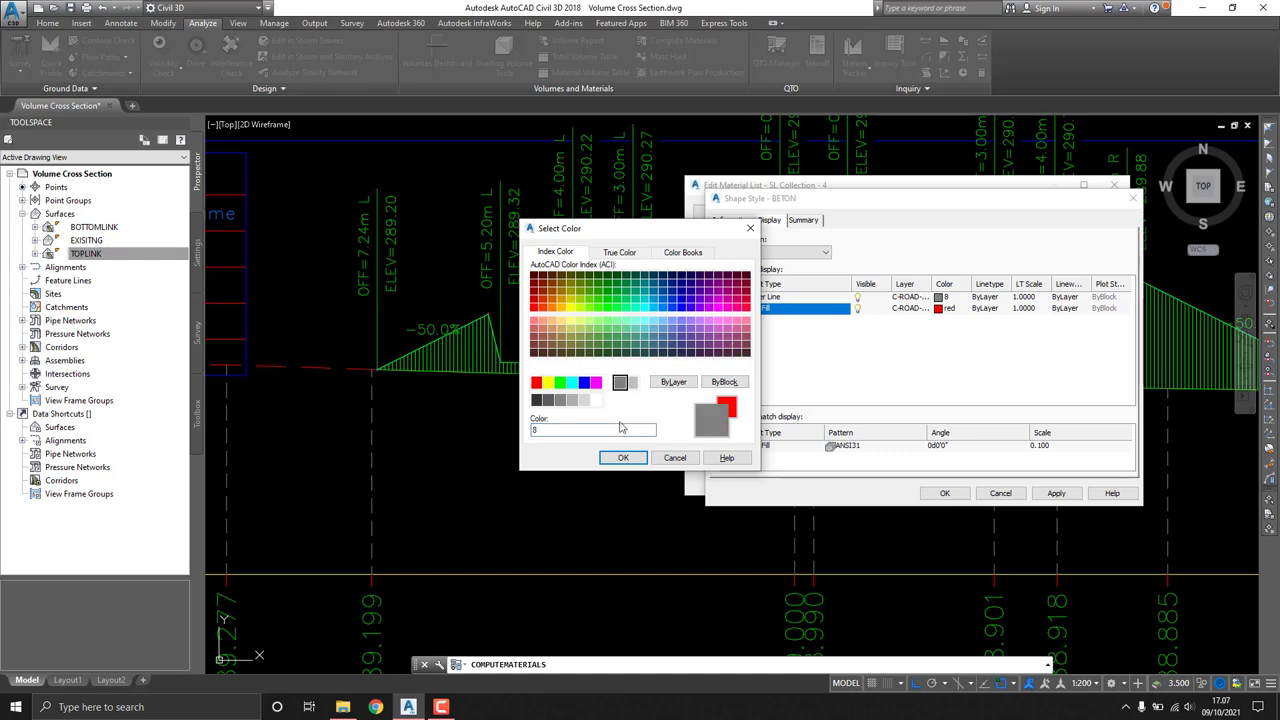
left_click(622, 457)
Step: Give the fill an AR-CONC hatch at scale 0.002, save, and assign BETON to the material
double_click(845, 446)
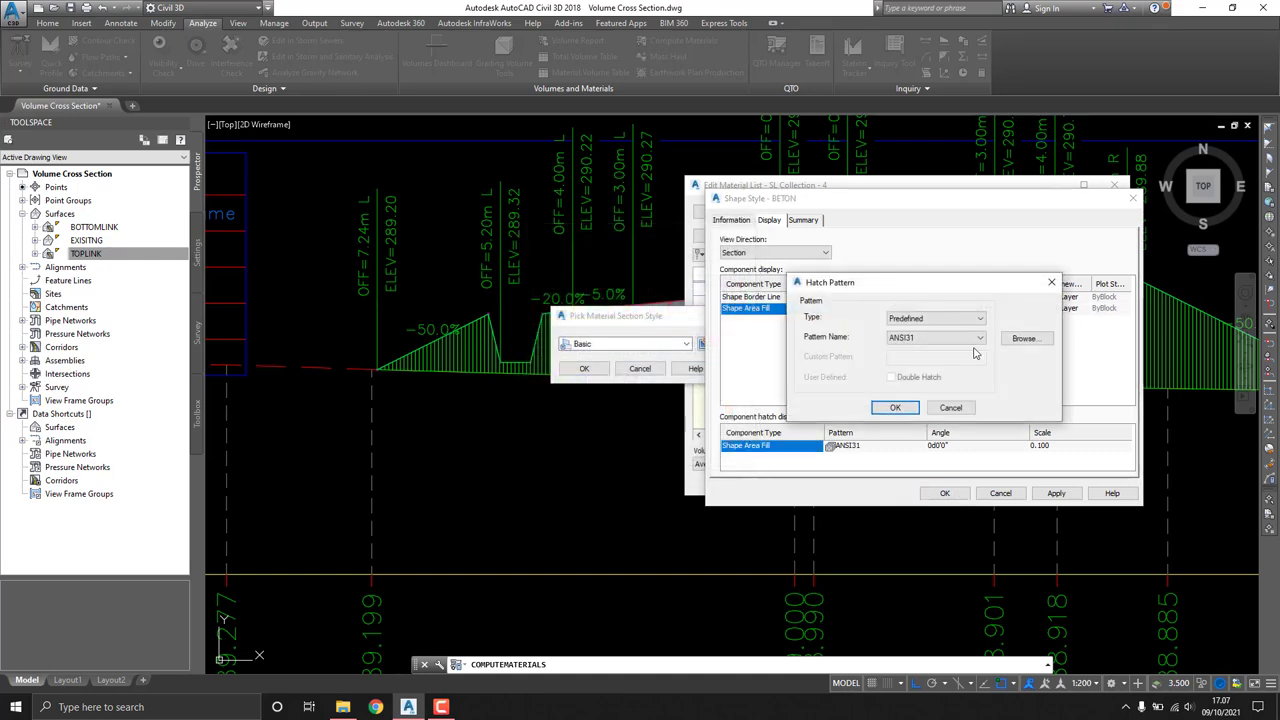
left_click(1023, 338)
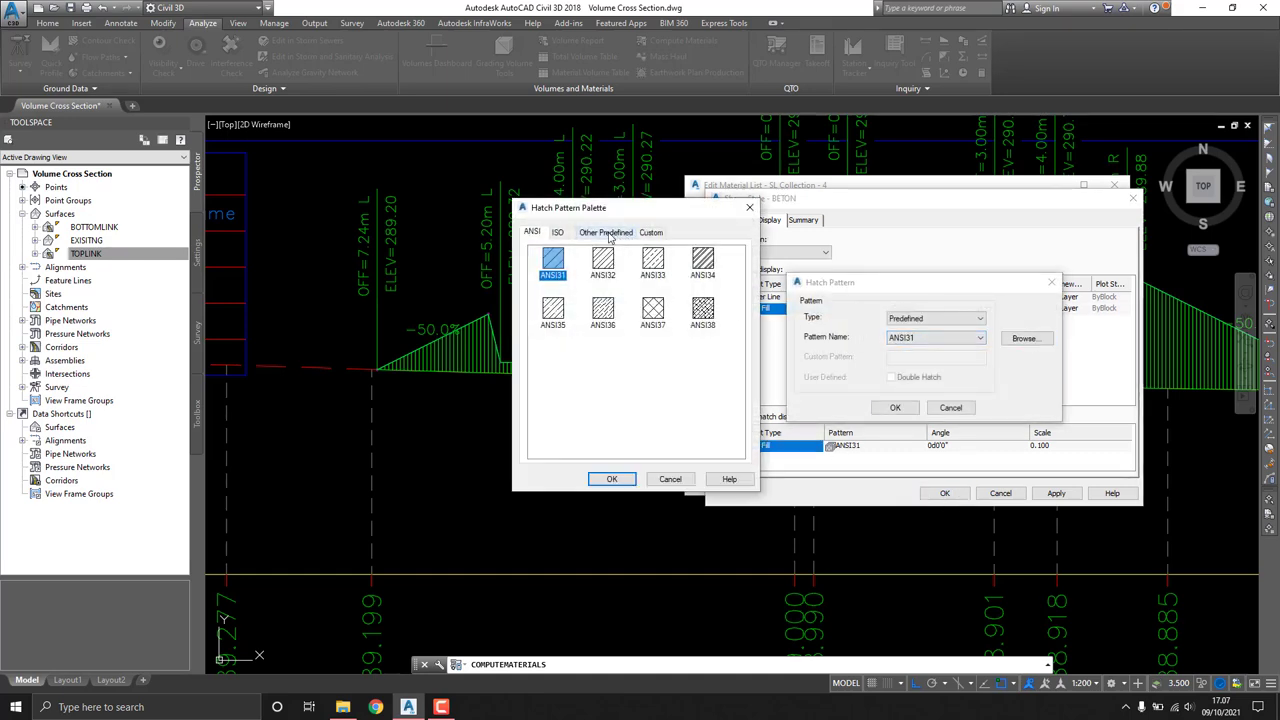
left_click(607, 232)
left_click(703, 310)
left_click(611, 479)
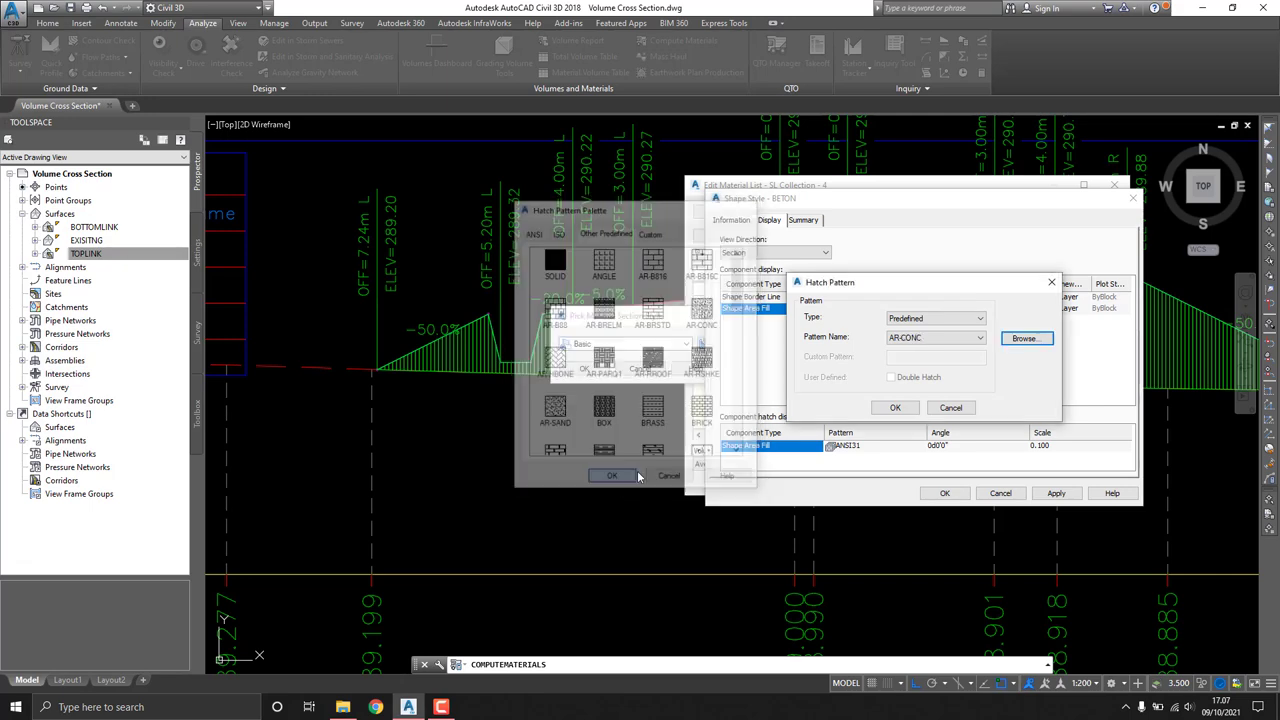
left_click(895, 407)
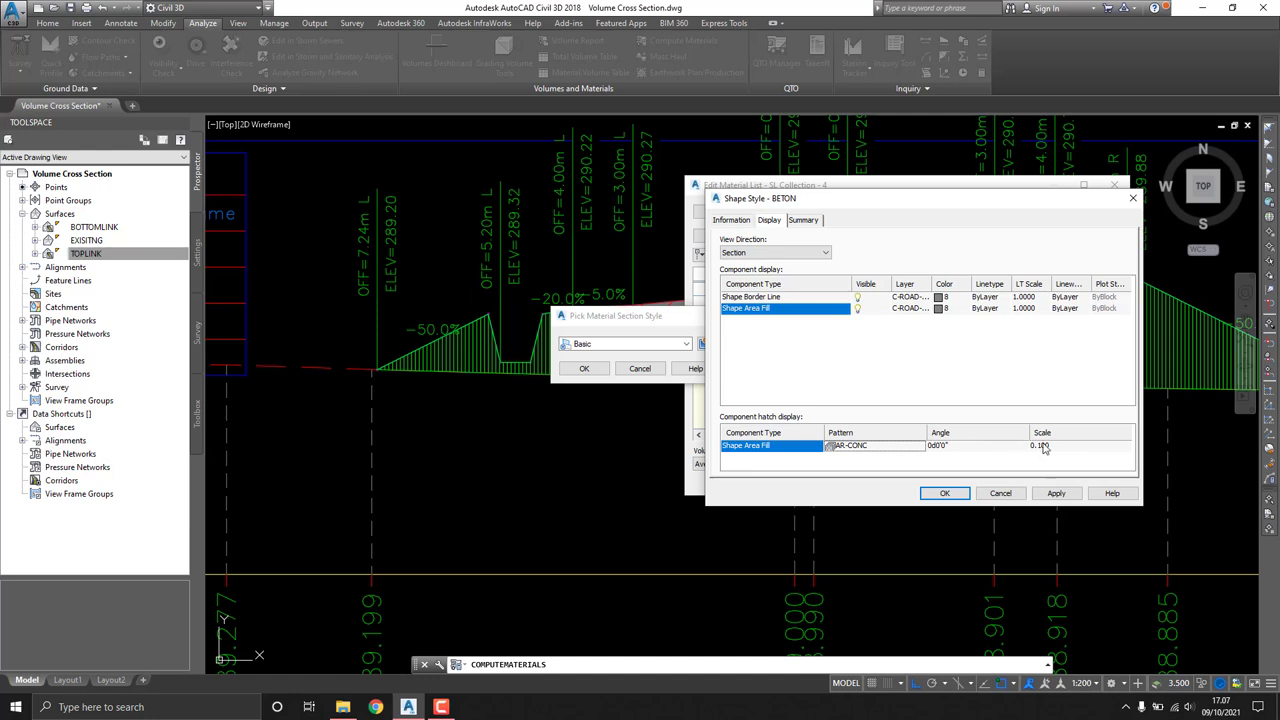
left_click(1073, 446)
type("0.002")
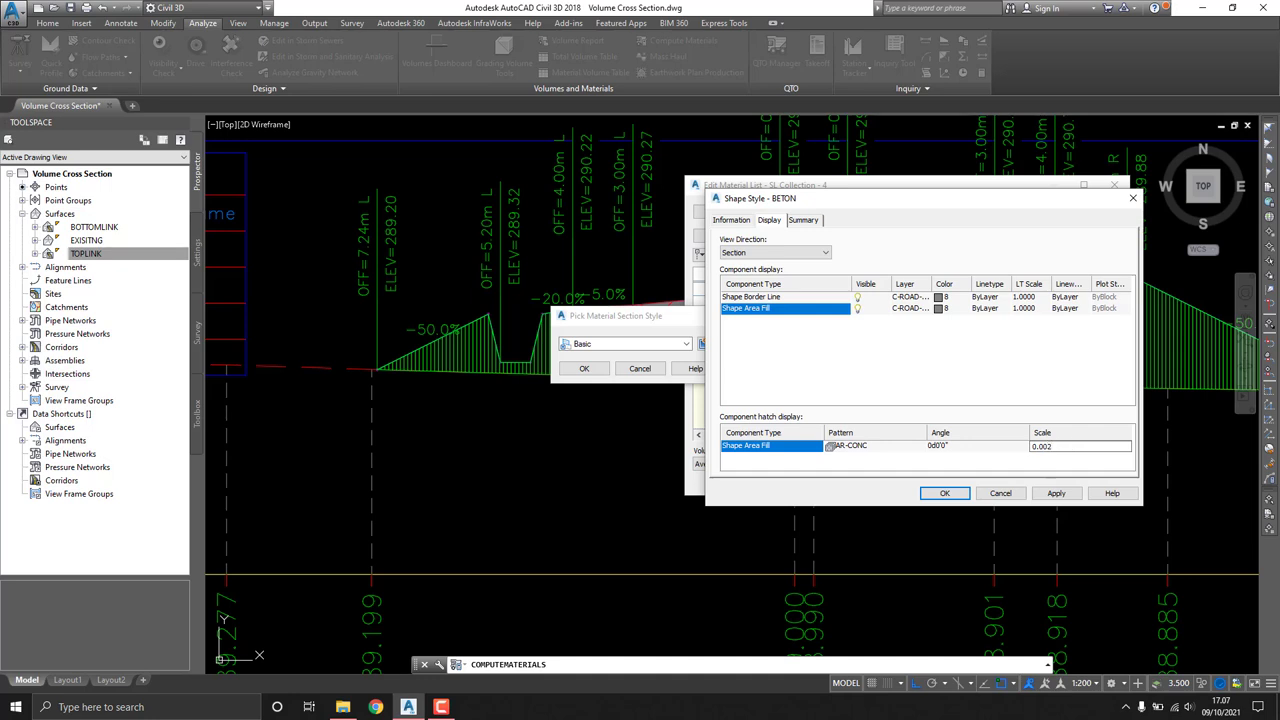
left_click(950, 495)
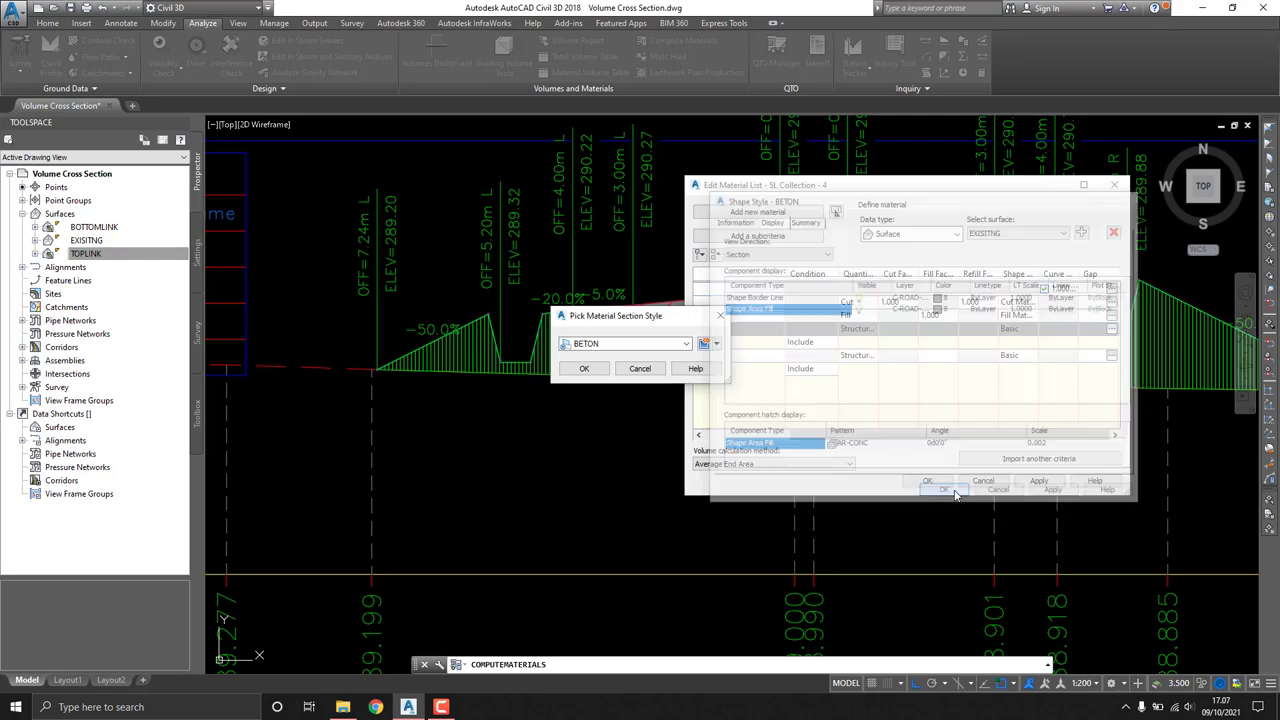
left_click(585, 369)
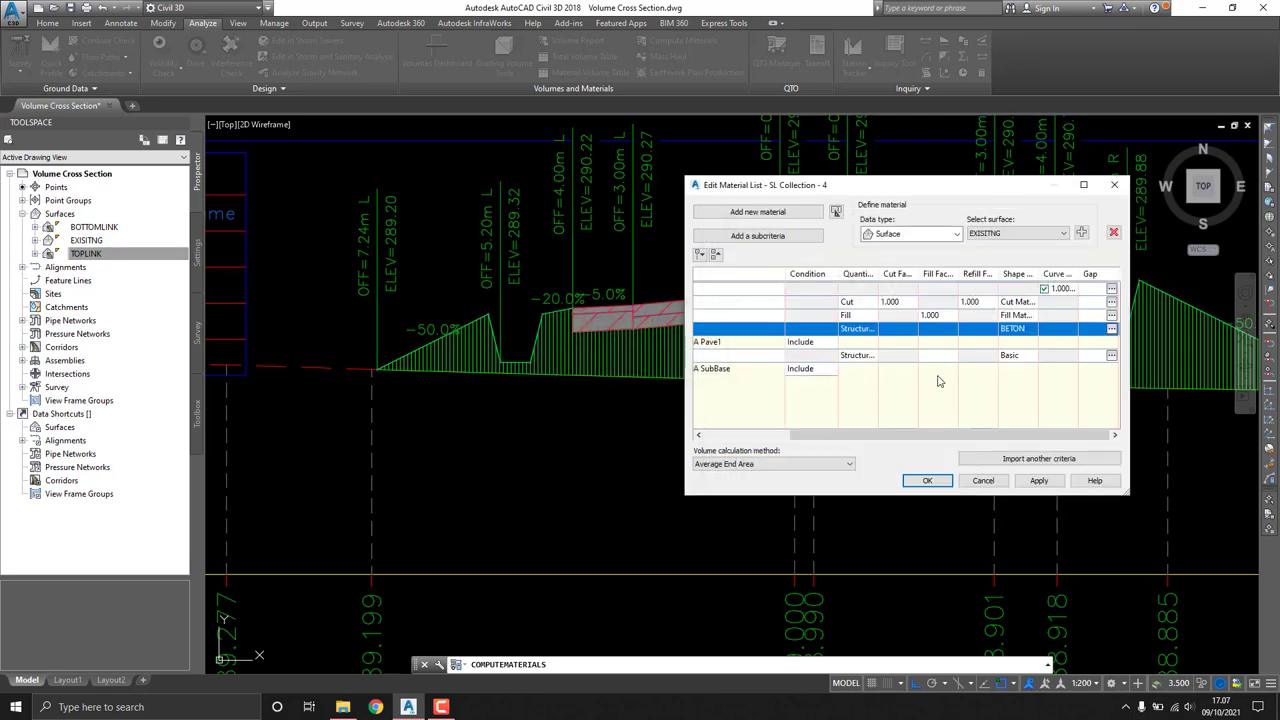
Step: Copy the BETON style for the base course material and name it BASE COURSE
left_click_drag(913, 437, 691, 448)
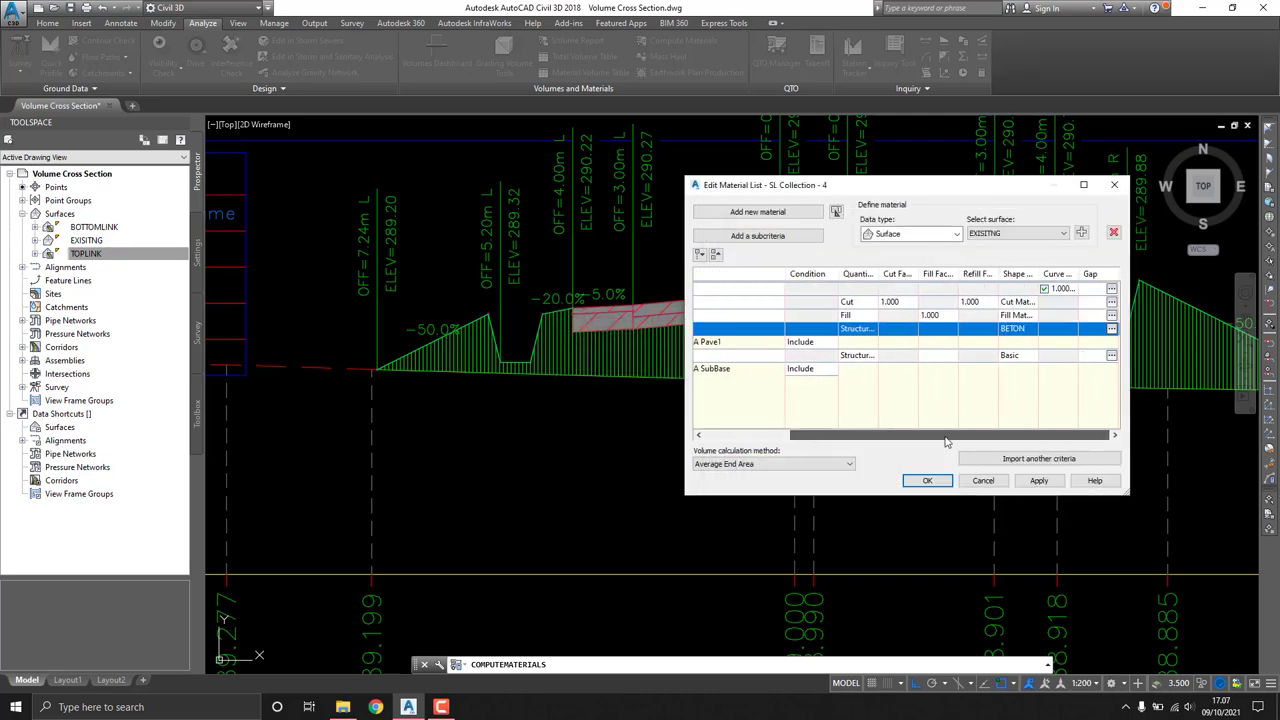
left_click_drag(837, 436, 1000, 437)
double_click(1015, 358)
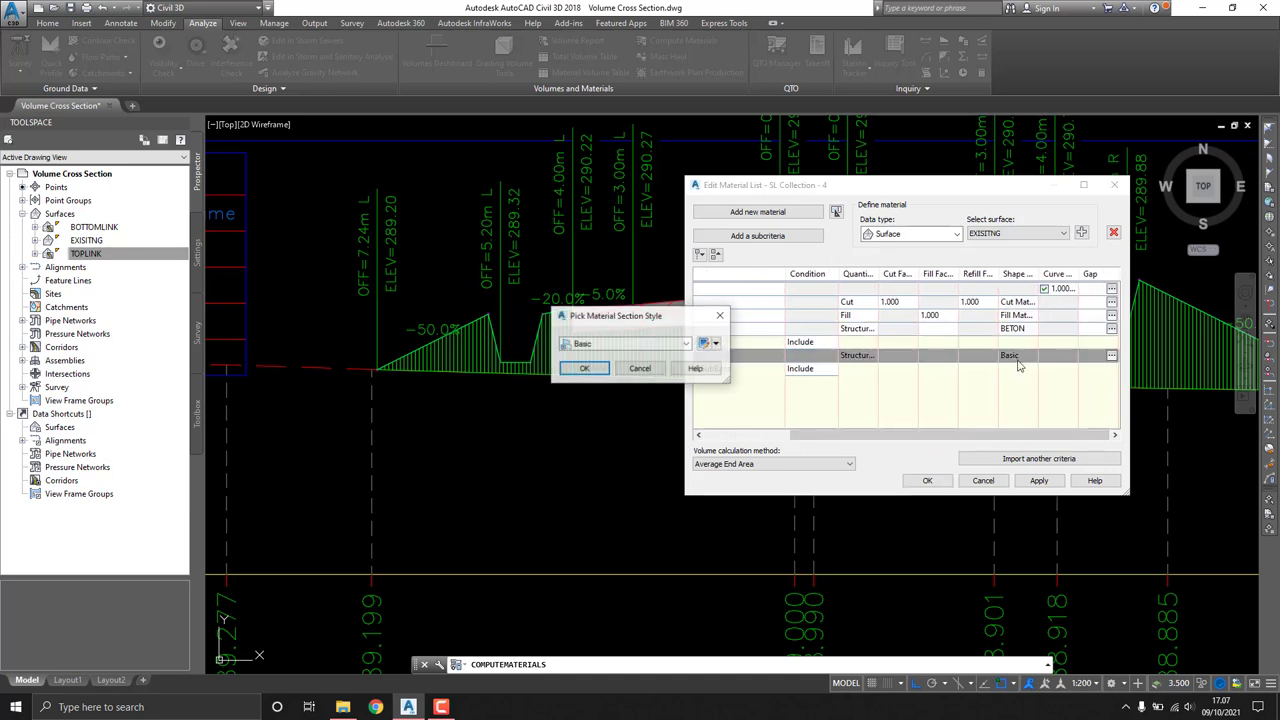
left_click(686, 344)
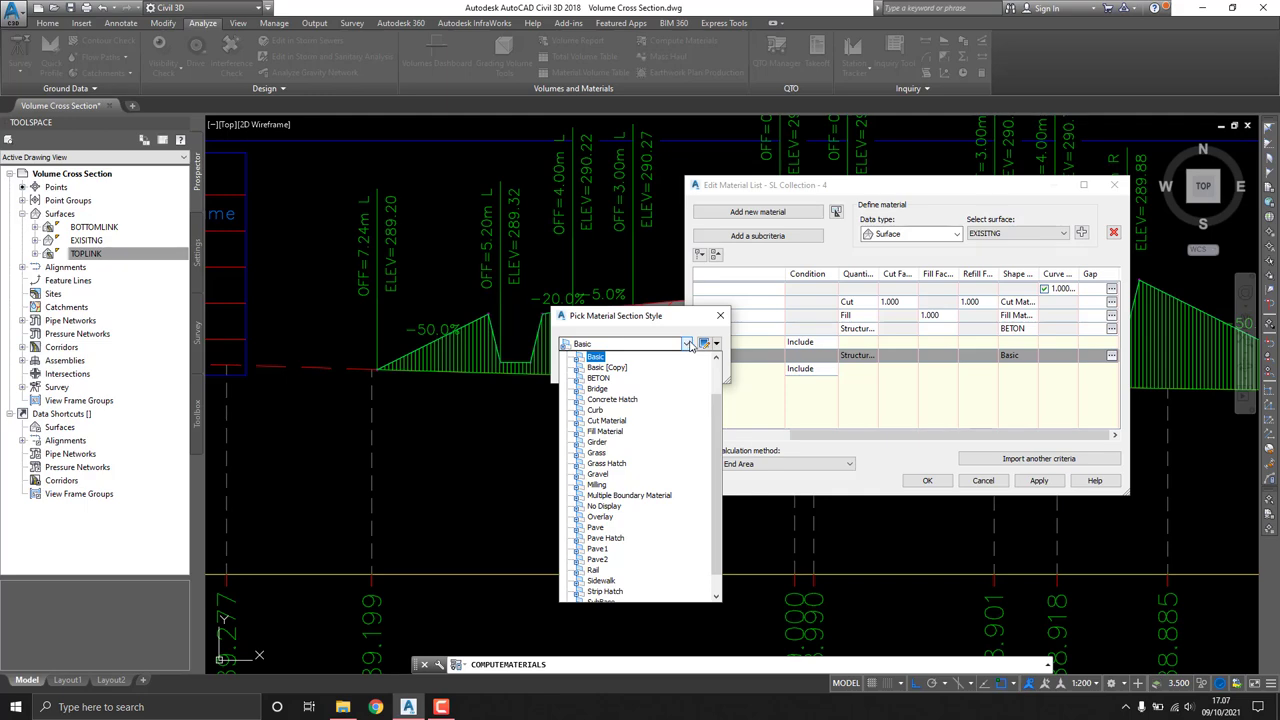
left_click(703, 345)
left_click(716, 345)
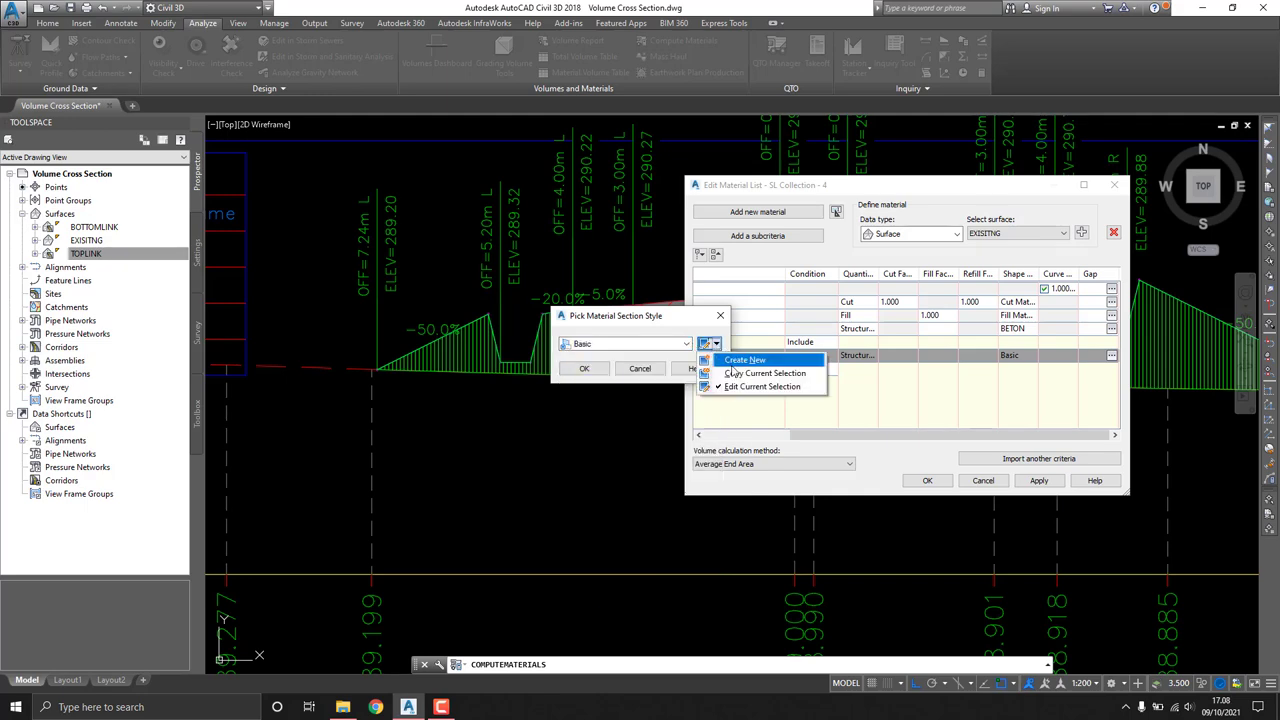
left_click(685, 344)
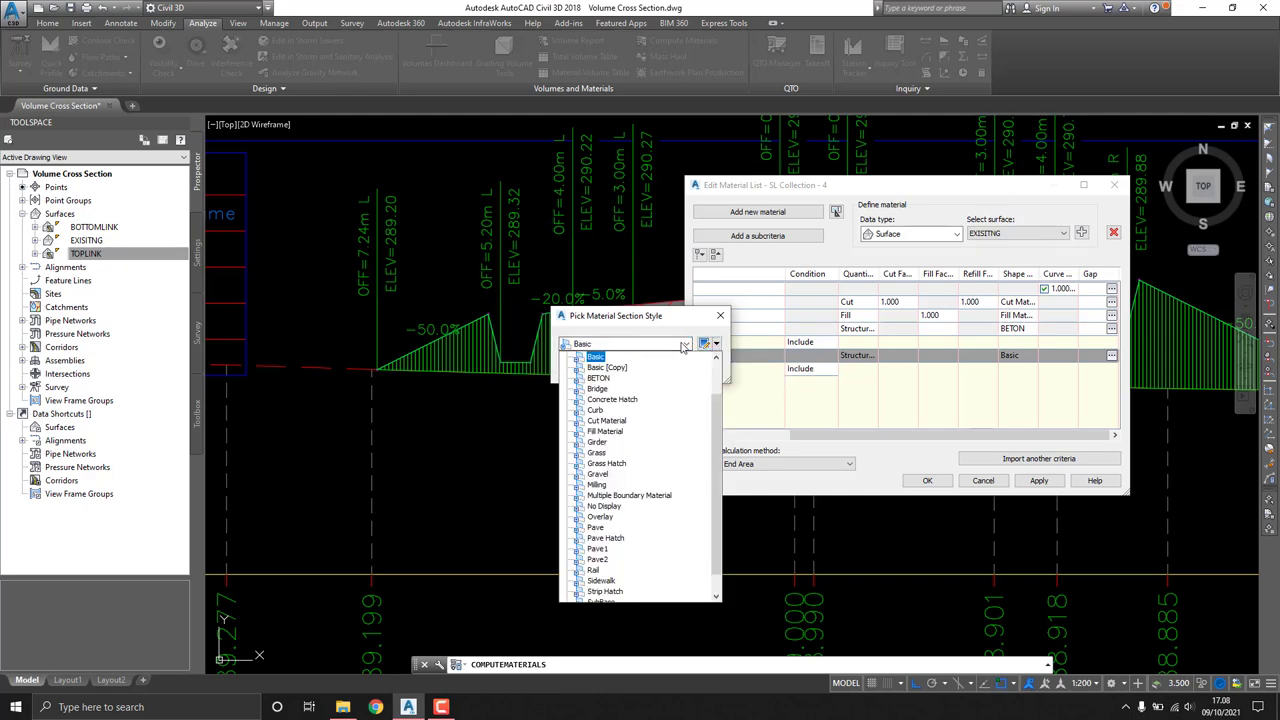
left_click(620, 378)
left_click(716, 345)
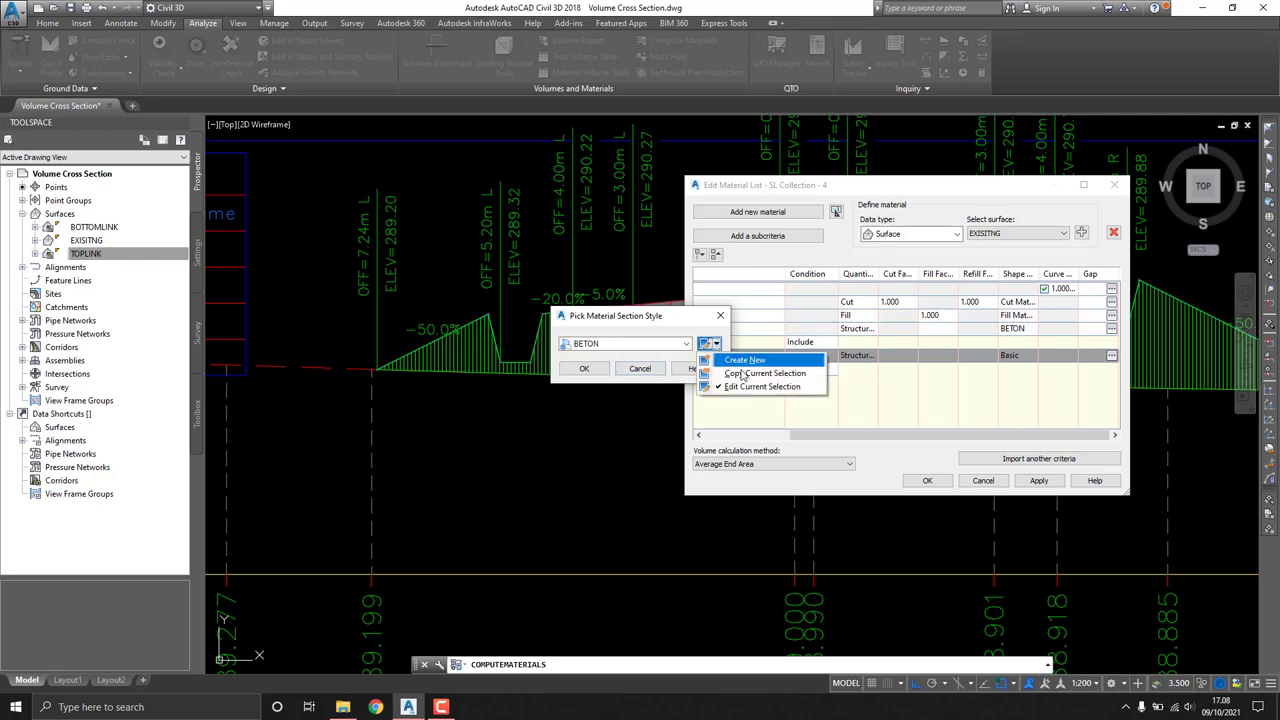
left_click(740, 369)
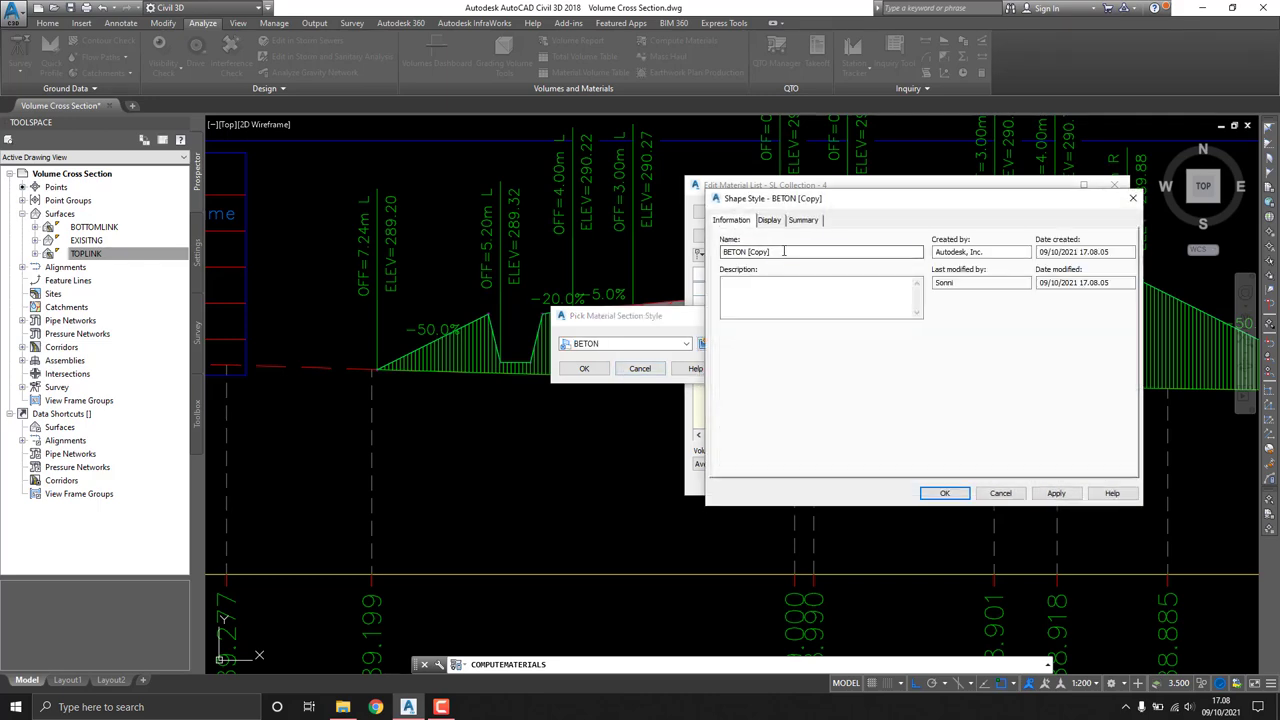
type("BASE C")
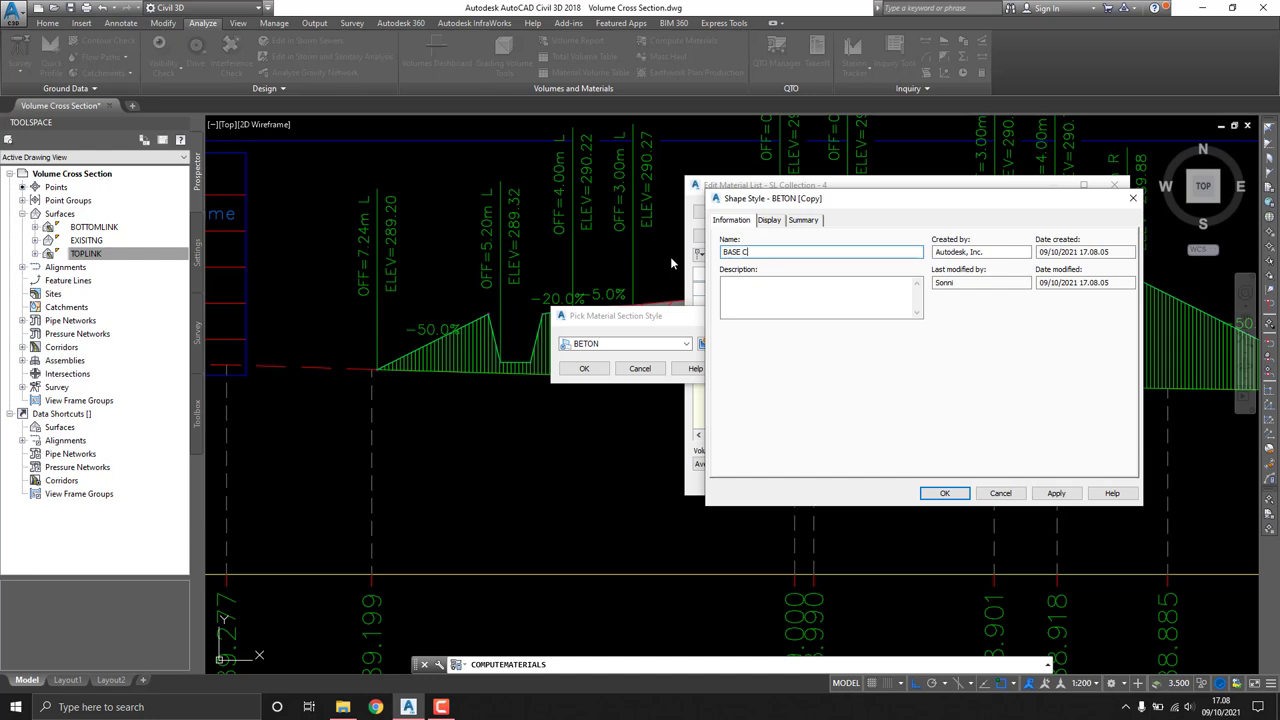
type("OURSE")
Step: Set BASE COURSE's section-view fill hatch to GRAVEL at scale 0.002 and save the style
left_click(768, 220)
left_click(756, 253)
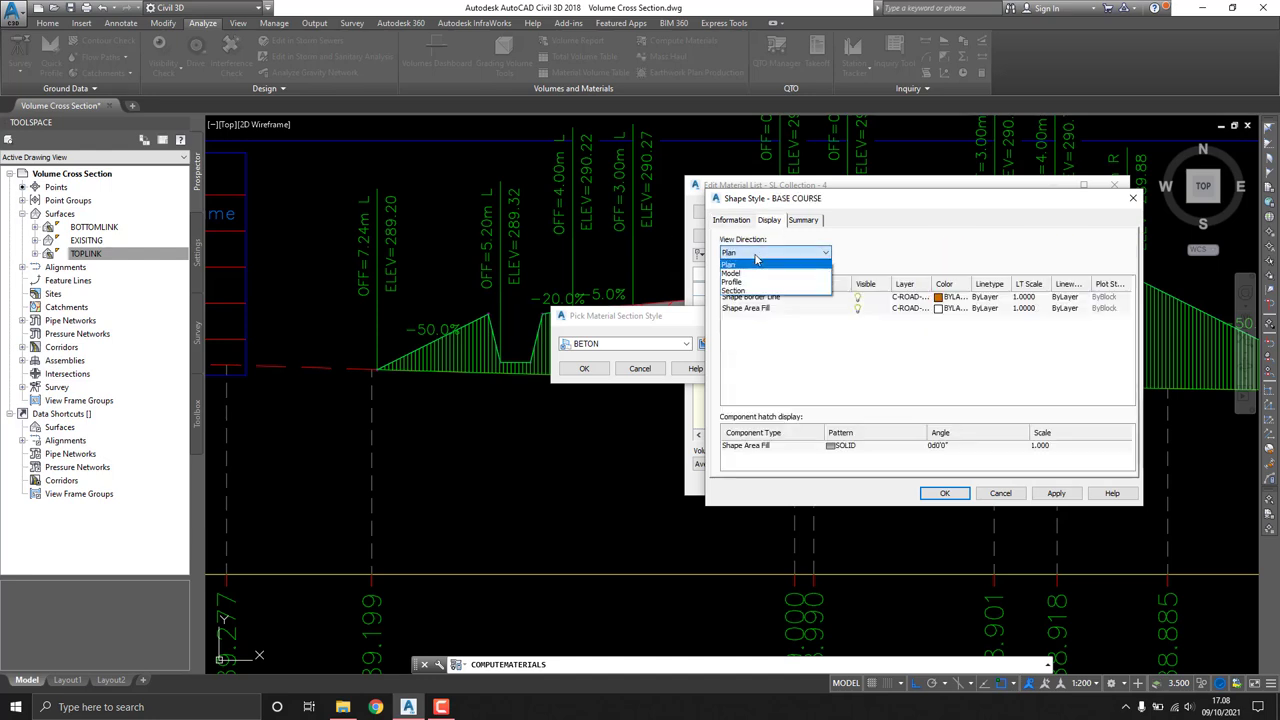
left_click(739, 290)
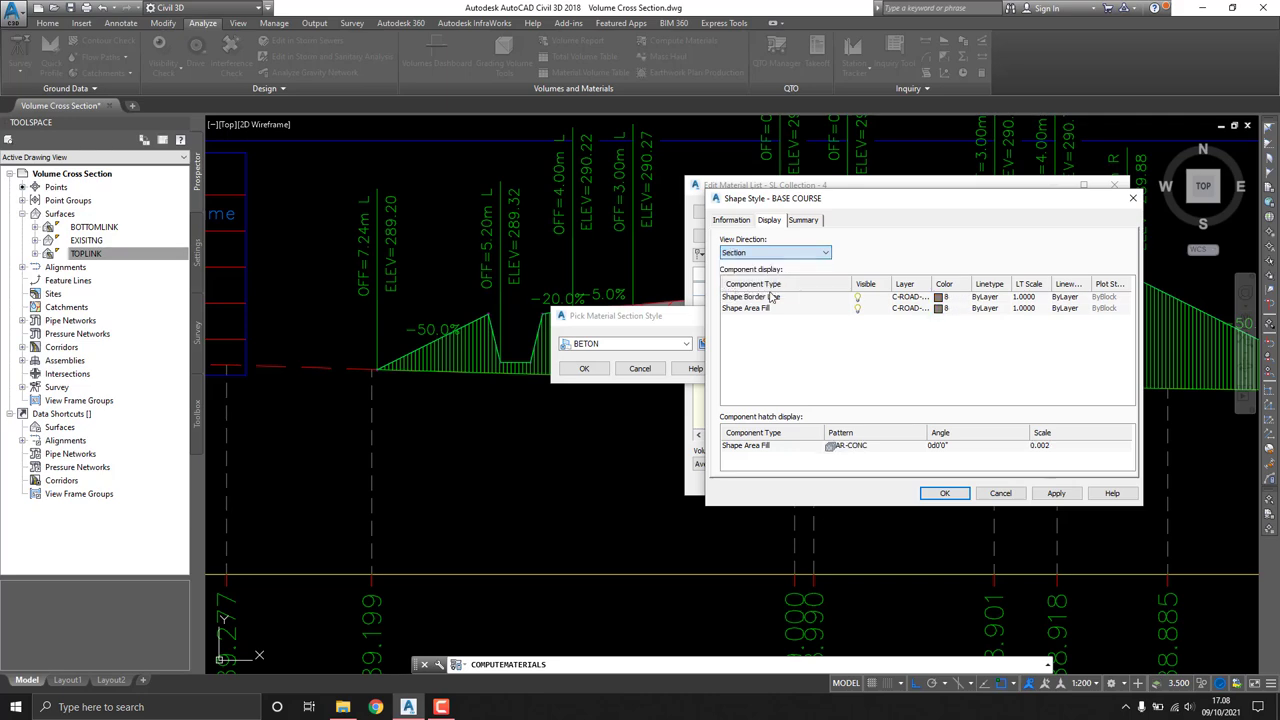
left_click(840, 447)
left_click(1023, 338)
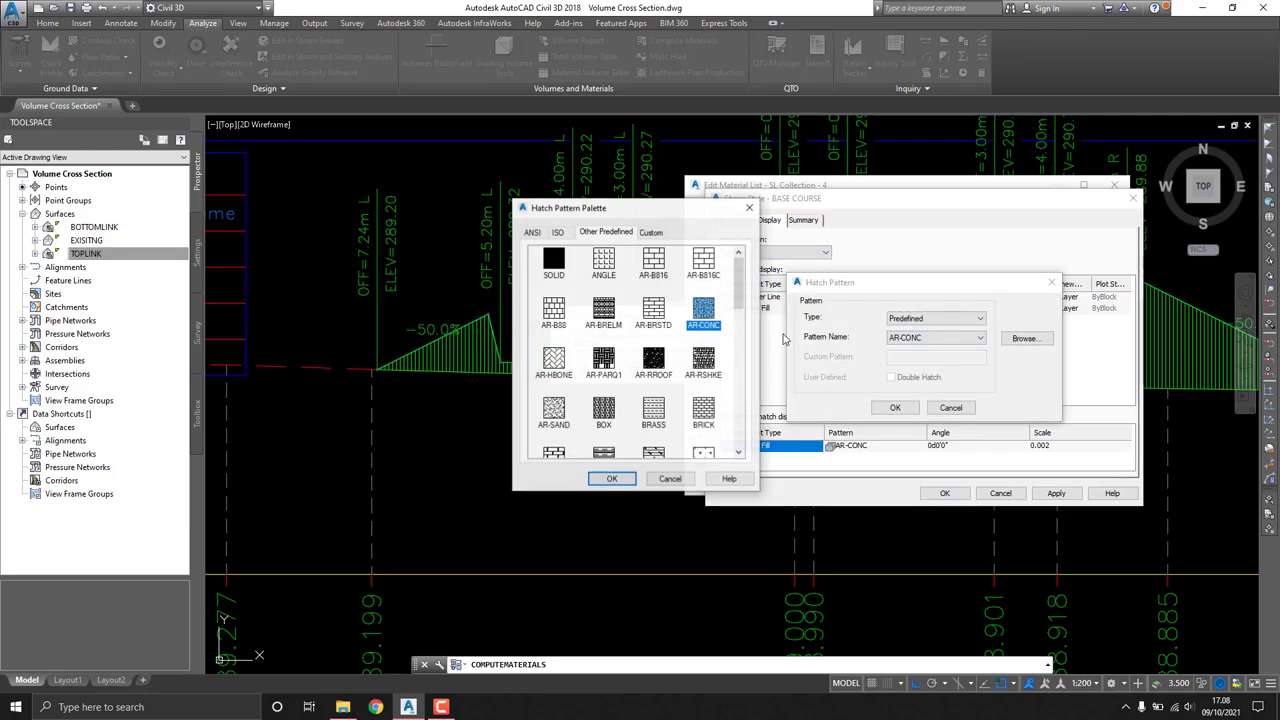
scroll(705, 330, "down", 3)
scroll(705, 330, "down", 3)
left_click(705, 318)
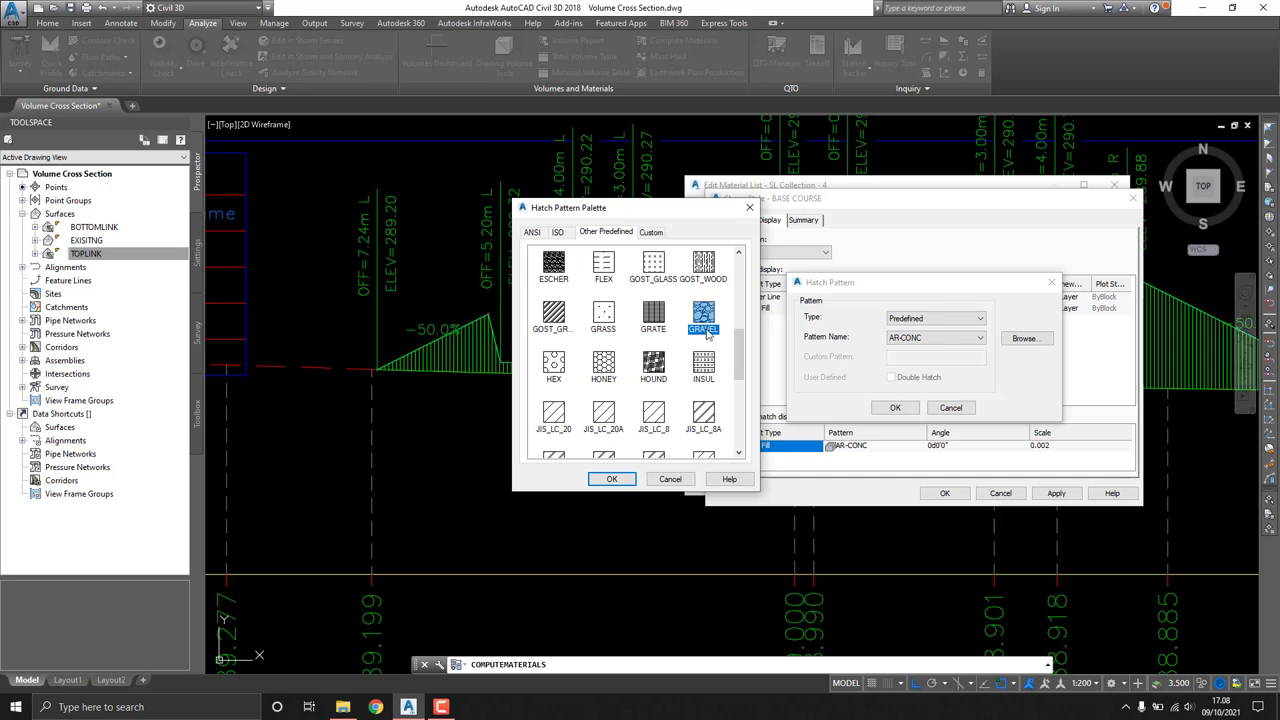
left_click(611, 481)
left_click(908, 407)
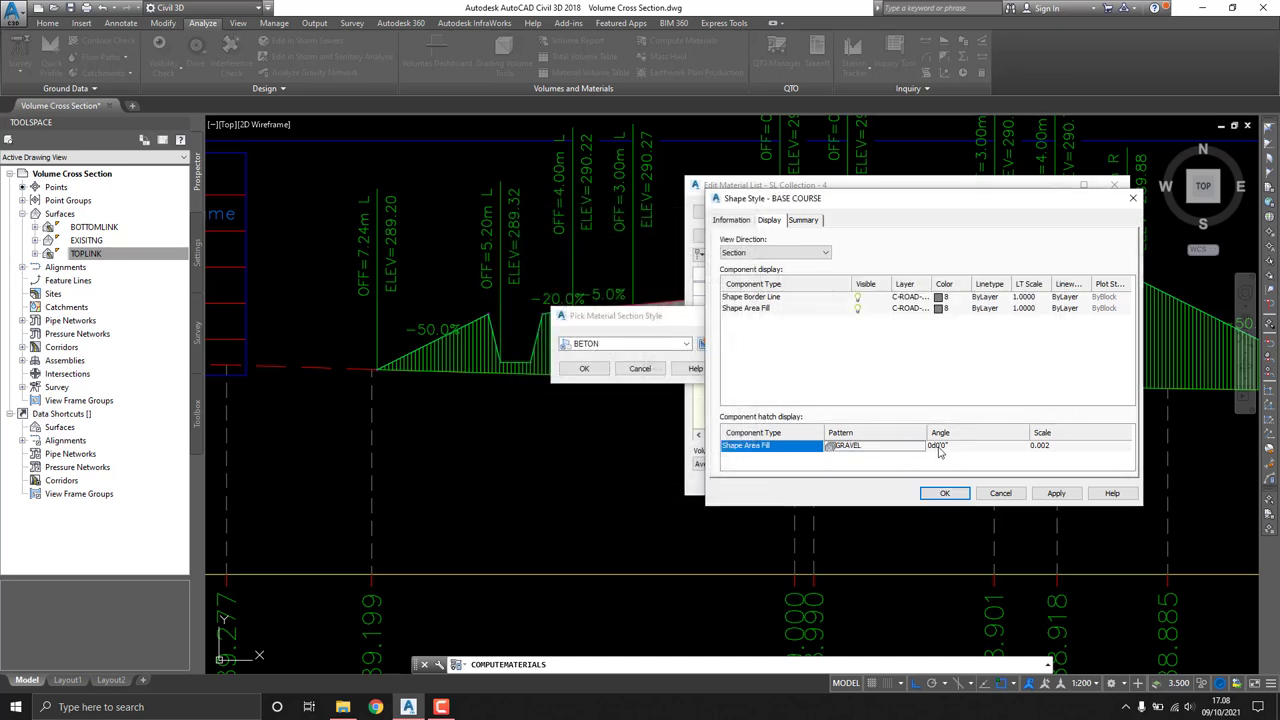
left_click(1053, 448)
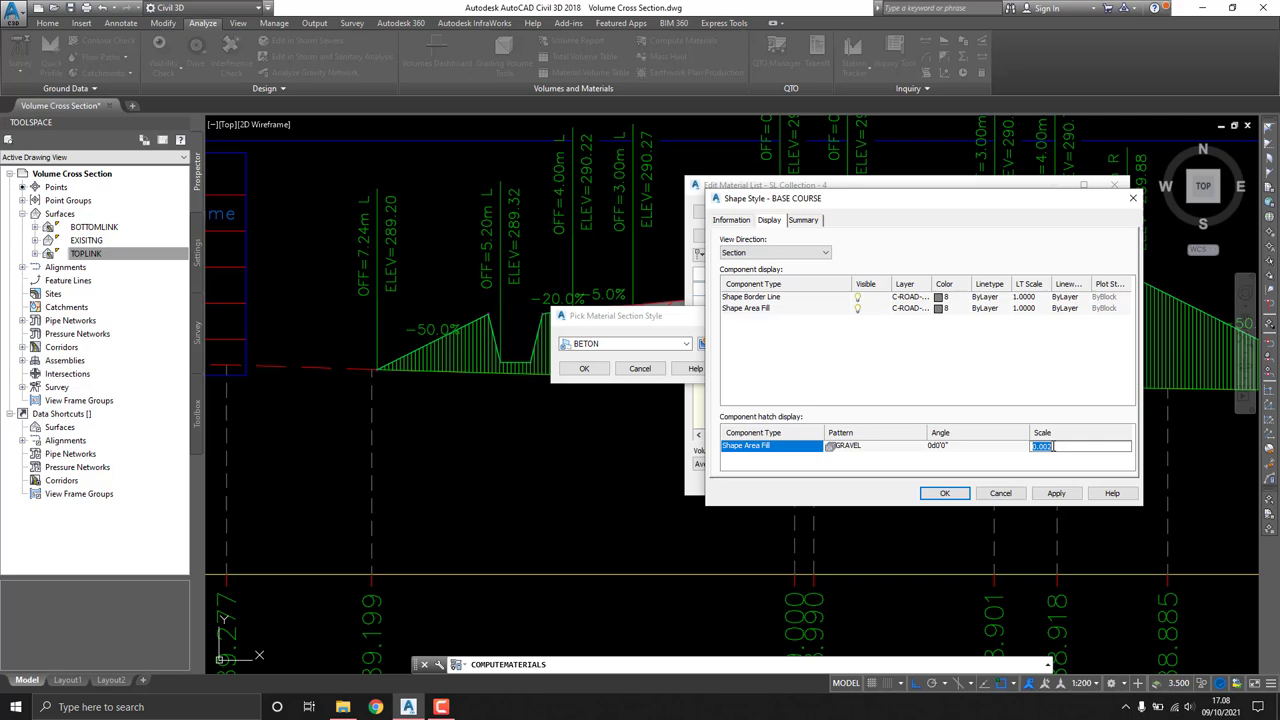
left_click(944, 493)
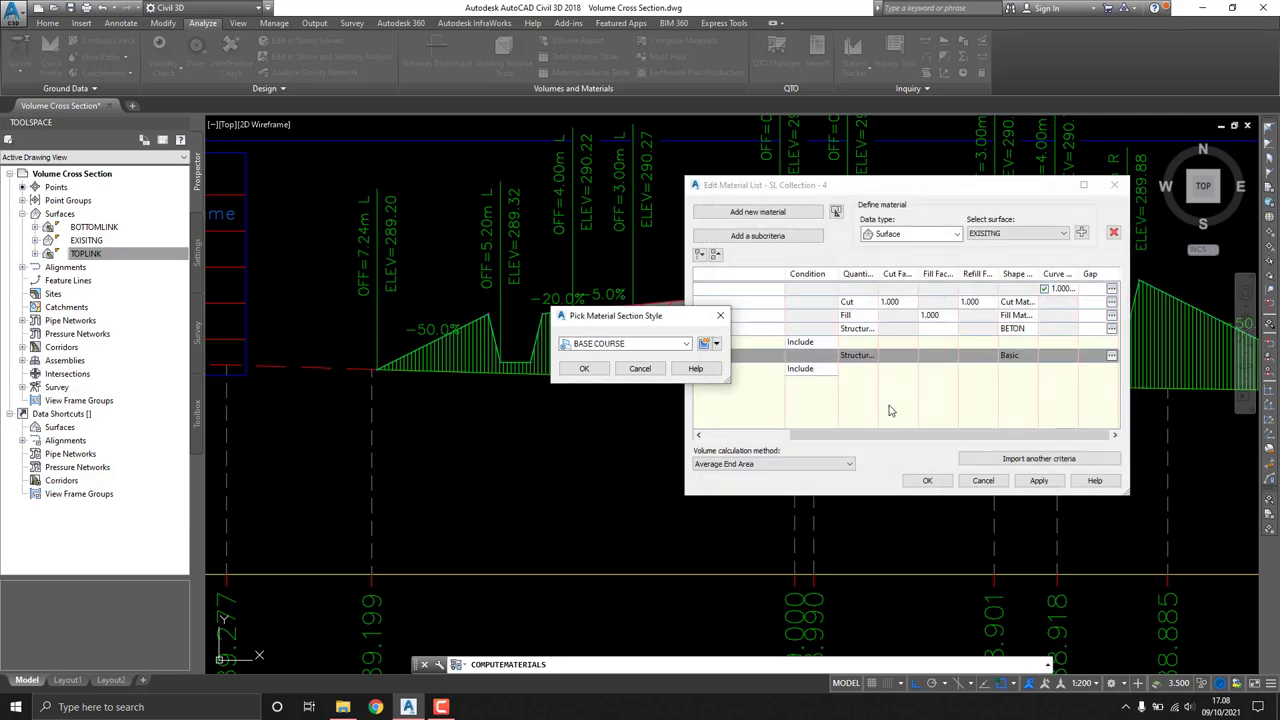
Step: Assign BASE COURSE to its material, apply the material list, and review the hatched sections
left_click(581, 369)
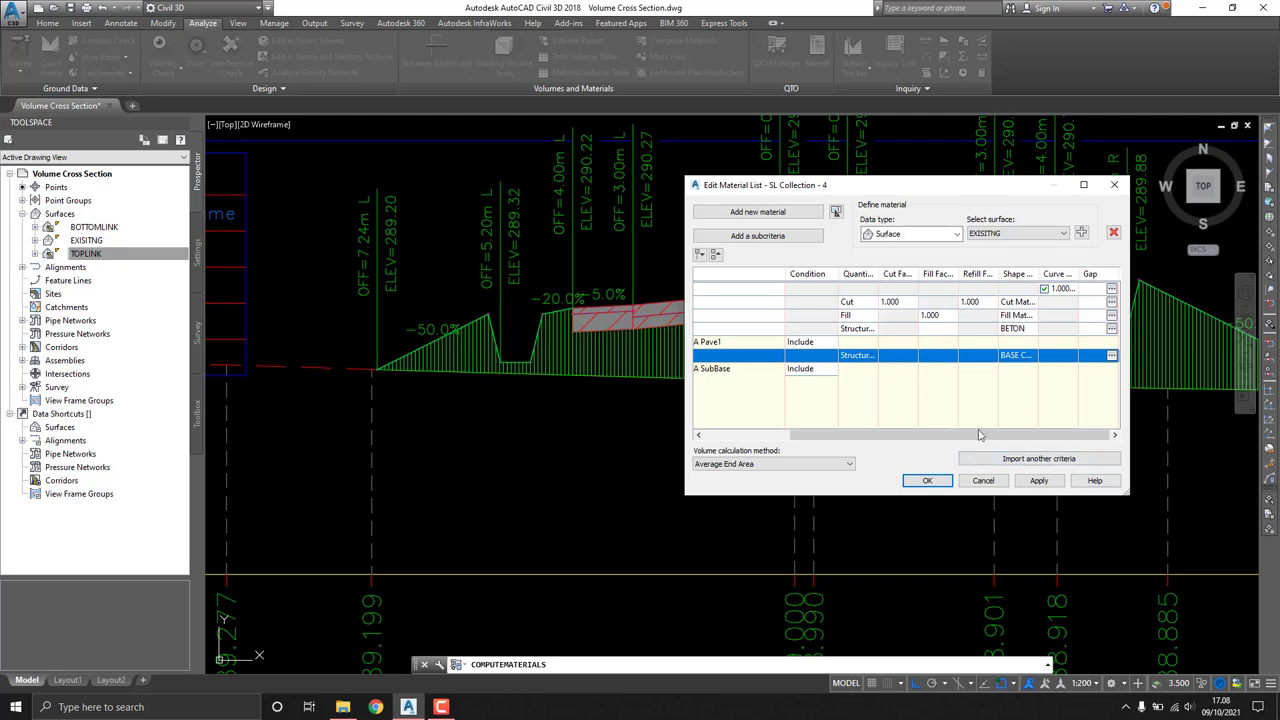
left_click_drag(980, 435, 892, 436)
left_click(927, 481)
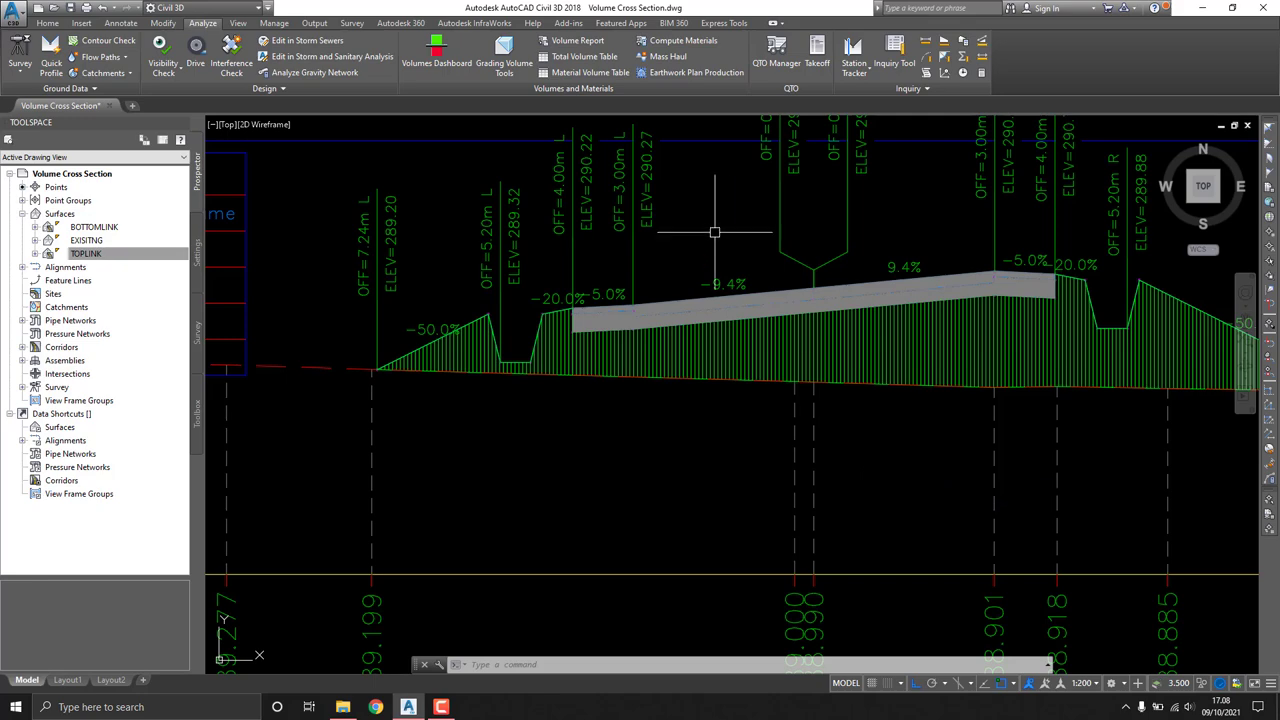
scroll(694, 310, "up", 5)
scroll(694, 310, "down", 2)
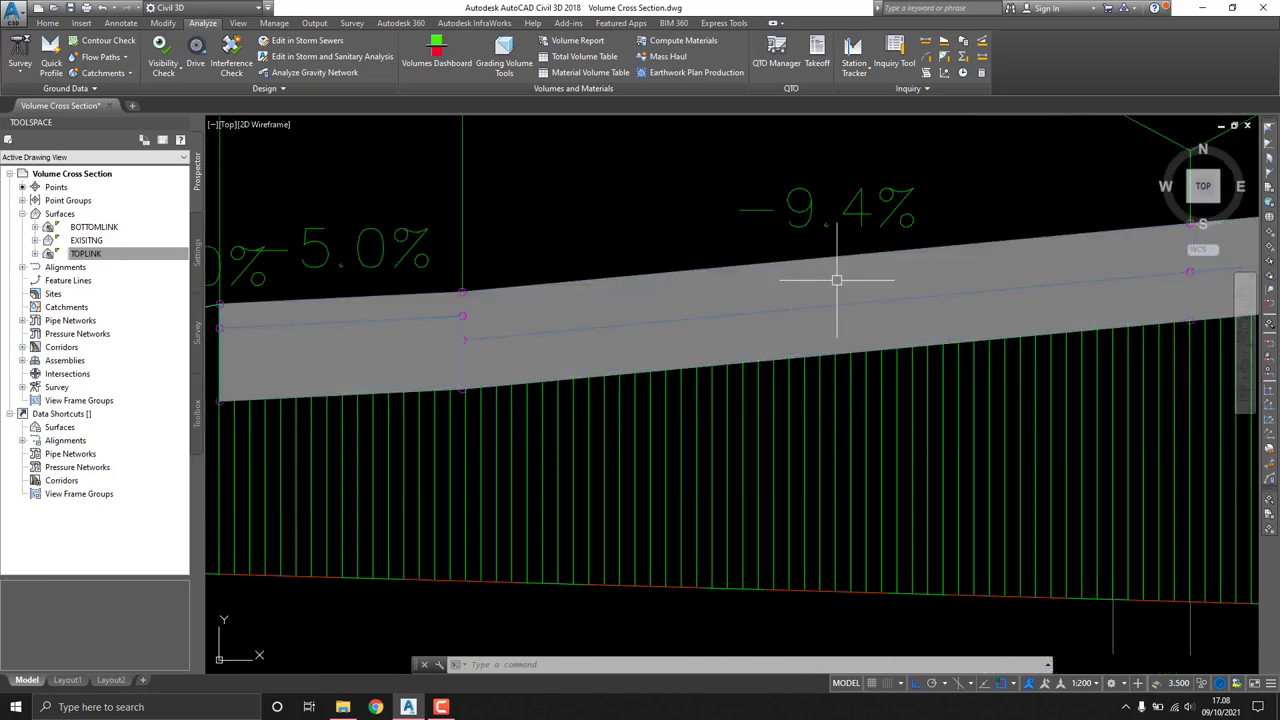
scroll(840, 322, "down", 3)
scroll(682, 320, "down", 2)
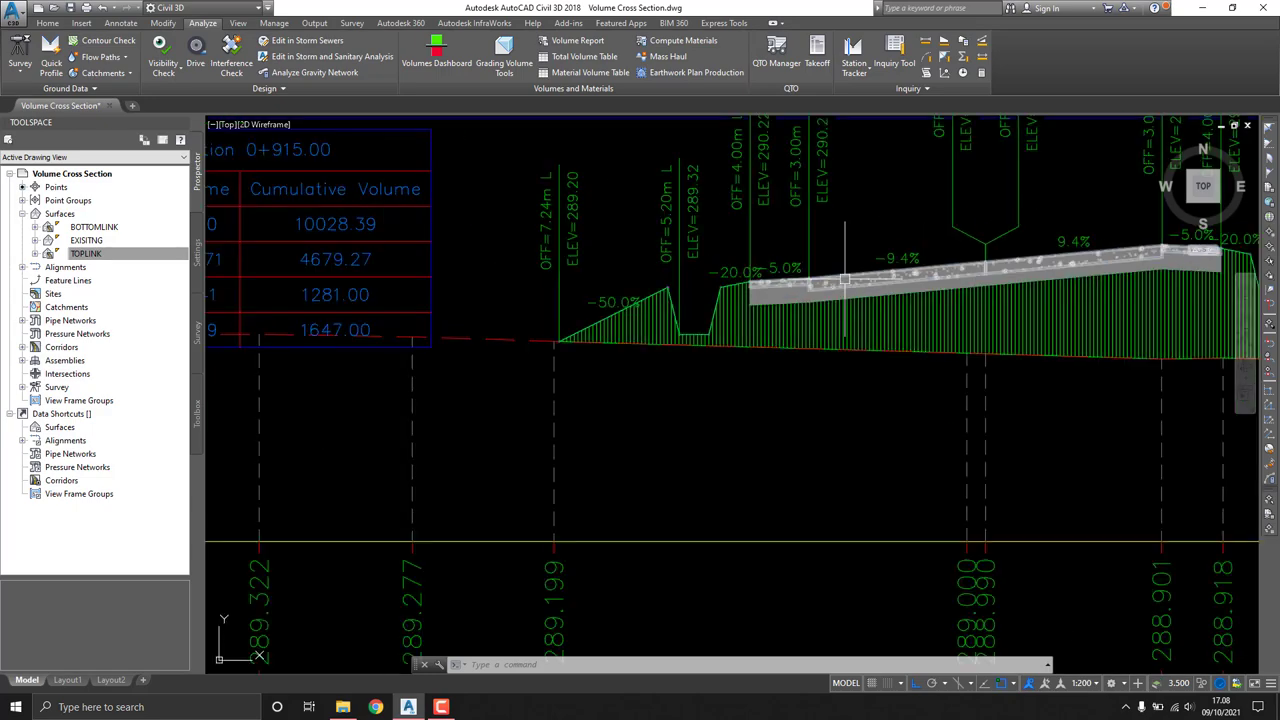
scroll(760, 310, "down", 3)
scroll(811, 302, "up", 5)
Step: Select the 0+915.00 section view and zoom out to show the whole section grid
key("Escape")
scroll(651, 289, "down", 4)
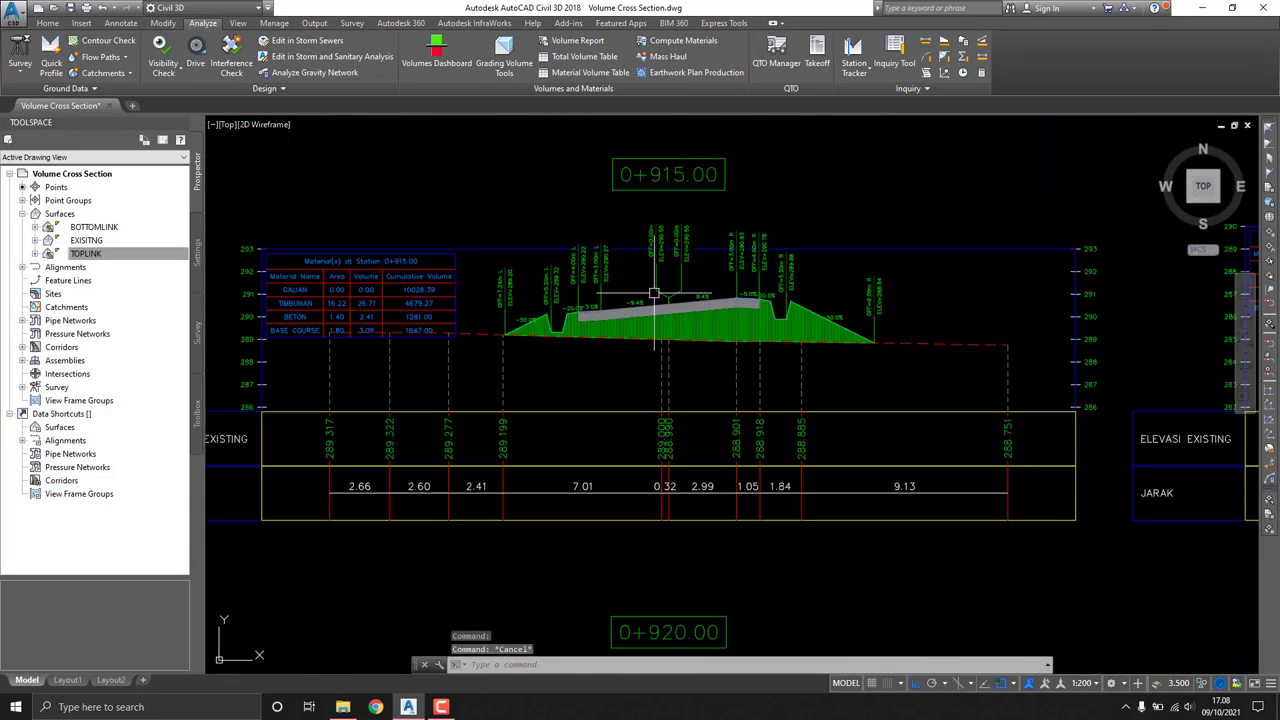
scroll(700, 280, "up", 2)
left_click(682, 213)
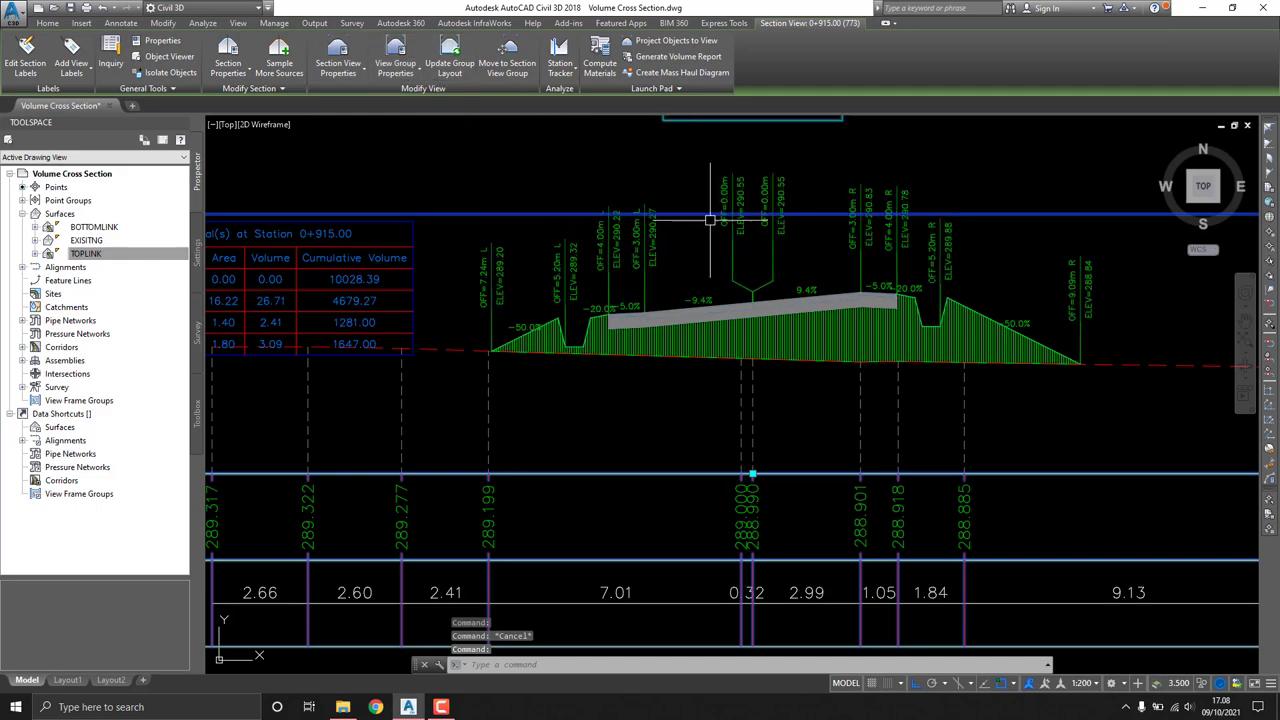
scroll(740, 232, "down", 5)
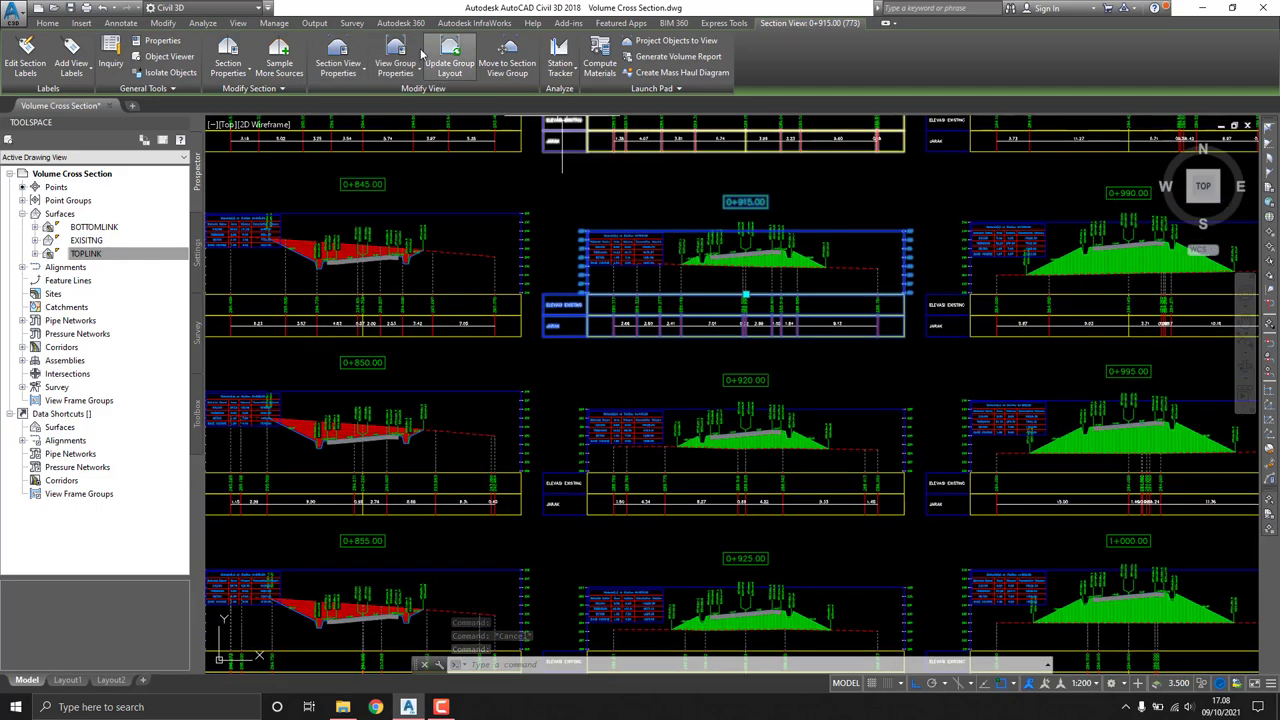
Step: Show the Sections tab of the section view group's properties
left_click(395, 58)
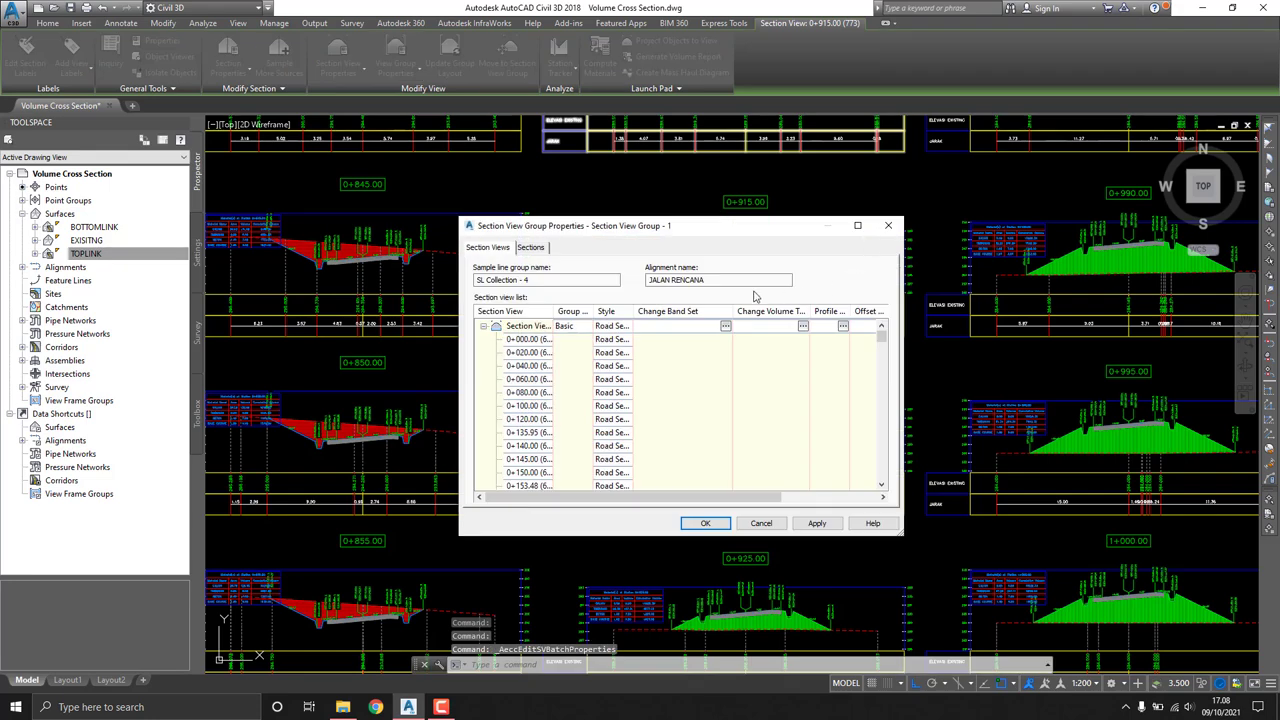
left_click(530, 247)
mouse_move(881, 300)
left_mouse_down()
mouse_move(883, 436)
mouse_move(882, 300)
left_mouse_up()
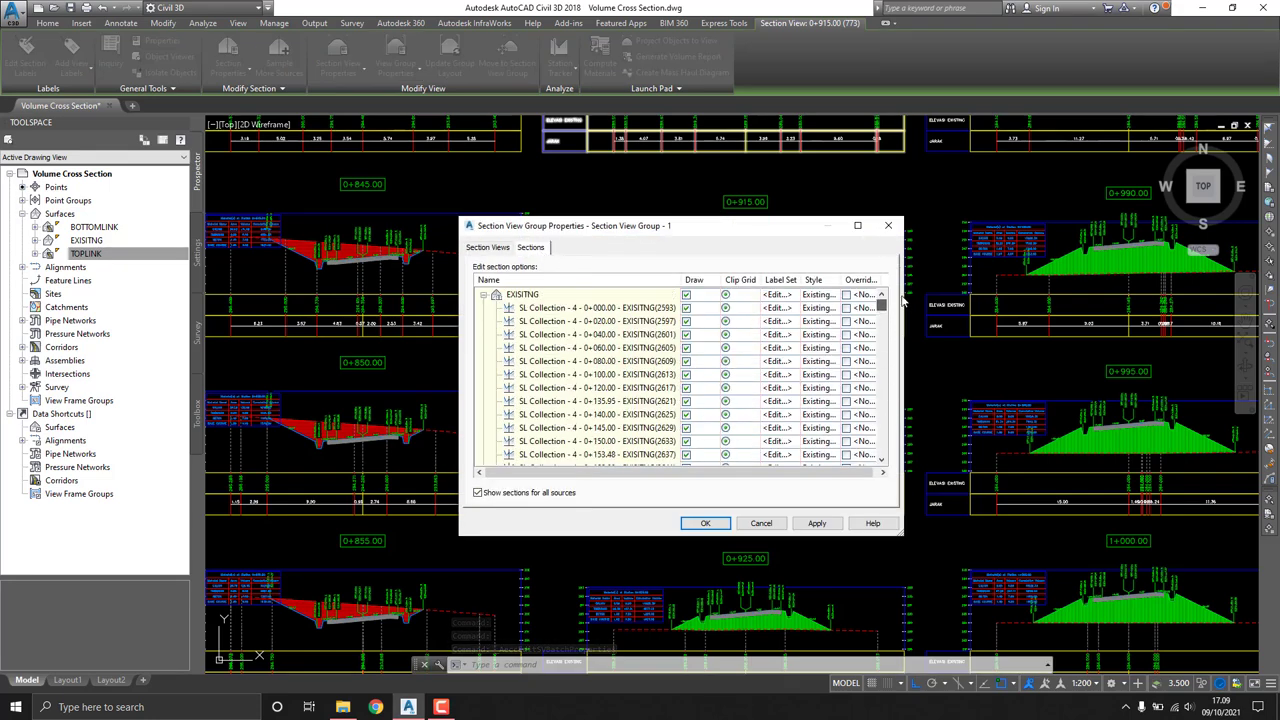
Step: Collapse the EXISITNG, JALAN RENCANA, TOPLINK, BOTTOMLINK, GALIAN, TIMBUNAN, BETON and BASE COURSE groups
left_click(484, 295)
left_click(484, 308)
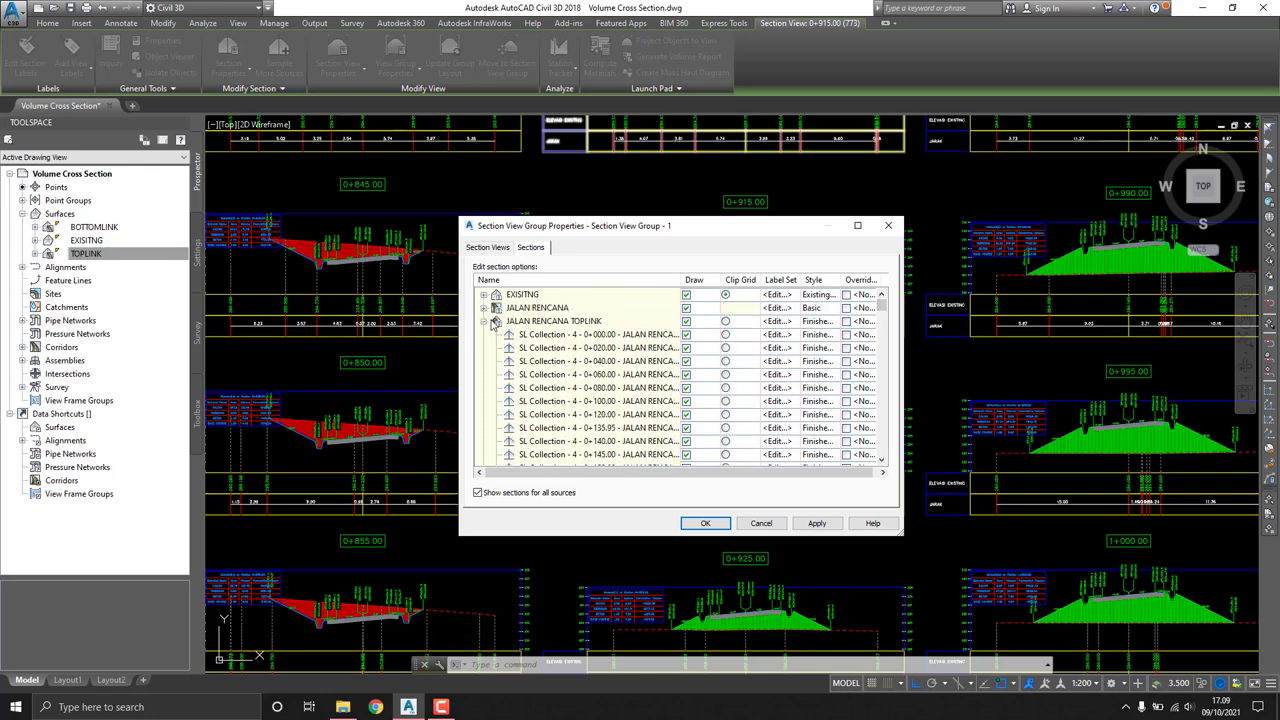
left_click(484, 321)
left_click(484, 334)
left_click(484, 348)
left_click(484, 361)
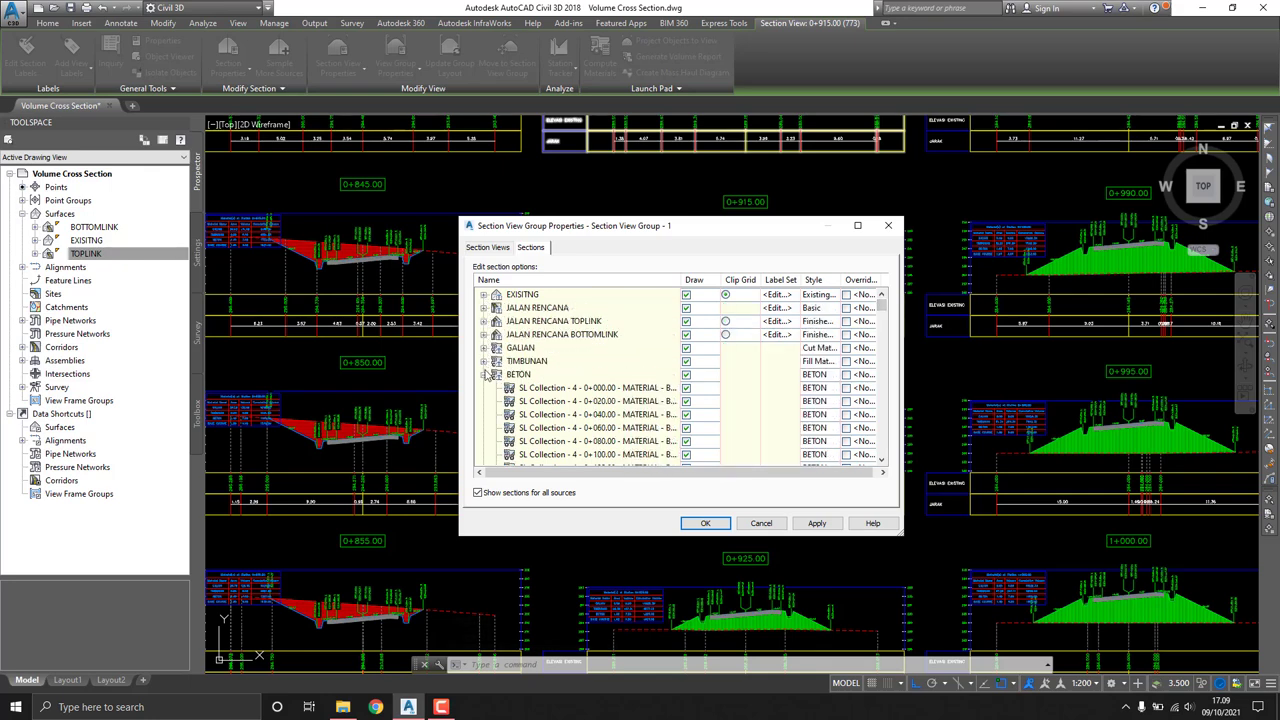
left_click(484, 374)
left_click(484, 388)
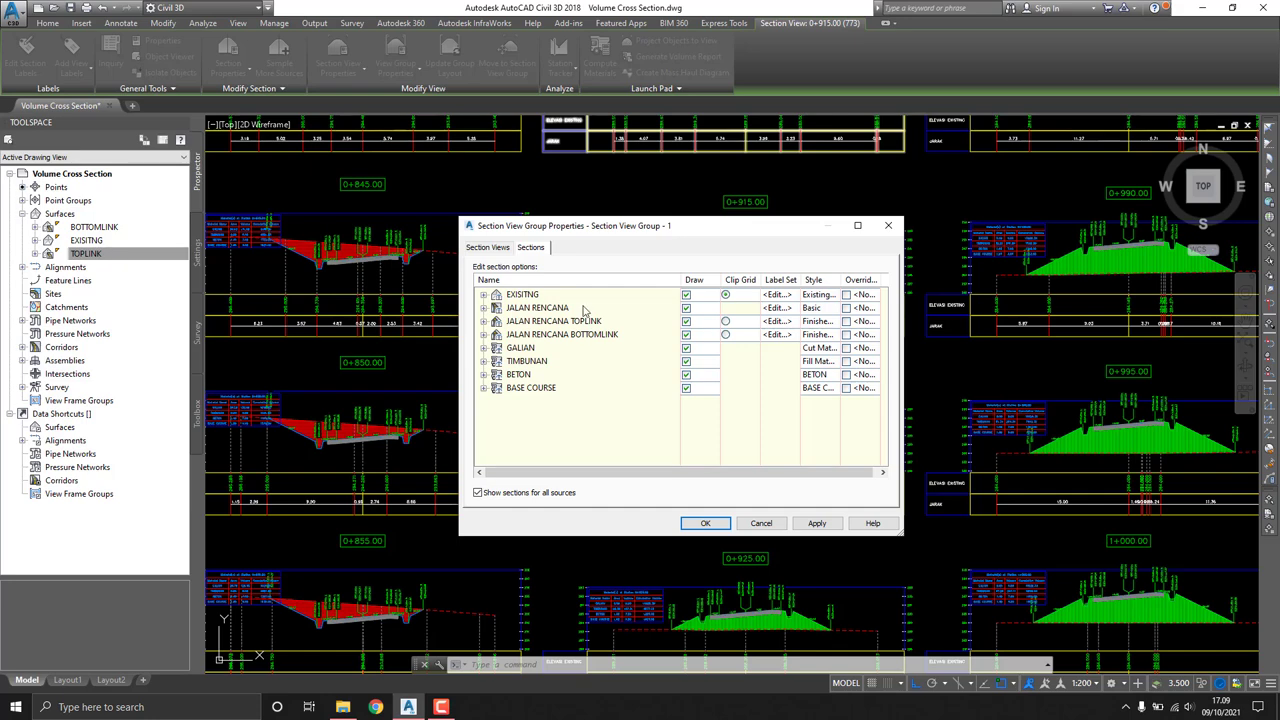
left_click(484, 308)
left_click(484, 296)
Step: Keep Basic as JALAN RENCANA's code set style and start editing it
left_click(825, 308)
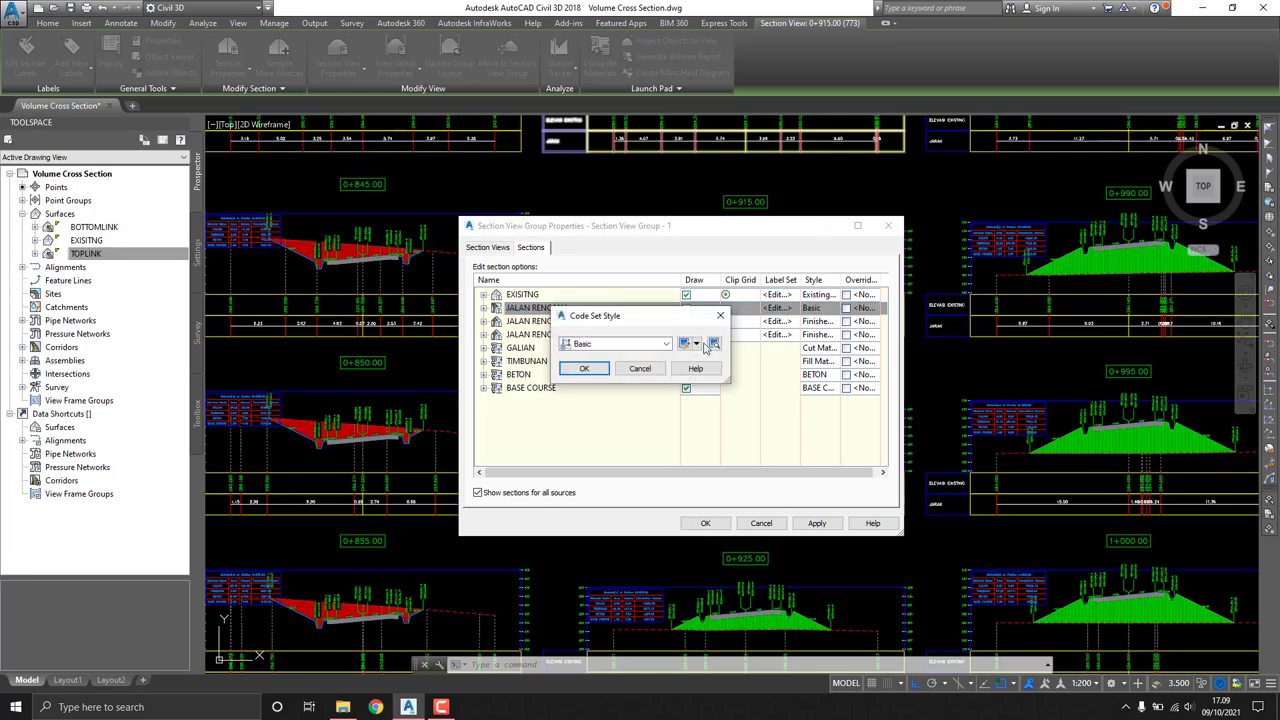
left_click(666, 343)
left_click(602, 357)
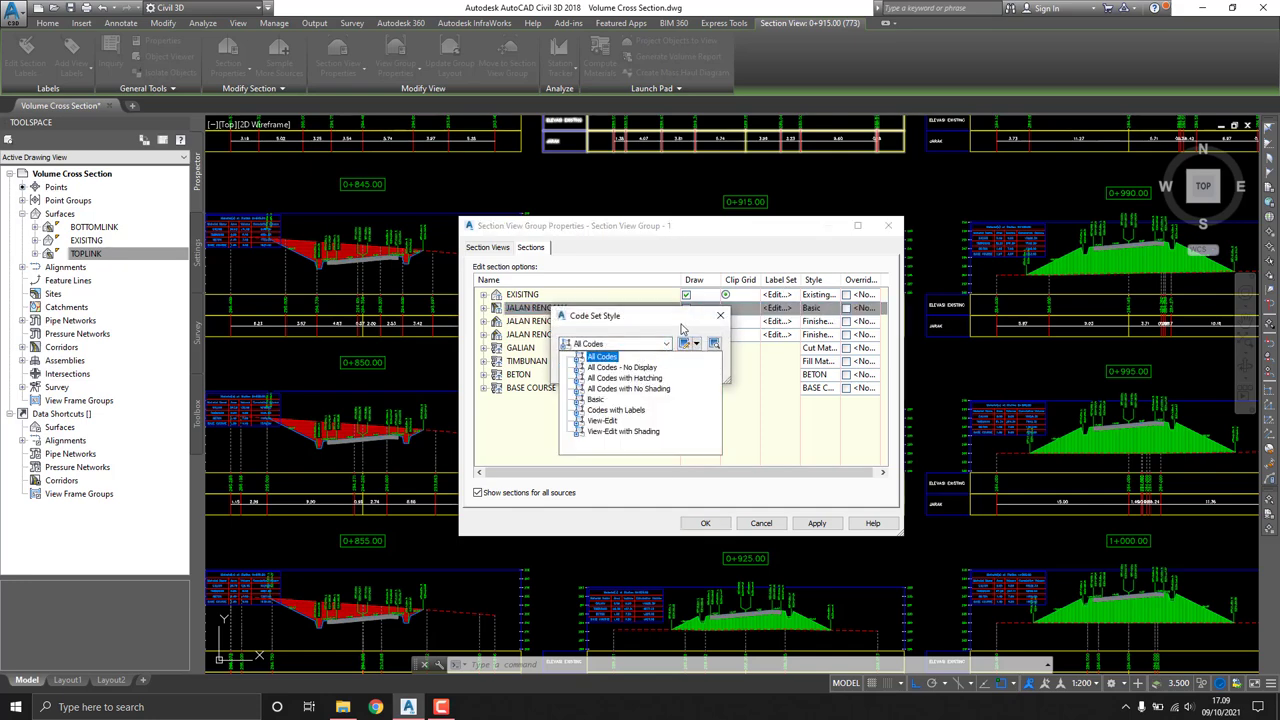
left_click(683, 328)
left_click(666, 343)
left_click(661, 350)
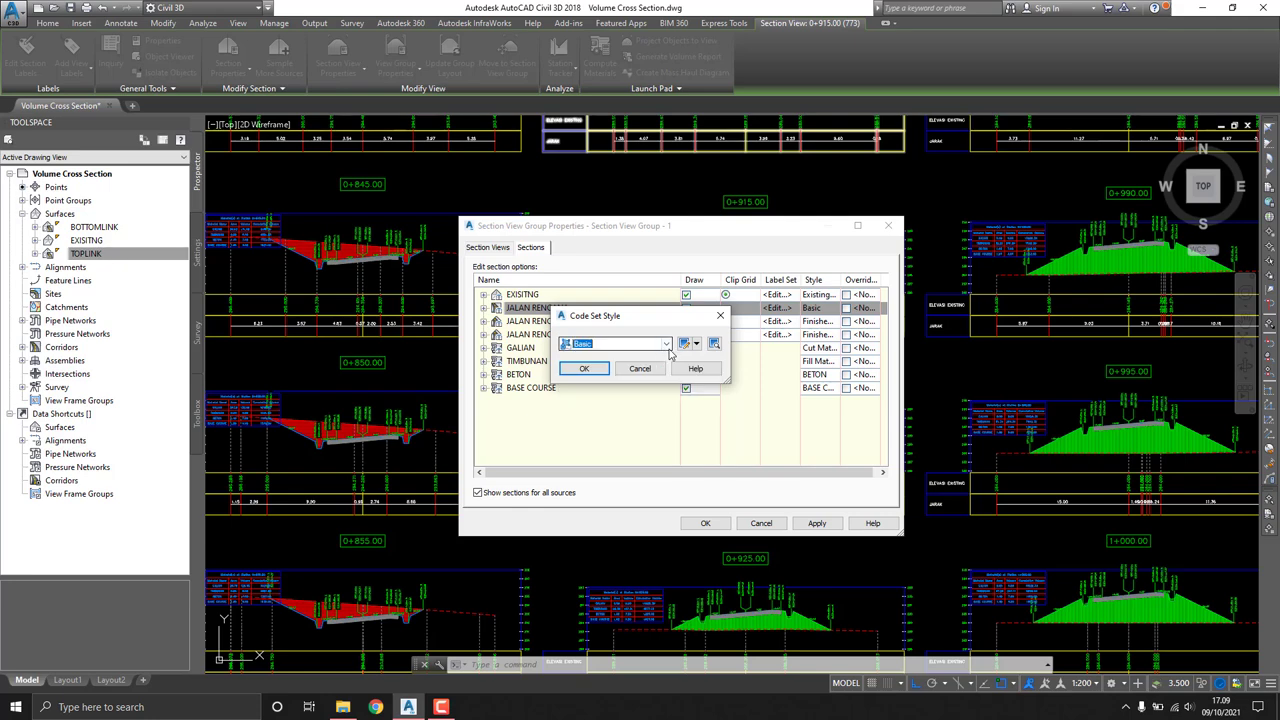
left_click(684, 343)
Step: Set the Basic code set's <default> shape style to _No Shading
left_click(442, 315)
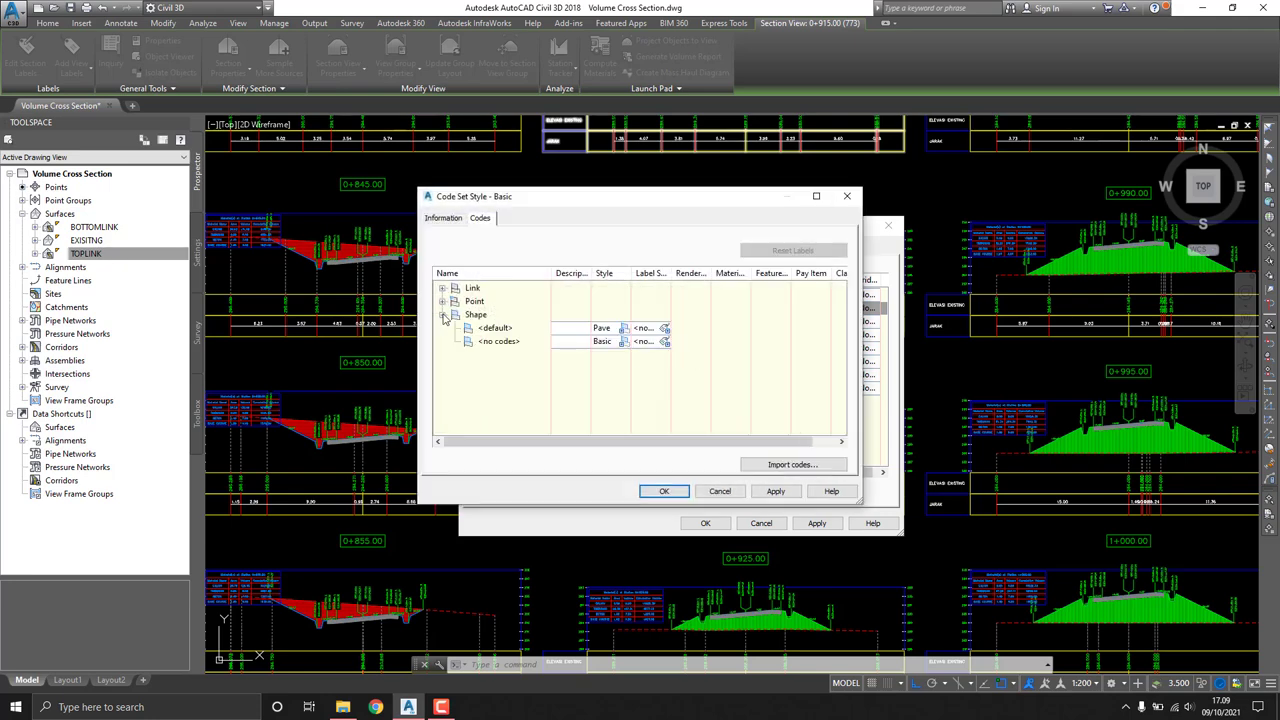
left_click(624, 330)
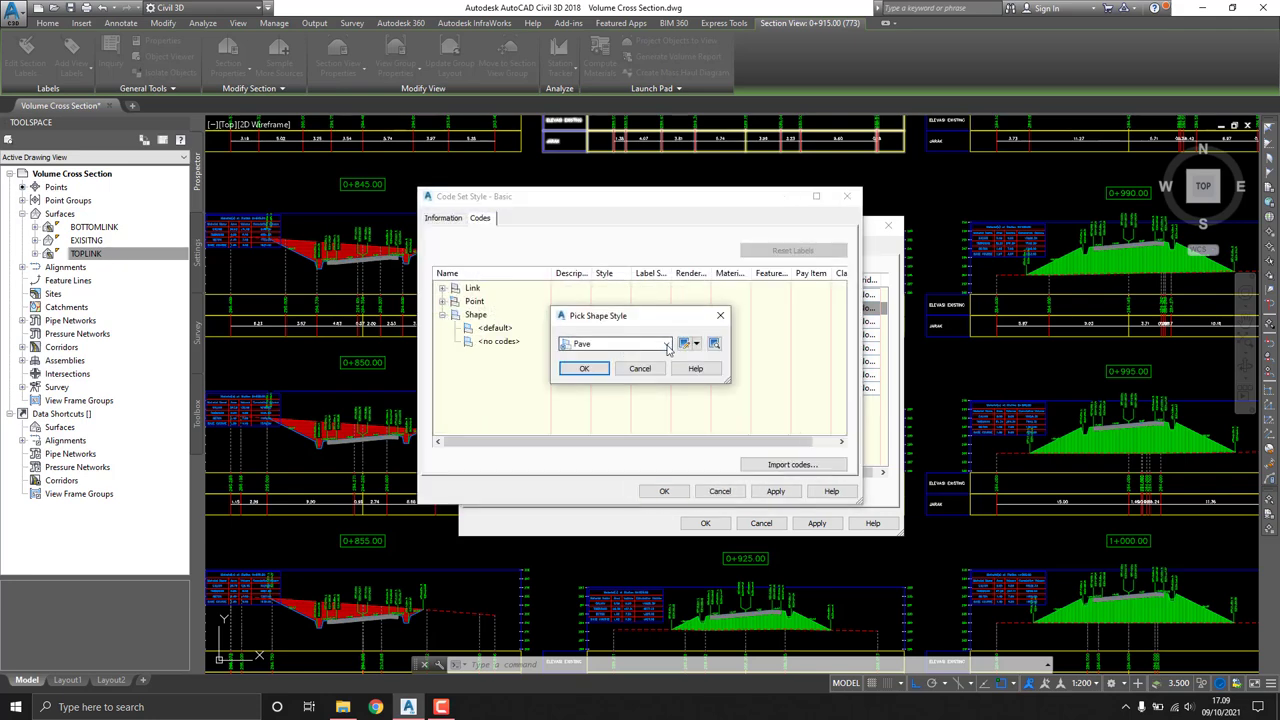
left_click(668, 348)
left_click(668, 348)
left_click(668, 348)
scroll(610, 375, "up", 2)
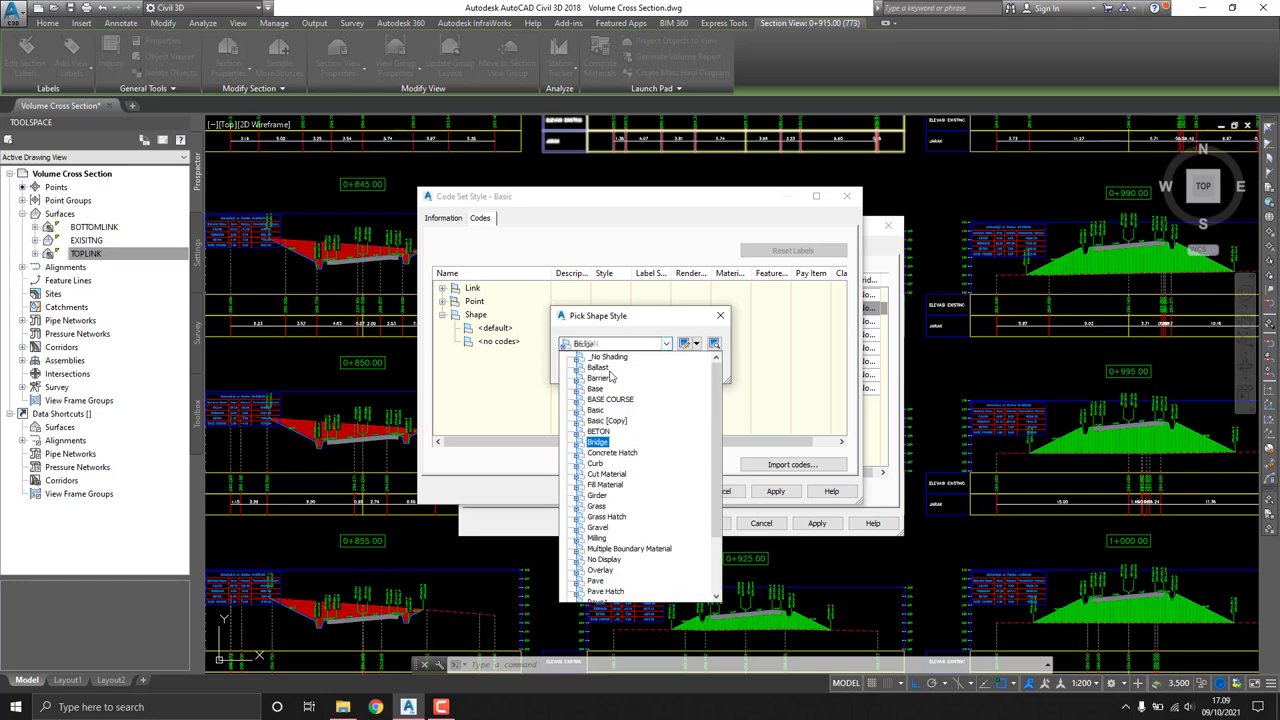
left_click(608, 357)
left_click(593, 370)
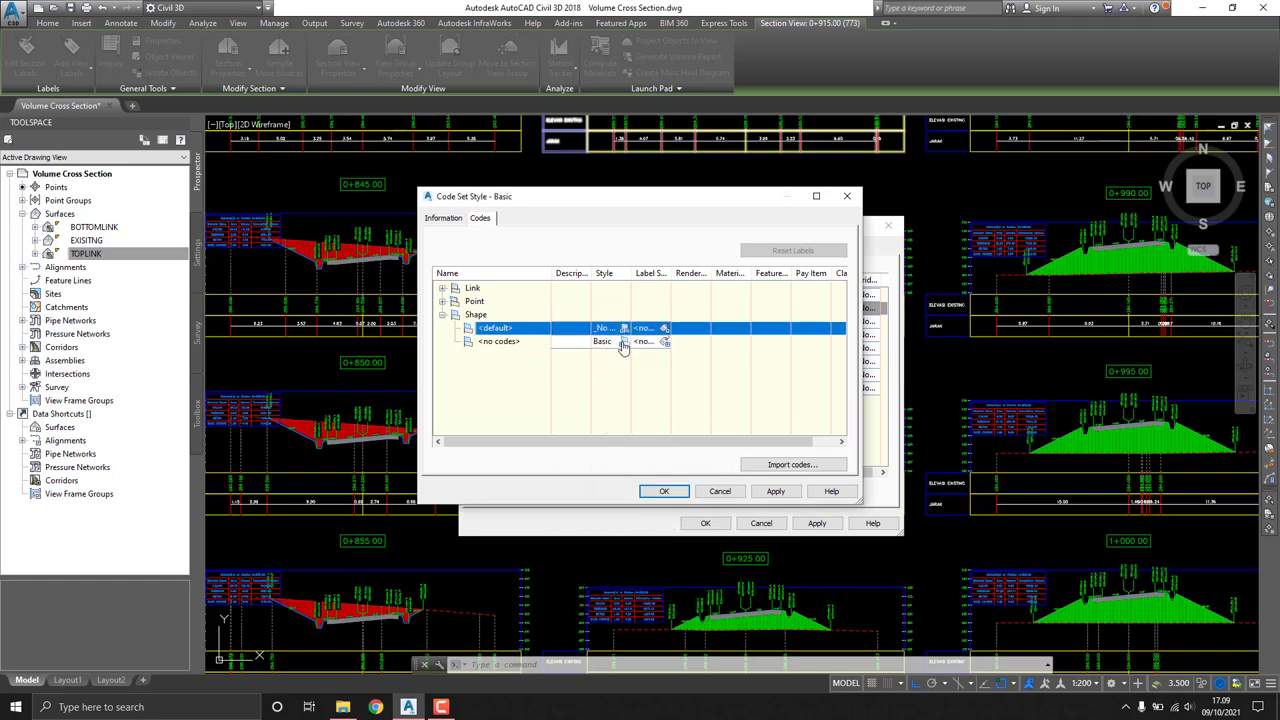
Step: Set the <no codes> shape style to _No Shading, then save Basic for JALAN RENCANA
left_click(623, 342)
left_click(666, 343)
scroll(610, 400, "up", 2)
left_click(628, 357)
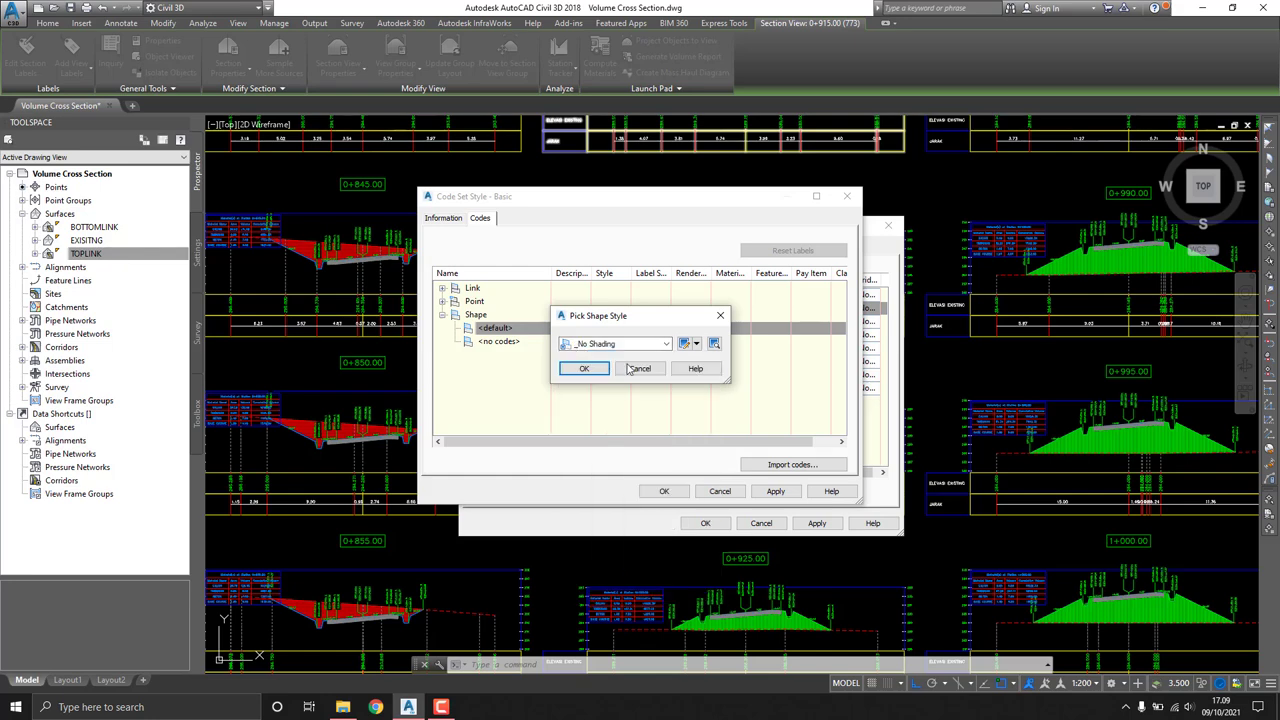
left_click(584, 368)
left_click(663, 491)
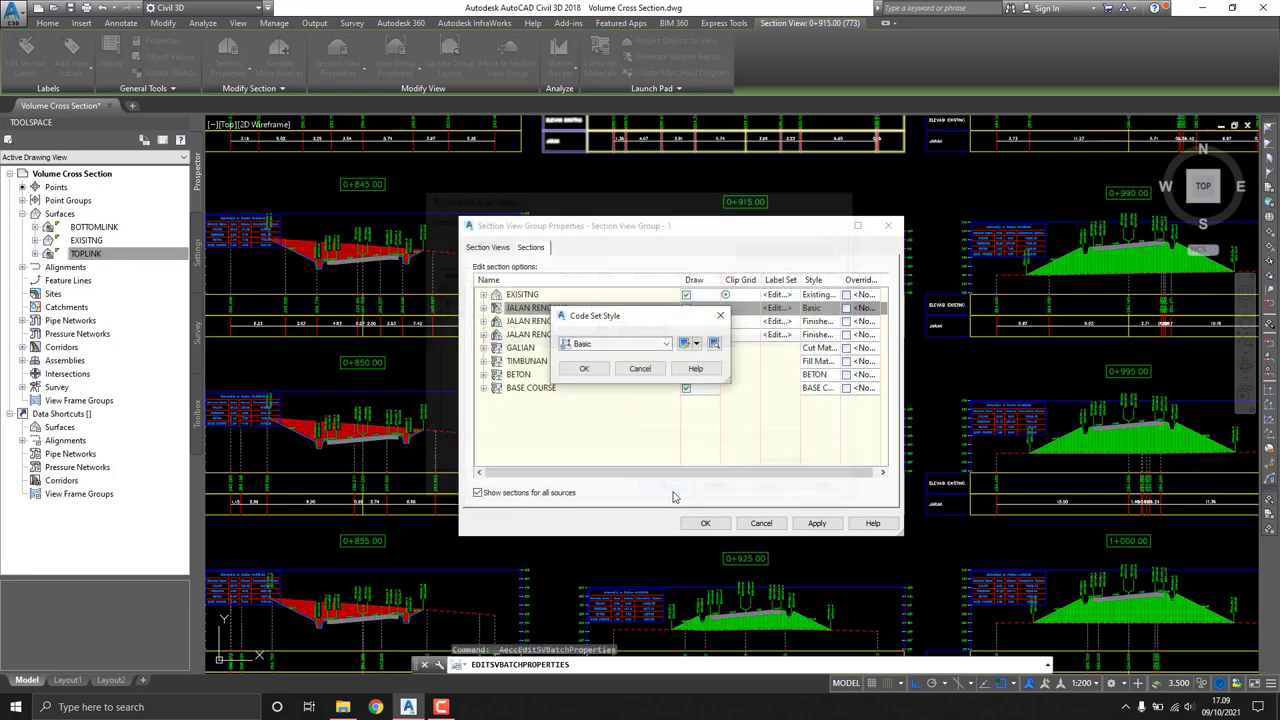
left_click(586, 366)
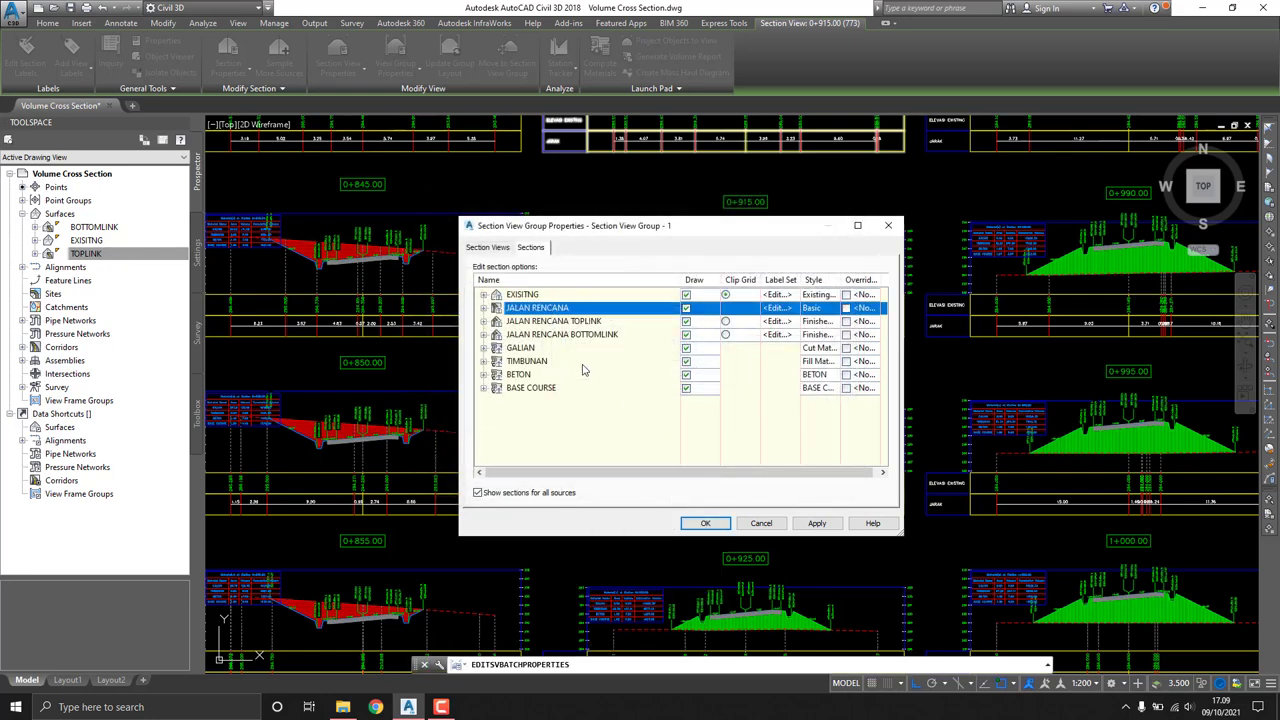
Step: Apply the section view group changes and zoom into the section's pavement layers
left_click(706, 522)
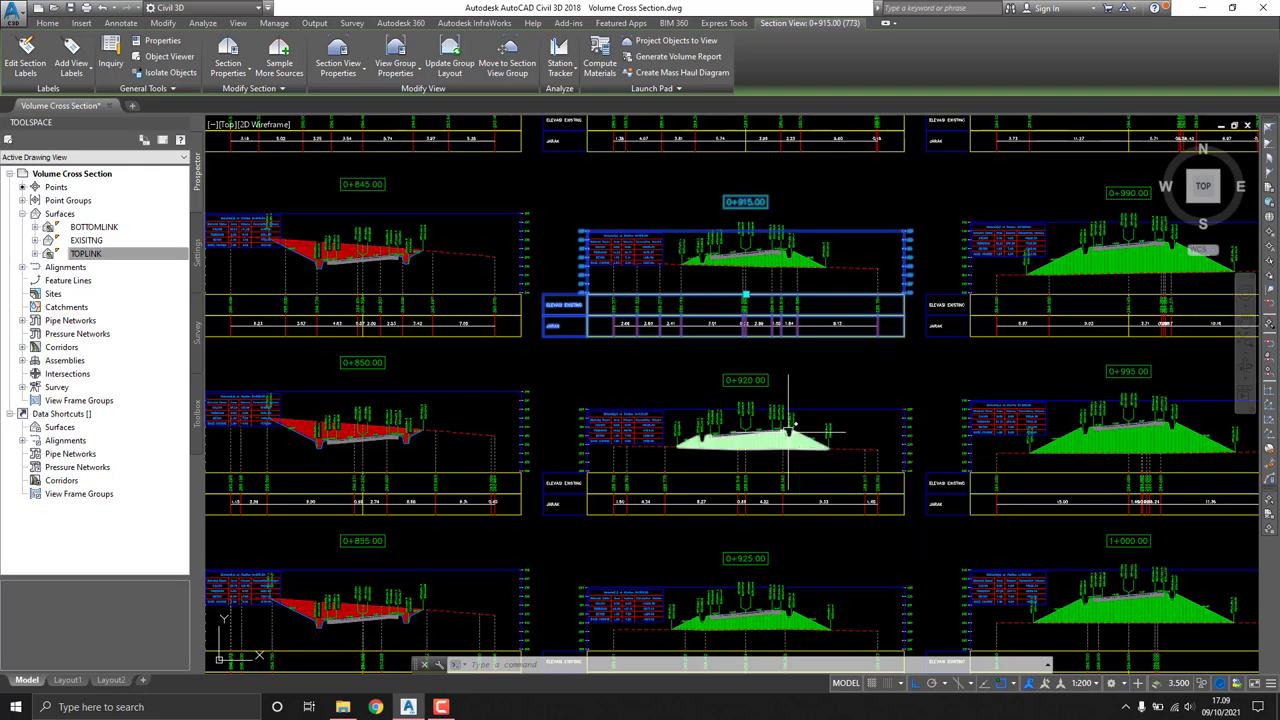
scroll(745, 444, "up", 4)
scroll(745, 444, "up", 2)
scroll(700, 430, "up", 4)
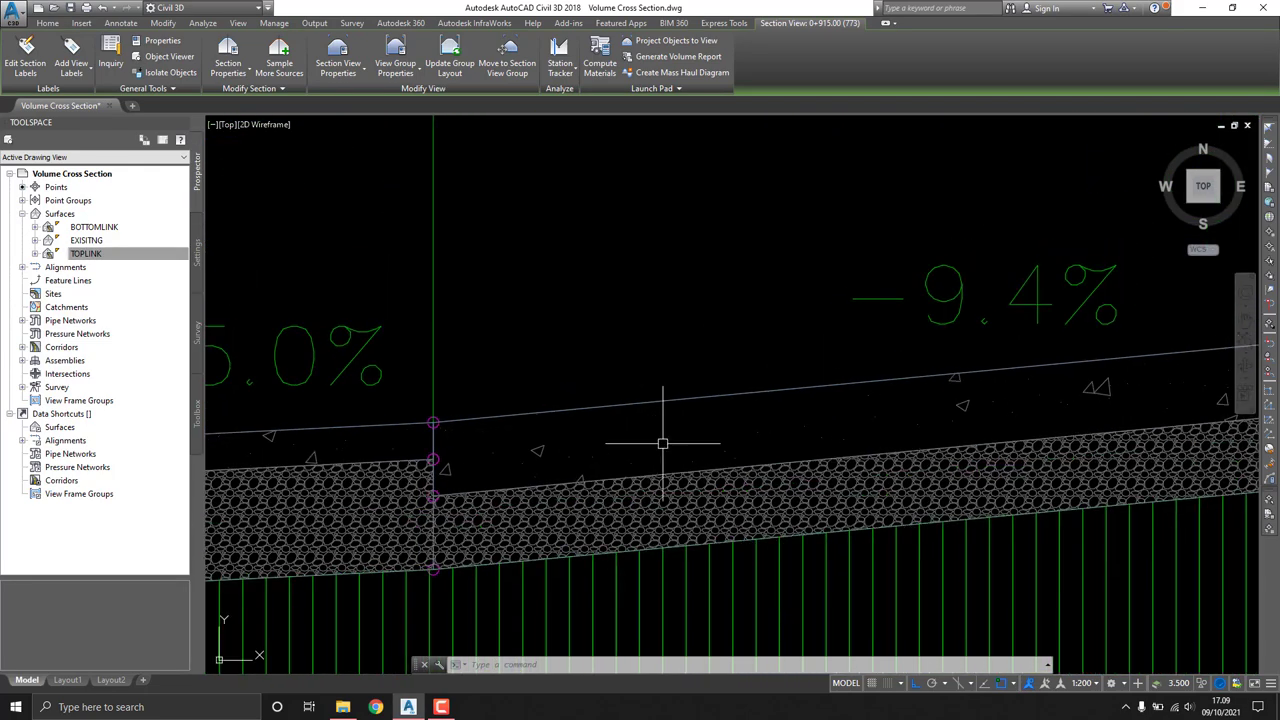
middle_click_drag(663, 443, 626, 408)
scroll(626, 408, "down", 5)
scroll(757, 394, "up", 1)
scroll(790, 420, "up", 4)
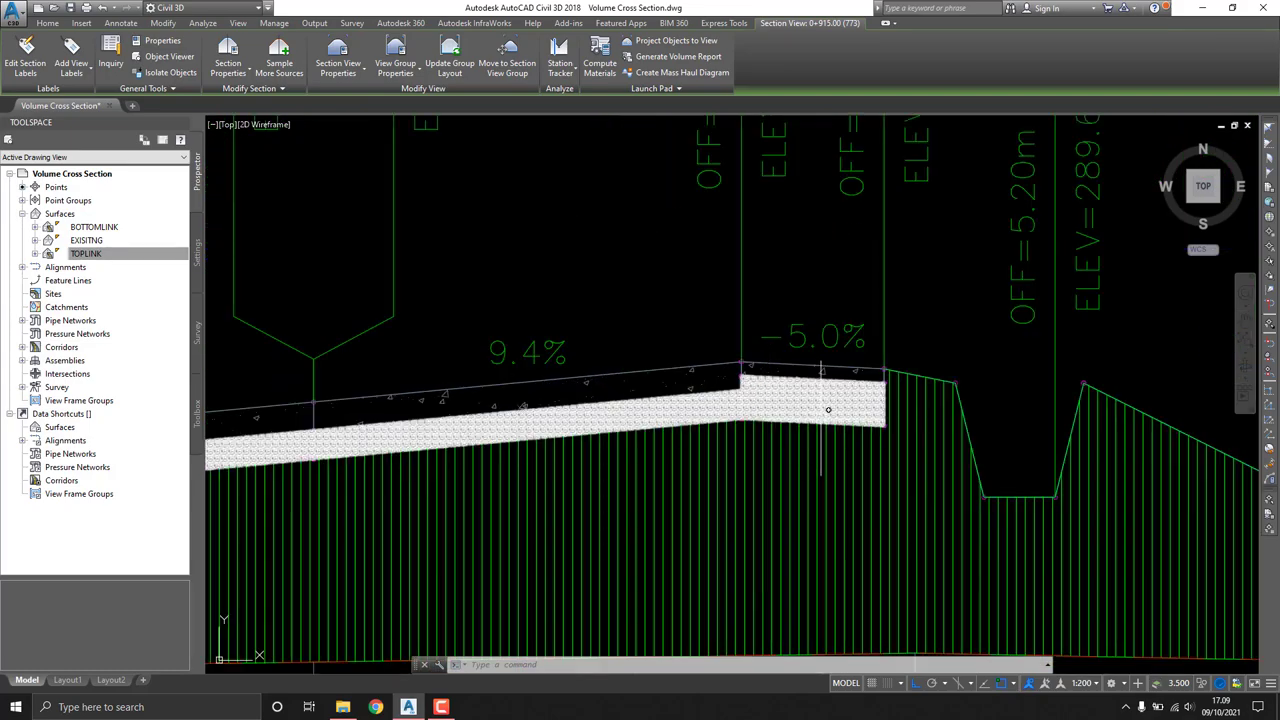
scroll(827, 447, "up", 3)
scroll(827, 447, "down", 5)
Step: Move to the neighbouring section and select only the base course material hatch
mouse_move(829, 351)
middle_mouse_down()
mouse_move(771, 294)
mouse_move(831, 340)
mouse_move(339, 307)
middle_mouse_up()
scroll(722, 266, "up", 5)
scroll(831, 340, "down", 5)
scroll(1031, 360, "up", 2)
scroll(789, 320, "up", 5)
scroll(592, 310, "up", 2)
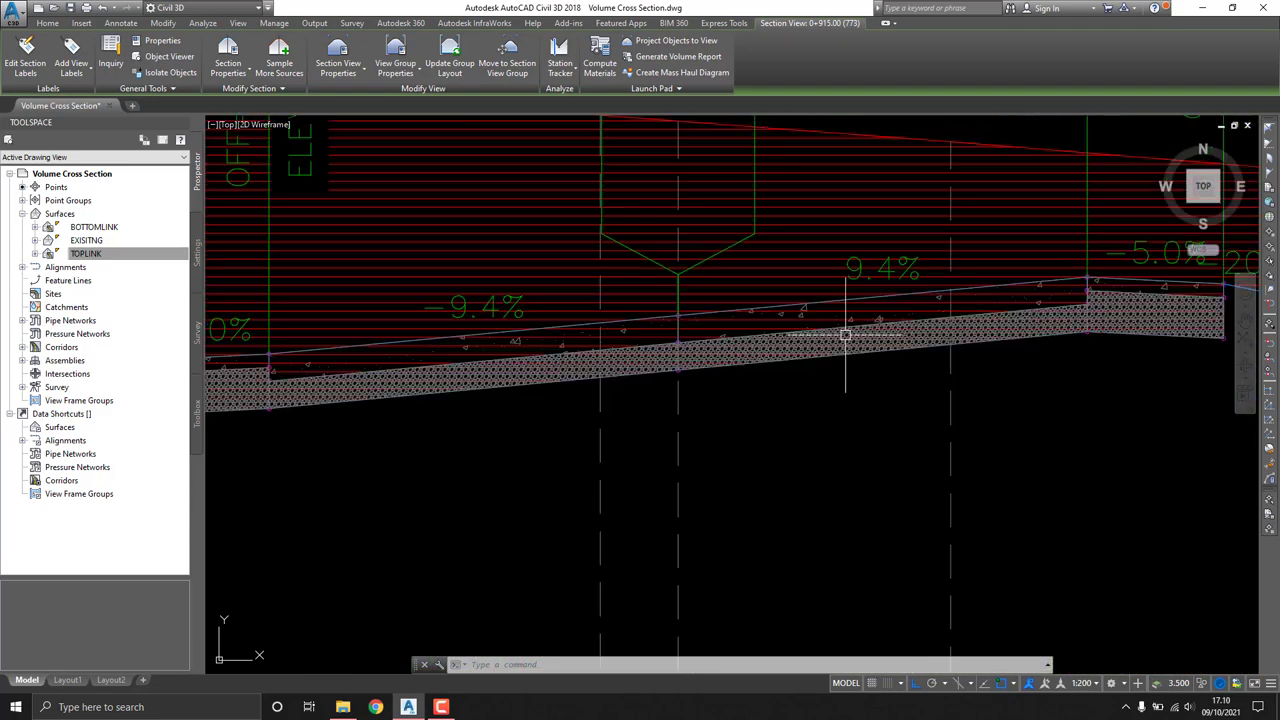
scroll(782, 349, "down", 3)
scroll(694, 337, "up", 1)
scroll(623, 357, "up", 2)
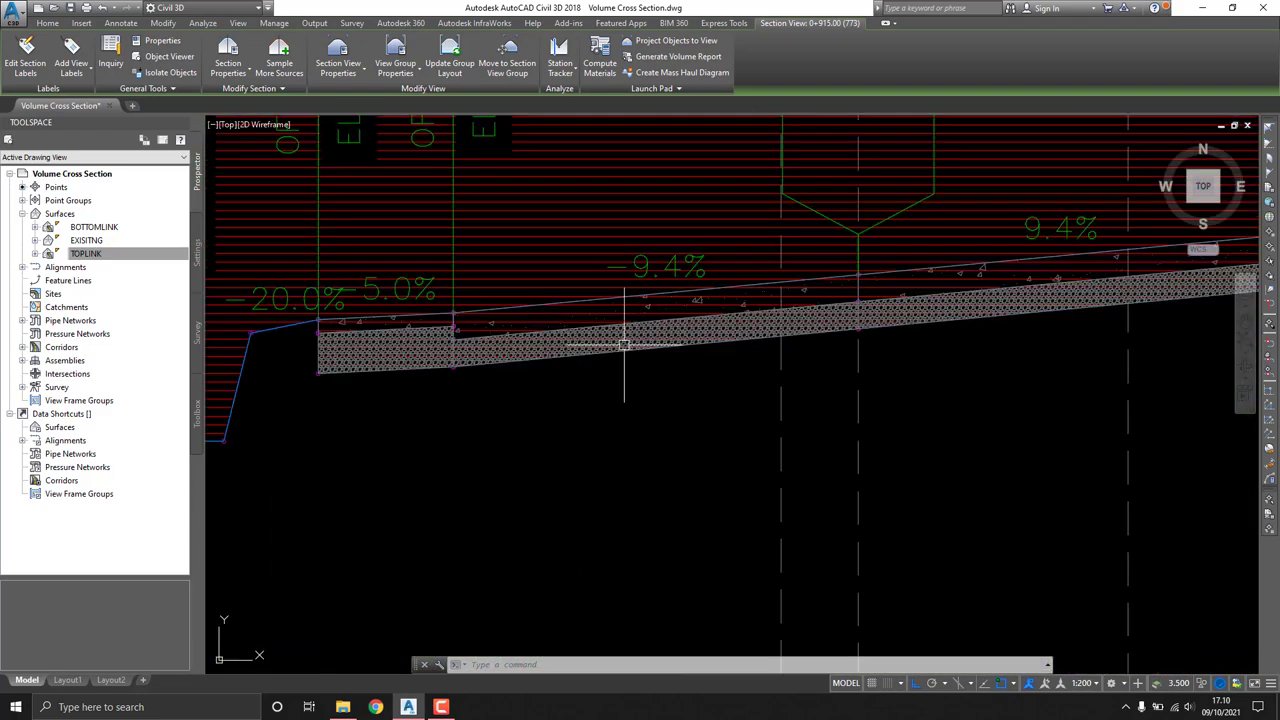
left_click(687, 325)
key("Escape")
left_click(540, 340)
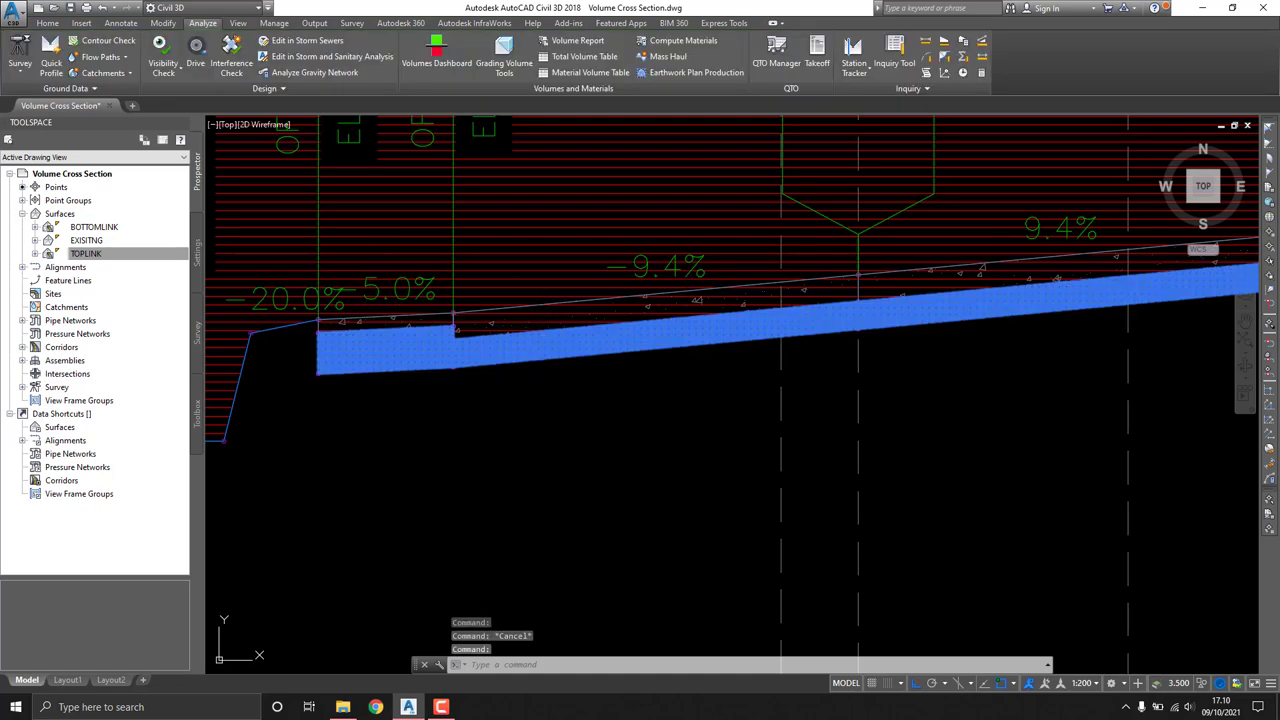
Step: Set the BASE COURSE material style's section-view gravel hatch scale to 0.005
right_click(540, 340)
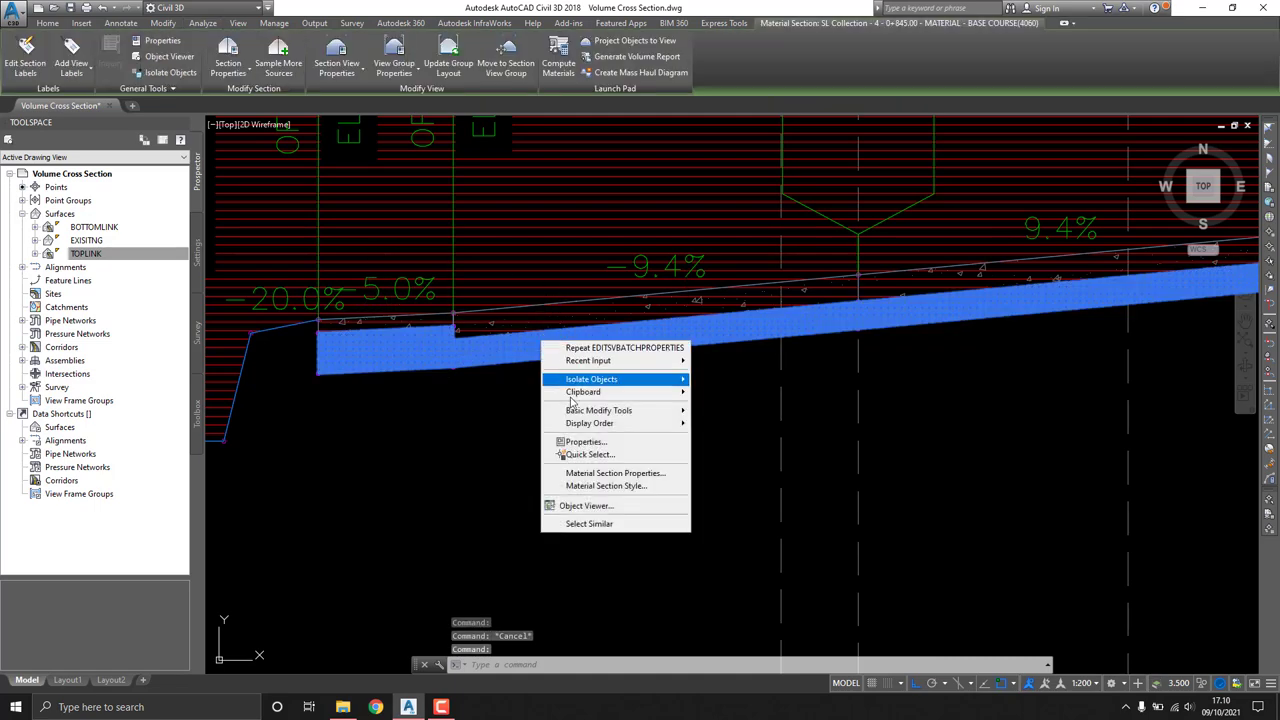
left_click(608, 487)
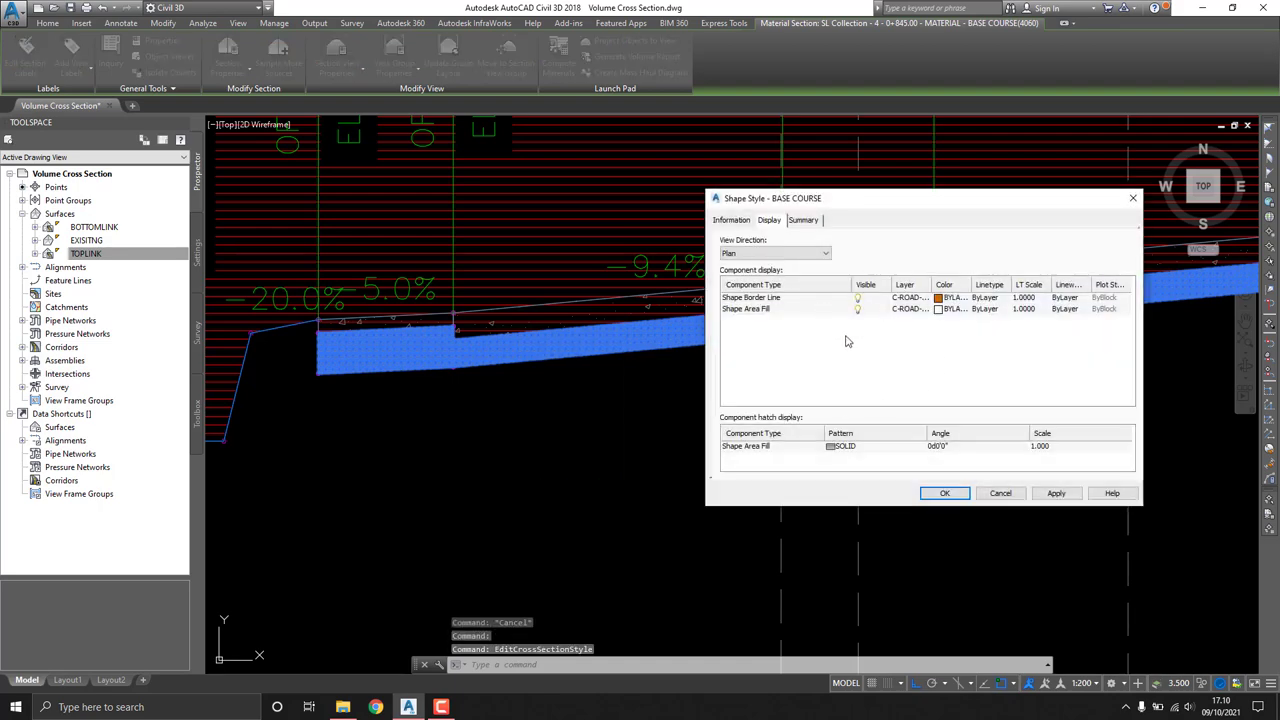
left_click(775, 253)
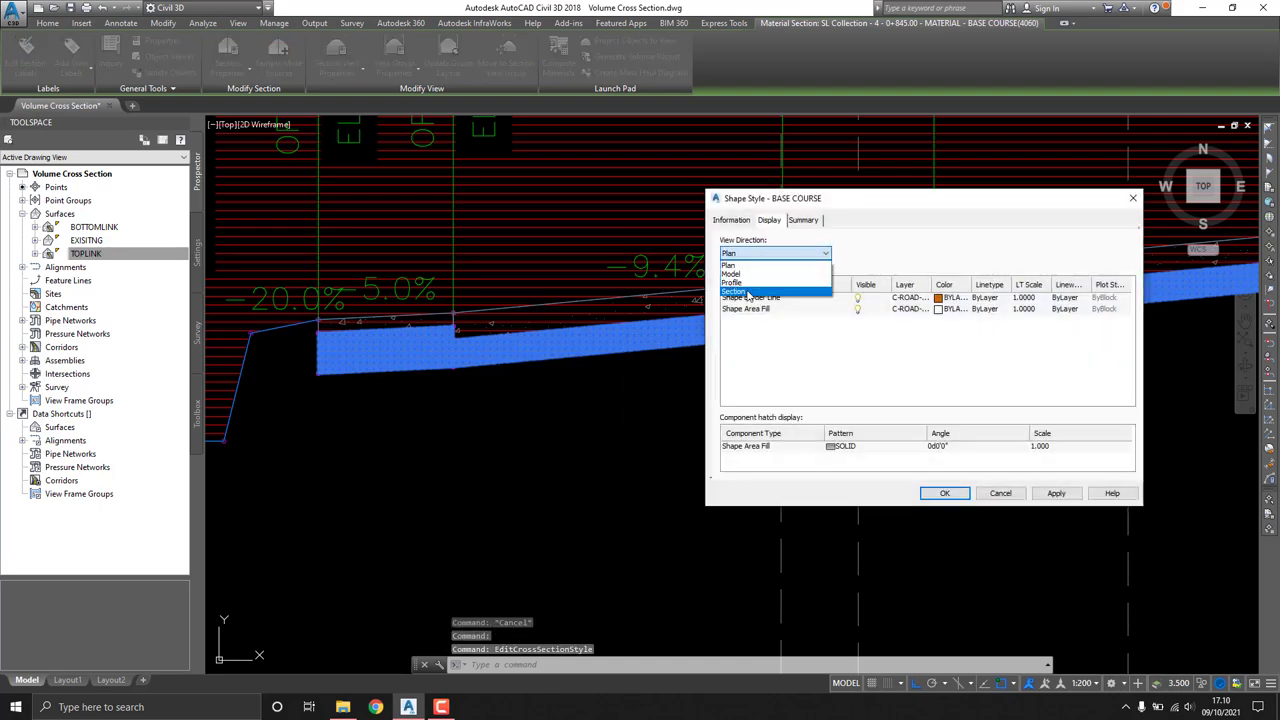
left_click(770, 296)
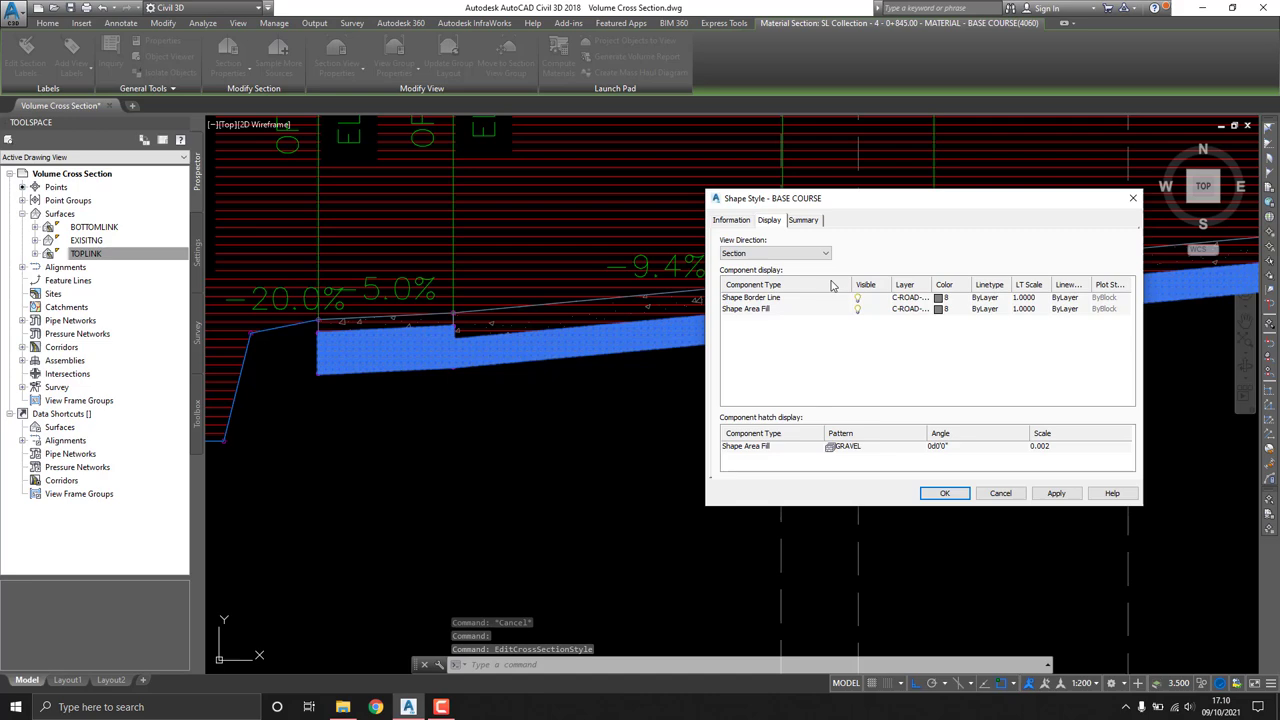
left_click(1068, 447)
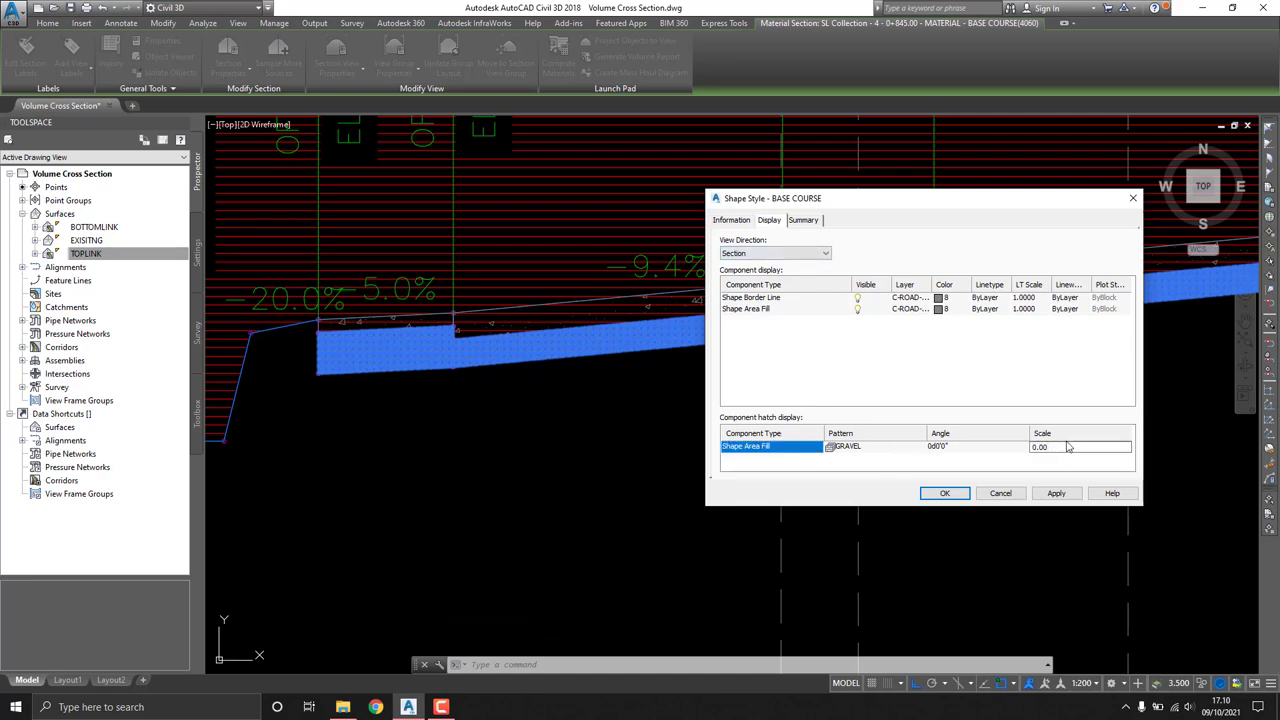
type("5")
left_click(943, 494)
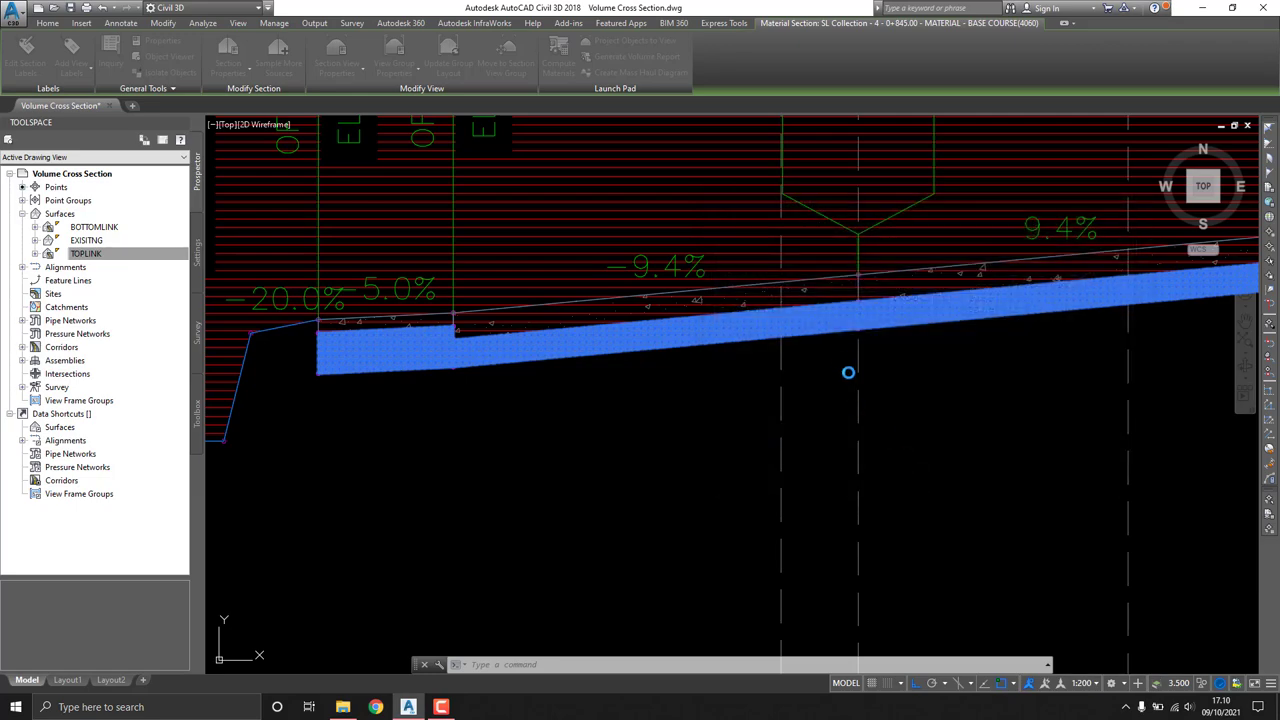
key("Escape")
scroll(581, 407, "up", 2)
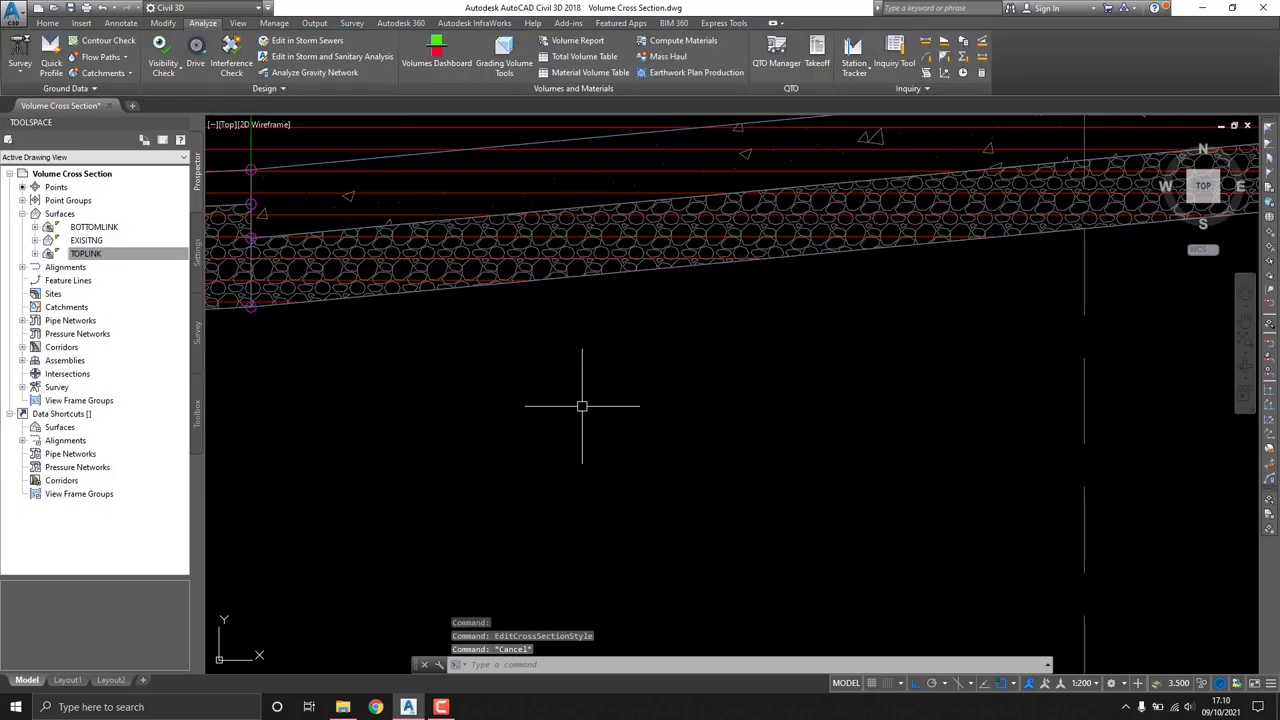
scroll(581, 407, "up", 1)
scroll(657, 366, "down", 2)
scroll(700, 380, "down", 1)
scroll(820, 371, "up", 1)
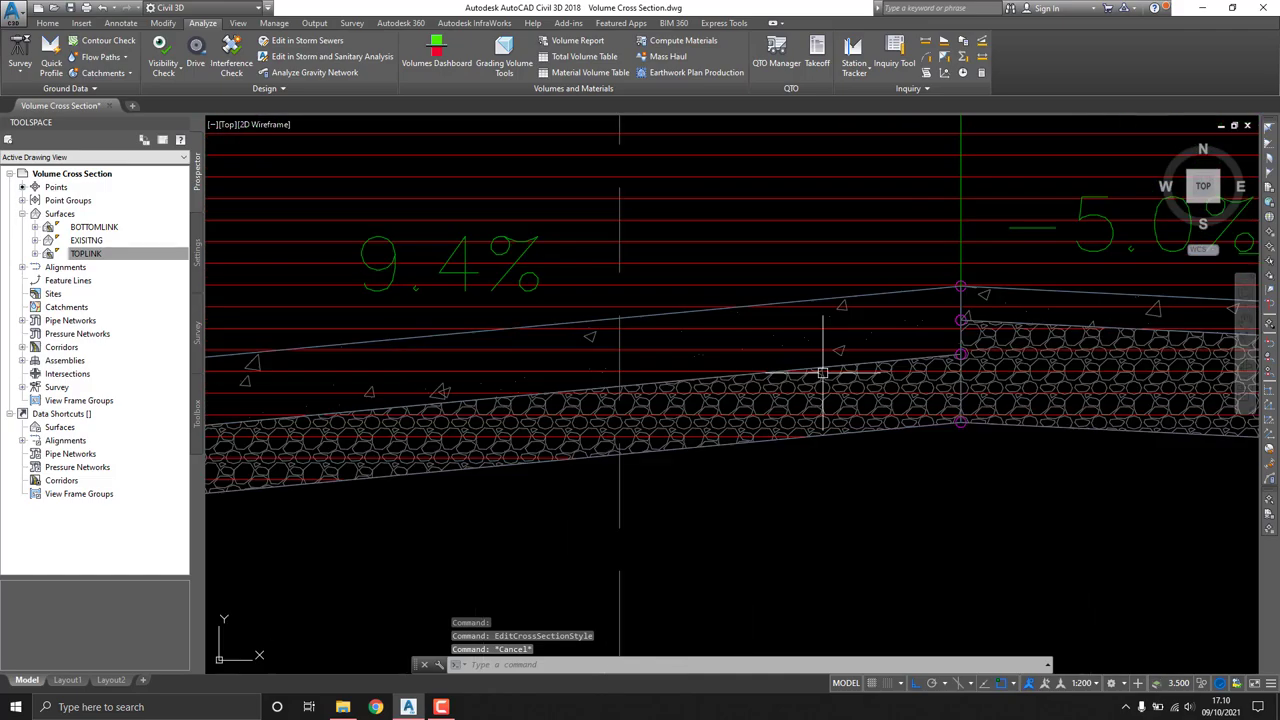
scroll(788, 341, "down", 1)
scroll(610, 337, "down", 2)
scroll(680, 317, "down", 3)
scroll(614, 337, "up", 3)
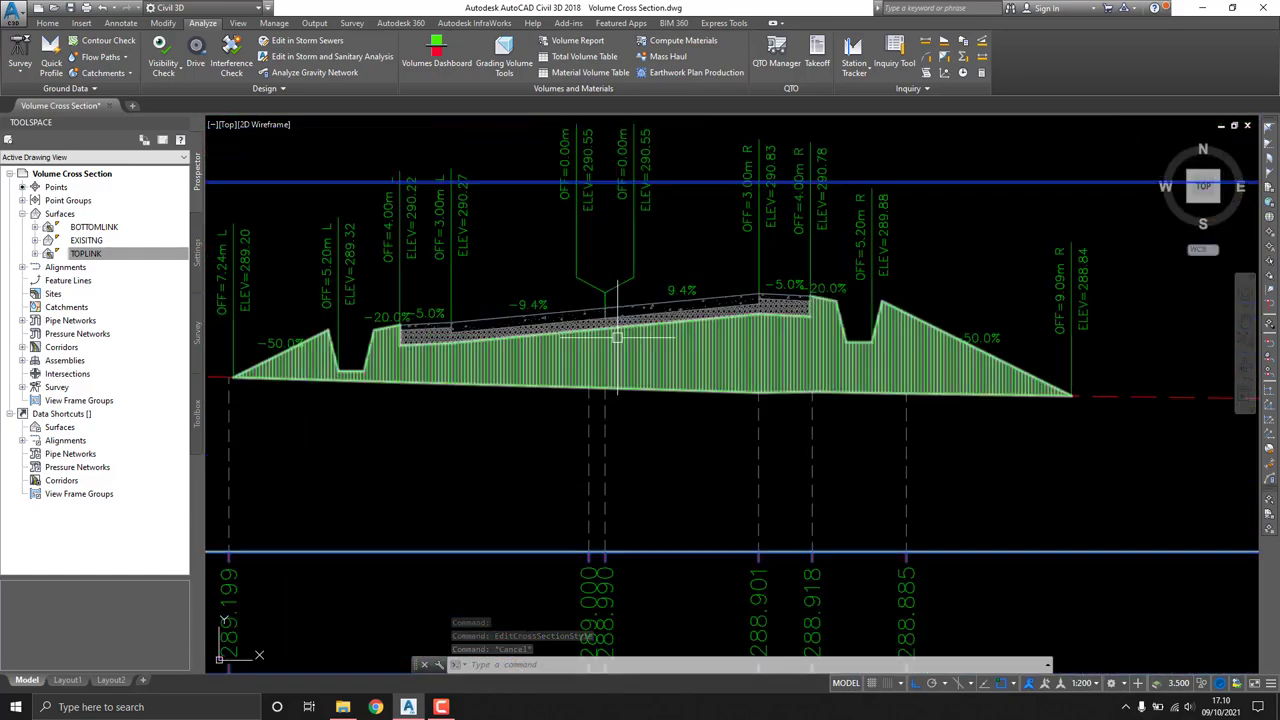
scroll(617, 343, "up", 2)
scroll(617, 343, "down", 3)
scroll(700, 320, "up", 3)
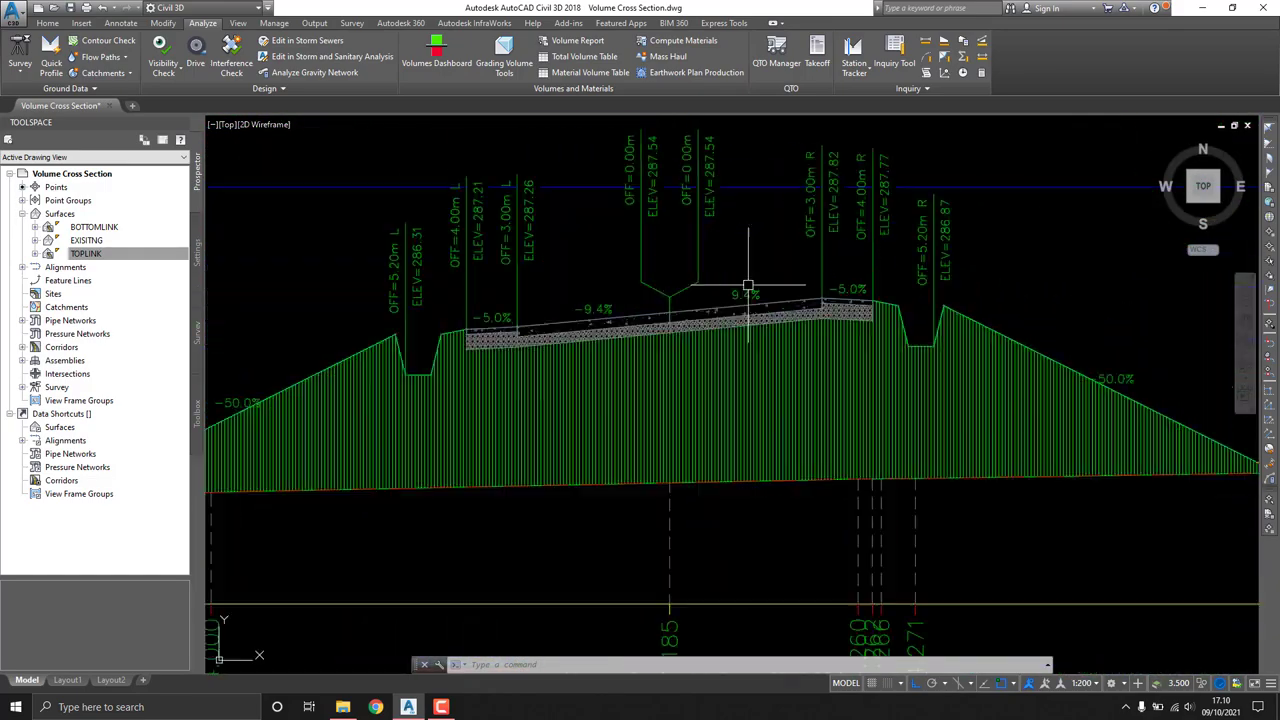
scroll(750, 298, "up", 1)
scroll(750, 298, "down", 3)
scroll(670, 330, "up", 3)
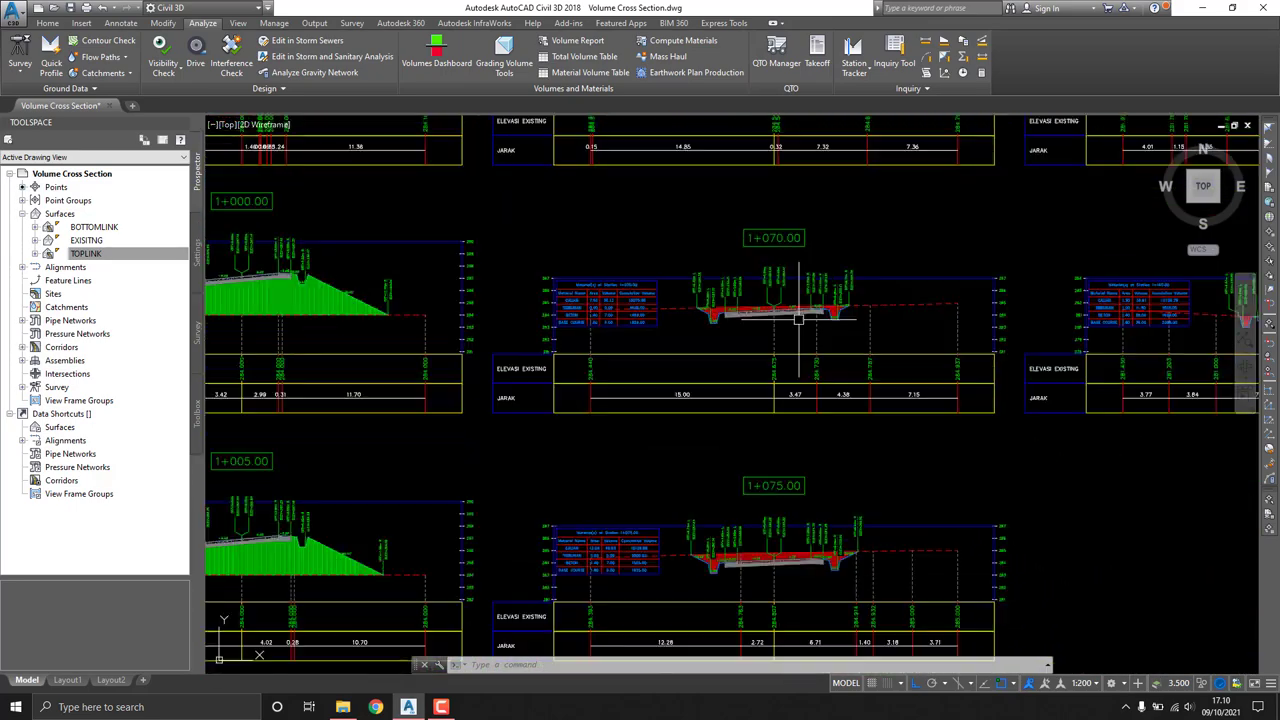
scroll(472, 301, "up", 3)
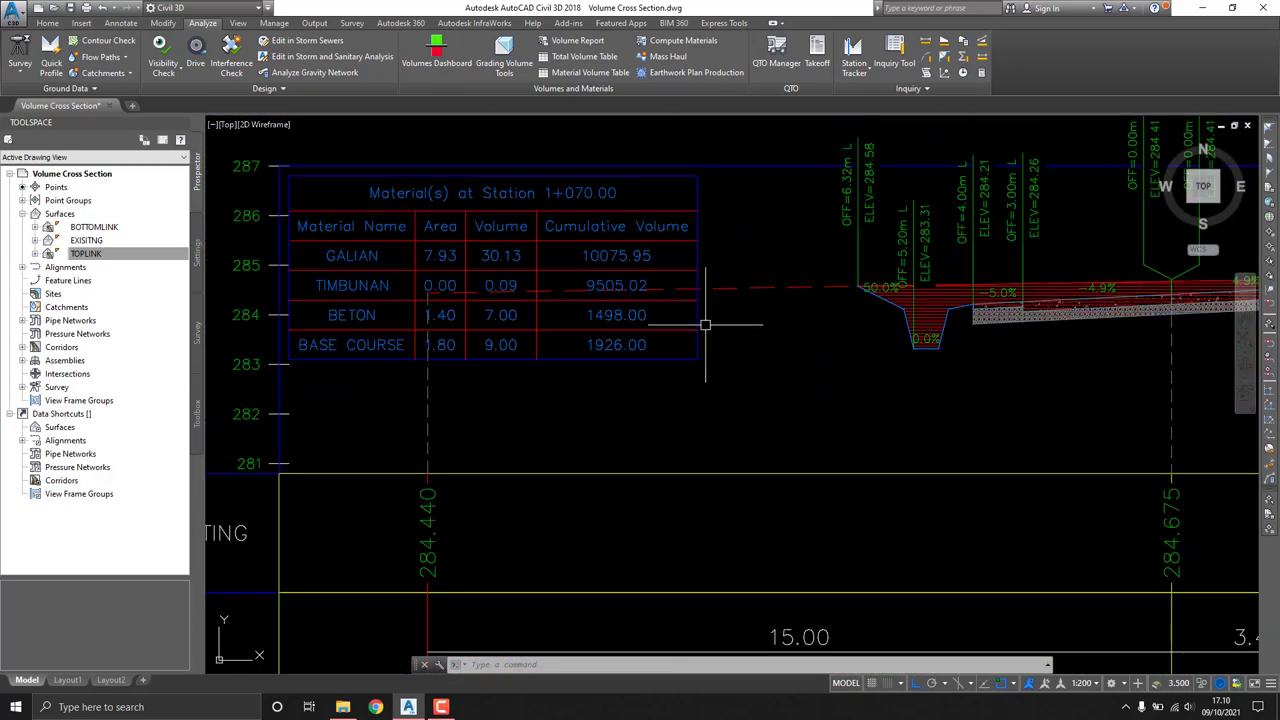
mouse_move(700, 320)
middle_mouse_down()
mouse_move(602, 302)
mouse_move(451, 323)
middle_mouse_up()
scroll(646, 323, "down", 1)
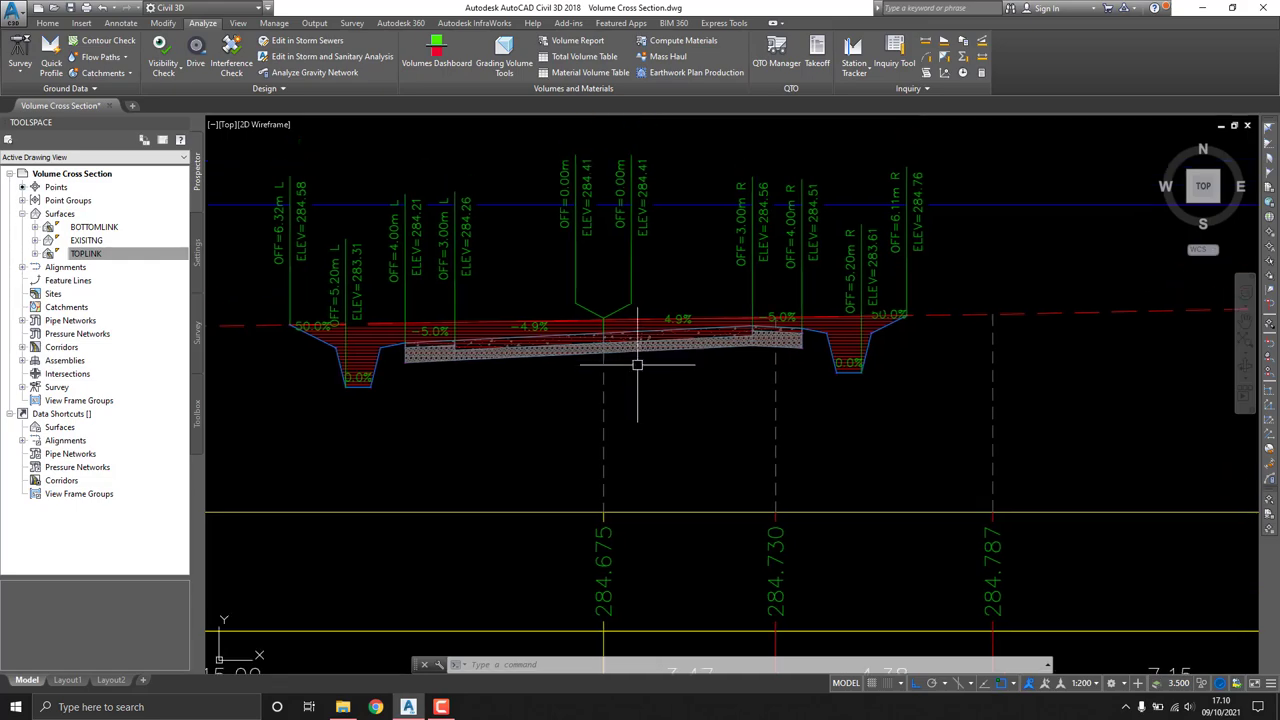
scroll(634, 363, "down", 3)
scroll(655, 341, "down", 3)
middle_click_drag(651, 337, 497, 286)
scroll(894, 209, "up", 3)
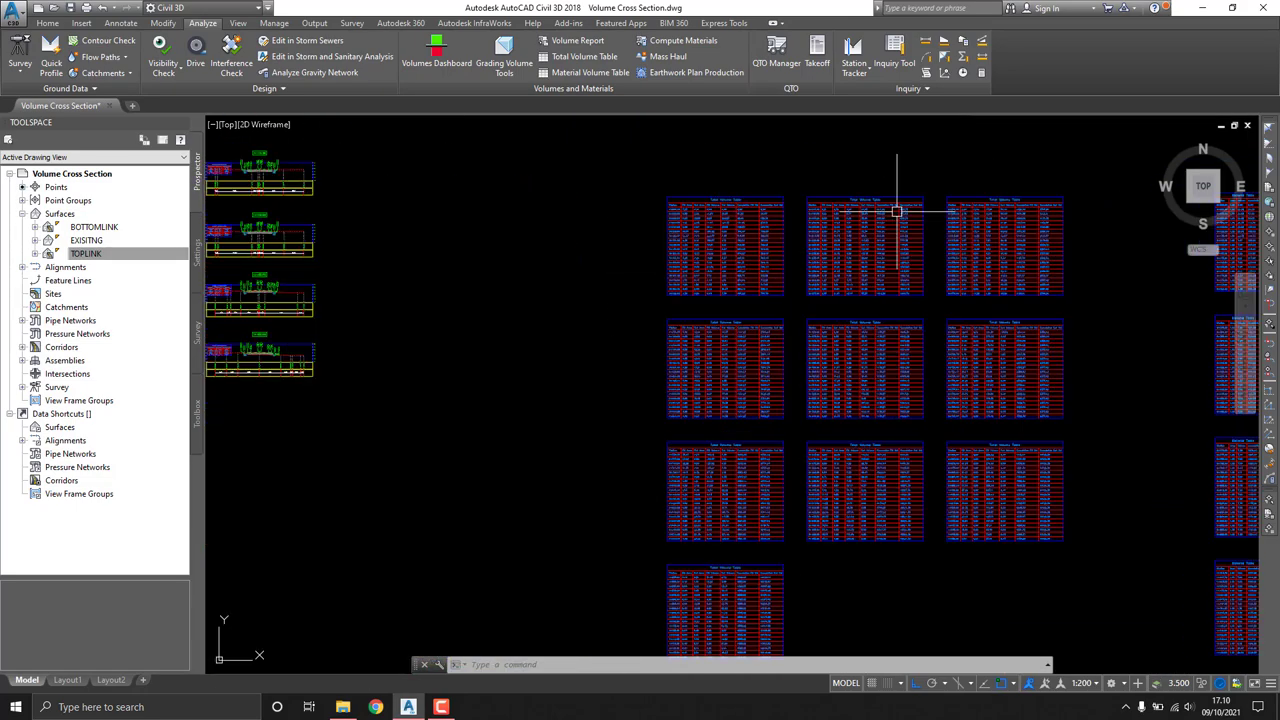
scroll(581, 240, "down", 3)
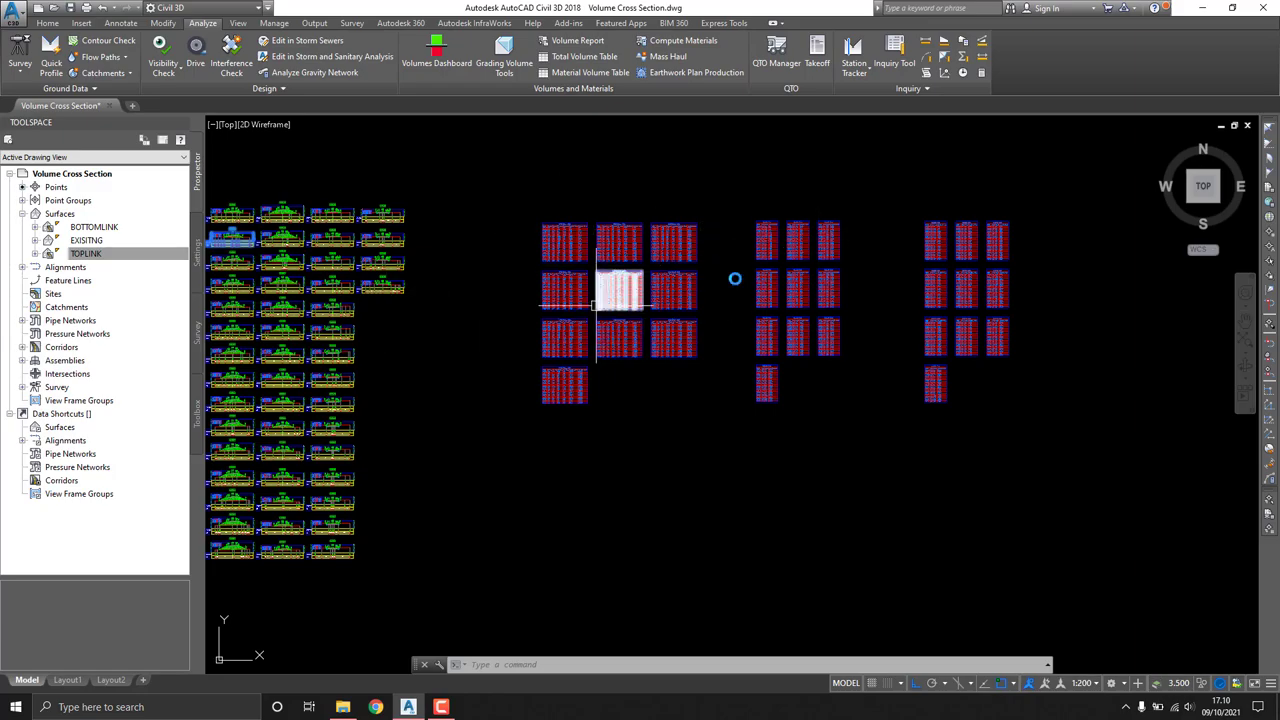
scroll(565, 296, "up", 3)
scroll(565, 296, "up", 2)
scroll(565, 296, "up", 2)
scroll(651, 309, "up", 3)
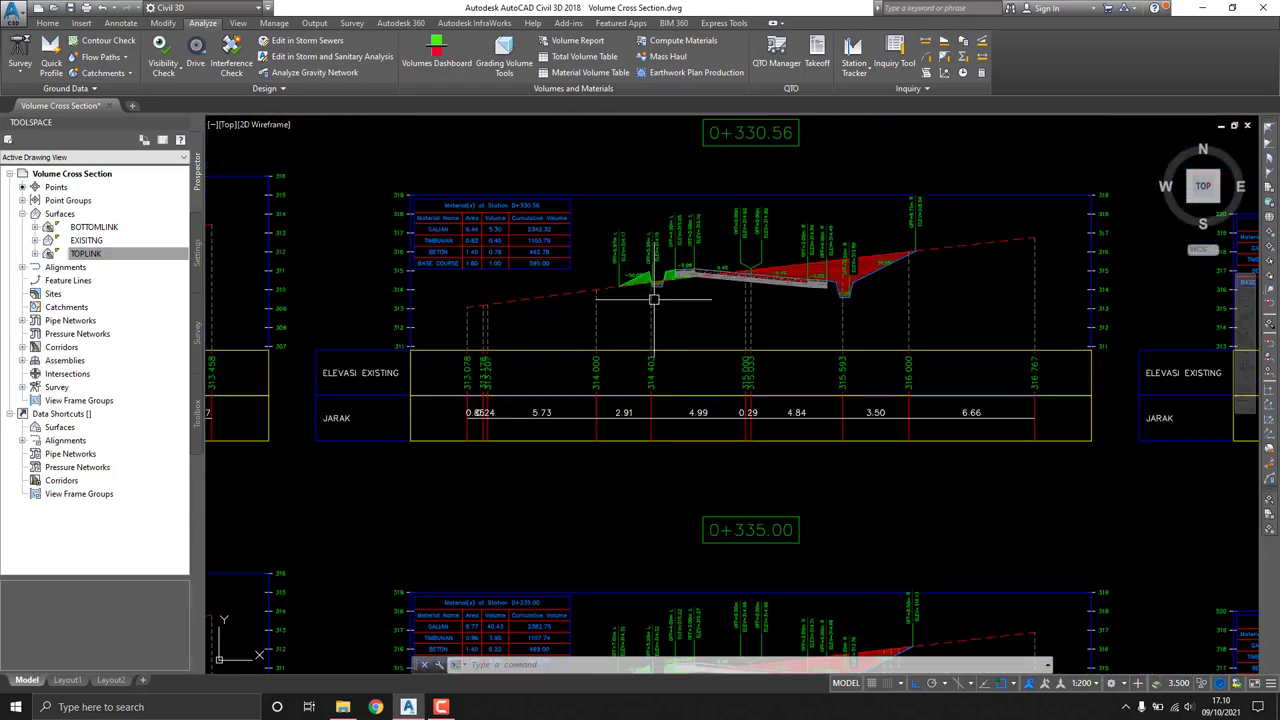
scroll(716, 309, "up", 2)
scroll(716, 309, "down", 3)
scroll(697, 297, "down", 1)
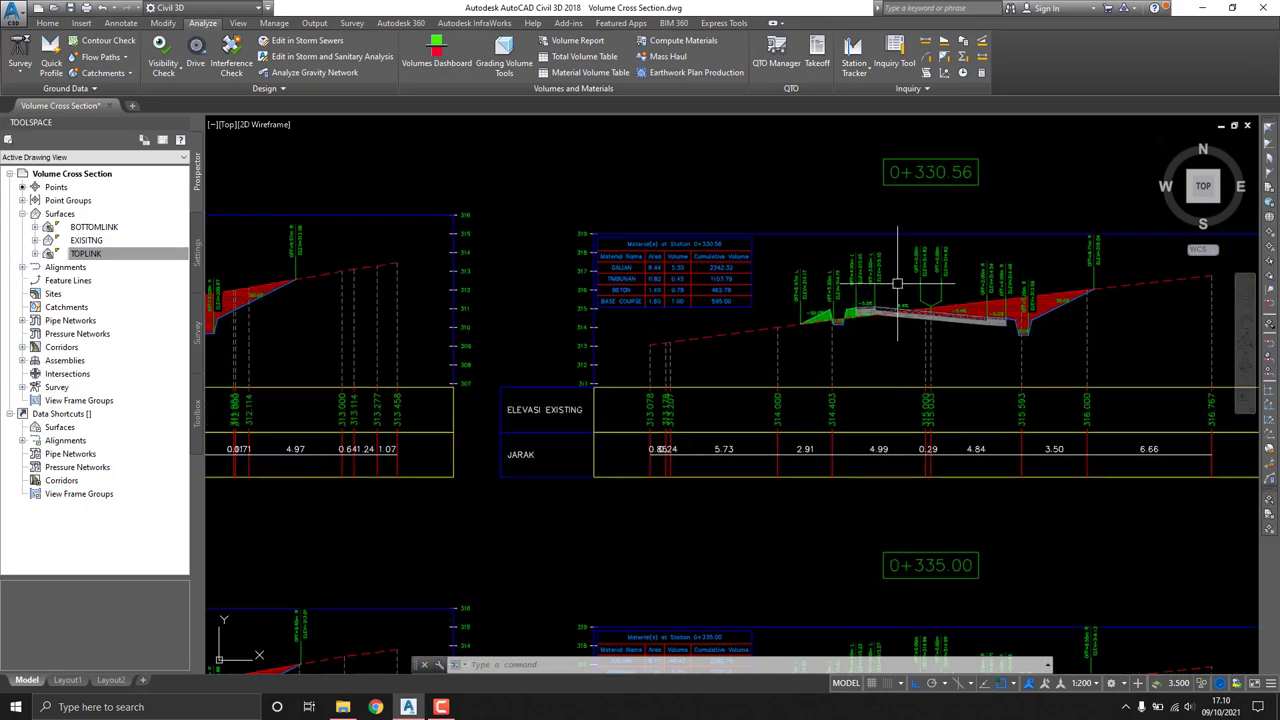
scroll(771, 277, "down", 3)
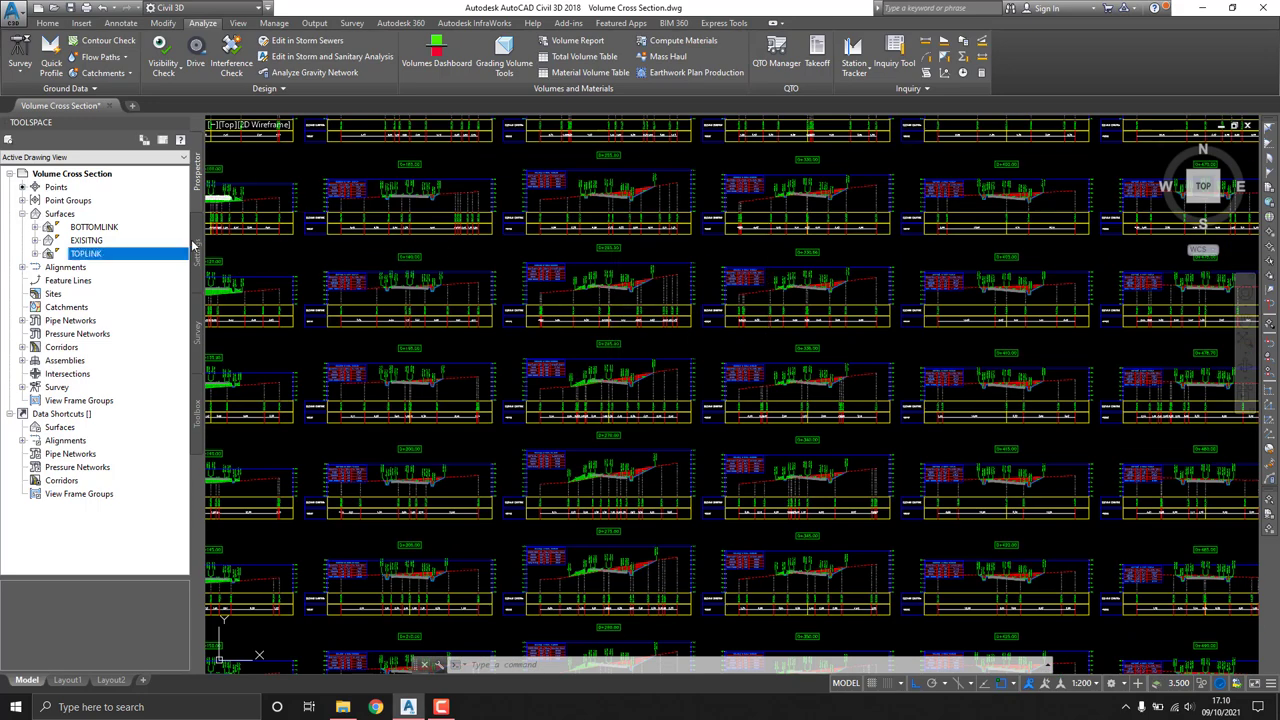
Step: Execute the Corridor Volume Report from the Toolbox Reports Manager
left_click(198, 422)
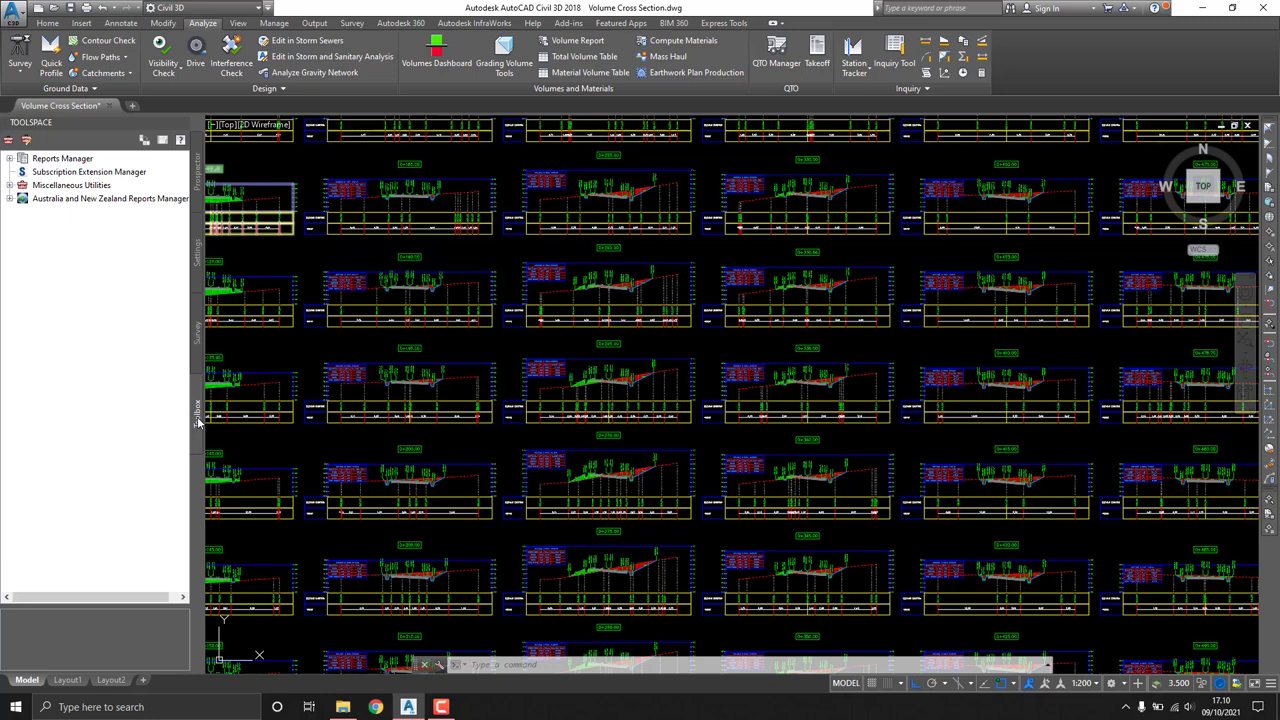
left_click(10, 159)
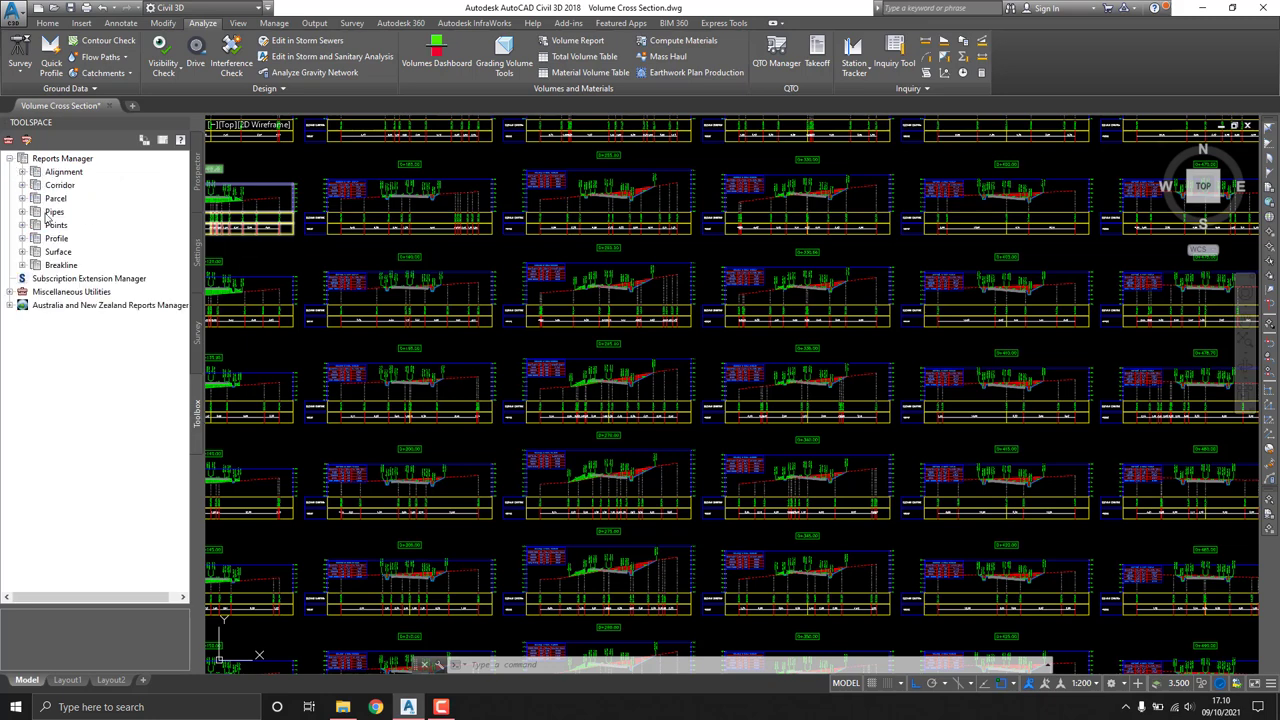
left_click(22, 186)
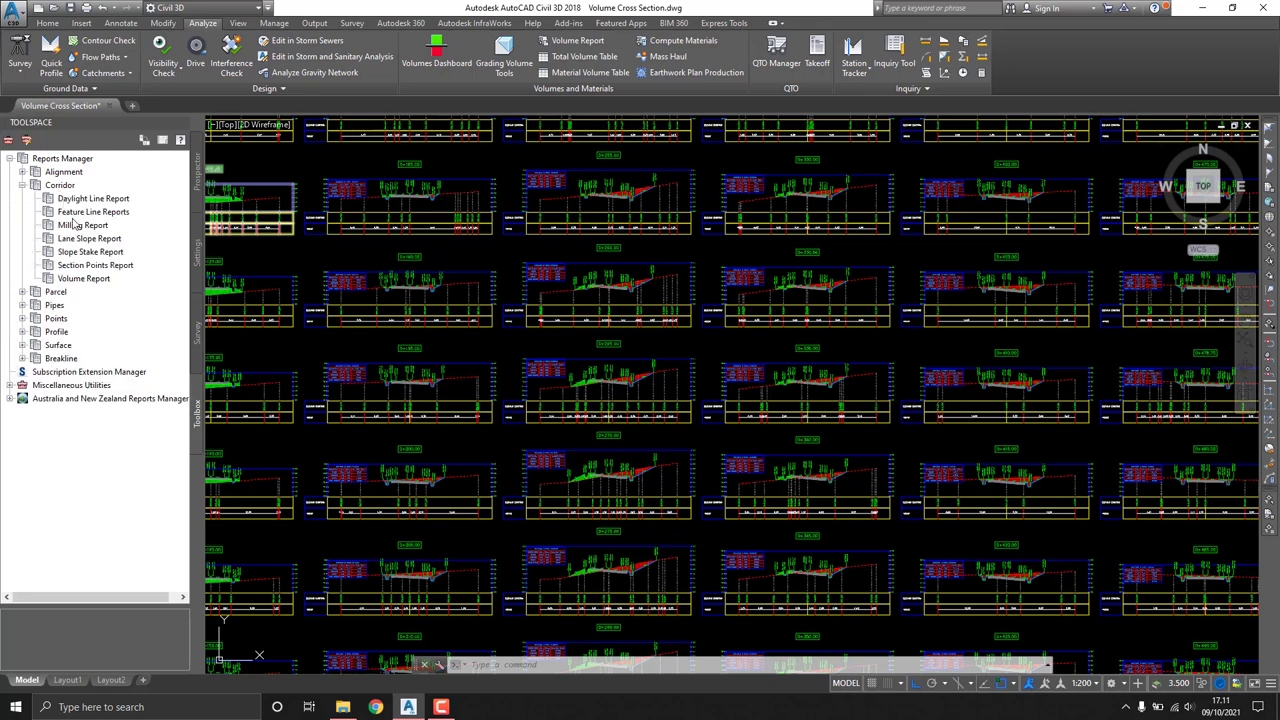
left_click(84, 280)
right_click(98, 280)
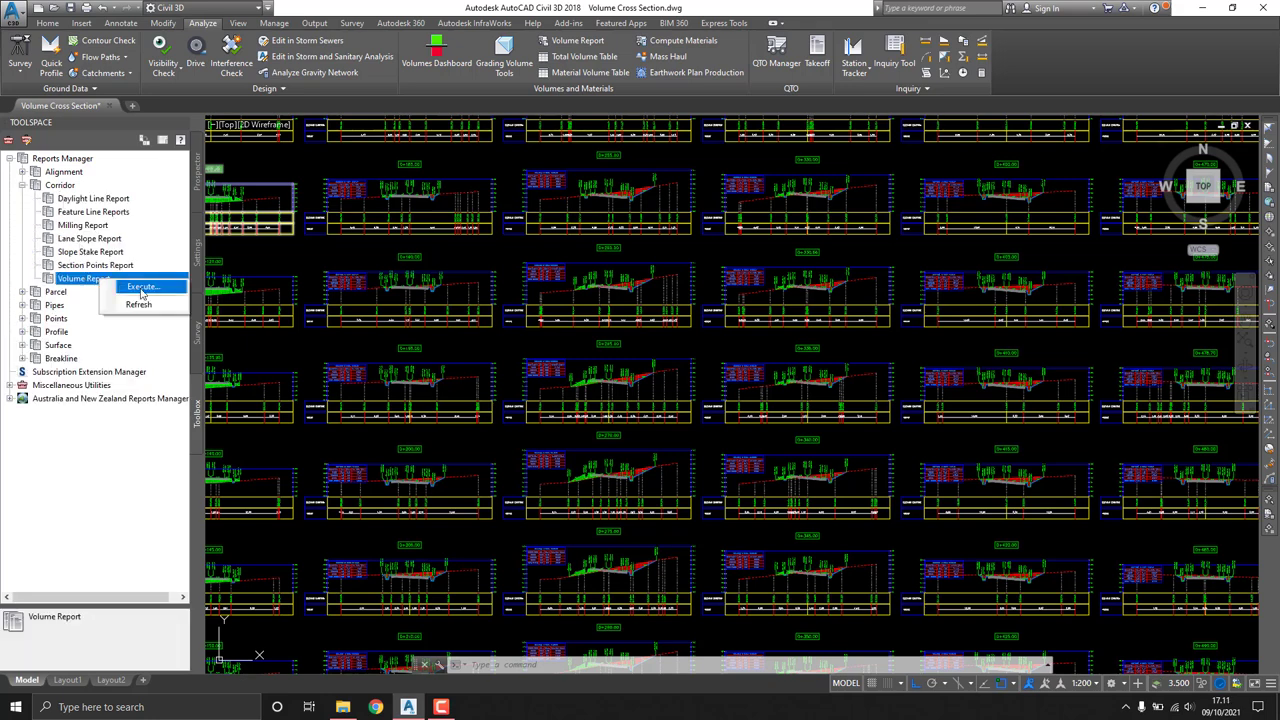
left_click(141, 289)
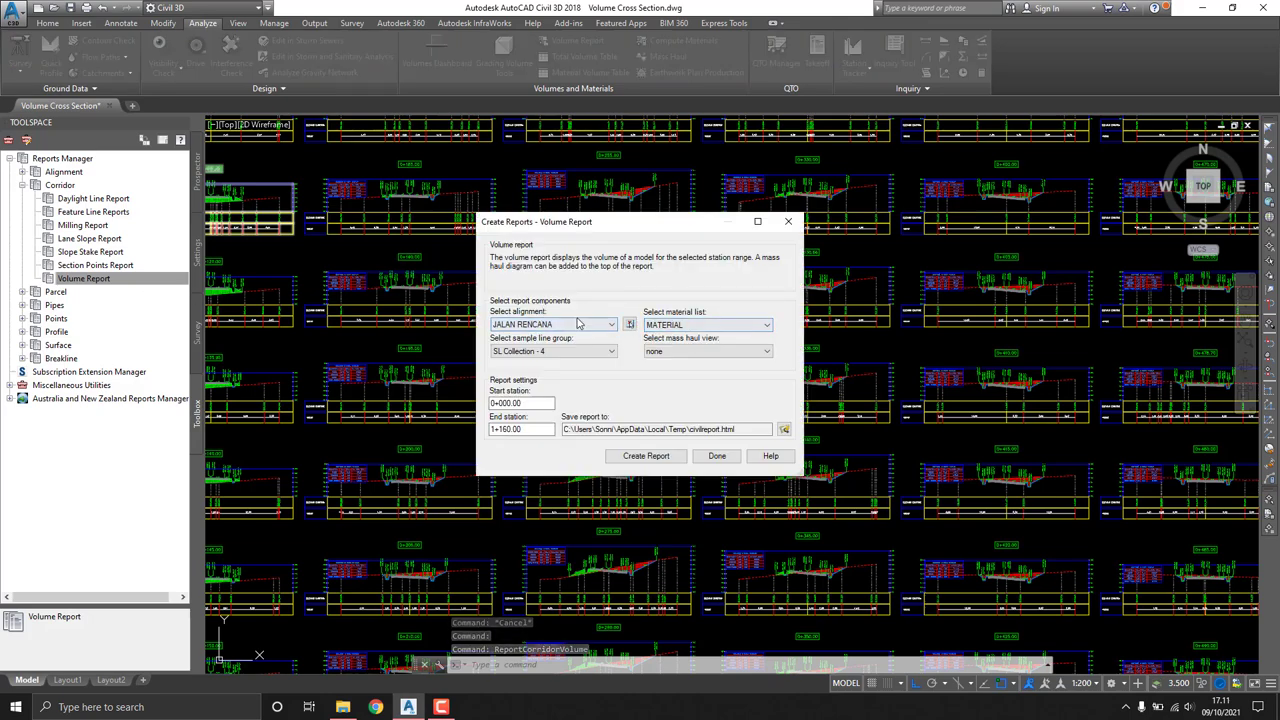
Step: Keep alignment JALAN RENCANA, material list MATERIAL and sample line group SL Collection - 4
left_click(577, 323)
left_click(565, 336)
left_click(724, 326)
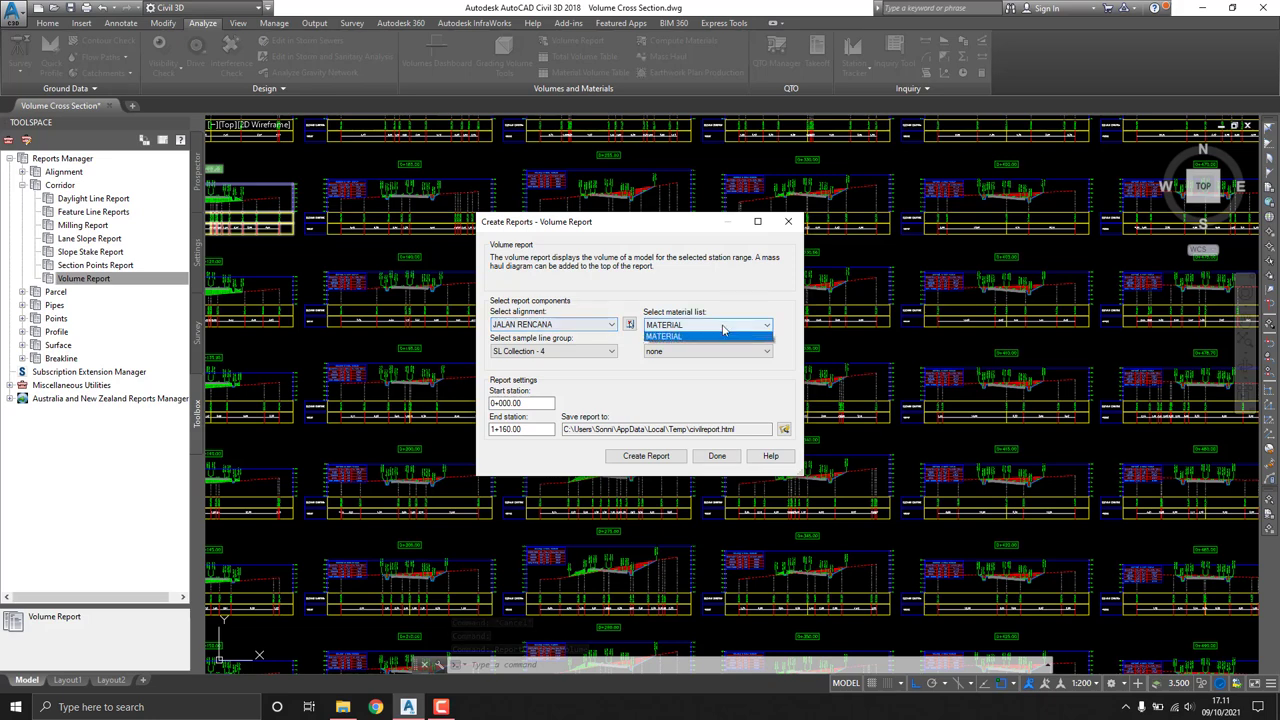
left_click(723, 327)
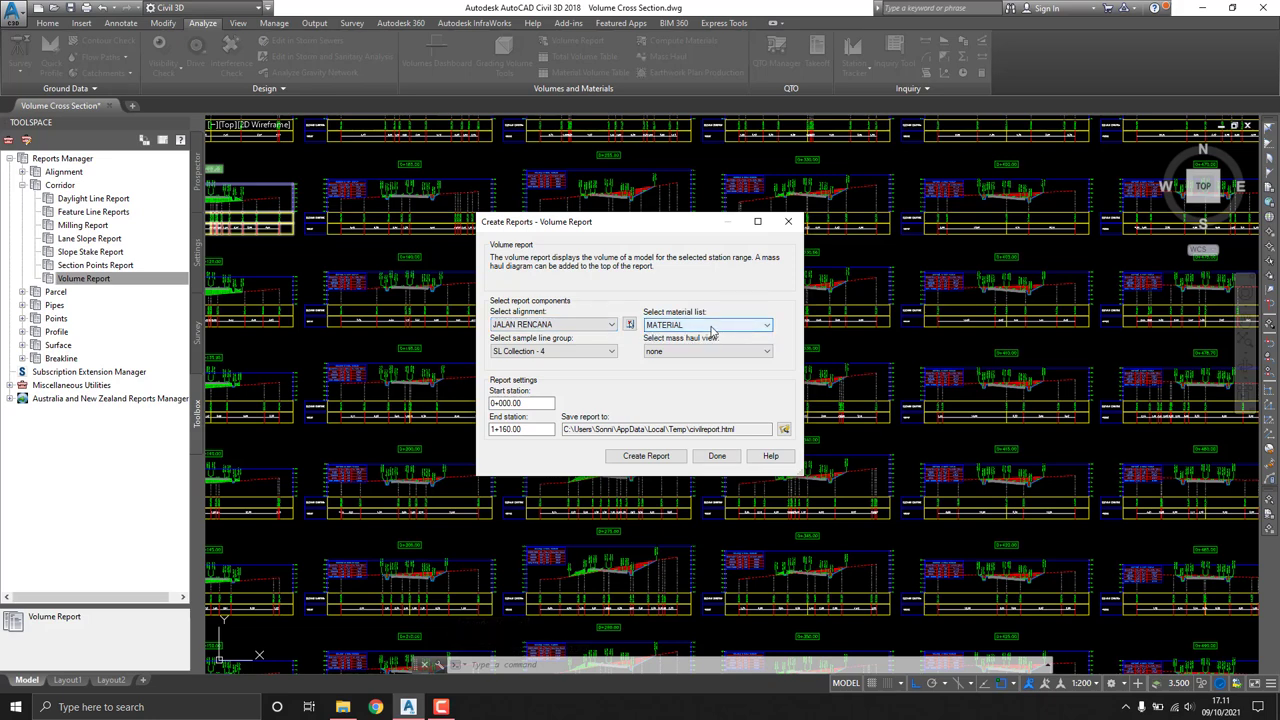
left_click(595, 355)
left_click(563, 358)
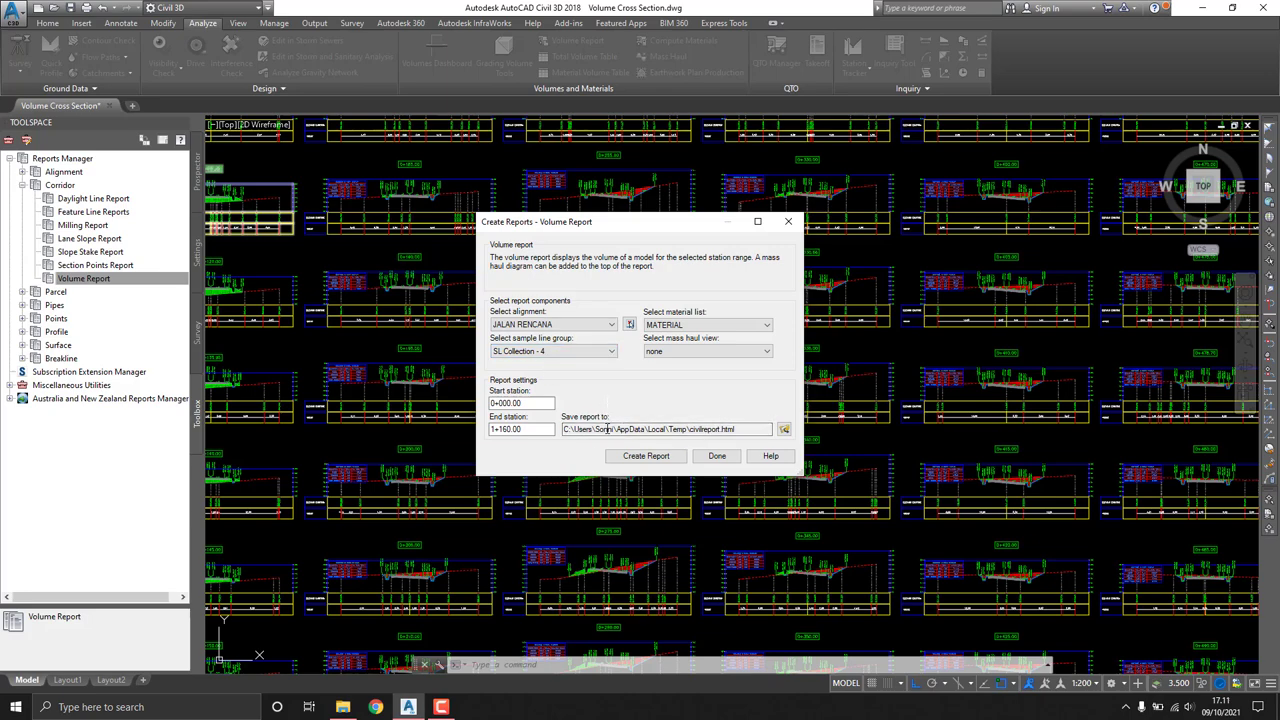
Step: Save the report as Excel 97-2003 workbook CivilReport on the Desktop, replacing the existing file
left_click(783, 430)
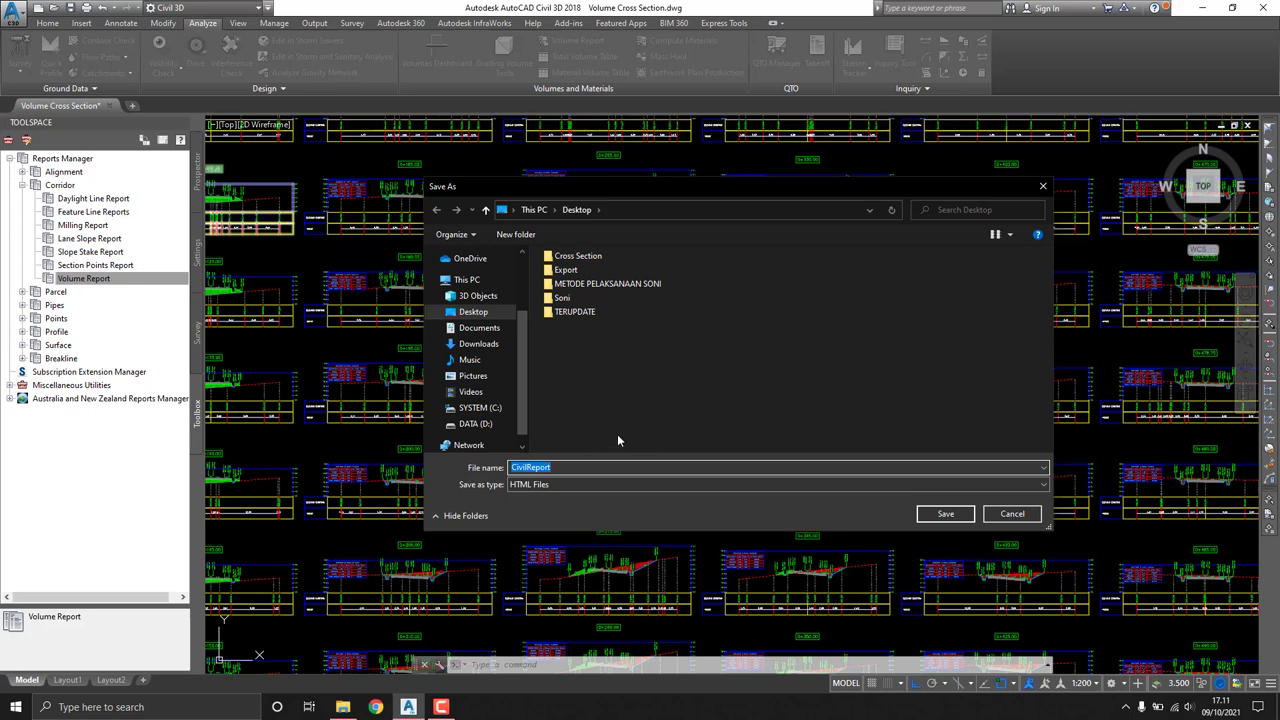
left_click(476, 312)
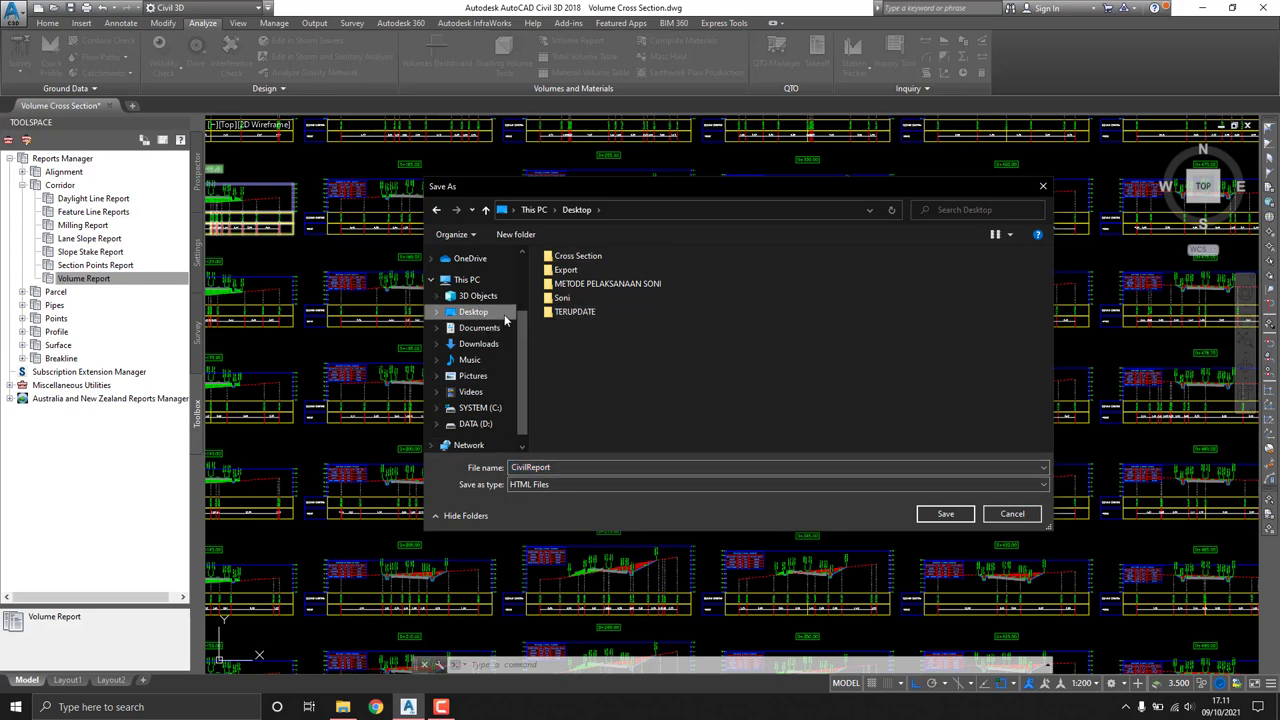
left_click(515, 486)
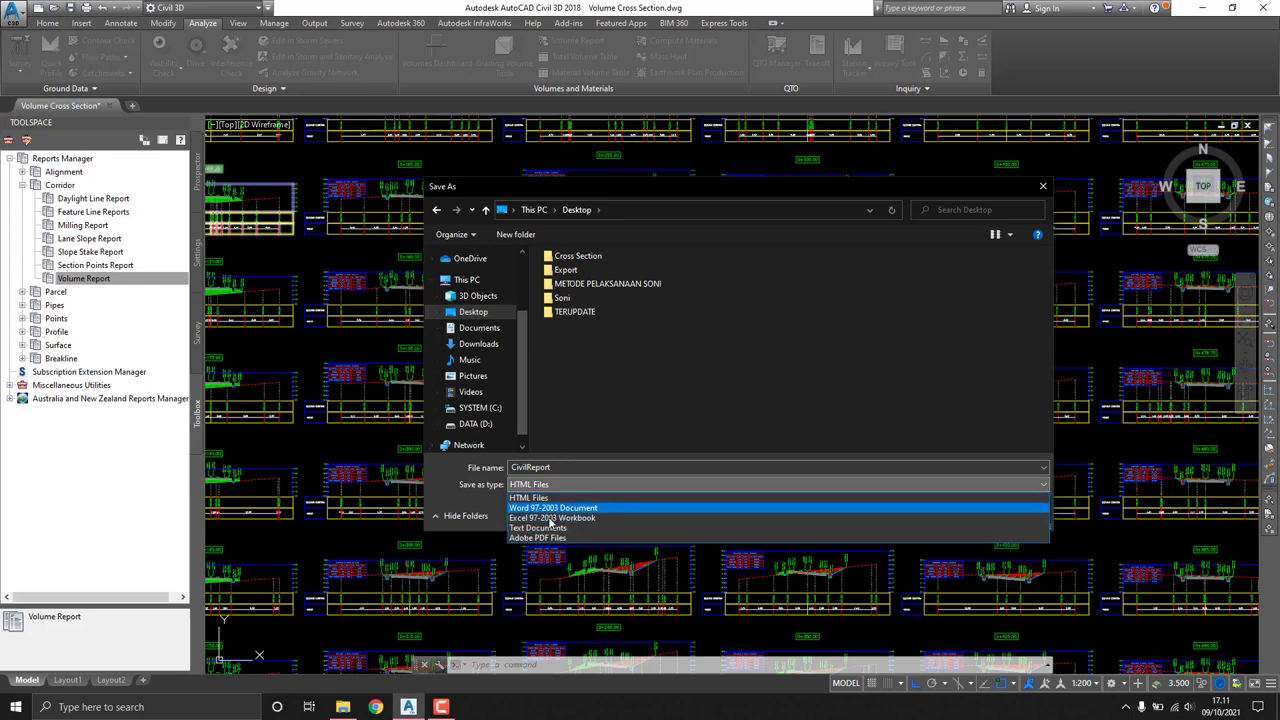
left_click(549, 518)
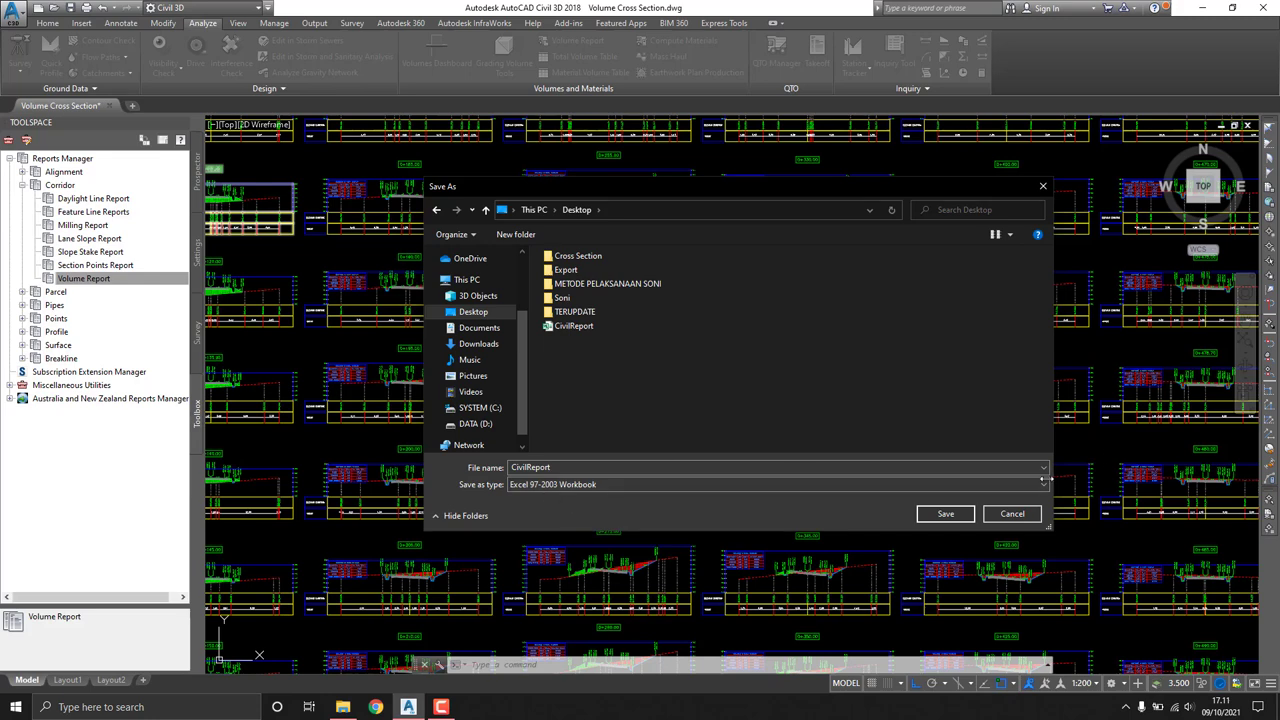
left_click(946, 515)
left_click(672, 354)
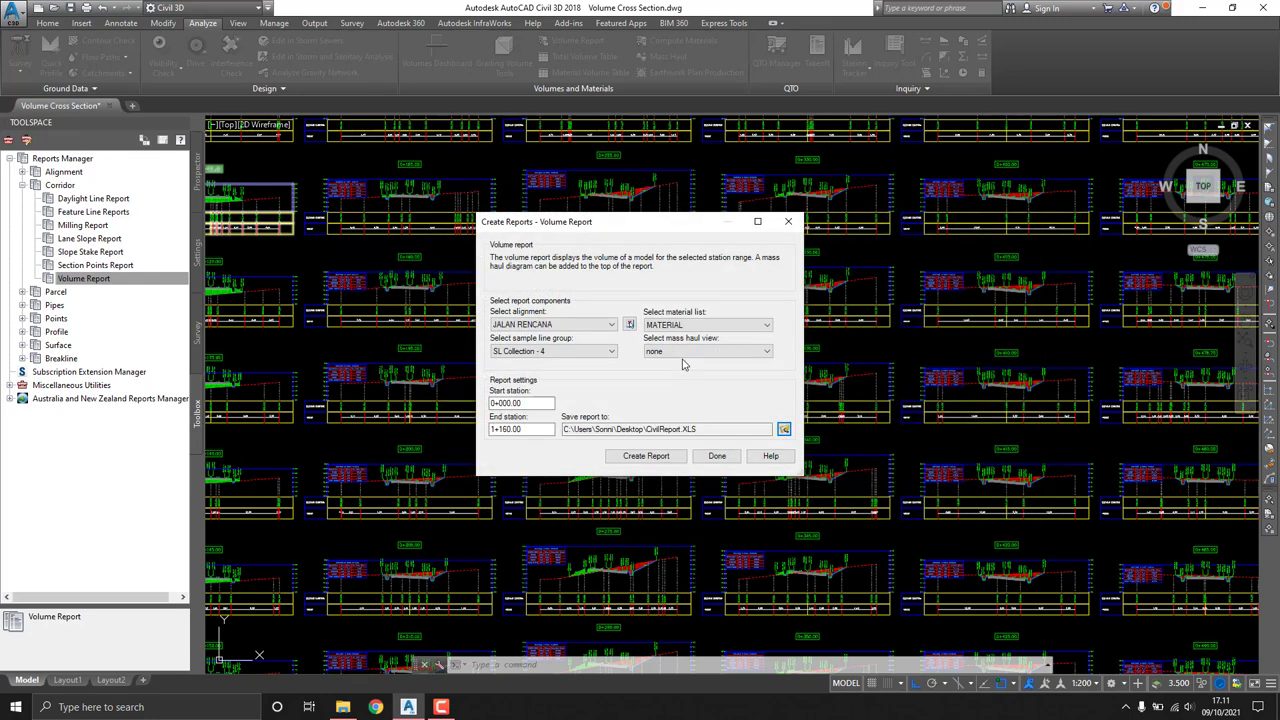
left_click(716, 456)
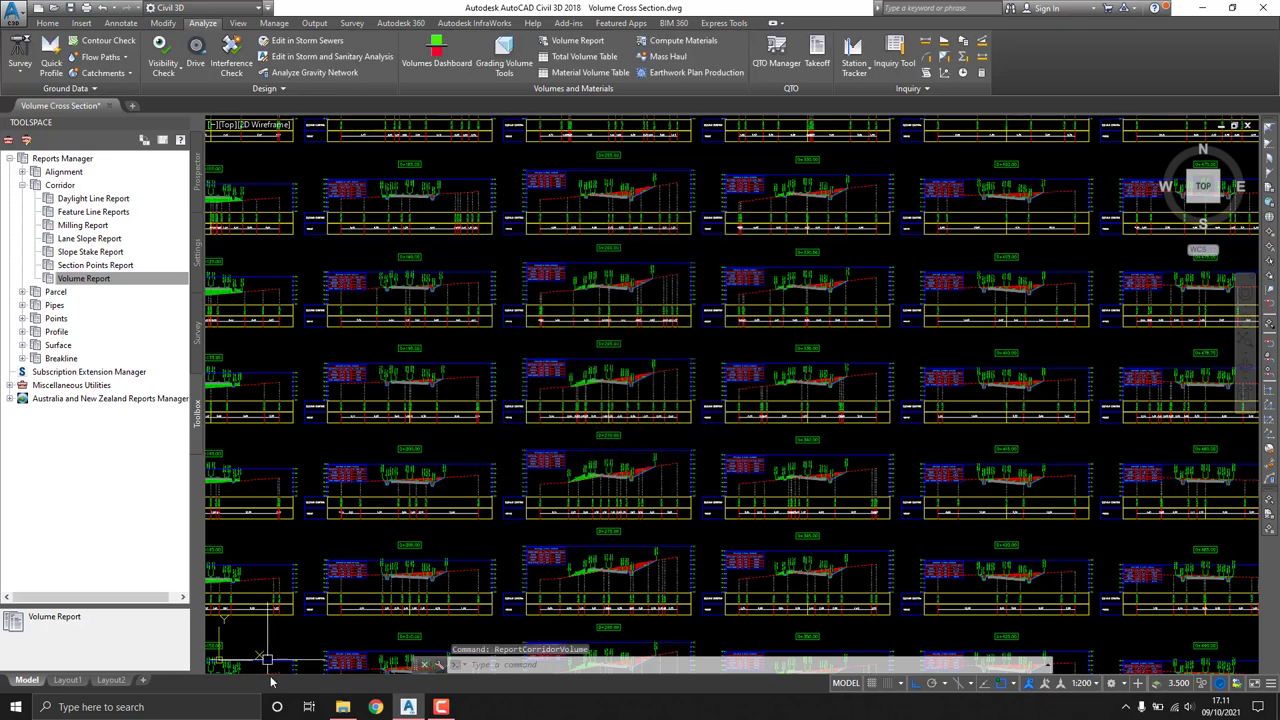
Step: Open the CivilReport workbook from the Desktop folder in Excel
left_click(343, 707)
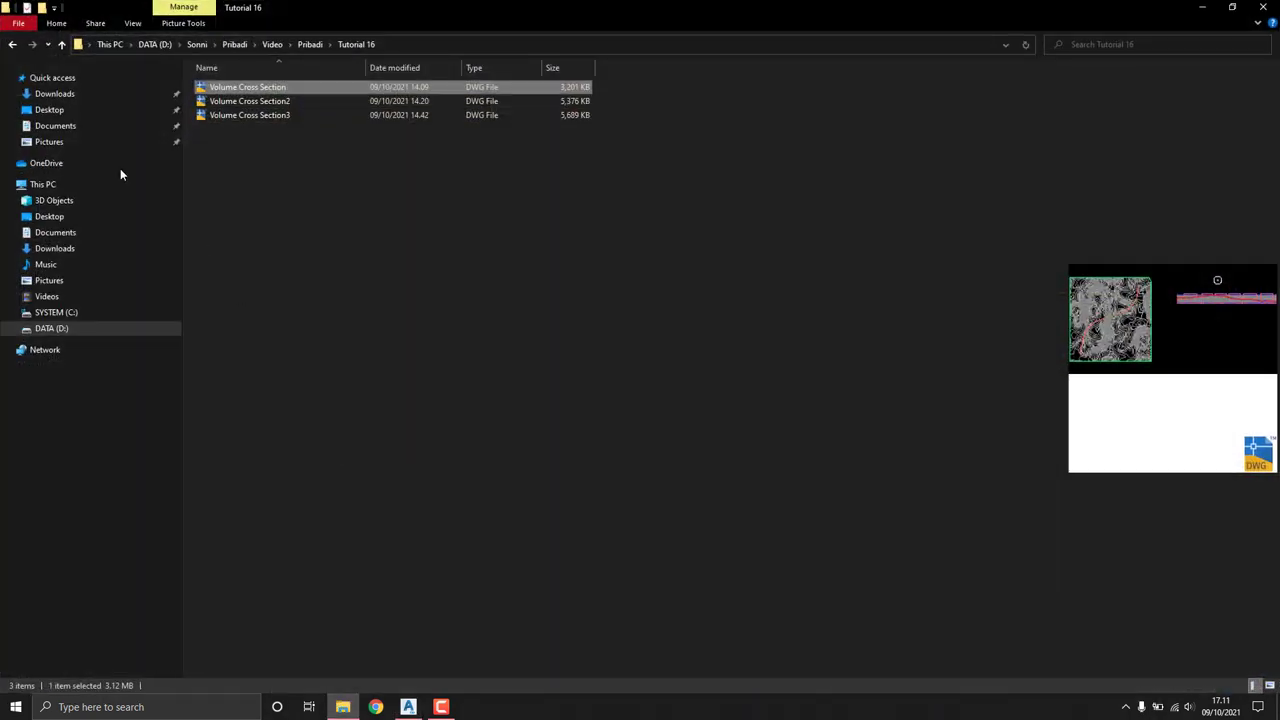
left_click(50, 110)
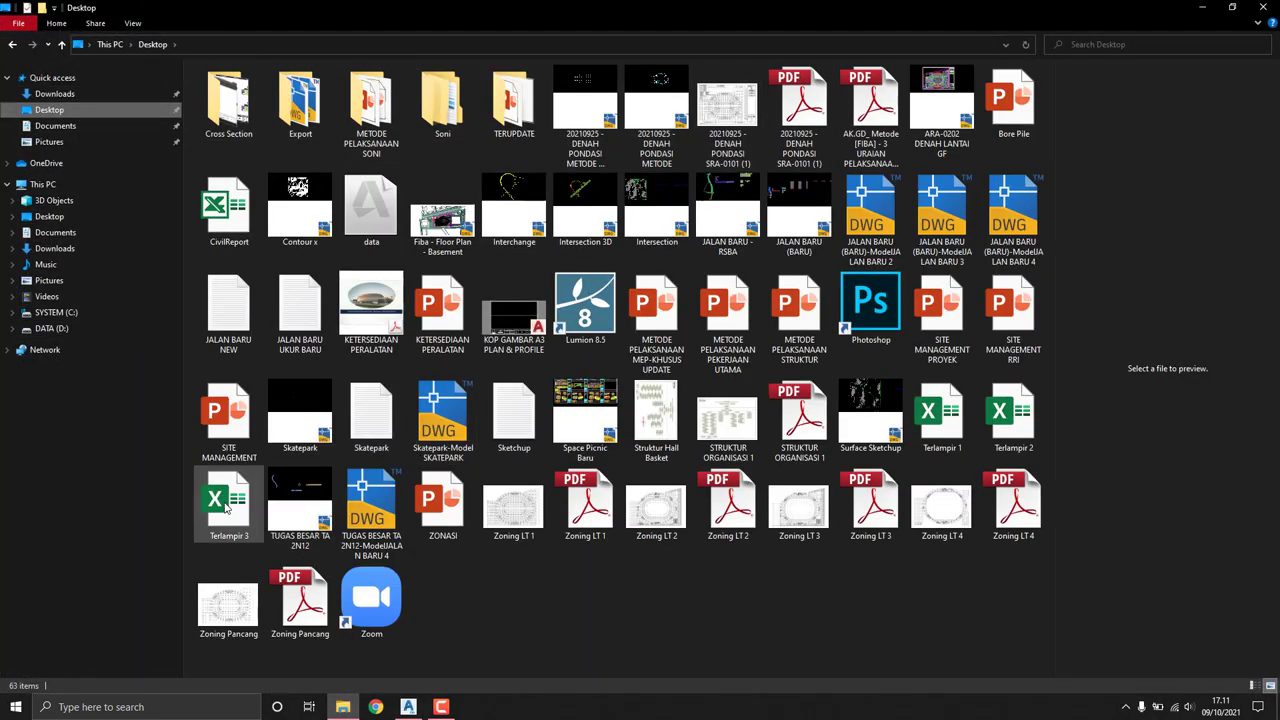
left_click(231, 226)
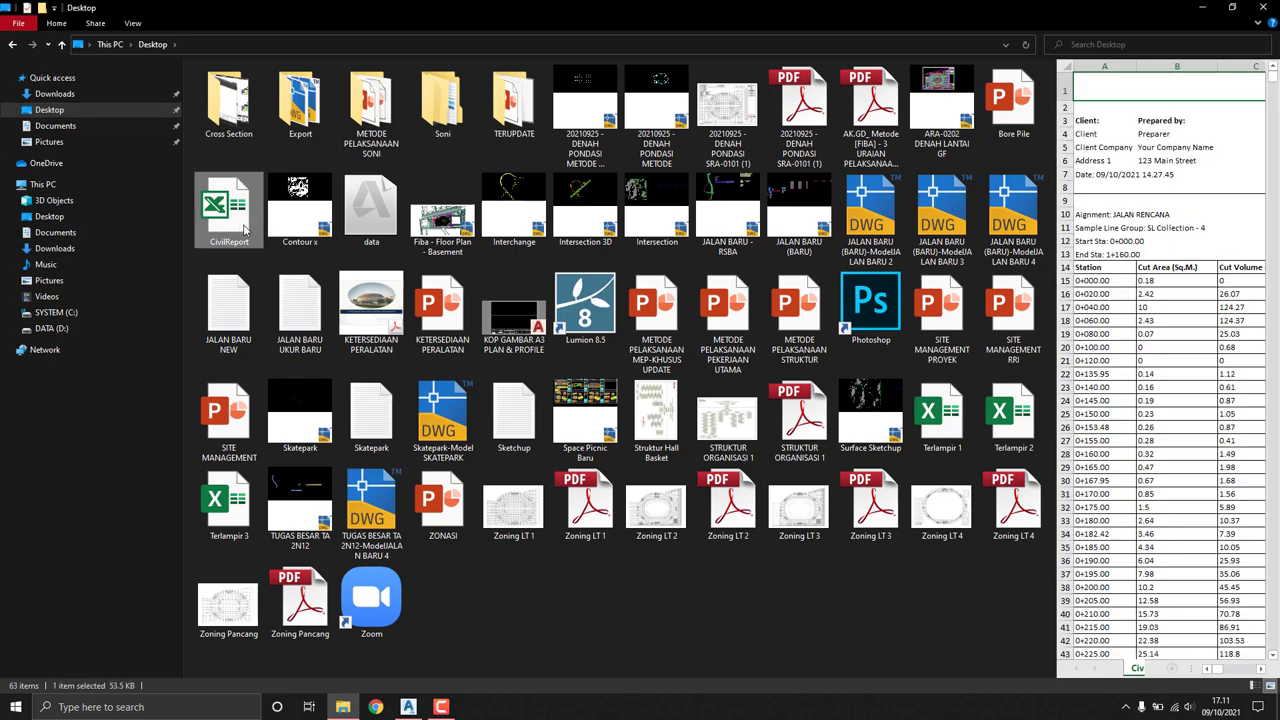
double_click(237, 213)
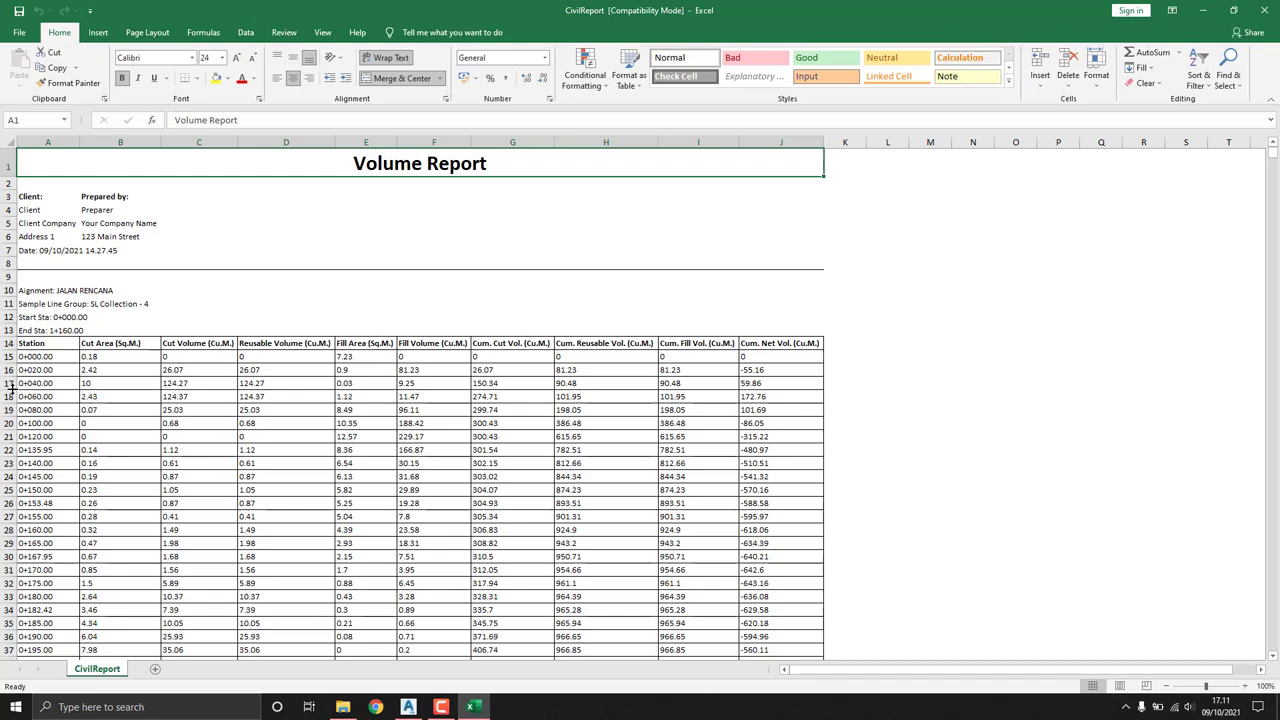
Step: Delete column D (Reusable Volume) and column H (Cum. Reusable Vol.), then select cell A15
scroll(258, 315, "down", 3)
scroll(261, 318, "down", 4)
scroll(280, 326, "up", 2)
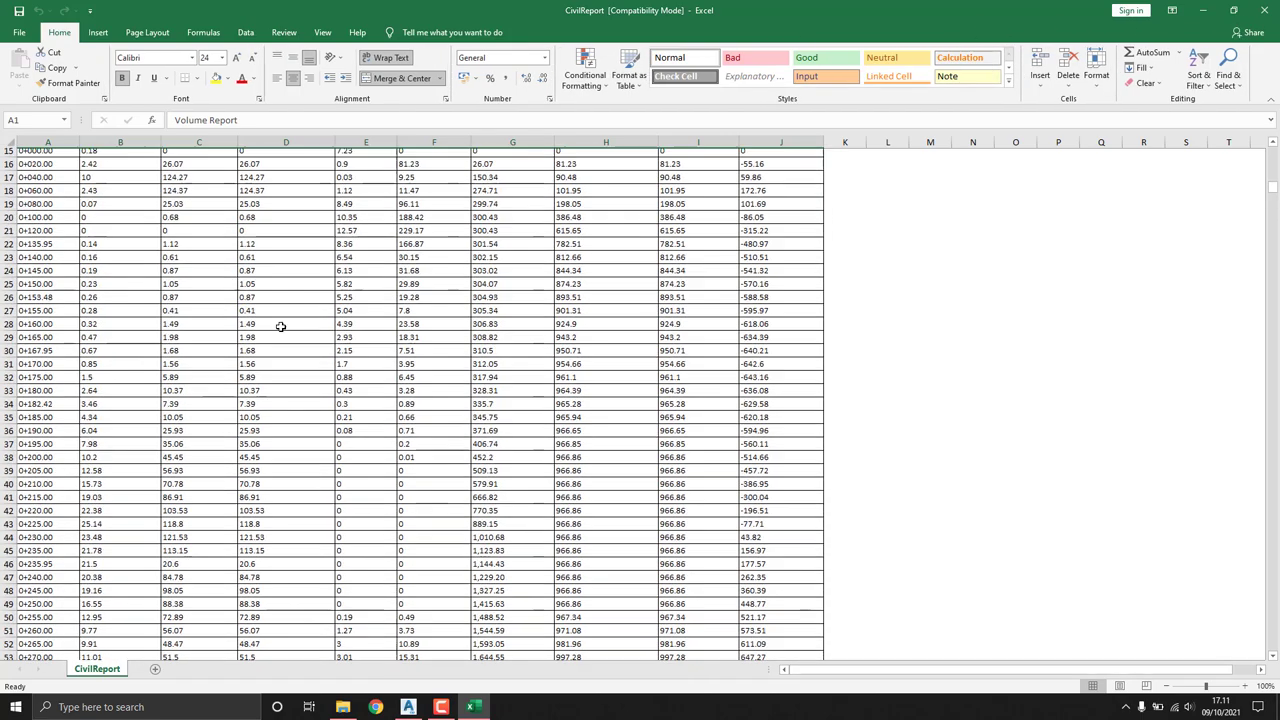
scroll(280, 326, "up", 5)
scroll(385, 340, "down", 7)
scroll(385, 340, "down", 9)
scroll(387, 340, "down", 10)
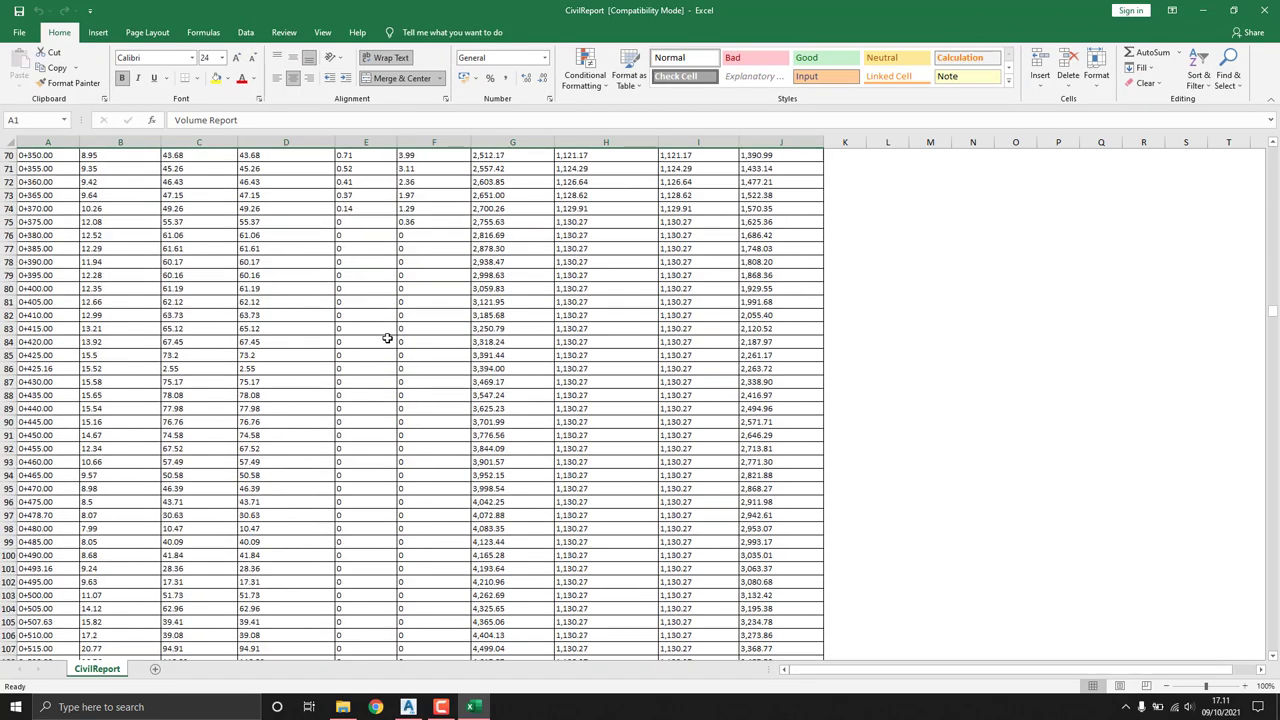
scroll(389, 339, "down", 9)
scroll(392, 338, "down", 9)
scroll(392, 338, "down", 5)
scroll(395, 342, "down", 9)
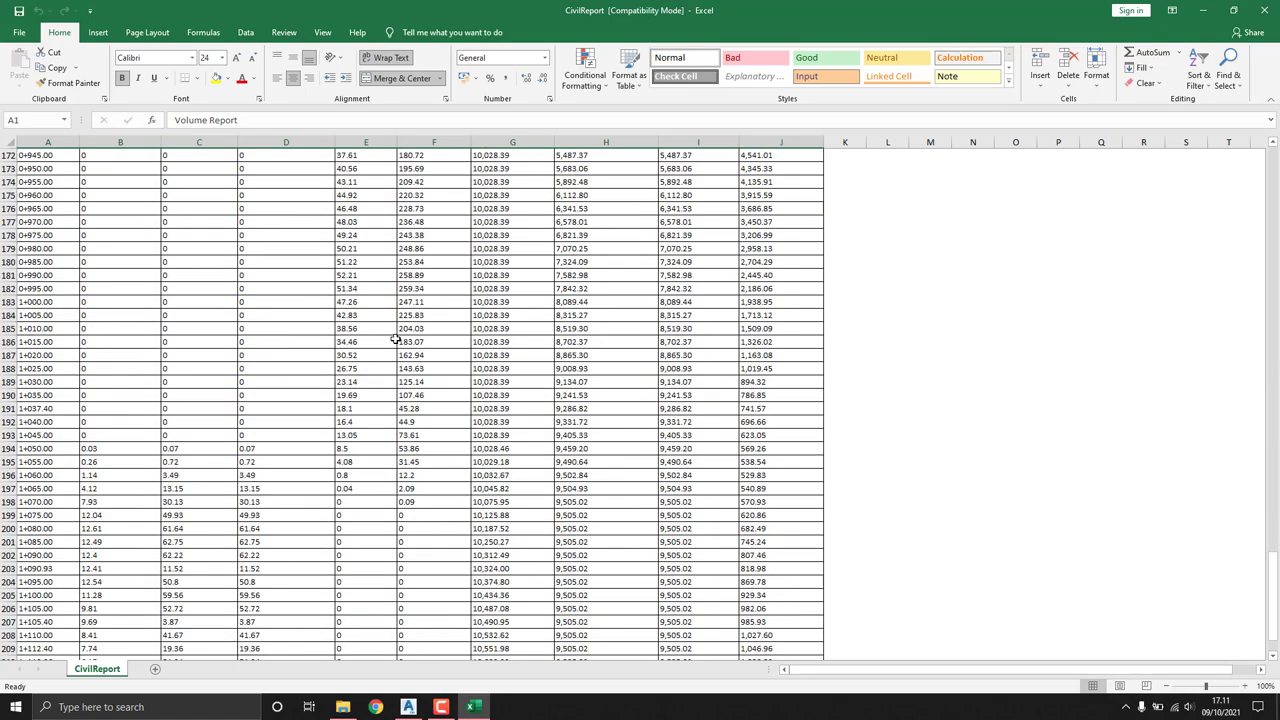
scroll(397, 346, "up", 12)
scroll(398, 346, "up", 12)
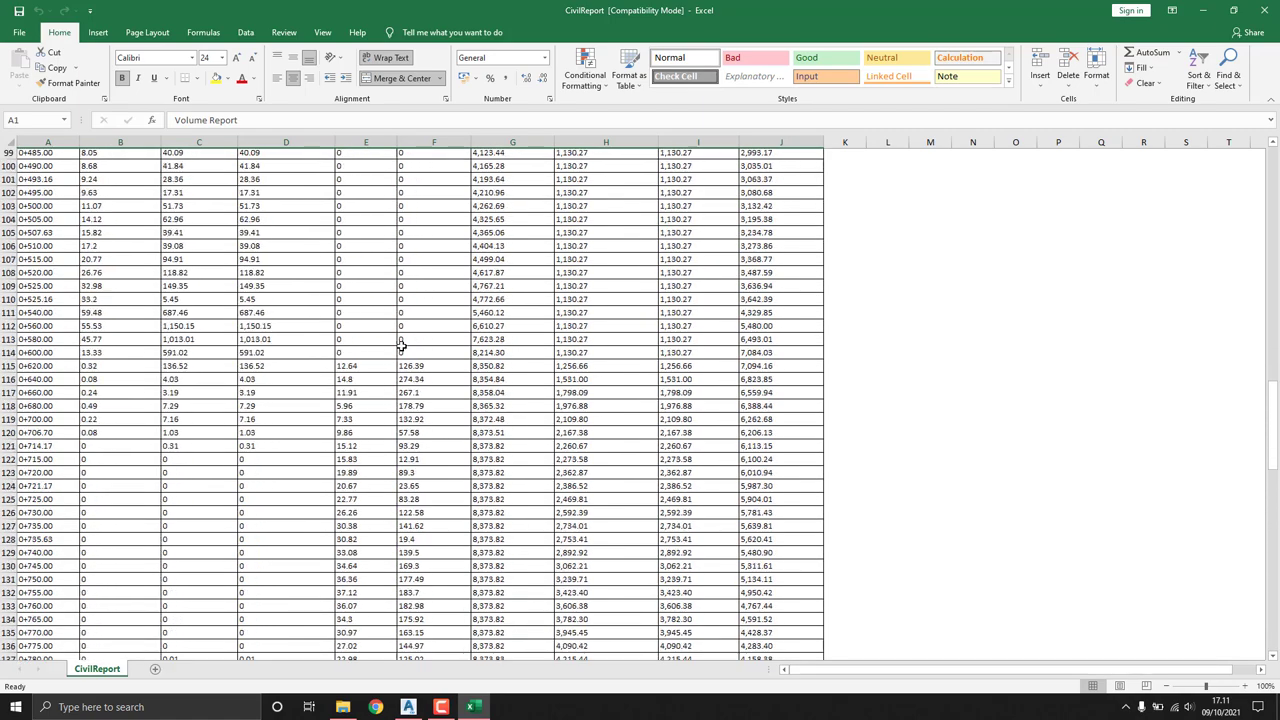
scroll(399, 345, "up", 12)
scroll(400, 345, "up", 11)
scroll(400, 345, "up", 8)
scroll(398, 345, "up", 1)
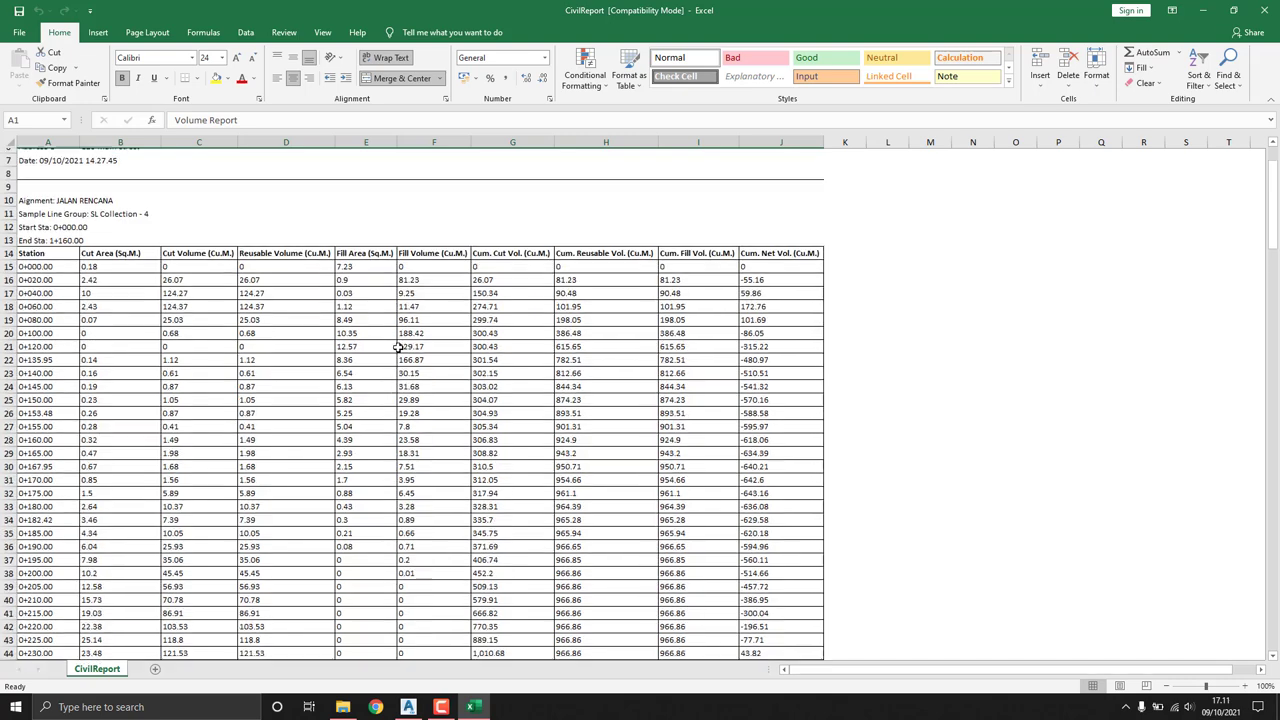
scroll(396, 345, "up", 2)
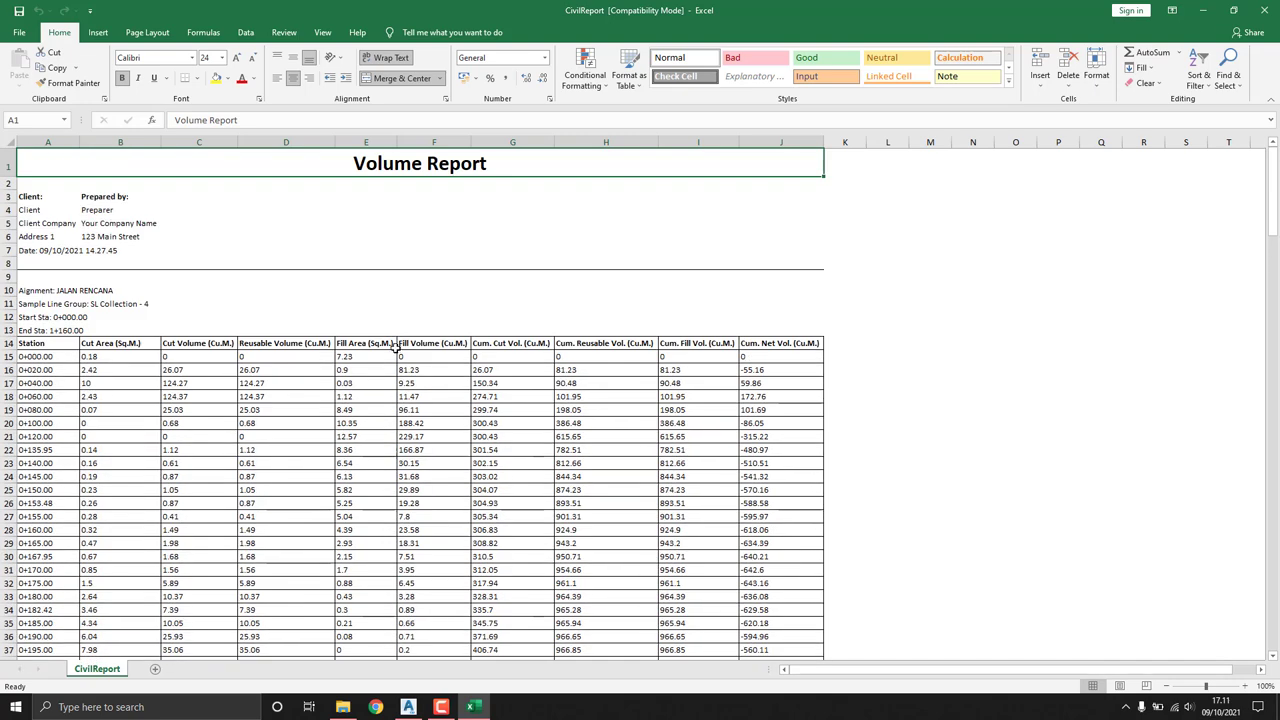
left_click(297, 142)
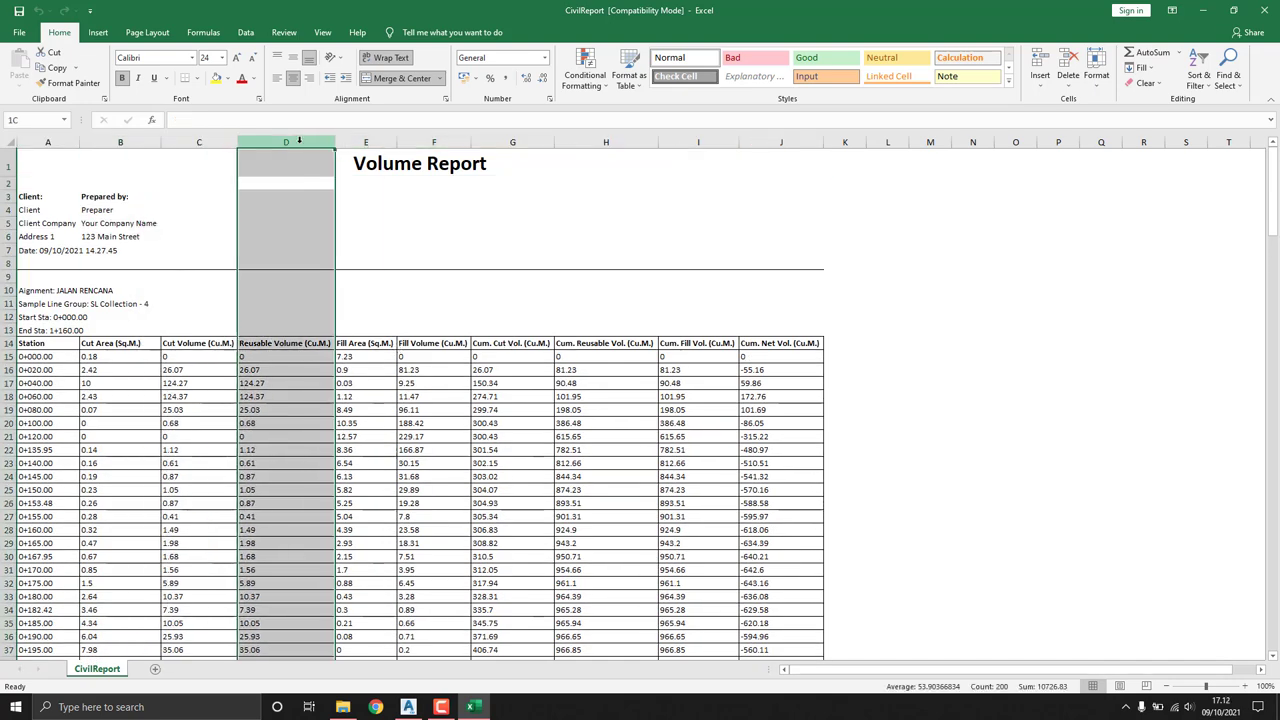
left_click(606, 143, "ctrl")
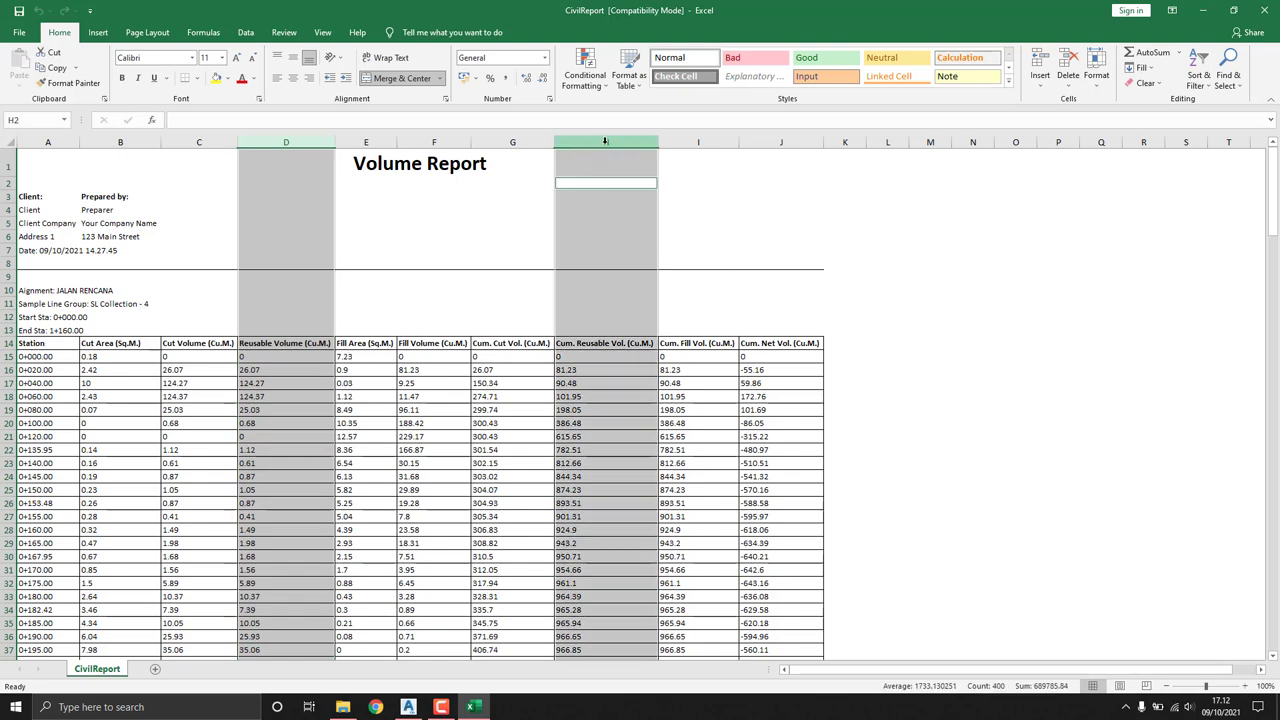
key("alt+h")
key("o")
key("i")
left_click(259, 370)
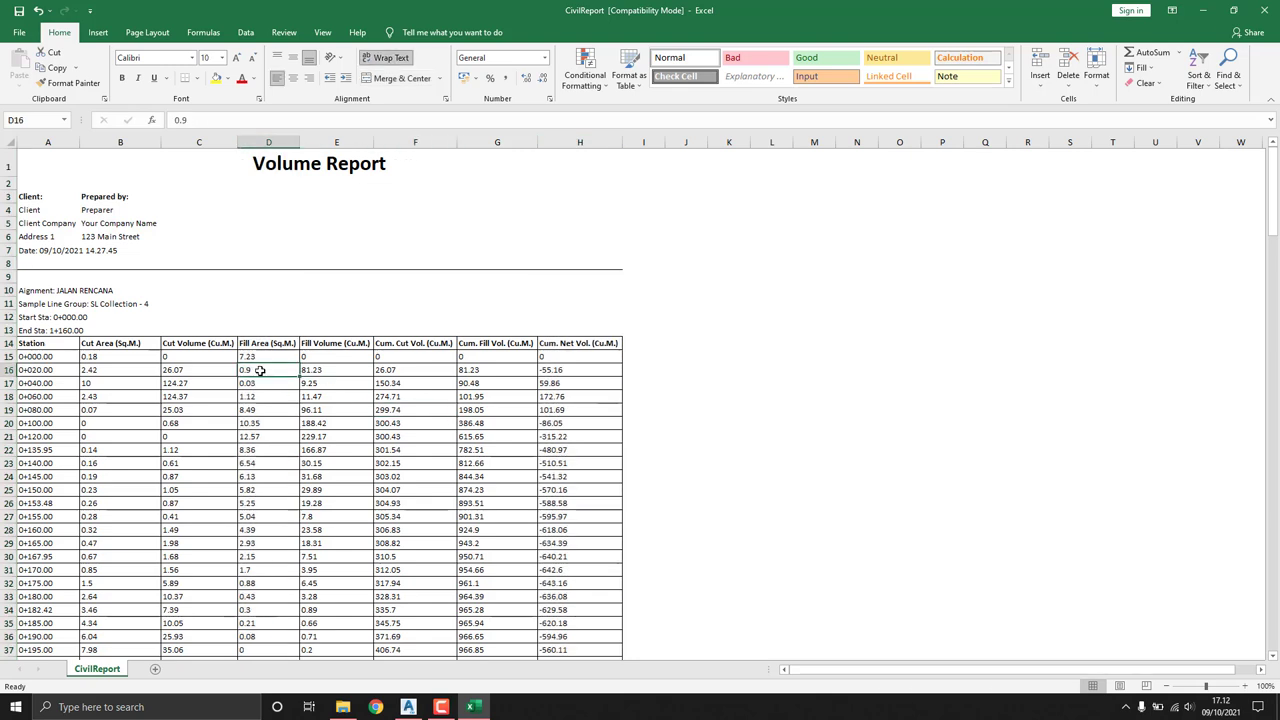
left_click(63, 356)
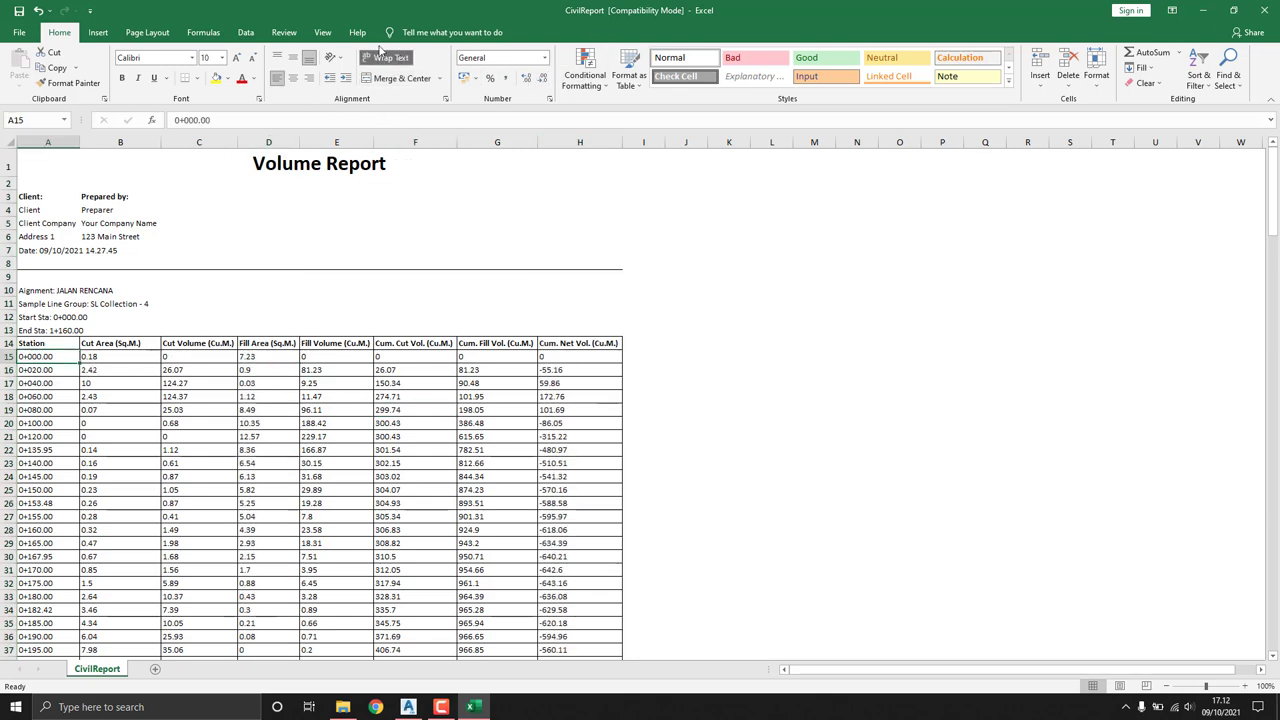
Step: Freeze panes at A15 so rows 1–14 stay fixed
left_click(245, 32)
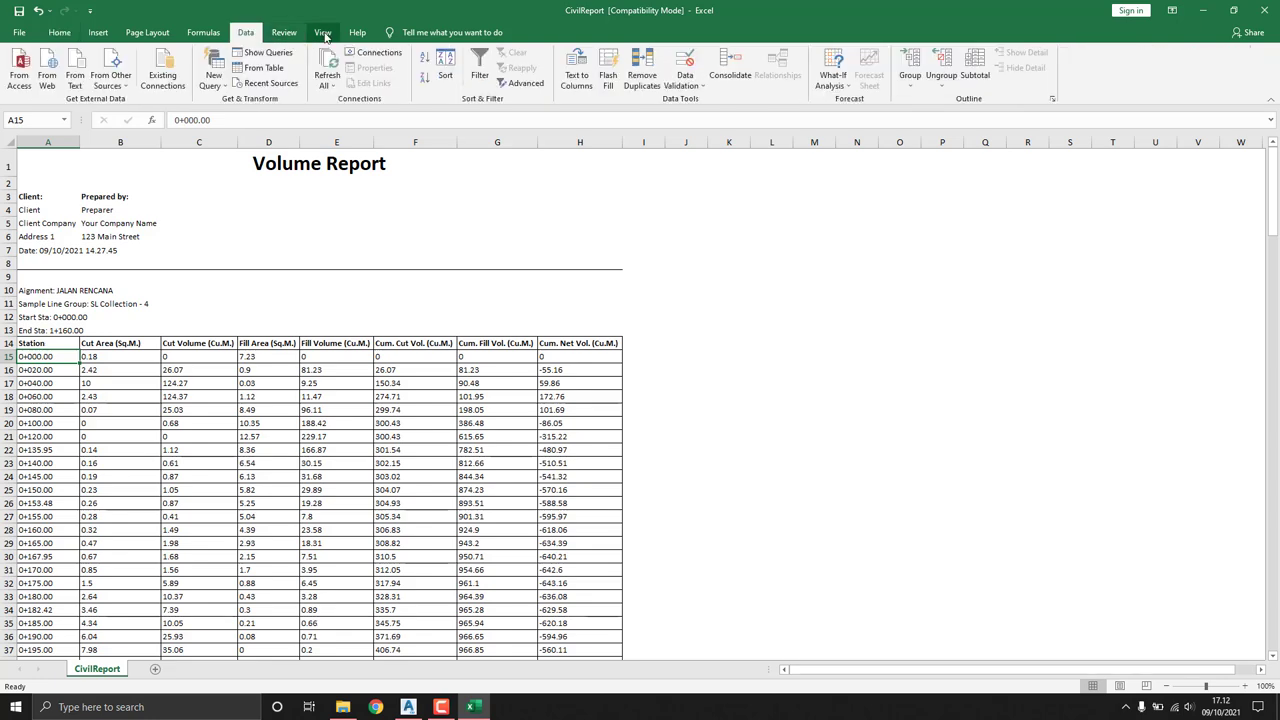
left_click(324, 33)
left_click(449, 78)
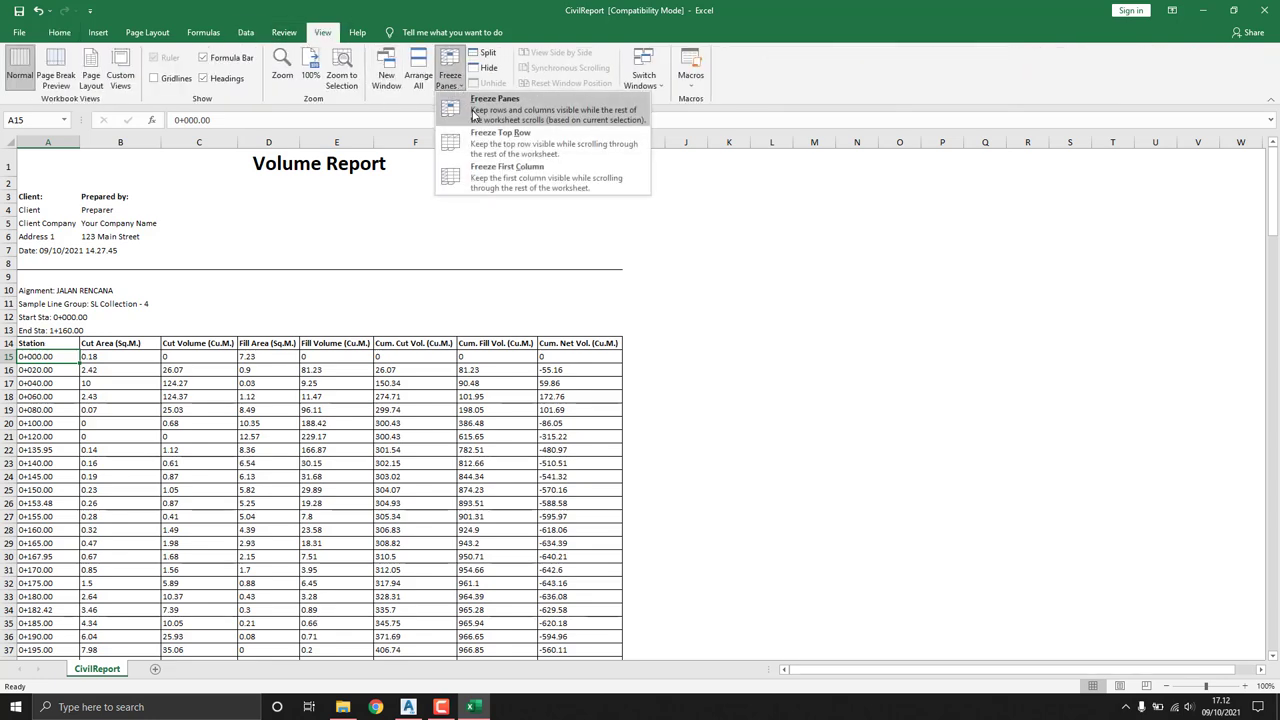
left_click(489, 110)
Step: Scroll down the station rows to check the frozen headings, then return to Civil 3D
scroll(147, 429, "down", 1)
scroll(147, 429, "down", 1)
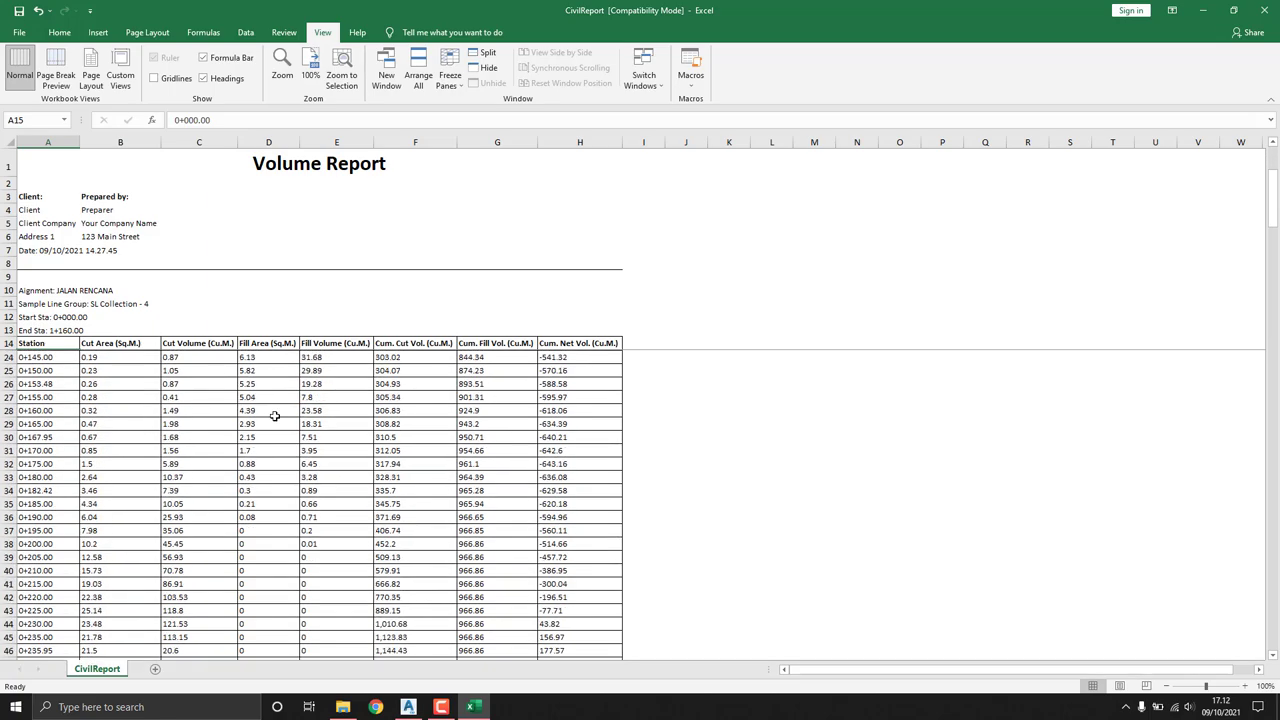
scroll(147, 429, "down", 1)
scroll(160, 426, "up", 1, "ctrl")
scroll(183, 423, "down", 4)
scroll(210, 420, "down", 5)
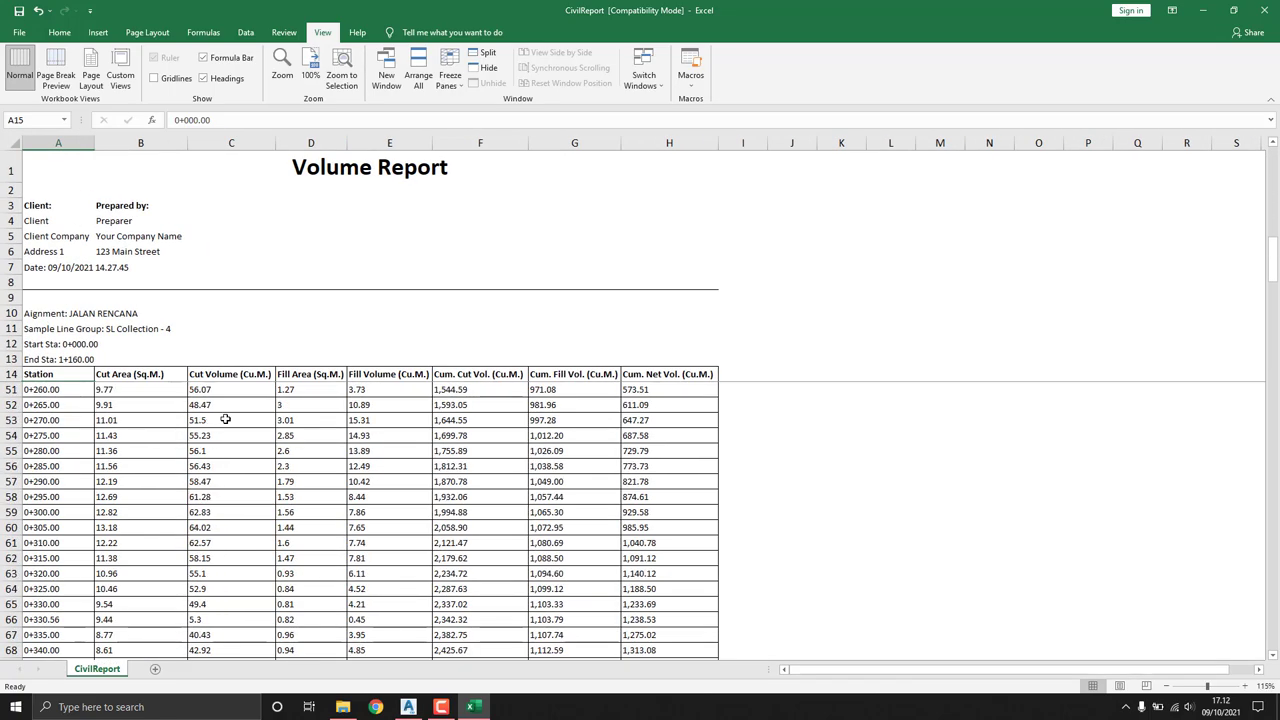
scroll(351, 386, "down", 7)
scroll(289, 403, "down", 11)
scroll(294, 417, "down", 11)
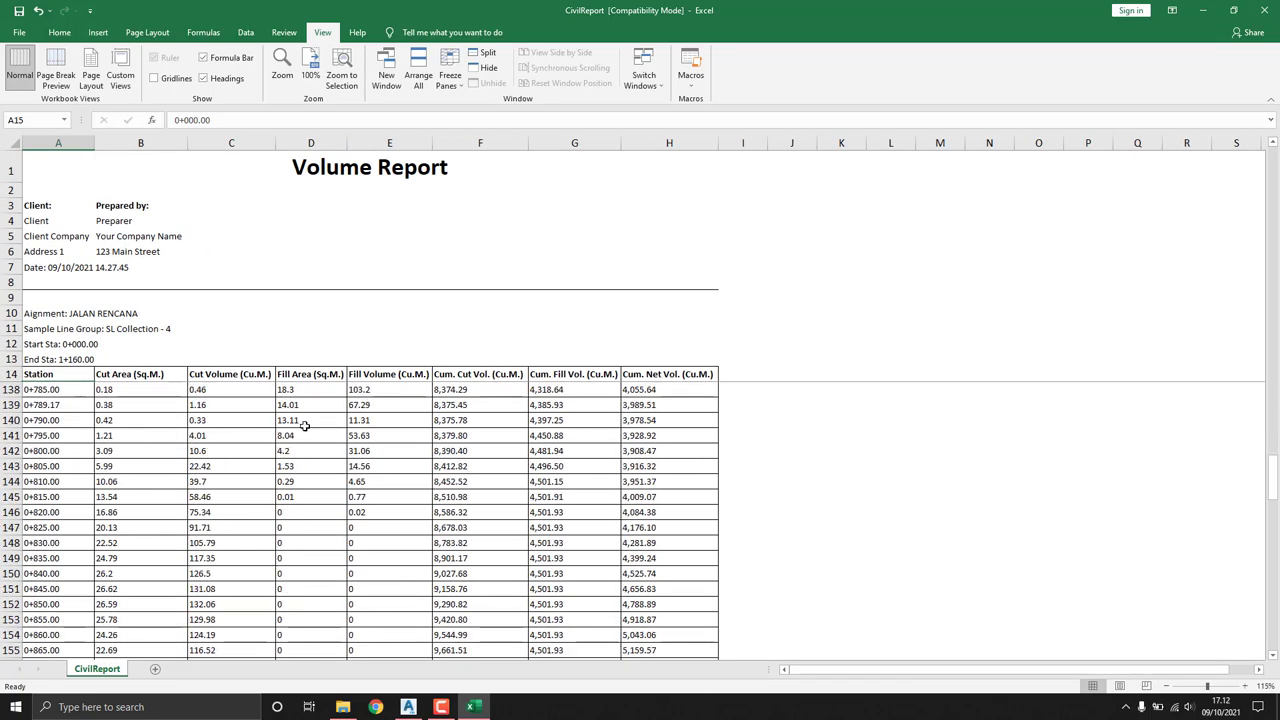
scroll(294, 429, "down", 13)
scroll(308, 426, "down", 12)
scroll(305, 428, "up", 1)
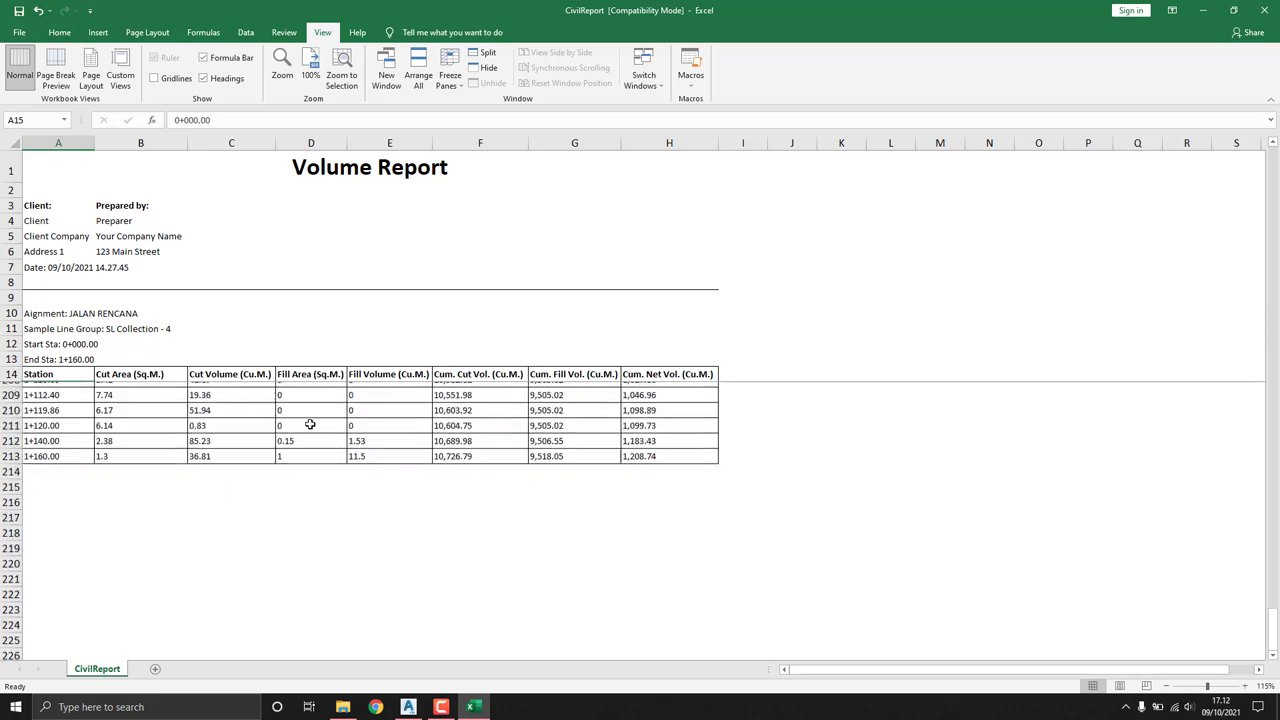
scroll(285, 440, "up", 1)
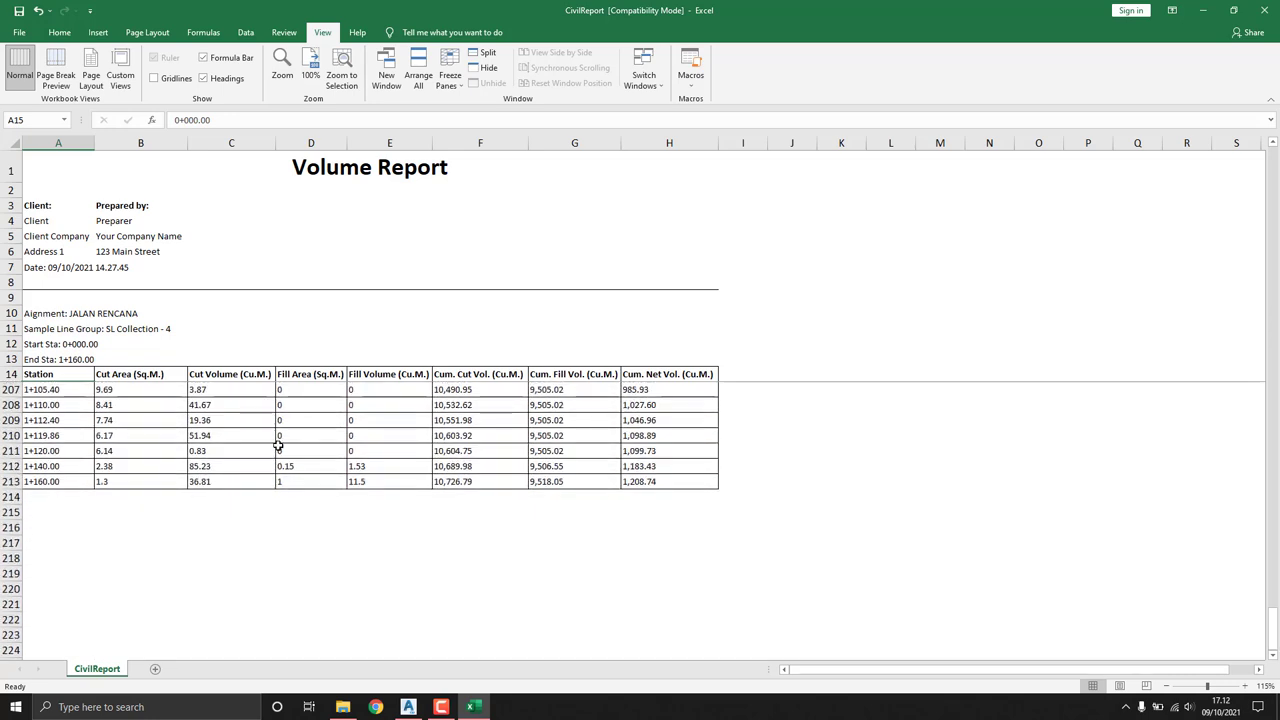
left_click(412, 707)
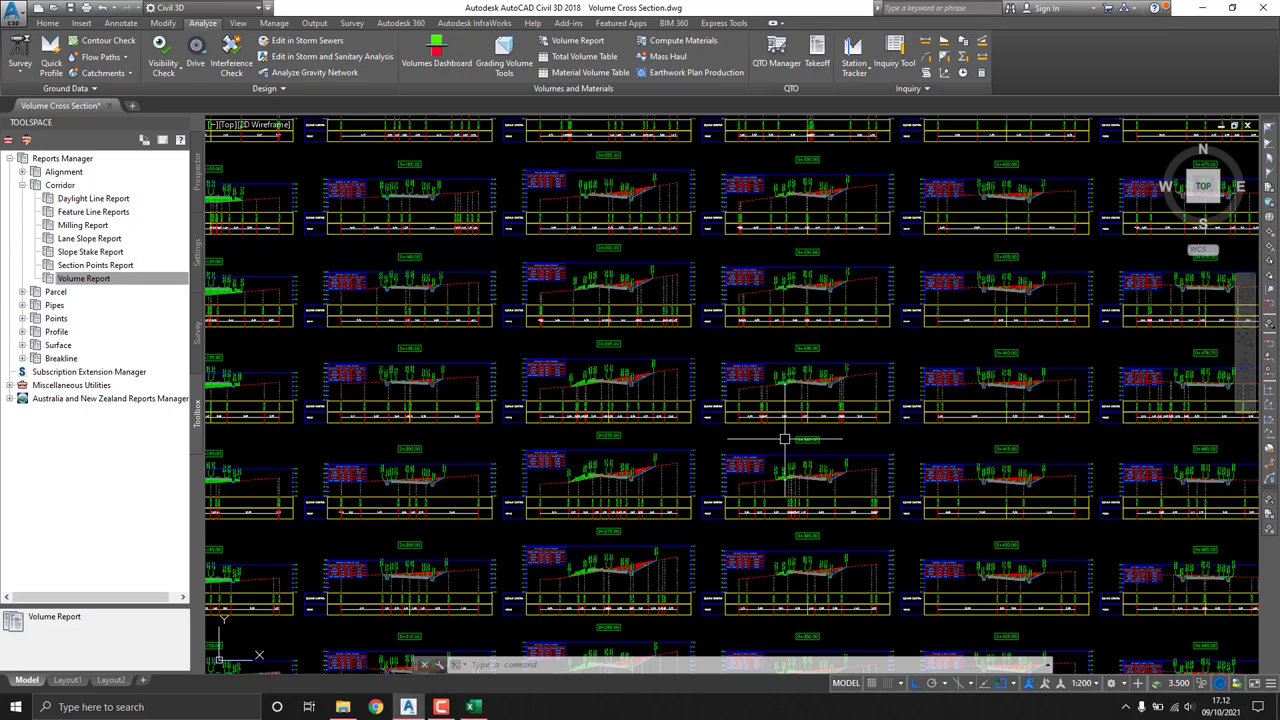
Step: Zoom to the last Total Volume Table (1+055 to 1+160), then switch back to Excel
scroll(494, 355, "down", 5)
scroll(494, 355, "down", 2)
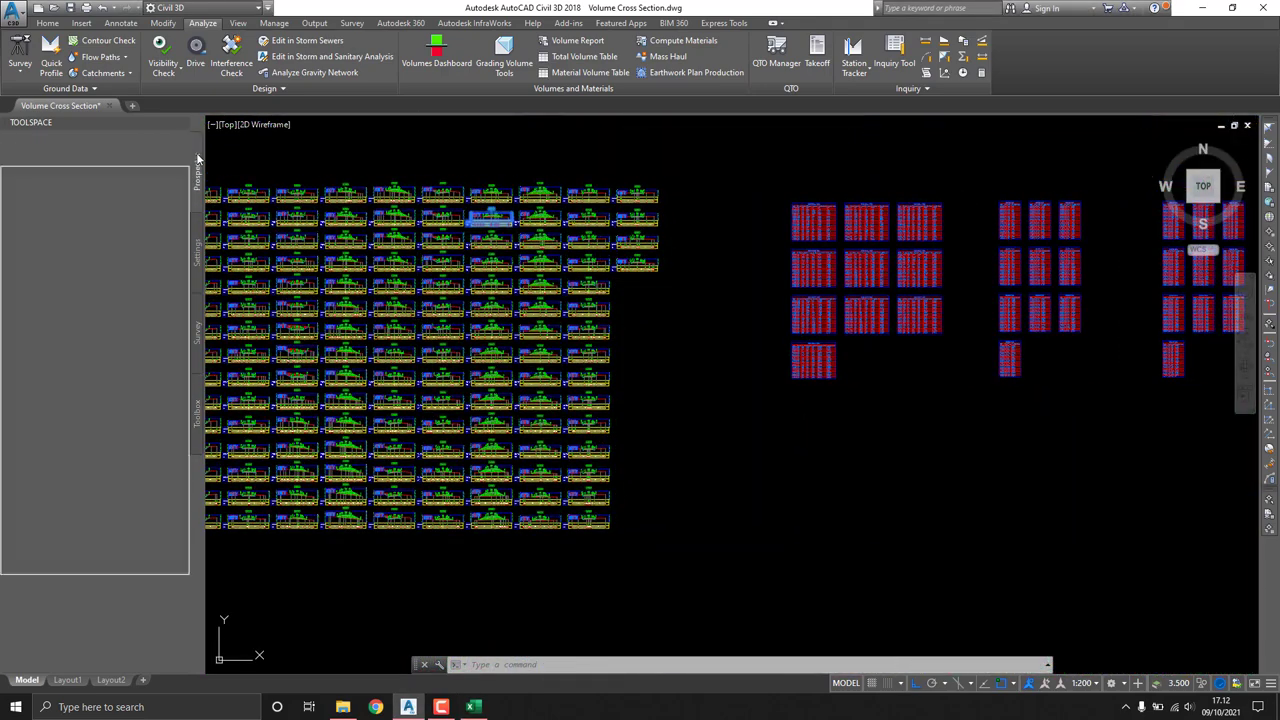
middle_click_drag(946, 284, 600, 300)
scroll(391, 371, "up", 3)
scroll(586, 351, "up", 5)
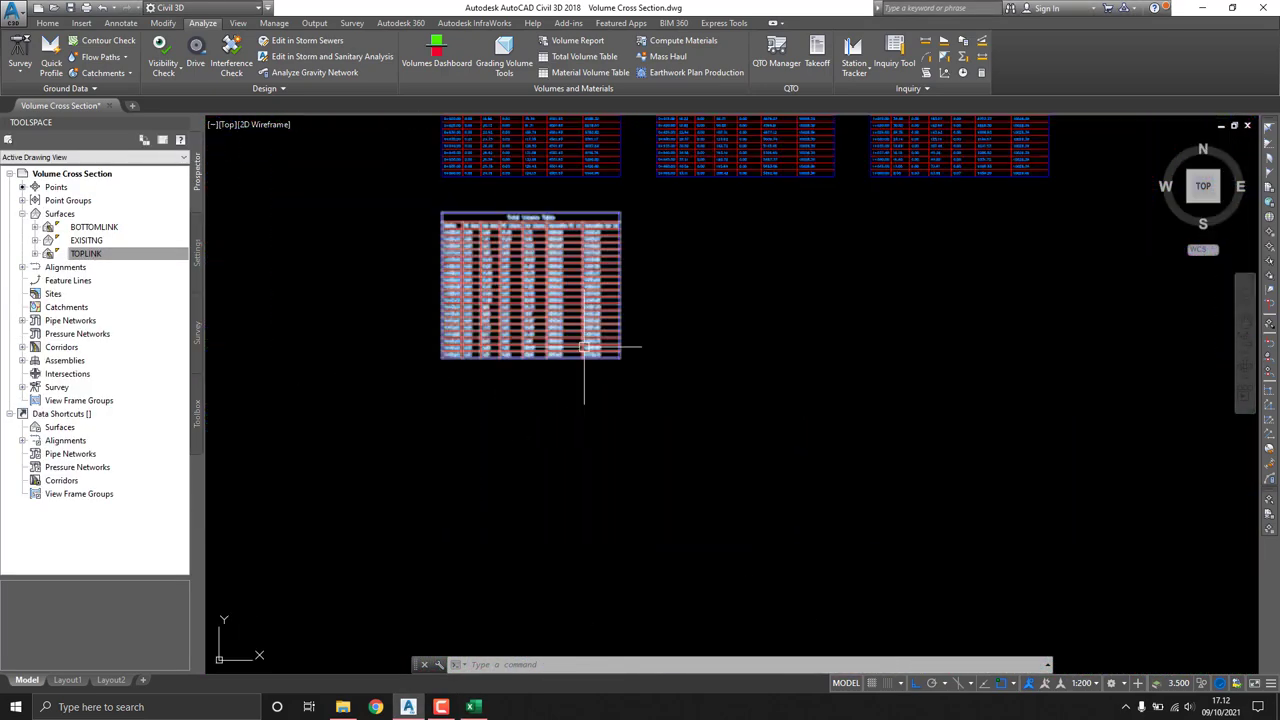
scroll(609, 380, "up", 3)
scroll(609, 380, "up", 4)
scroll(613, 397, "down", 3)
scroll(612, 392, "down", 5)
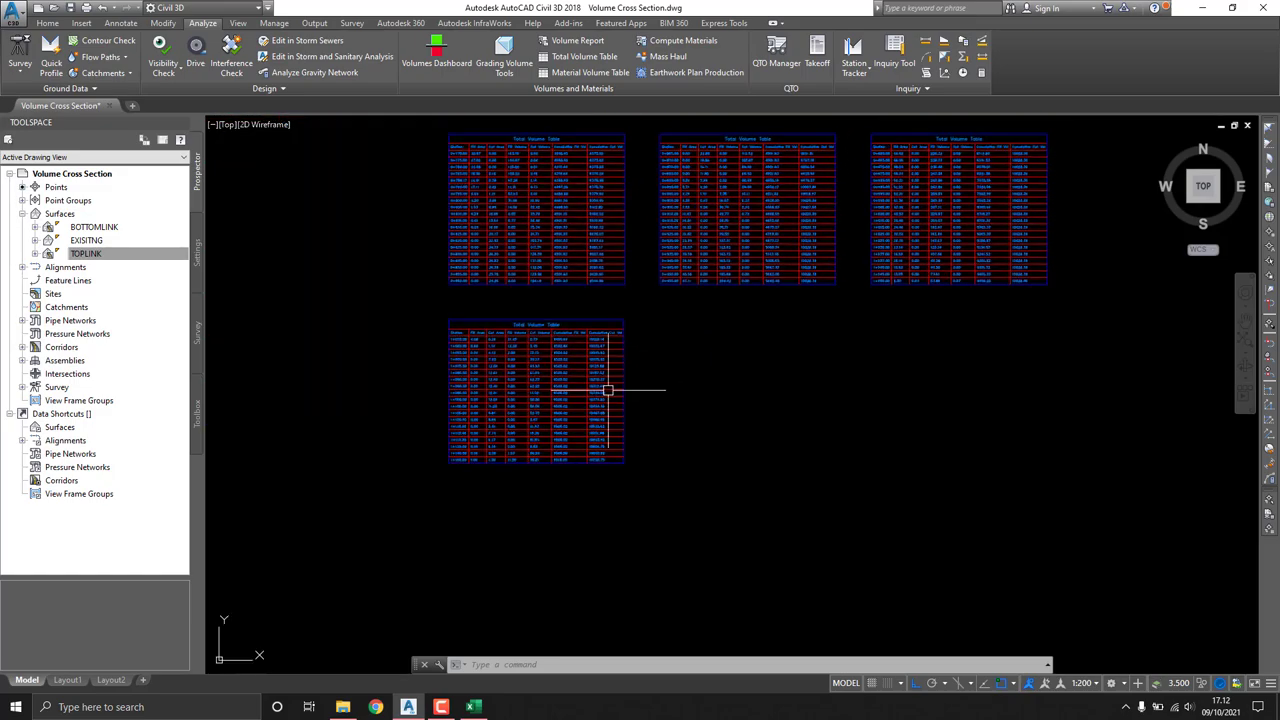
scroll(557, 481, "up", 2)
scroll(651, 277, "up", 3)
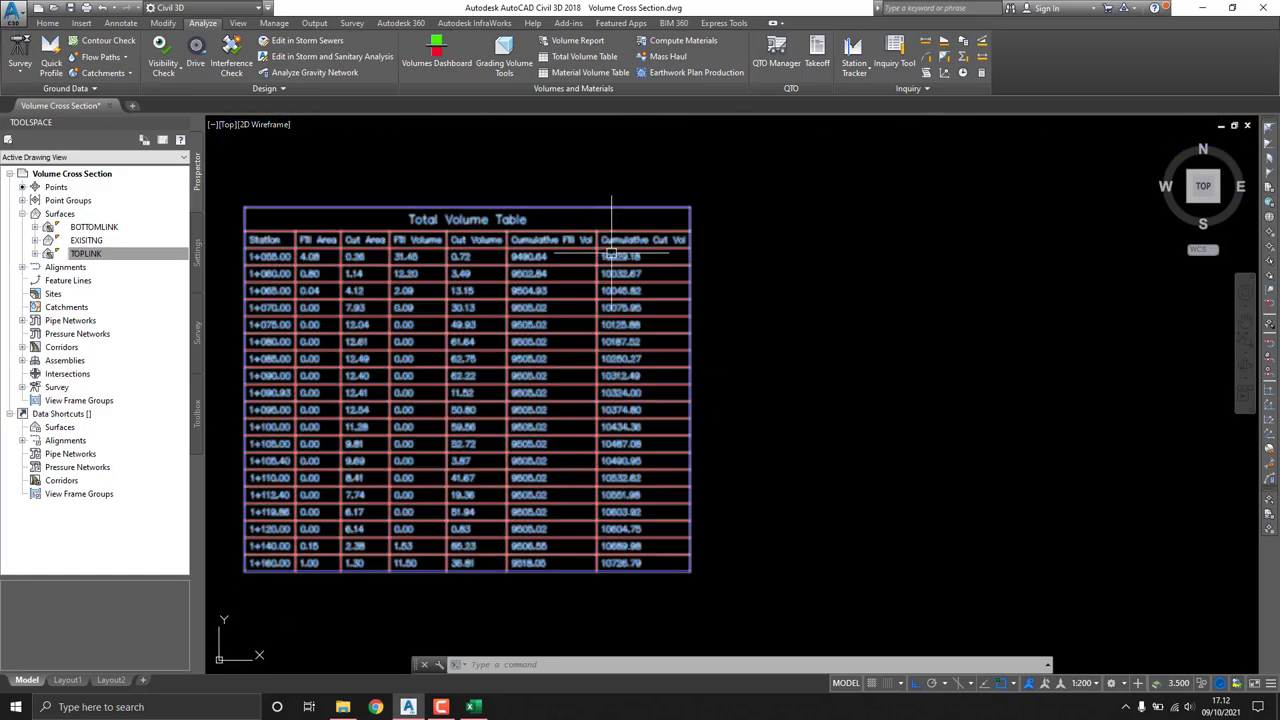
scroll(551, 540, "up", 3)
scroll(551, 571, "down", 3)
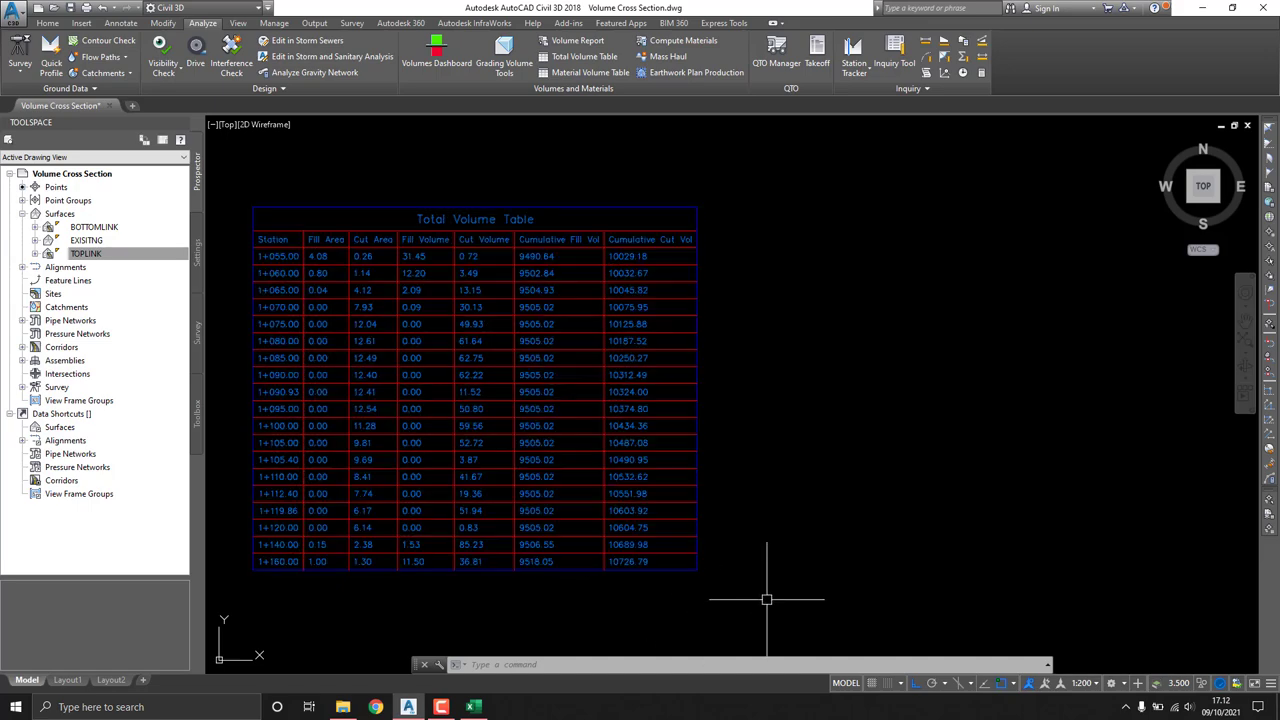
left_click(473, 707)
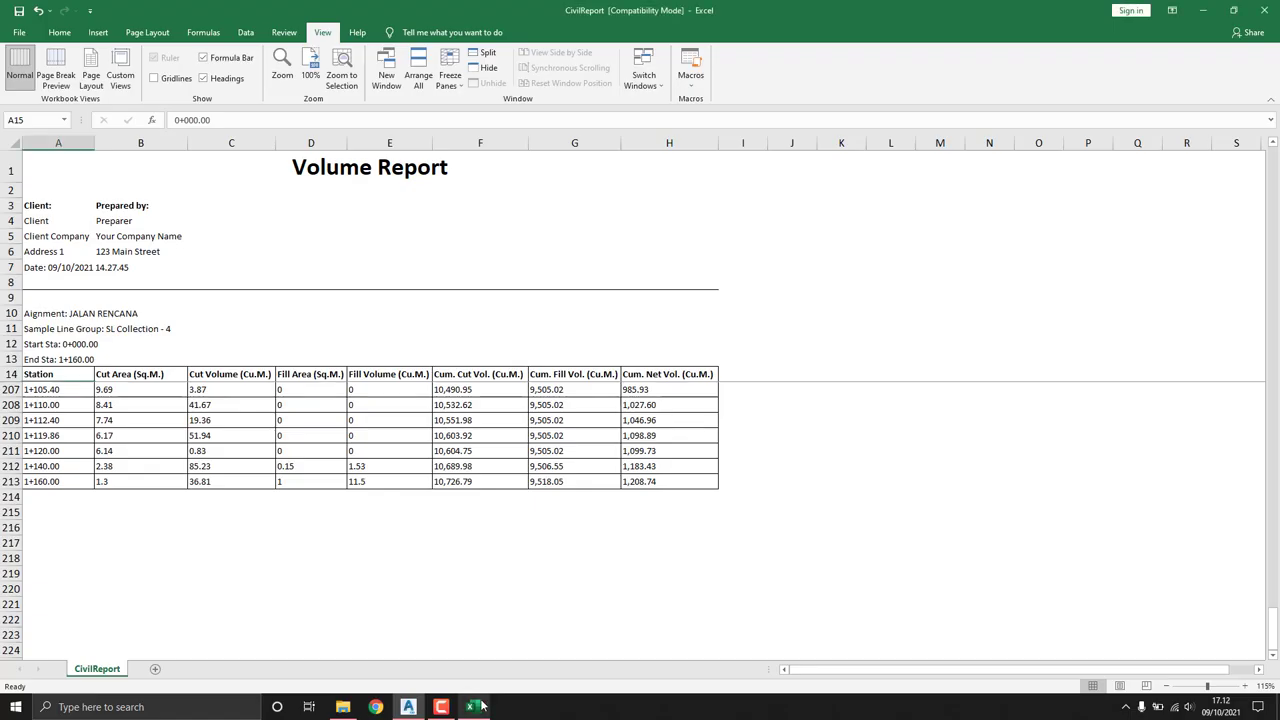
Step: Check cumulative cut F213, fill G213 and net H207, then return to Civil 3D
left_click(437, 484)
left_click(552, 482)
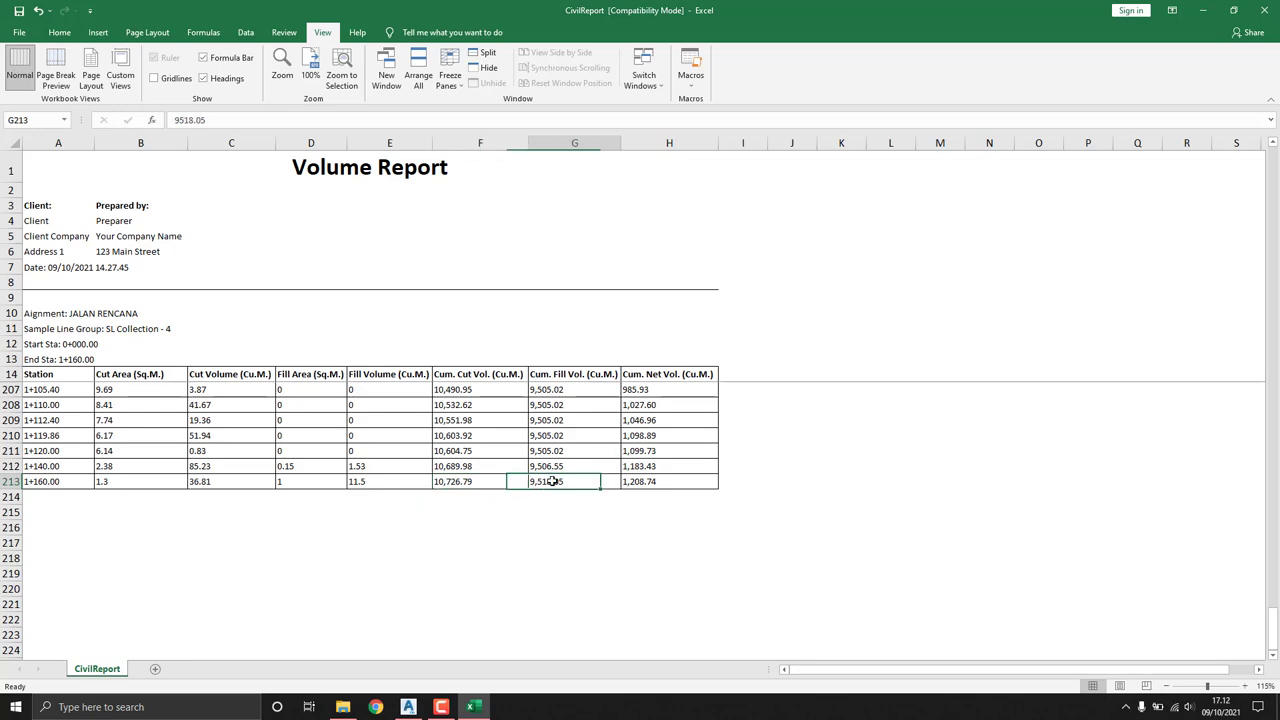
left_click(650, 389)
scroll(422, 469, "up", 5)
scroll(422, 469, "up", 9)
scroll(422, 469, "up", 12)
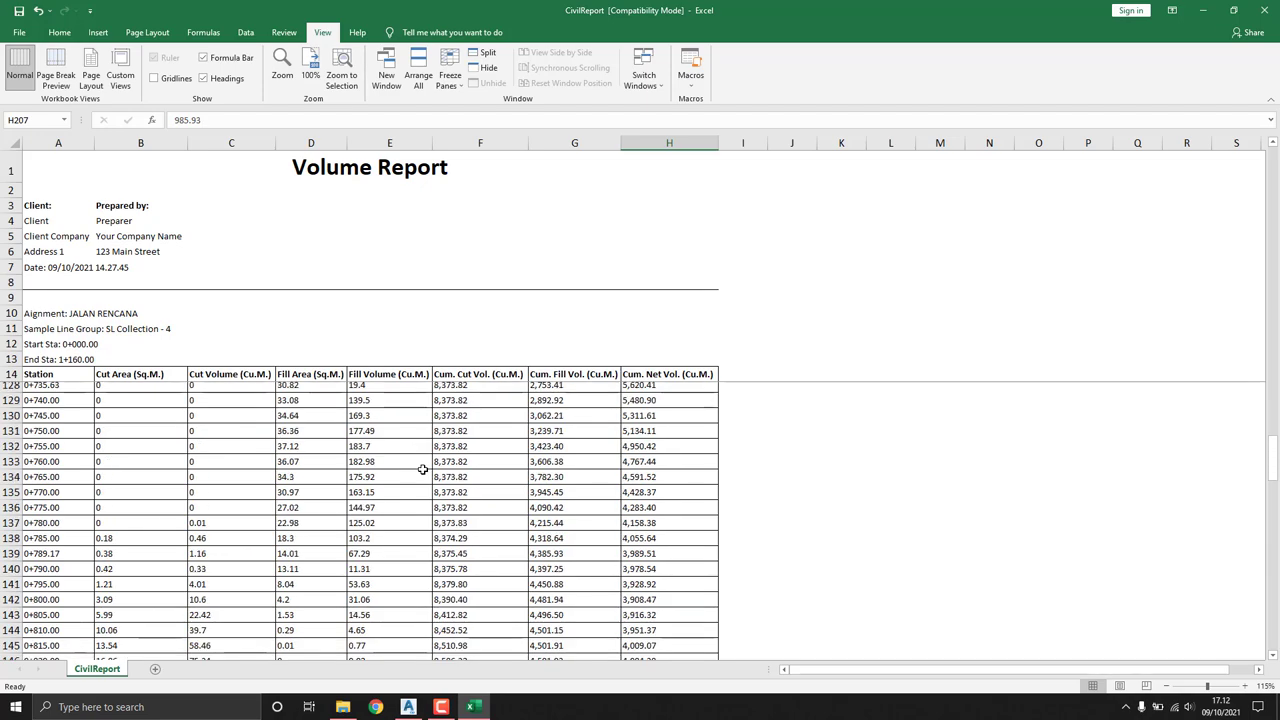
scroll(422, 469, "up", 13)
scroll(423, 469, "up", 13)
scroll(425, 470, "up", 12)
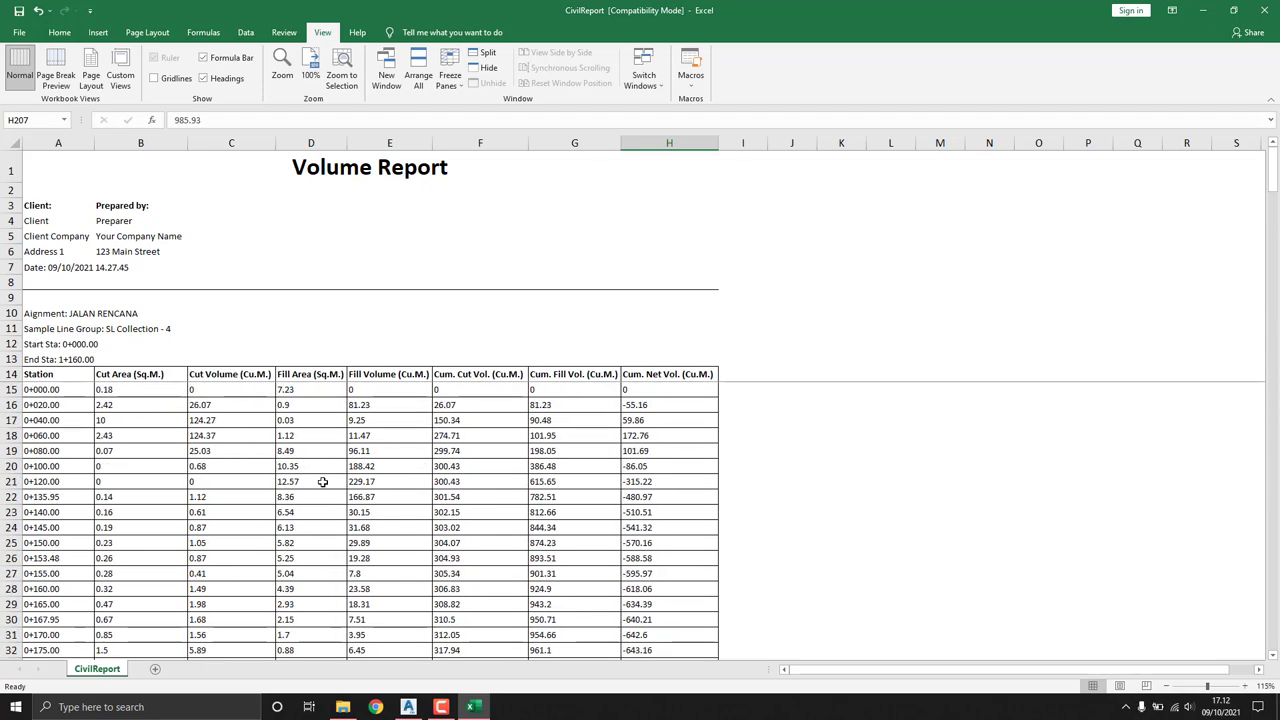
left_click(408, 707)
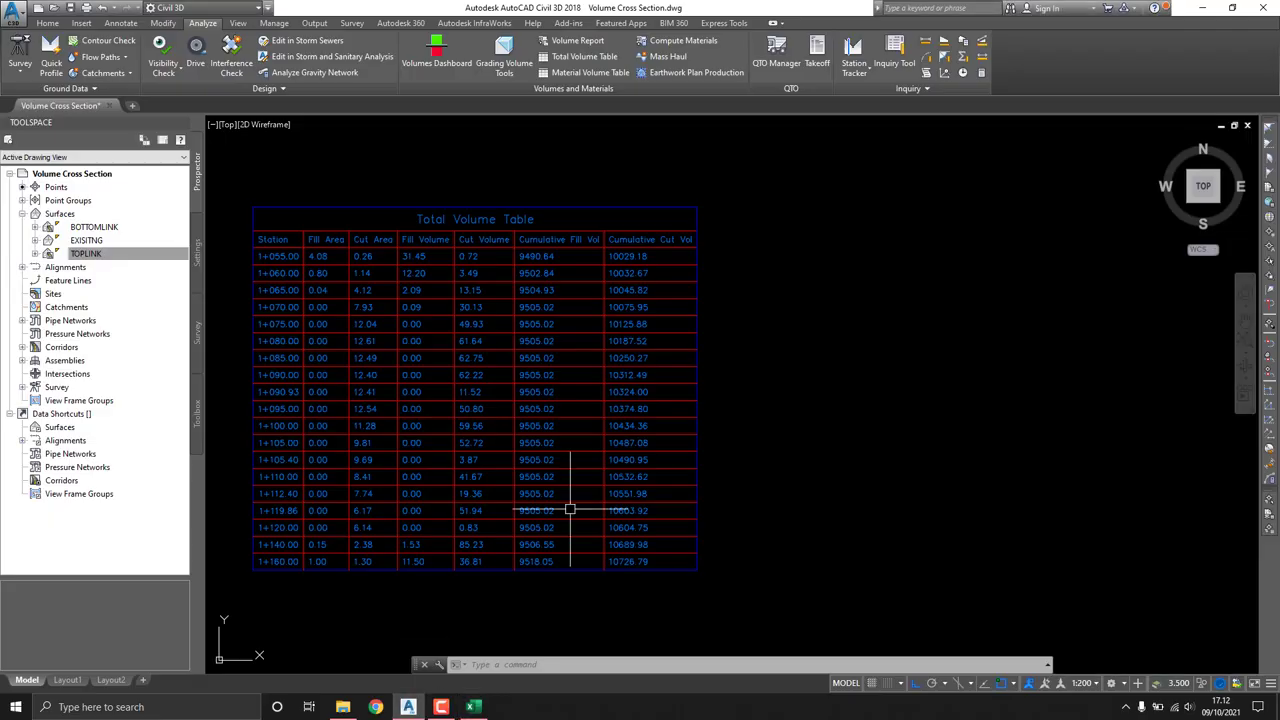
Step: Pan and zoom the drawing to the cross-section views around stations 0+315 to 0+470
scroll(571, 508, "down", 5)
scroll(686, 357, "down", 2)
mouse_move(686, 357)
middle_mouse_down()
mouse_move(741, 338)
mouse_move(900, 340)
middle_mouse_up()
scroll(900, 340, "up", 8)
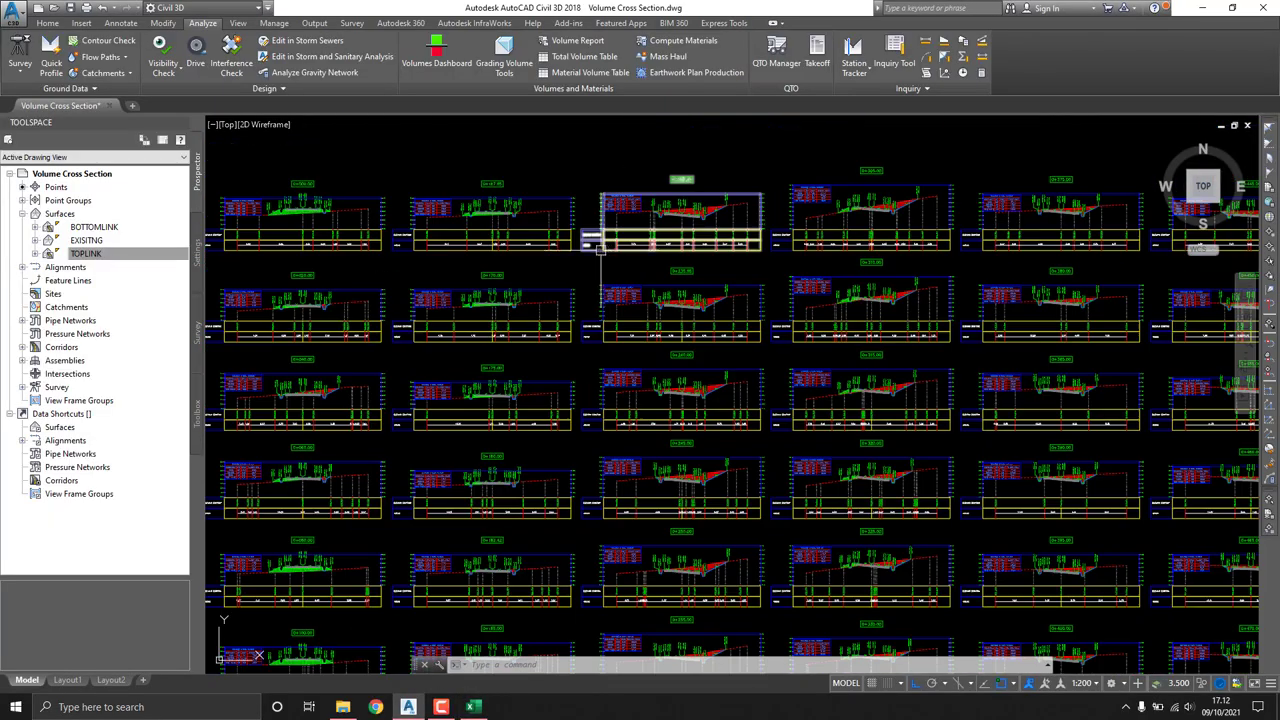
scroll(900, 340, "up", 2)
scroll(709, 323, "down", 5)
scroll(709, 323, "up", 2)
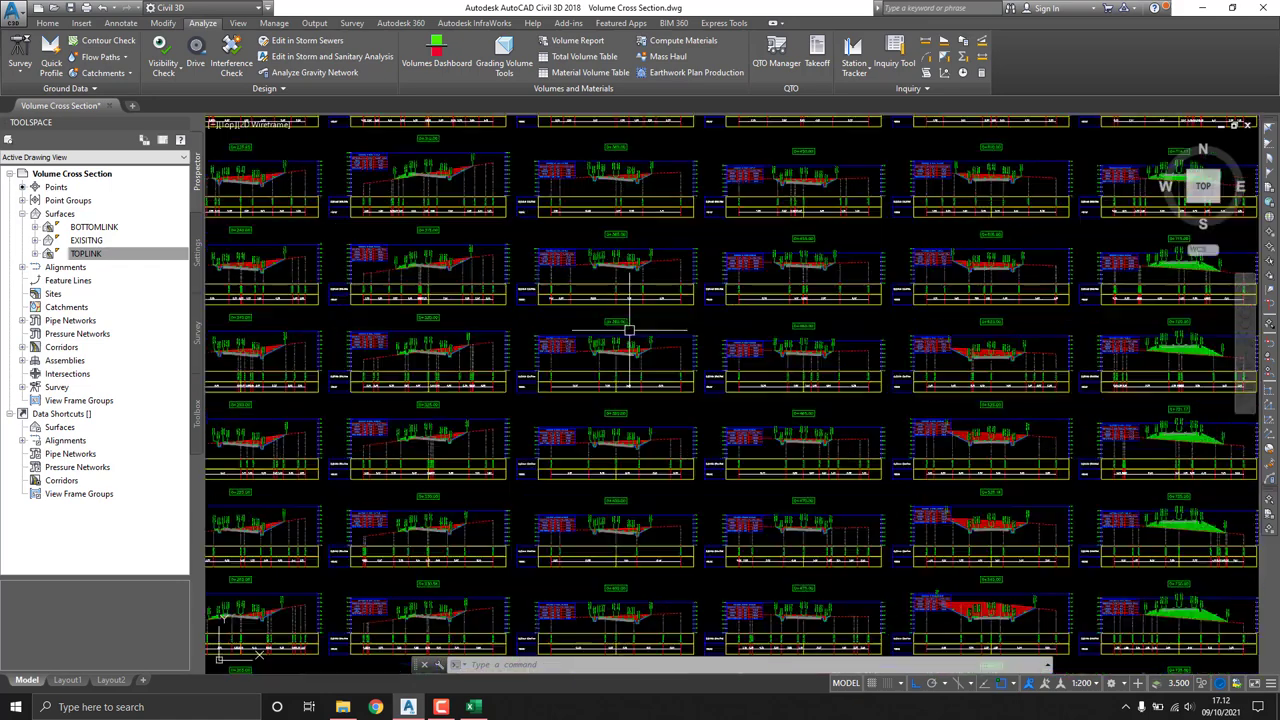
scroll(709, 323, "up", 4)
mouse_move(709, 323)
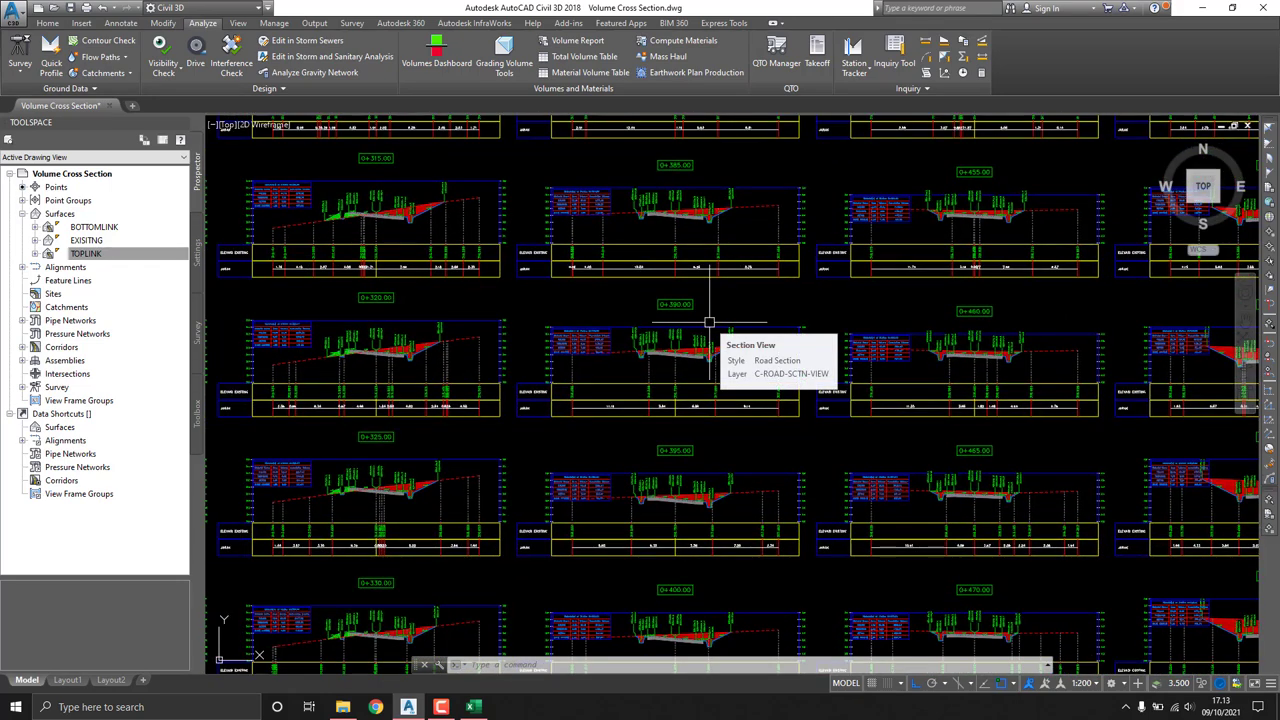